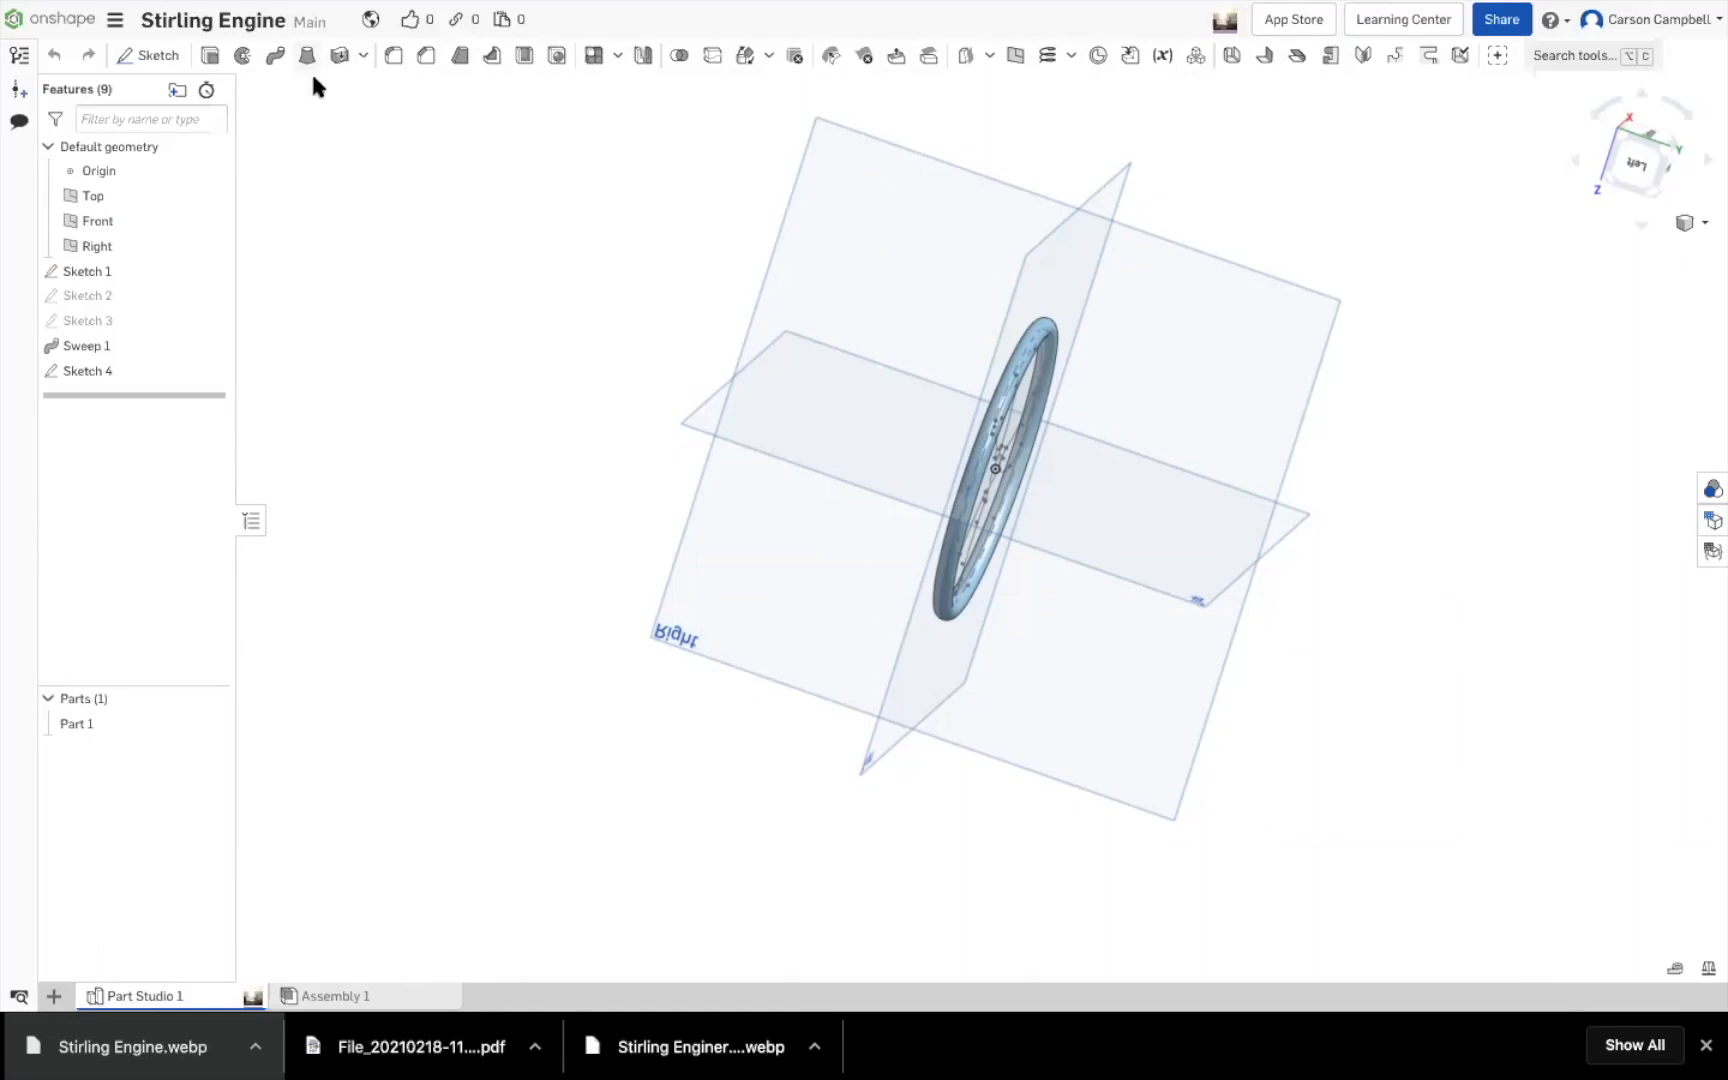
right_drag(533, 212, 423, 102)
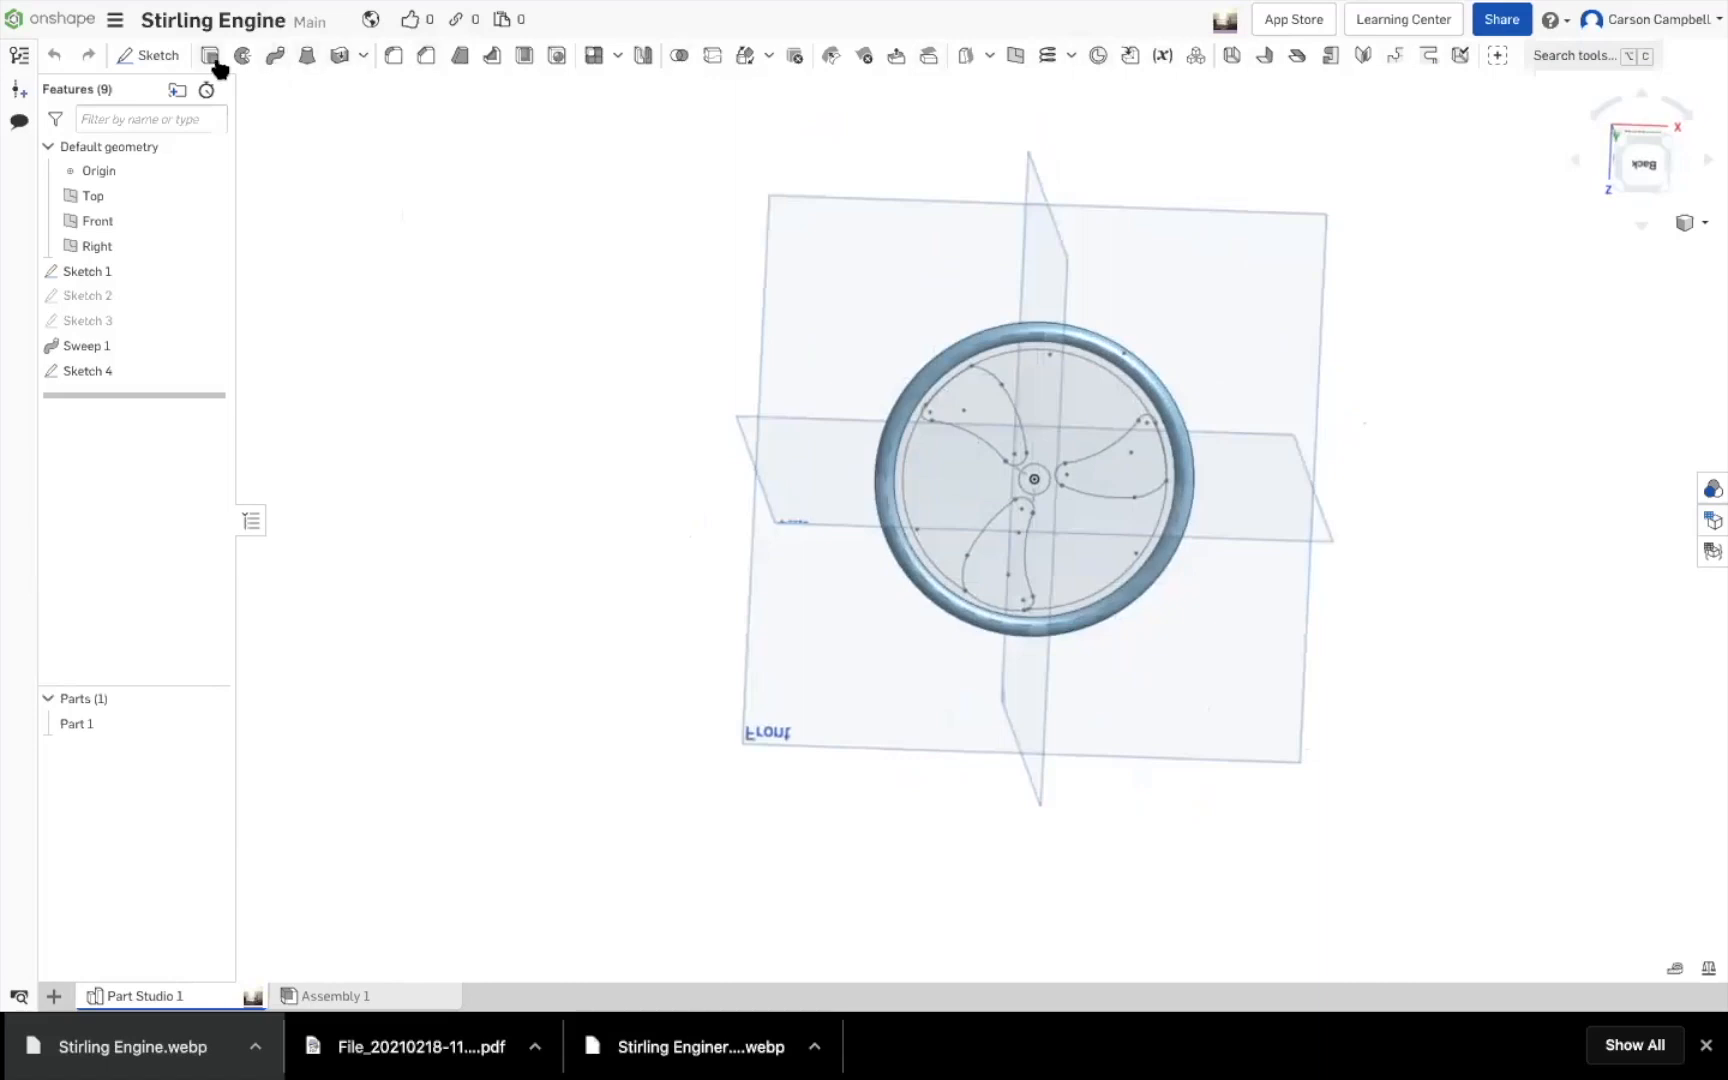
click(364, 57)
mouse_move(1211, 120)
right_down()
mouse_move(1153, 123)
mouse_move(1206, 120)
mouse_move(1190, 118)
right_up()
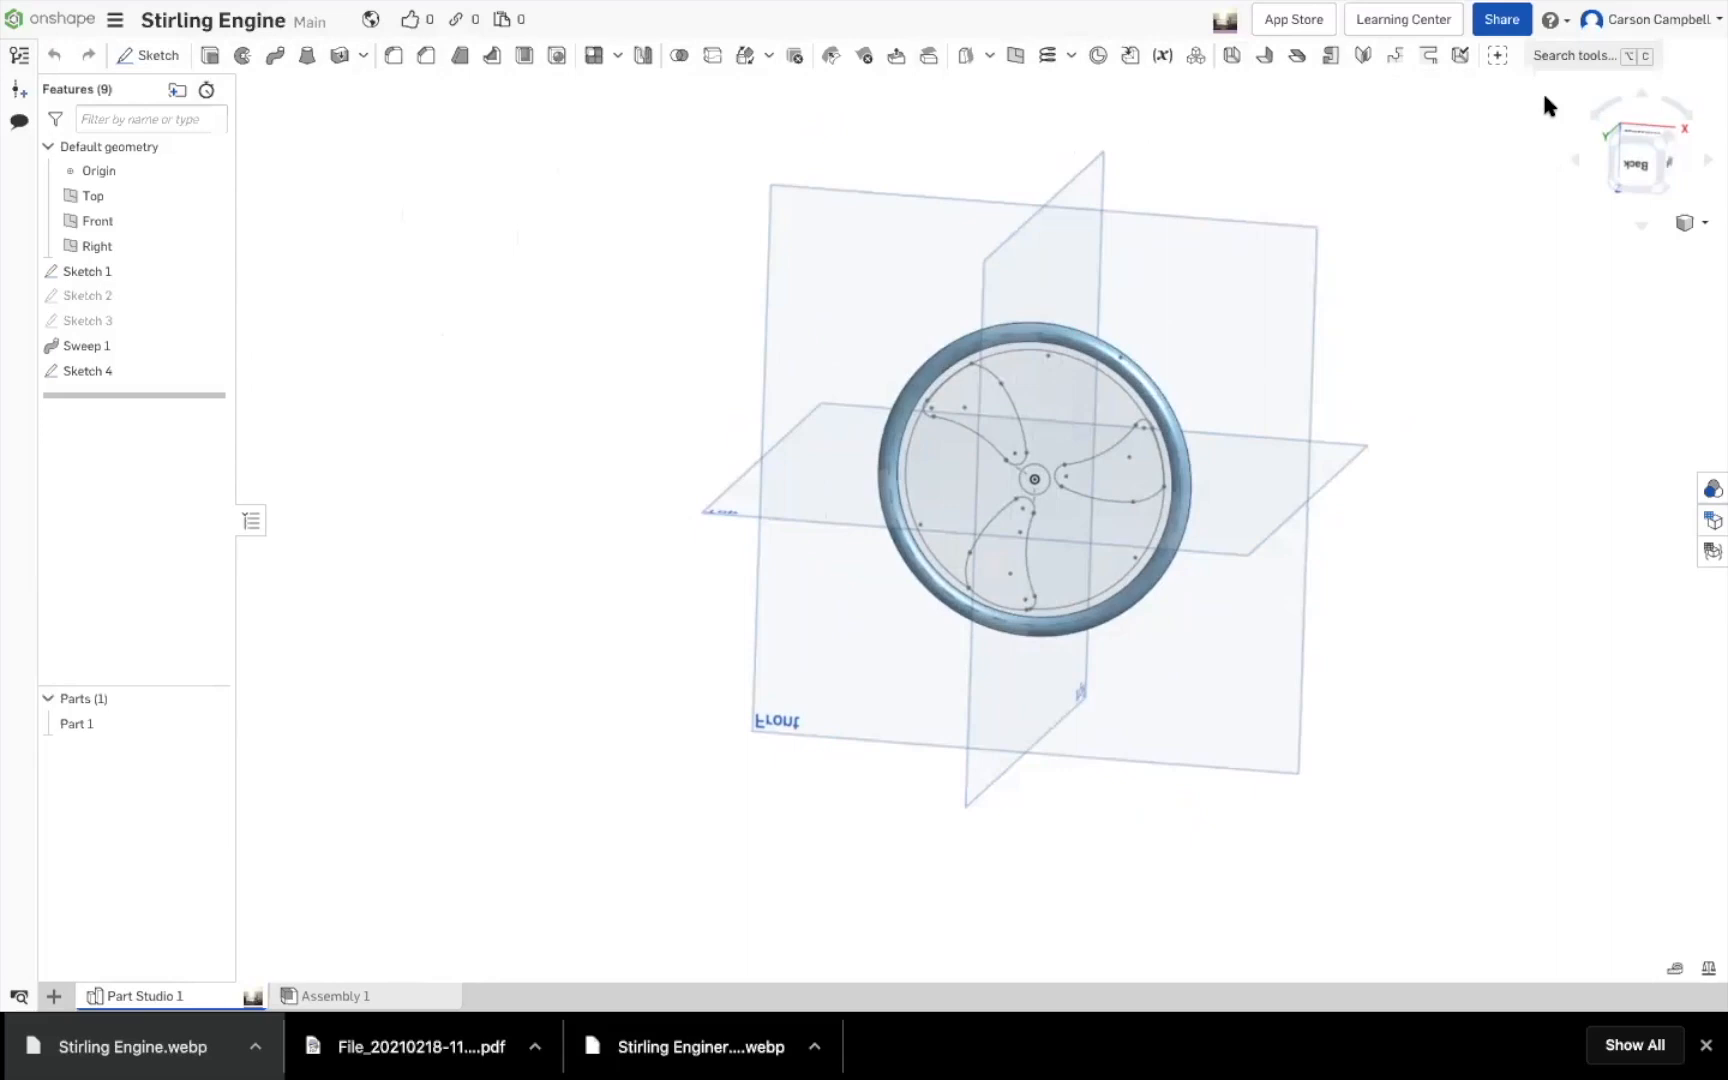
Start a new sketch on the Front plane, viewed face-on
key(shift+7)
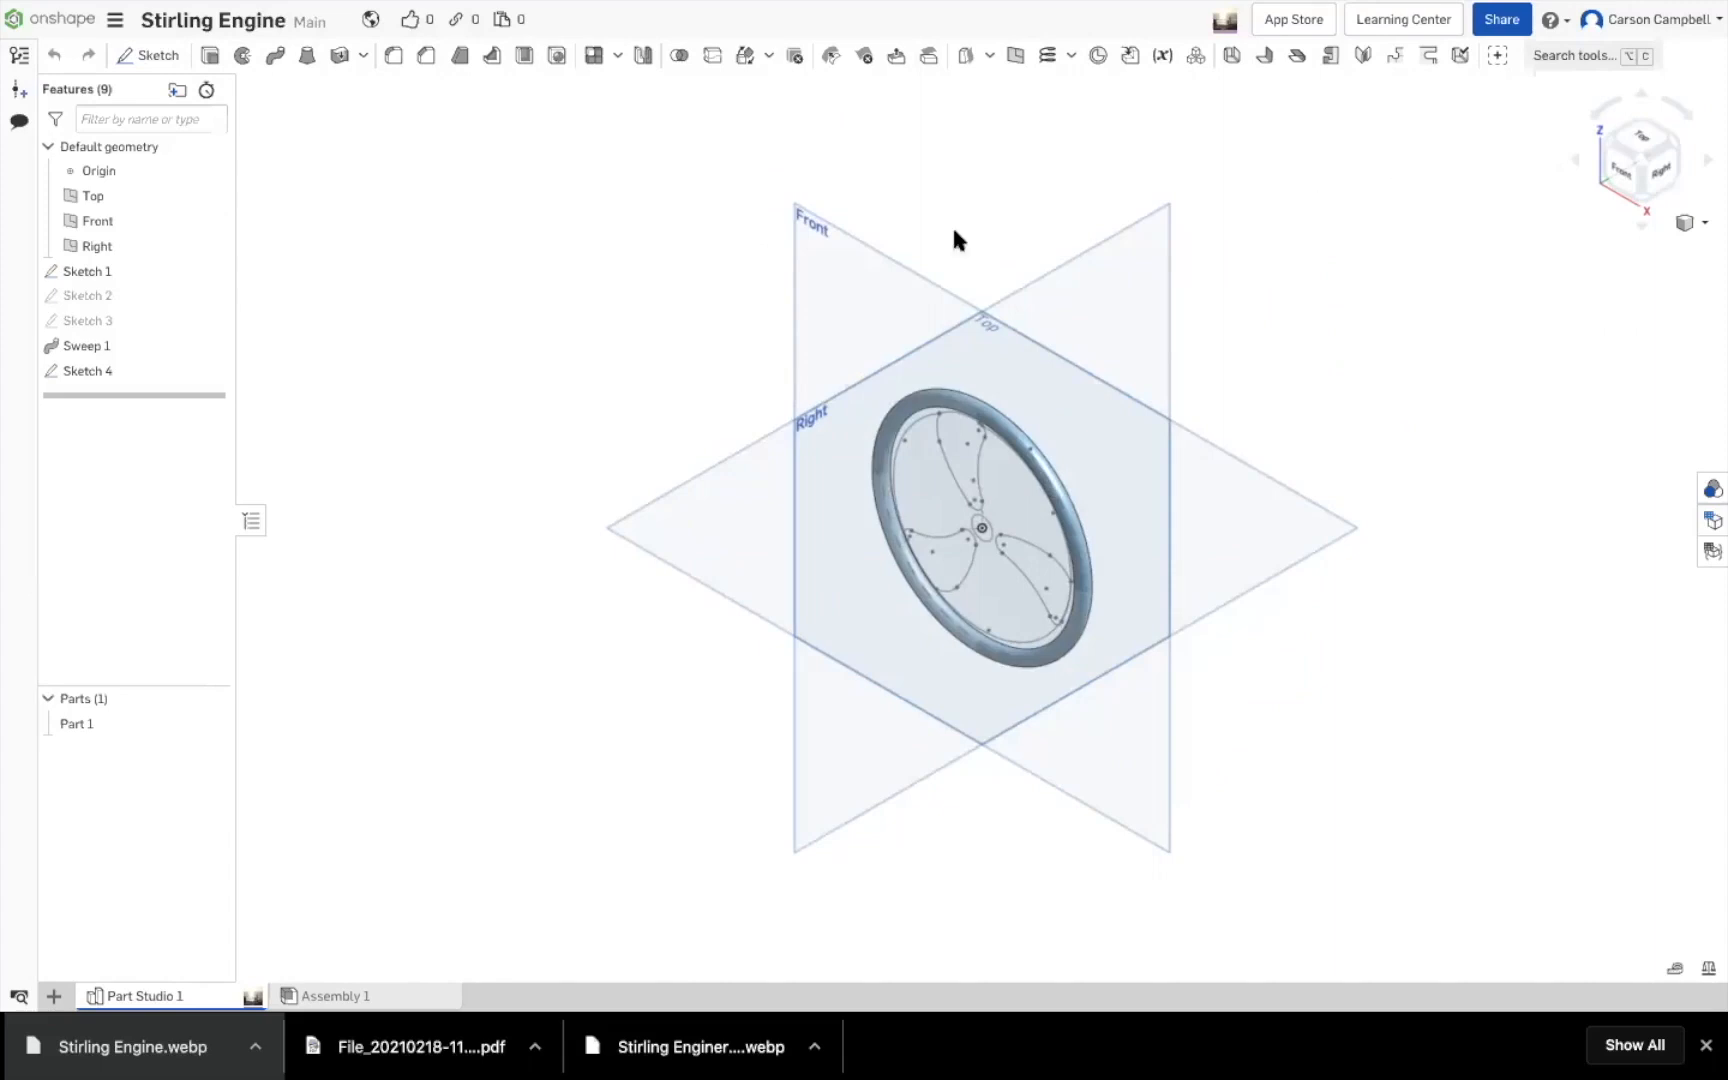
click(826, 256)
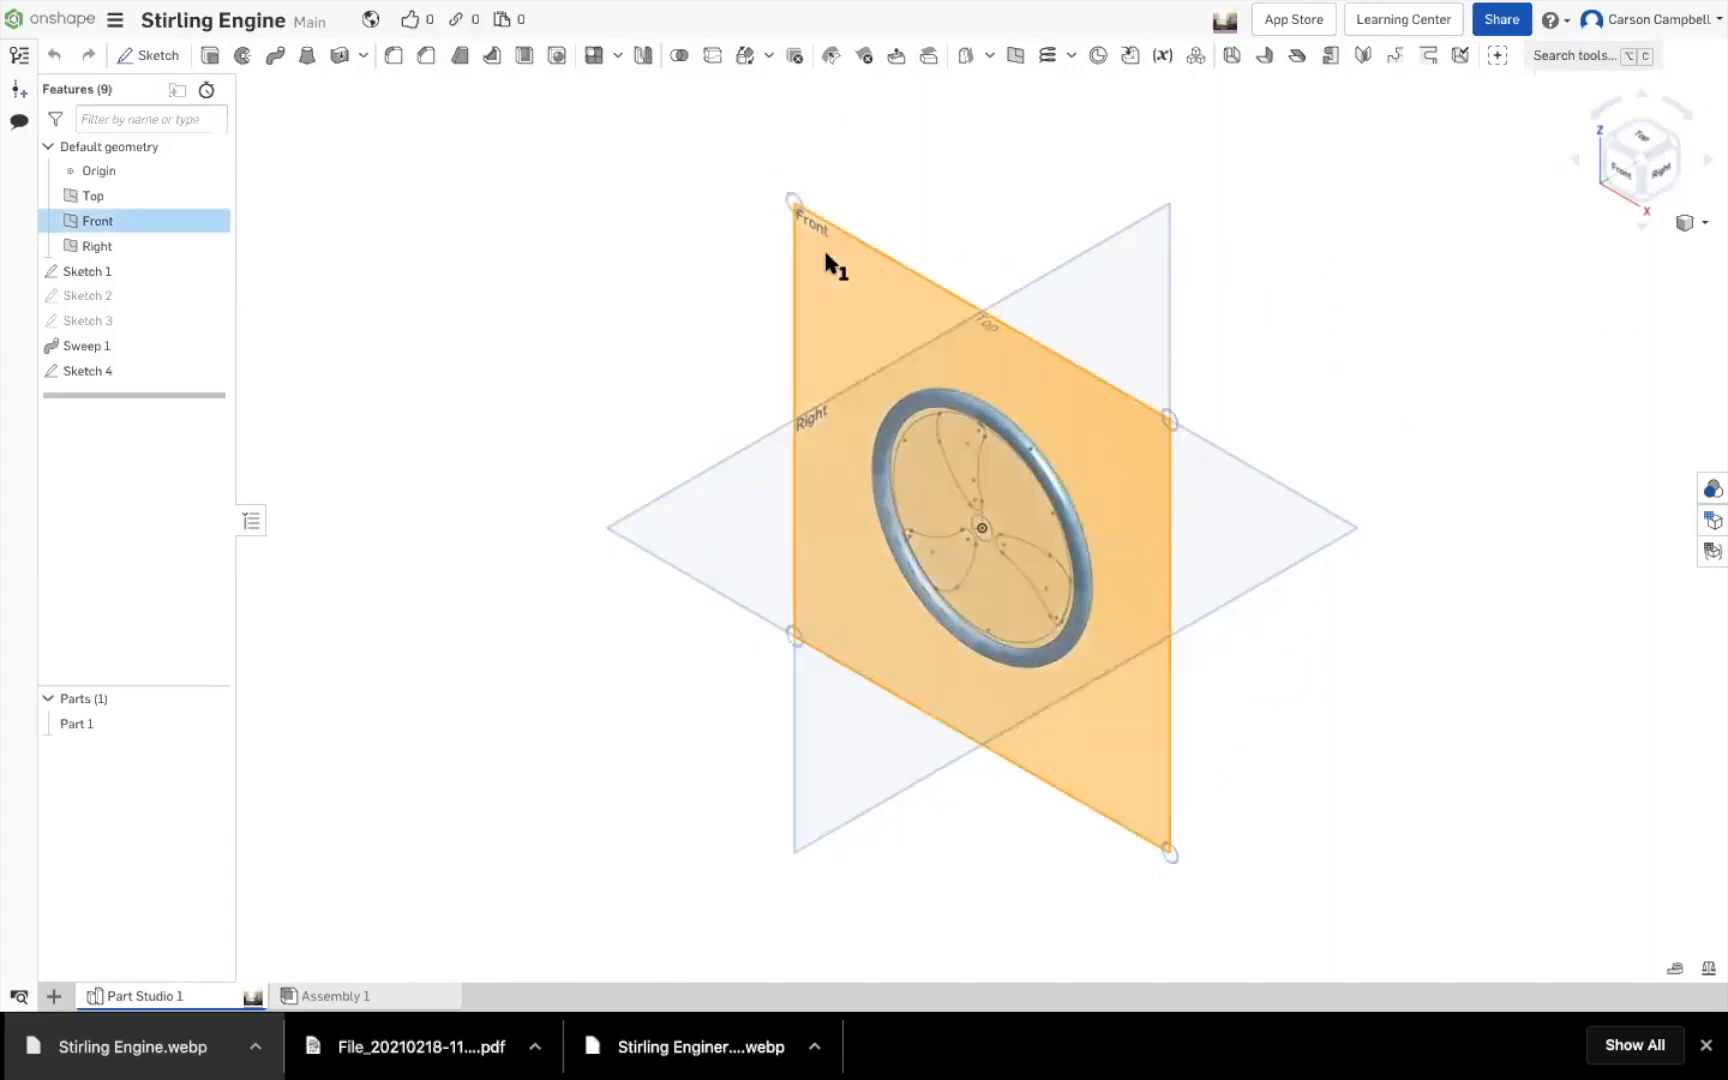
key(n)
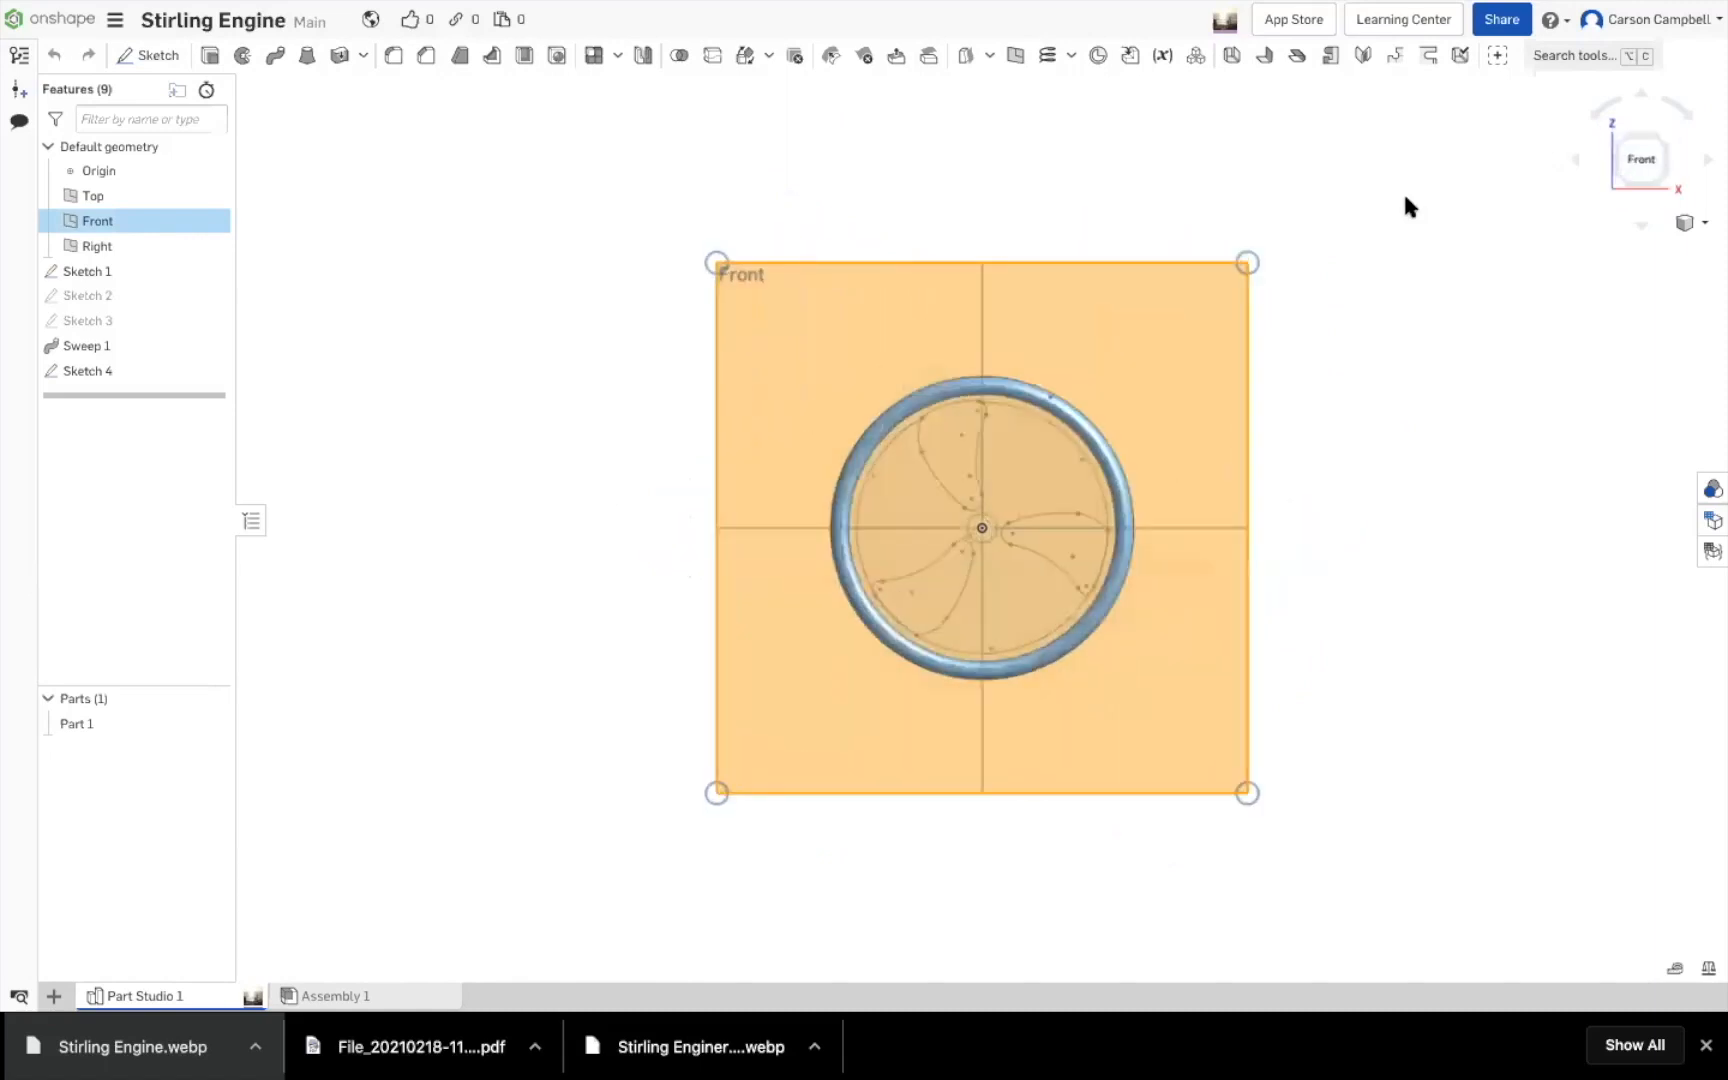
click(1406, 198)
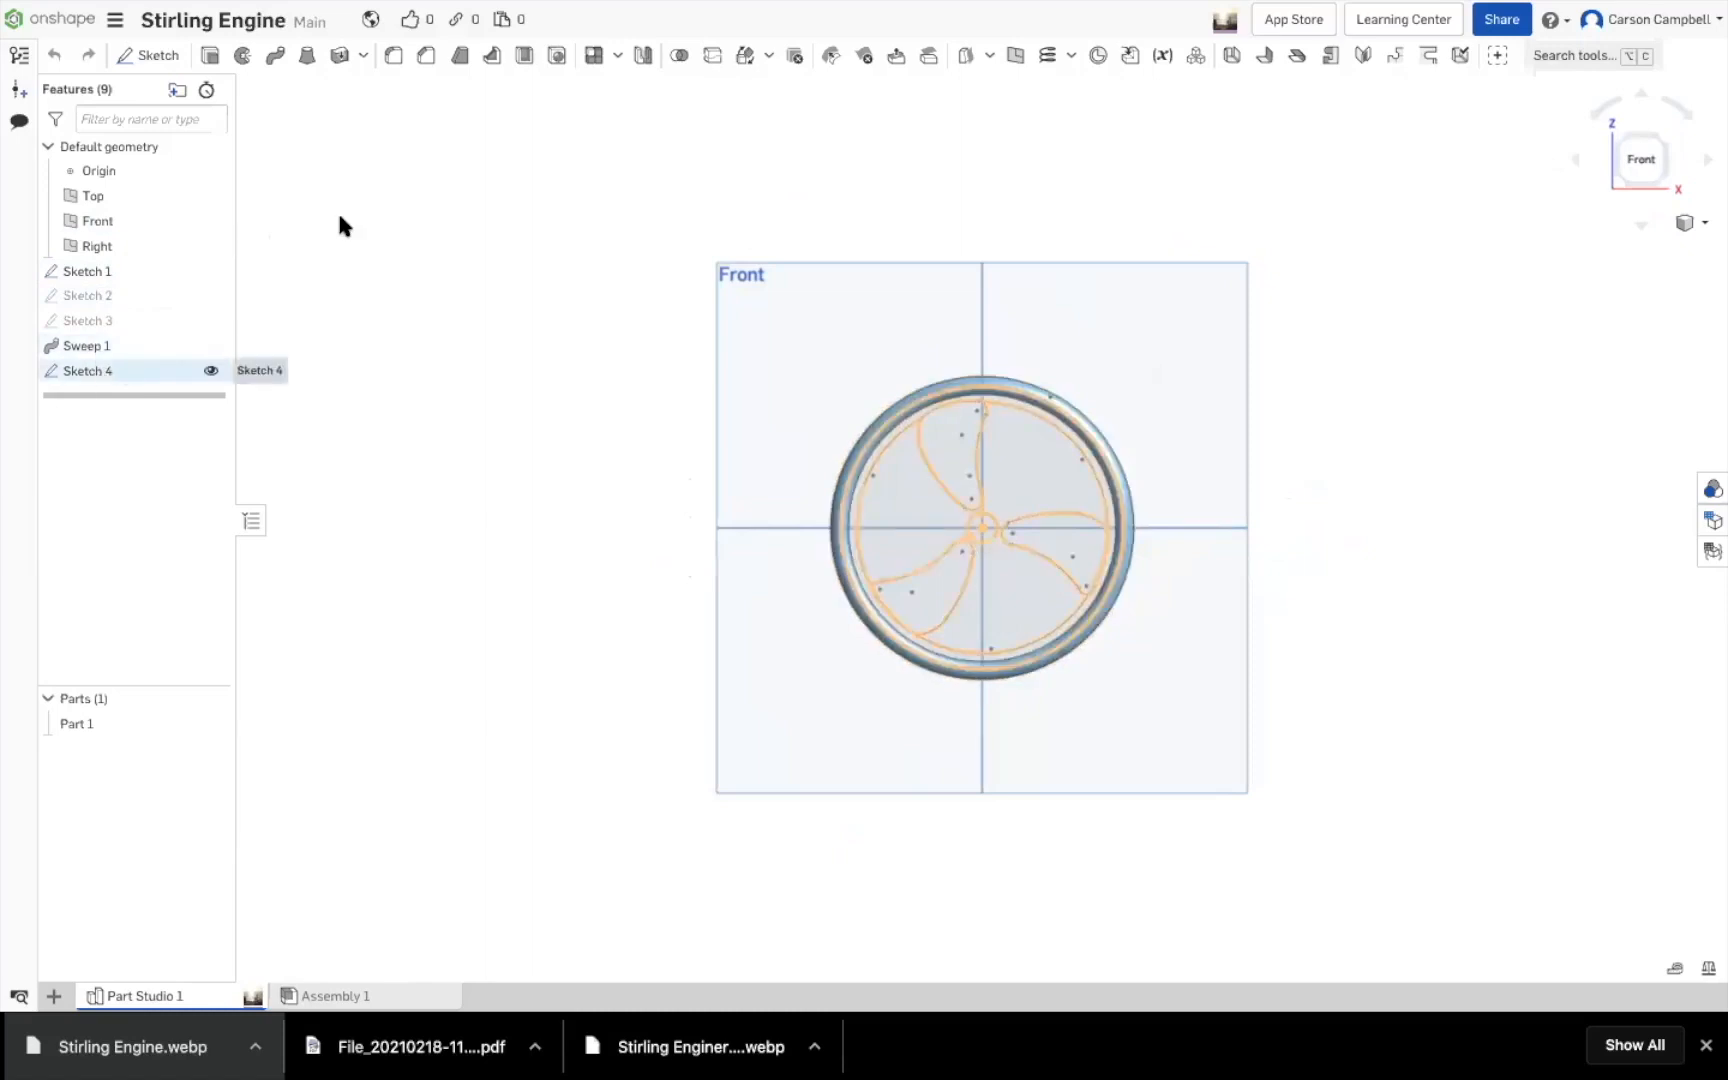
click(153, 53)
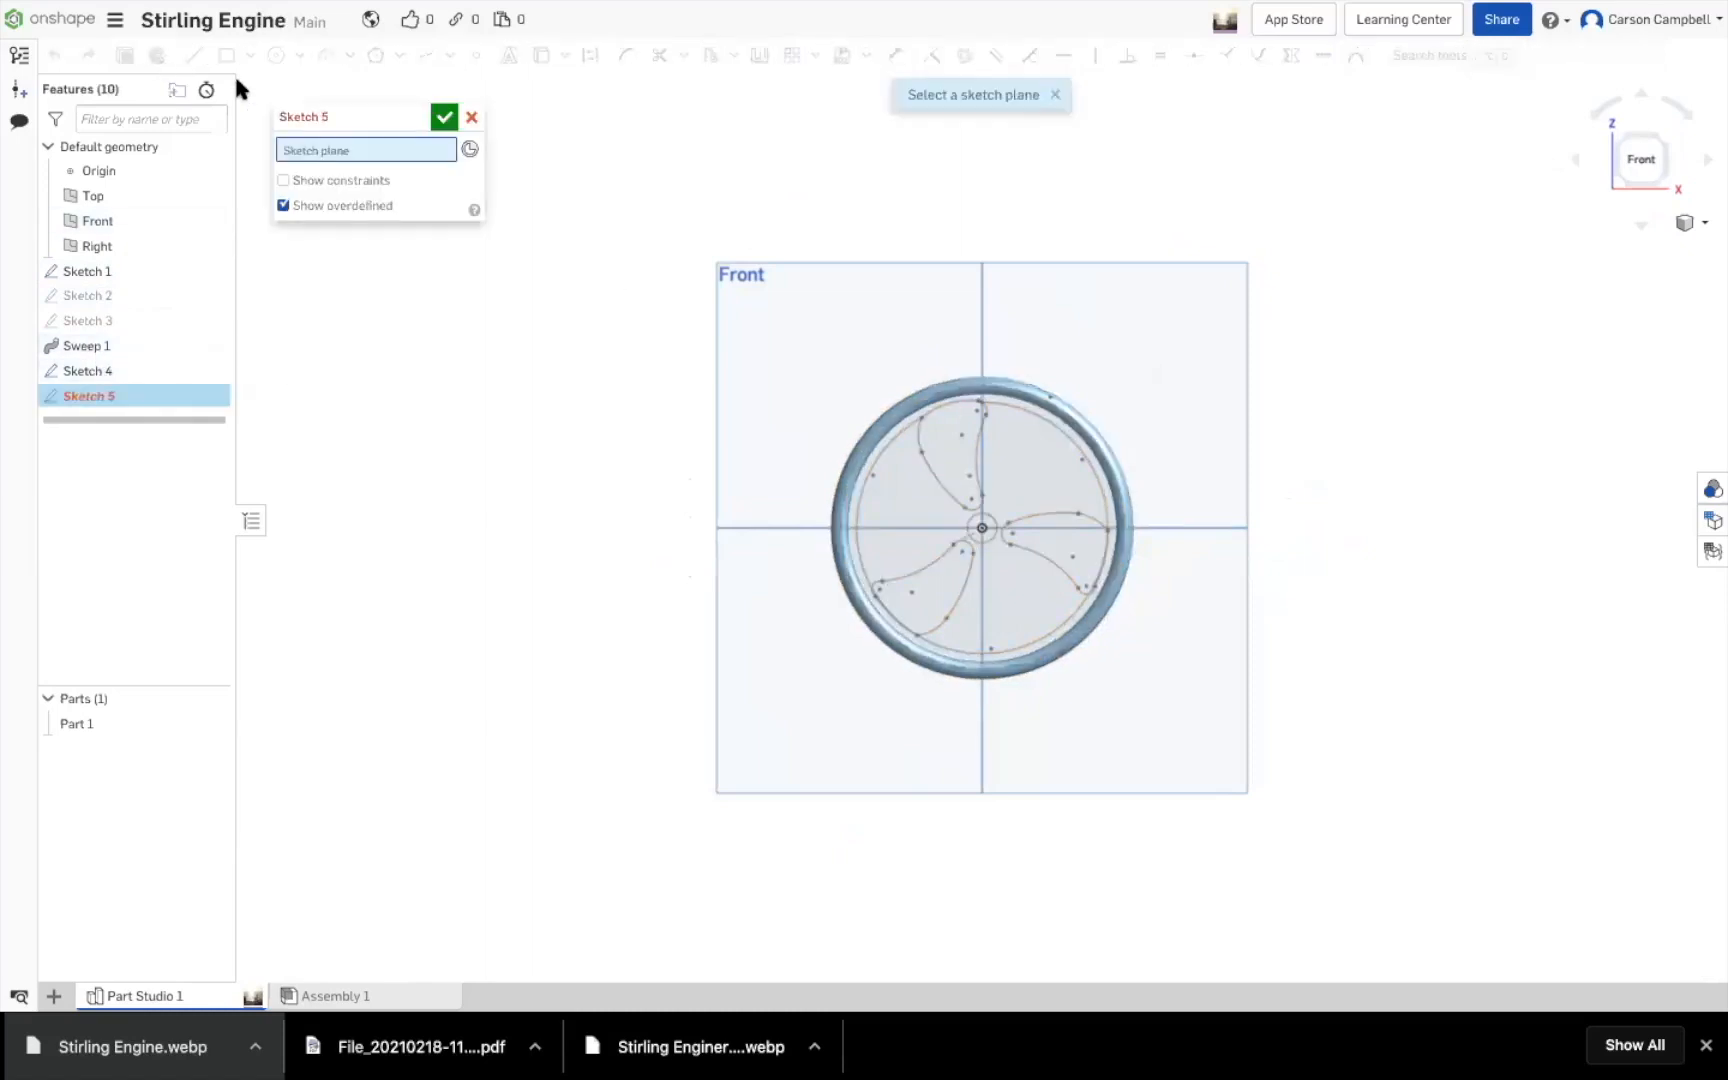
click(831, 328)
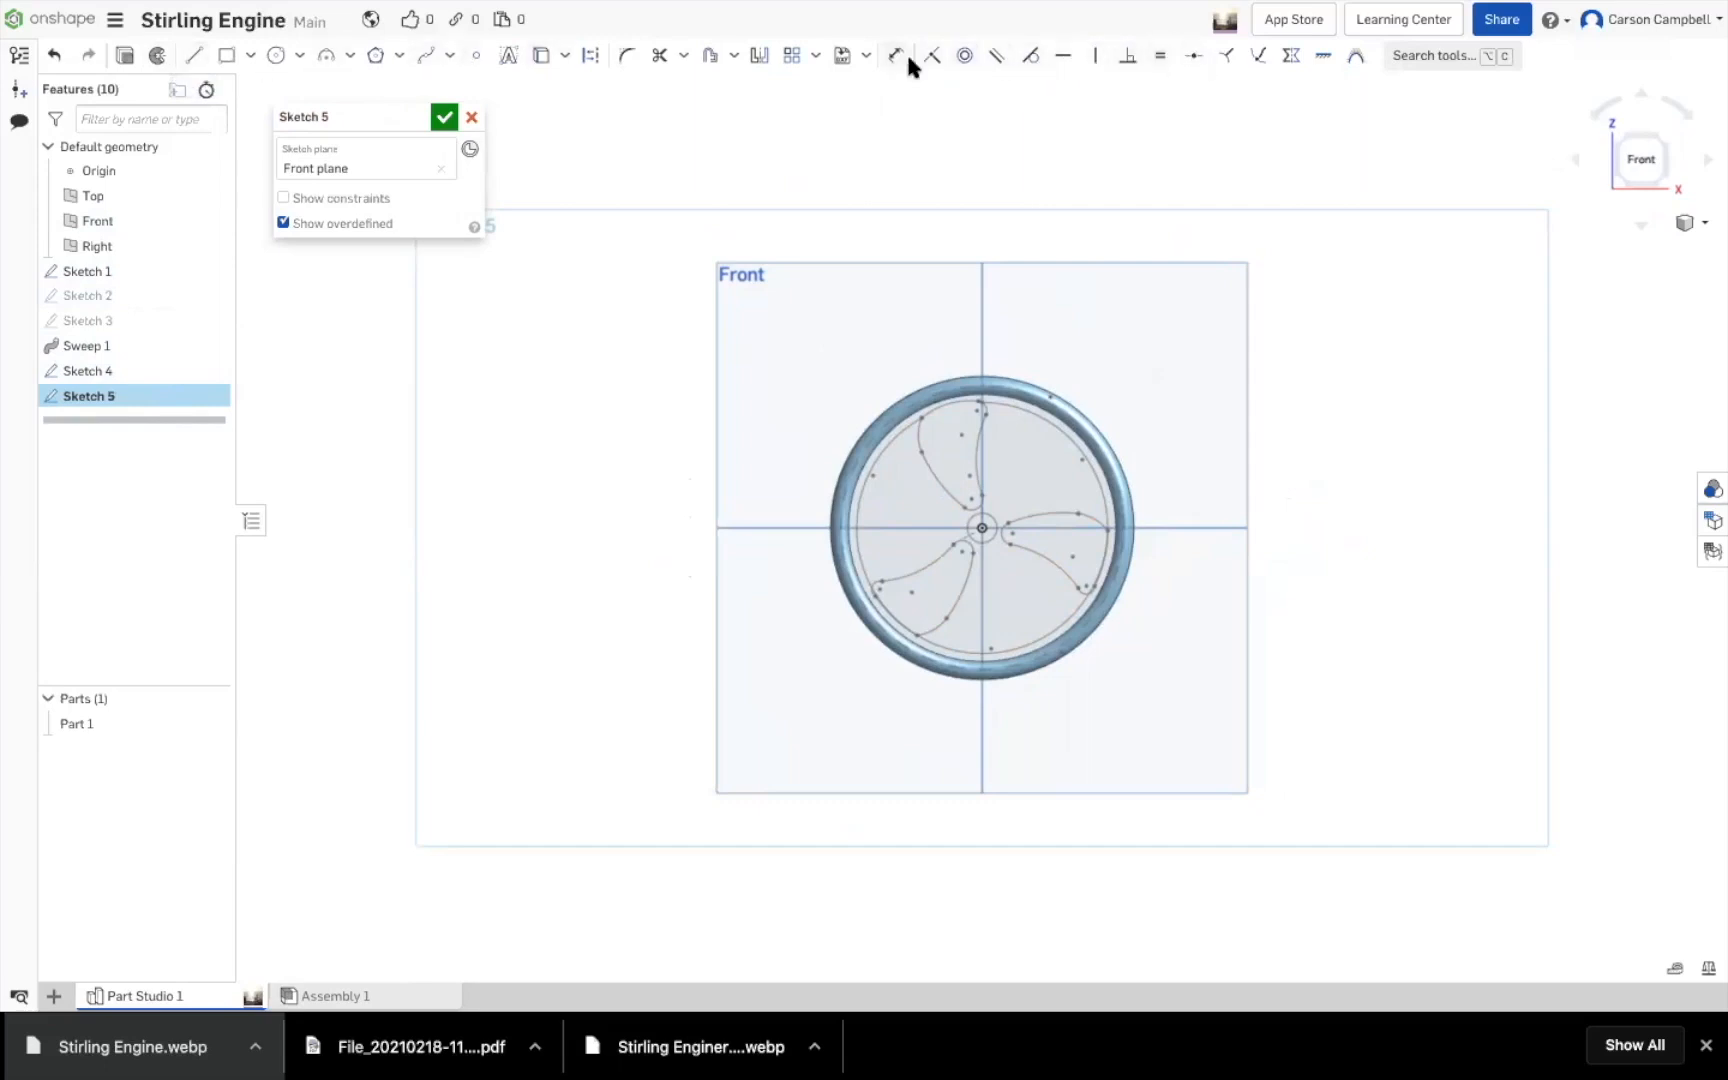
Import the Stirling Engine picture from the Desktop into the document, view the uploaded image and return to Part Studio 1
click(865, 57)
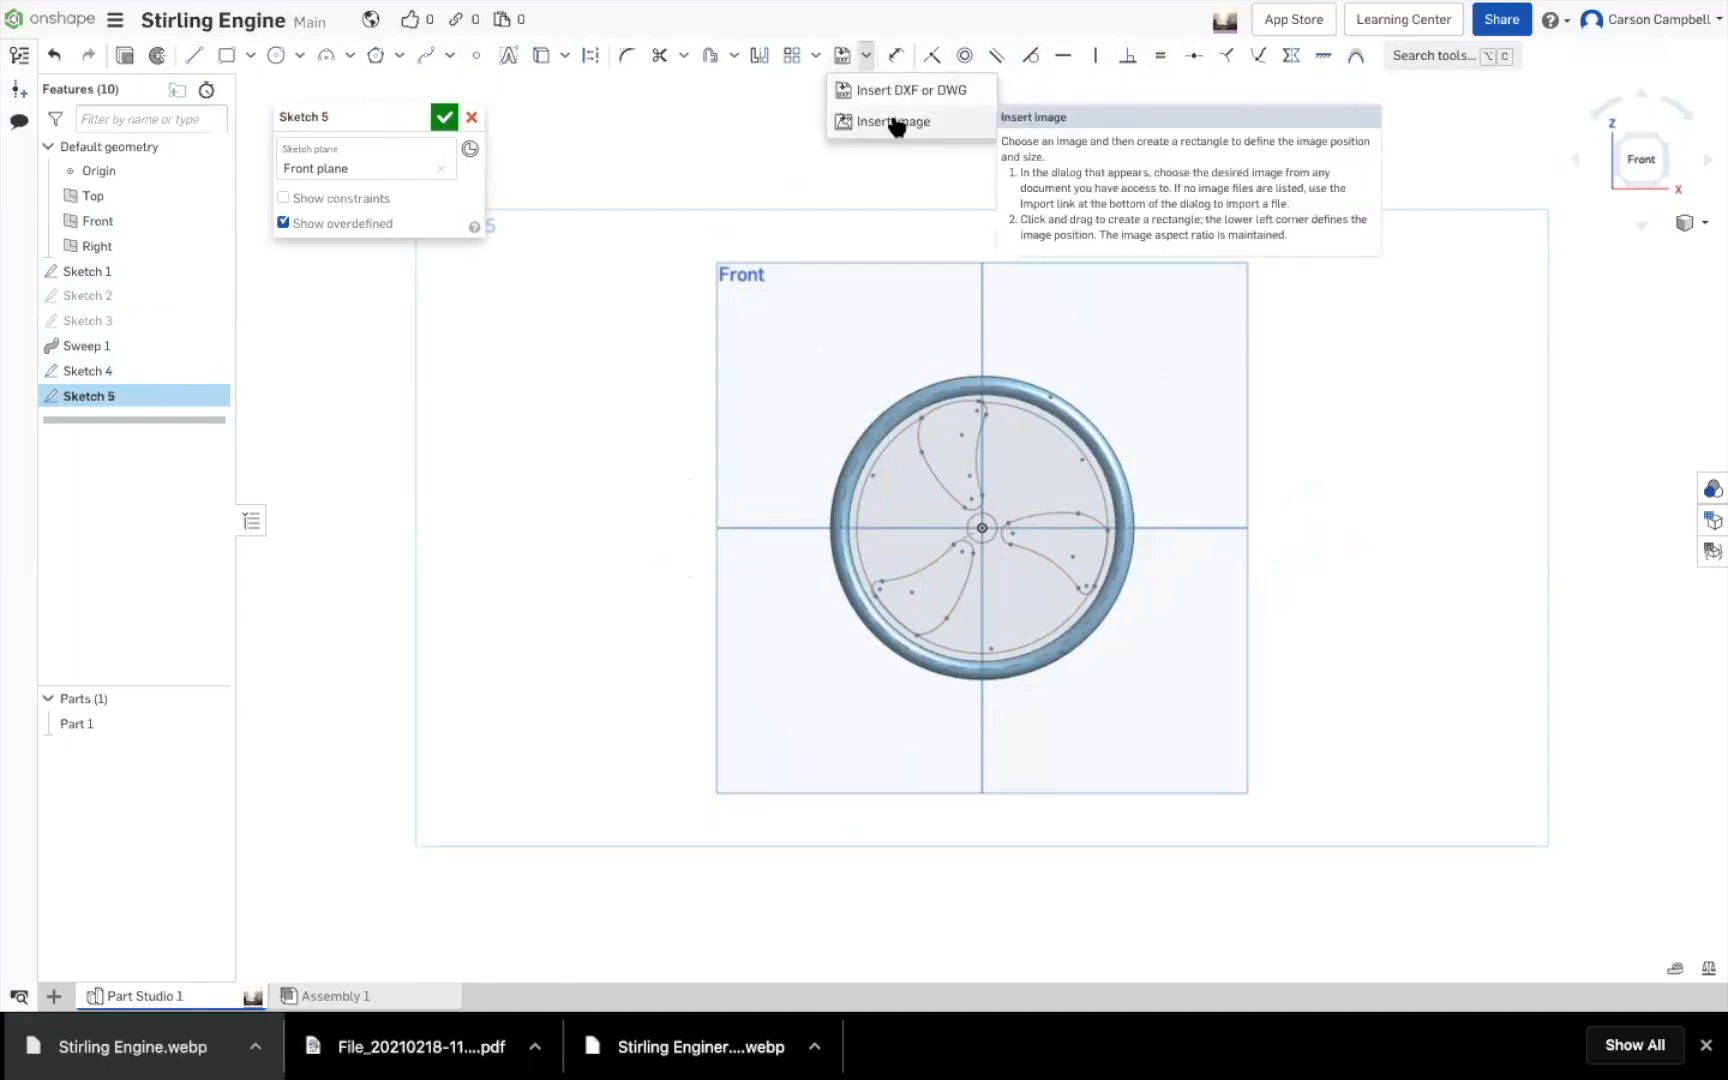
click(896, 126)
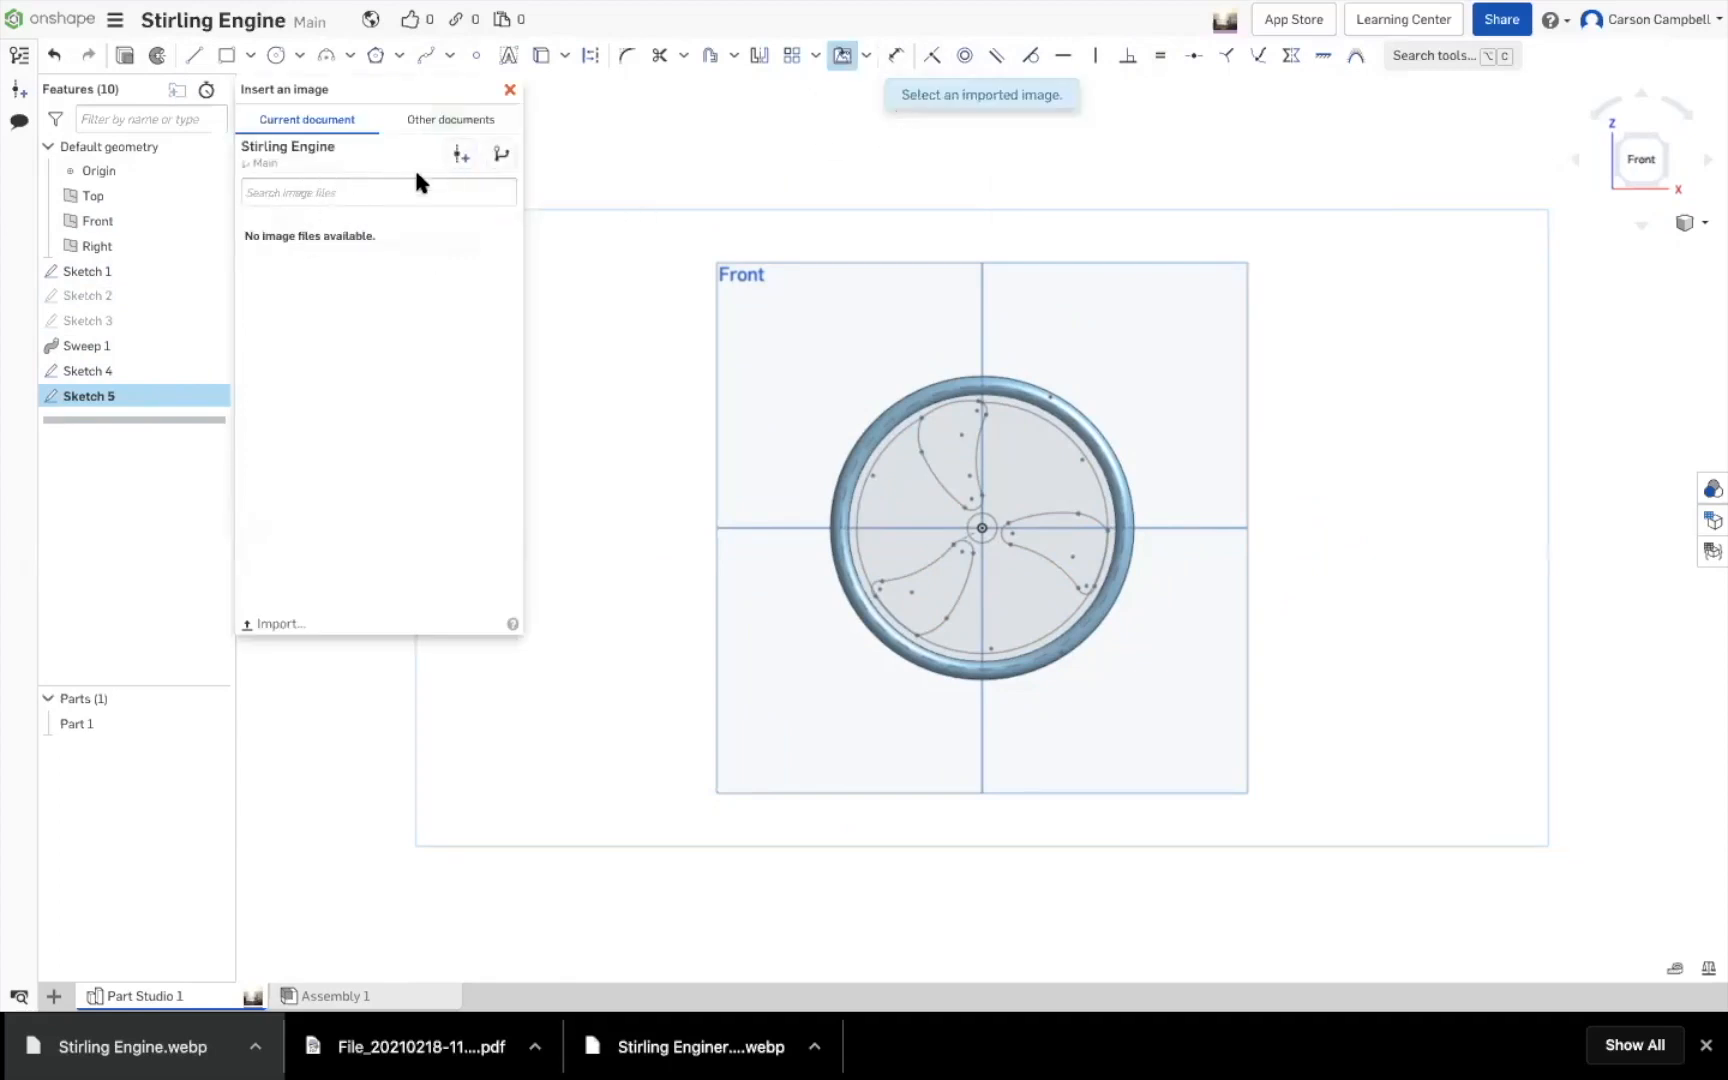
click(277, 624)
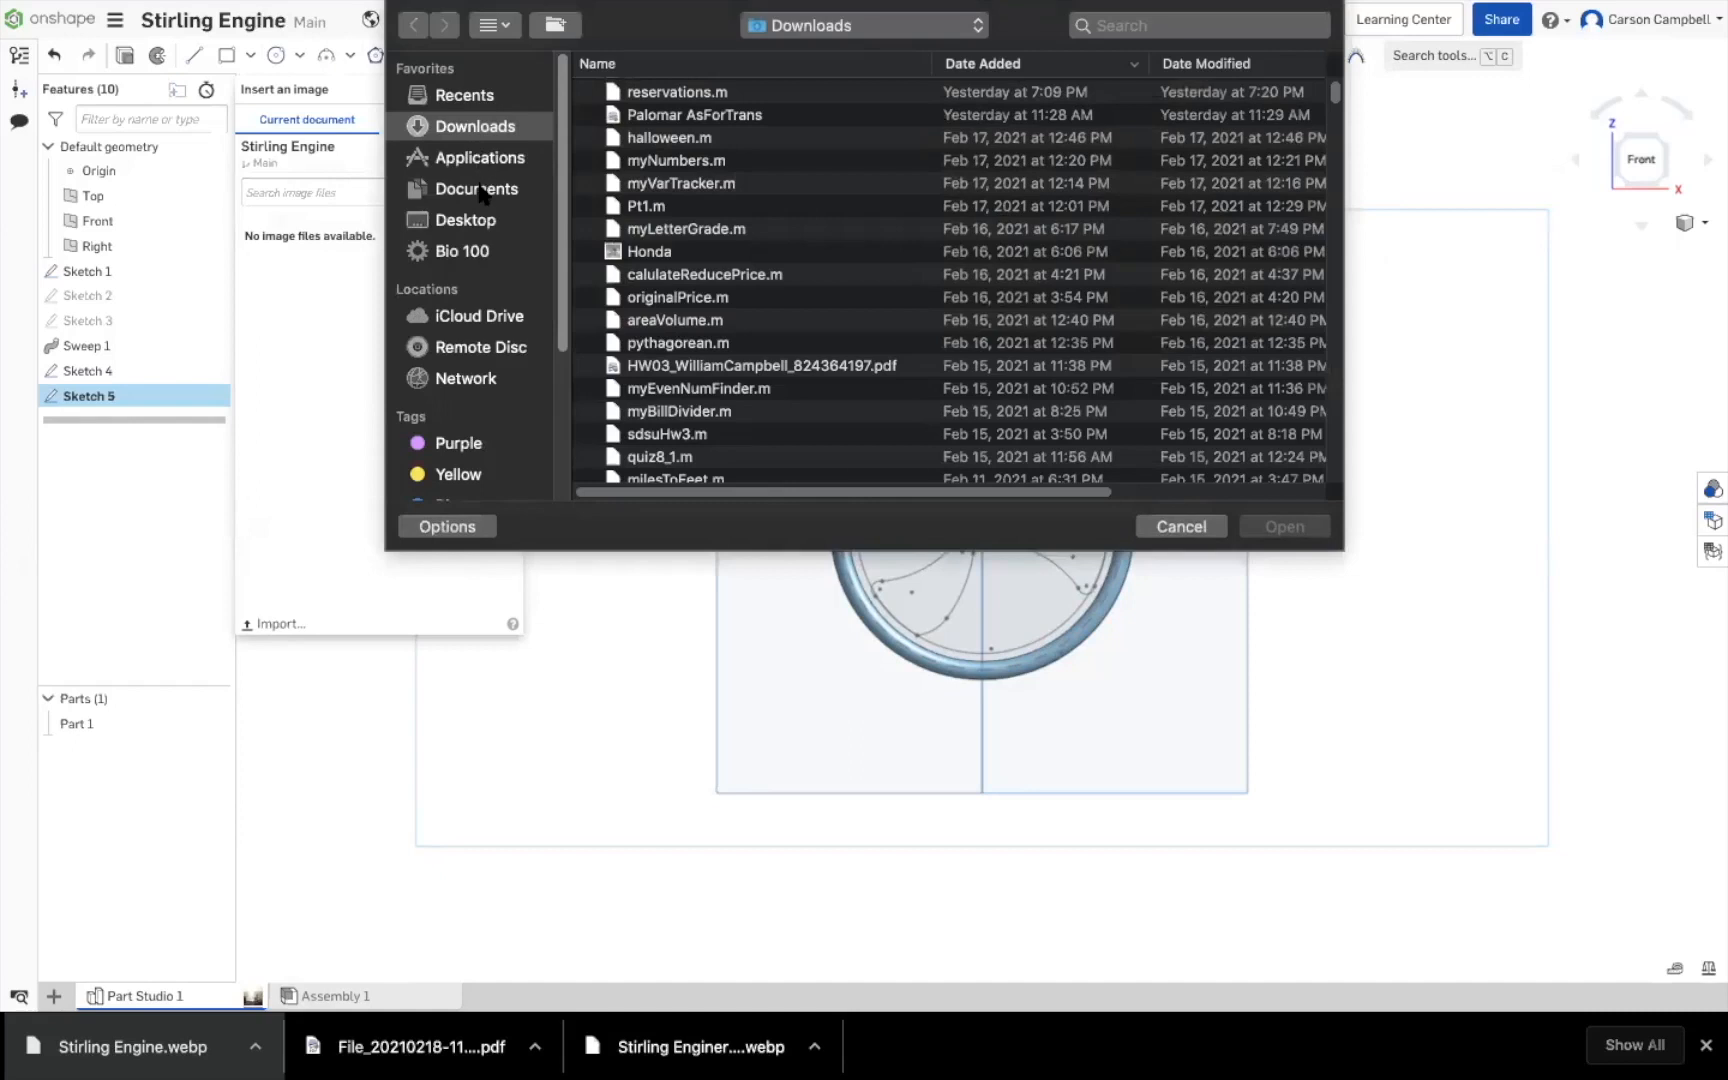
click(480, 196)
click(476, 220)
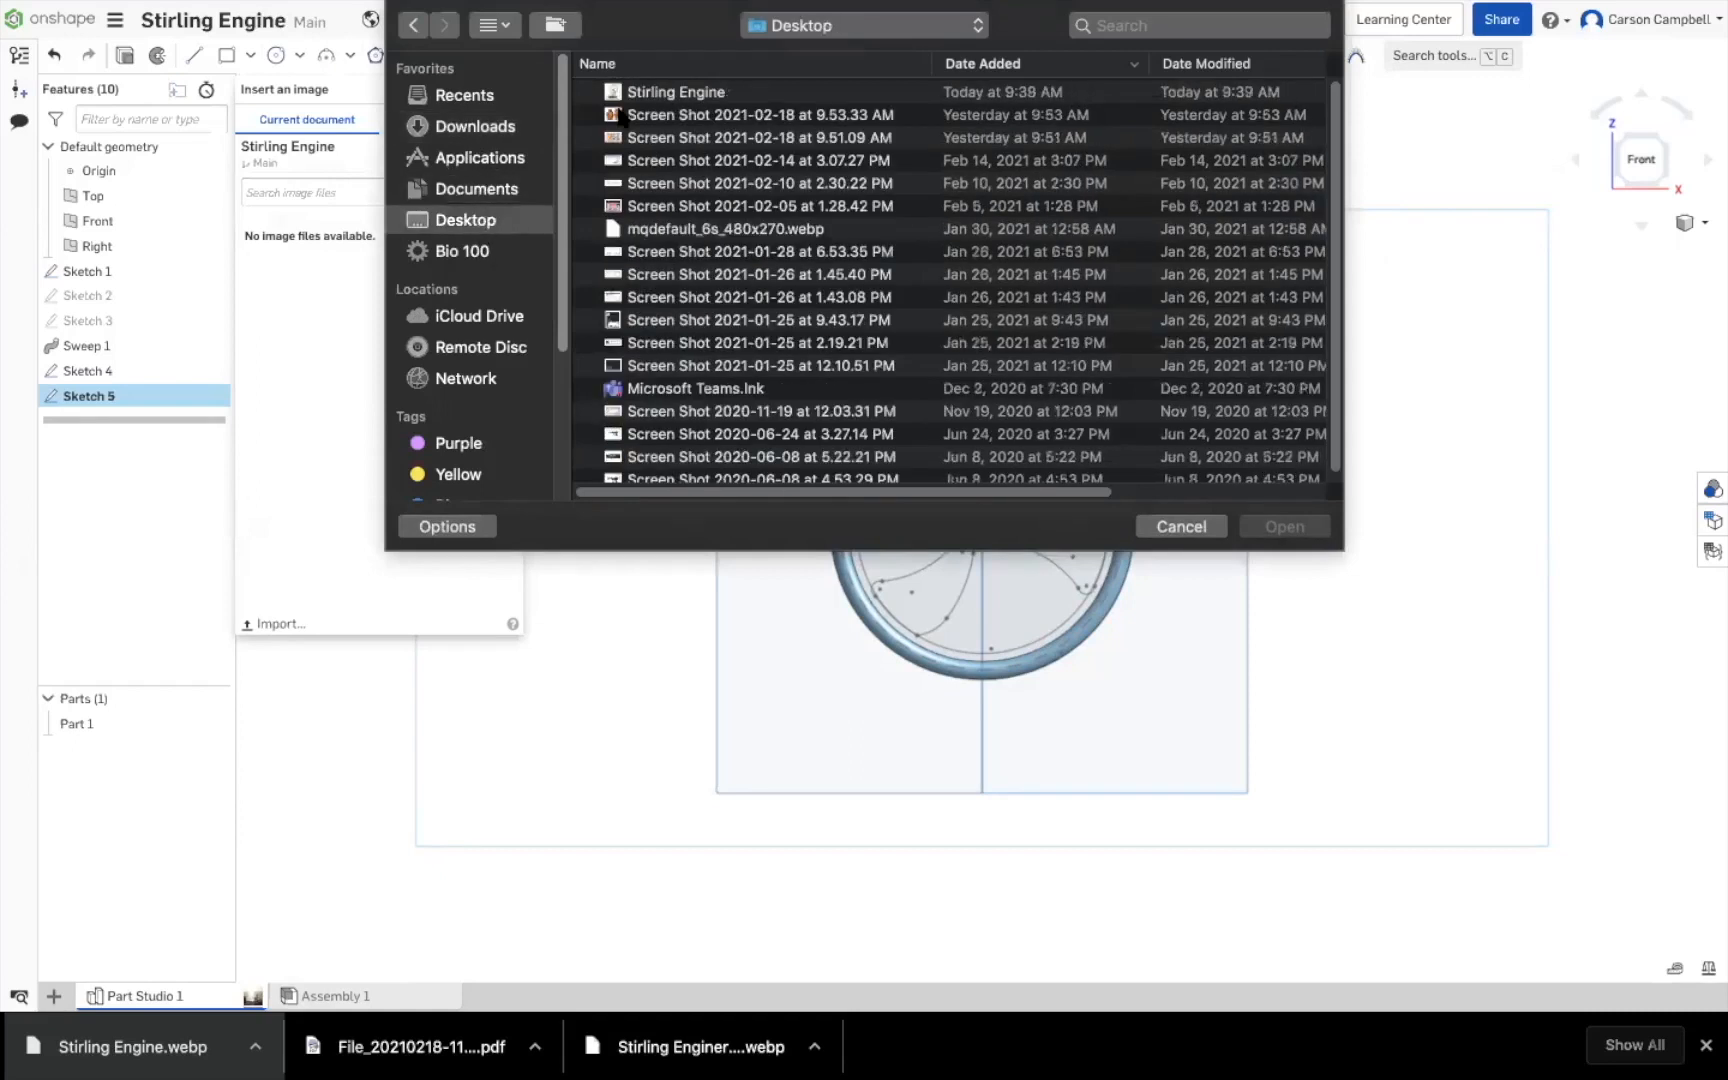
click(660, 92)
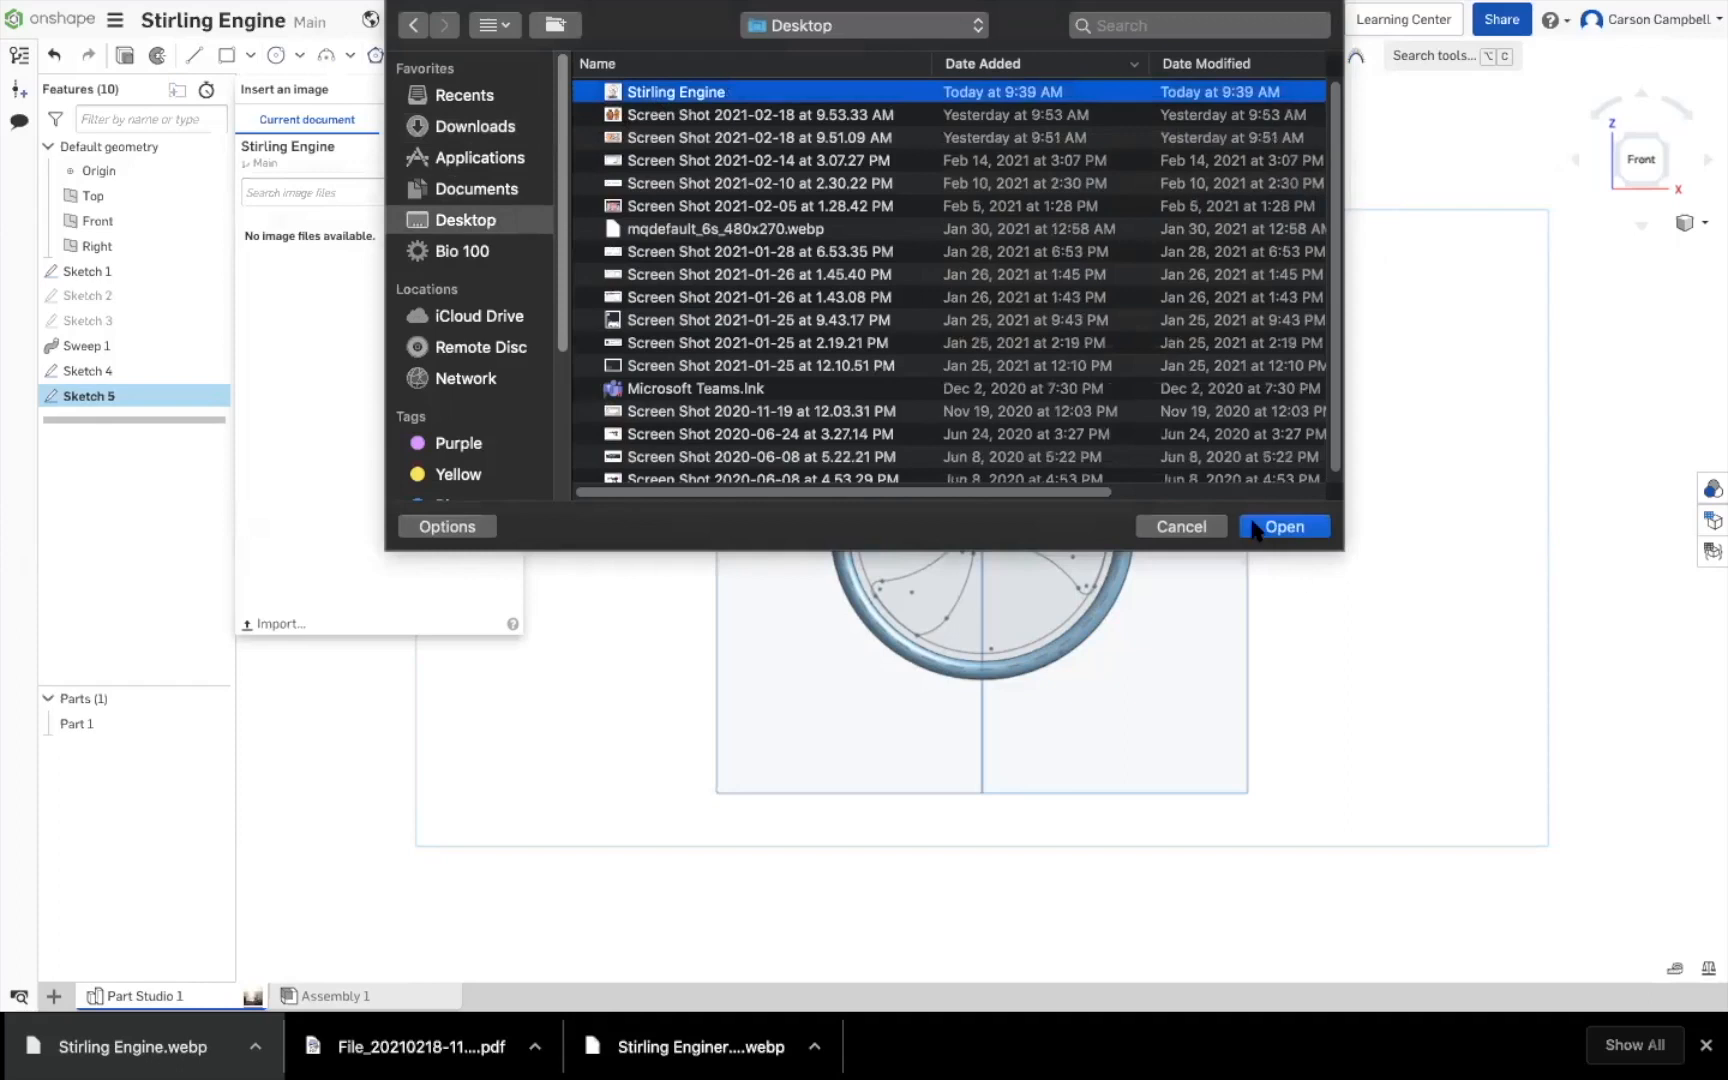
click(1285, 527)
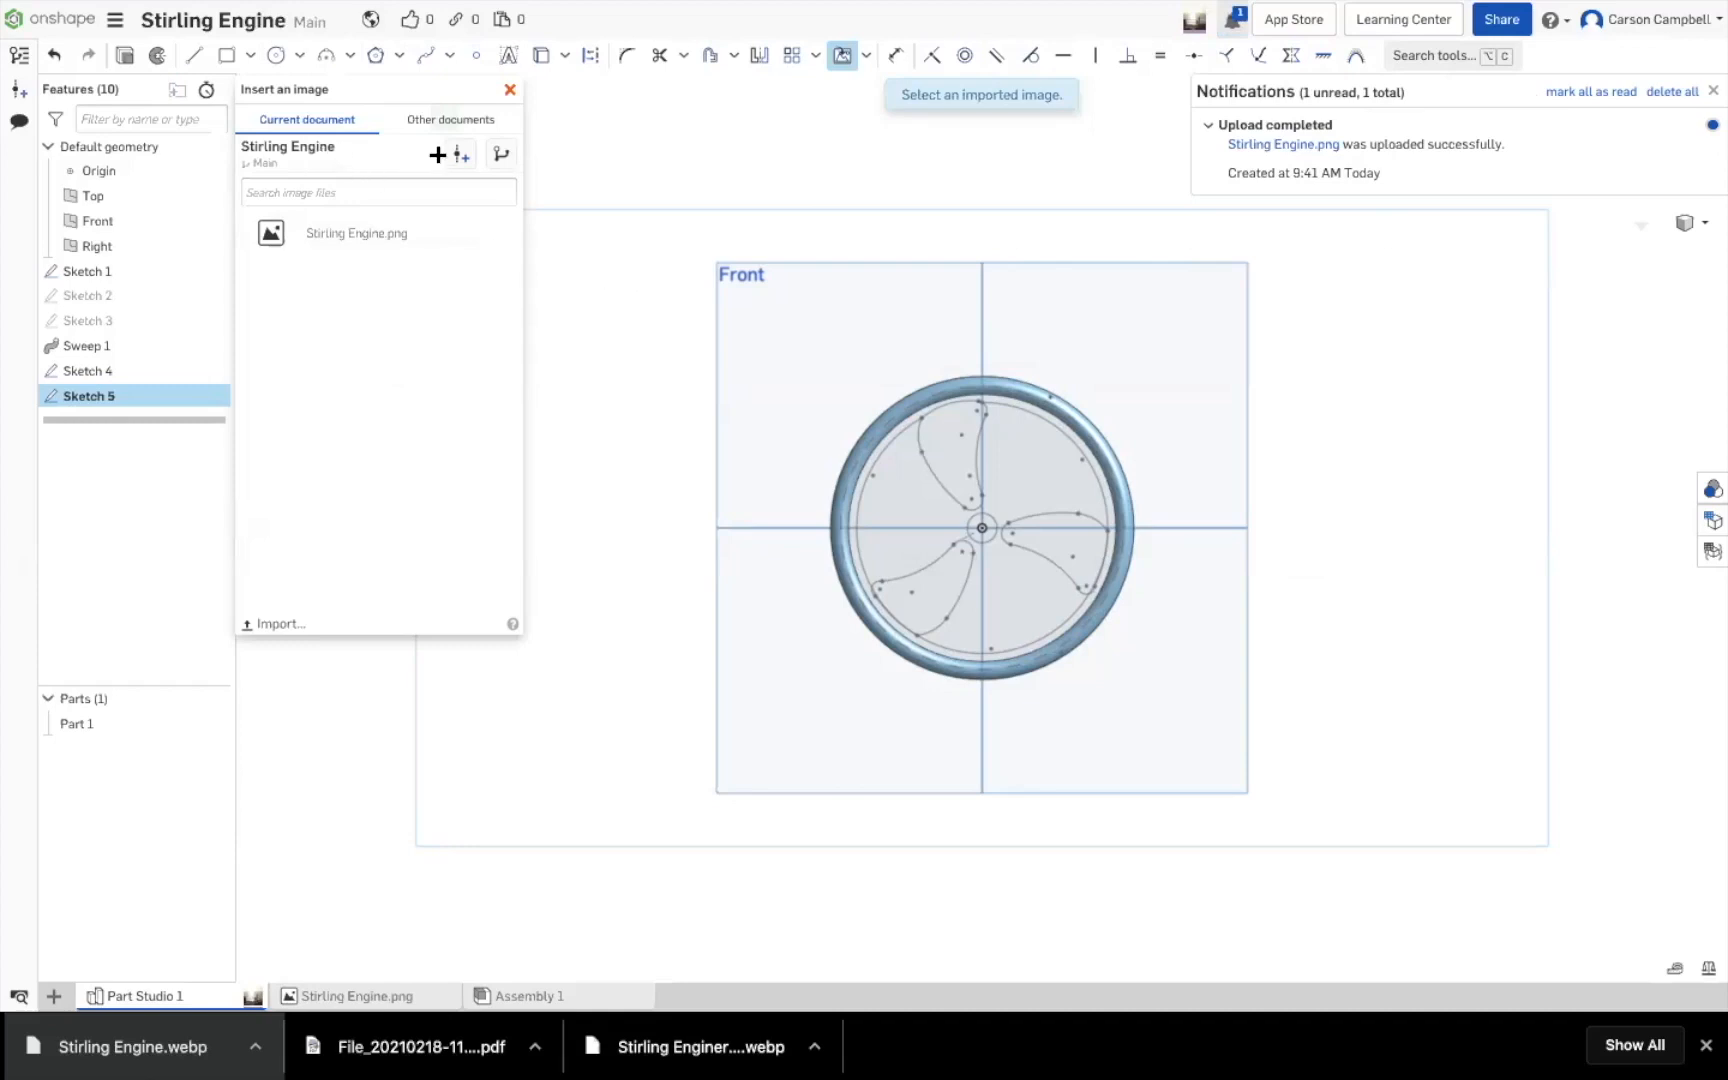
click(1318, 146)
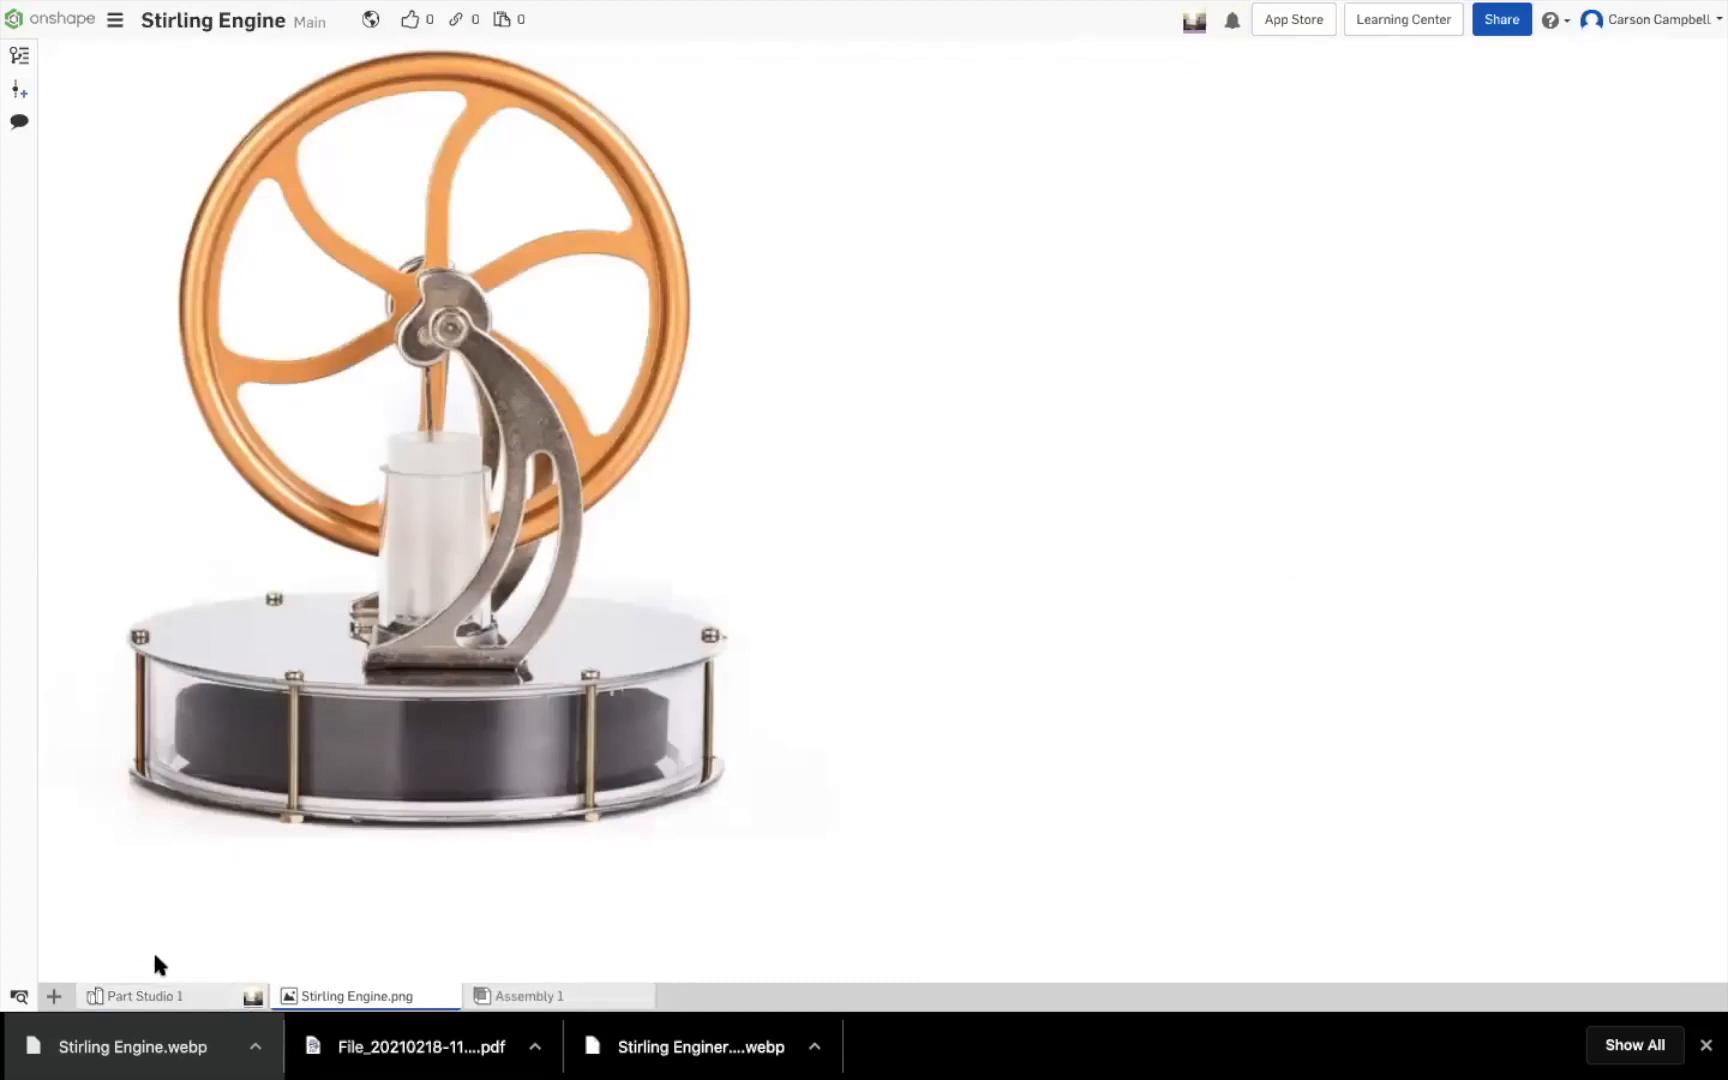
click(140, 995)
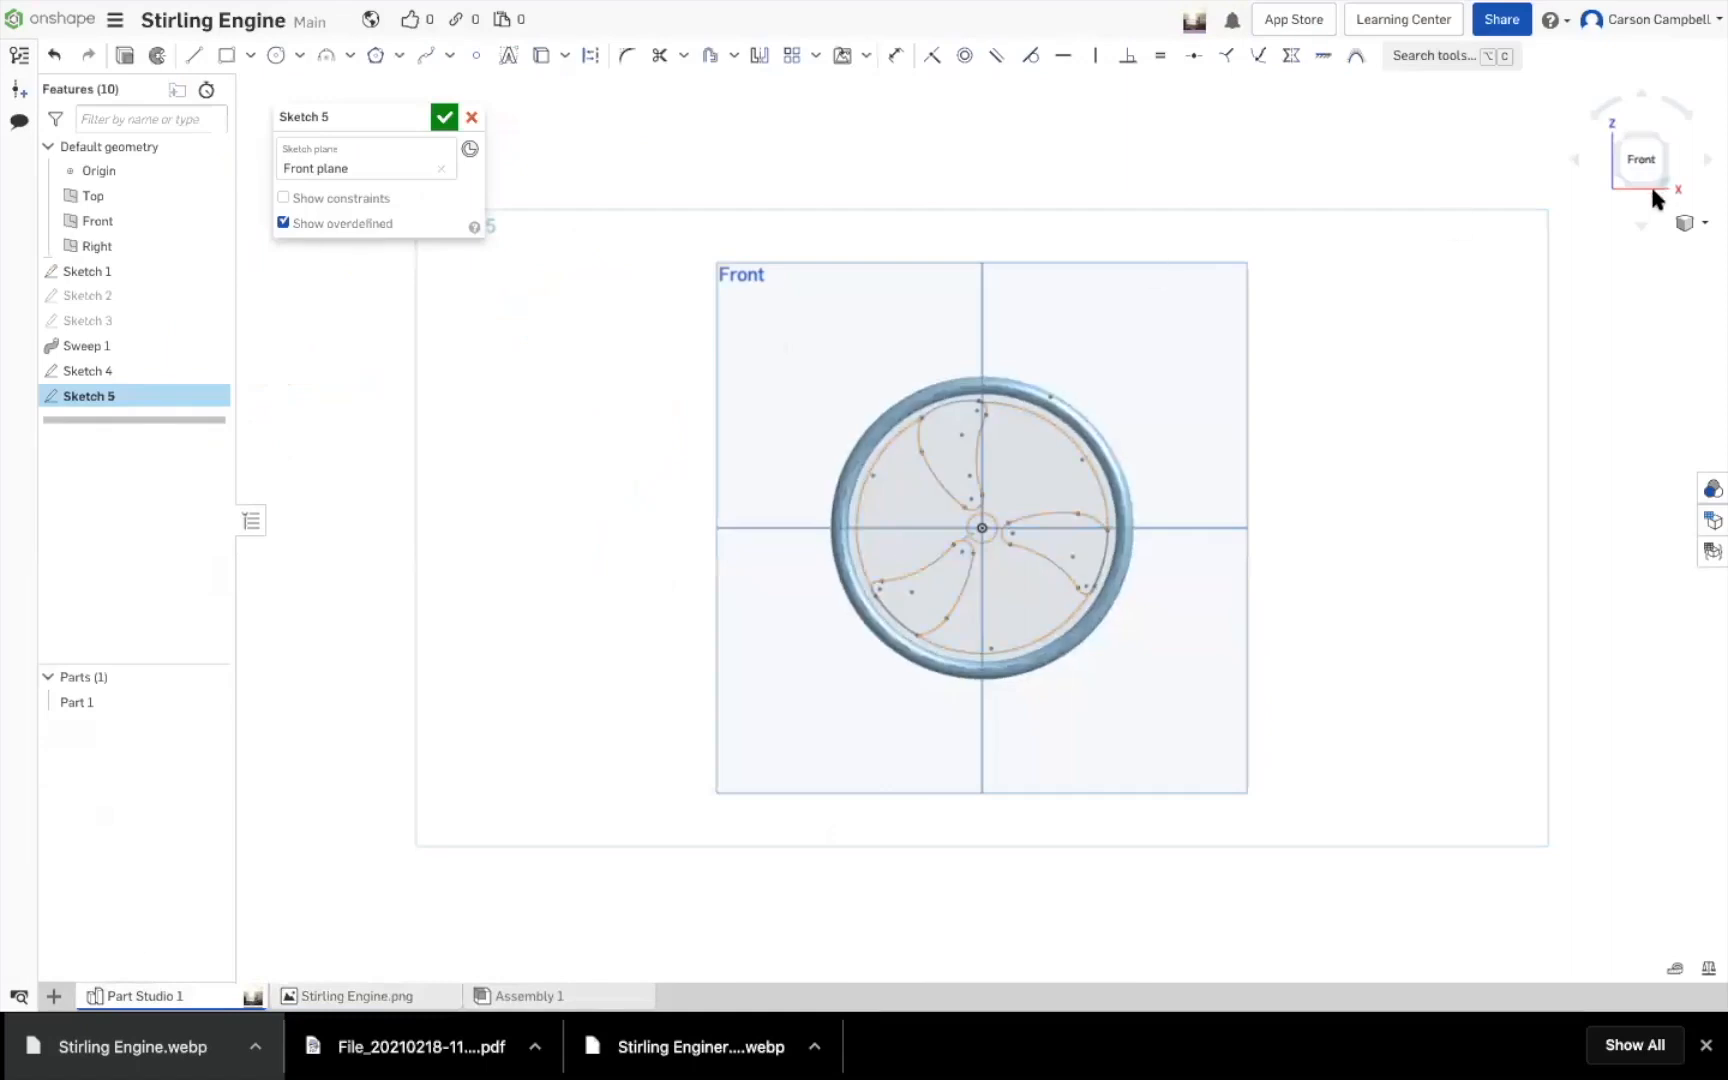
Insert Stirling Engine.png into the sketch about 129 mm wide and move it so its flywheel lies over the modelled wheel
click(866, 56)
click(899, 122)
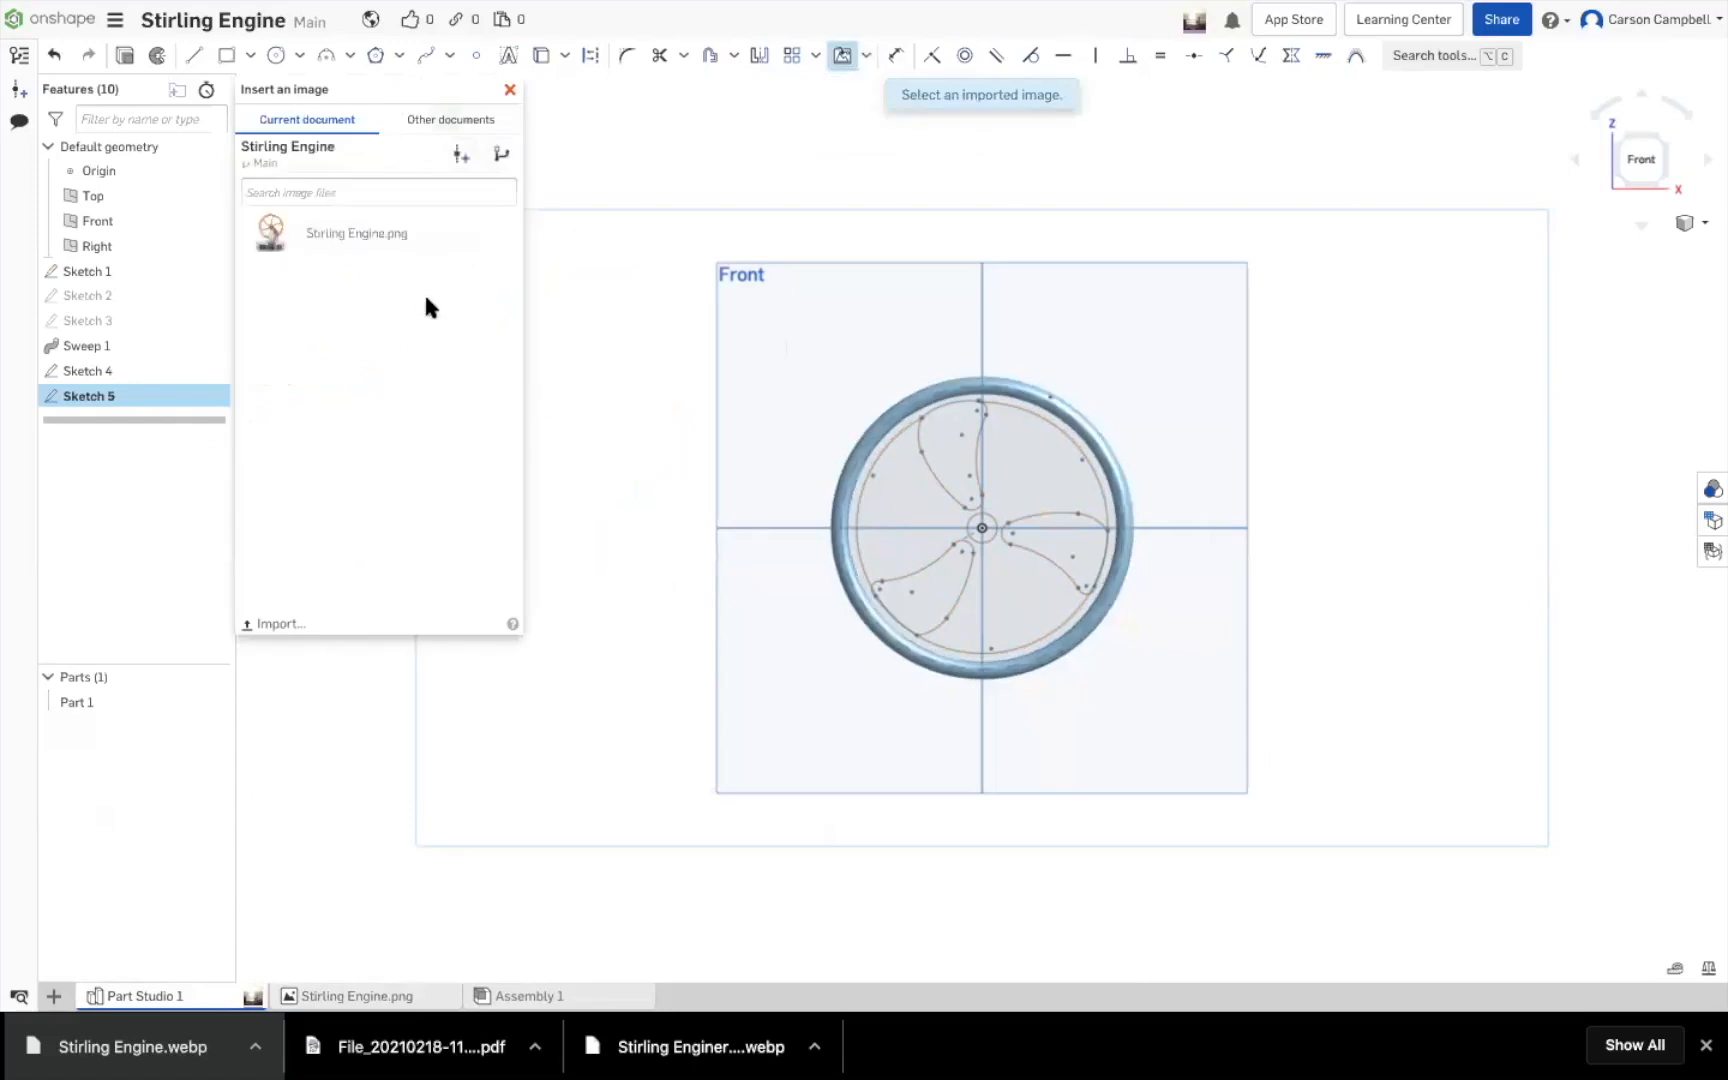
click(379, 232)
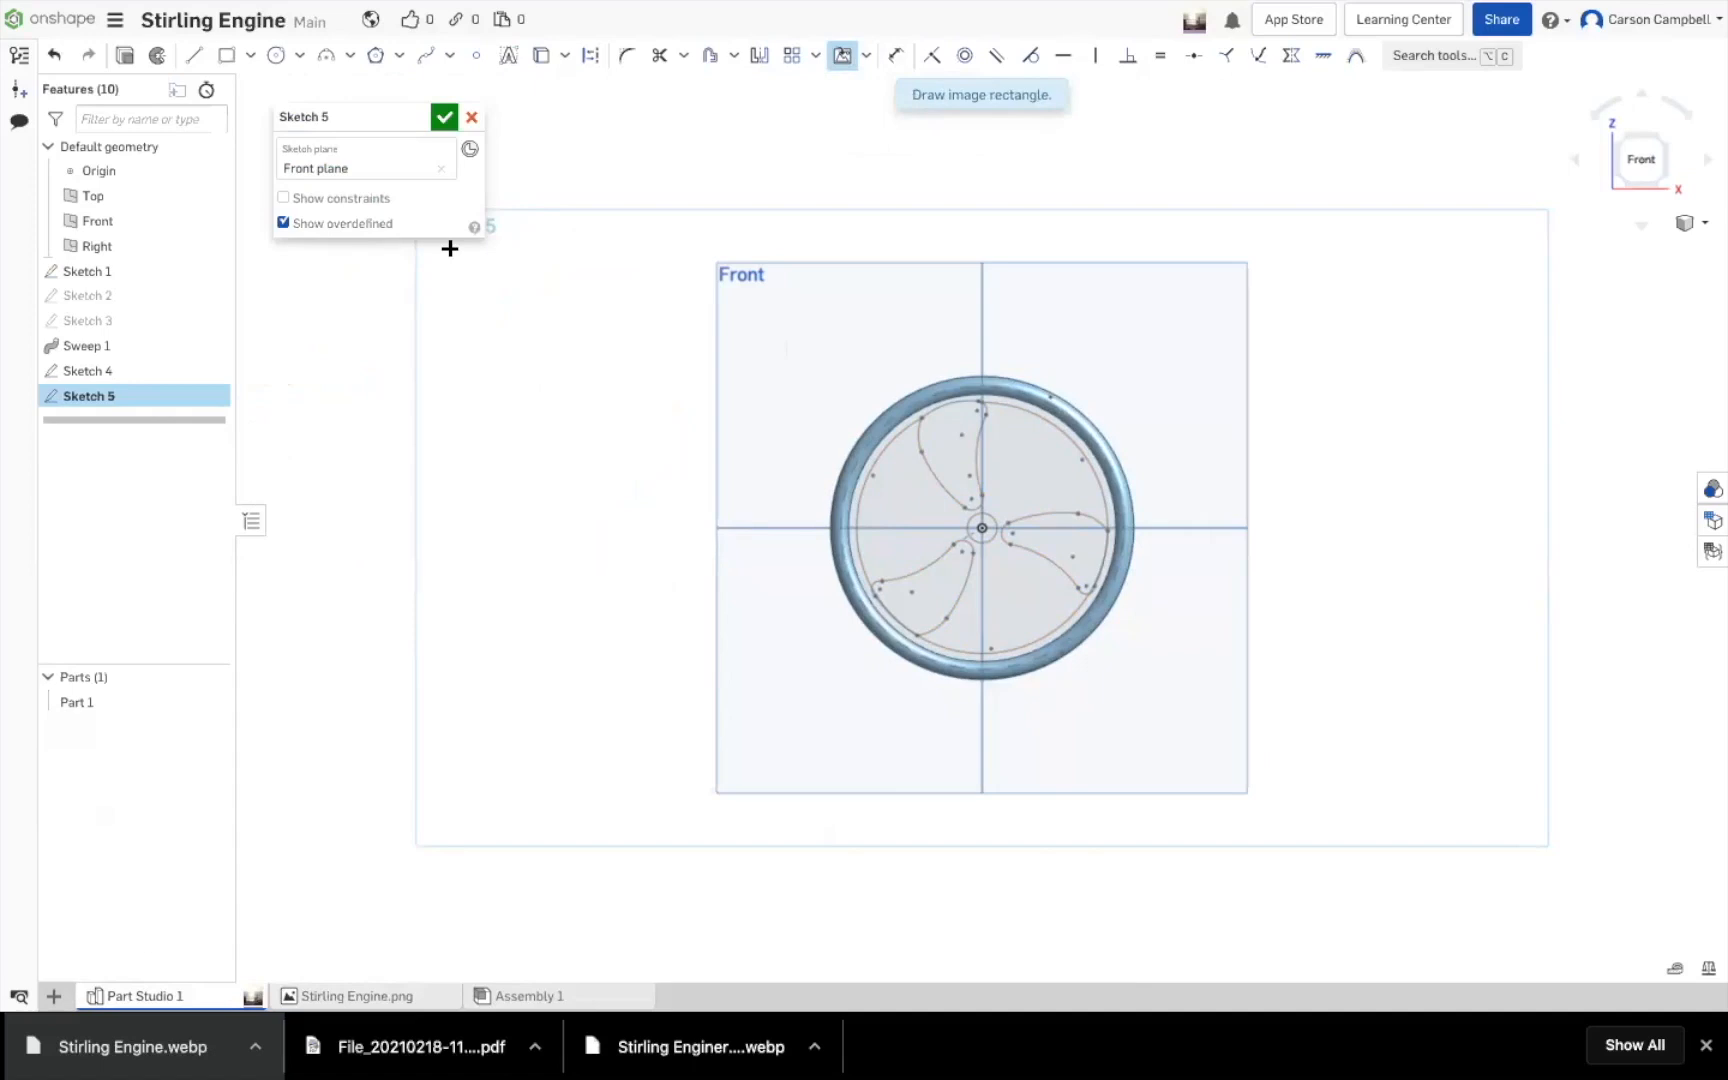
click(739, 292)
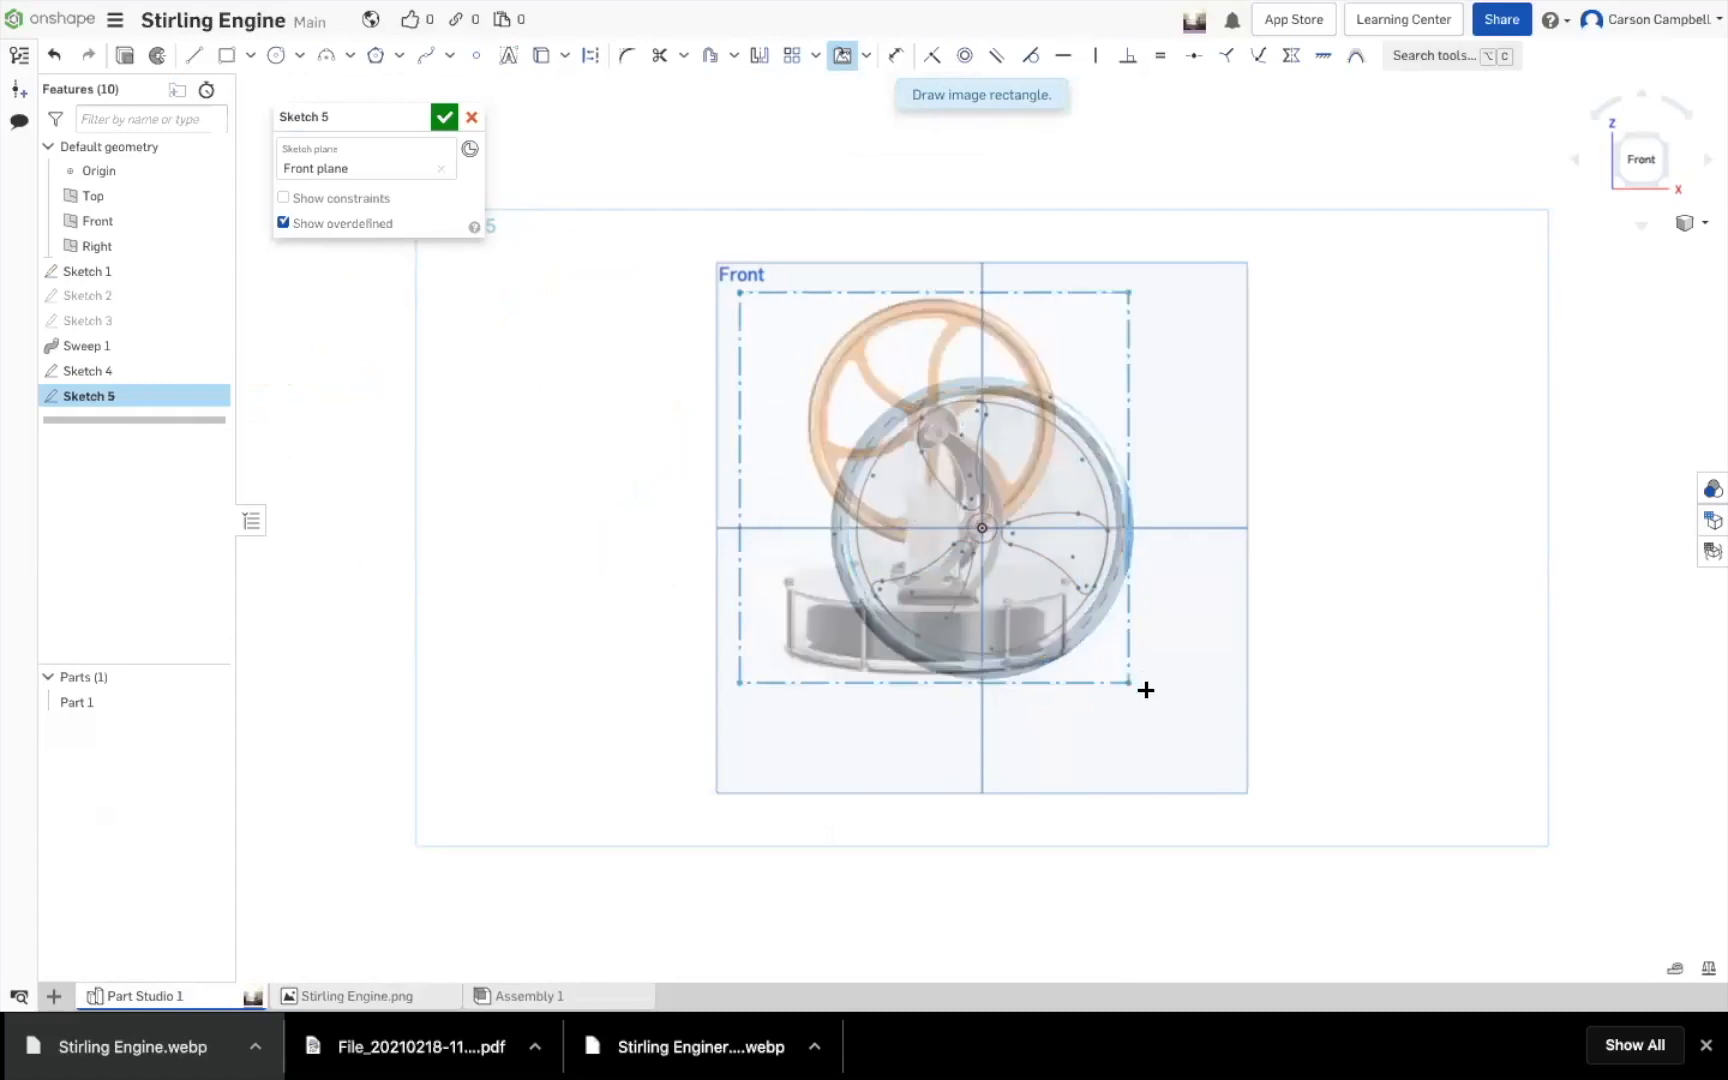
click(1196, 745)
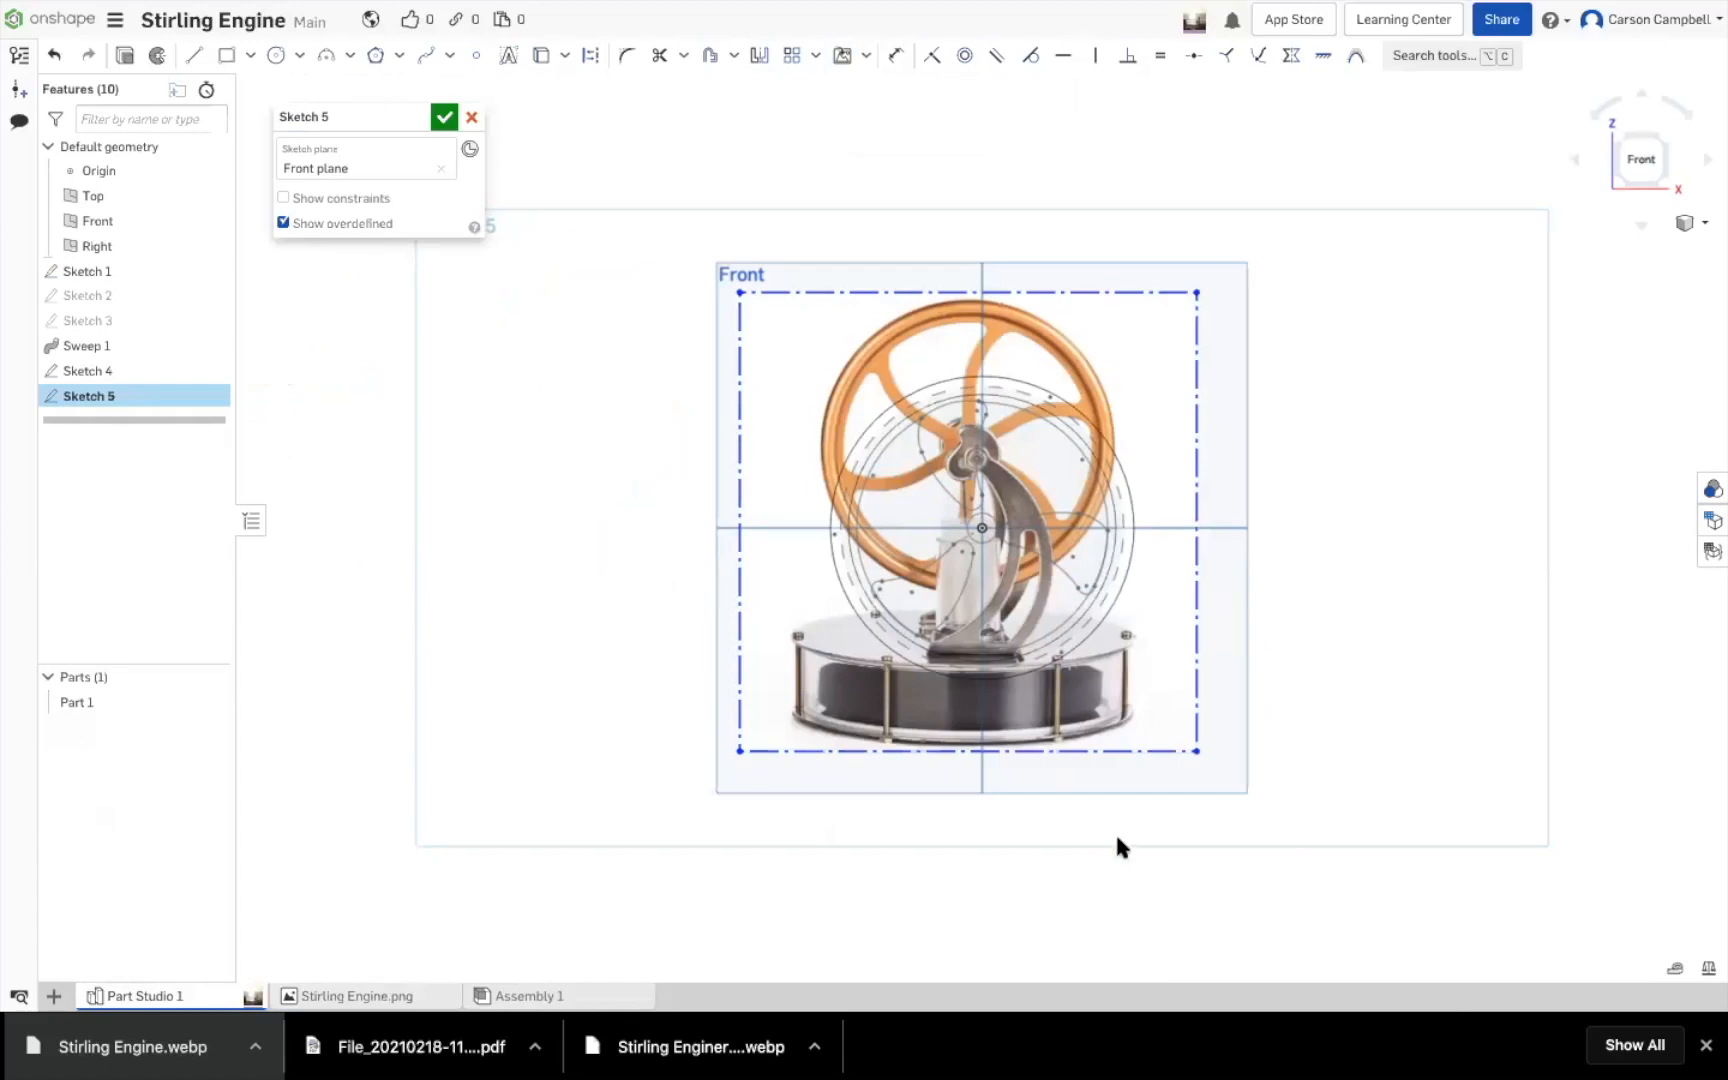
drag(1195, 753, 1210, 833)
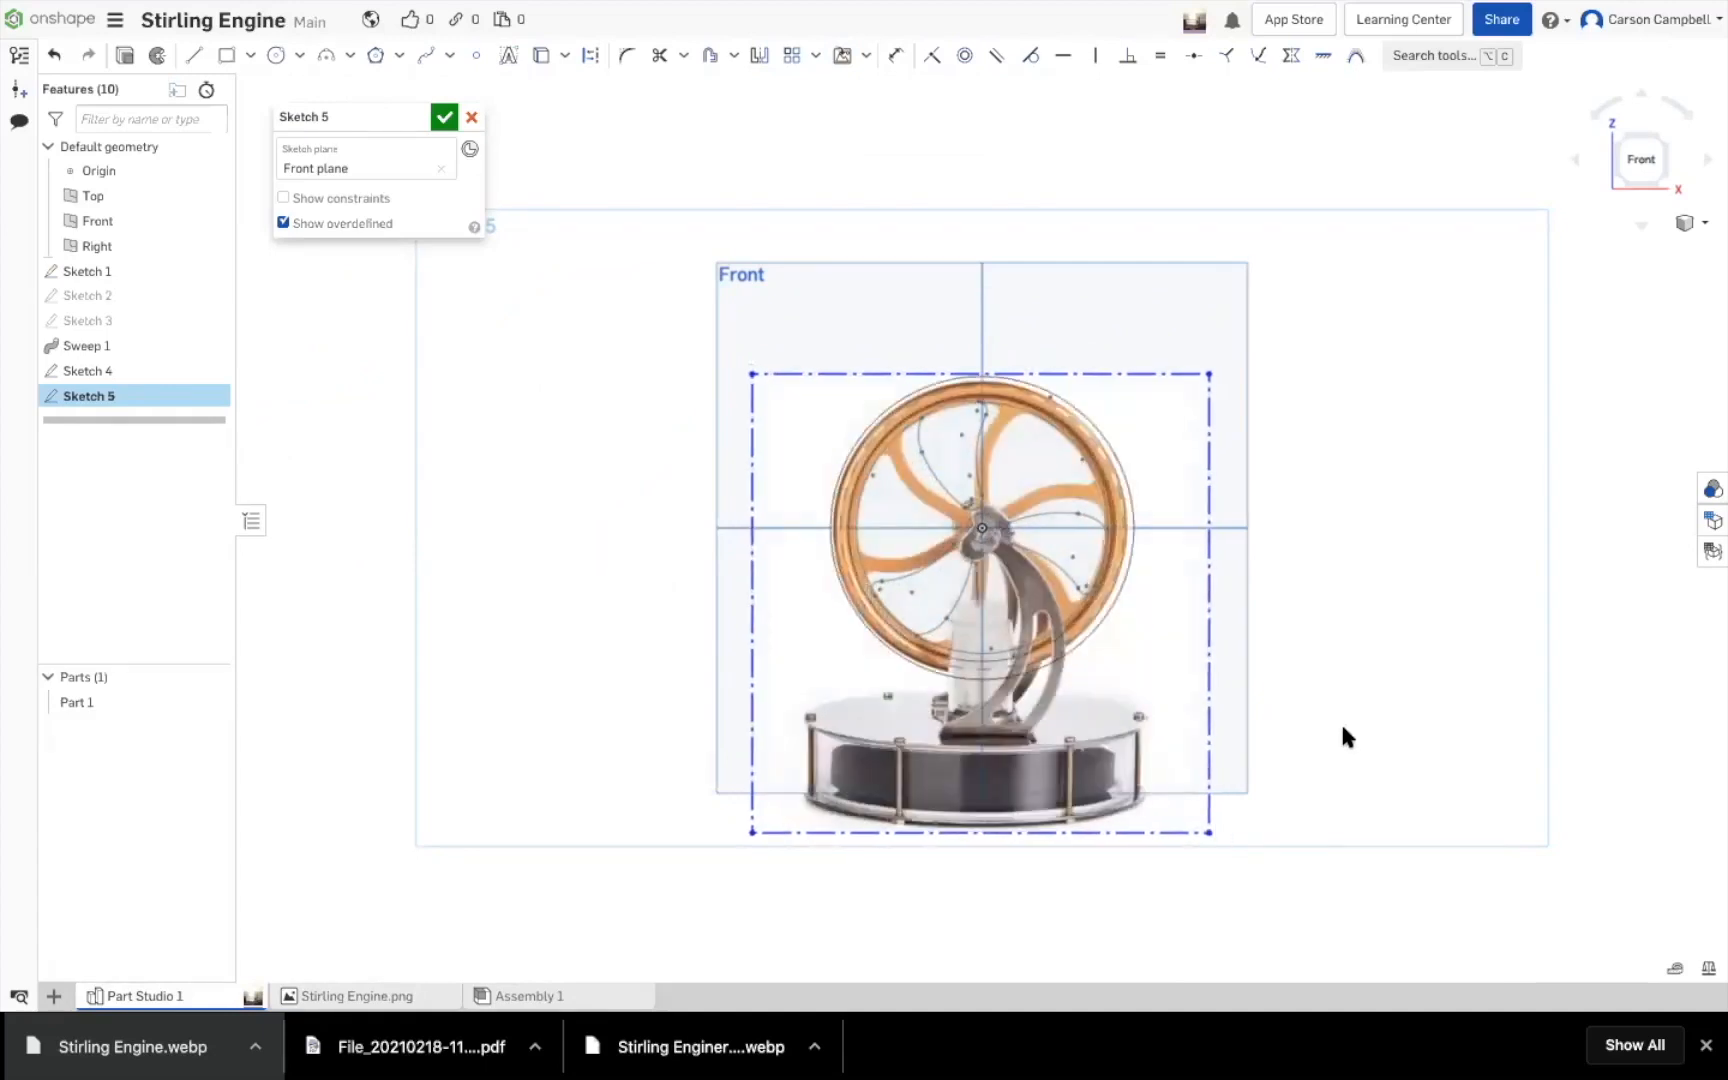
Dimension the width of the inserted image along its upper edge as 130 mm
scroll(1341, 720, up, 1)
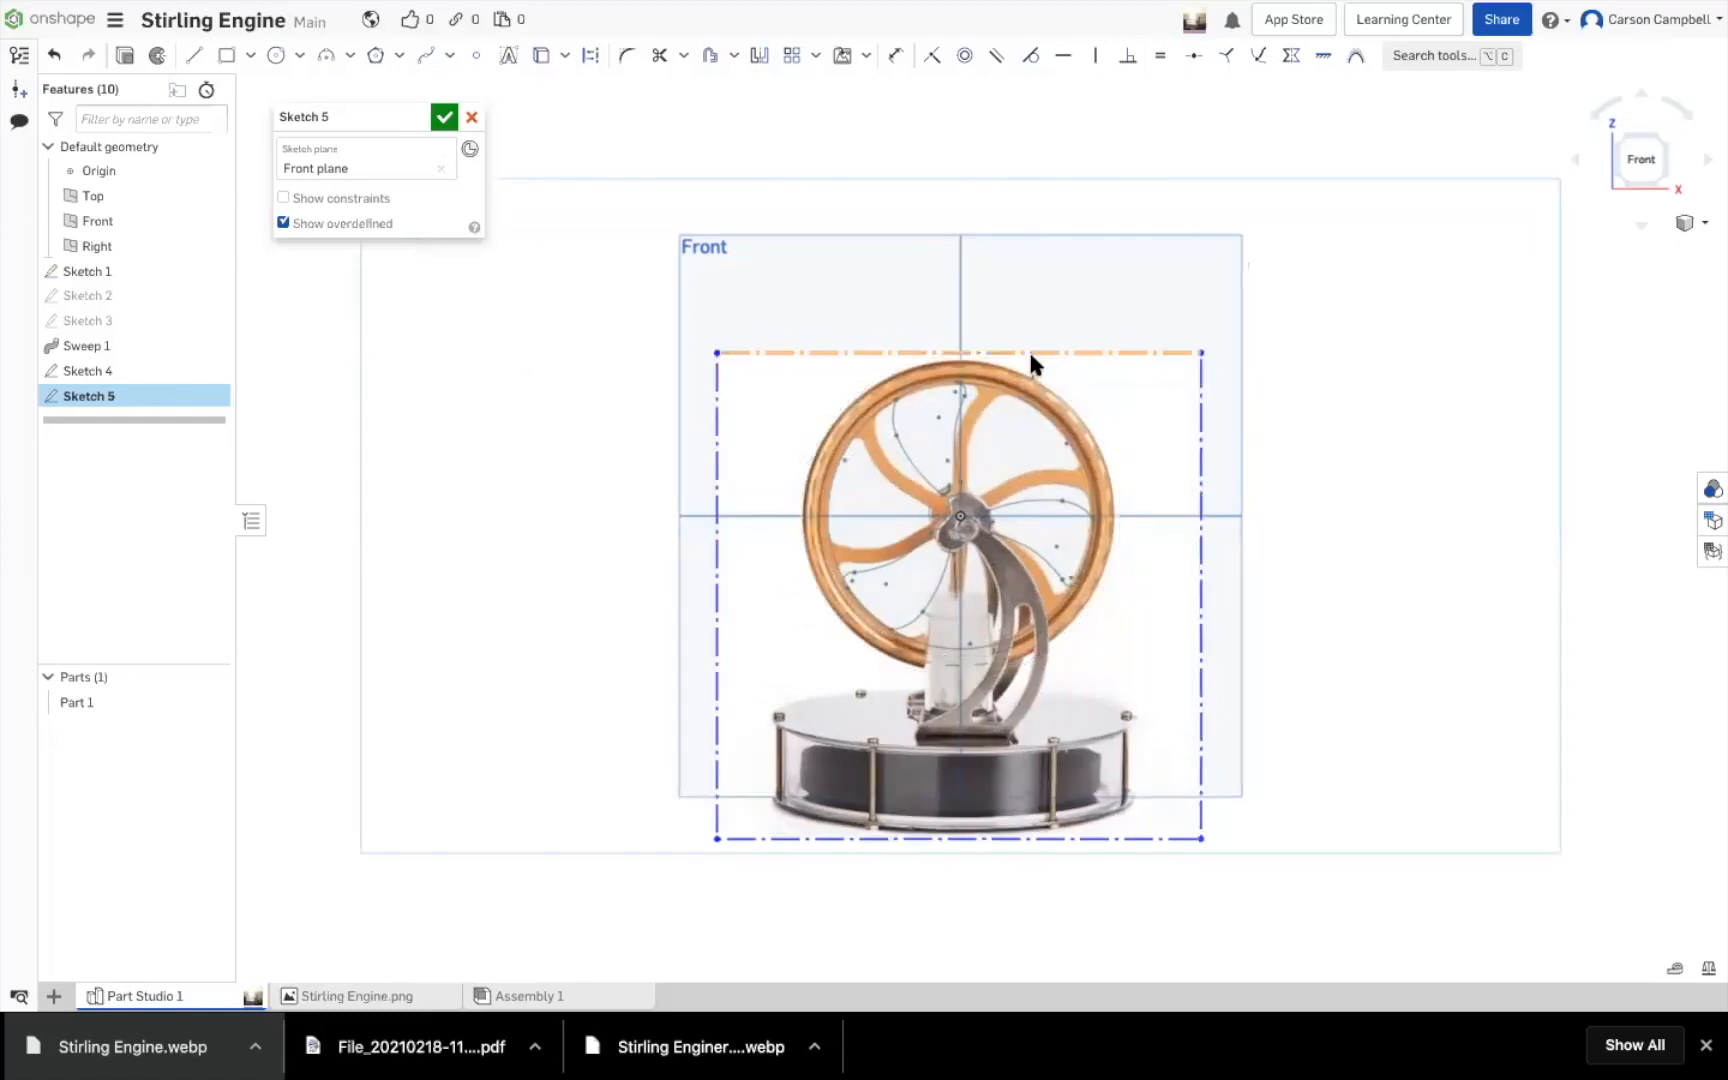
key(u)
click(984, 206)
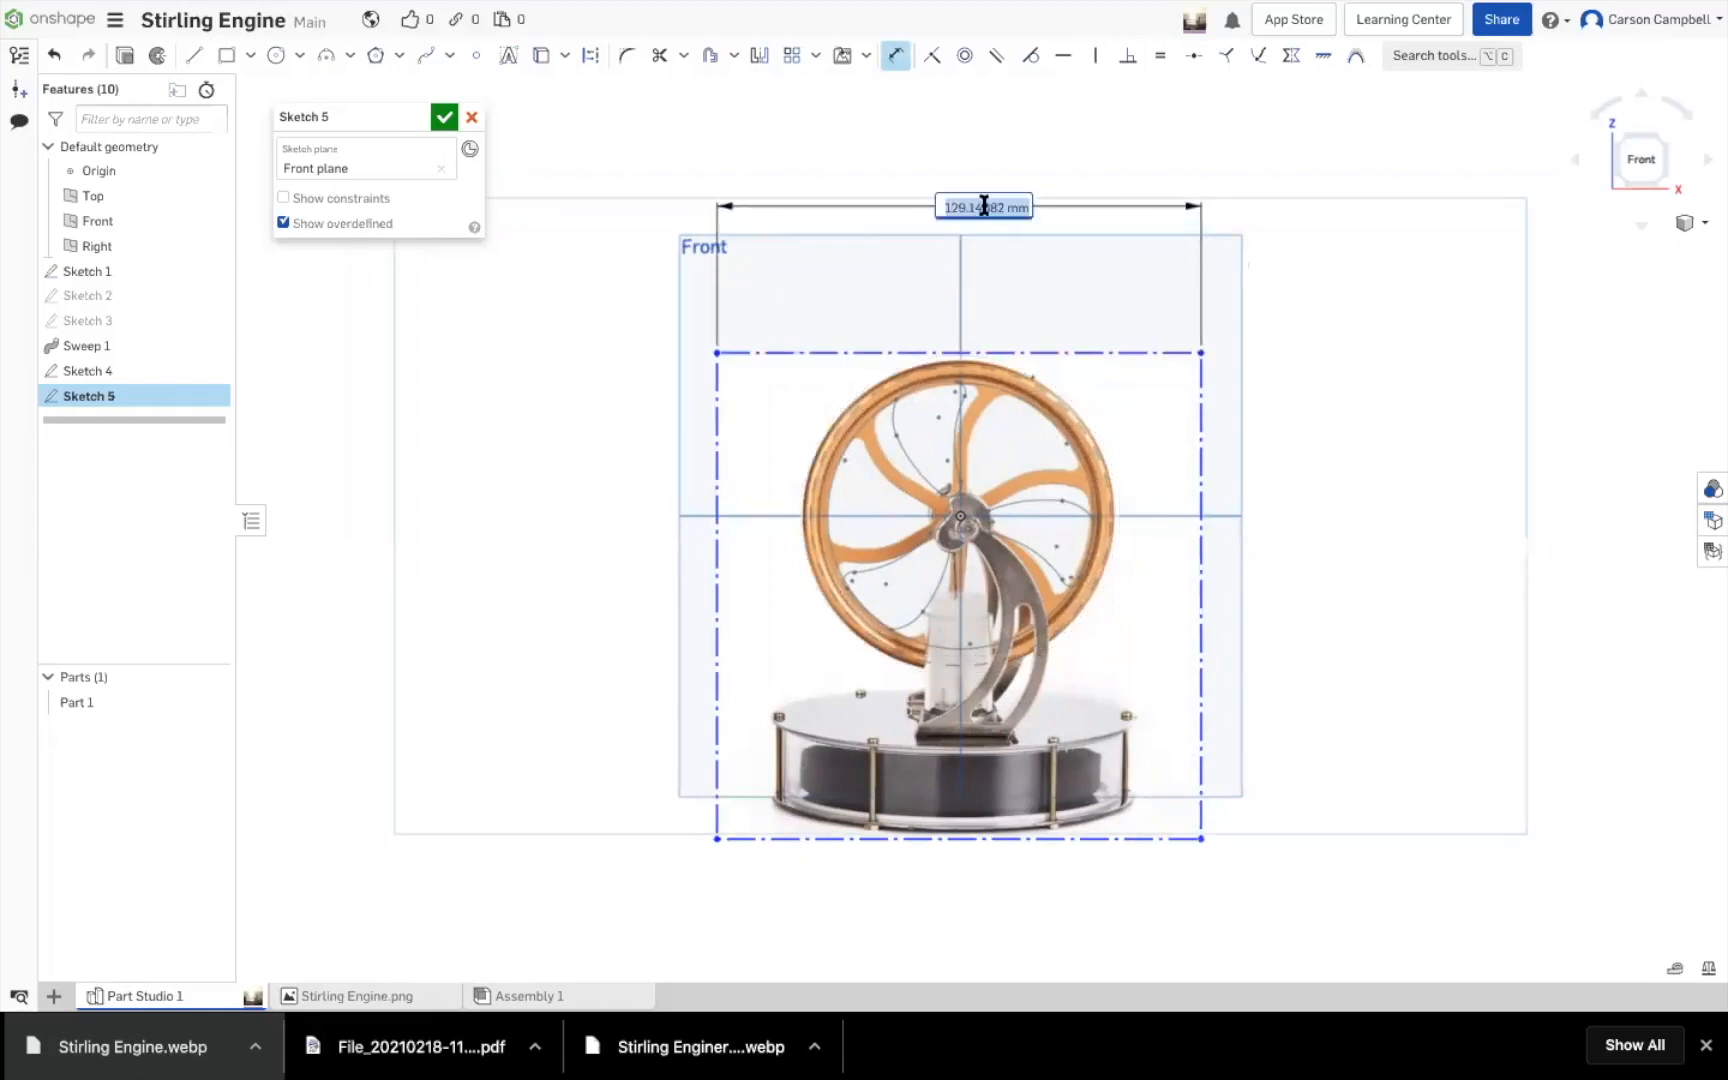
key(BackSpace)
text(130)
key(Return)
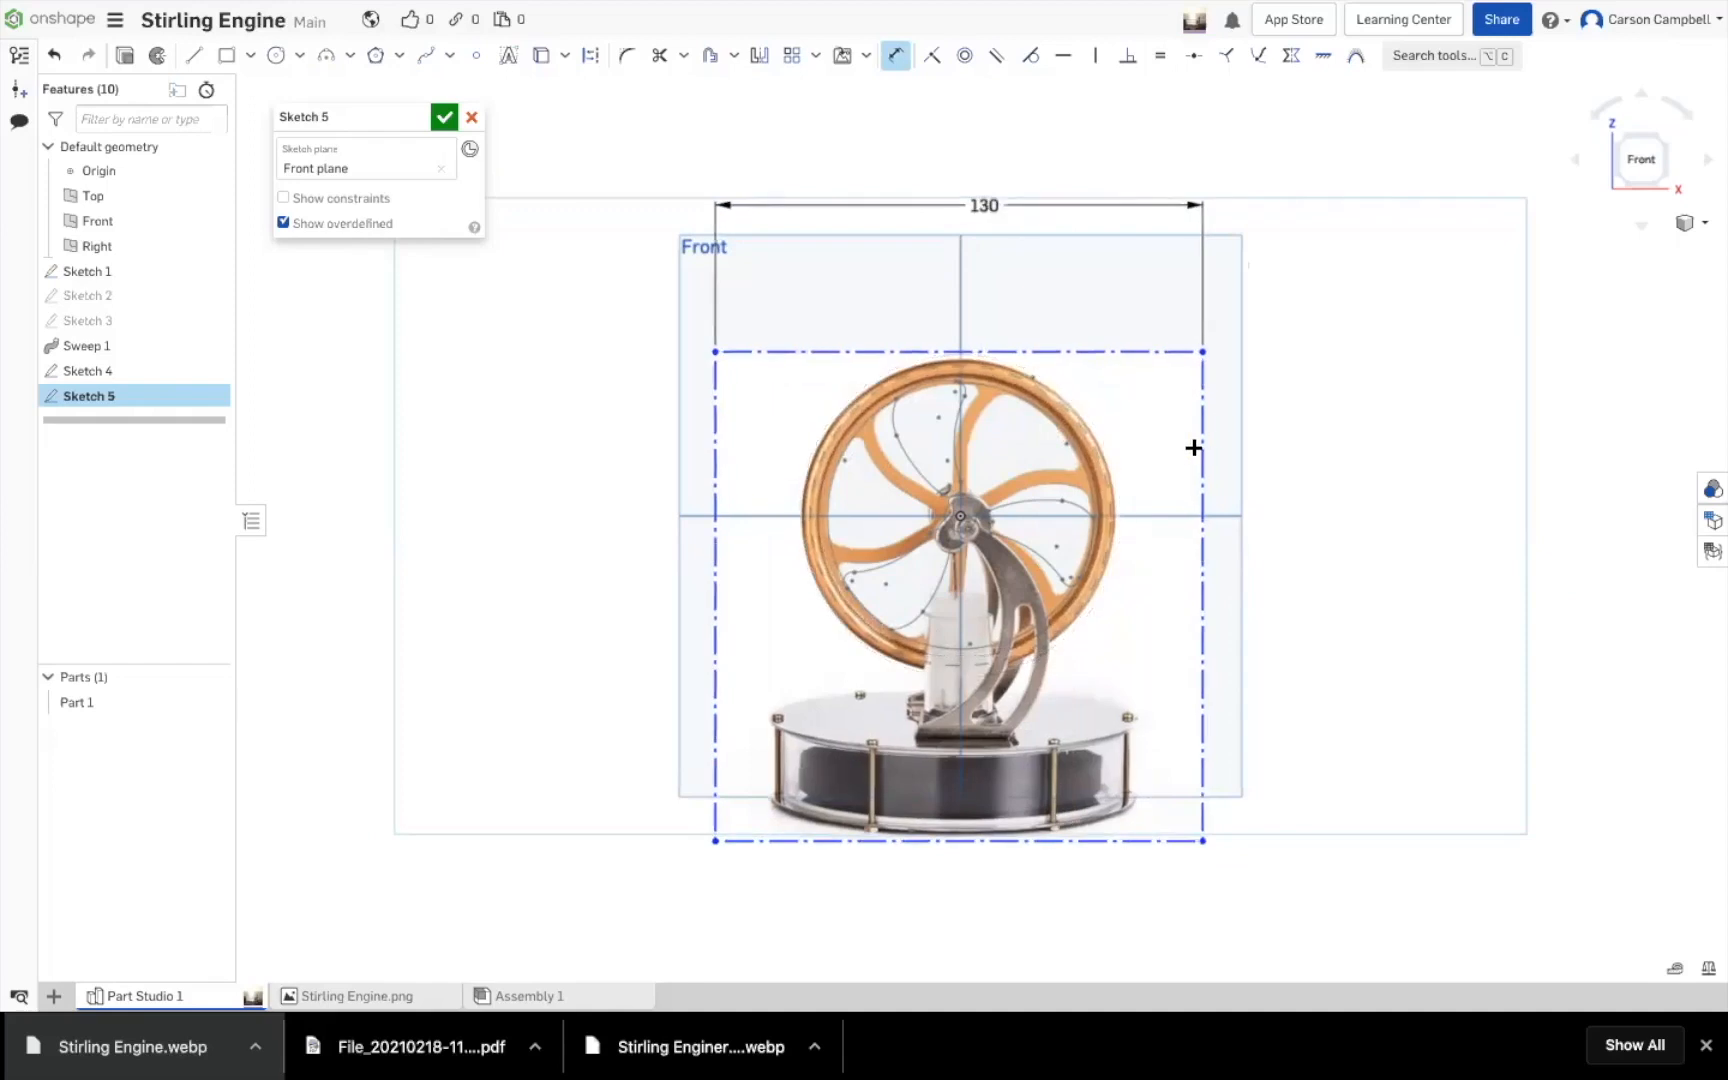
Try to dimension the height of the inserted image
click(1203, 450)
click(1290, 457)
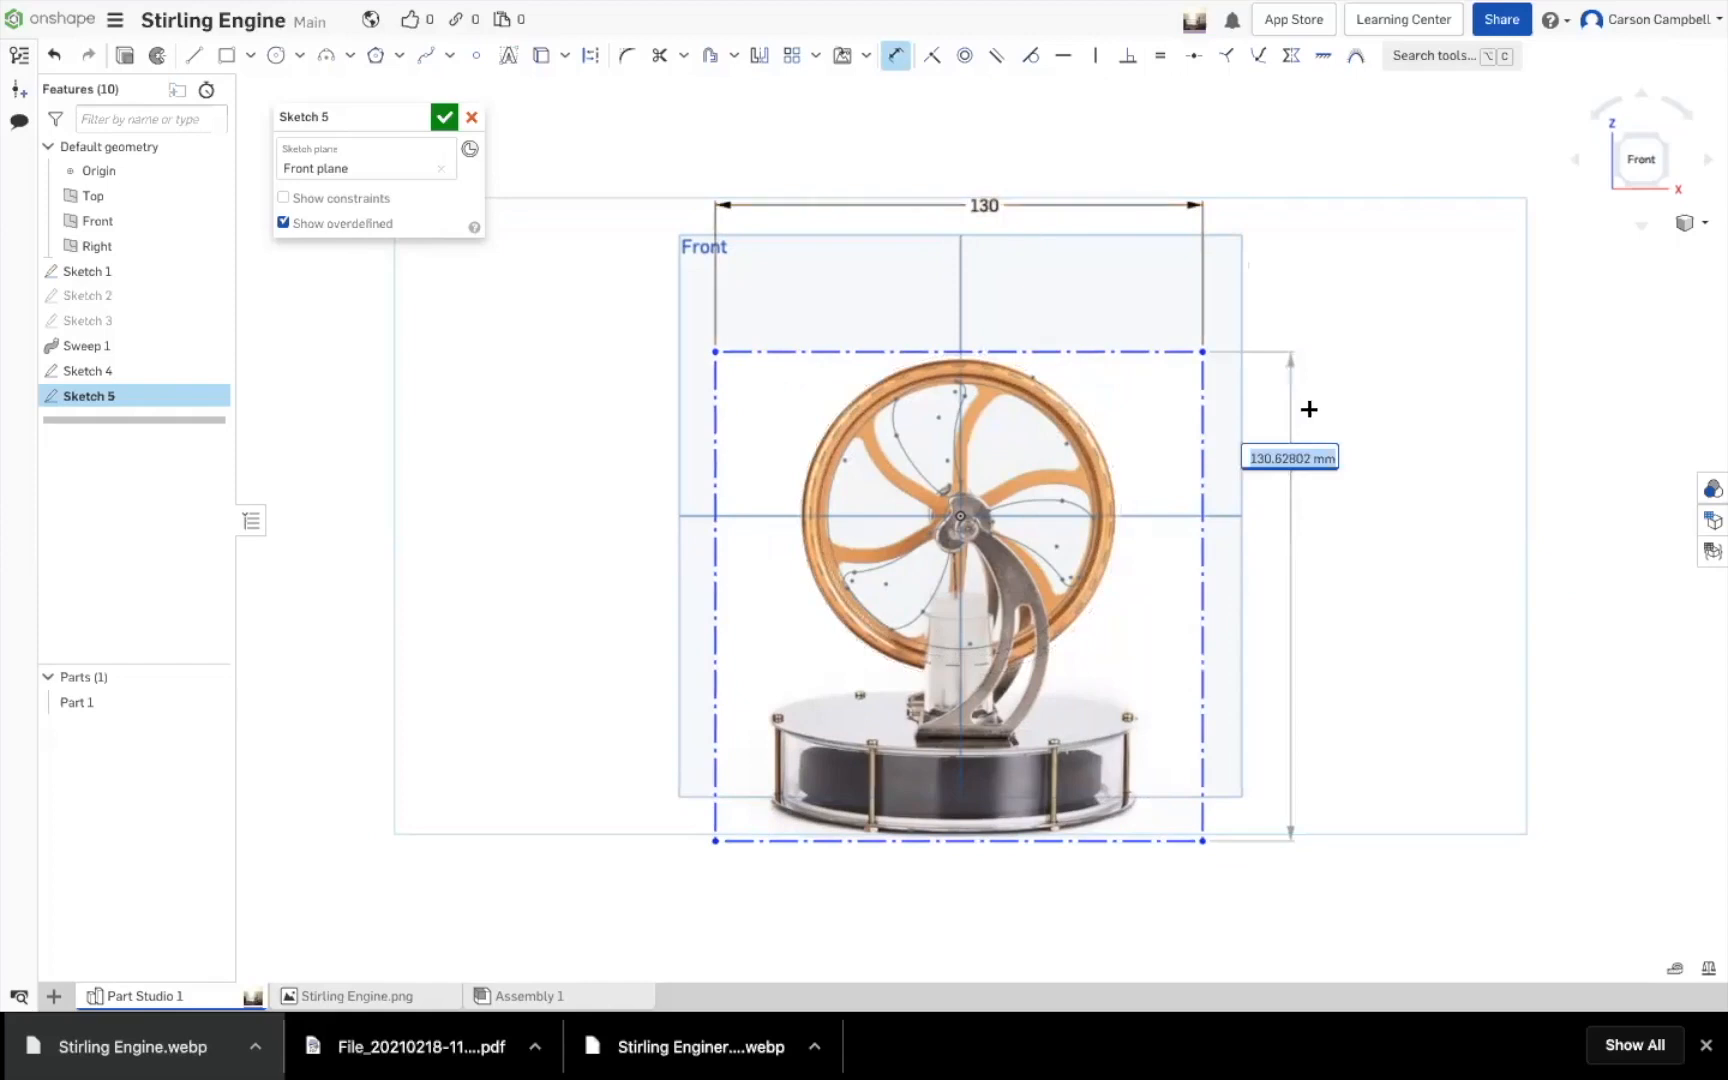
key(Return)
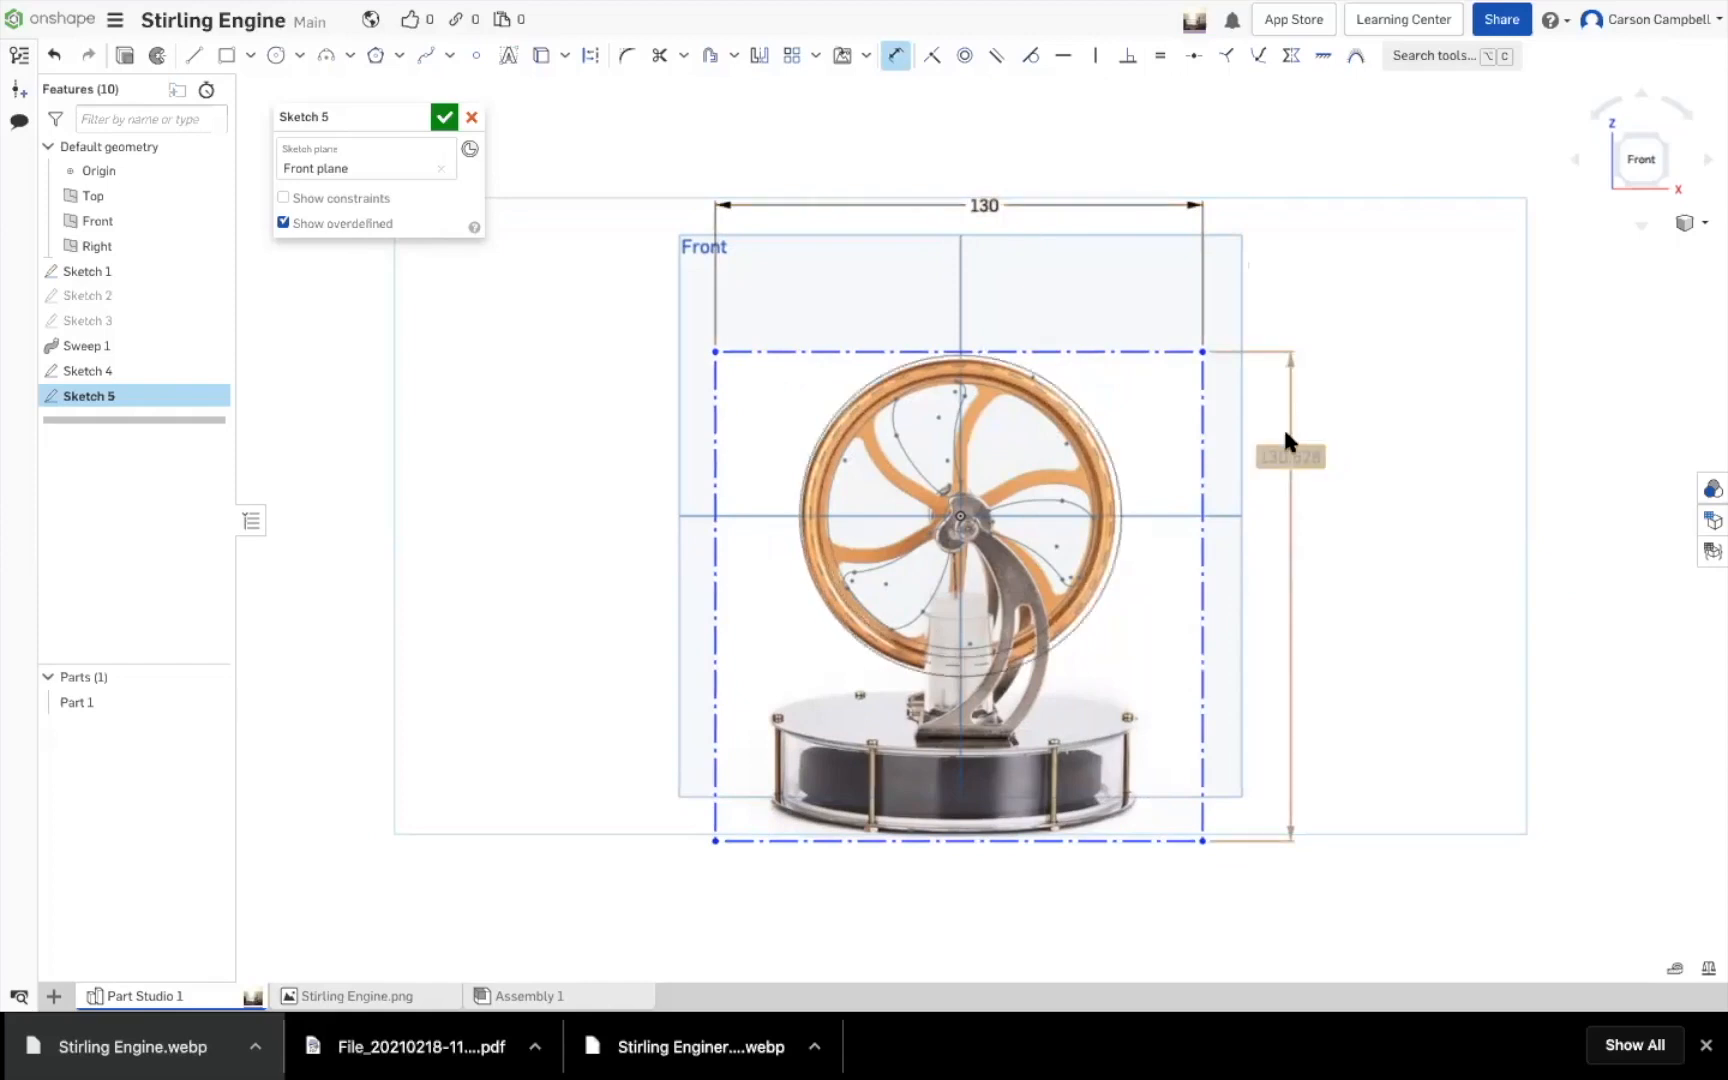
key(Delete)
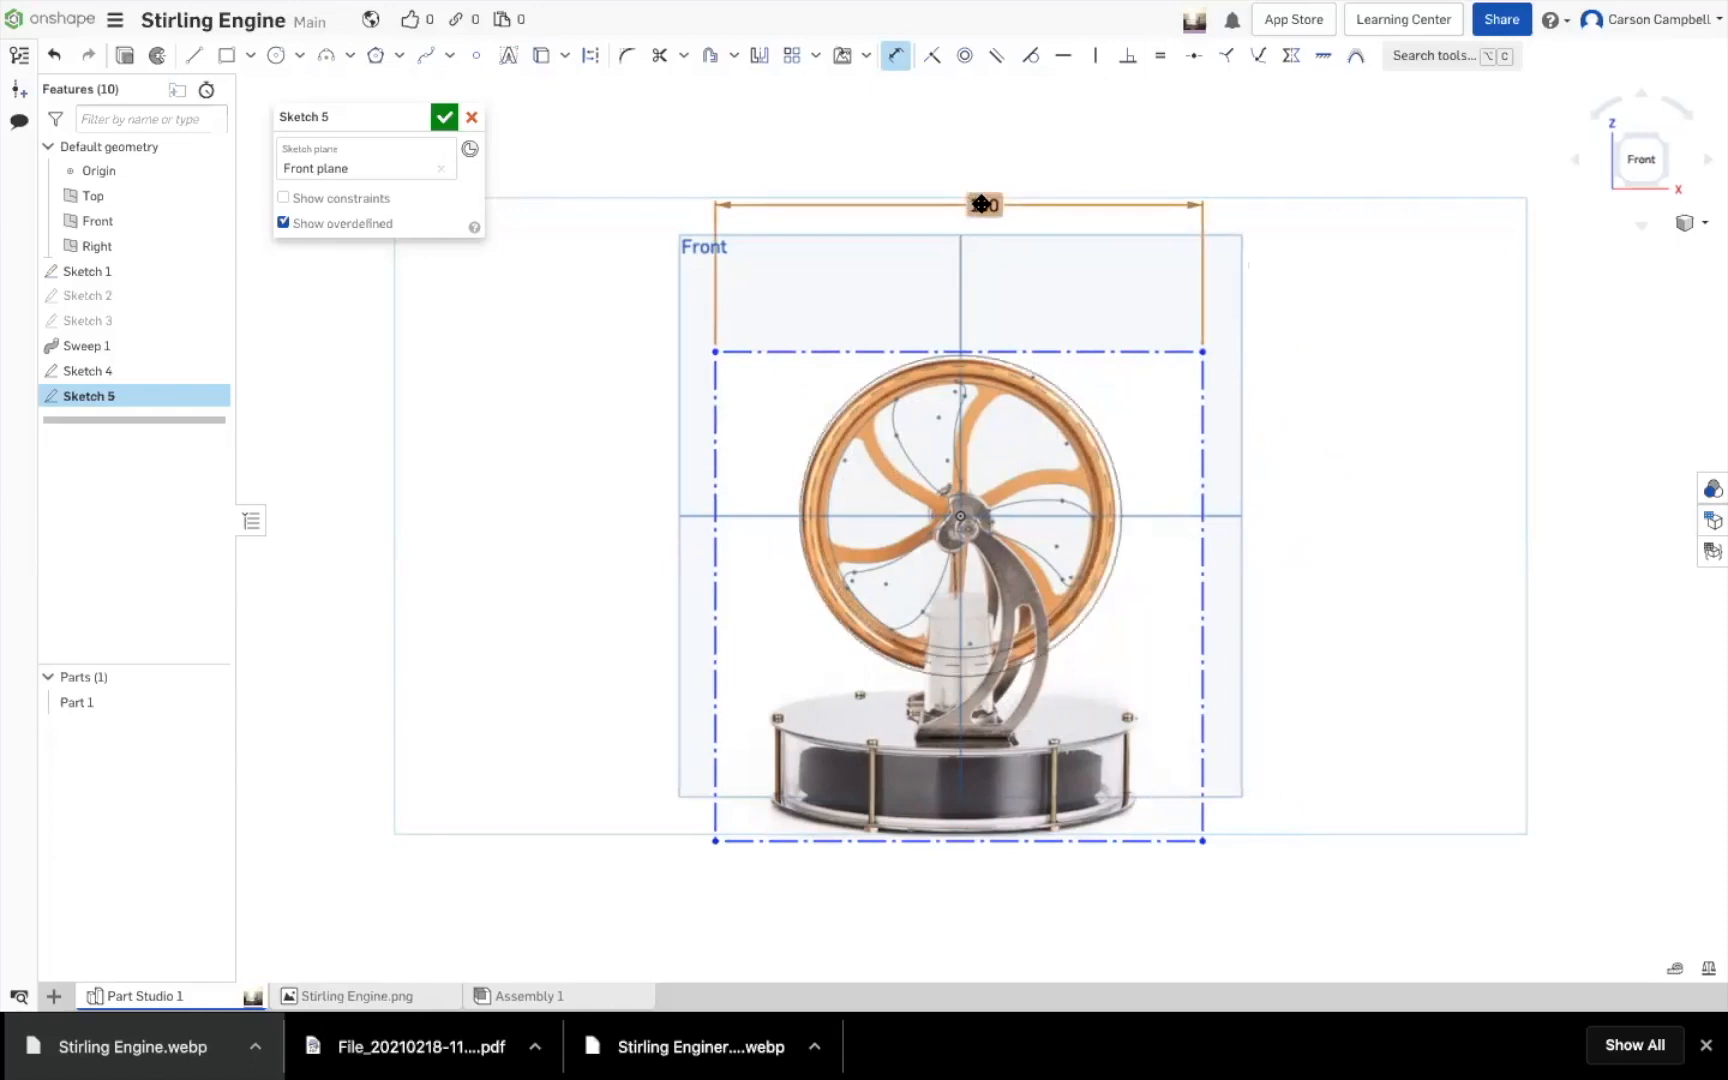
Centre the width dimension above the image and set the image's width to 134 mm to fit the modelled wheel
drag(973, 204, 958, 211)
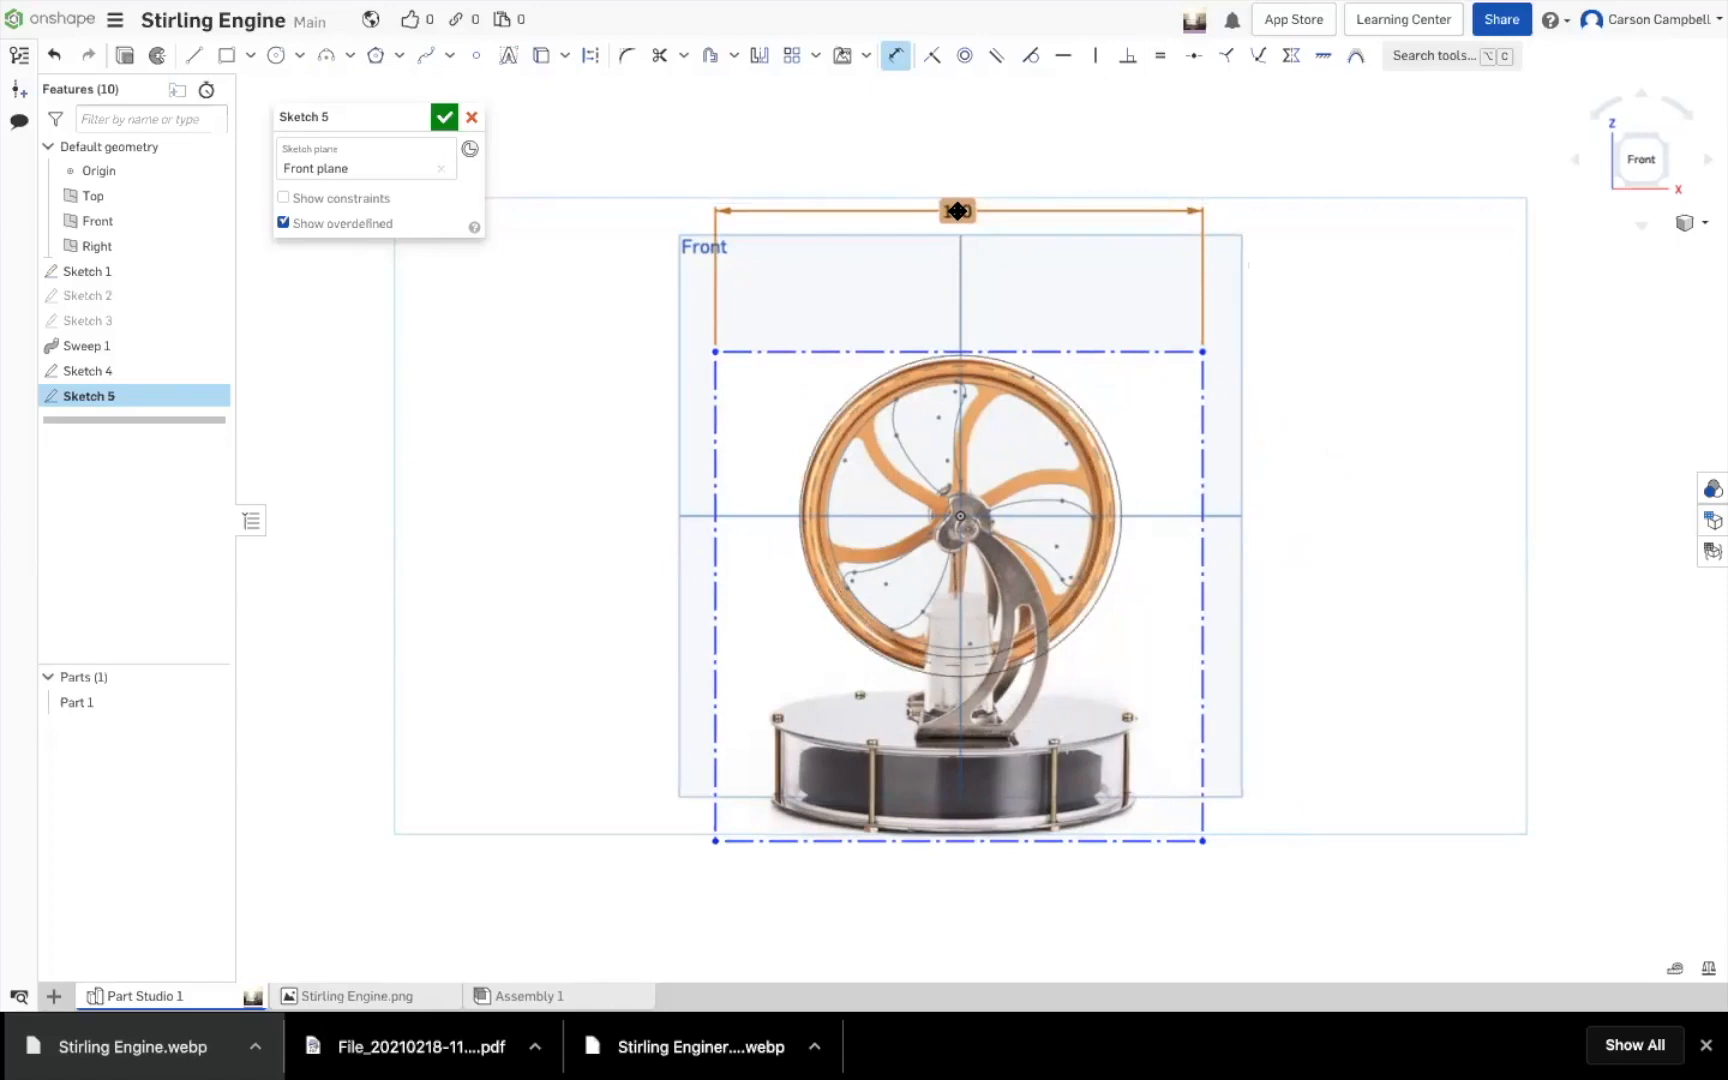
double_click(958, 211)
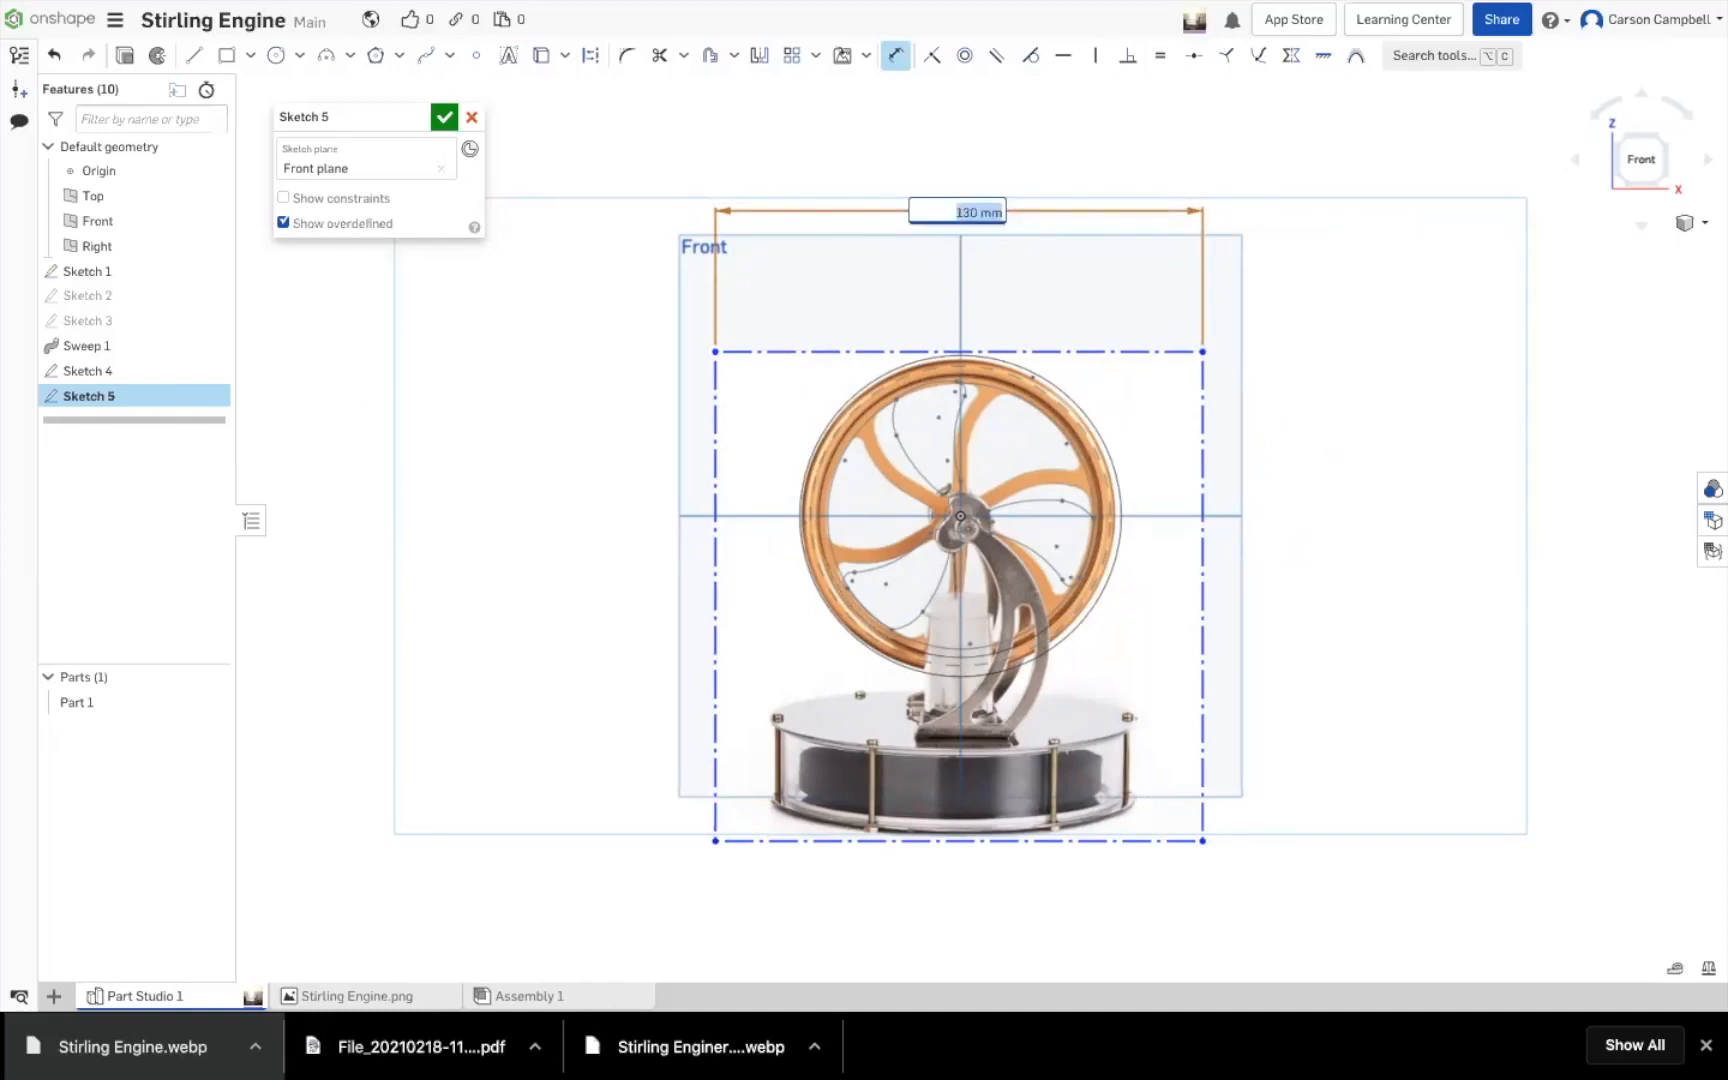
key(Up)
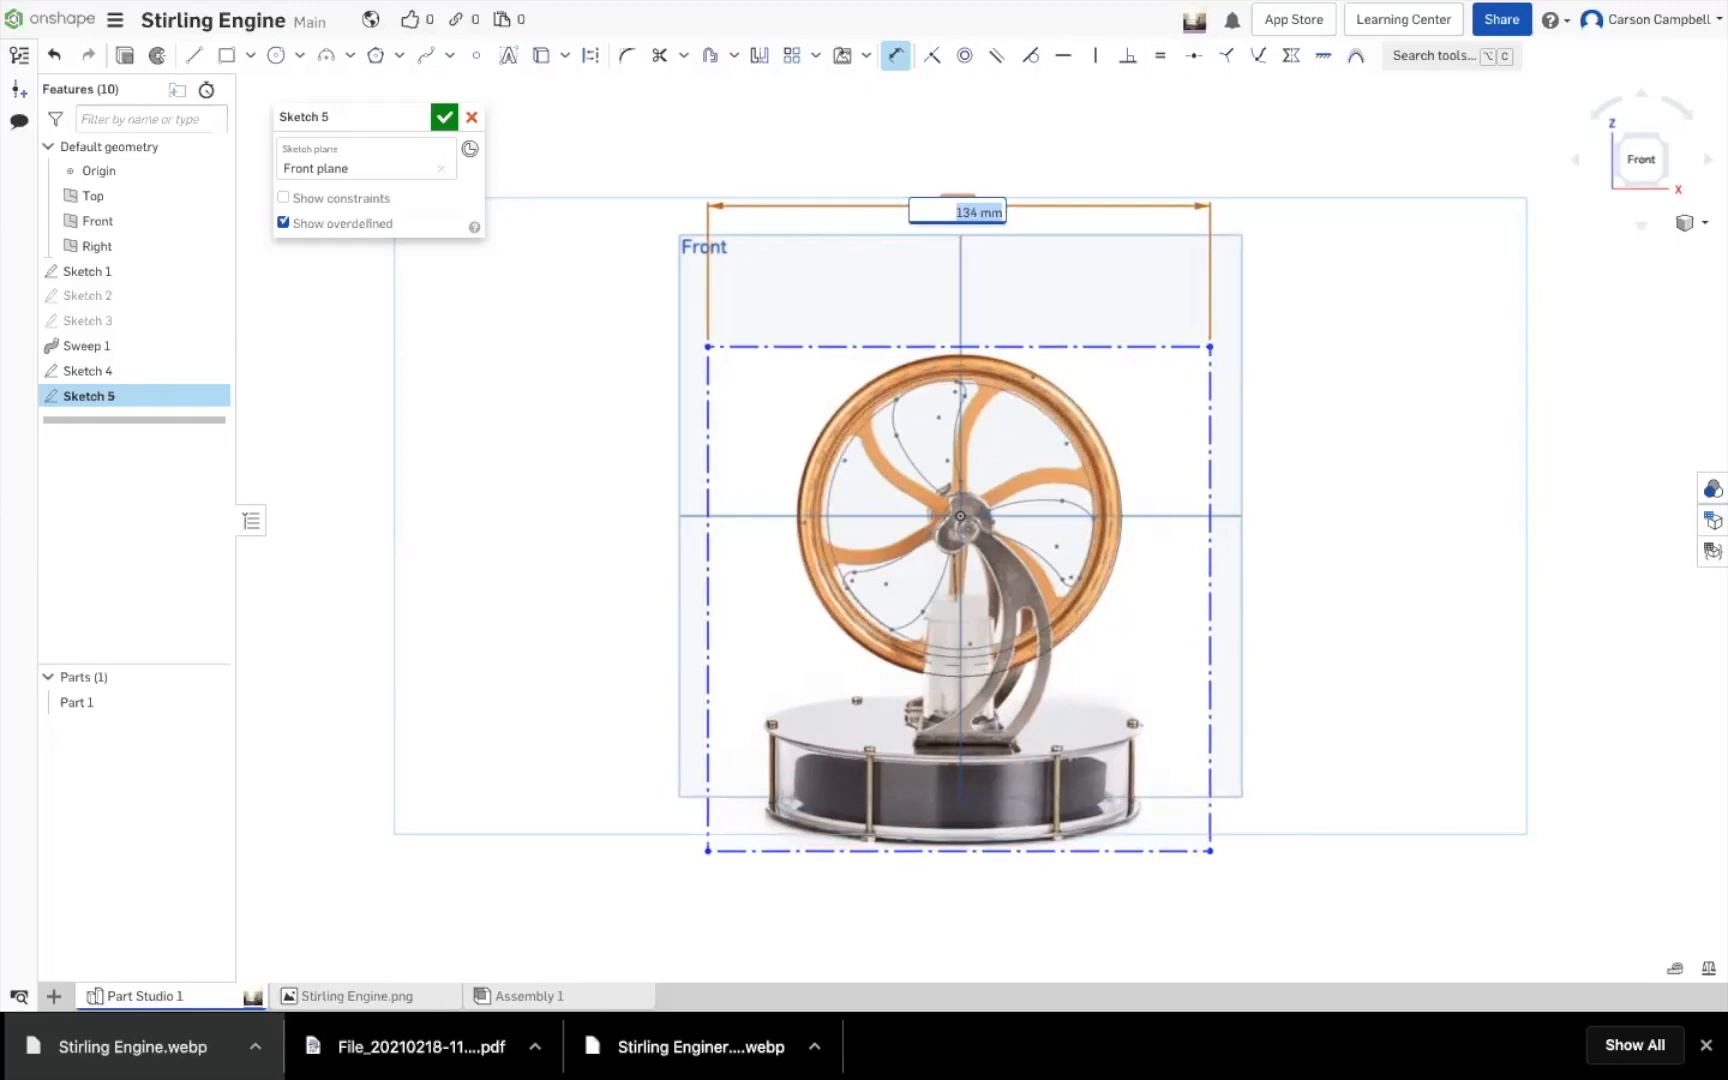
key(Up)
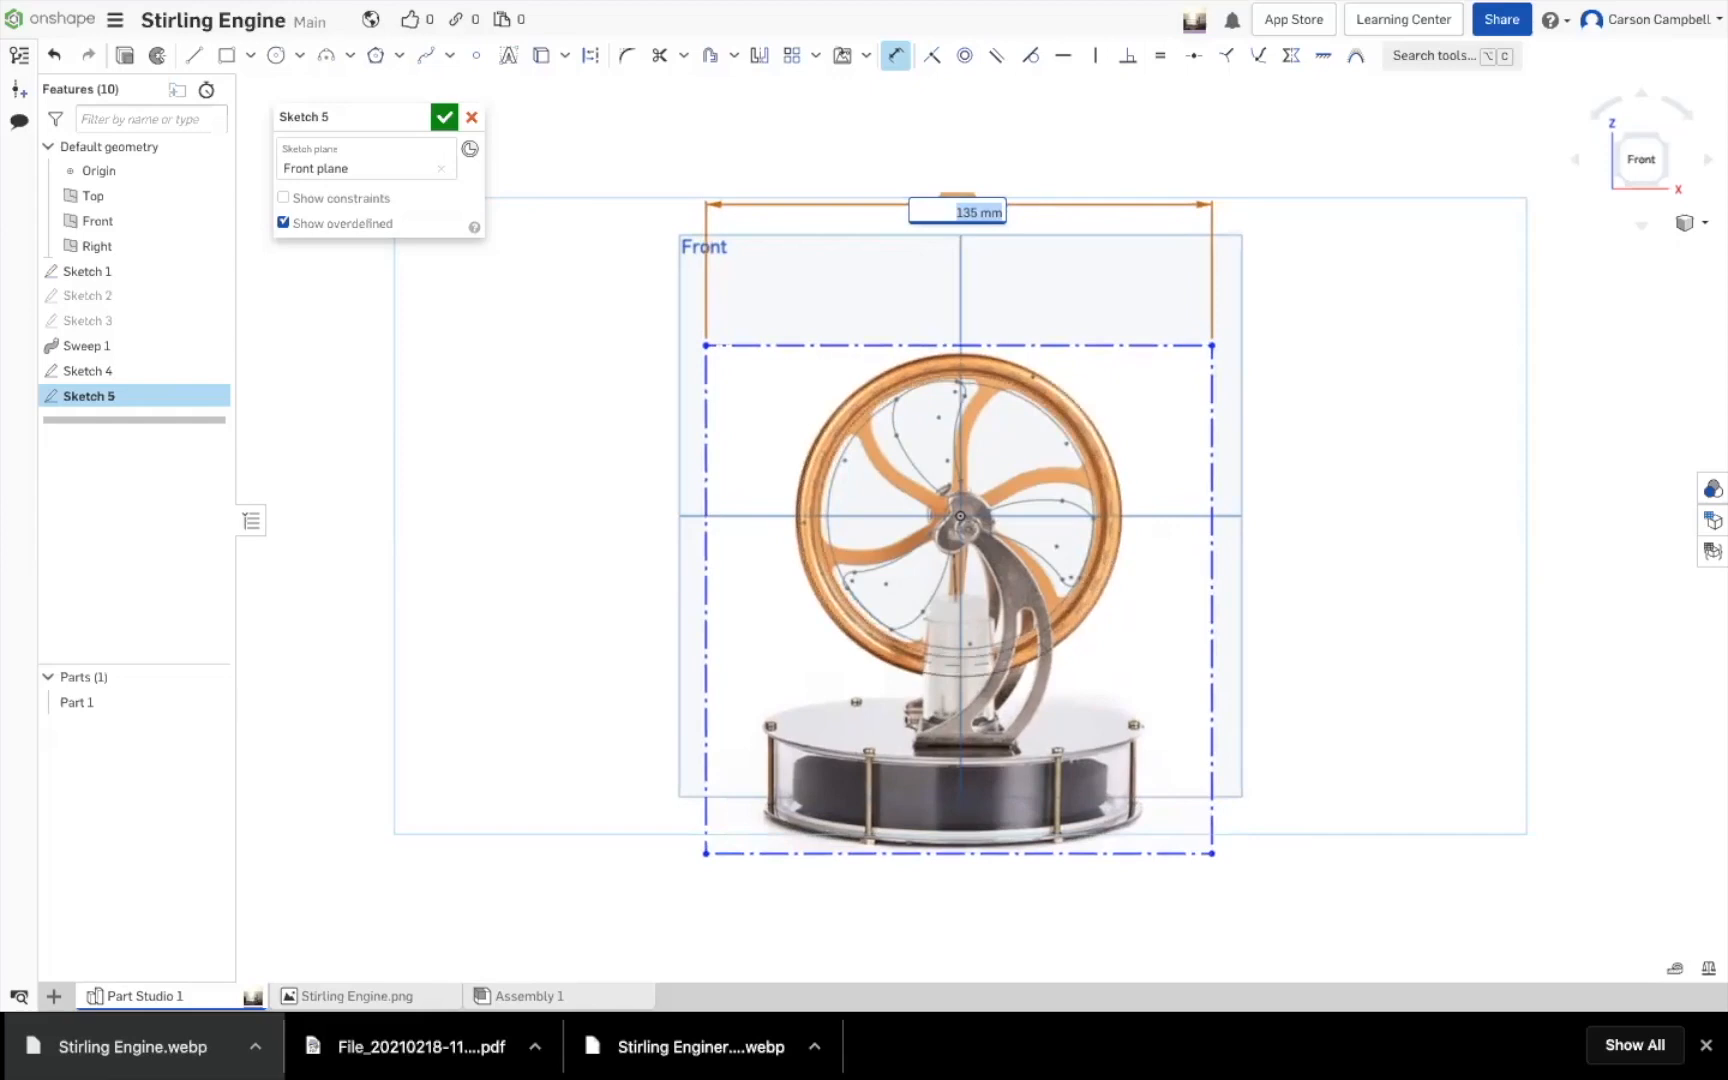
key(Down)
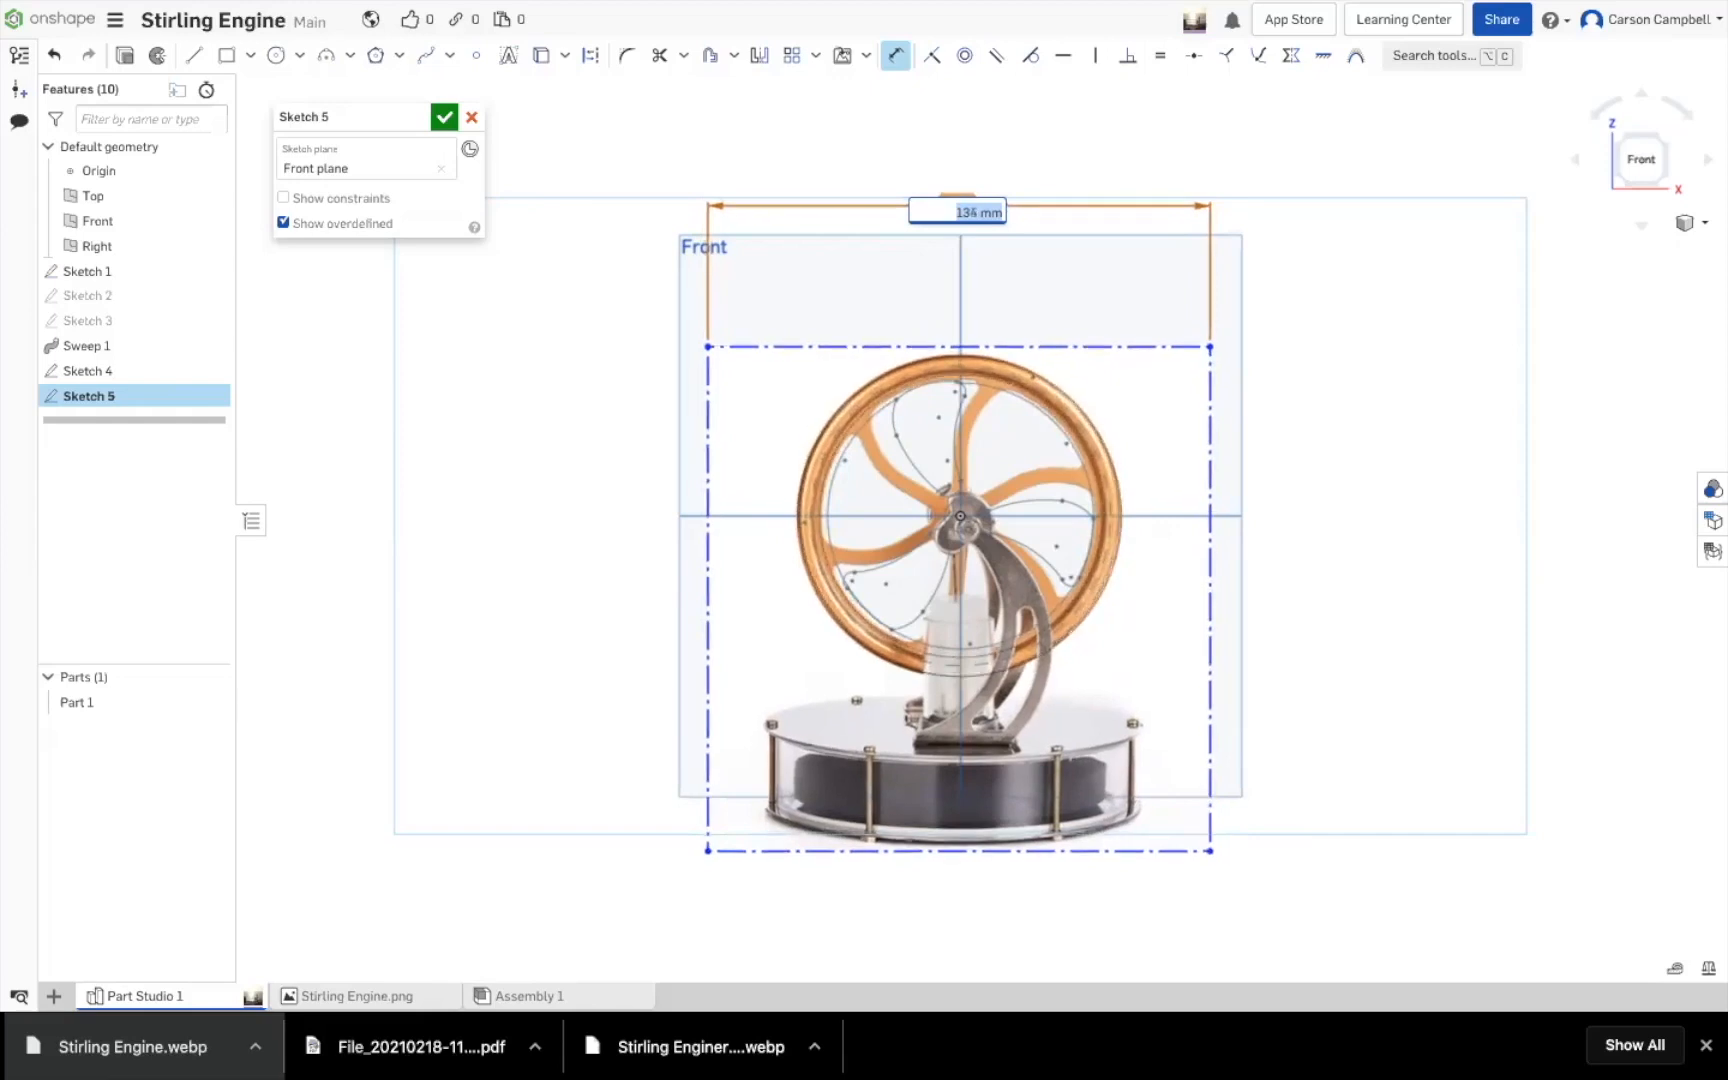
key(Return)
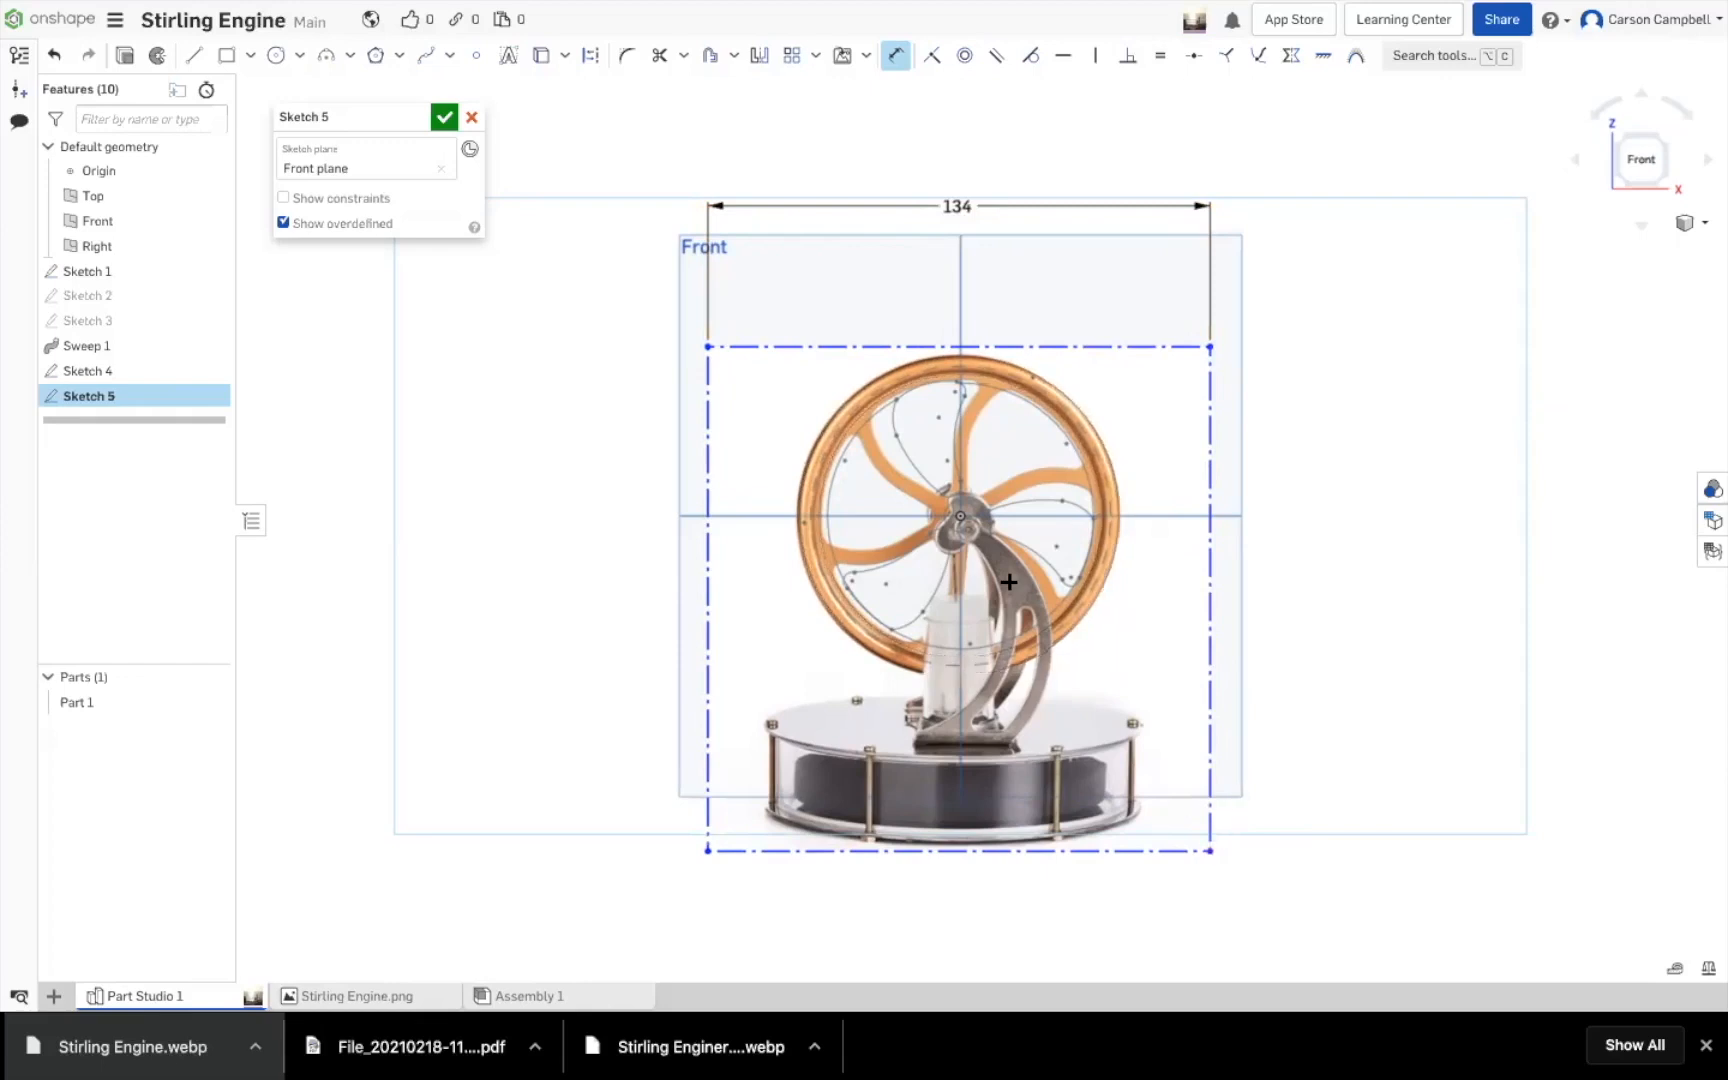
scroll(1009, 581, up, 2)
scroll(1009, 581, up, 3)
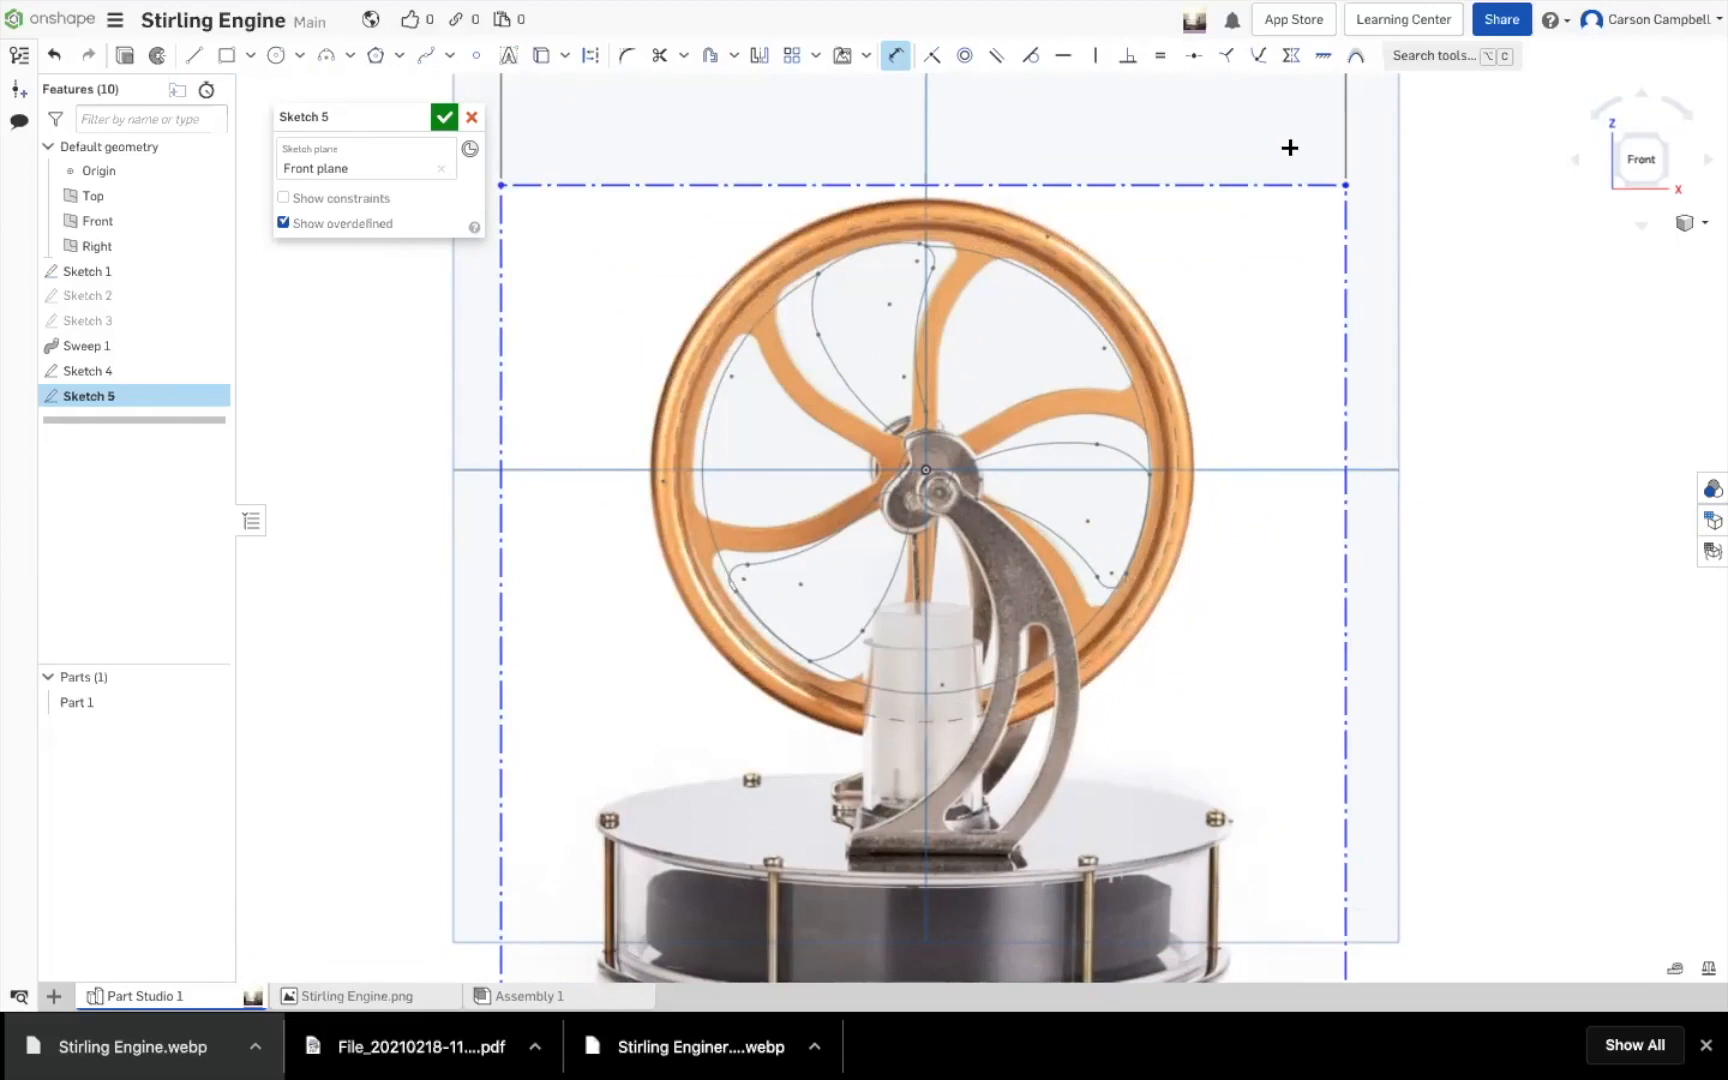
scroll(1373, 382, down, 1)
scroll(1361, 740, down, 3)
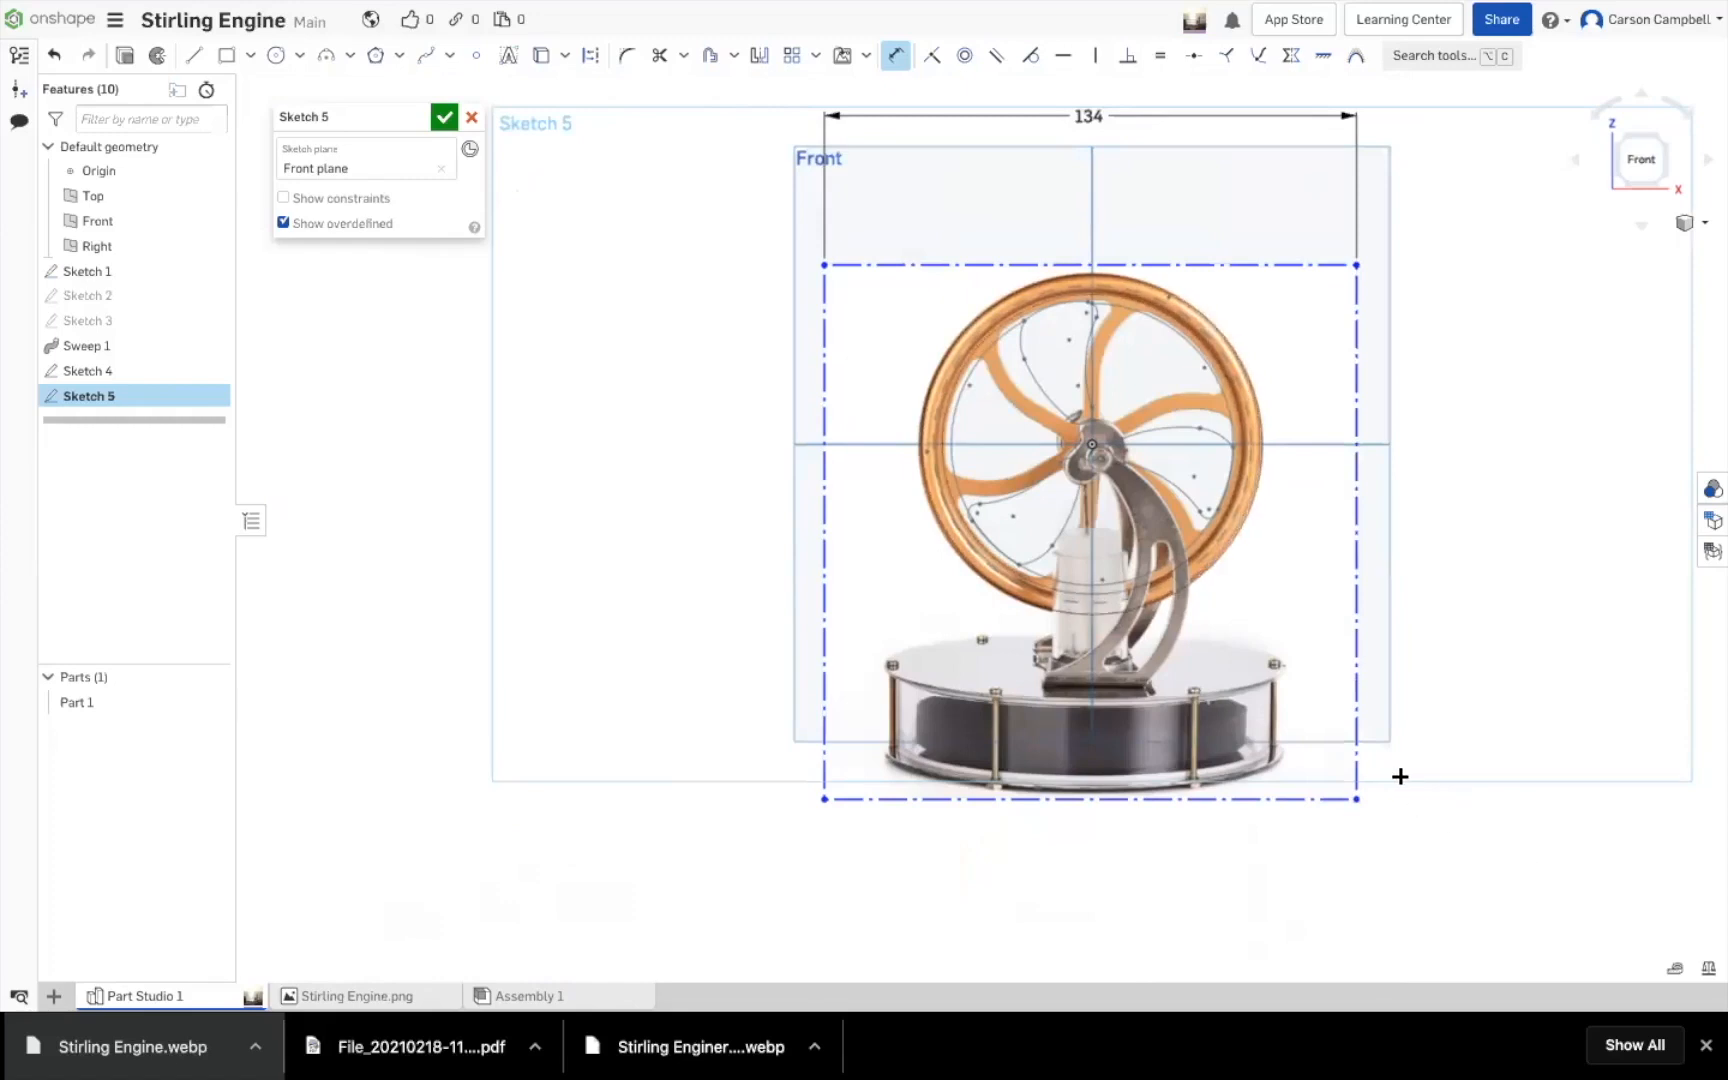
Shift the inserted image slightly until its flywheel lines up with the modelled wheel around the origin
key(Escape)
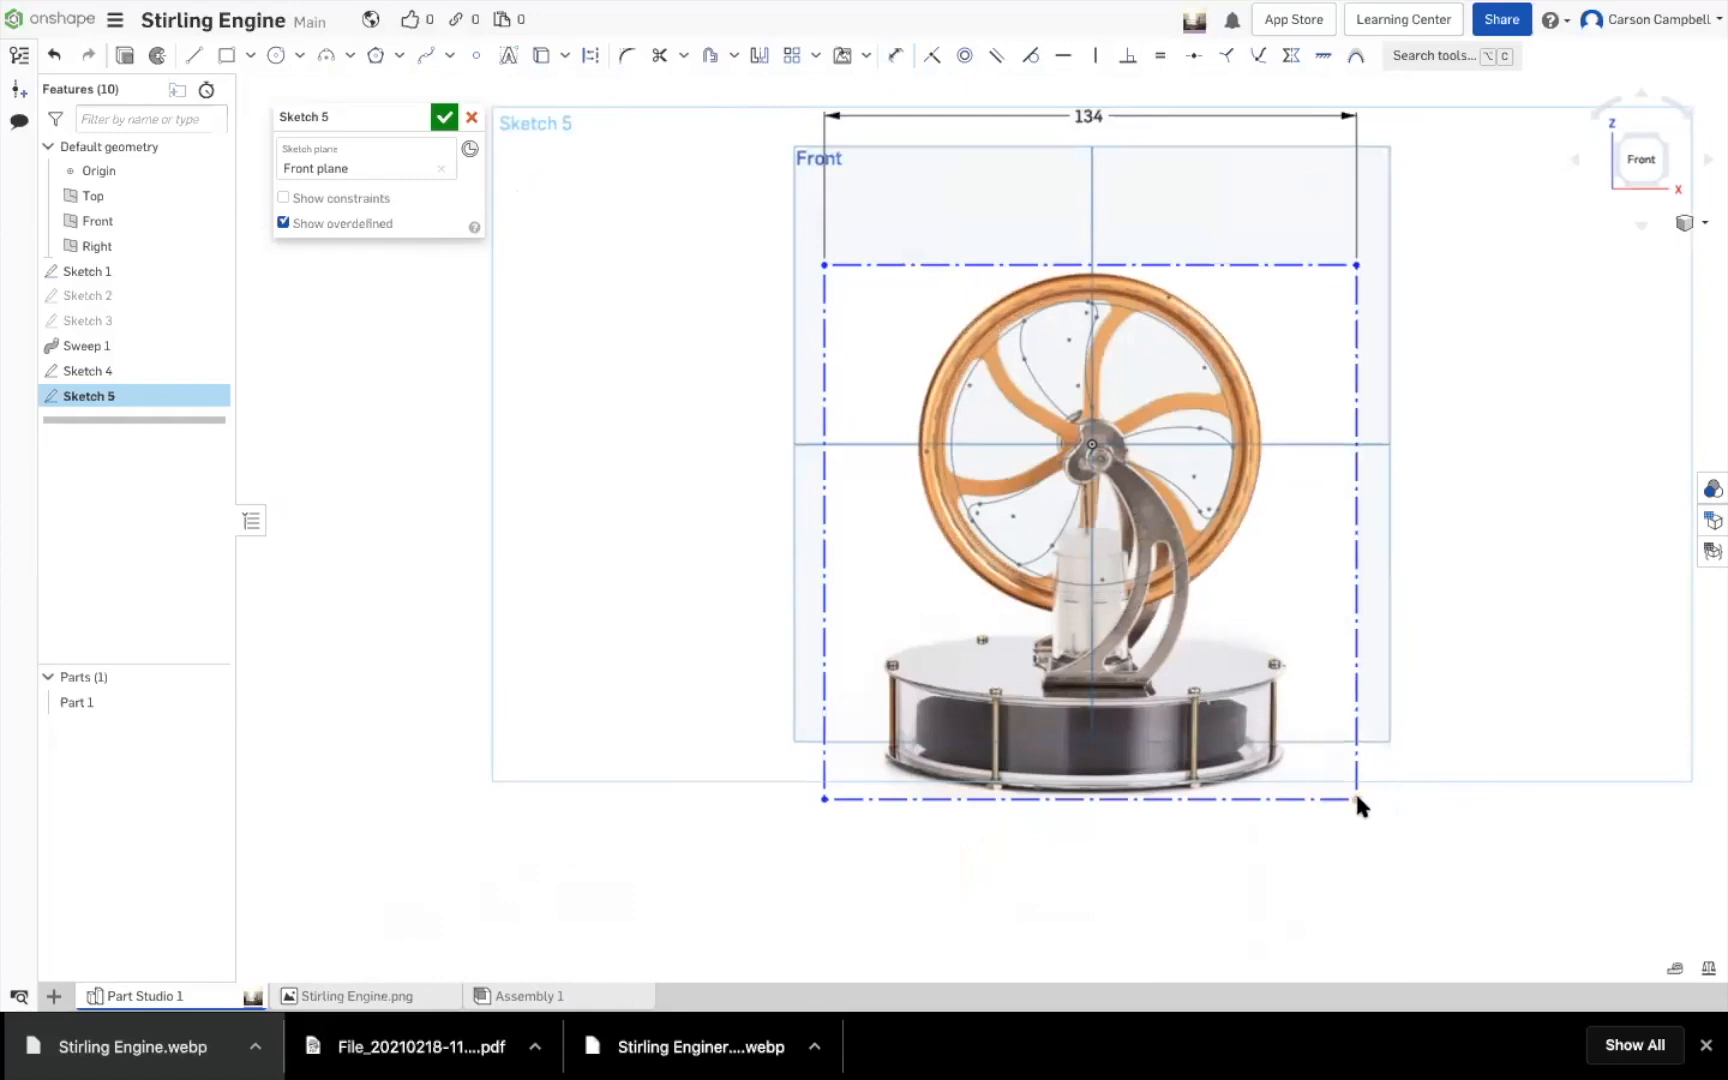
mouse_move(1356, 799)
mouse_down()
mouse_move(1377, 814)
mouse_move(1344, 804)
mouse_move(1379, 792)
mouse_move(1351, 782)
mouse_move(1353, 800)
mouse_up()
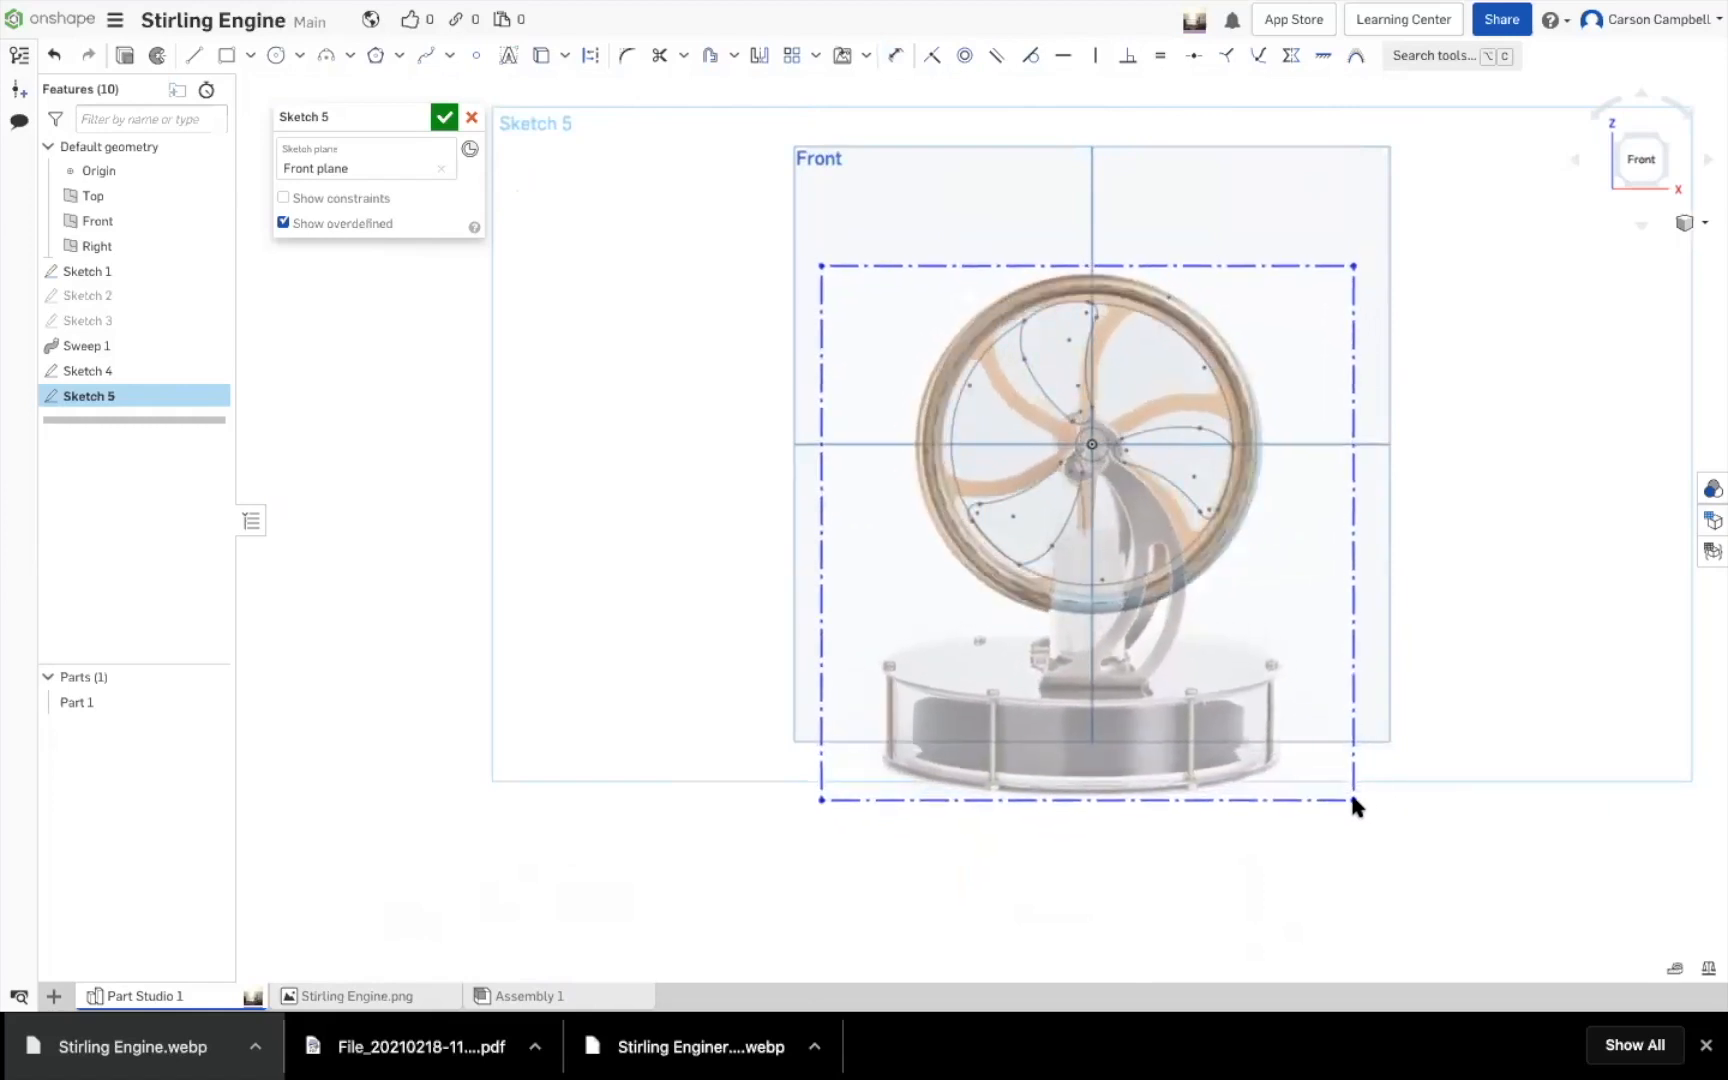
scroll(1103, 468, up, 5)
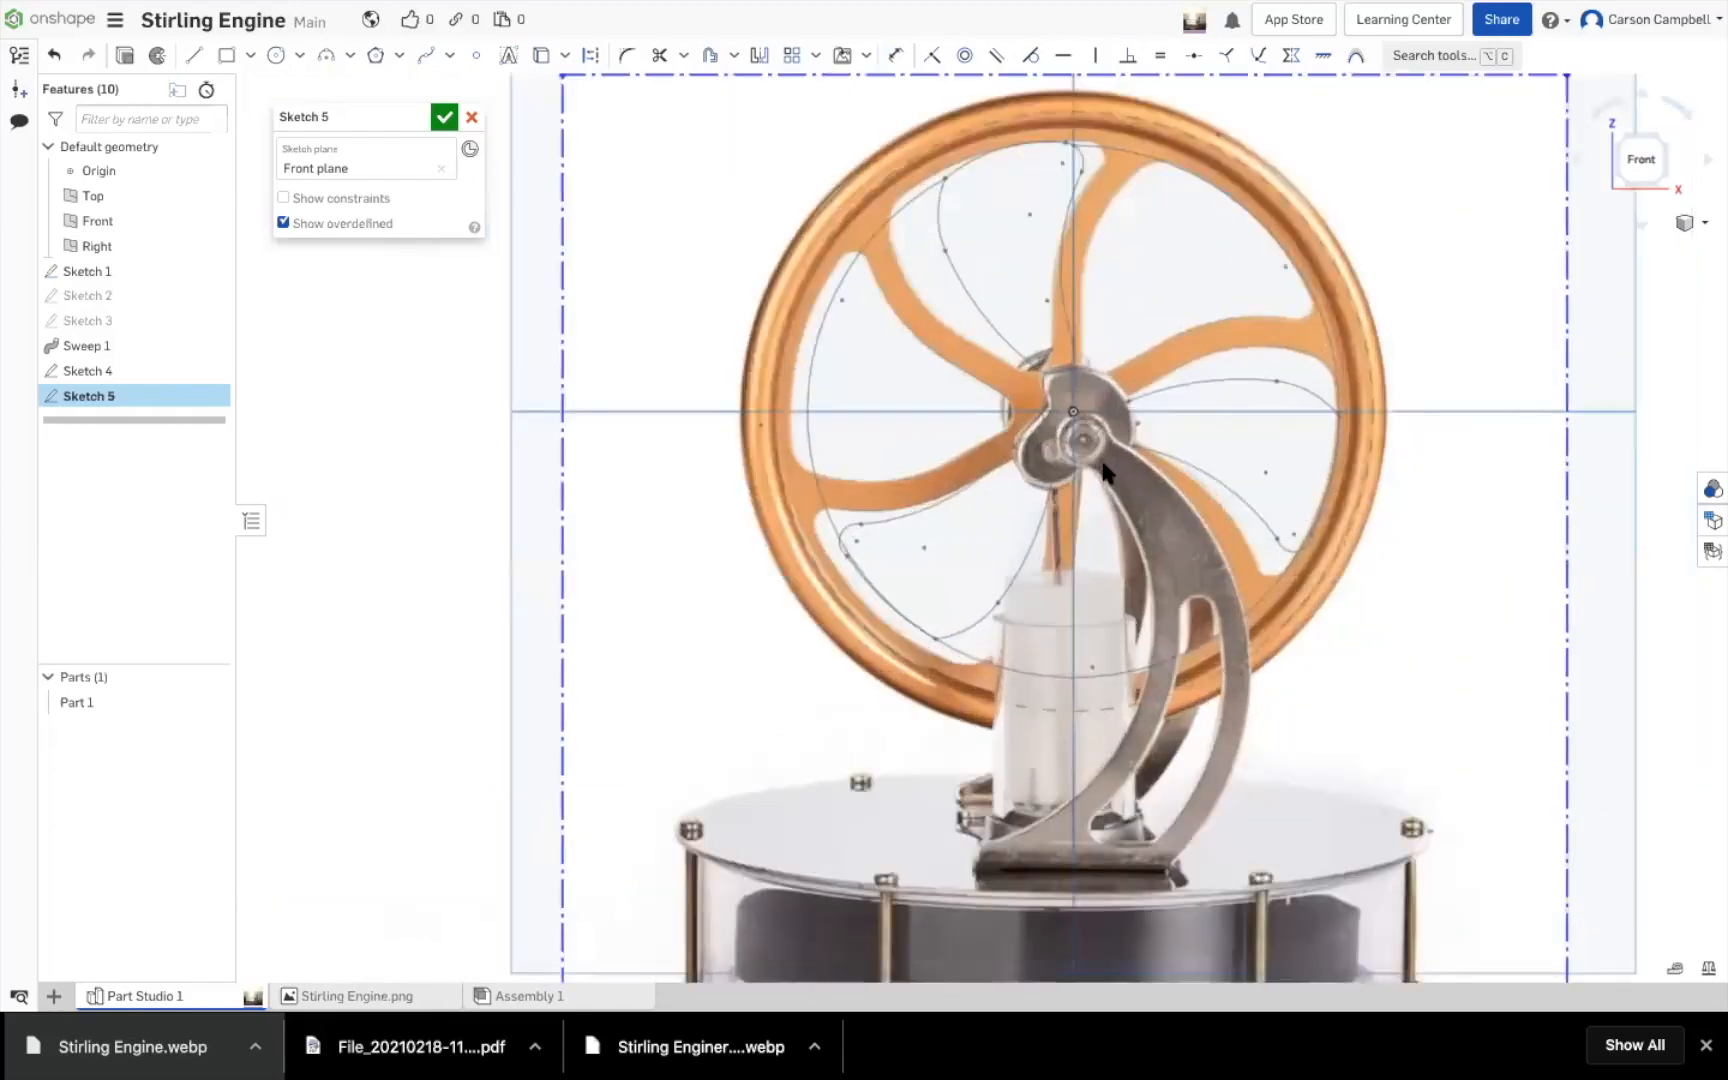
scroll(1195, 632, down, 4)
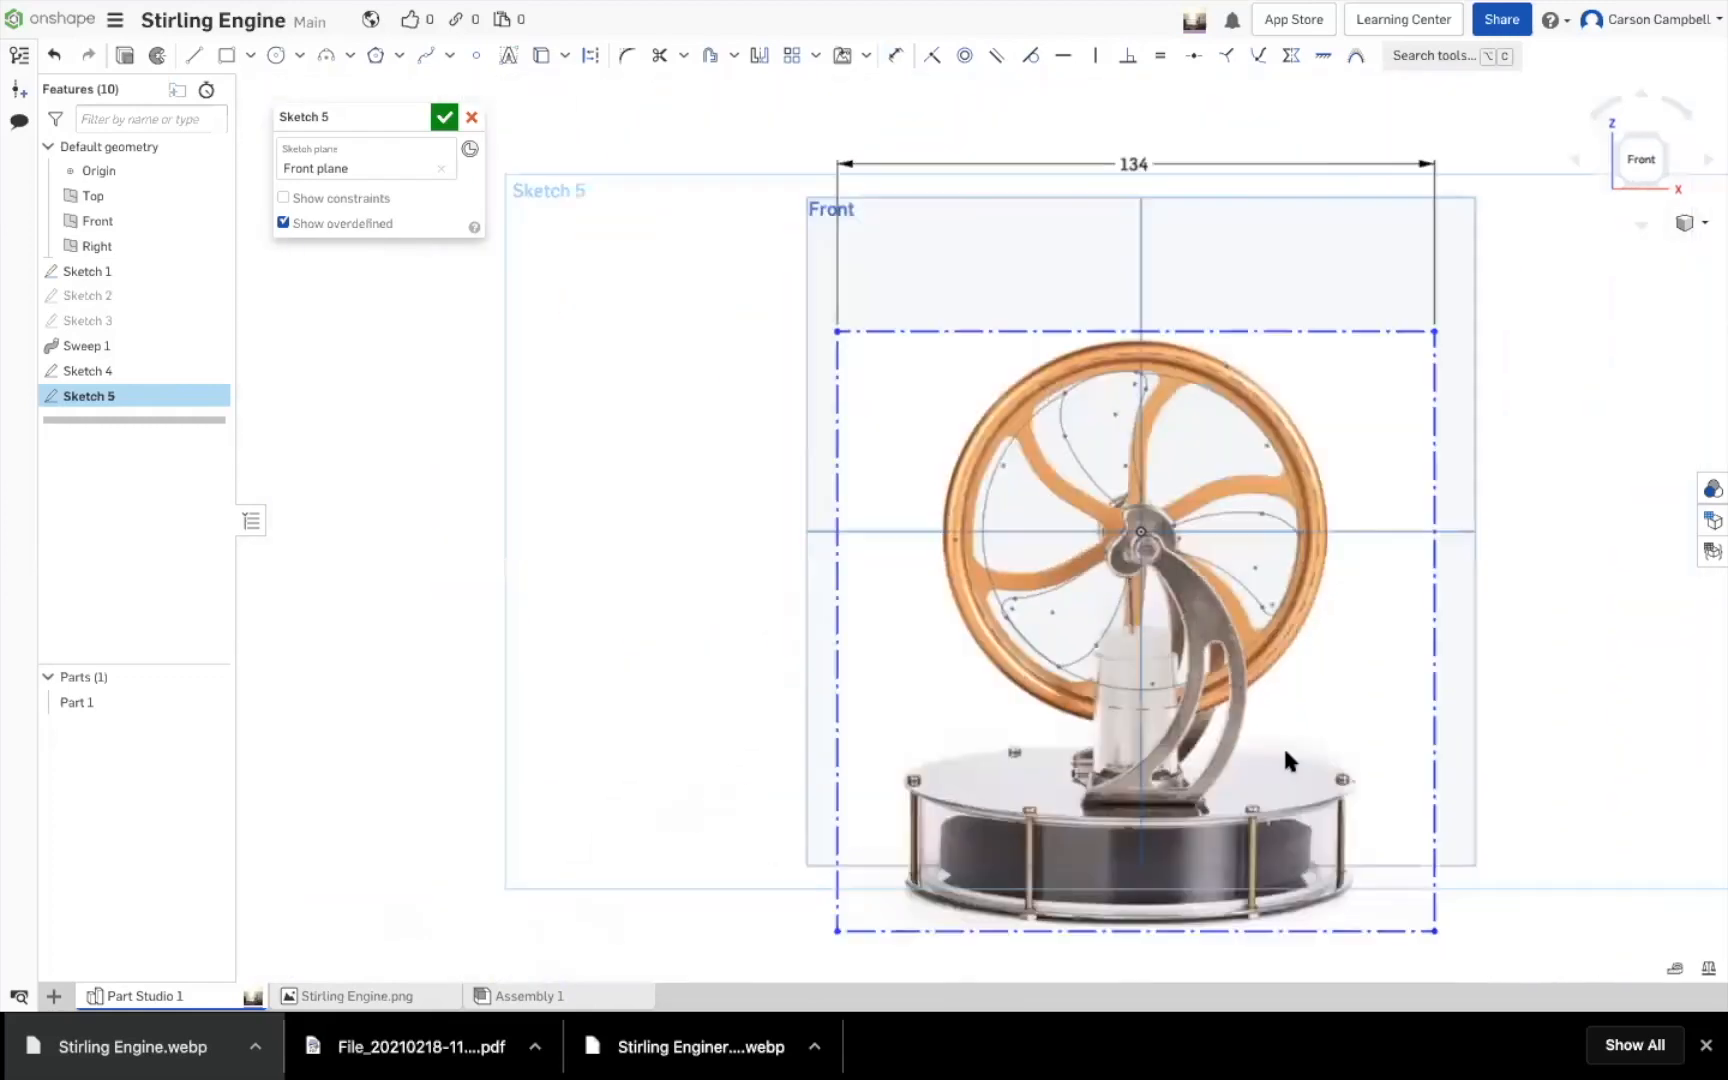
drag(1438, 930, 1444, 929)
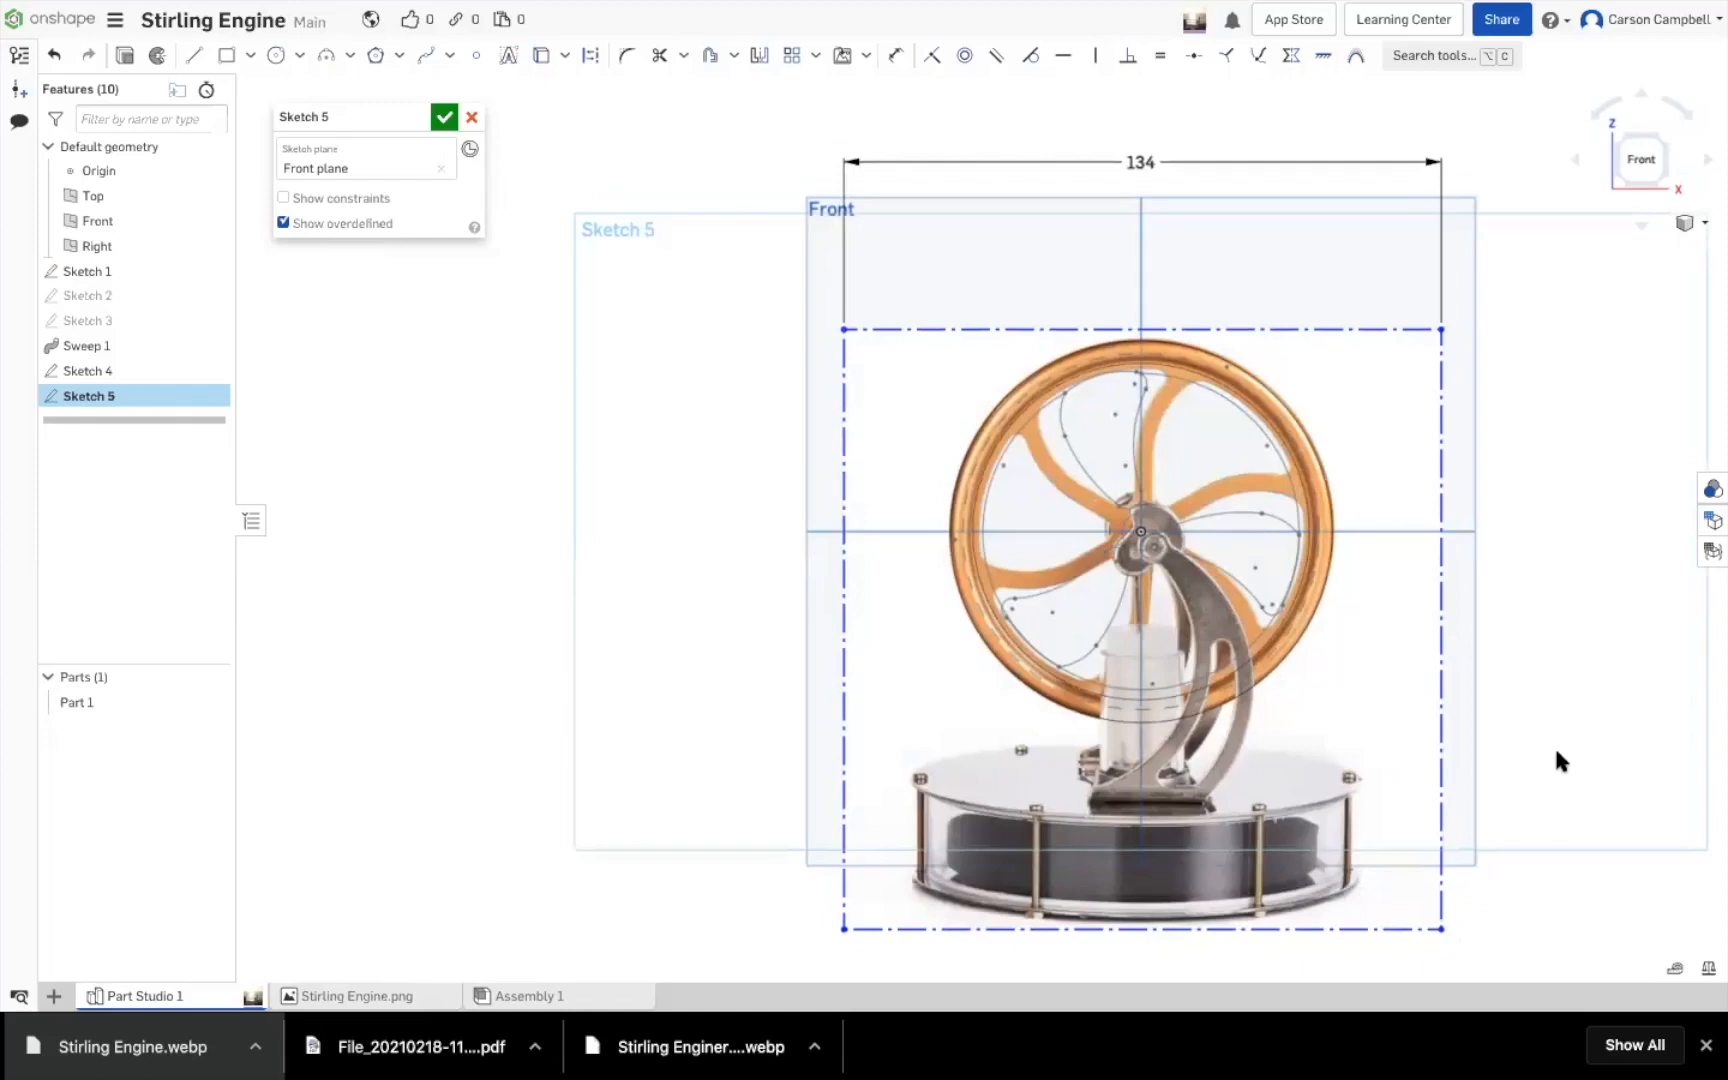
Examine how closely the flywheel in the image matches the rim and centre of the modelled wheel
scroll(1233, 515, up, 3)
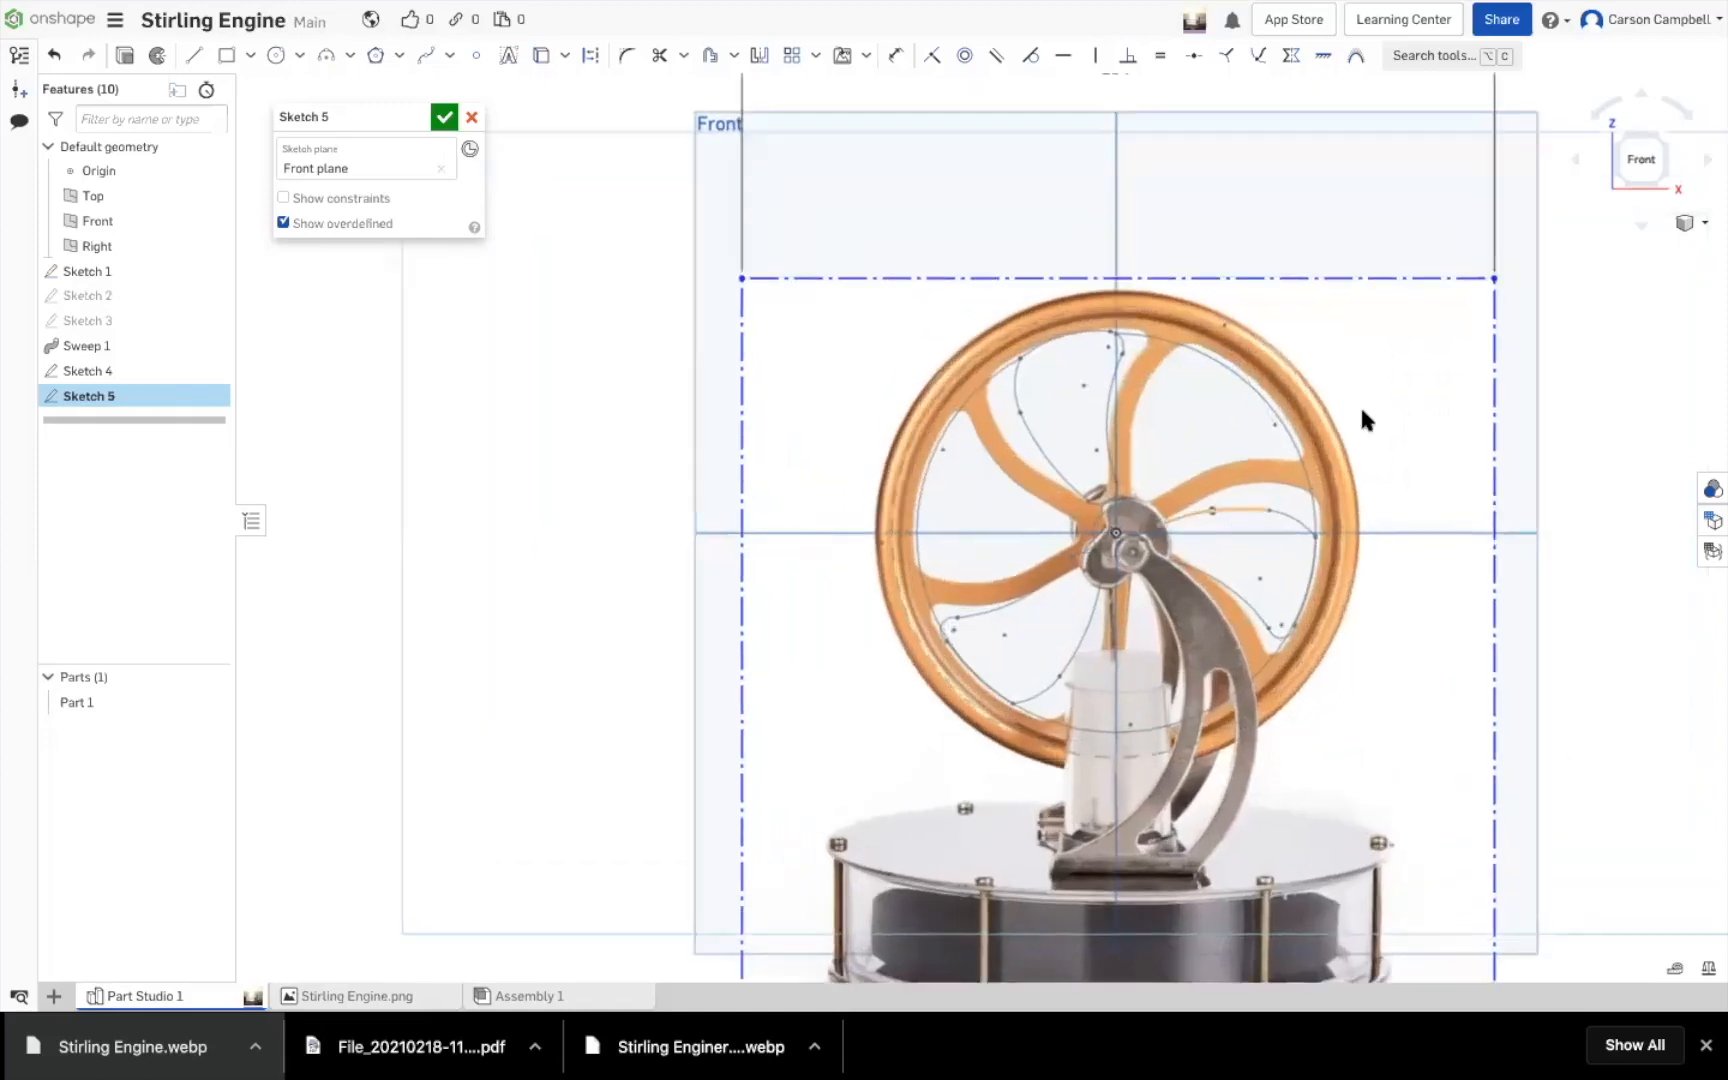
scroll(1362, 411, up, 3)
scroll(1315, 425, down, 1)
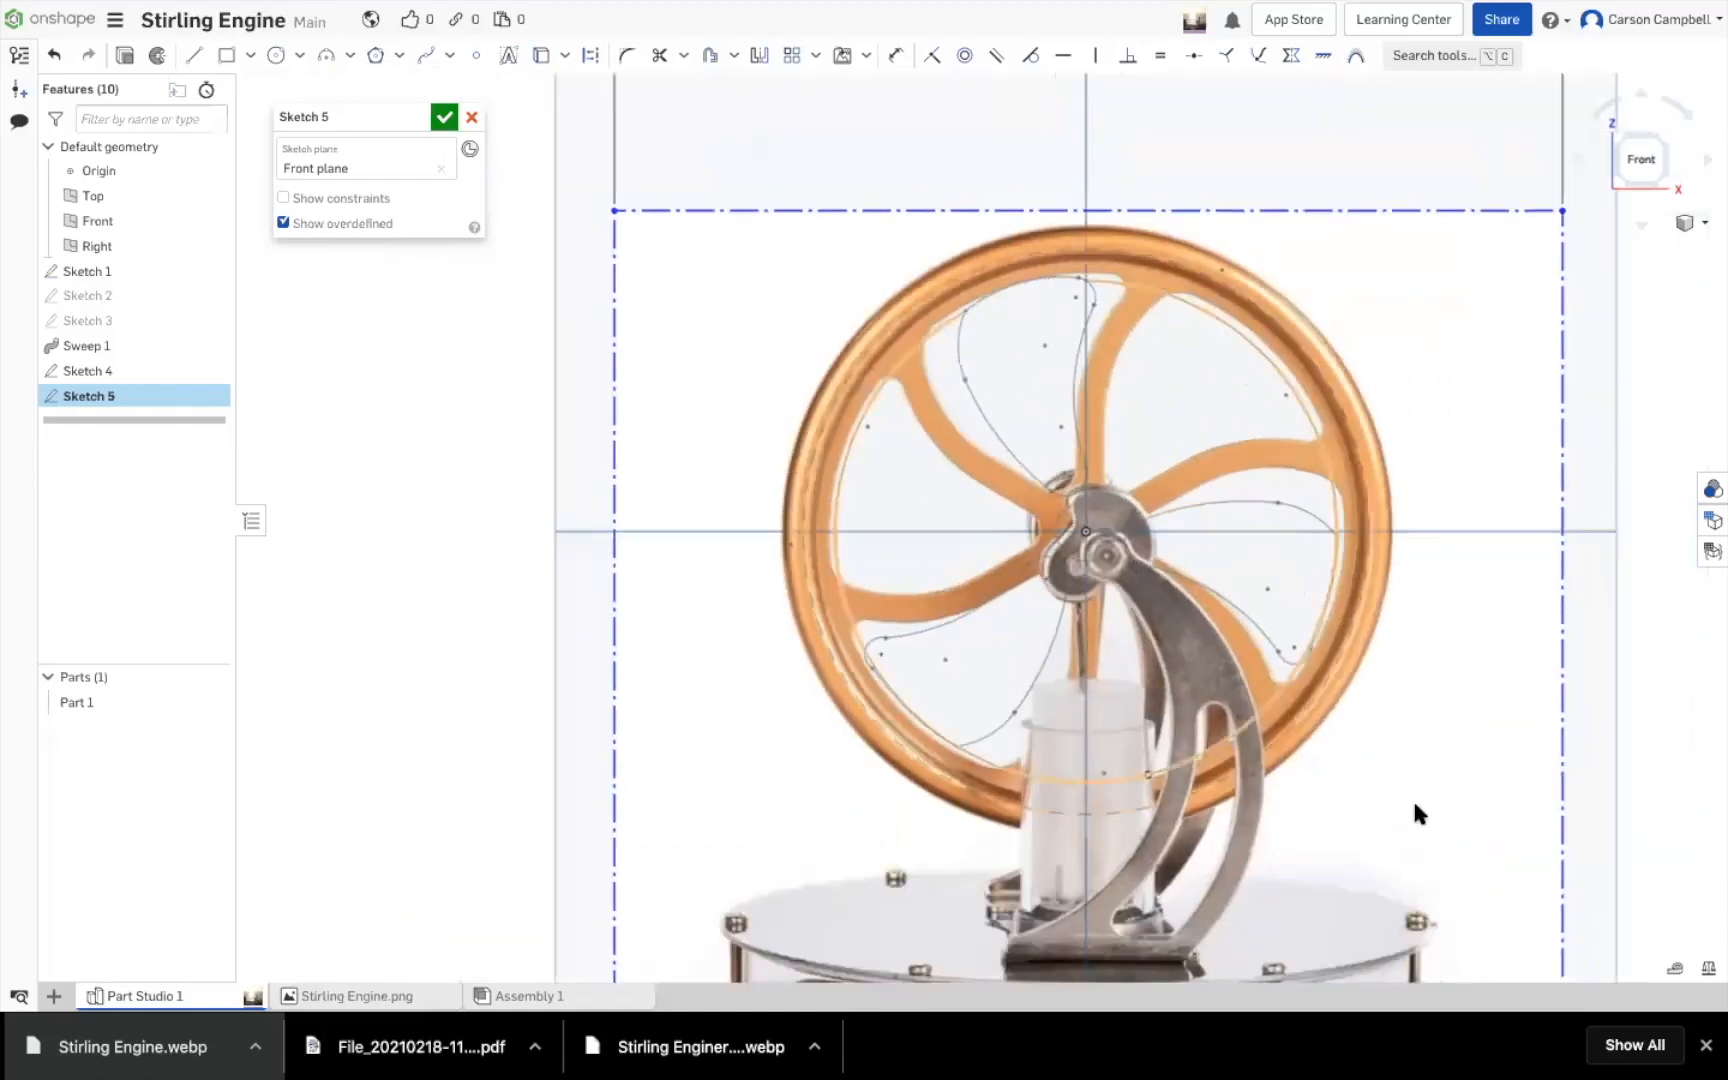
scroll(1414, 812, down, 5)
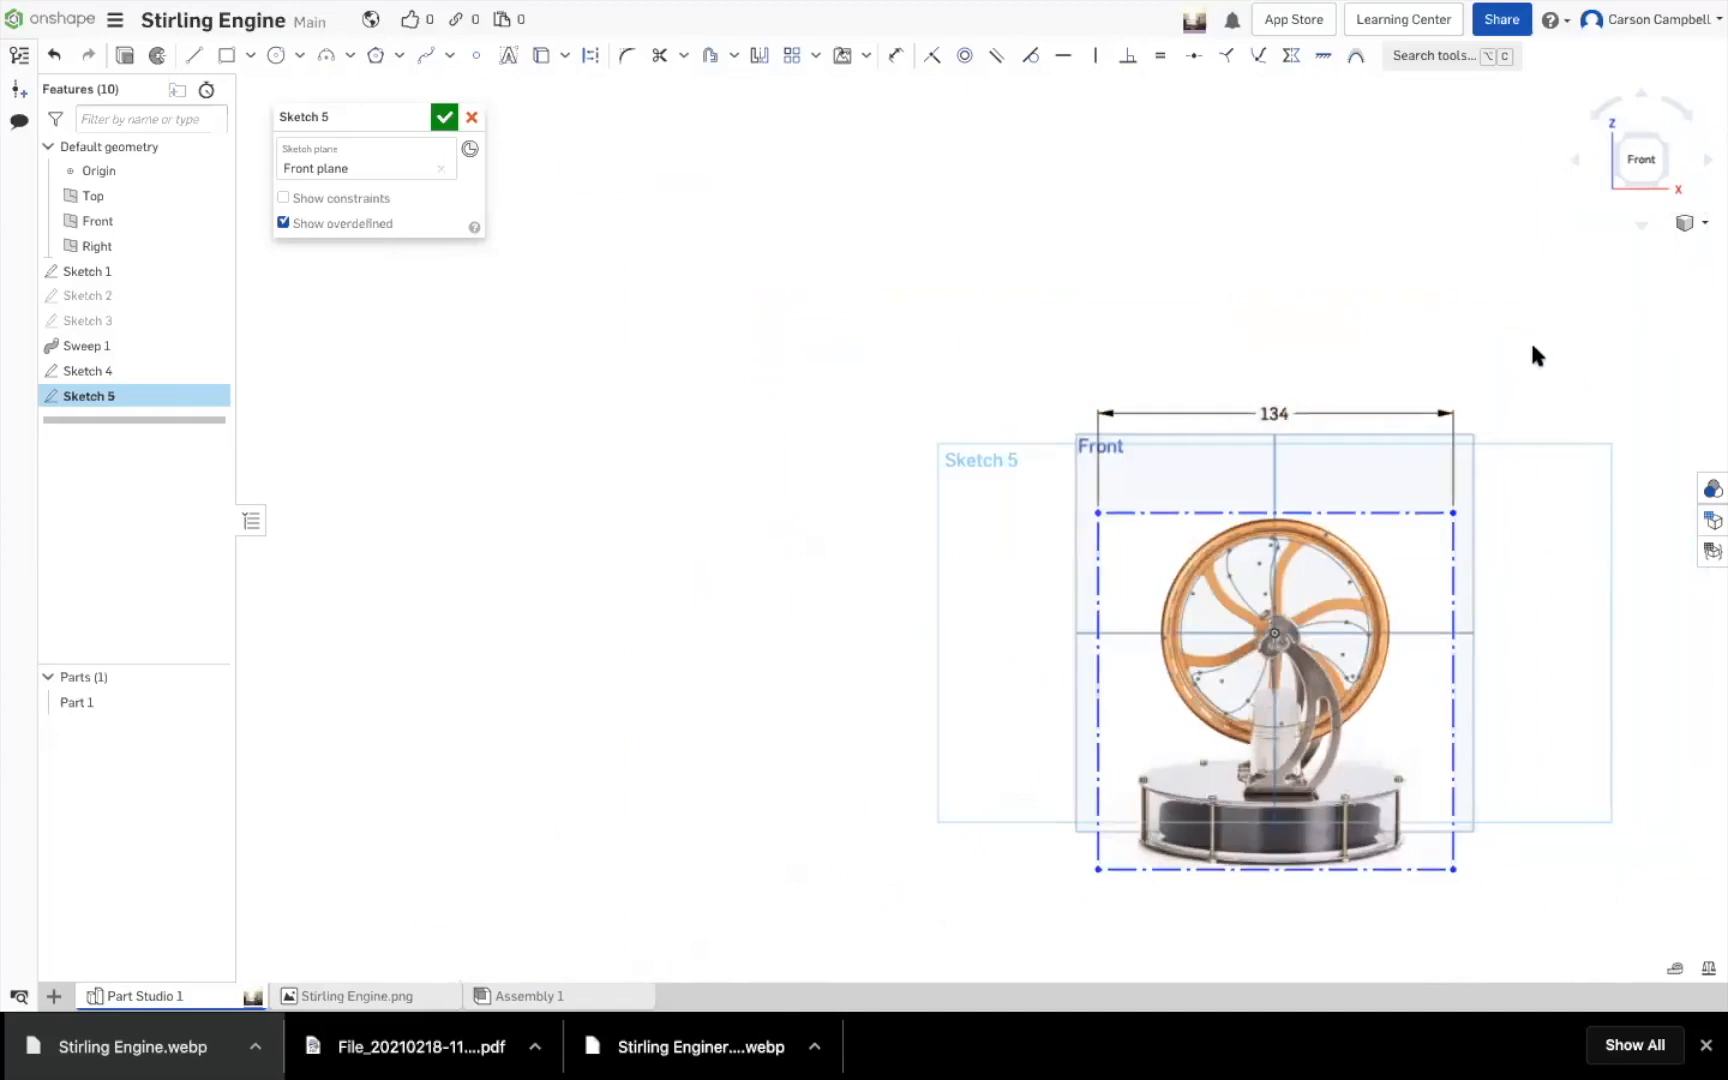
scroll(690, 598, down, 1)
scroll(1543, 925, up, 2)
scroll(1544, 918, up, 2)
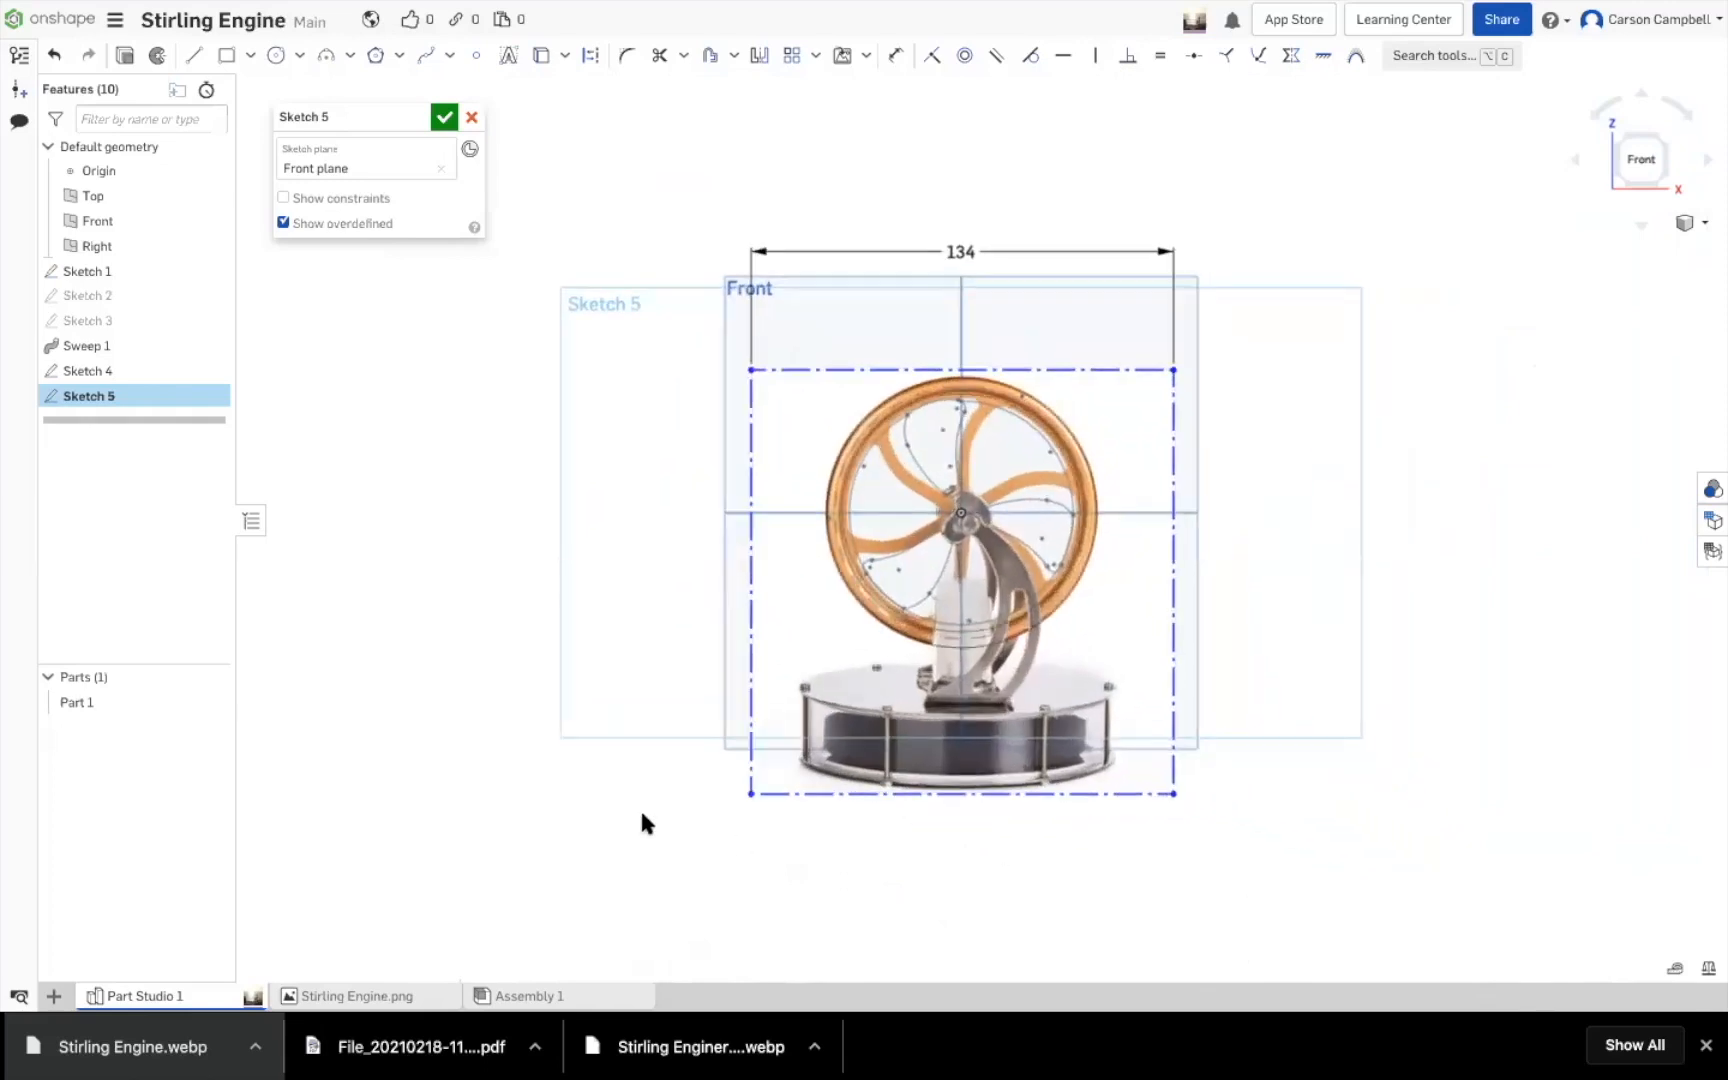
scroll(645, 810, up, 1)
scroll(980, 845, up, 1)
scroll(1600, 890, up, 1)
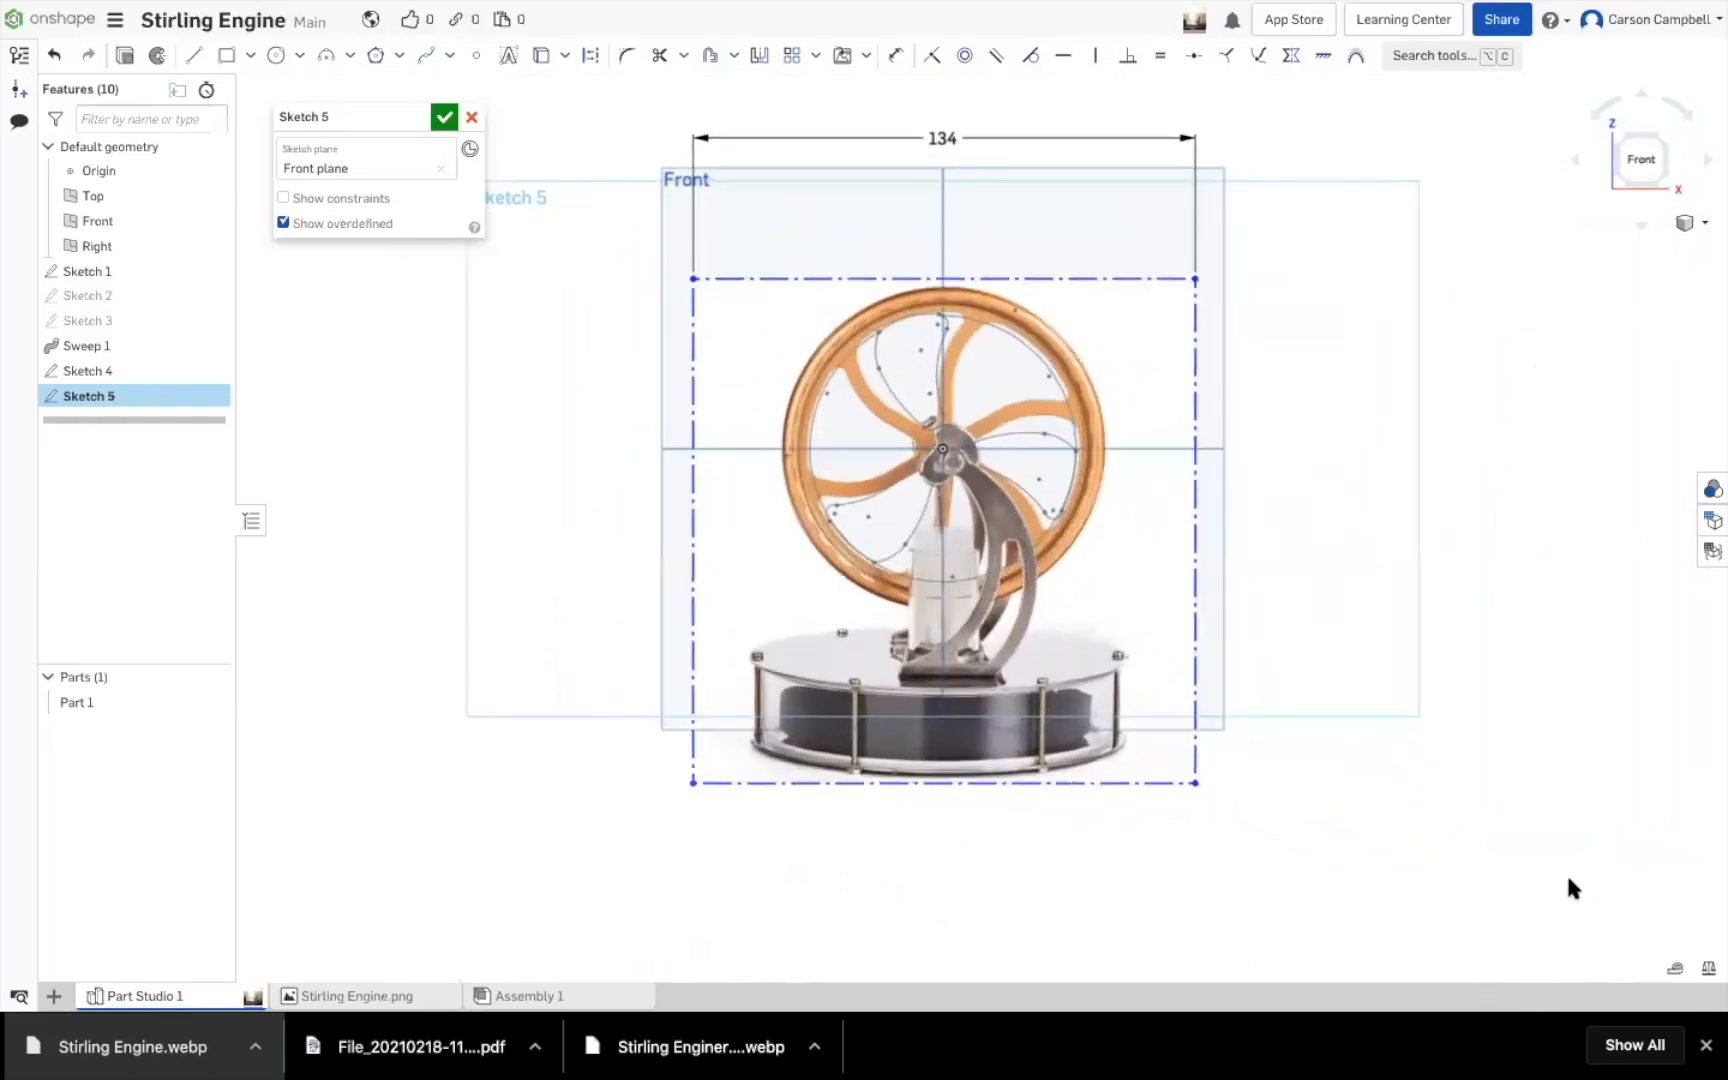
Rename the image sketch as Image, accept it, and move it ahead of Sketch 1 in the feature order
click(413, 118)
text(Image)
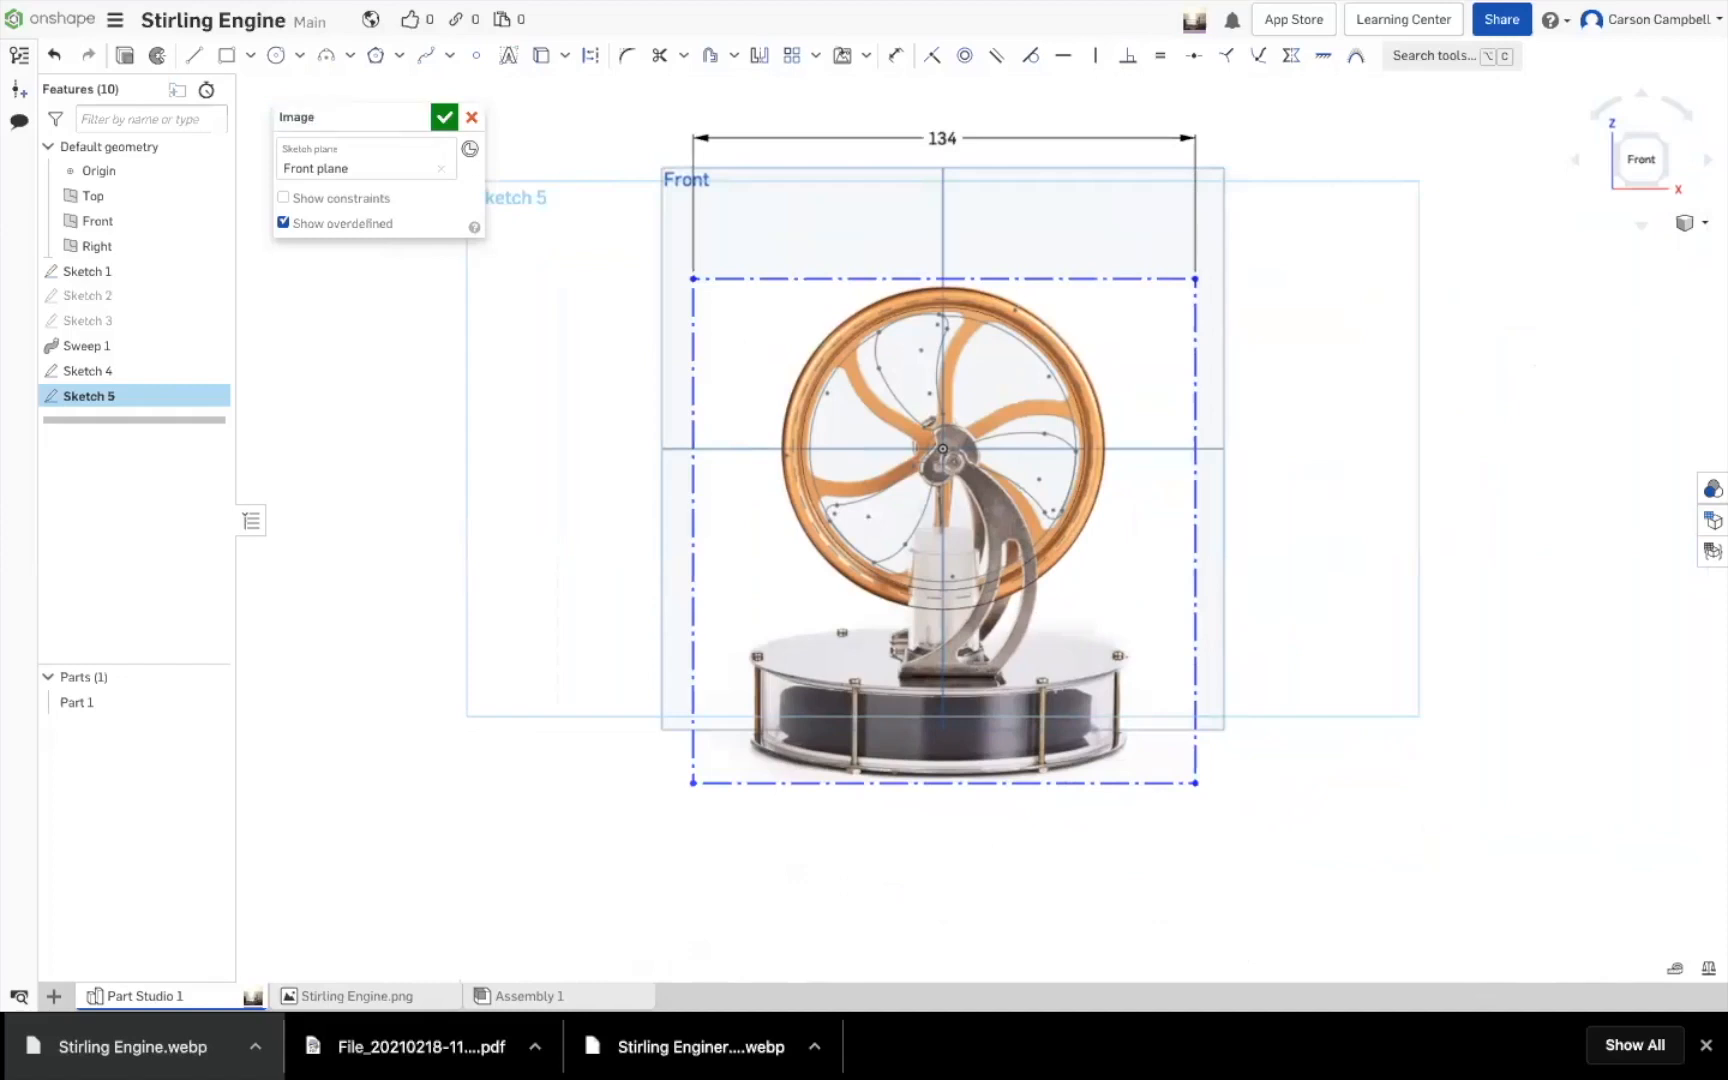
key(Return)
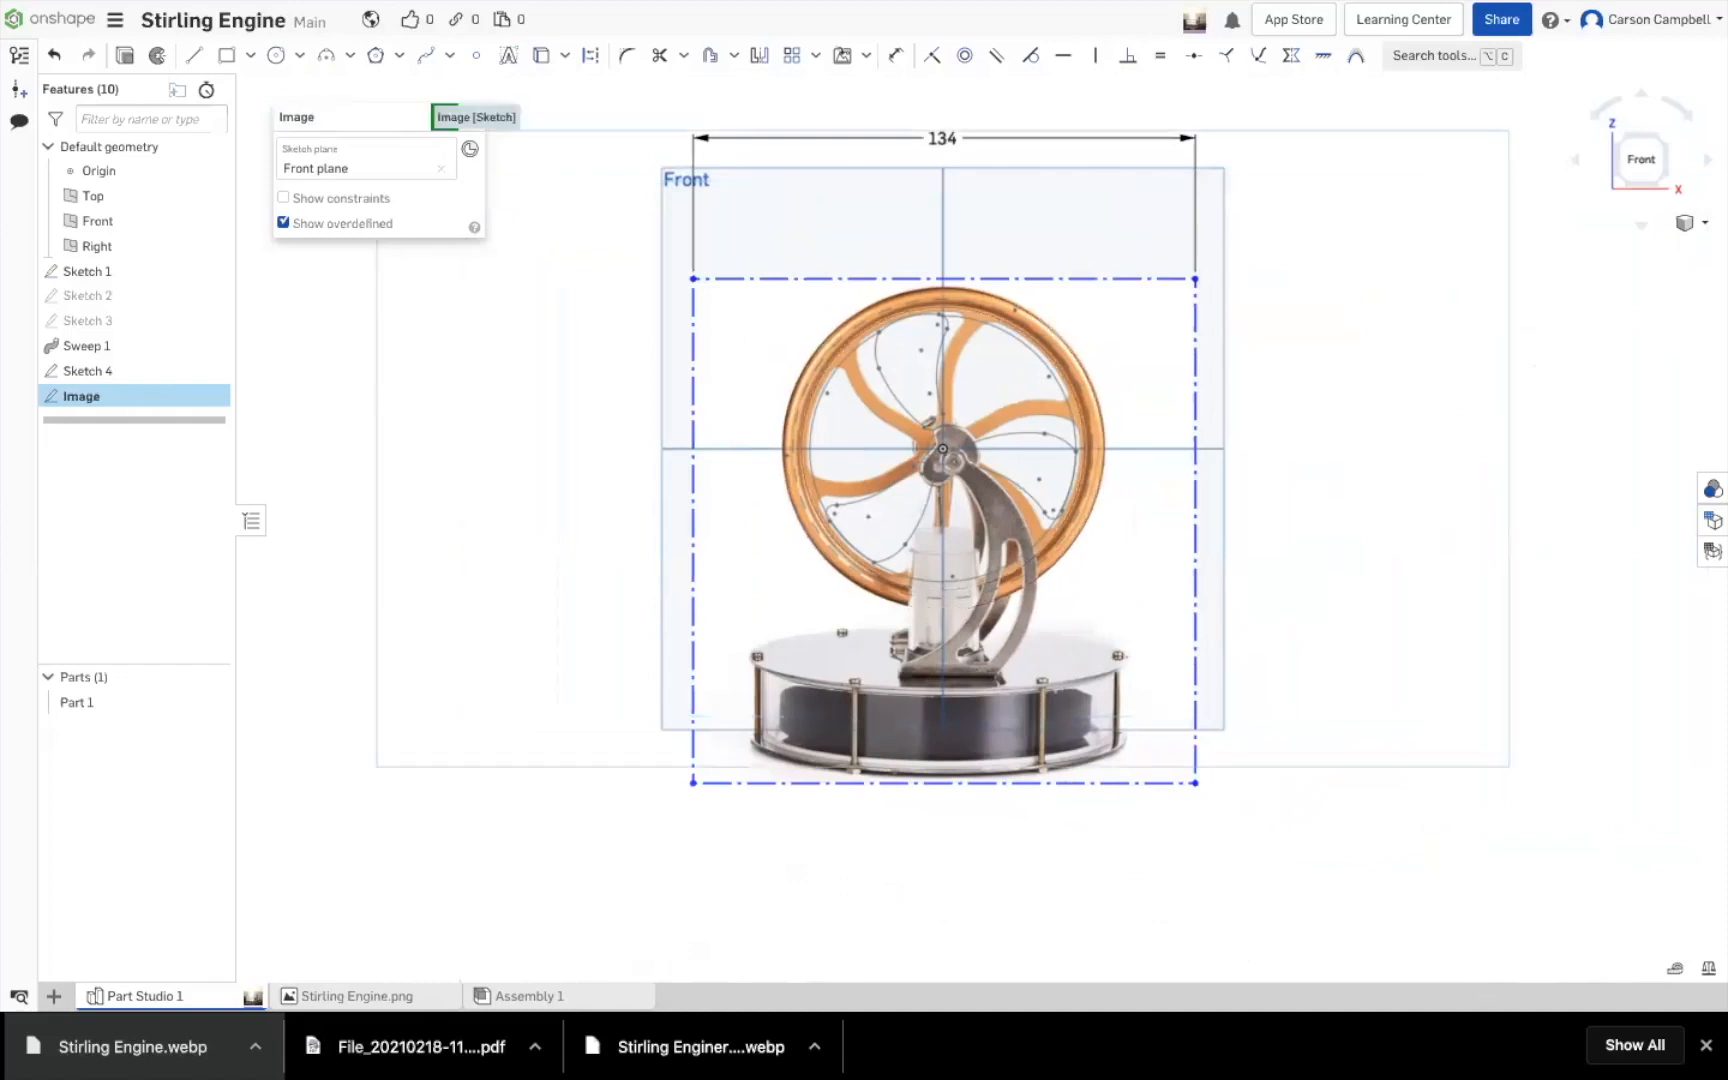
click(448, 122)
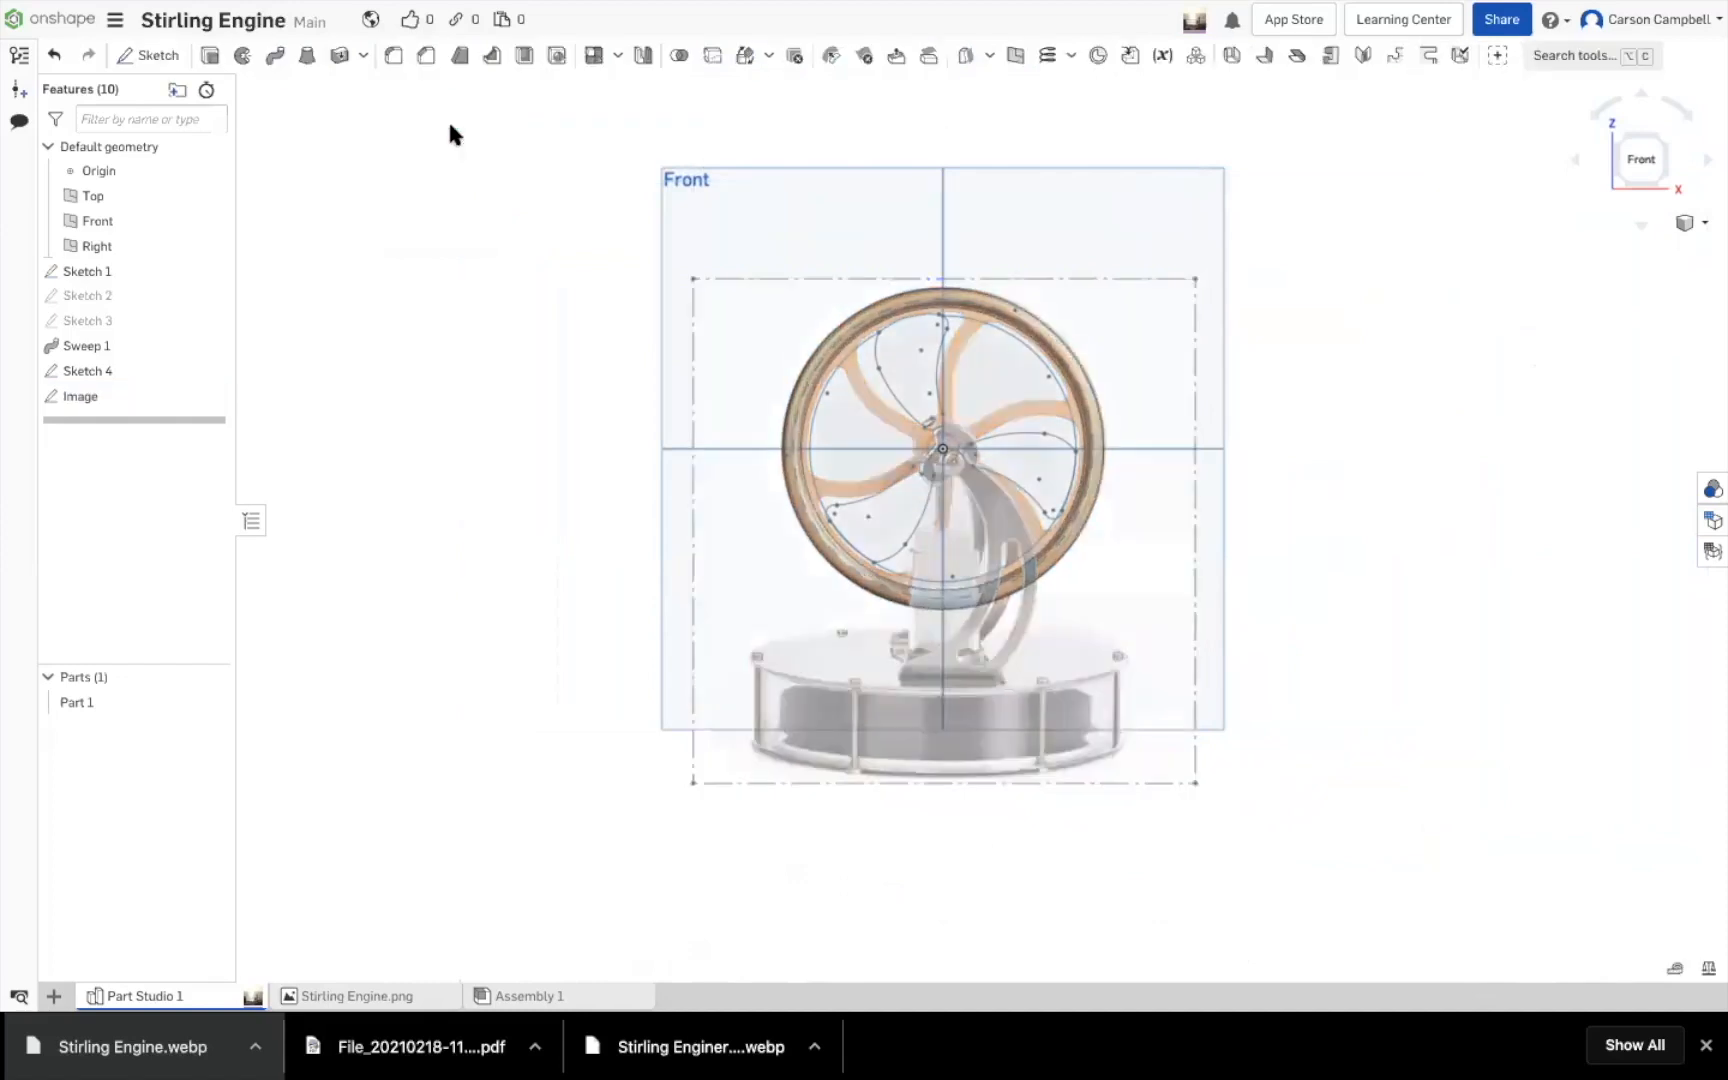
mouse_move(95, 395)
mouse_down()
mouse_move(100, 228)
mouse_move(78, 265)
mouse_up()
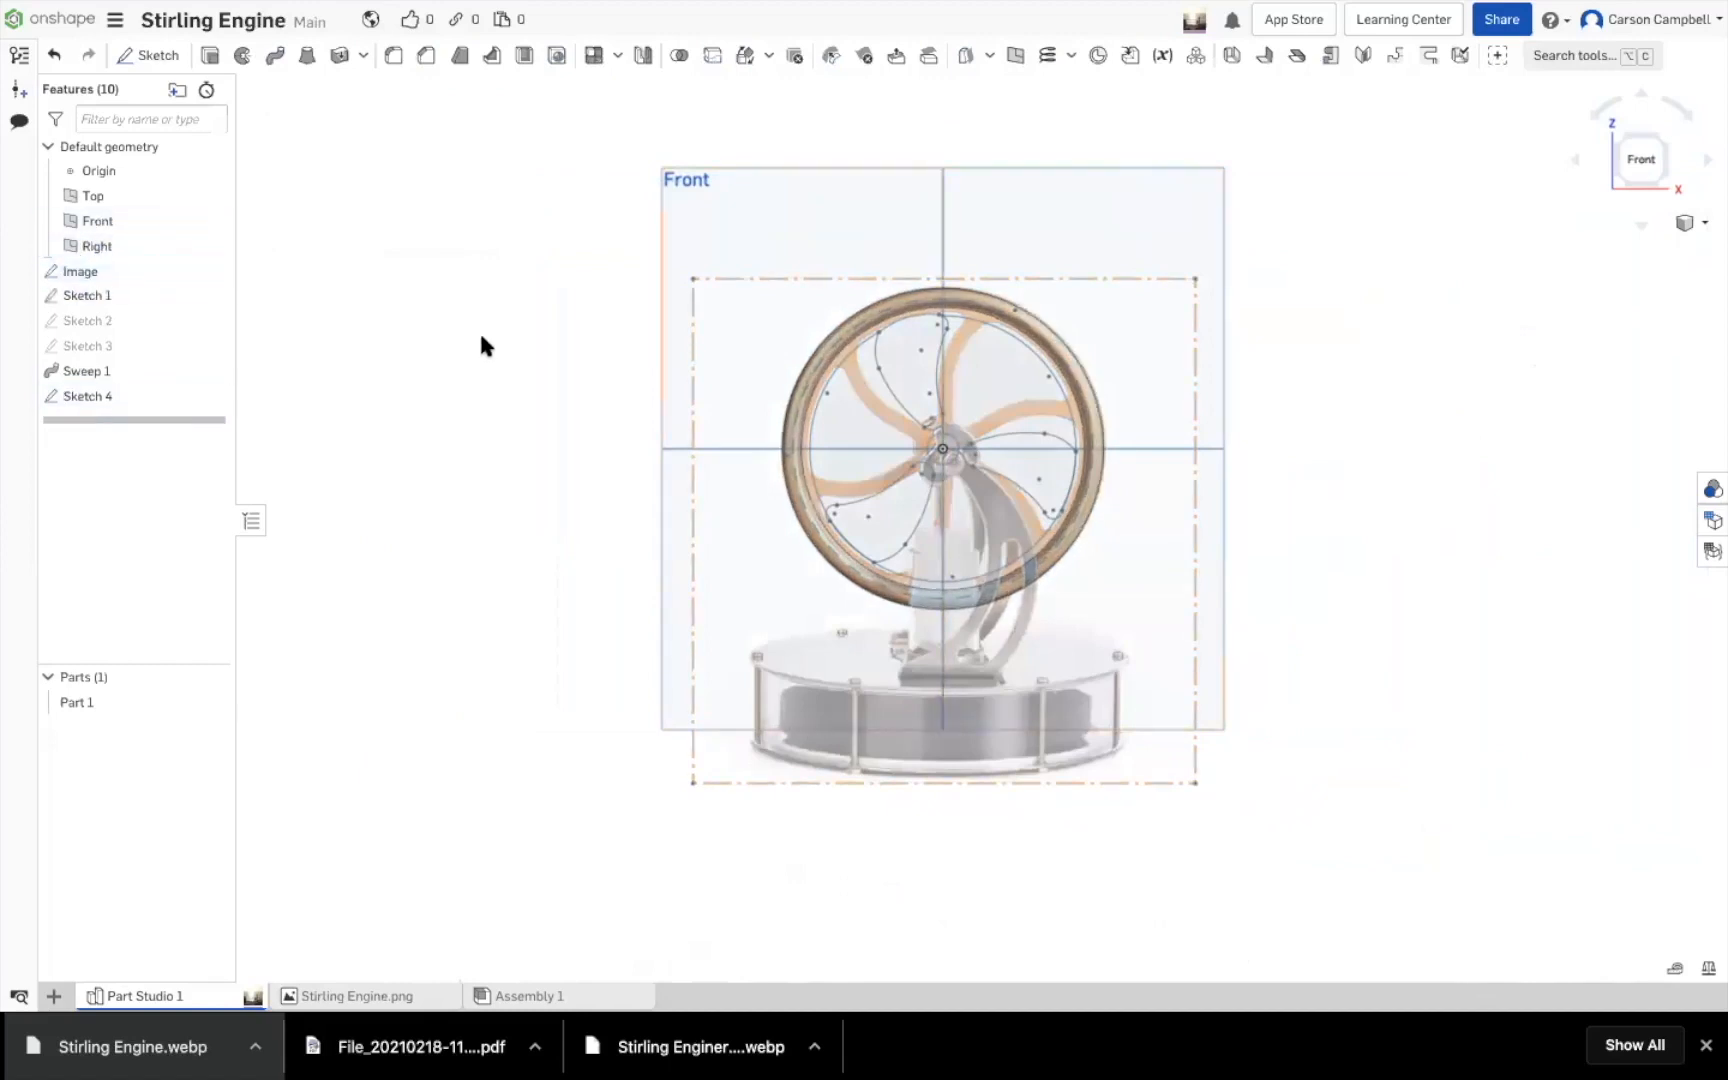
click(104, 284)
double_click(107, 292)
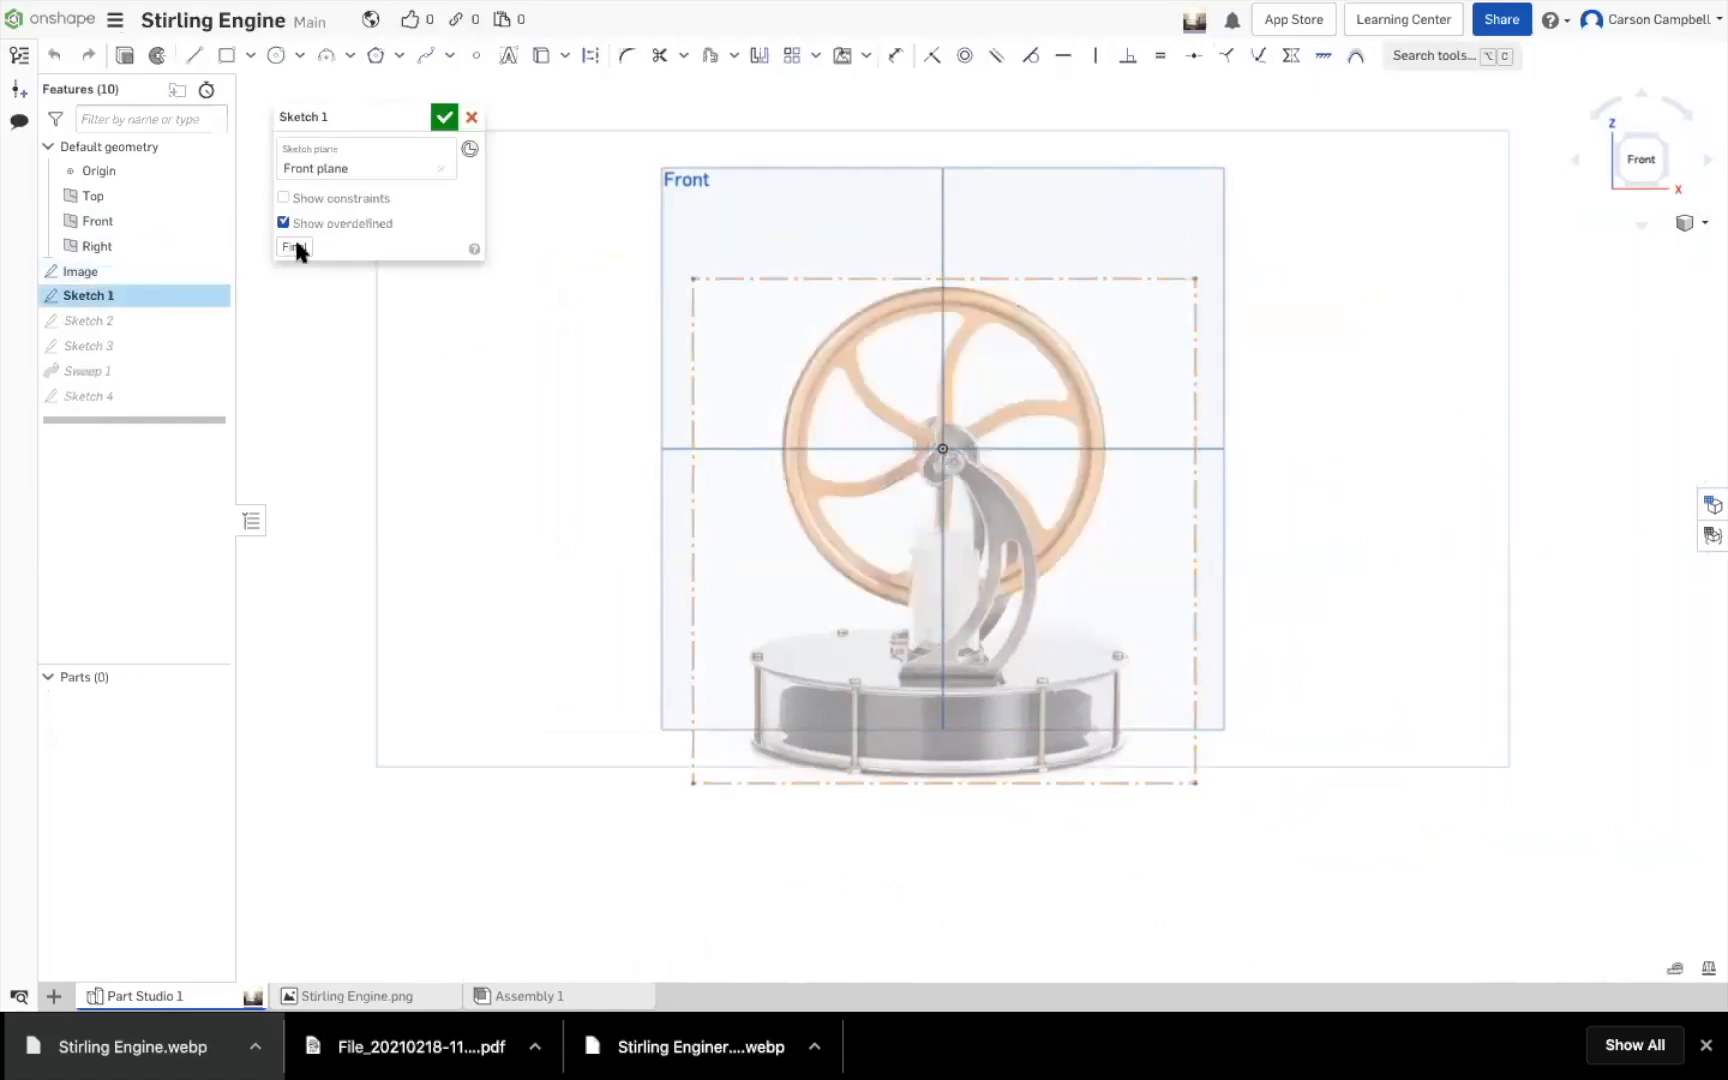
click(417, 118)
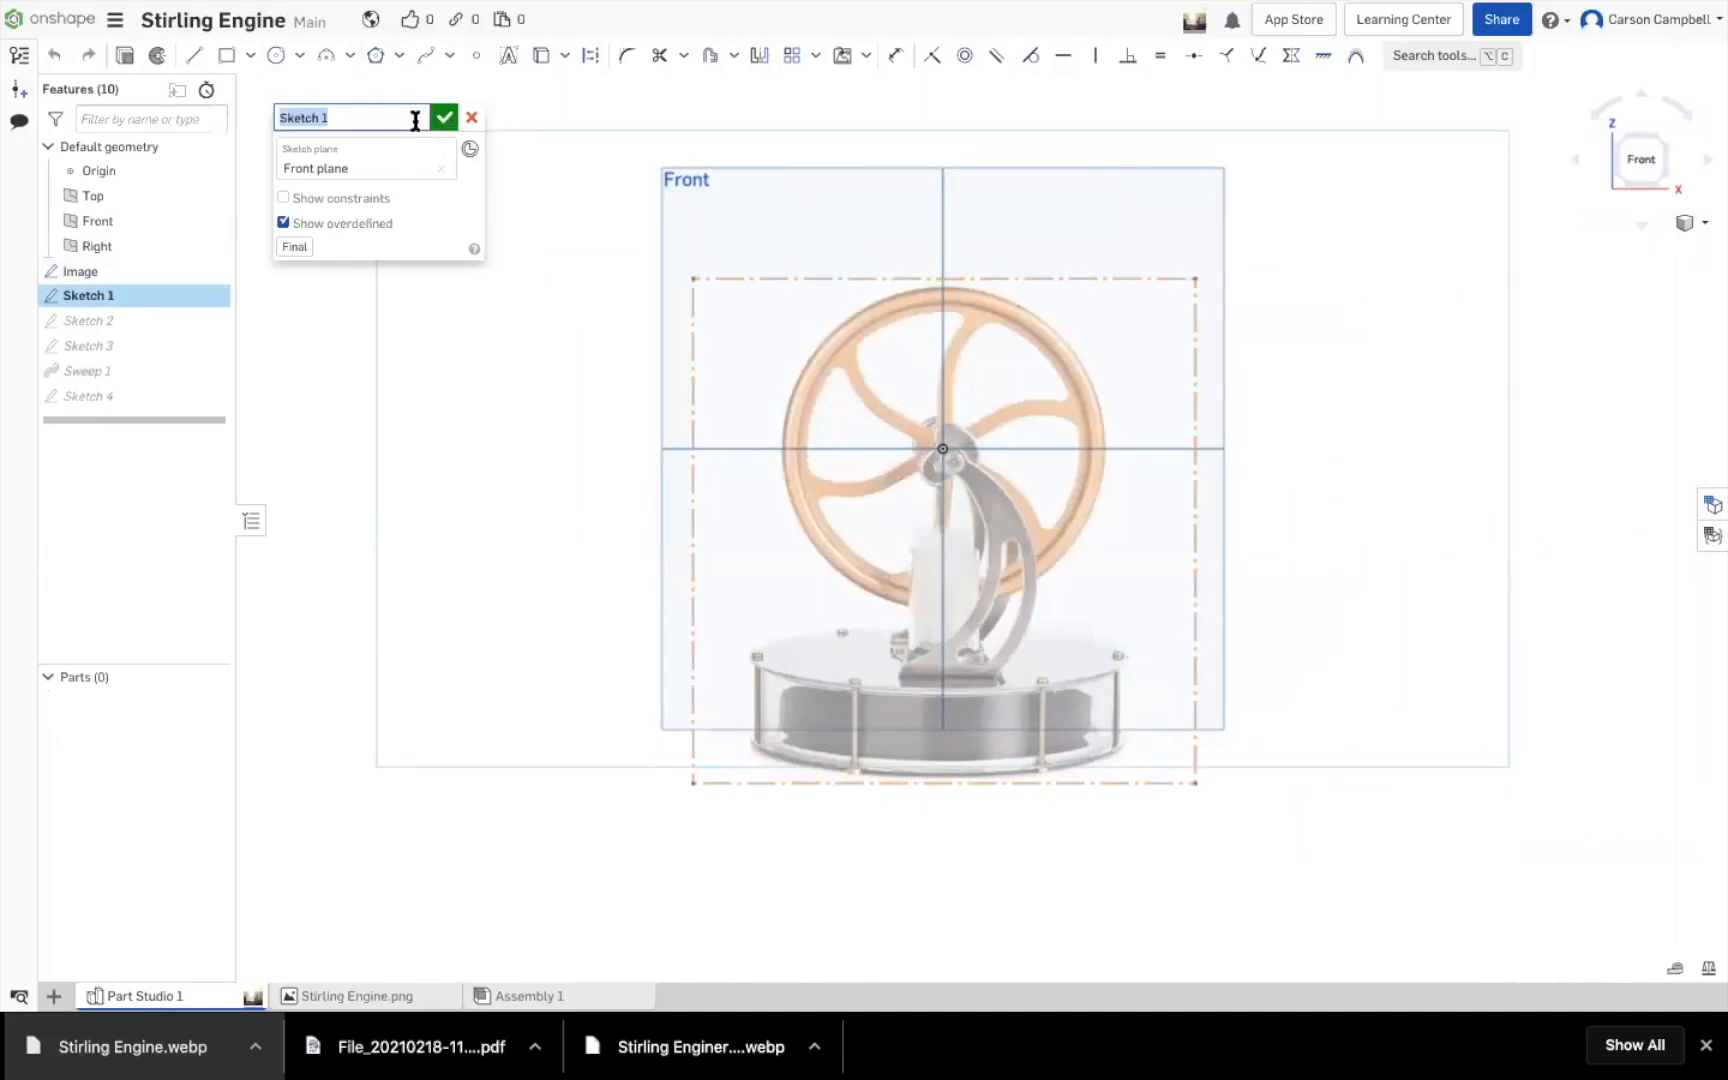
click(471, 119)
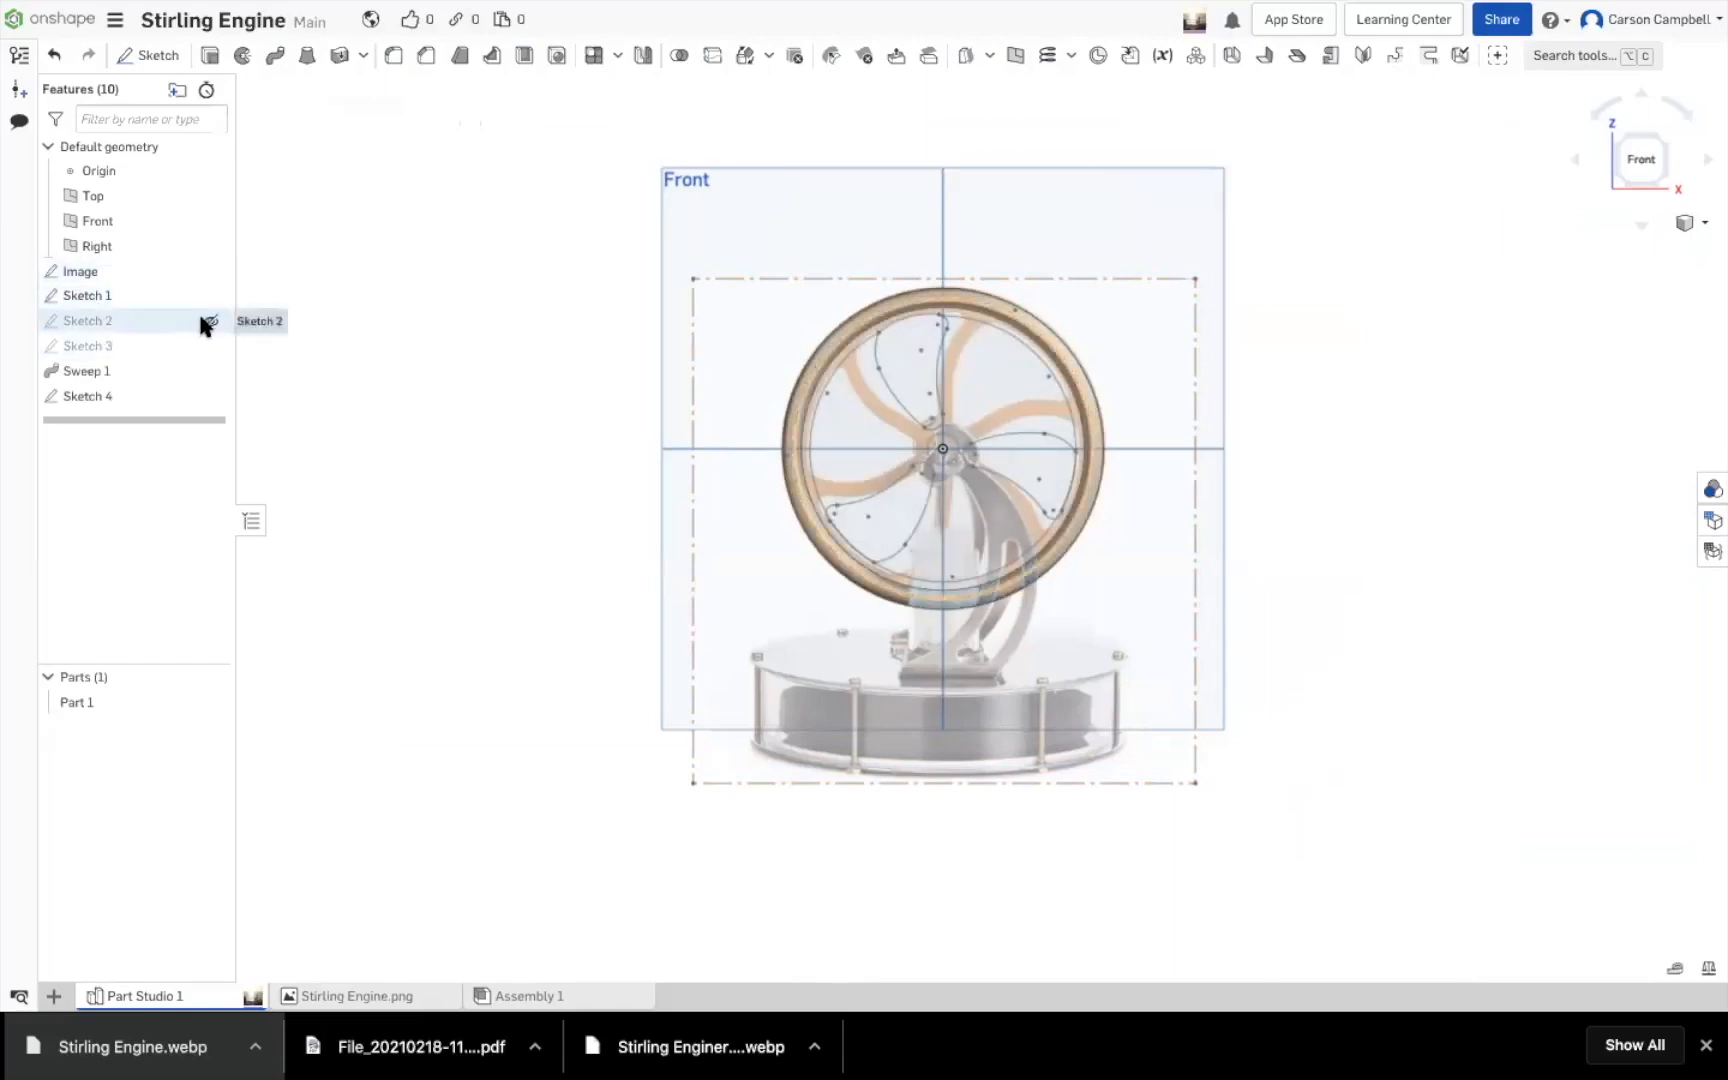
Open Sketch 2 for editing and compare its circle with the flywheel rim in the image
right_click(145, 322)
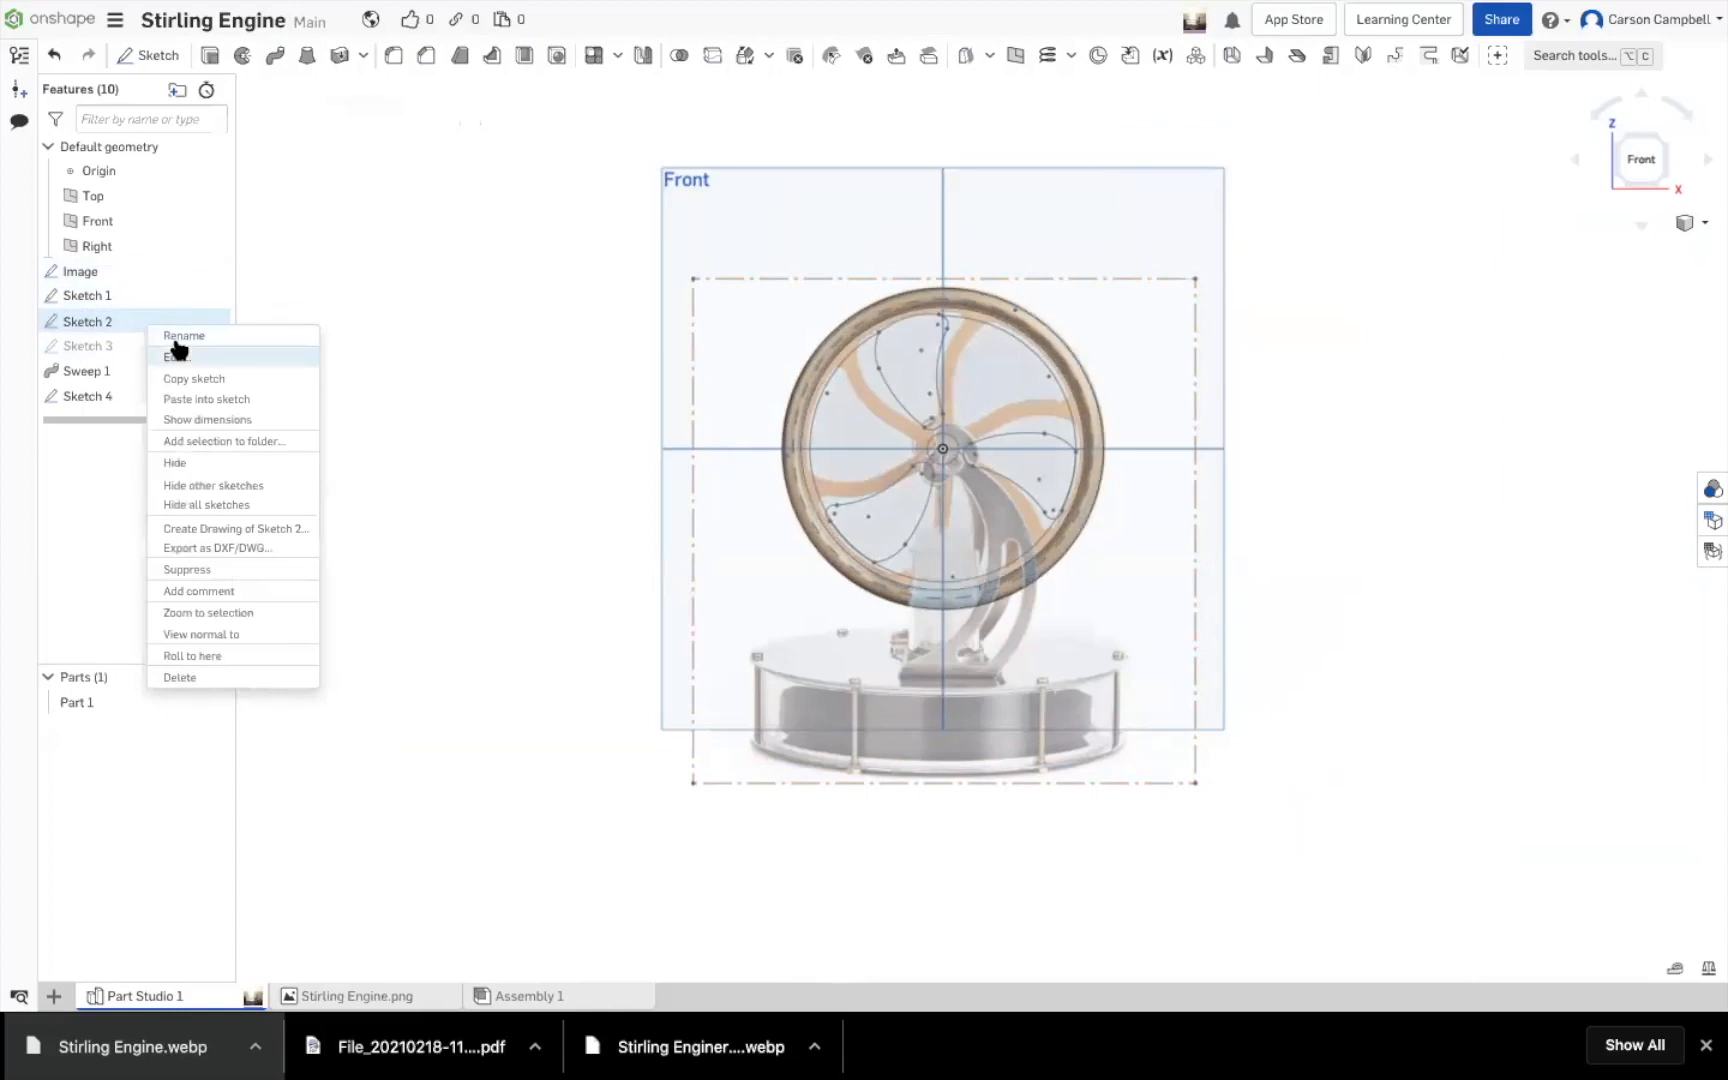
click(174, 356)
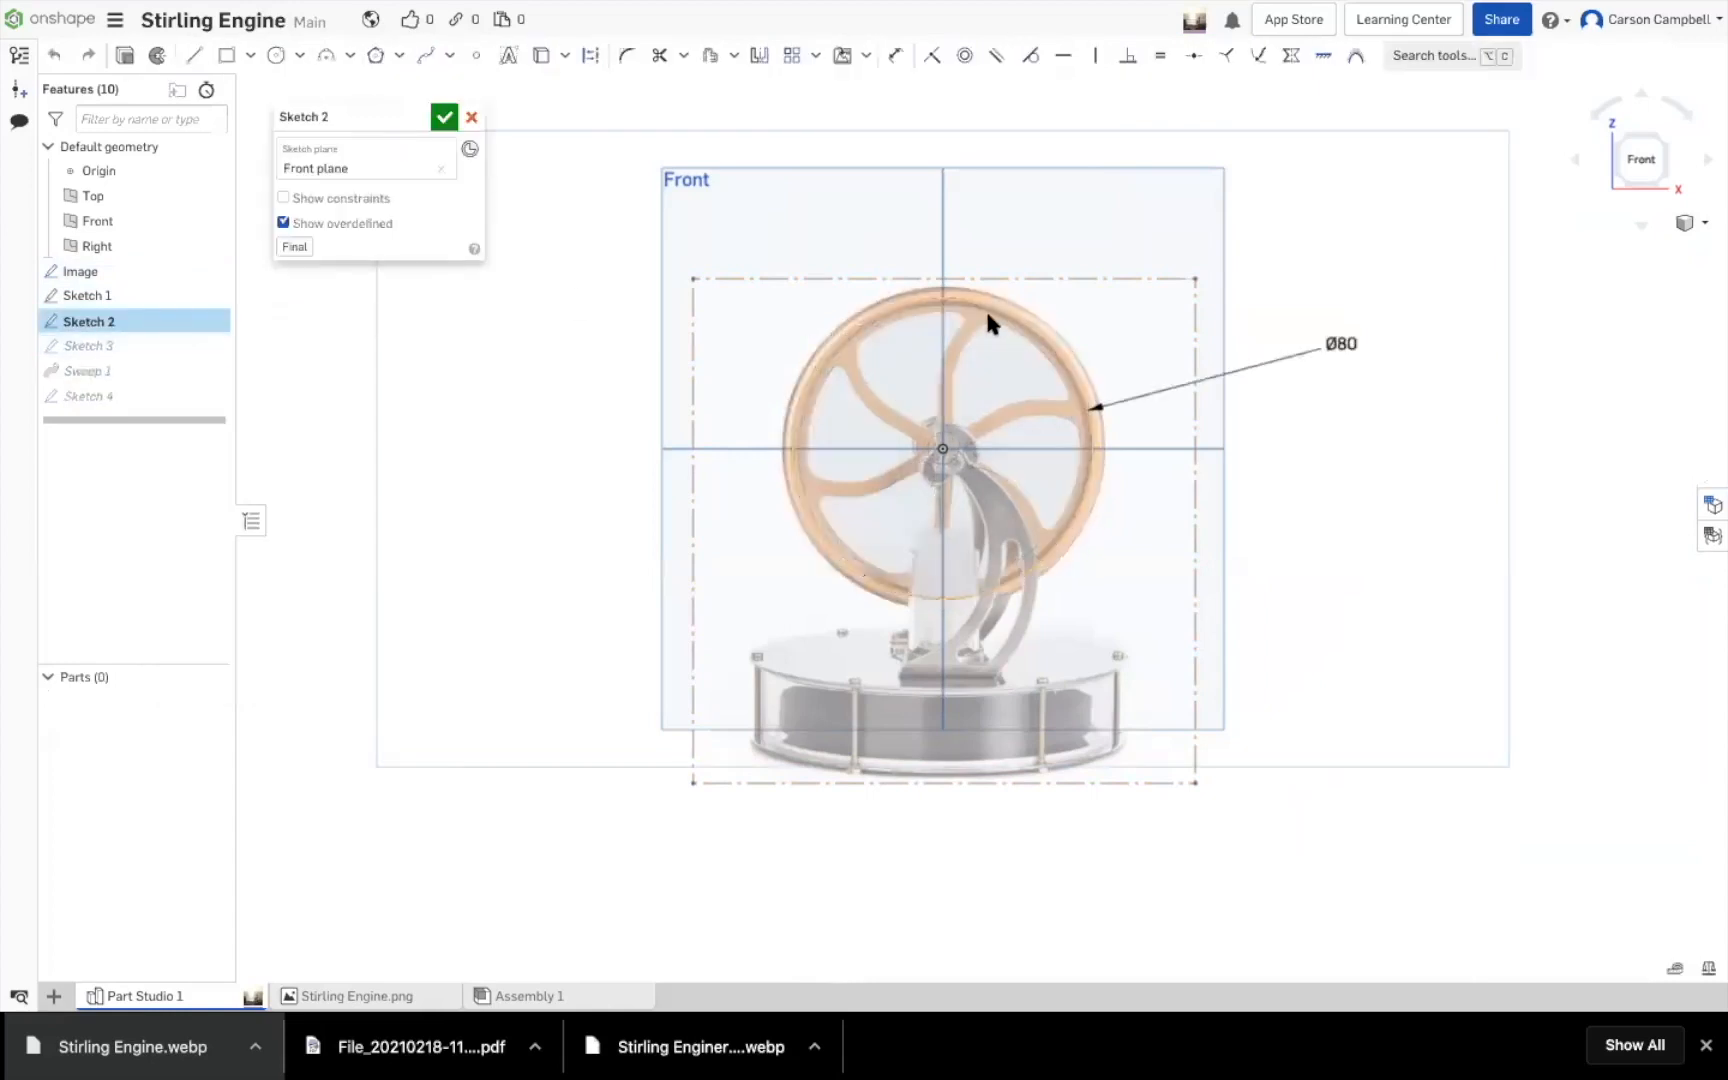
scroll(1000, 330, up, 3)
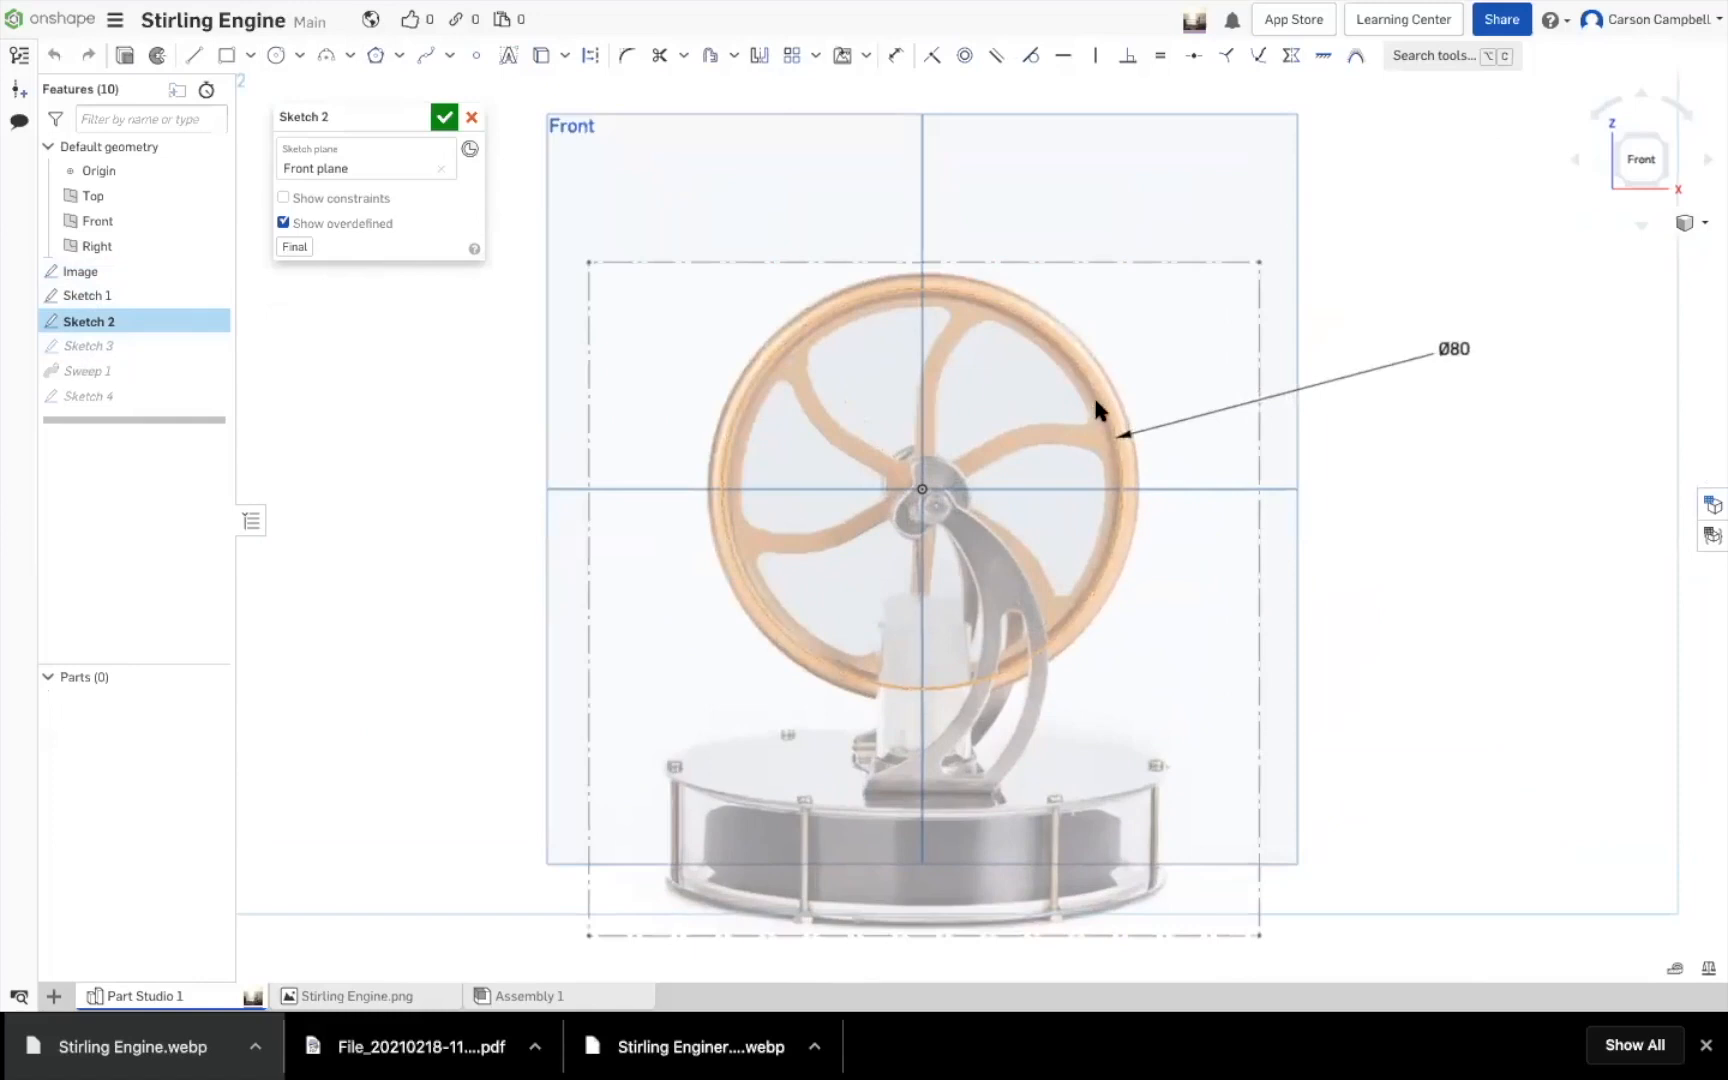
scroll(1052, 455, up, 2)
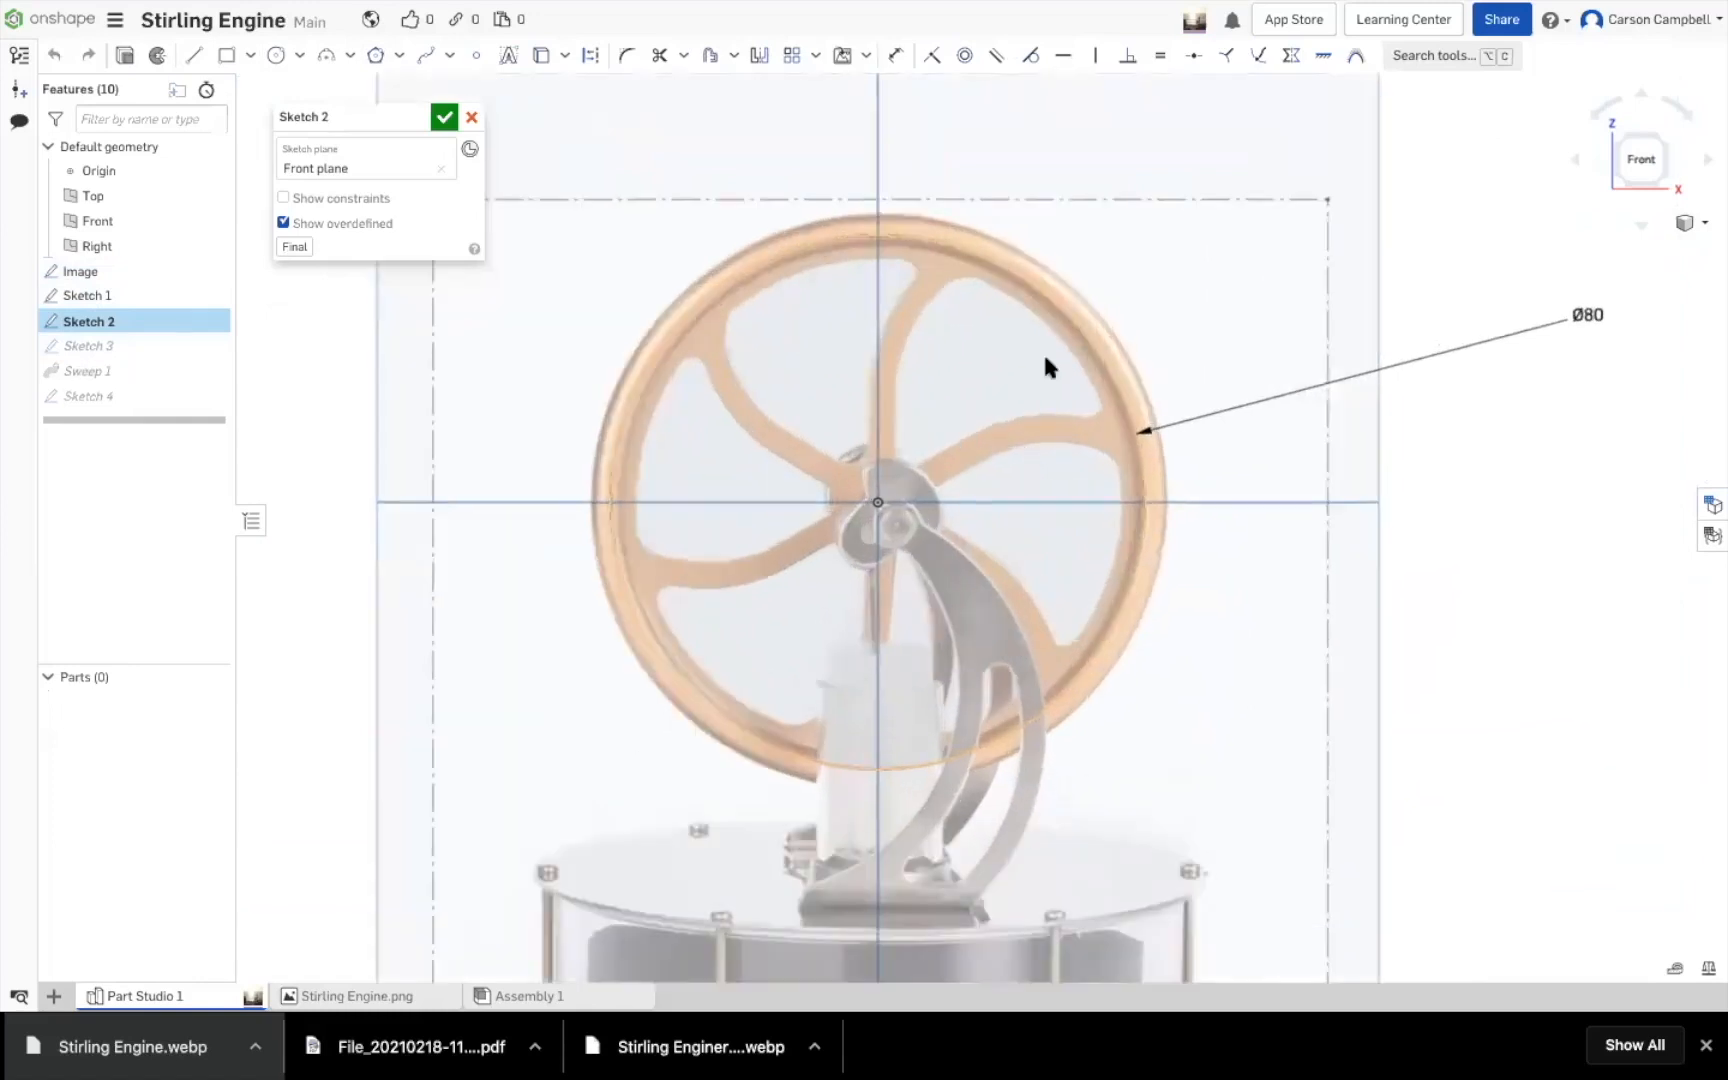
scroll(1075, 370, up, 2)
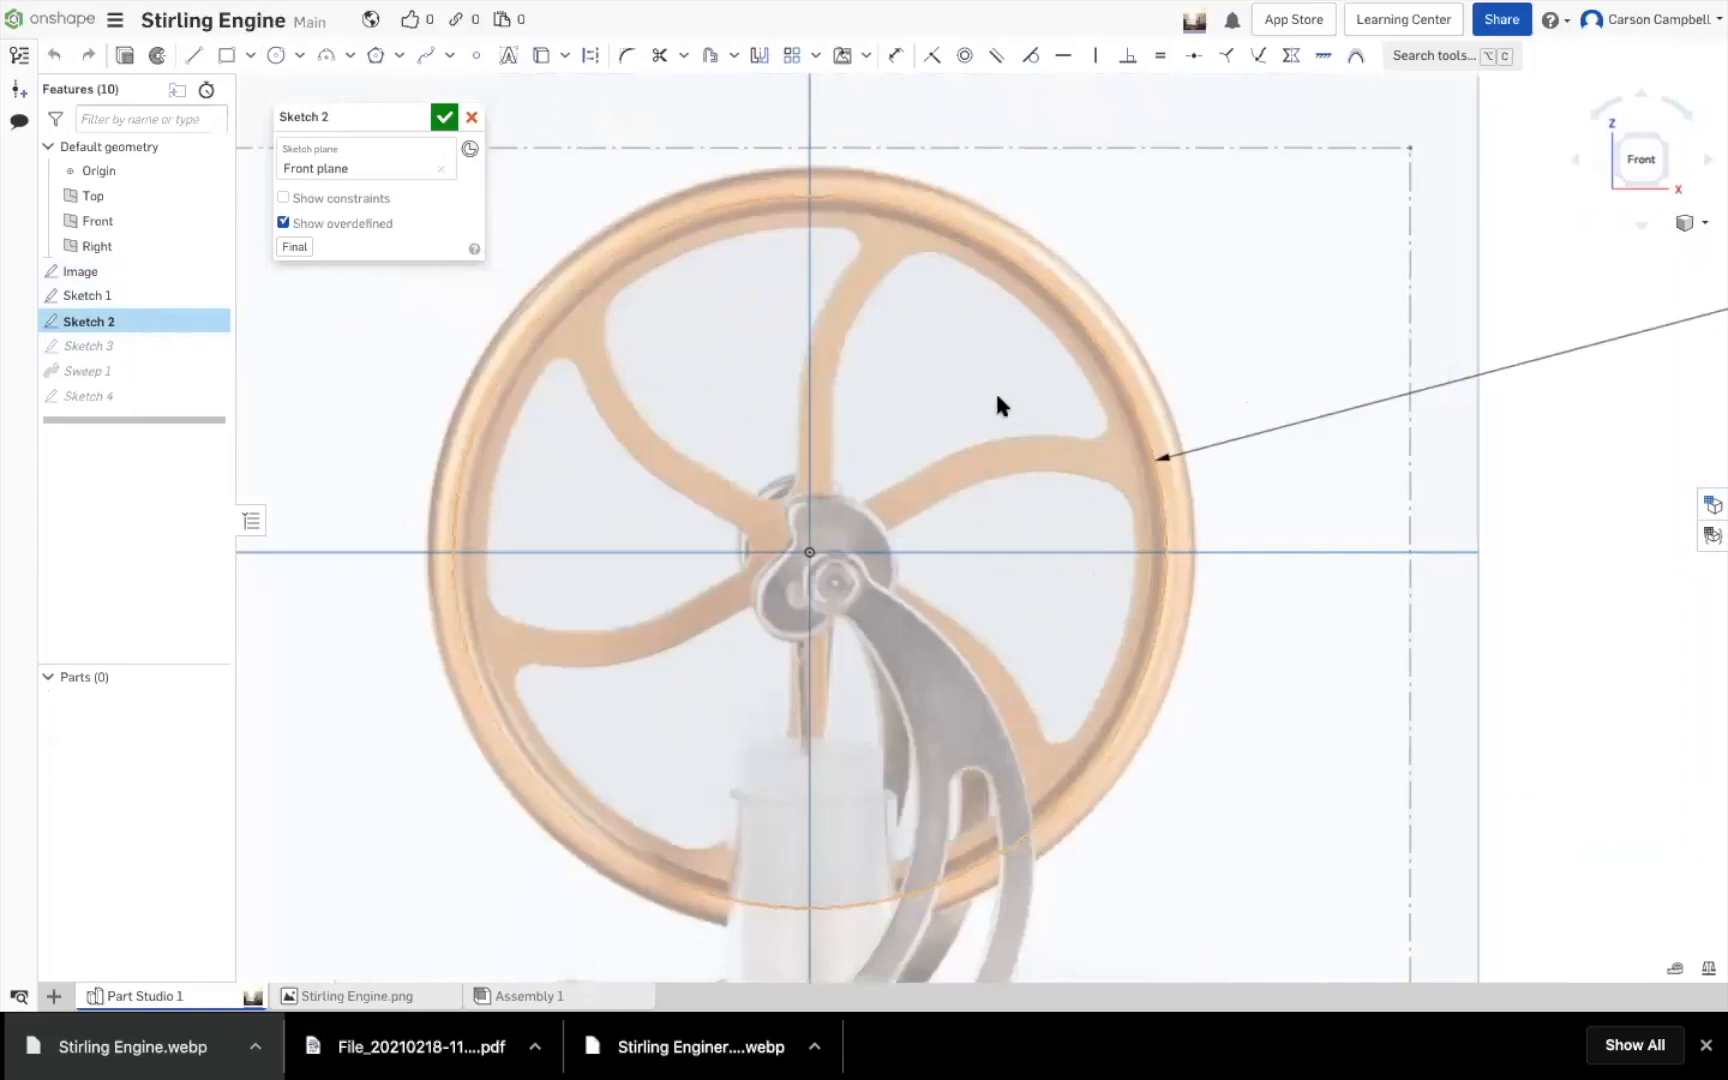
click(322, 360)
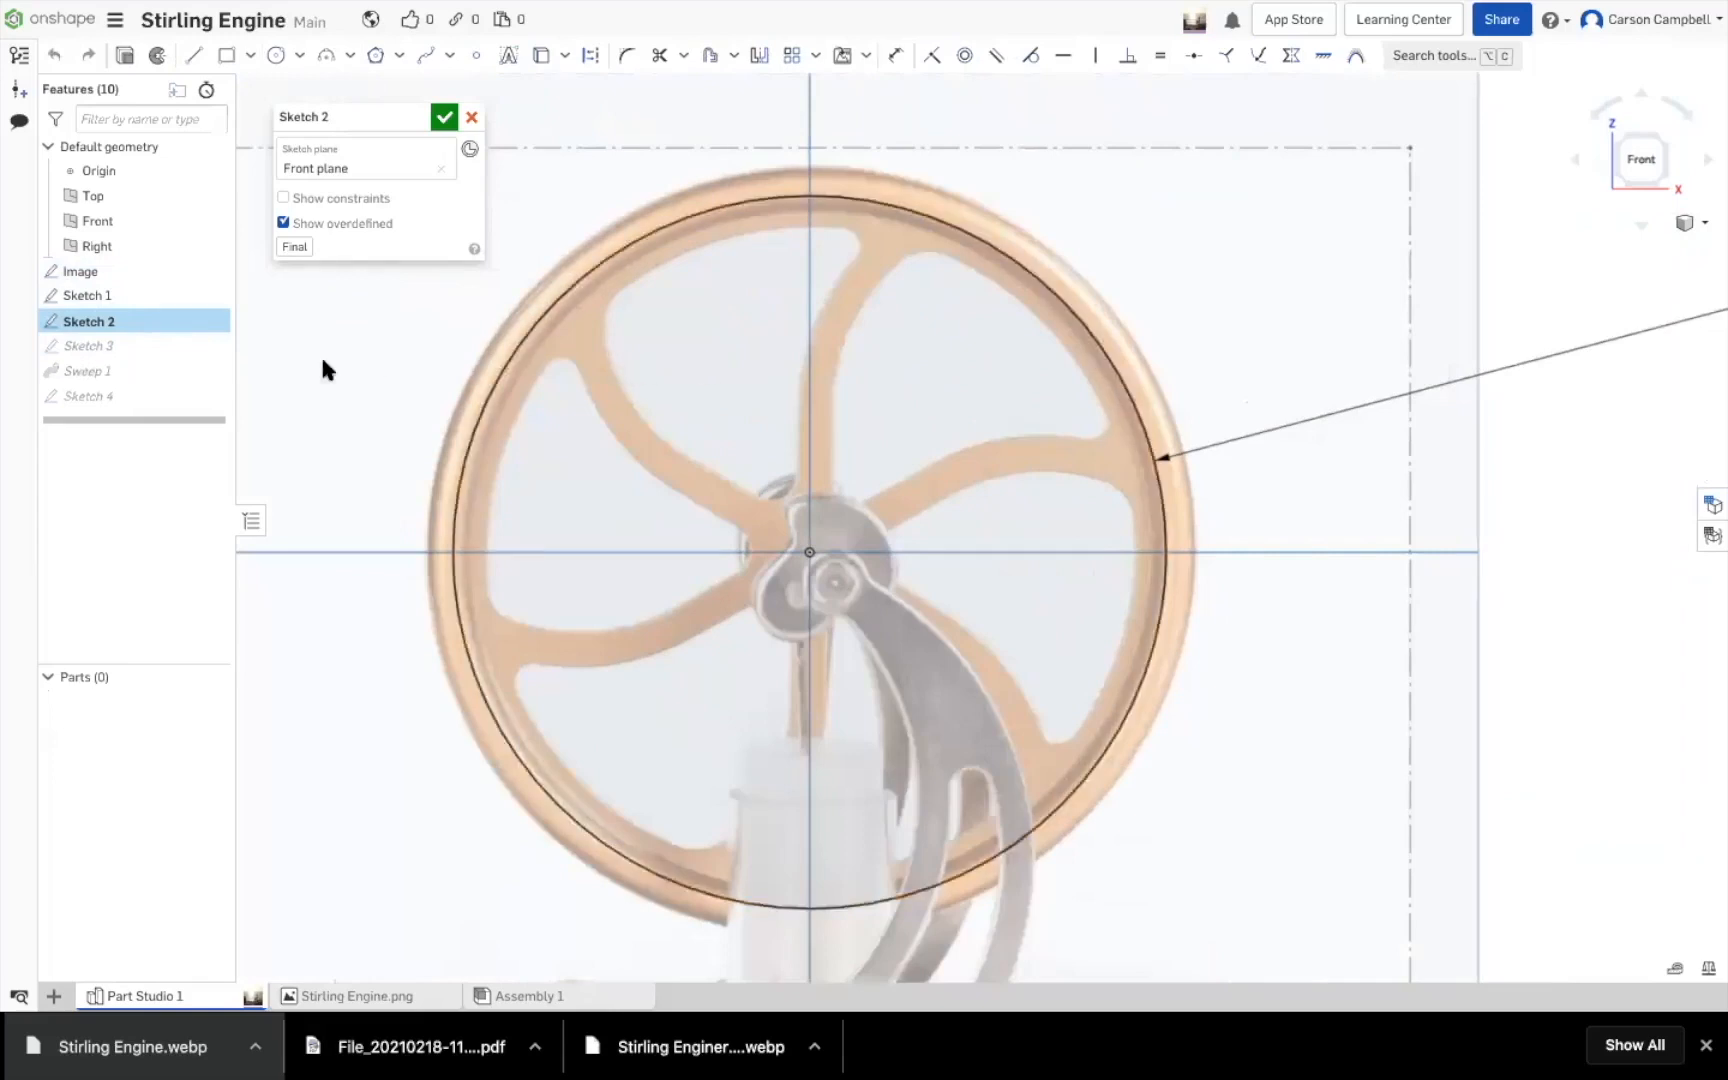
Open Sketch 3 for editing and inspect the rim's profile circle against the image from the front, side and back
double_click(123, 346)
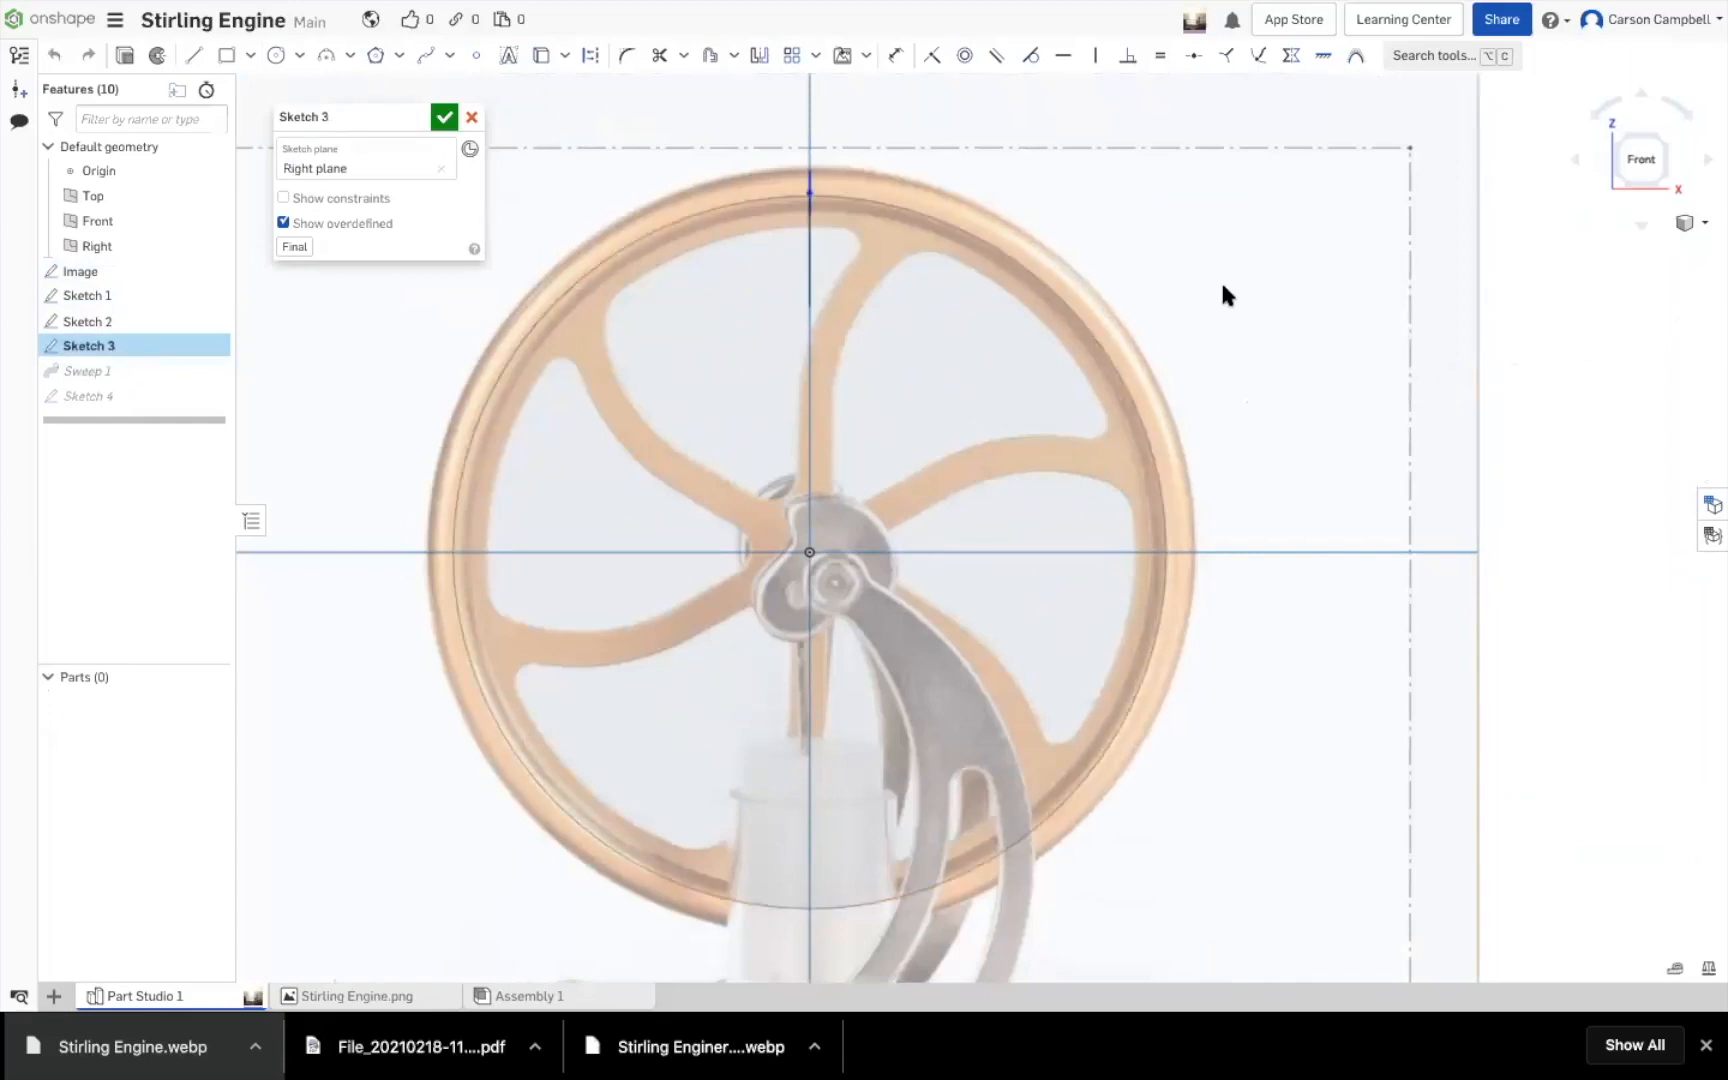
right_drag(1482, 290, 1432, 296)
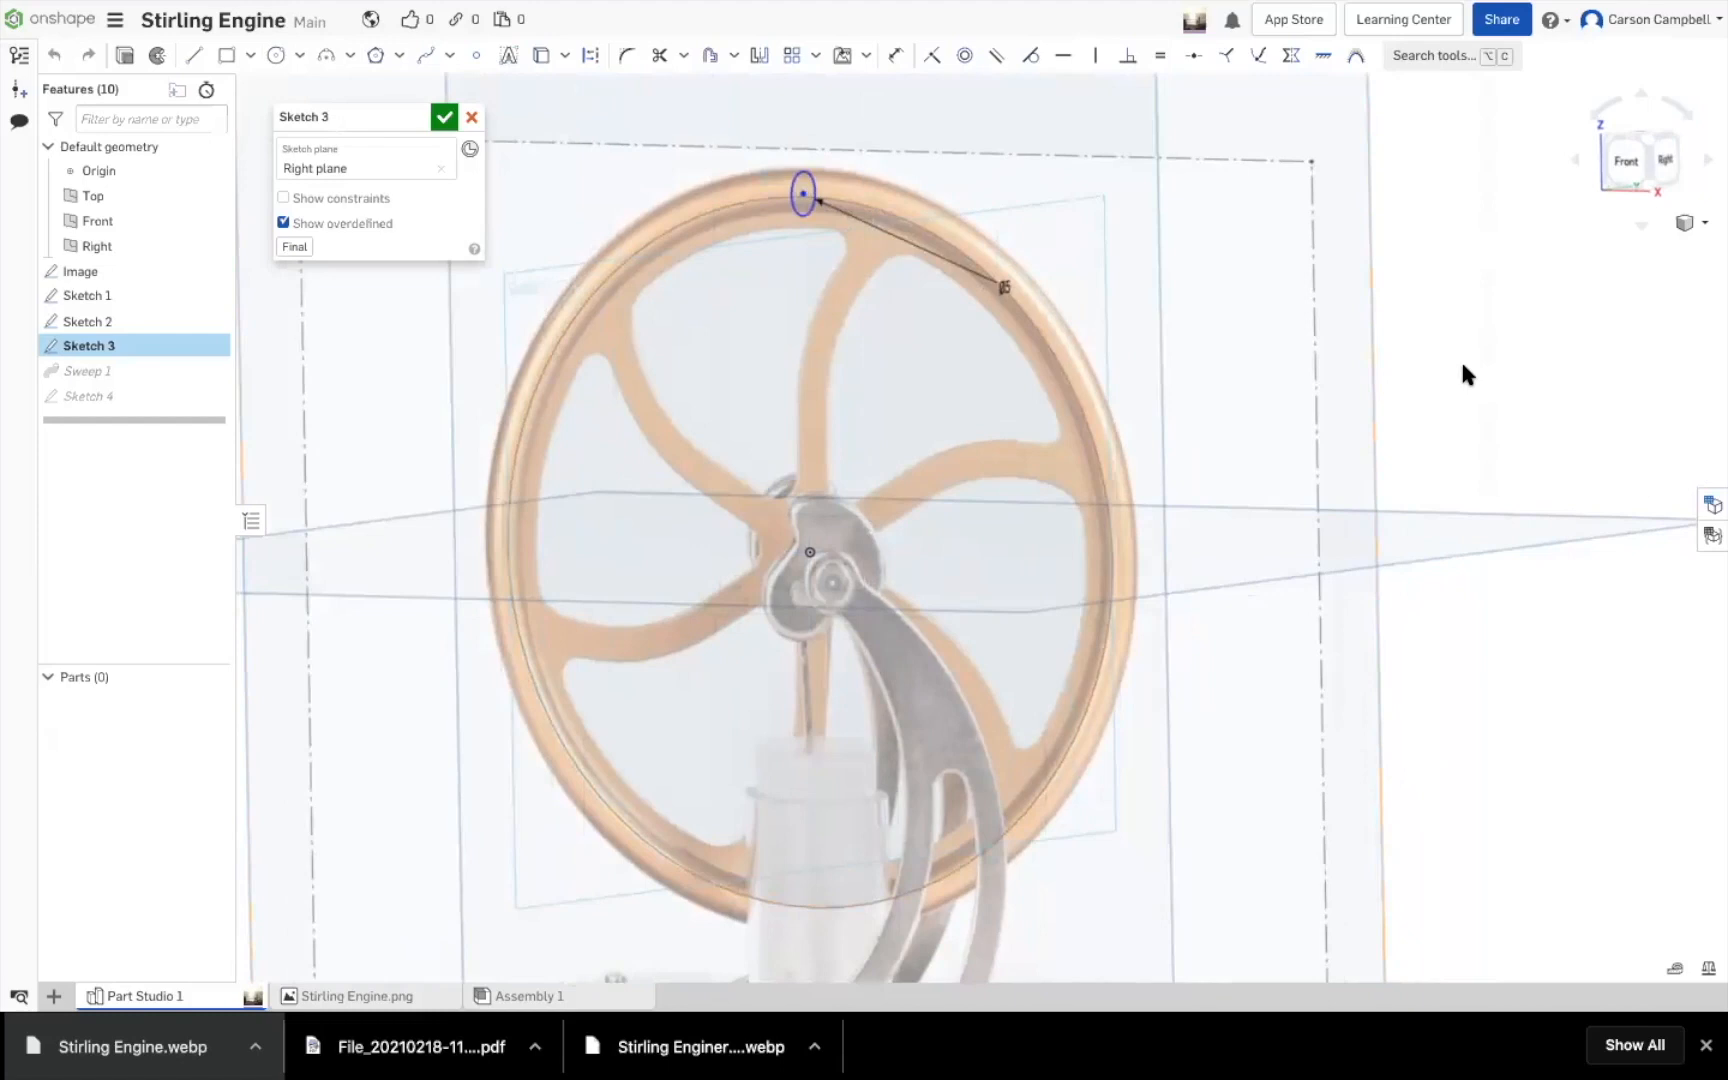
click(1623, 156)
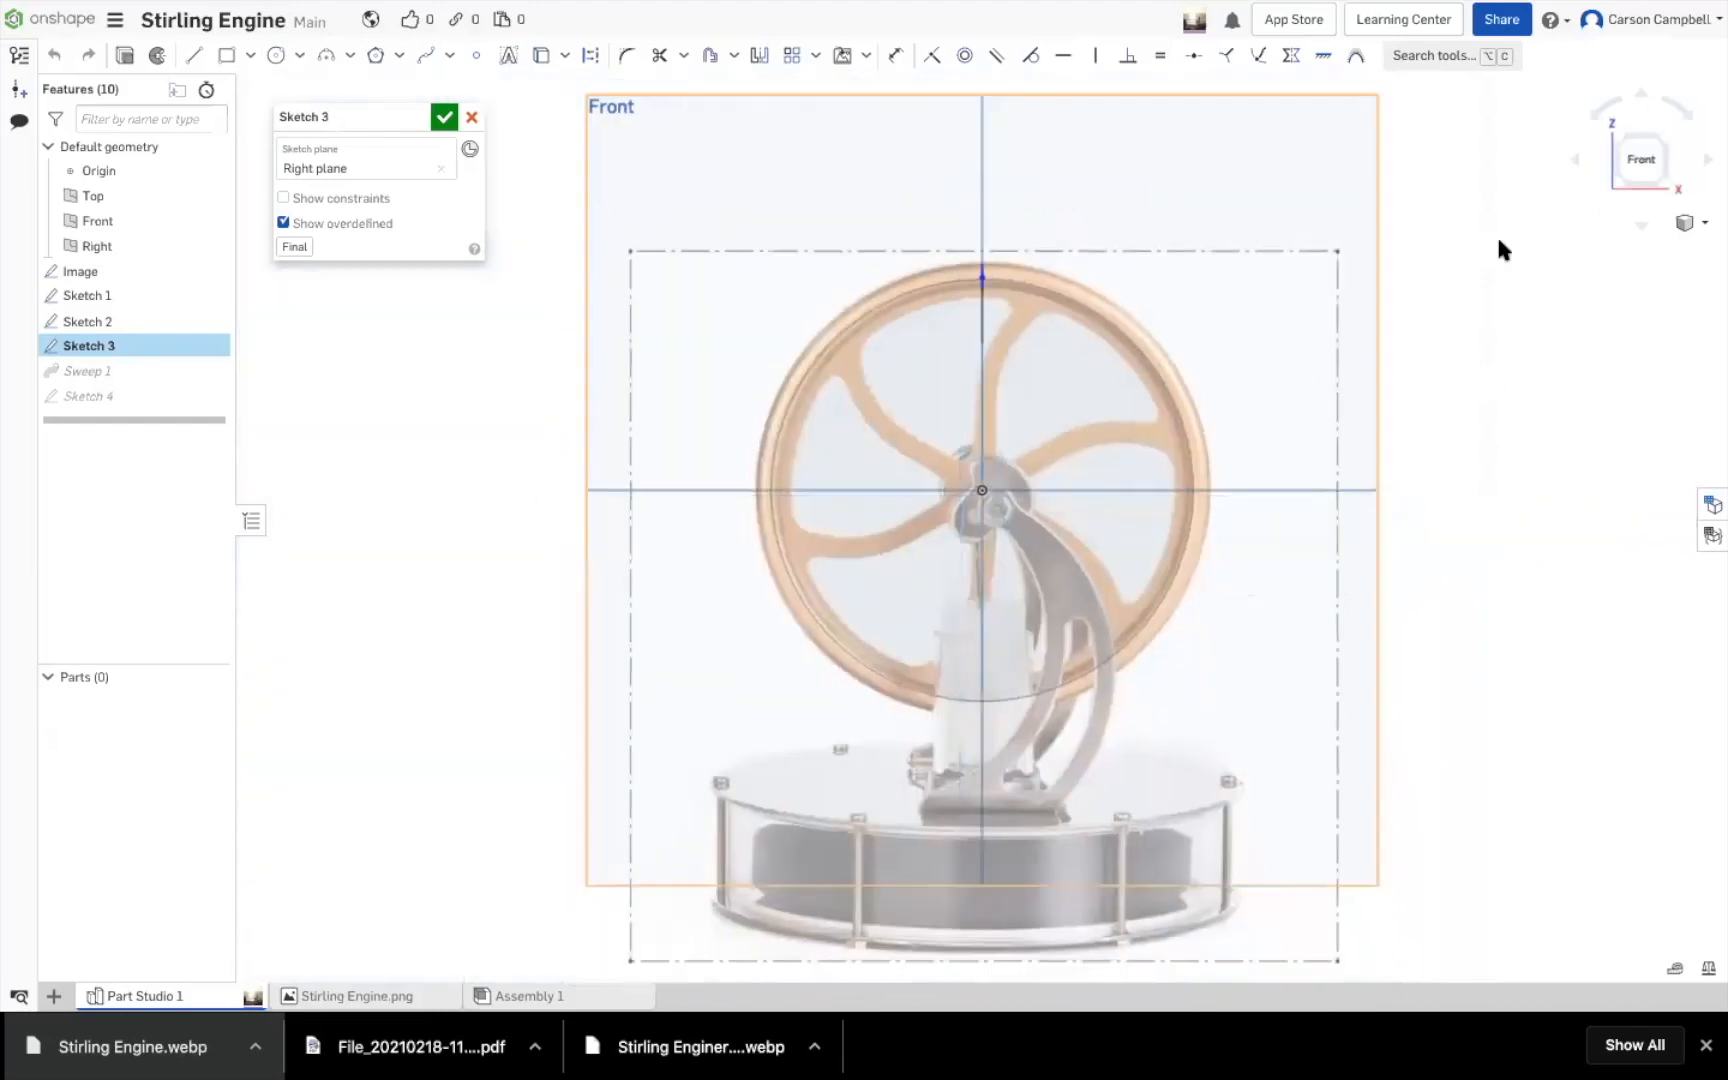
right_drag(1602, 290, 1705, 284)
click(1630, 168)
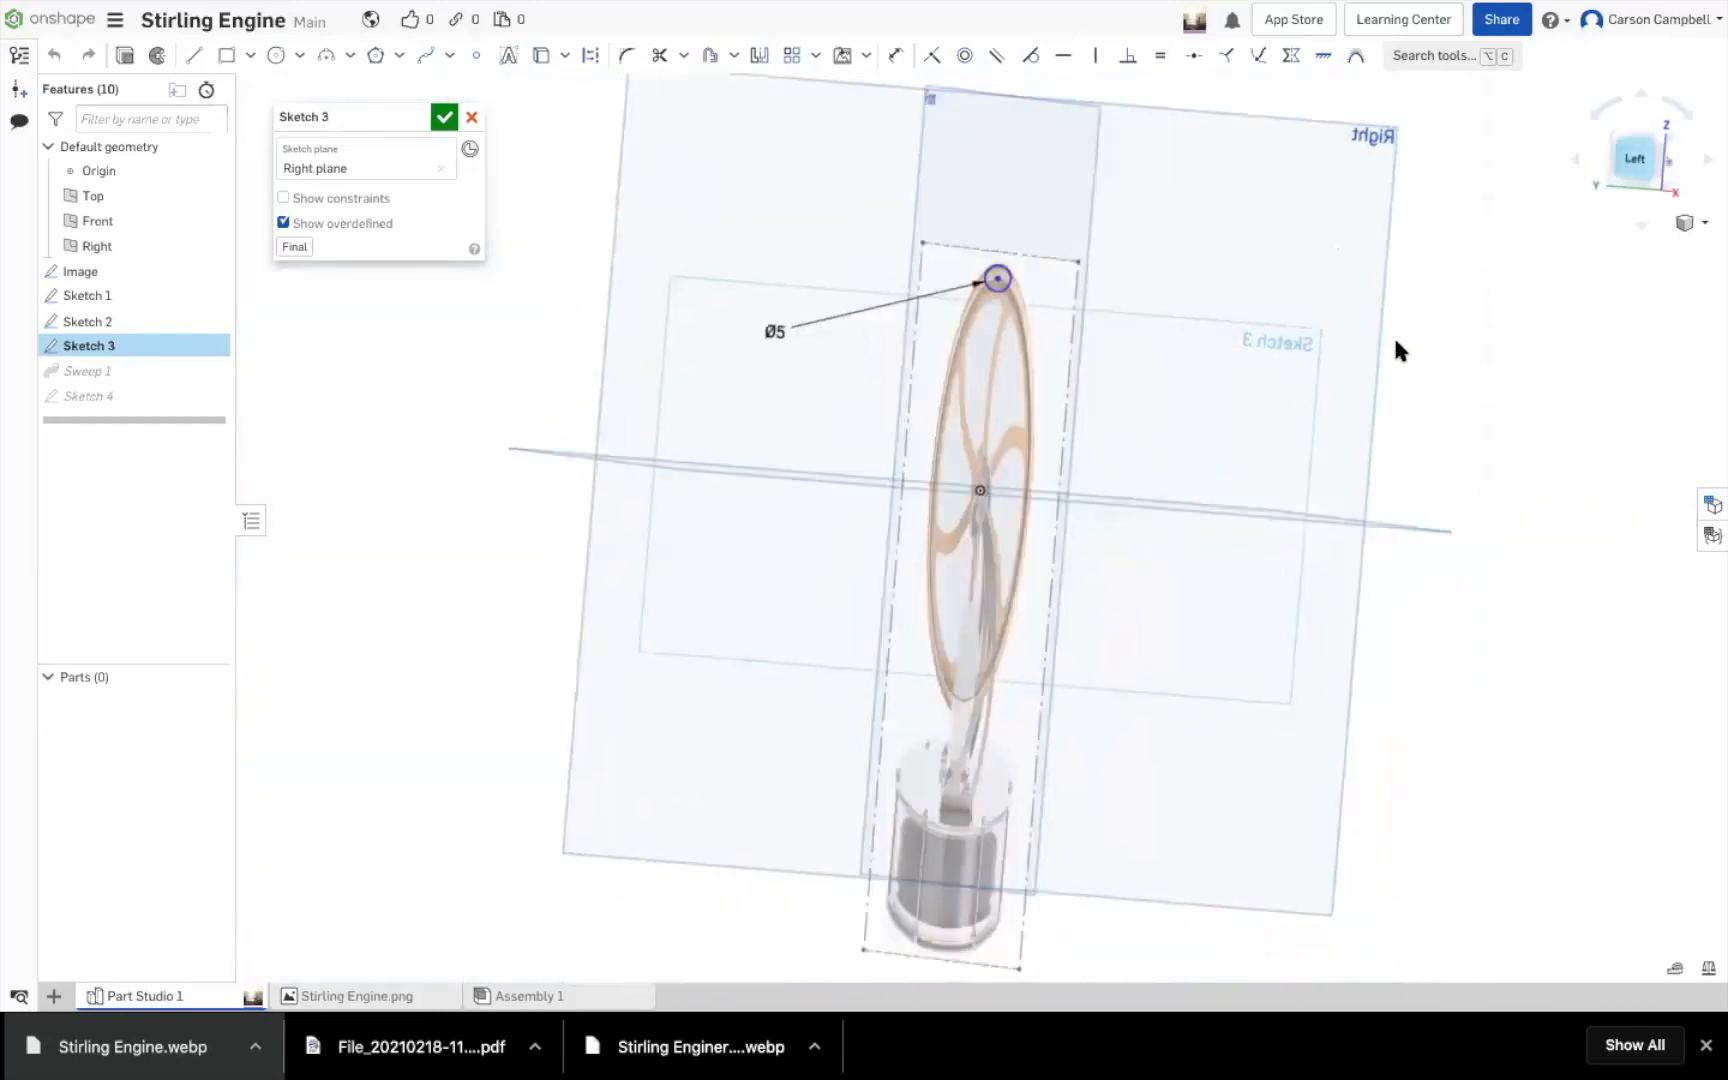
right_drag(1386, 383, 1524, 382)
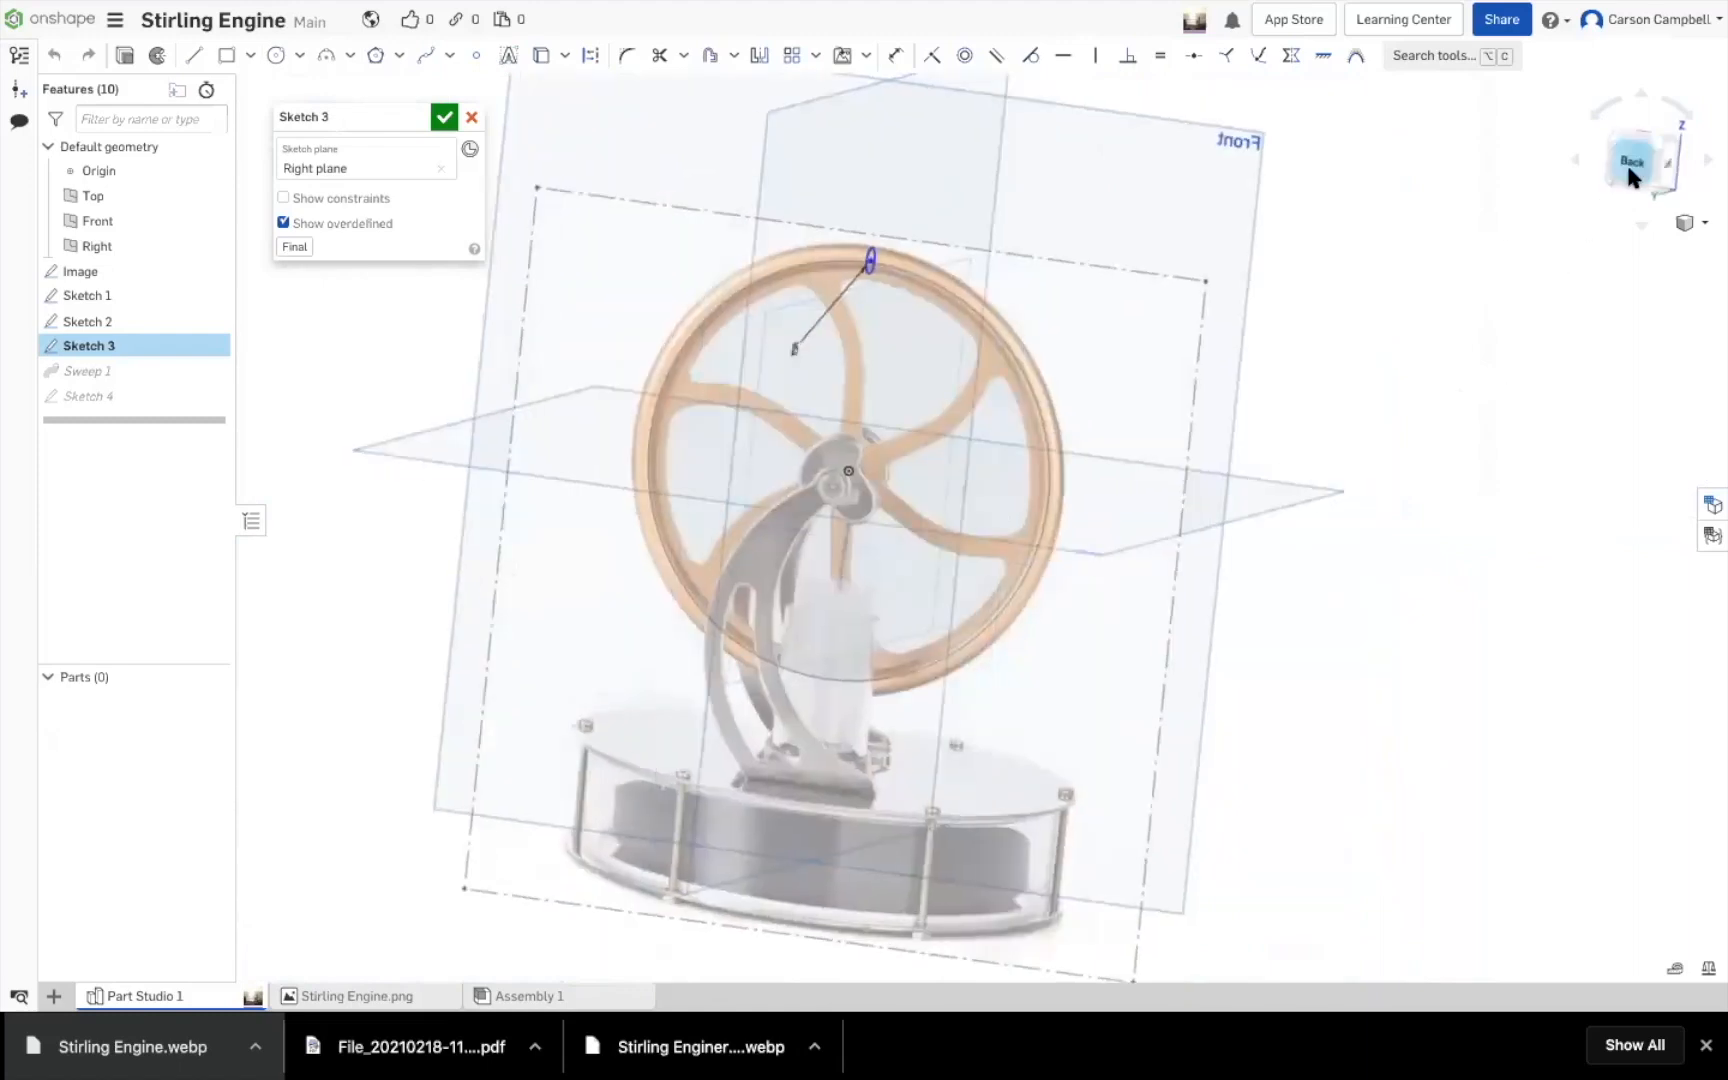
click(1630, 172)
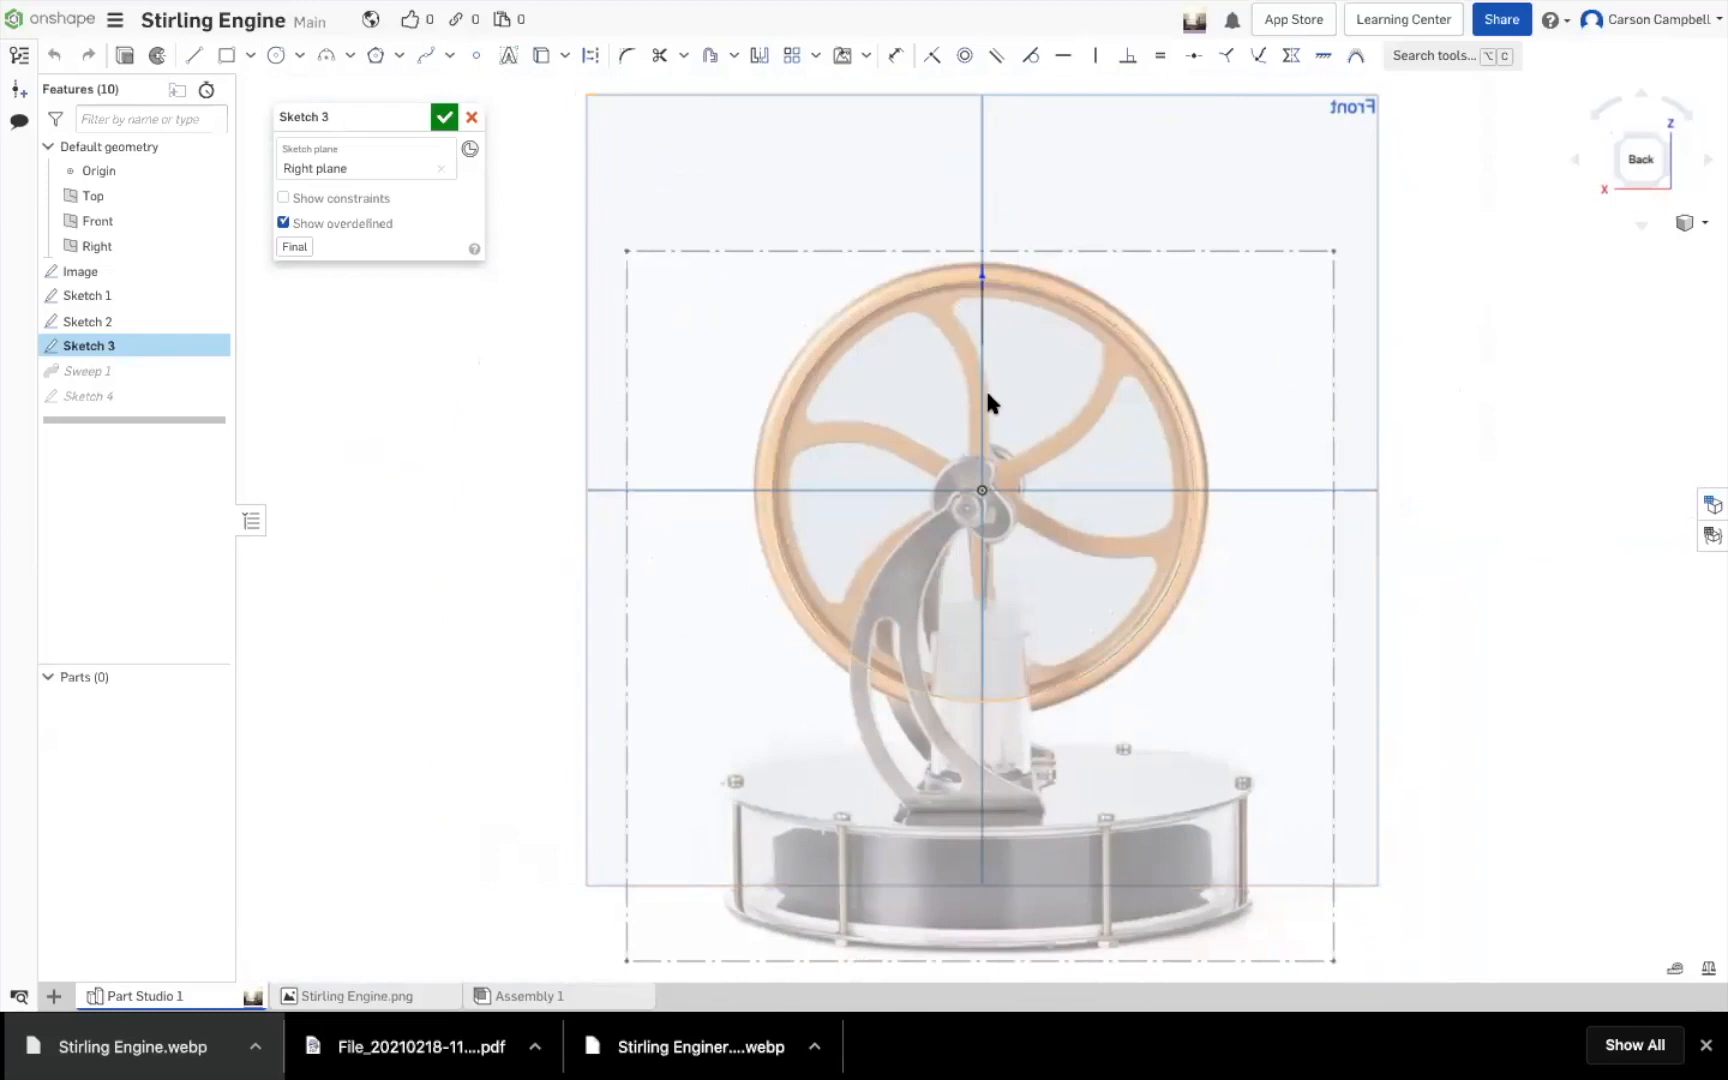
scroll(988, 392, up, 3)
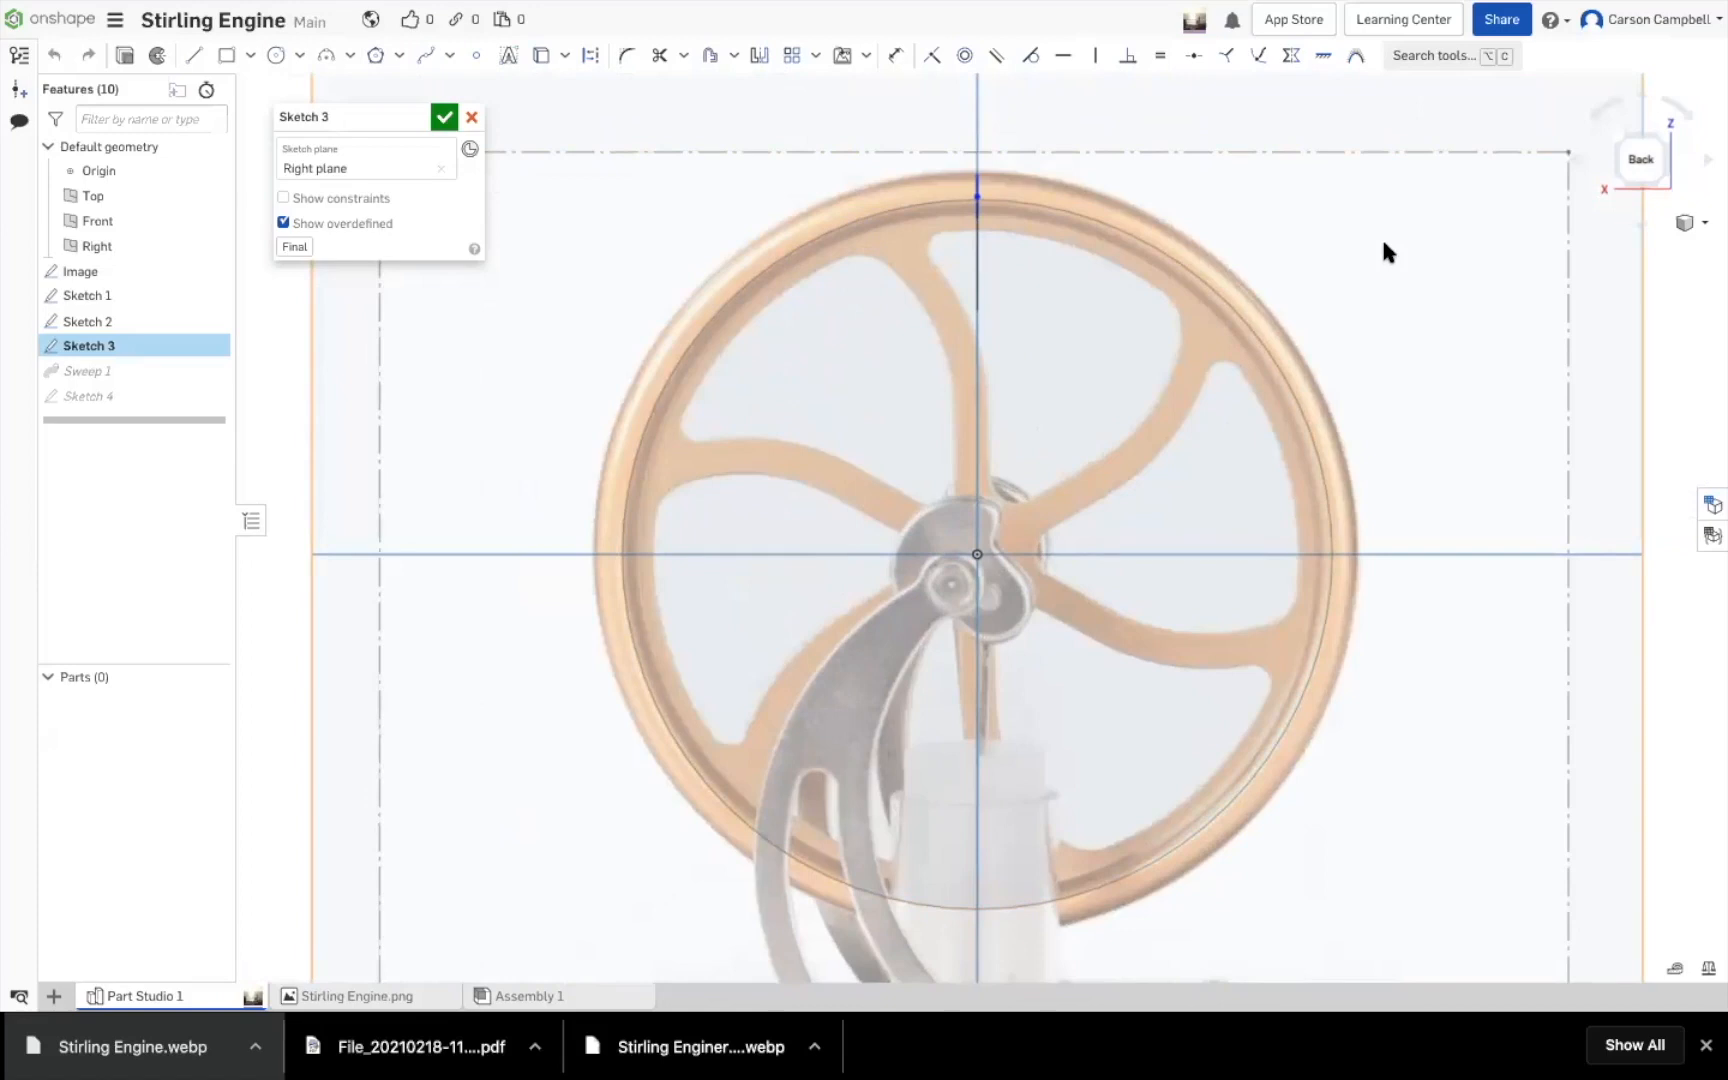
Open Sketch 4 for editing and delete all of its spoke cutouts, circles and dimensions
double_click(86, 395)
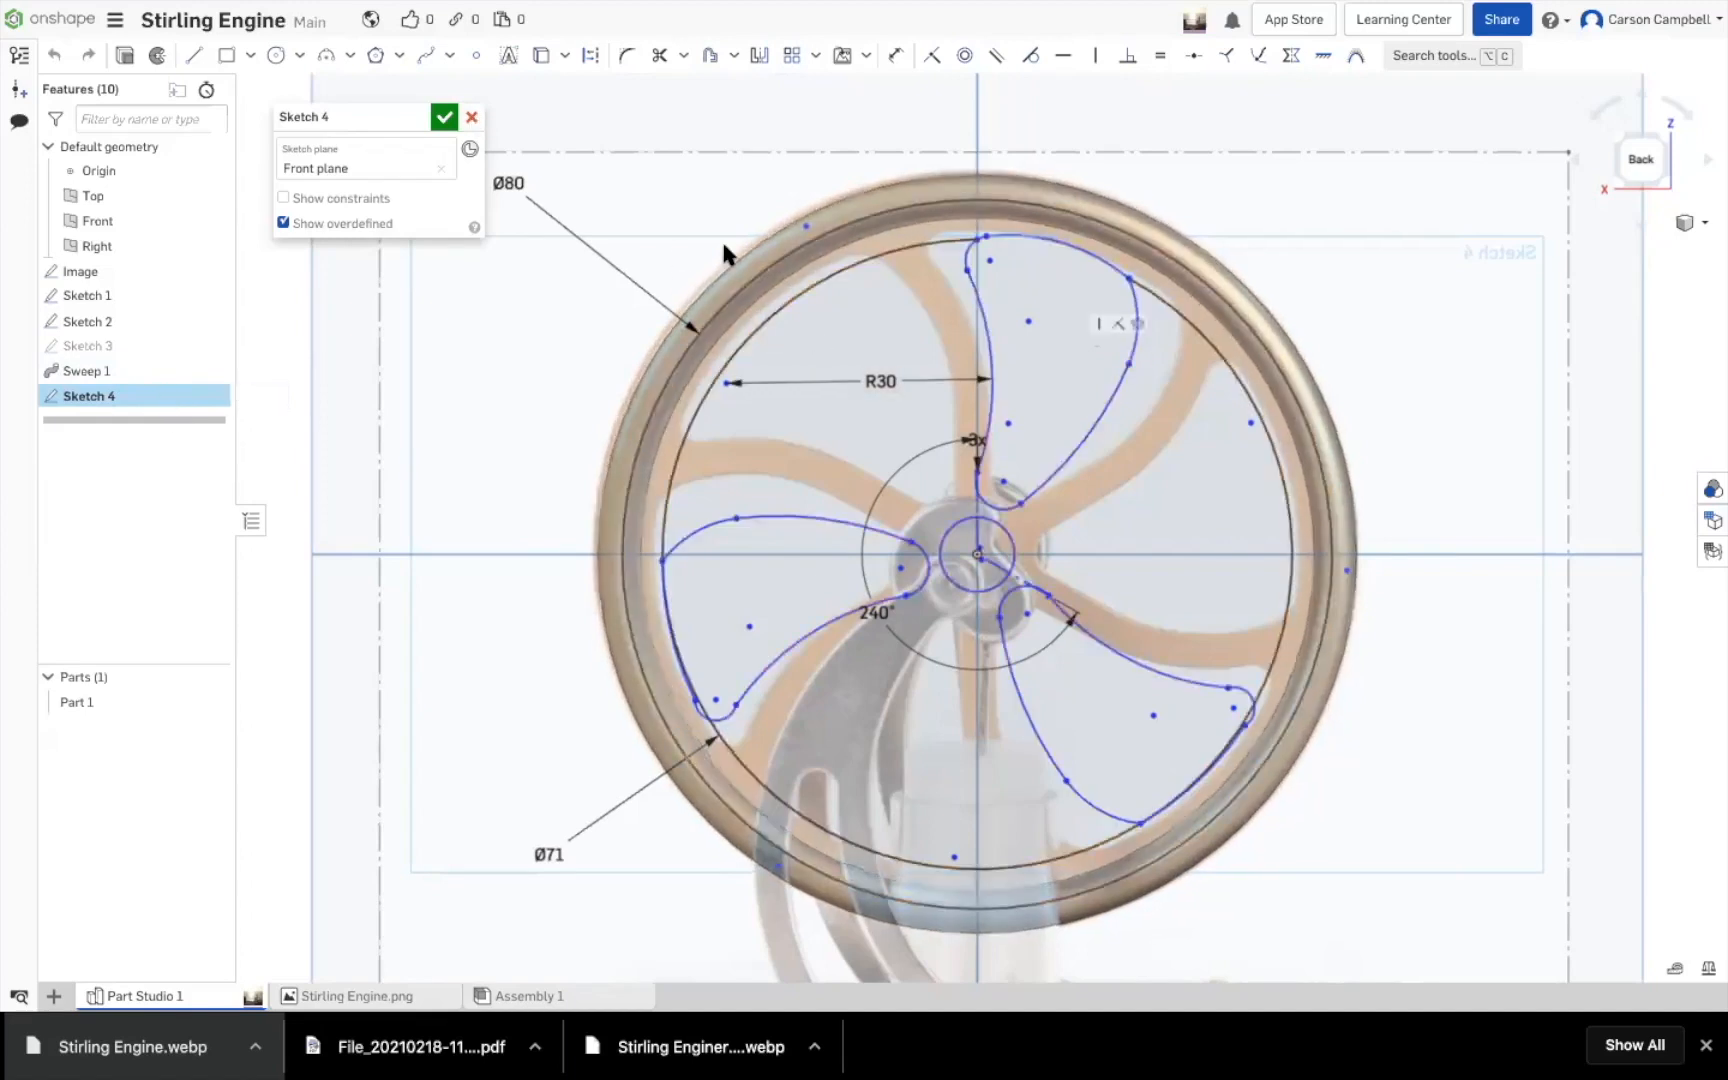
mouse_move(632, 193)
mouse_down()
mouse_move(1261, 752)
mouse_move(1262, 838)
mouse_up()
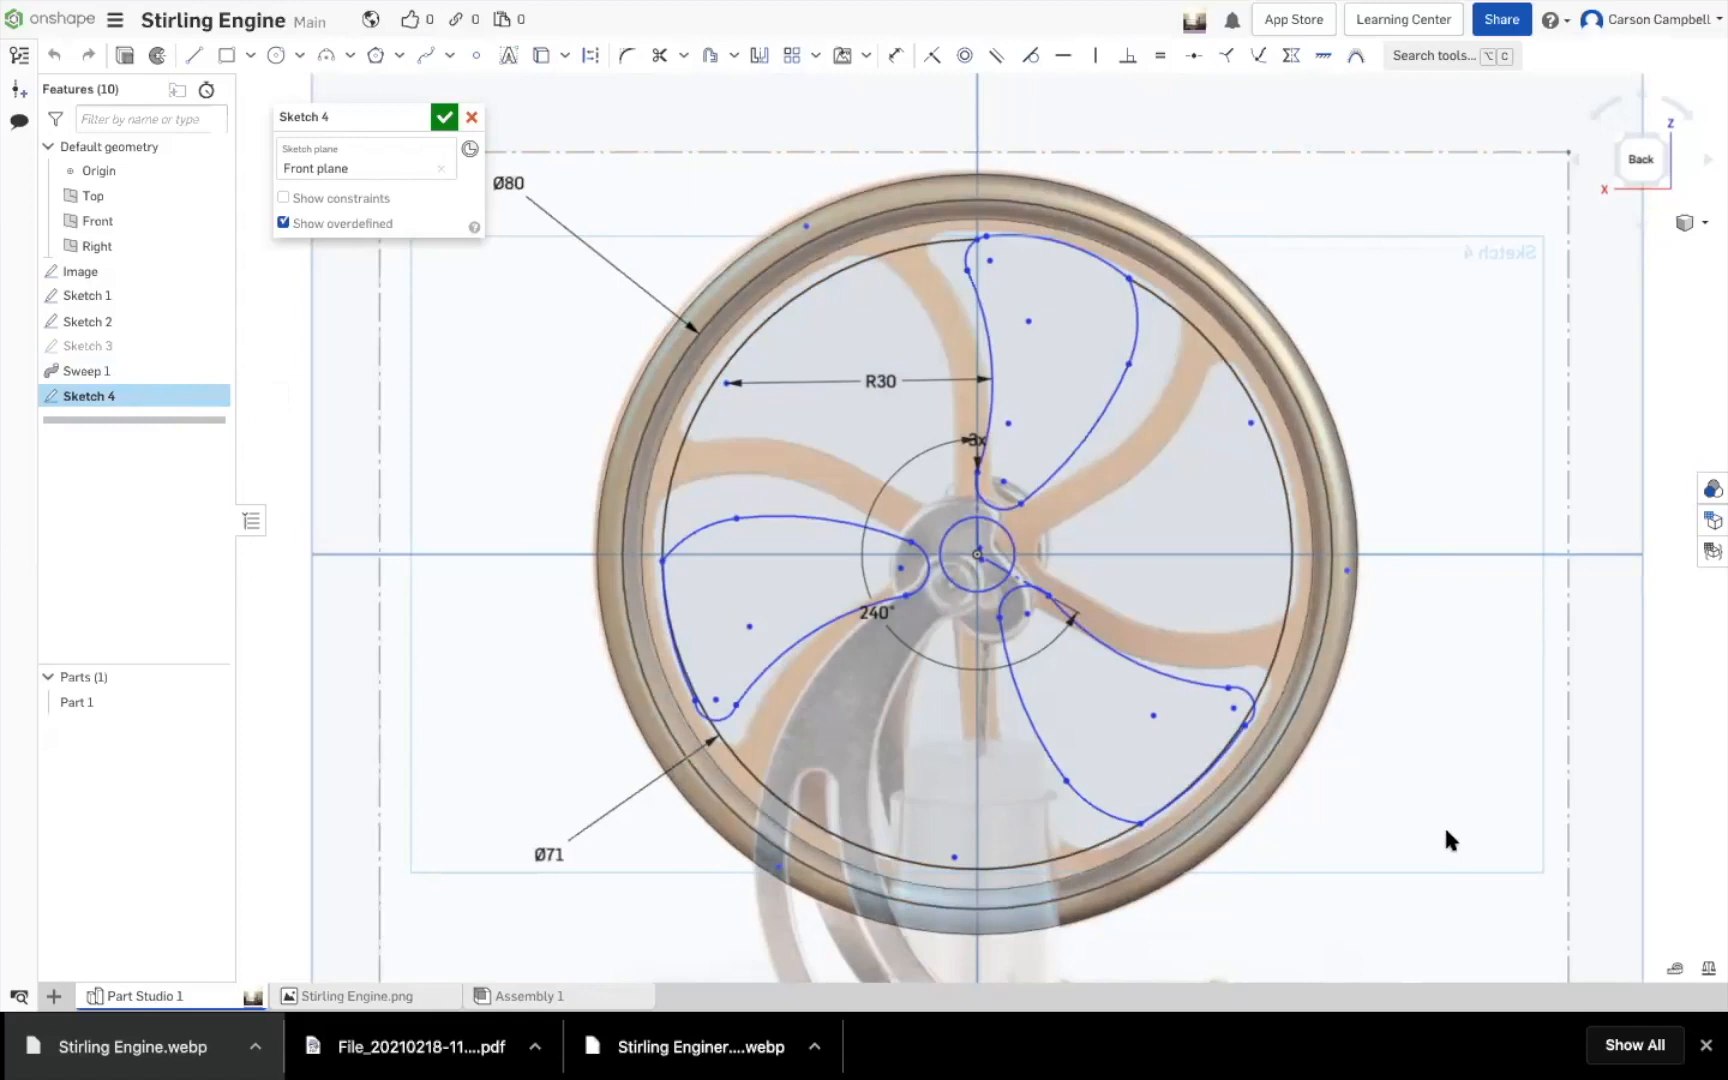
scroll(1424, 751, up, 2)
scroll(1415, 780, down, 6)
mouse_move(1407, 807)
mouse_down()
mouse_move(932, 413)
mouse_move(935, 430)
mouse_up()
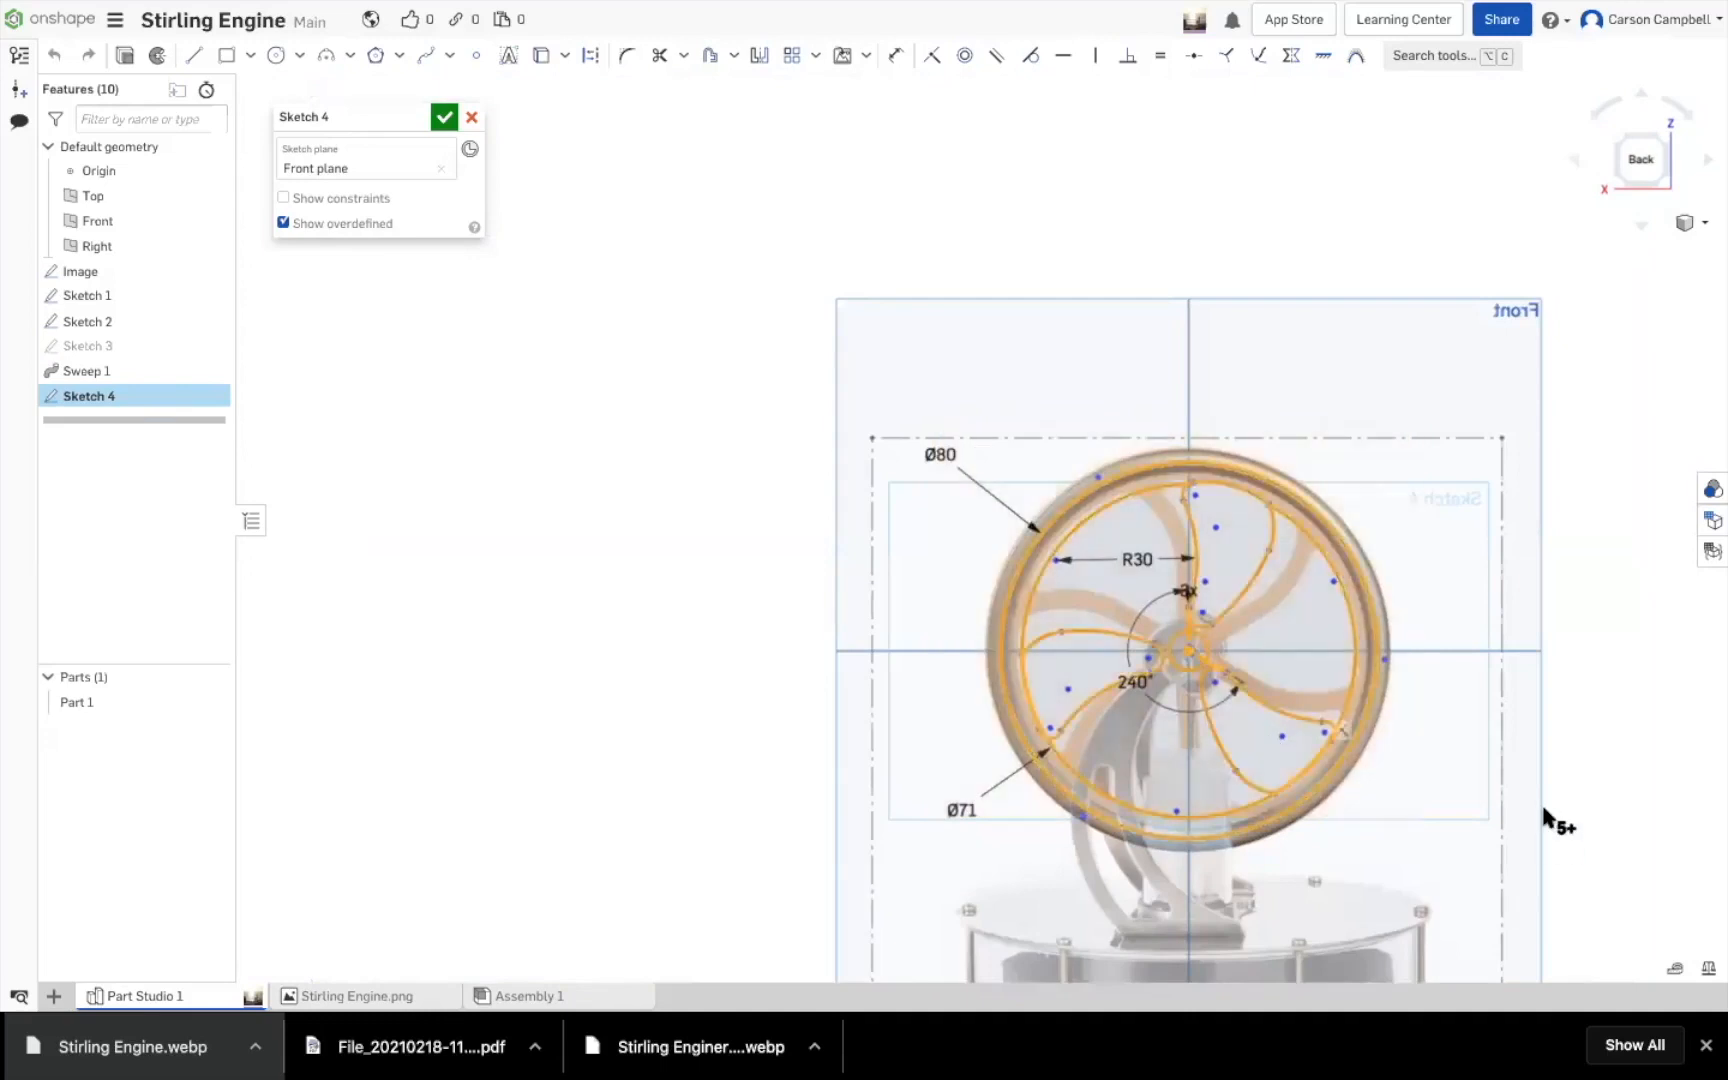
scroll(1542, 807, up, 1)
click(1641, 768)
mouse_move(1400, 862)
mouse_down()
mouse_move(1011, 576)
mouse_move(927, 424)
mouse_up()
key(Delete)
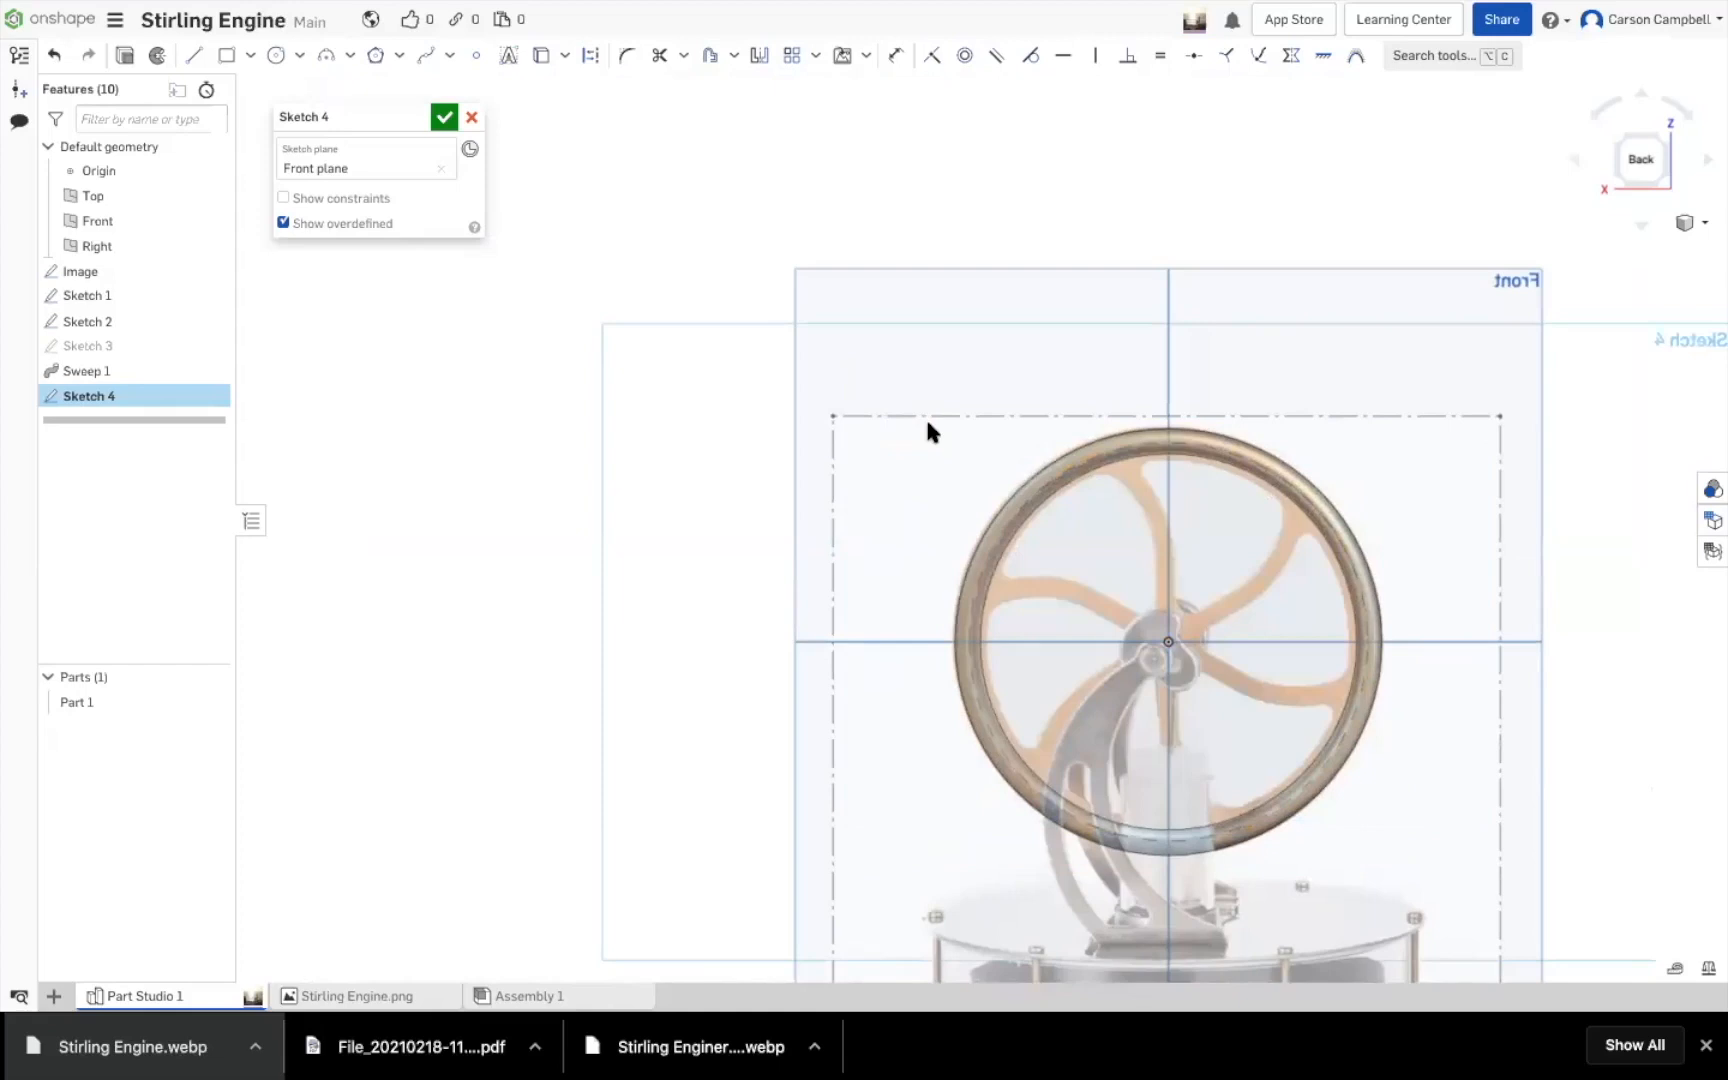
key(f)
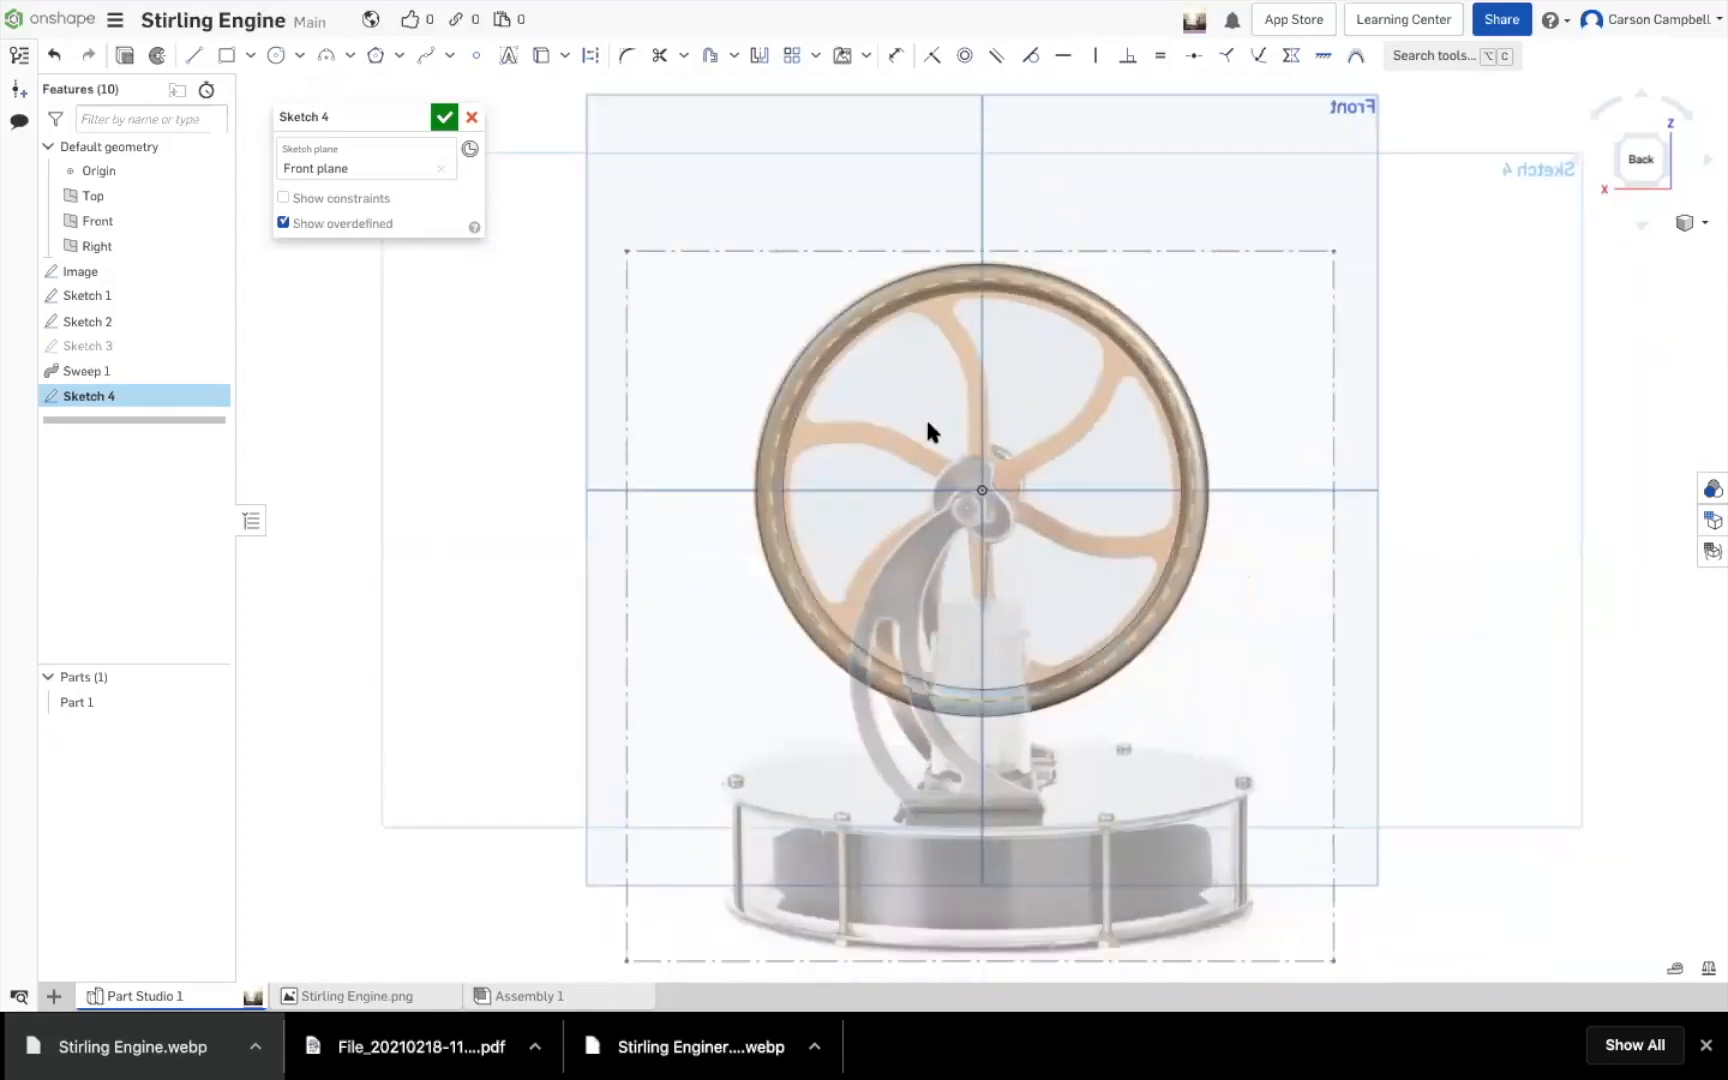
Hide the default planes and examine how the flywheel rim lines up with the reference image from the side and back
key(p)
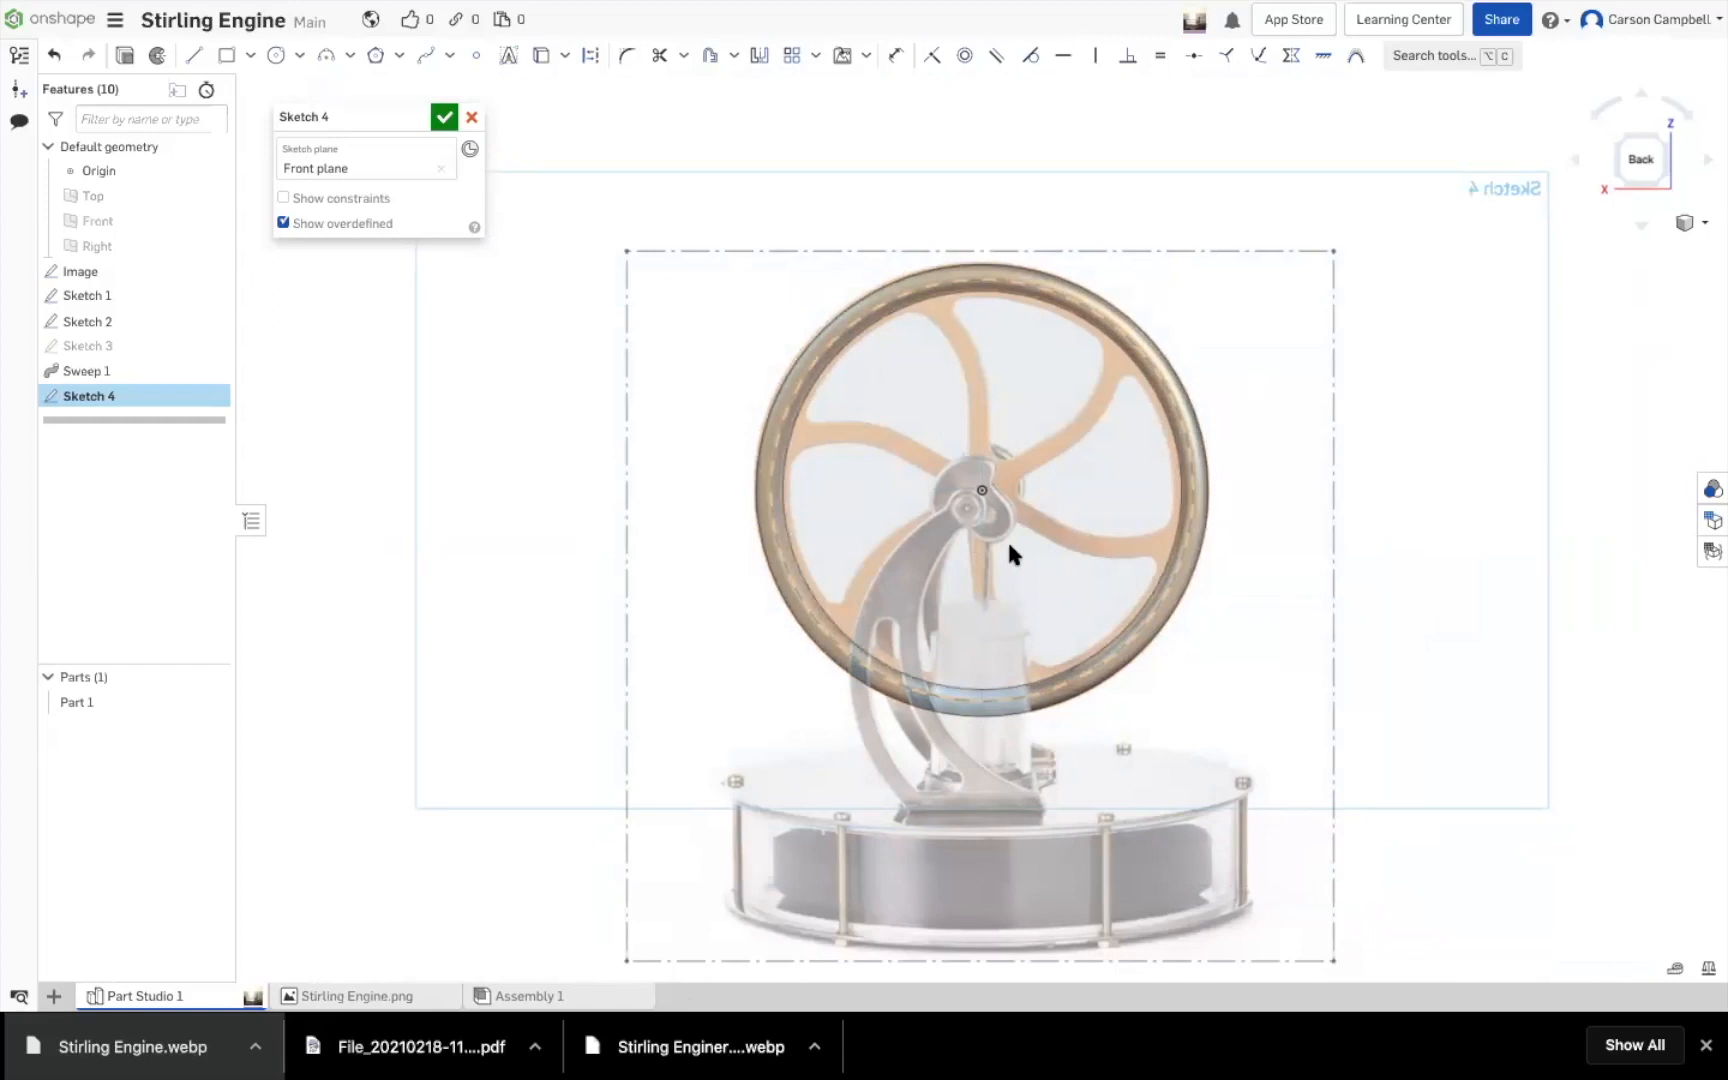
right_drag(1498, 404, 1369, 411)
scroll(1369, 411, up, 2)
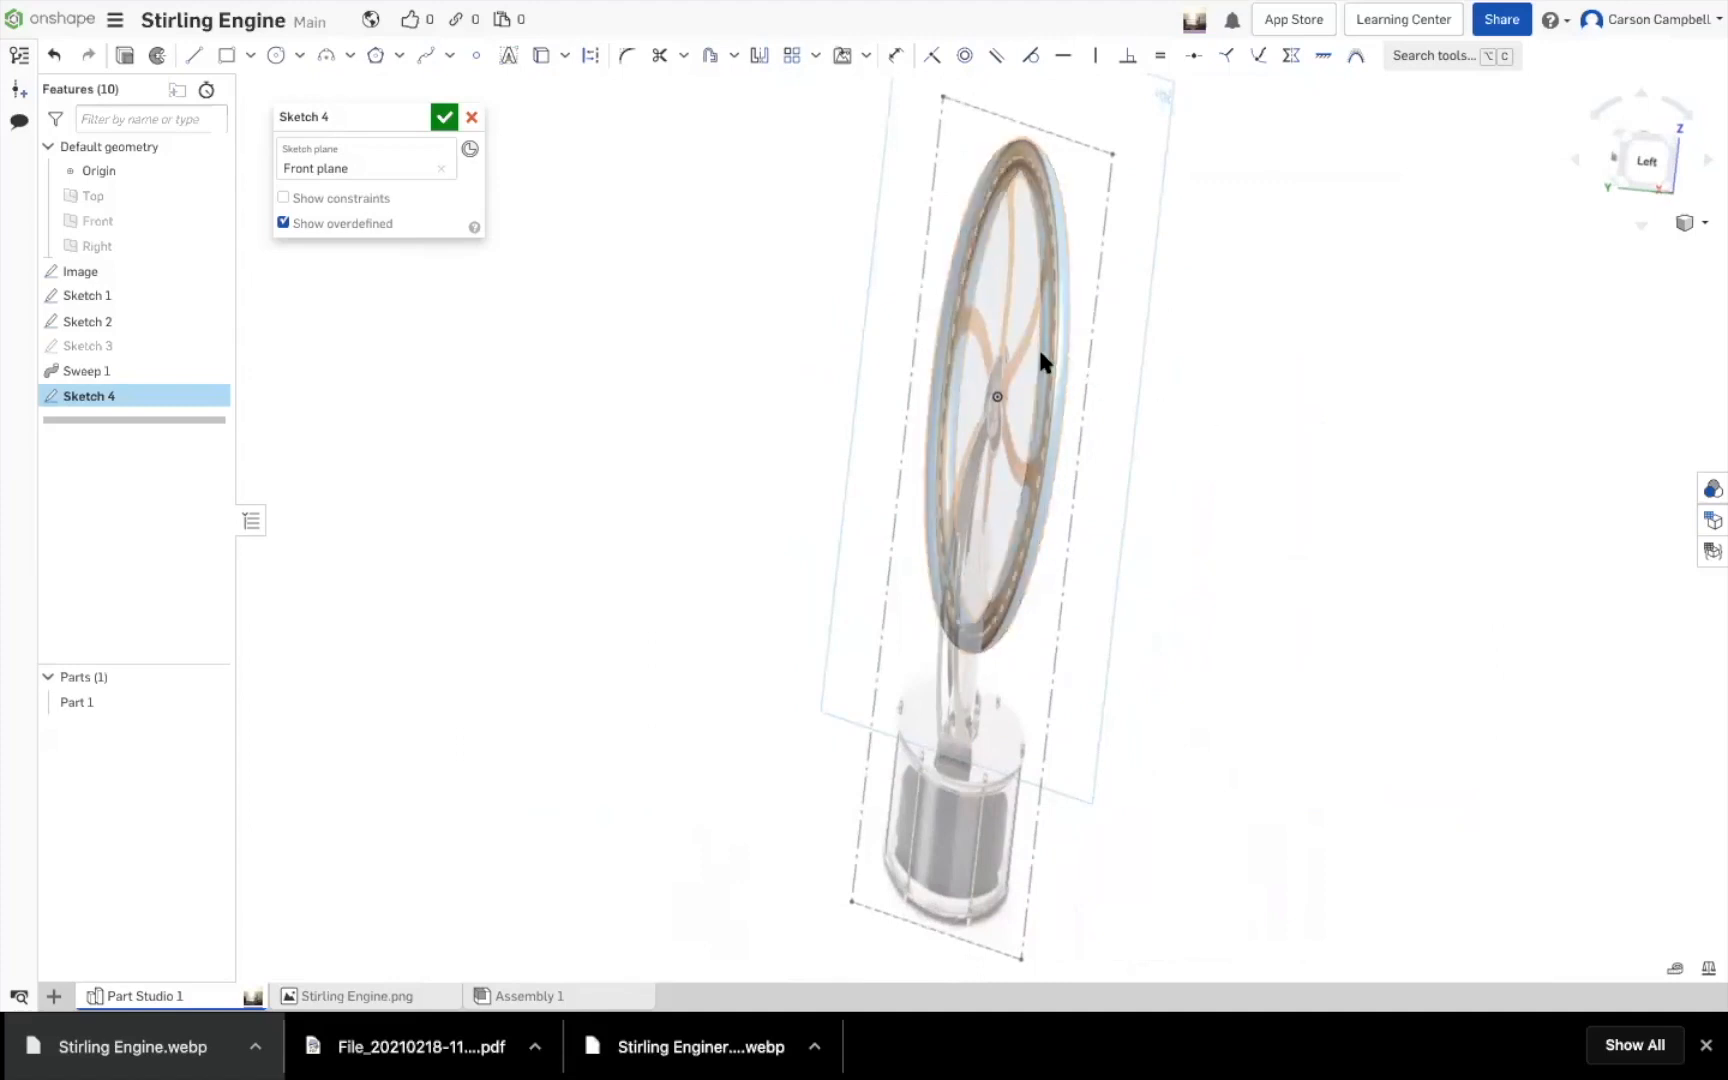
click(1036, 551)
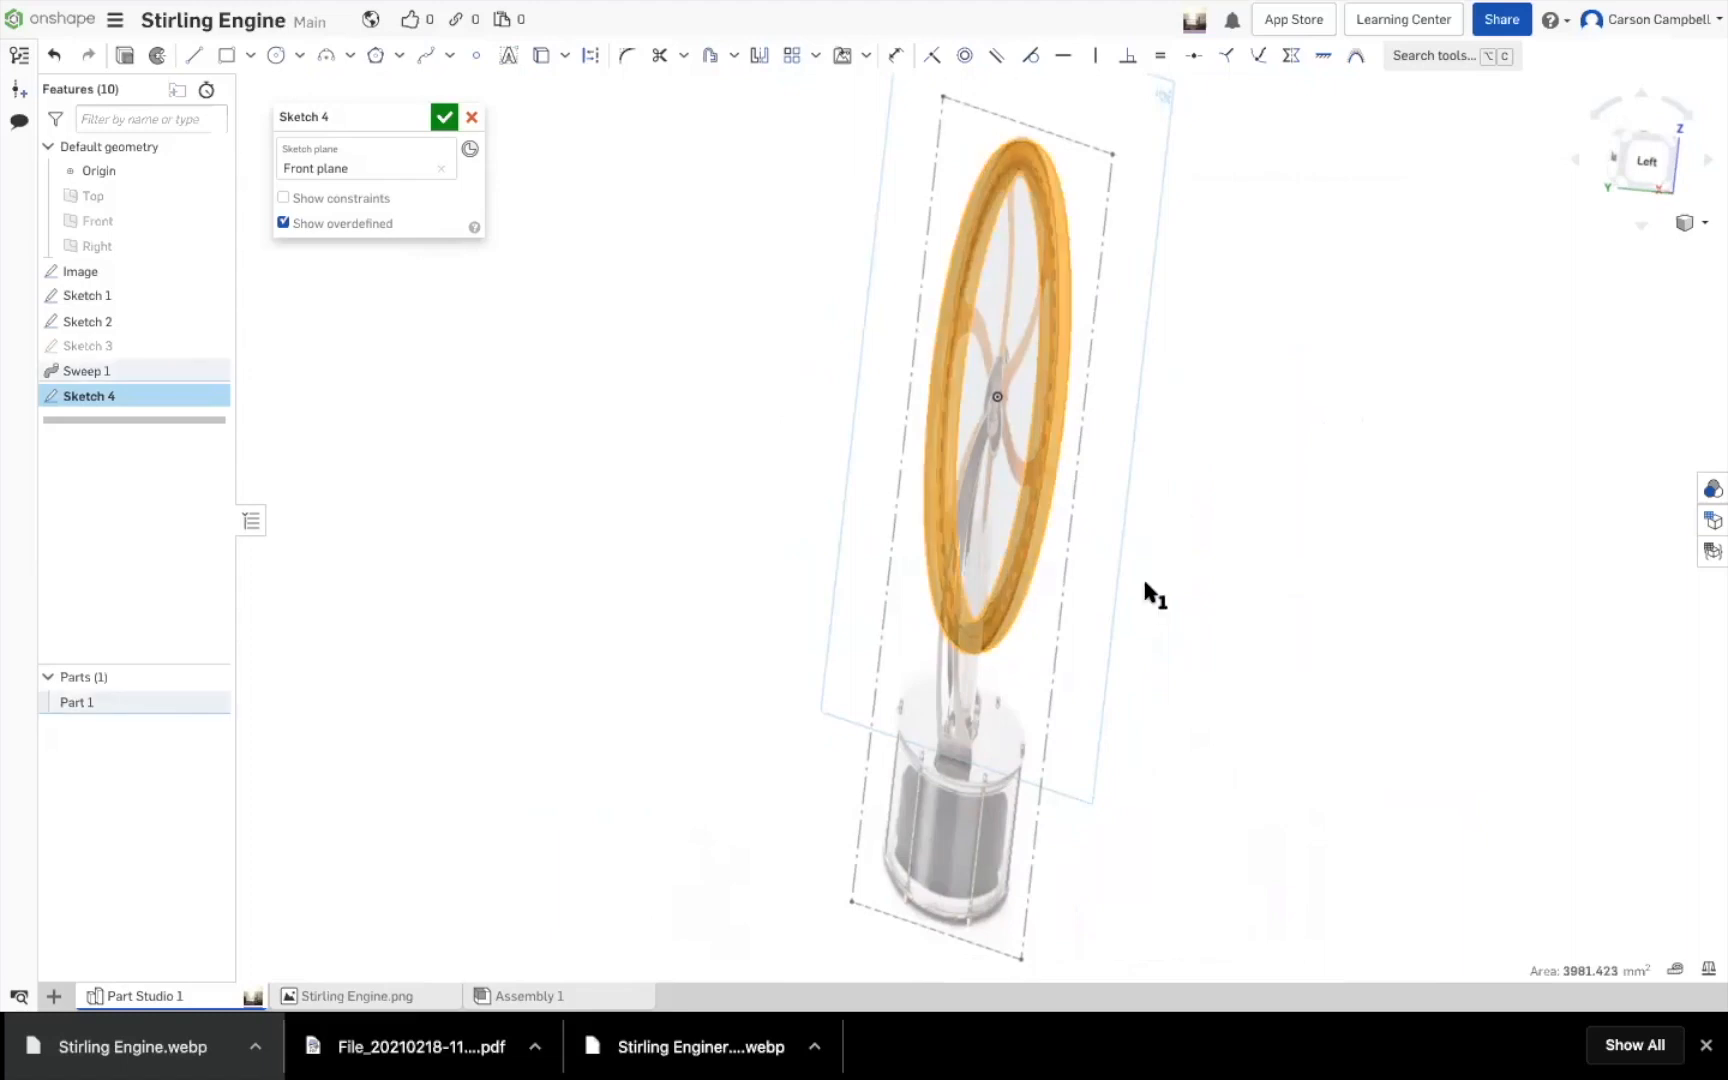
click(1221, 596)
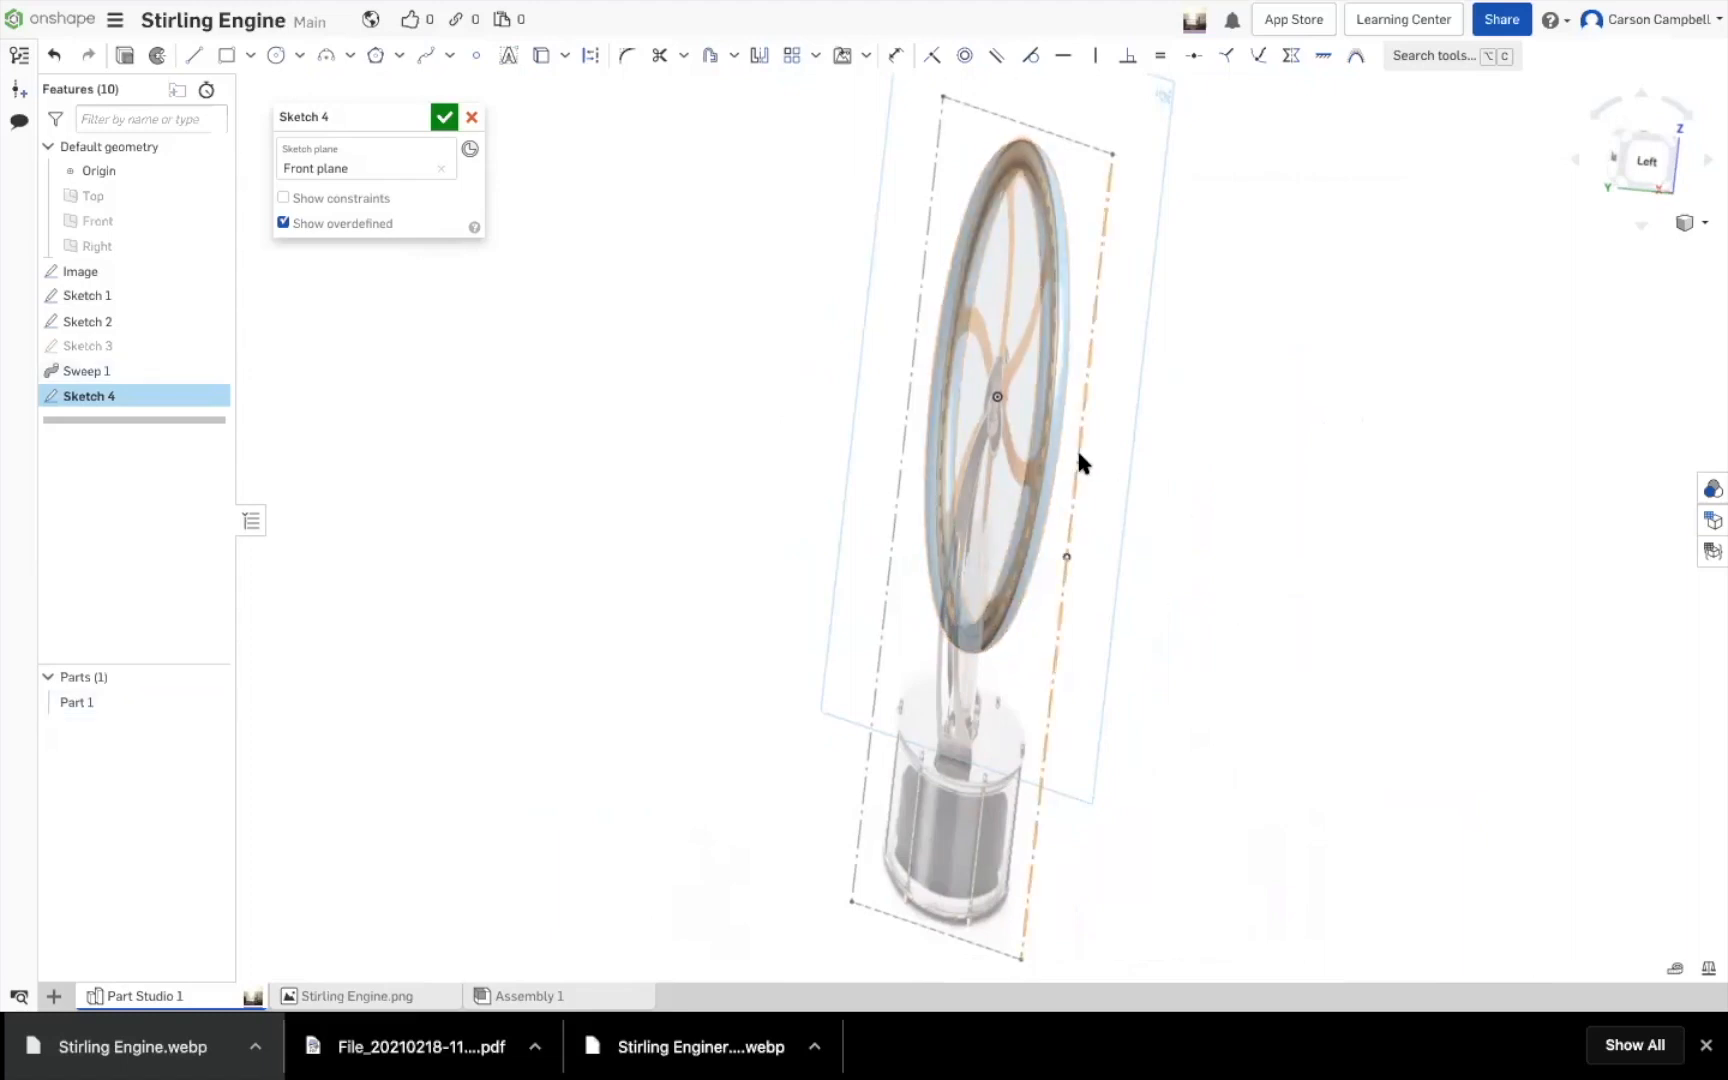
key(u)
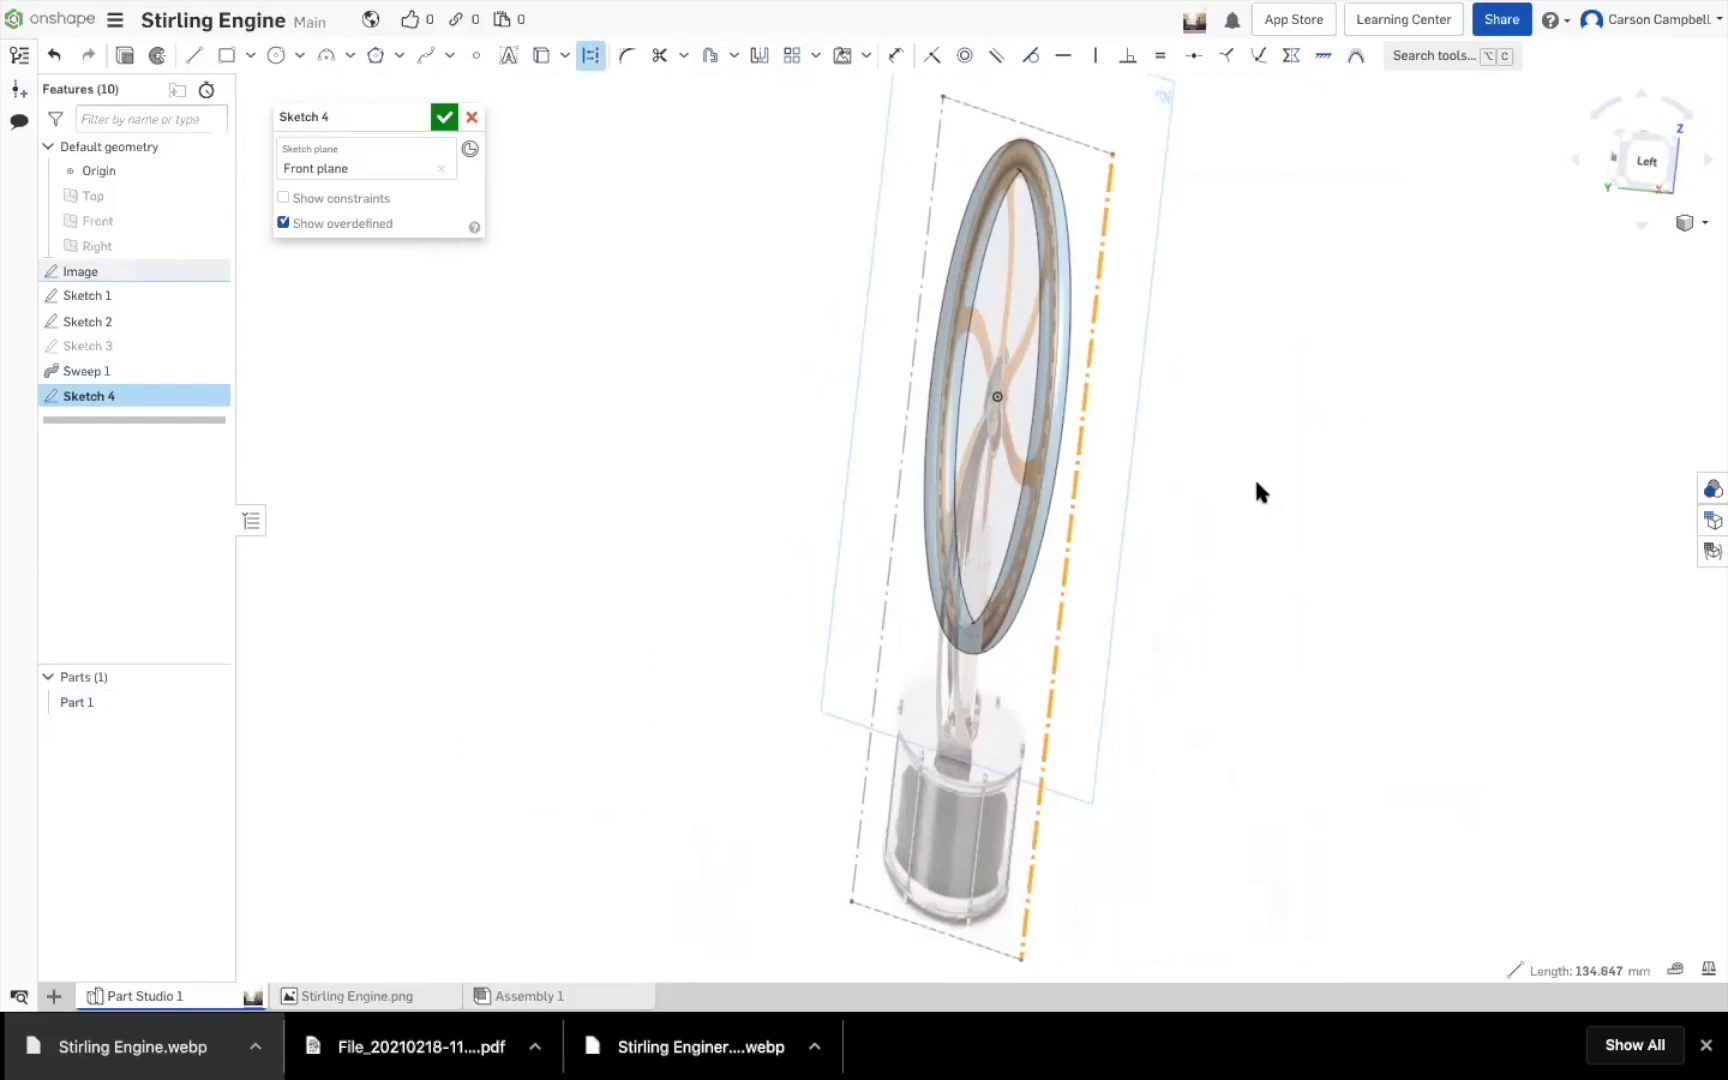
click(1163, 90)
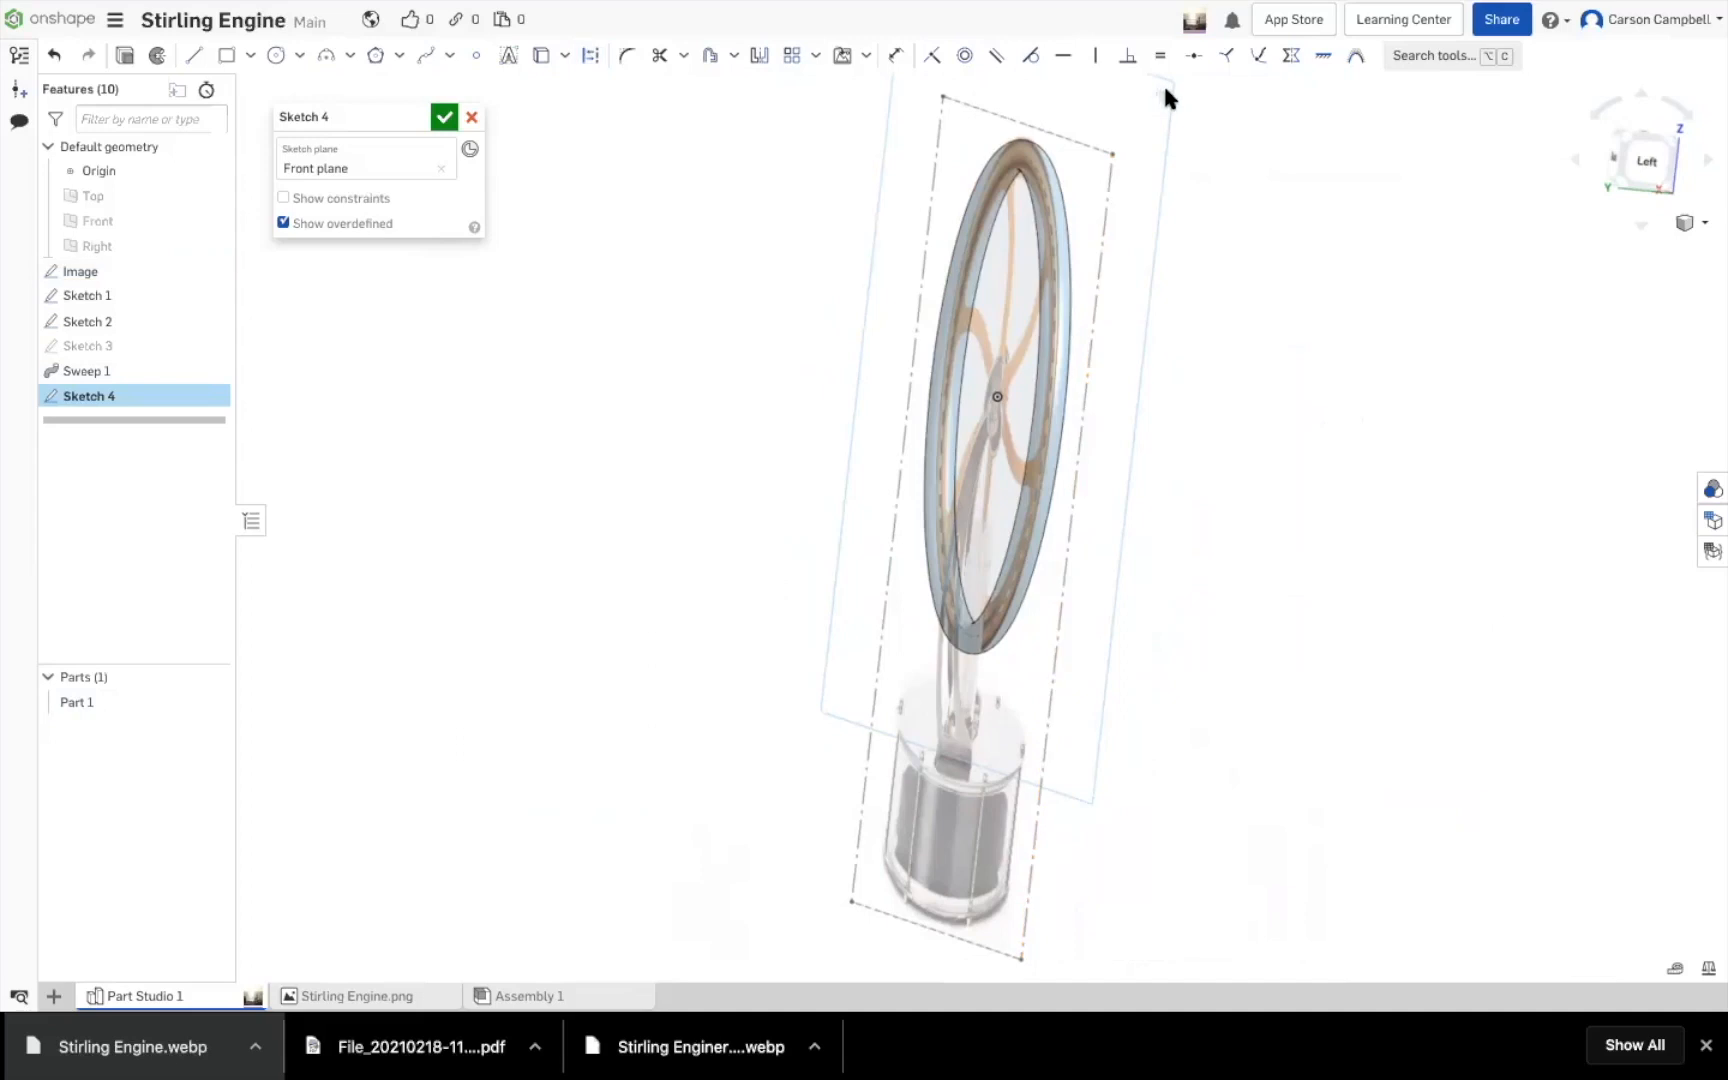
right_drag(1332, 324, 1390, 327)
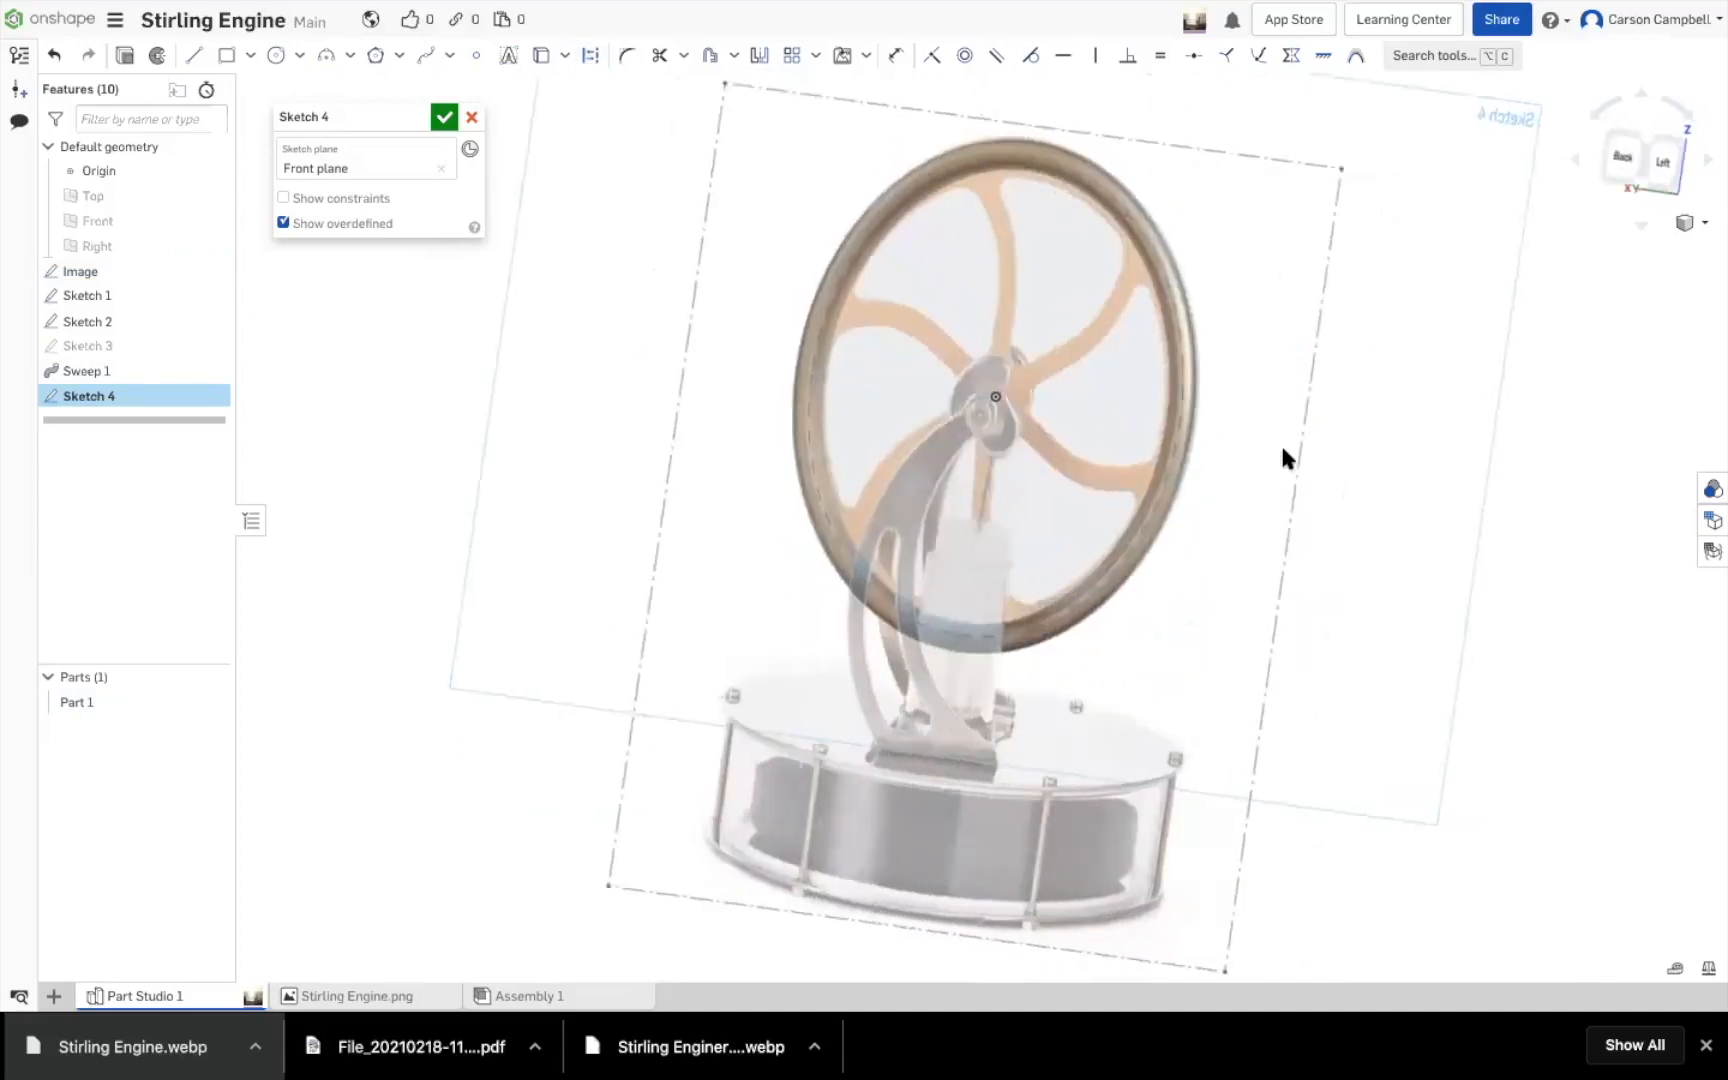
key(n)
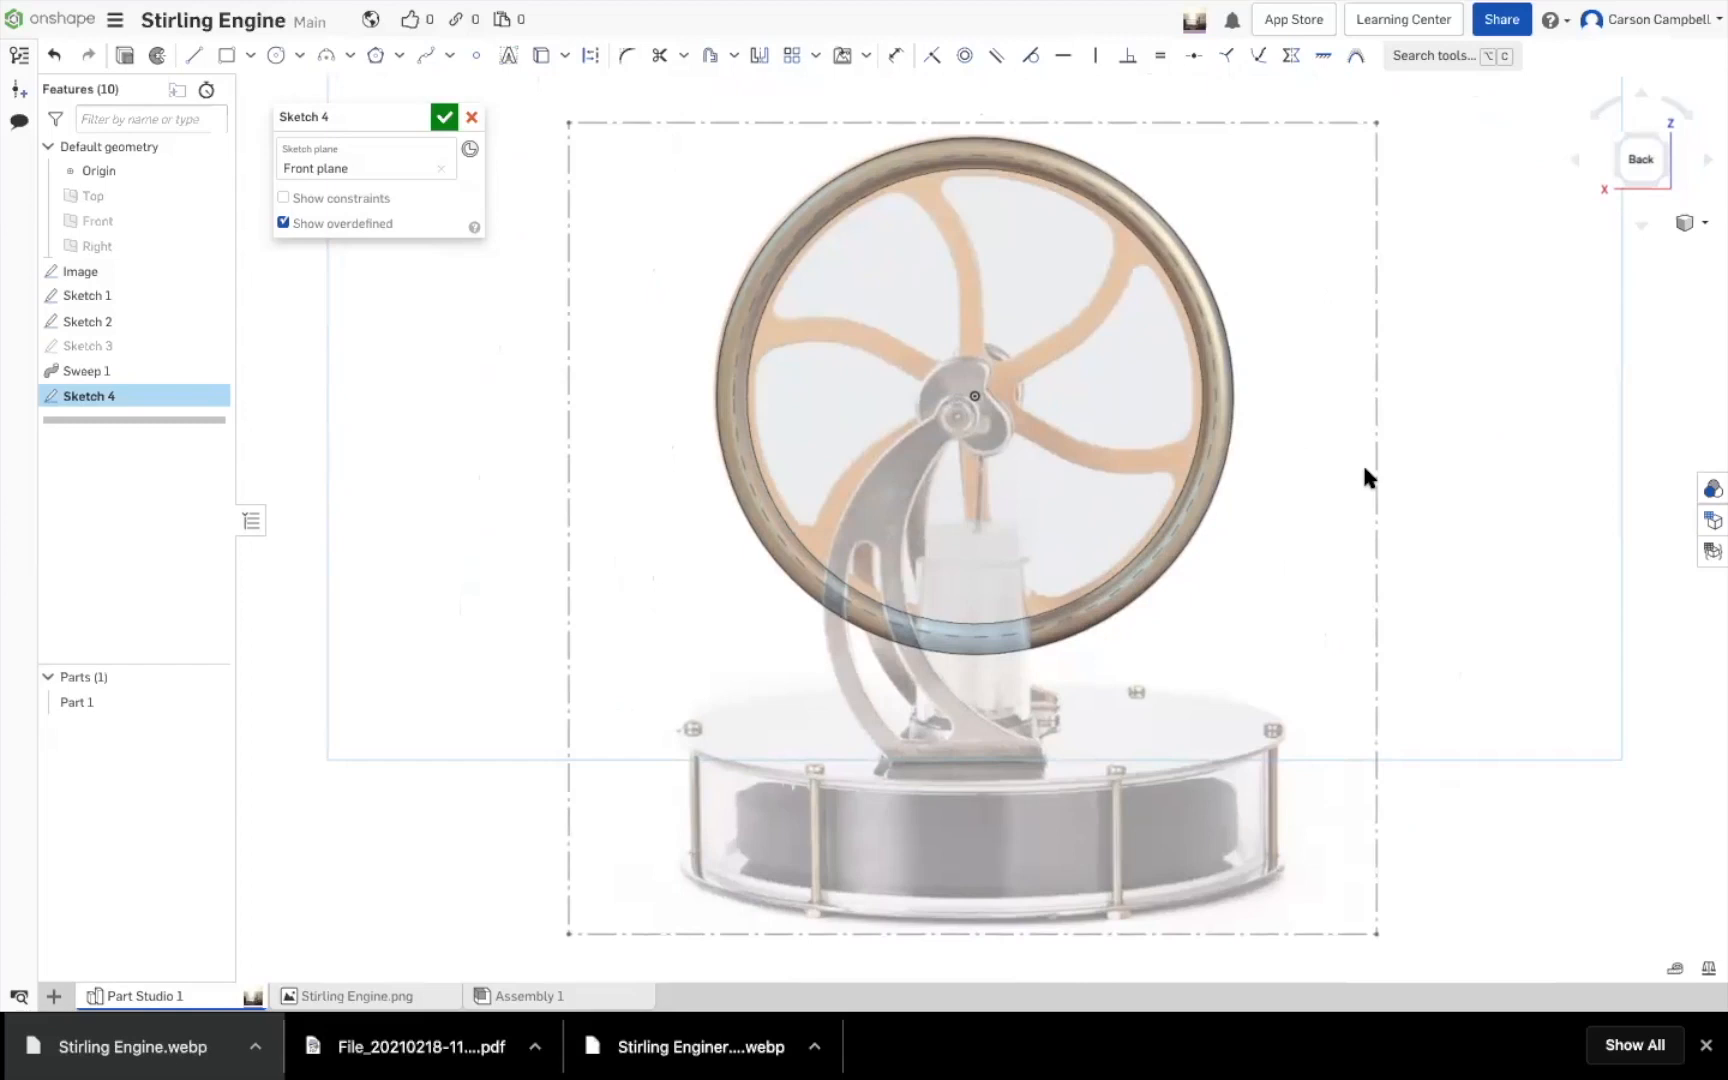
Hide the Image sketch and open Sketch 1 and Sketch 2 in turn to check their contents
click(210, 272)
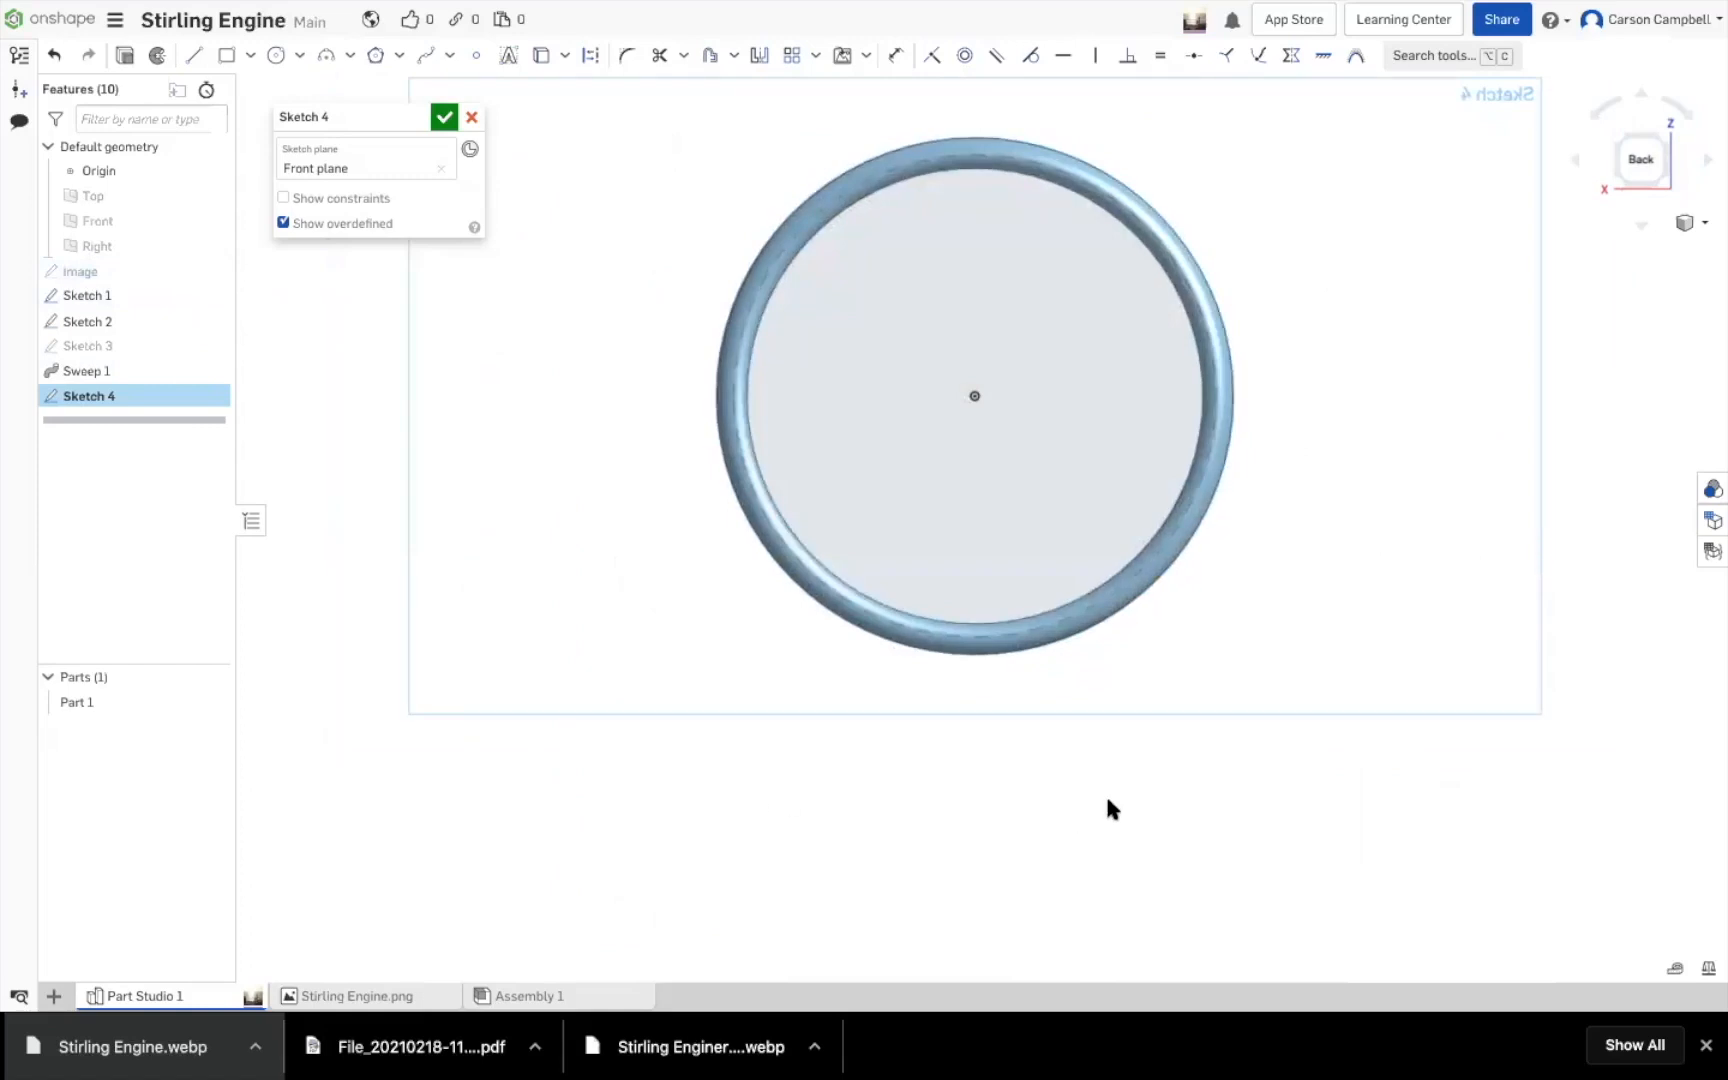
double_click(107, 293)
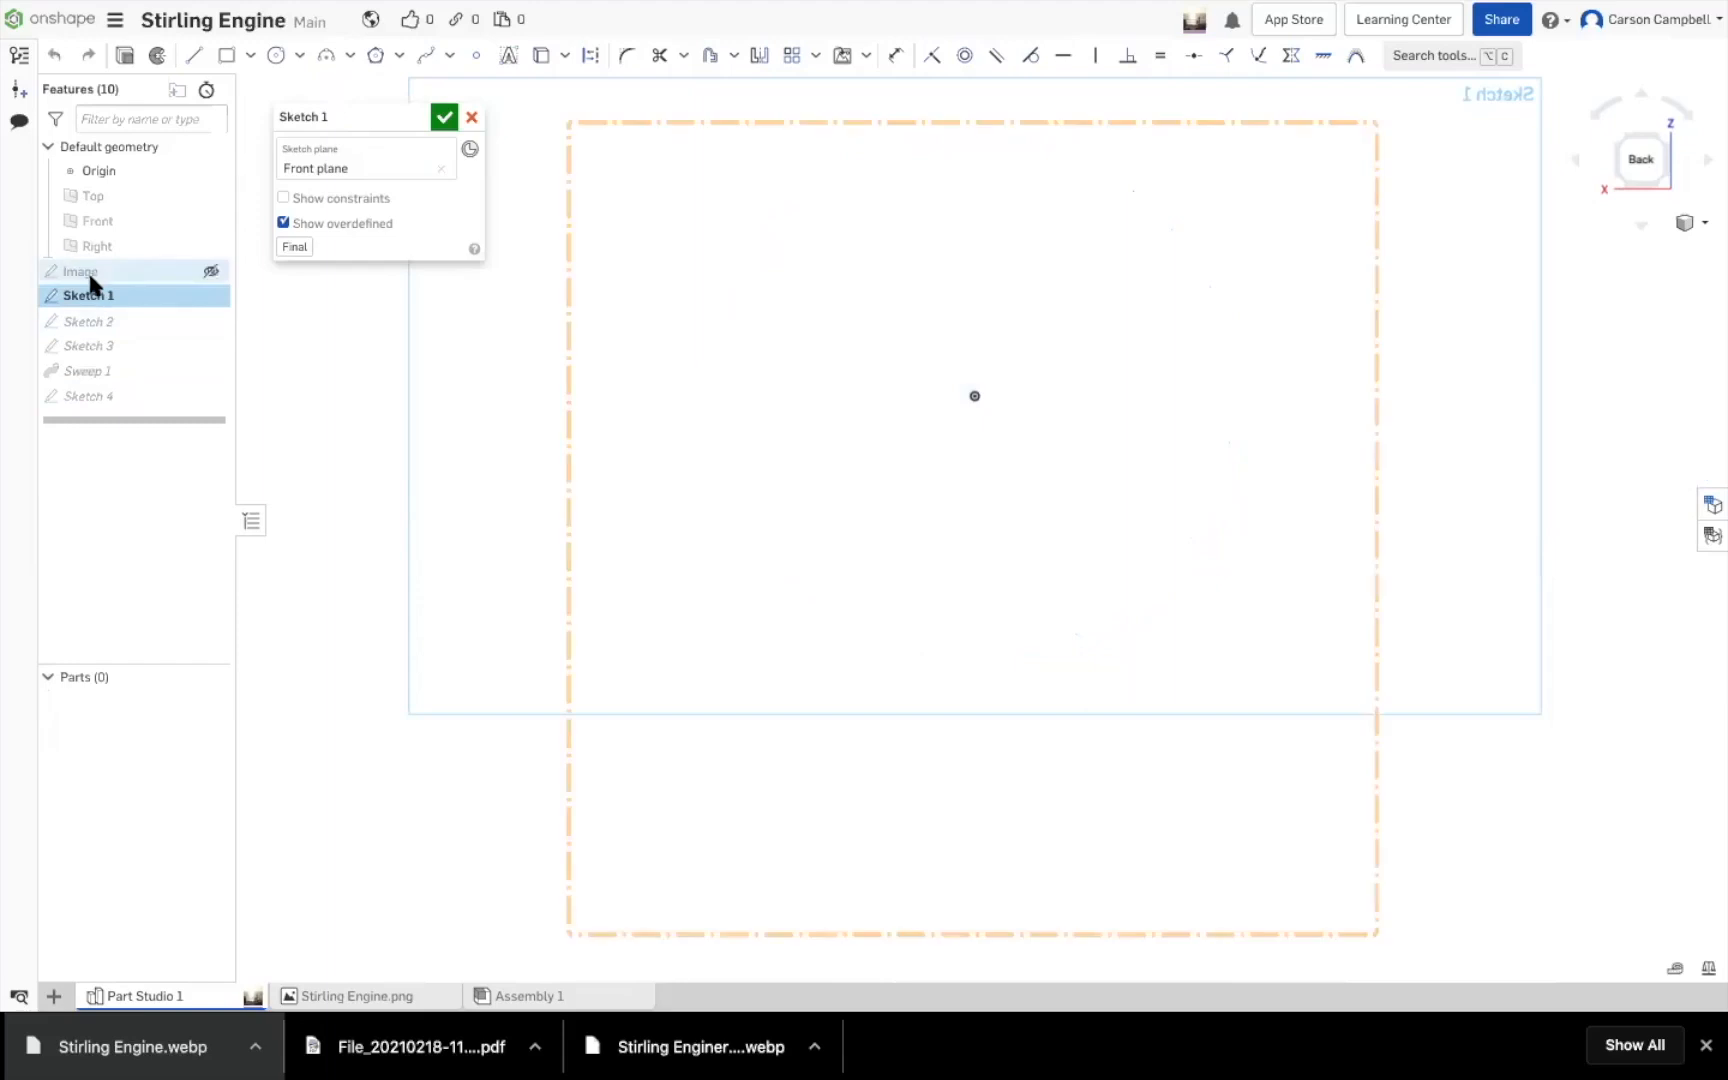
double_click(116, 319)
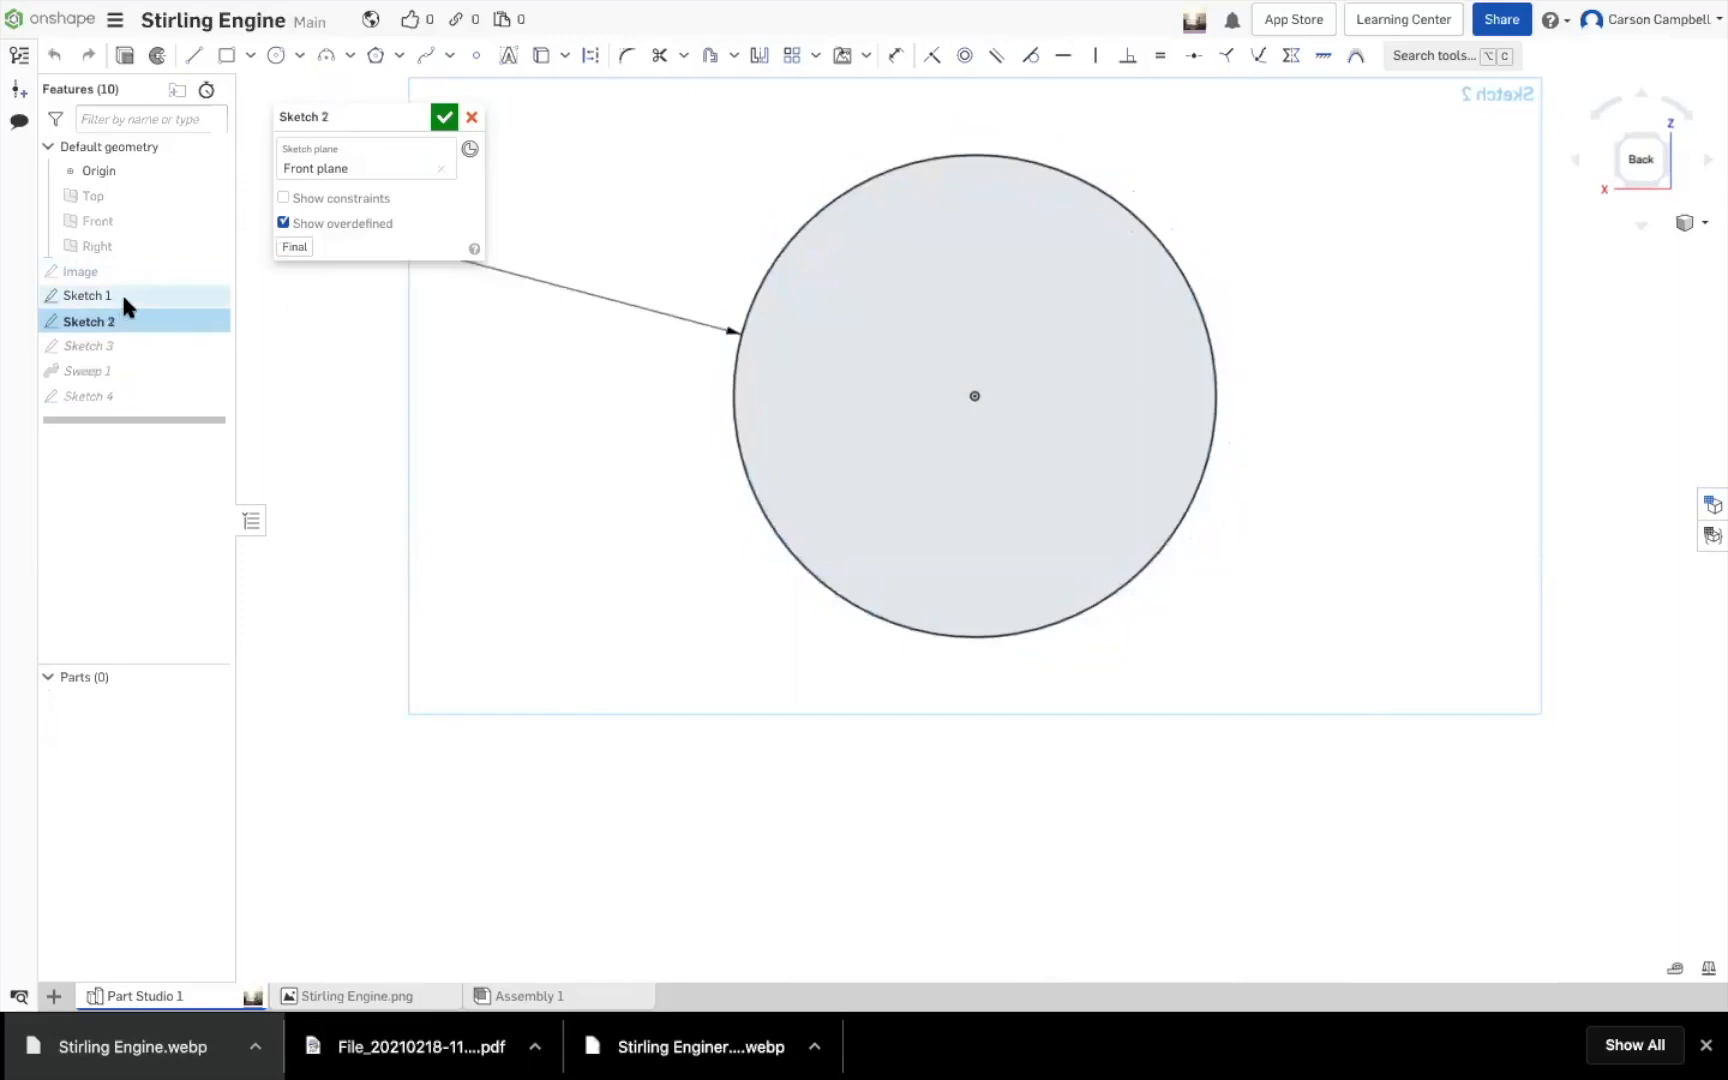
Recheck Sketch 1 for geometry, close it and delete it from the feature list
double_click(122, 292)
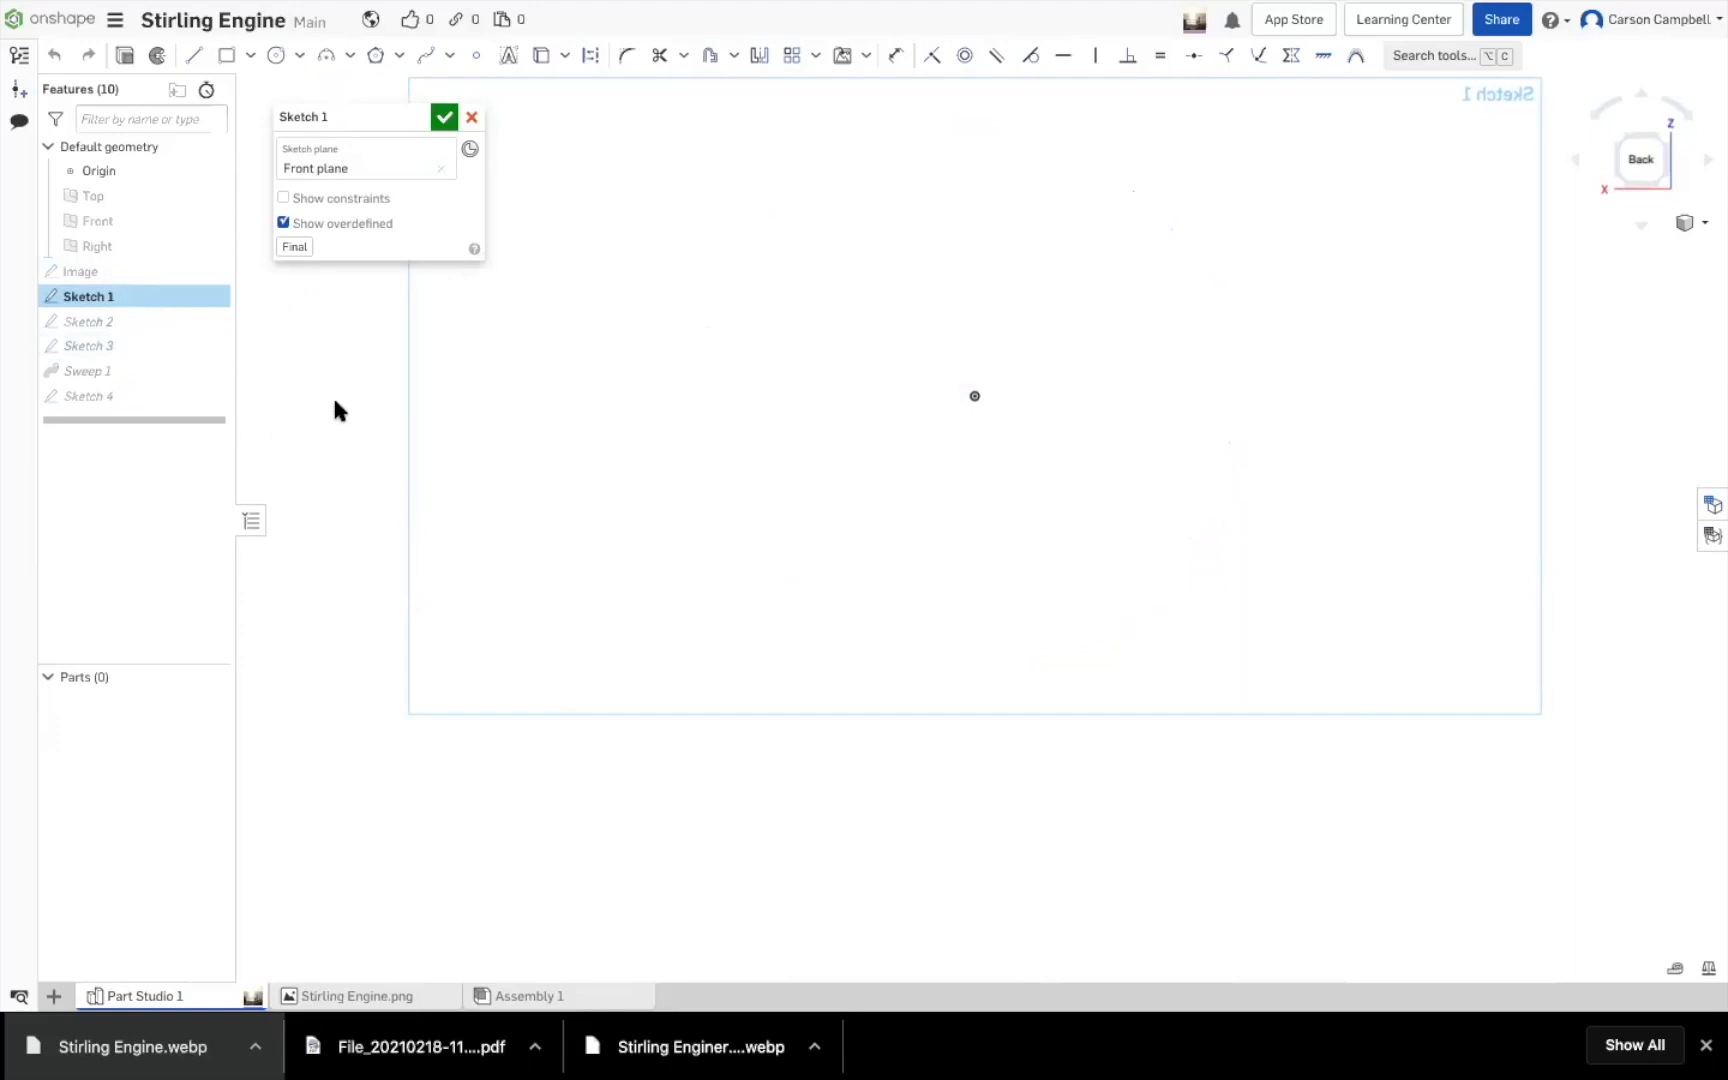
scroll(960, 730, down, 5)
scroll(1031, 882, down, 2)
scroll(1022, 848, up, 8)
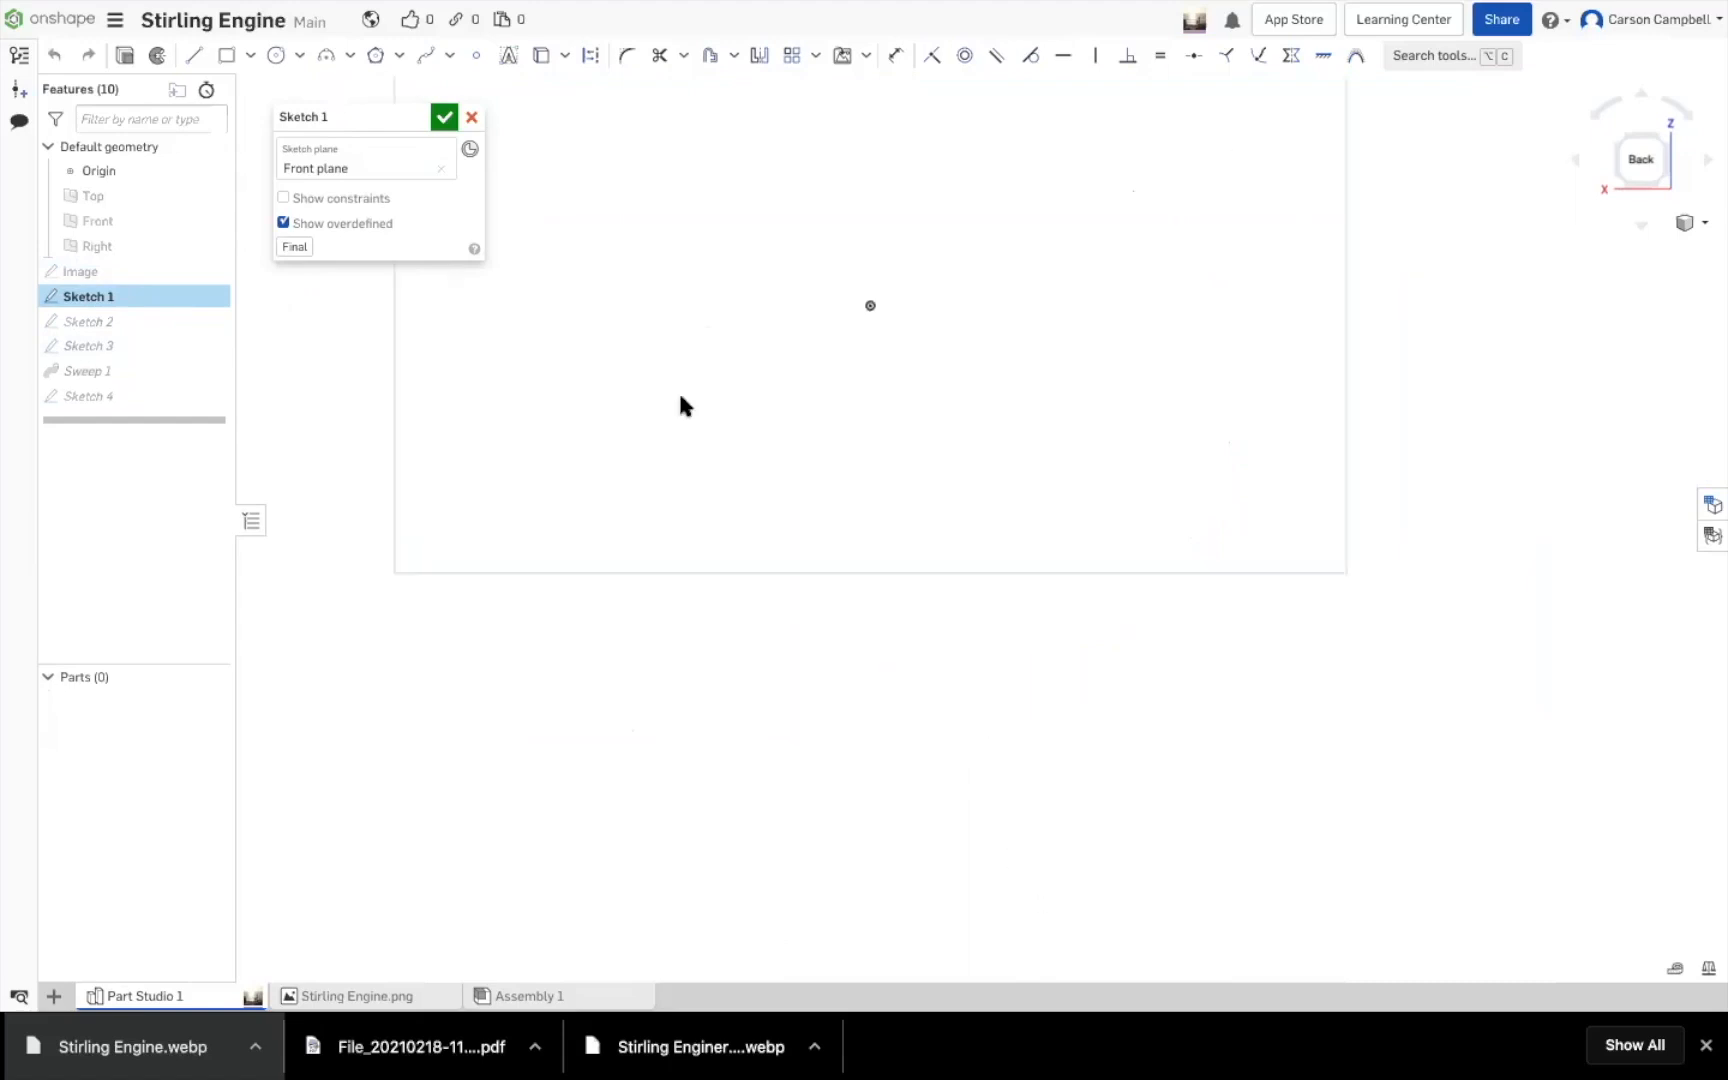
key(Return)
right_click(103, 297)
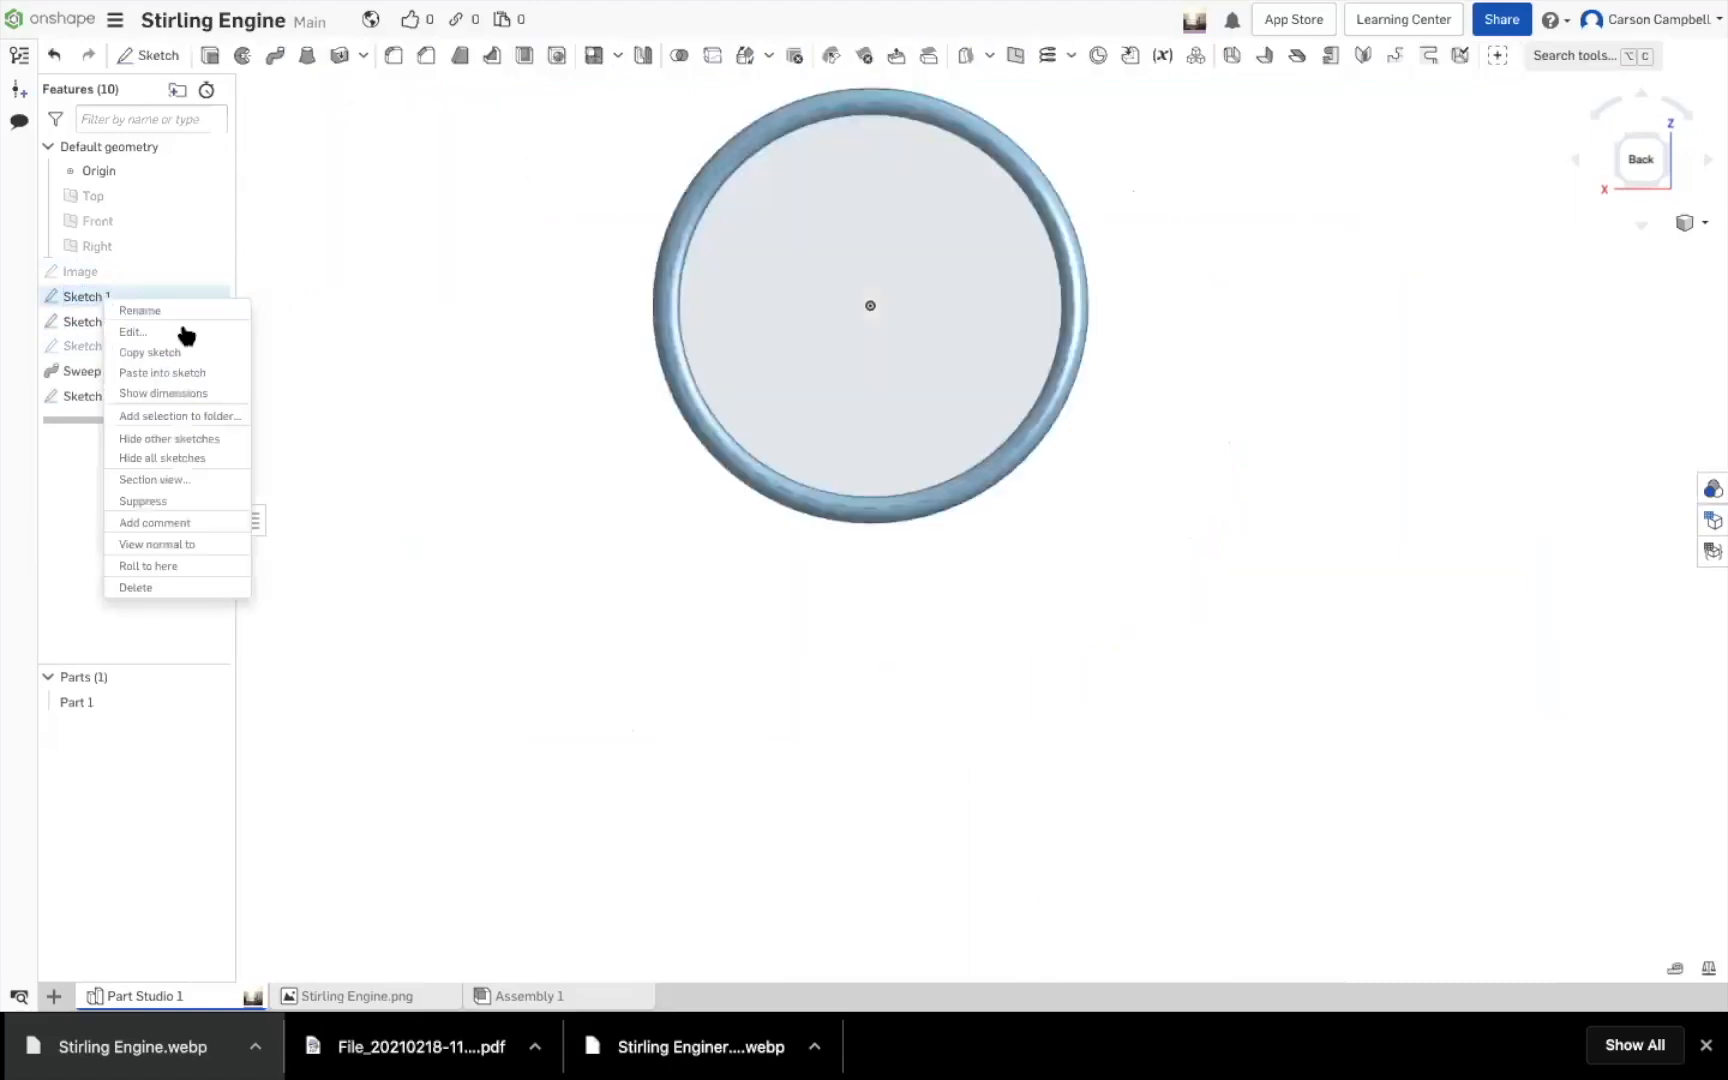
click(142, 584)
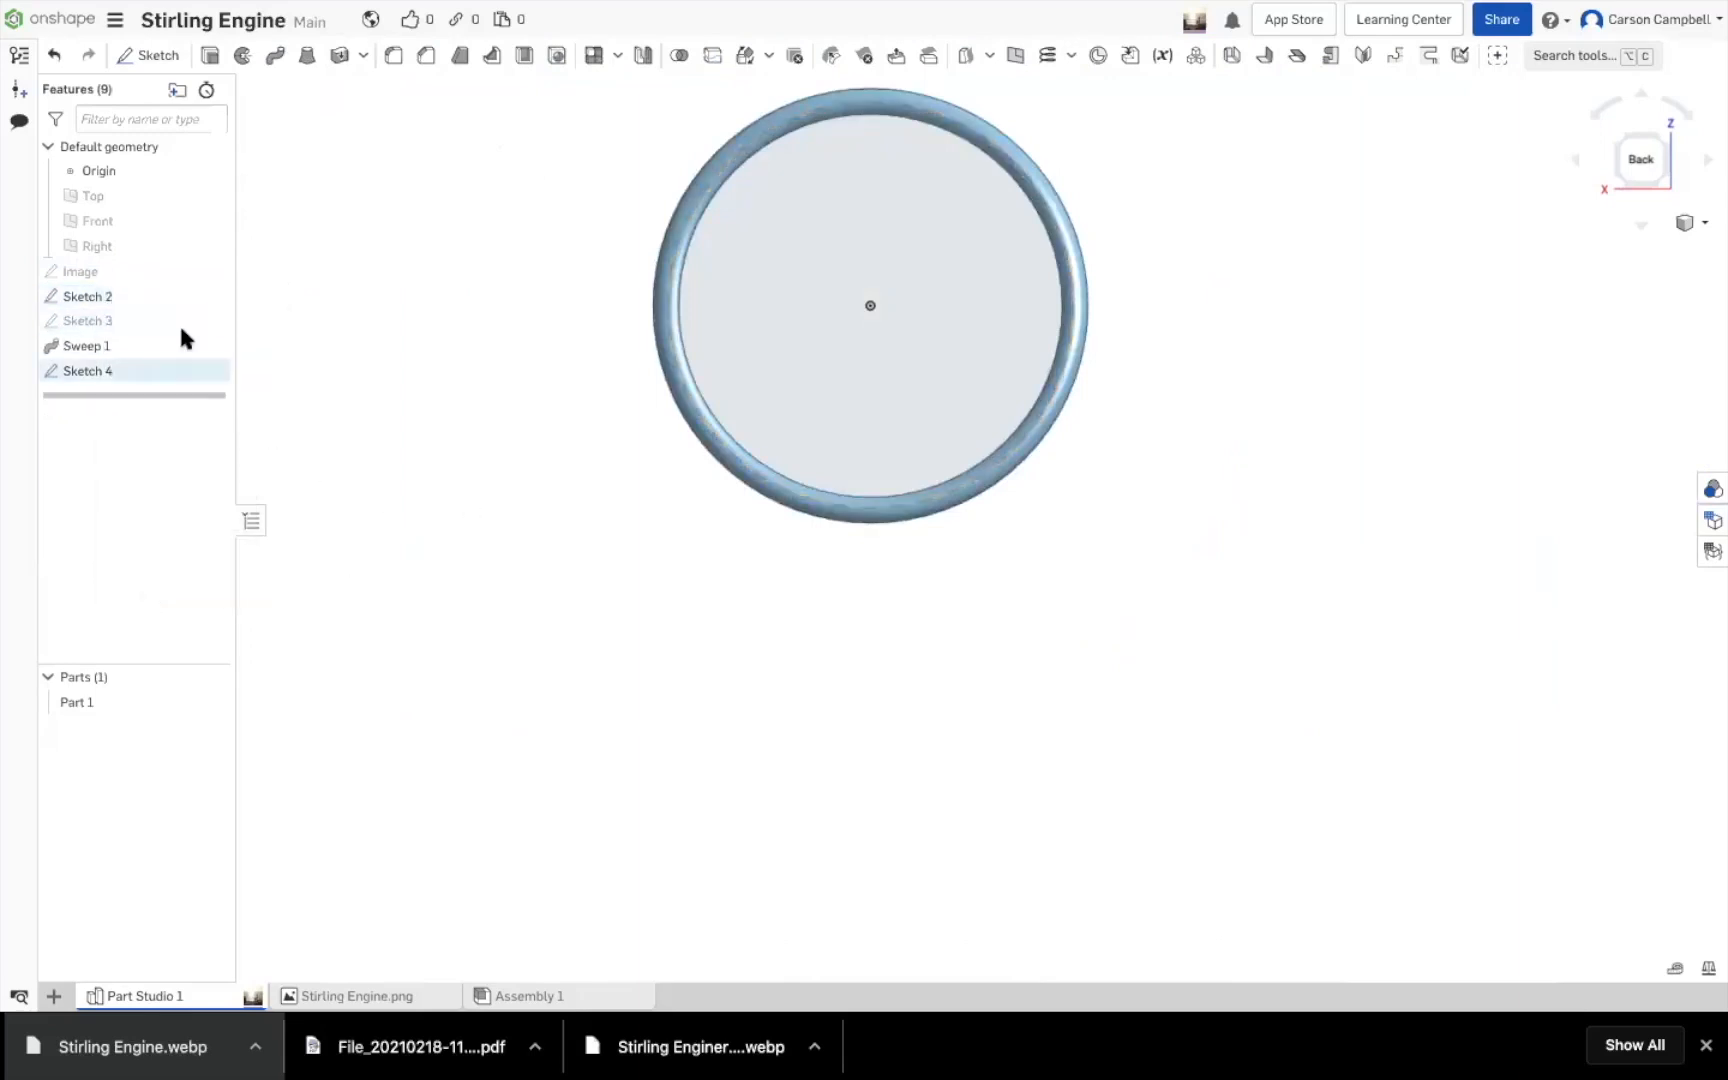
Rename Sketch 2, which holds the flywheel circle, as Size and accept the sketch
double_click(116, 294)
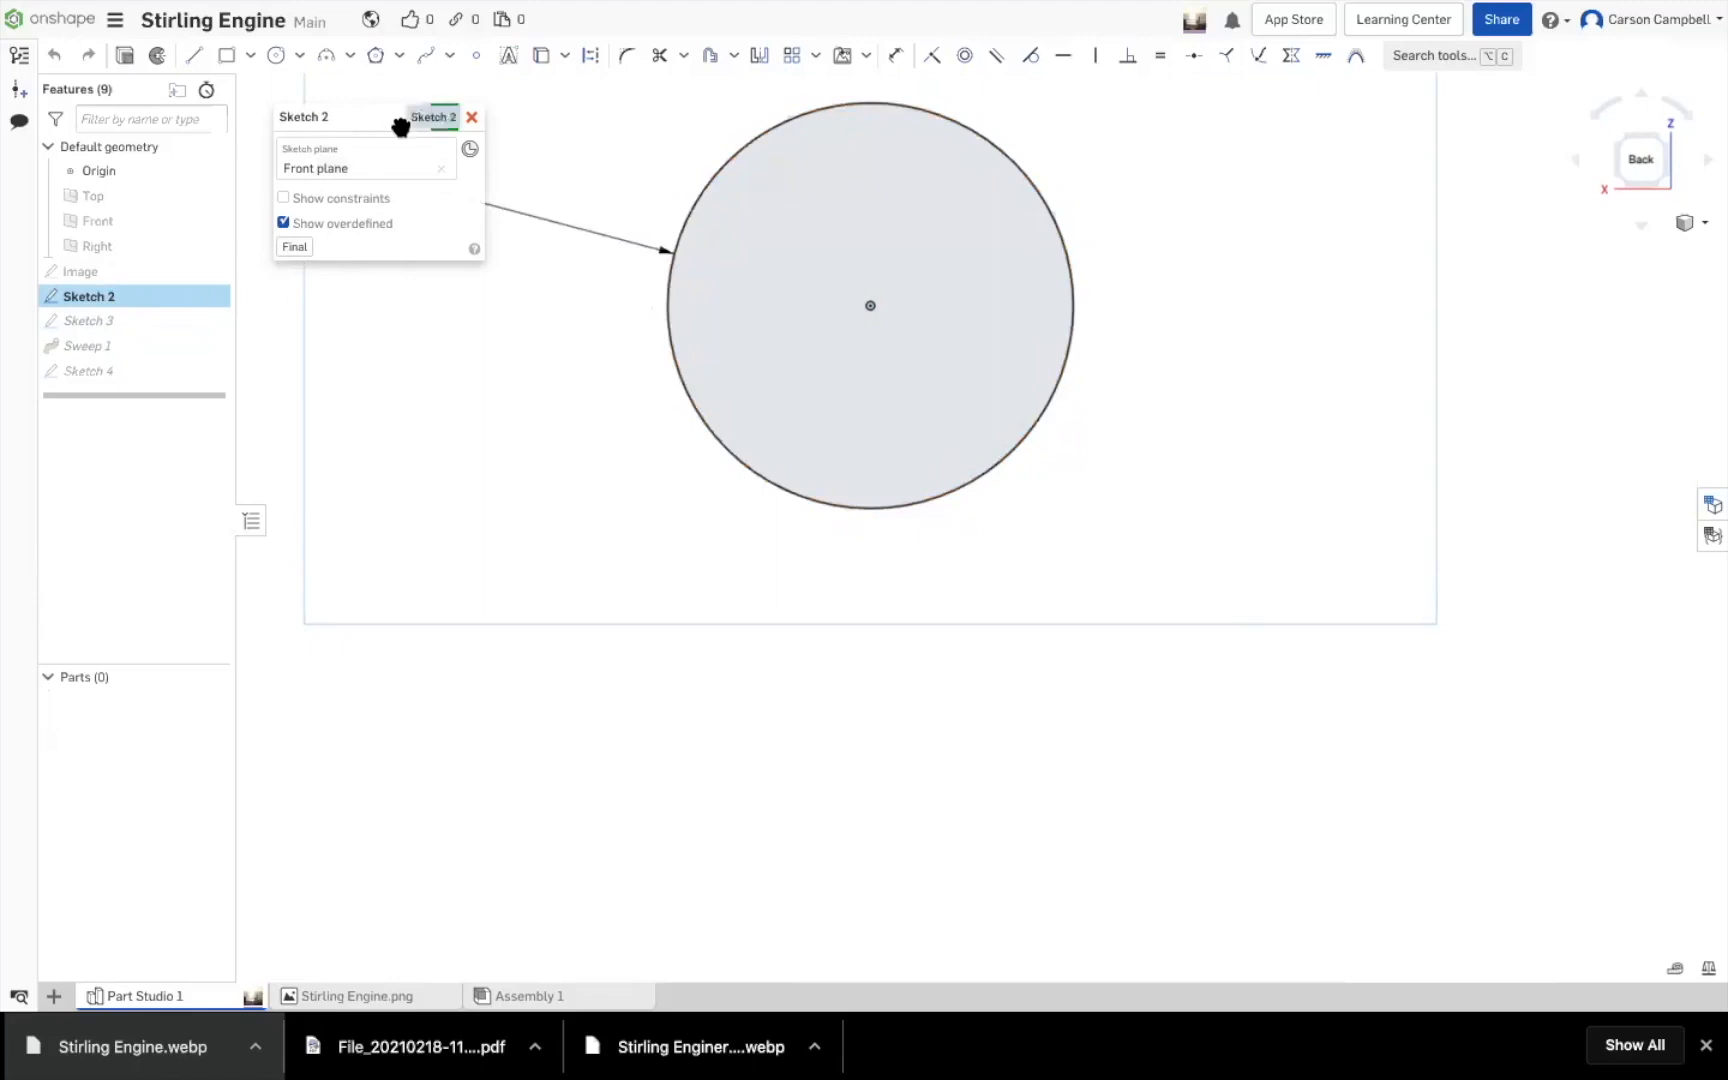
click(416, 117)
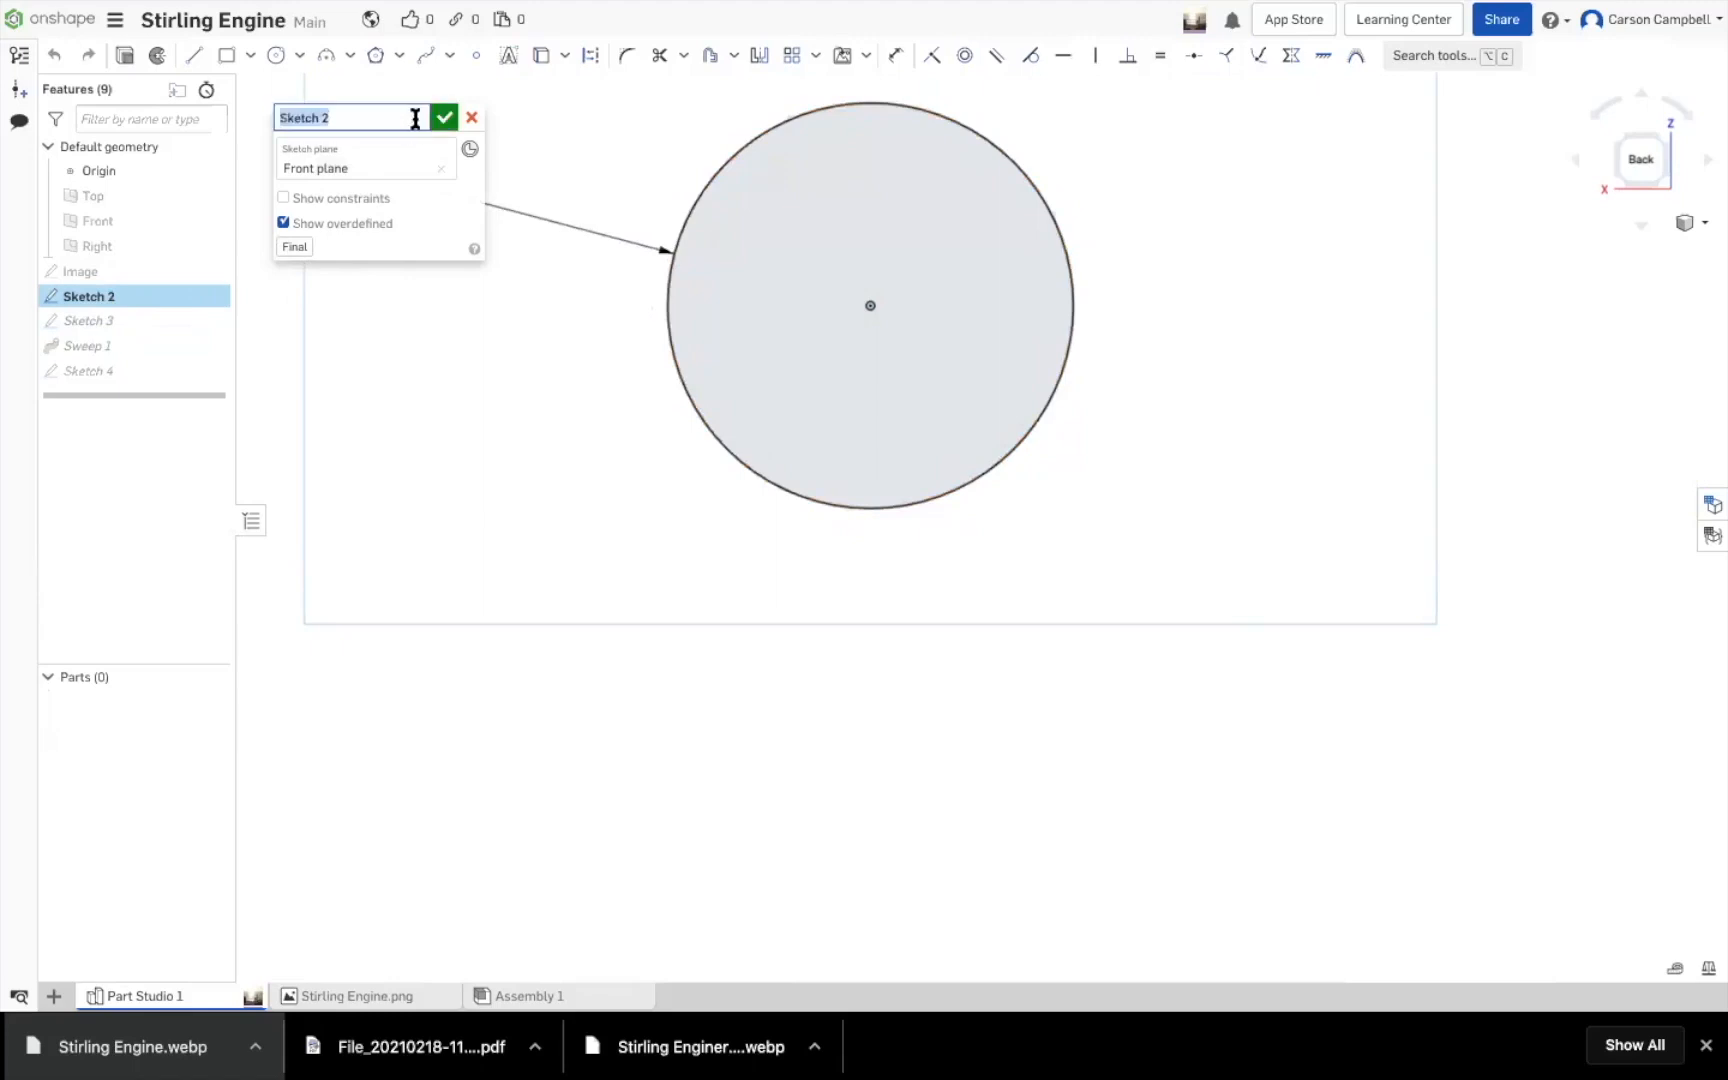
text(Ba)
key(BackSpace)
key(BackSpace)
text(Size)
key(Return)
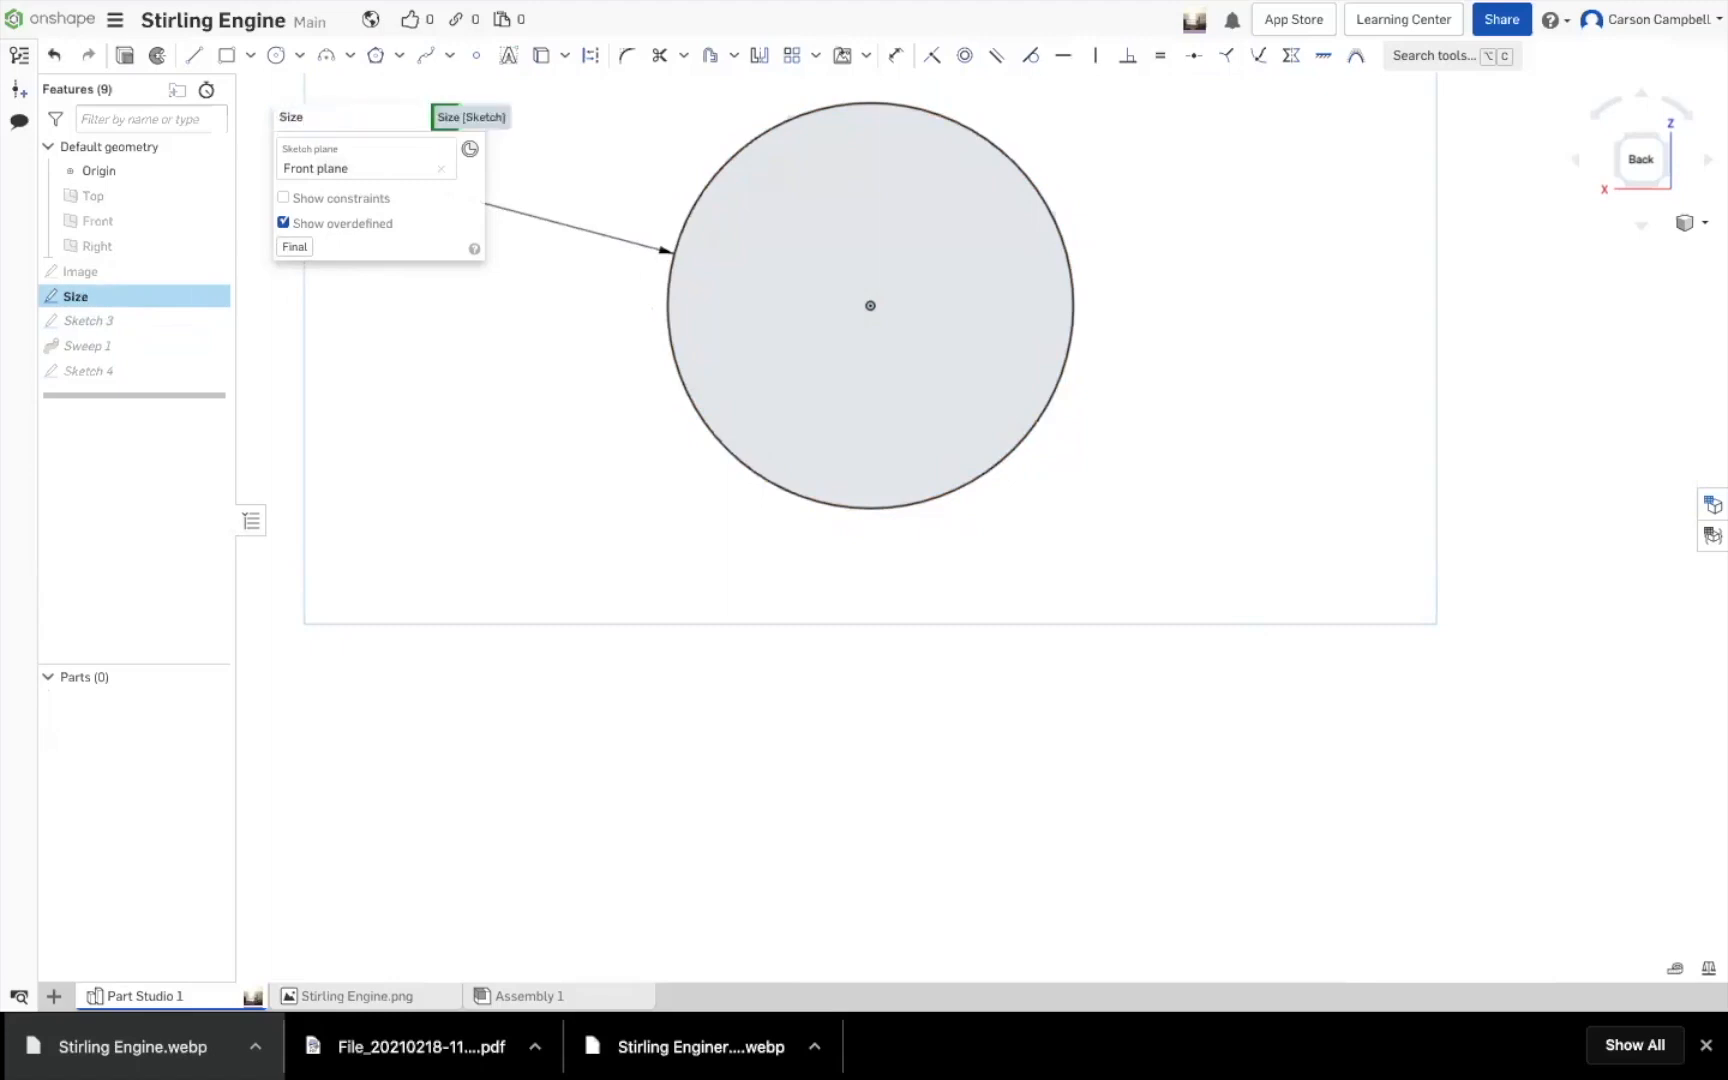
click(441, 117)
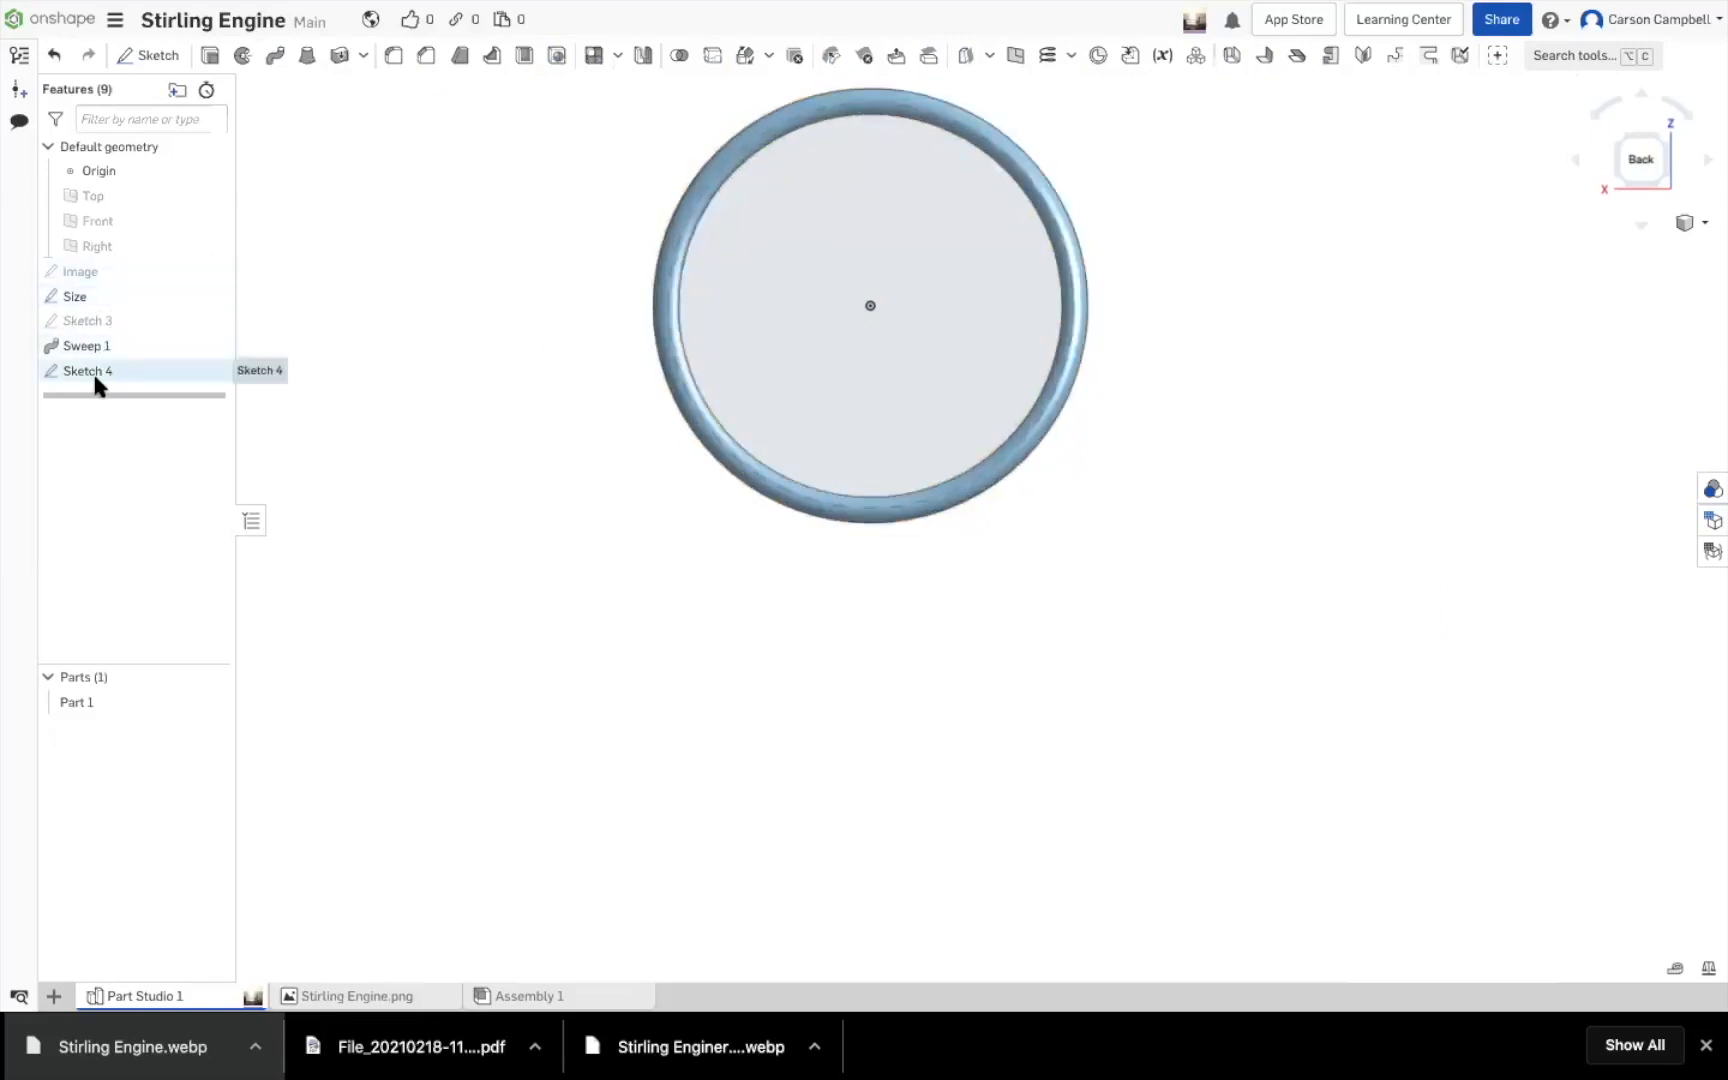
Inspect the small circle in Sketch 3 on the Right plane, rename the sketch as Profile and accept it
double_click(90, 320)
mouse_move(1138, 271)
right_down()
mouse_move(1086, 274)
mouse_move(932, 112)
right_up()
click(868, 104)
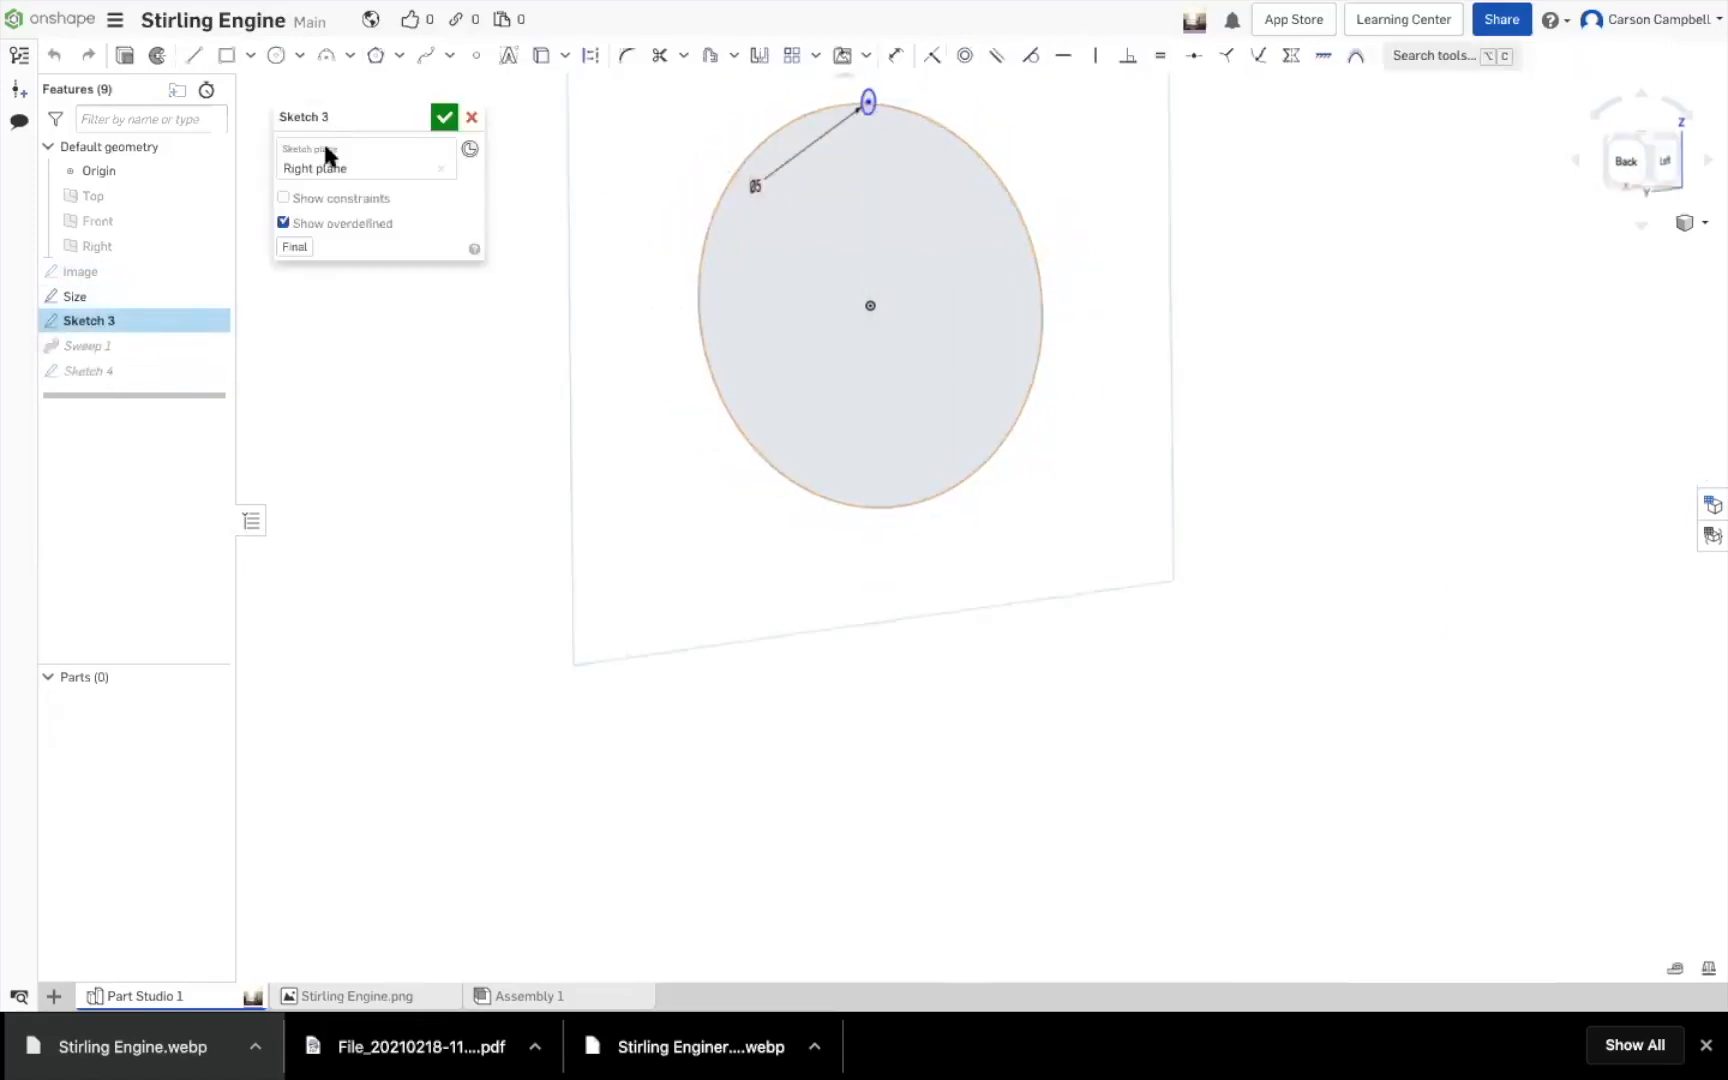
click(444, 117)
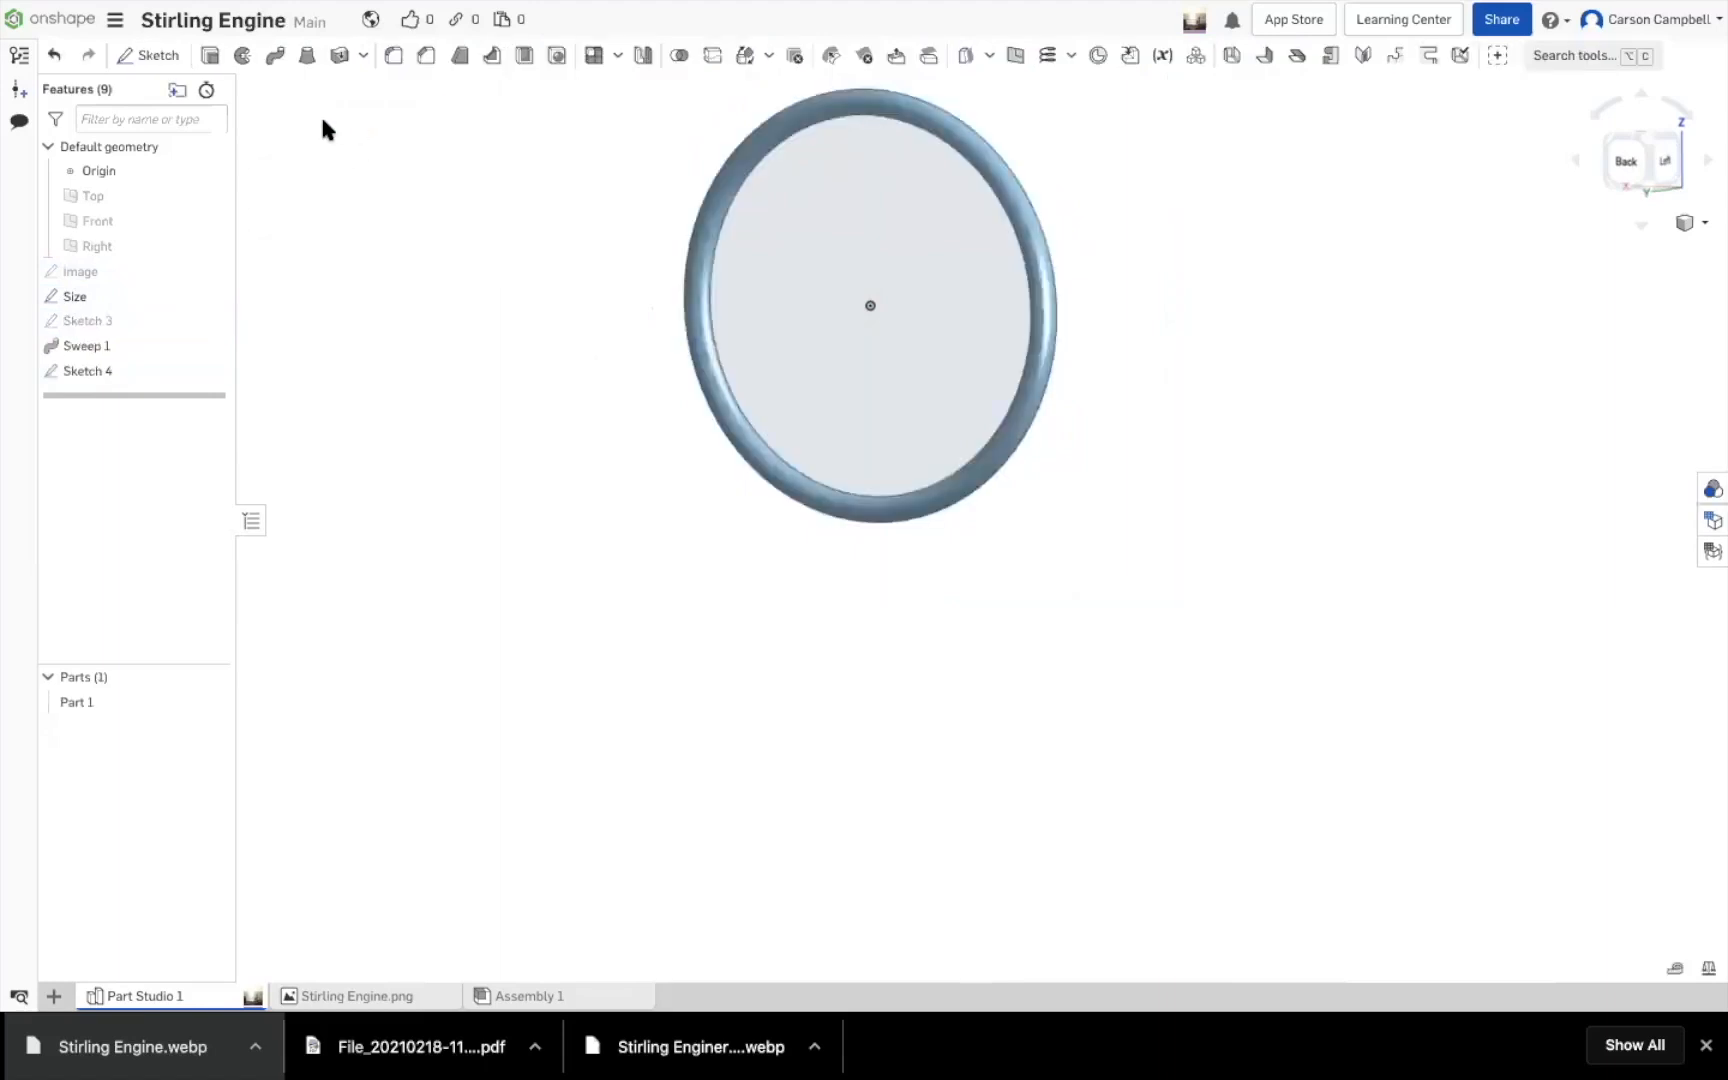
click(100, 322)
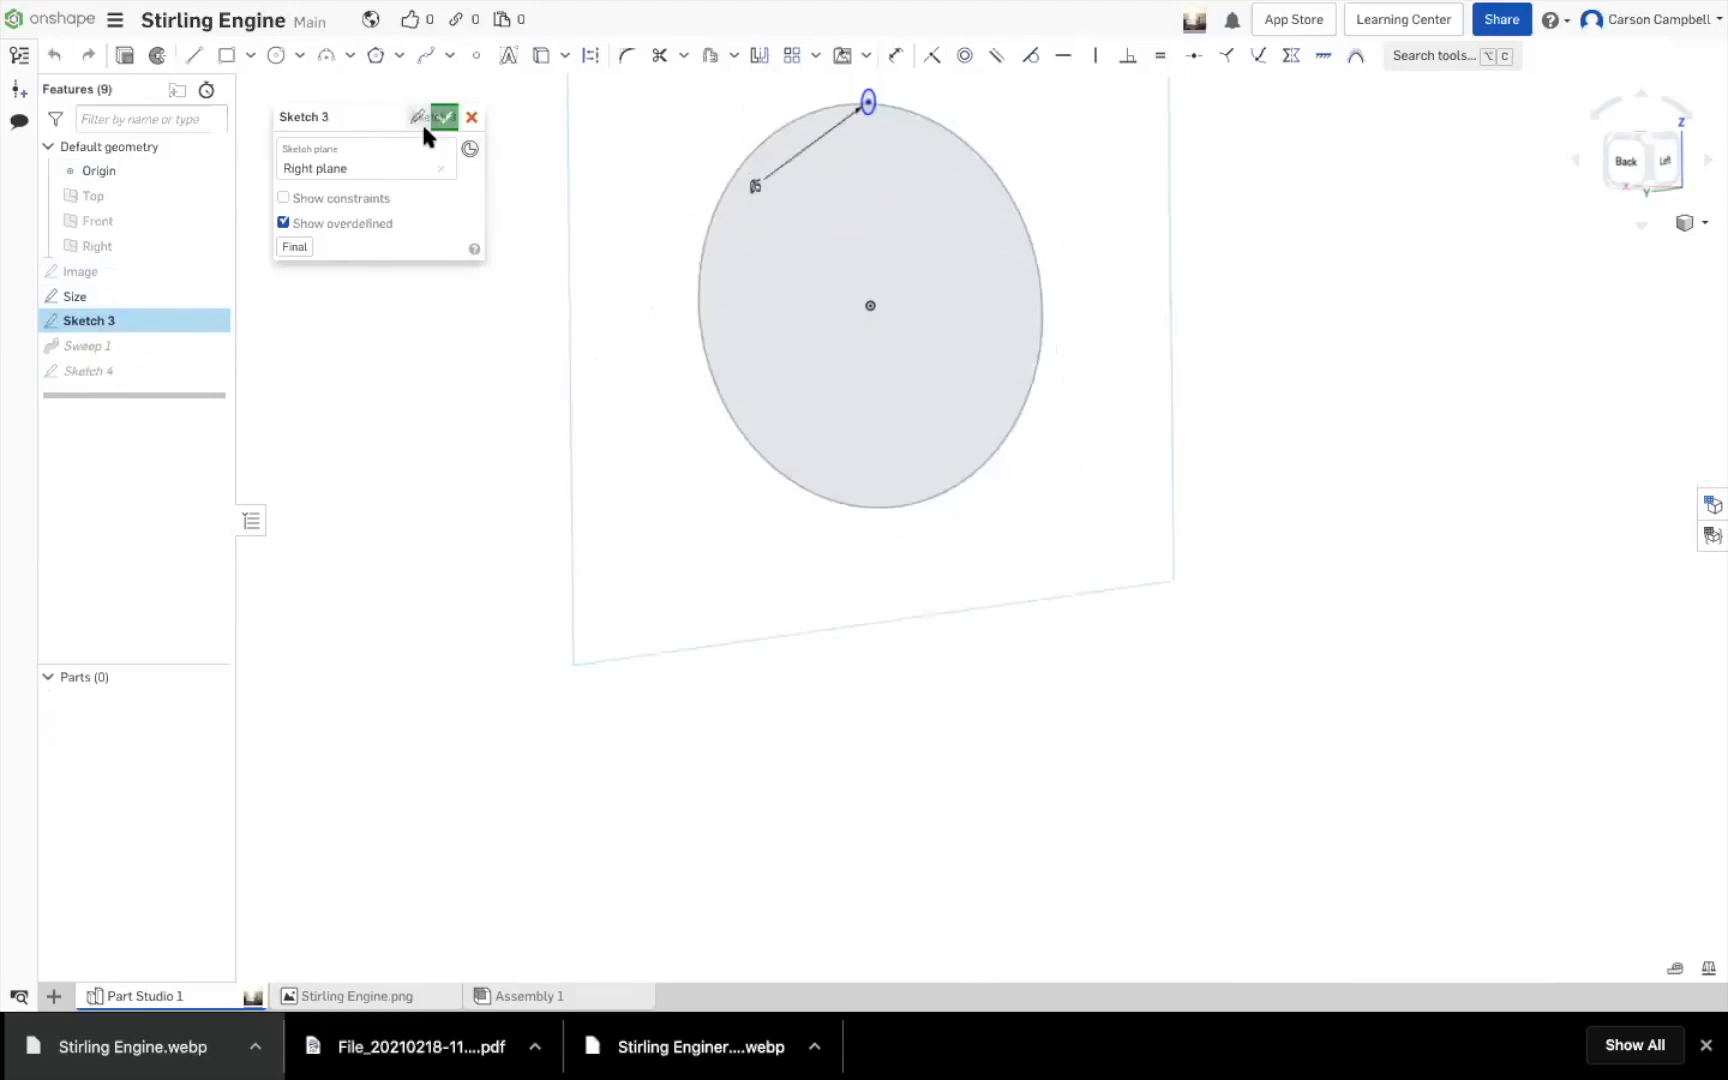
click(411, 118)
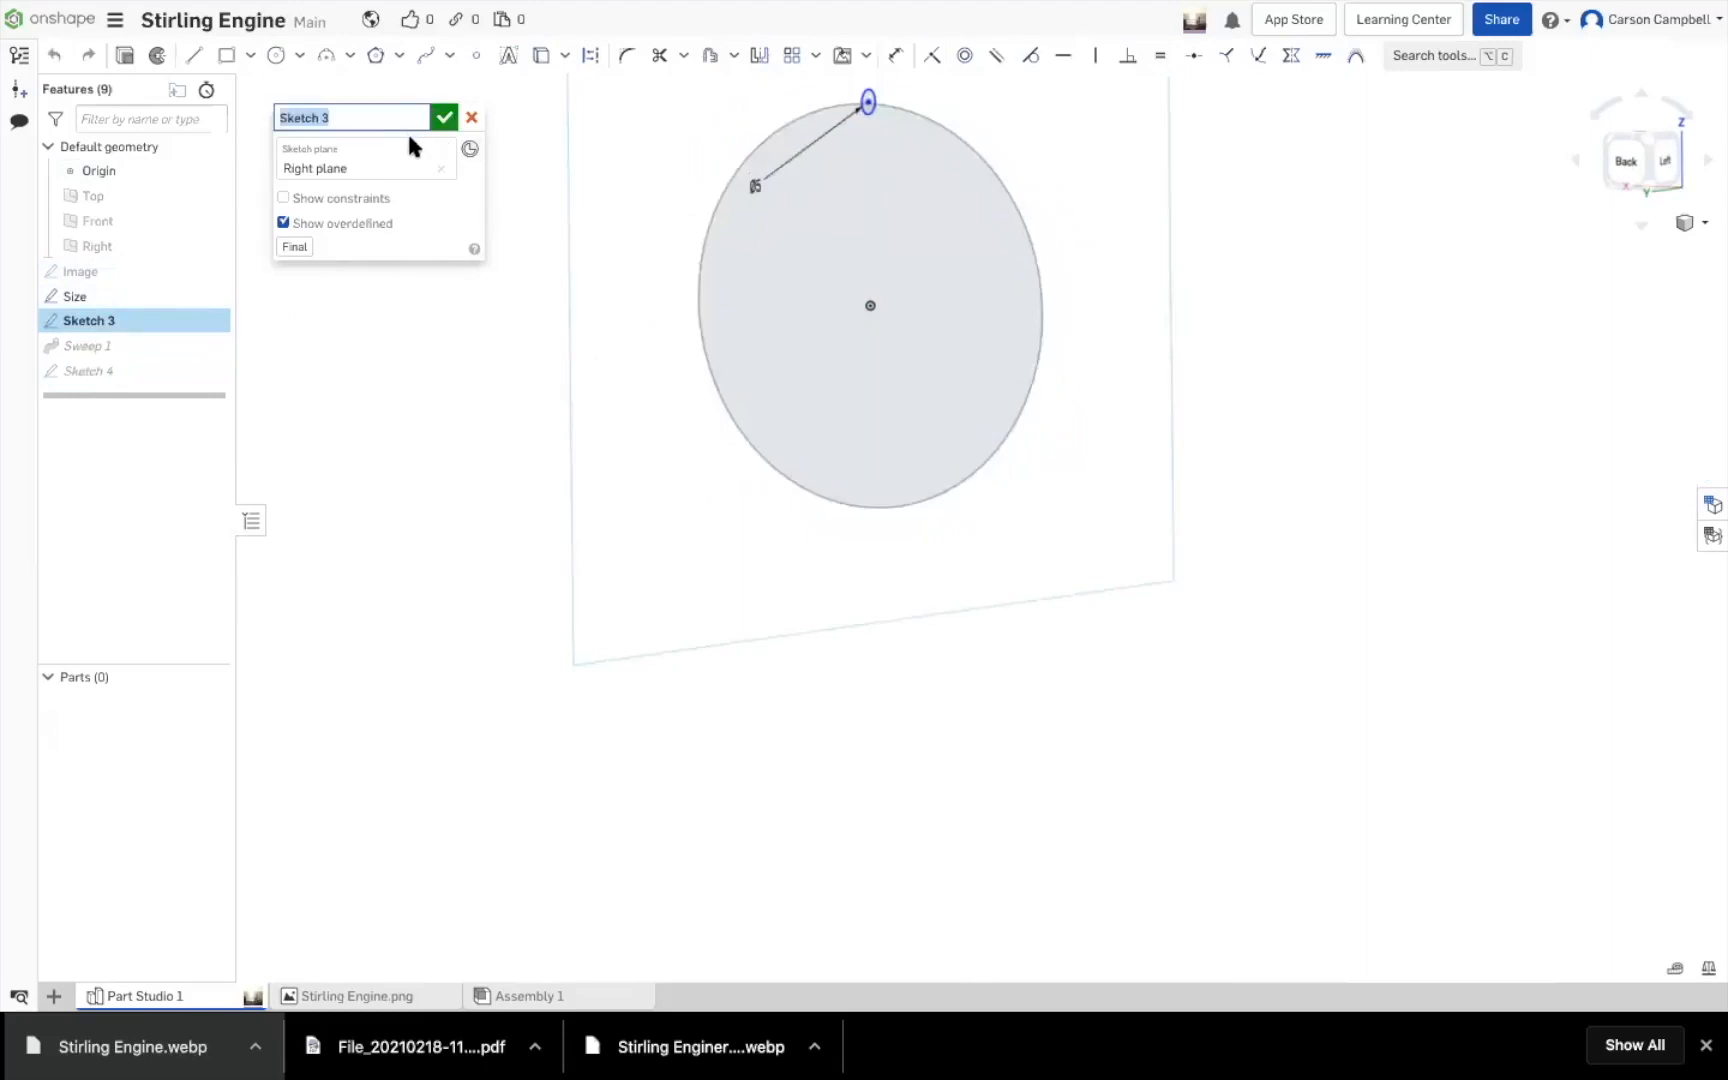
text(Profile)
key(Return)
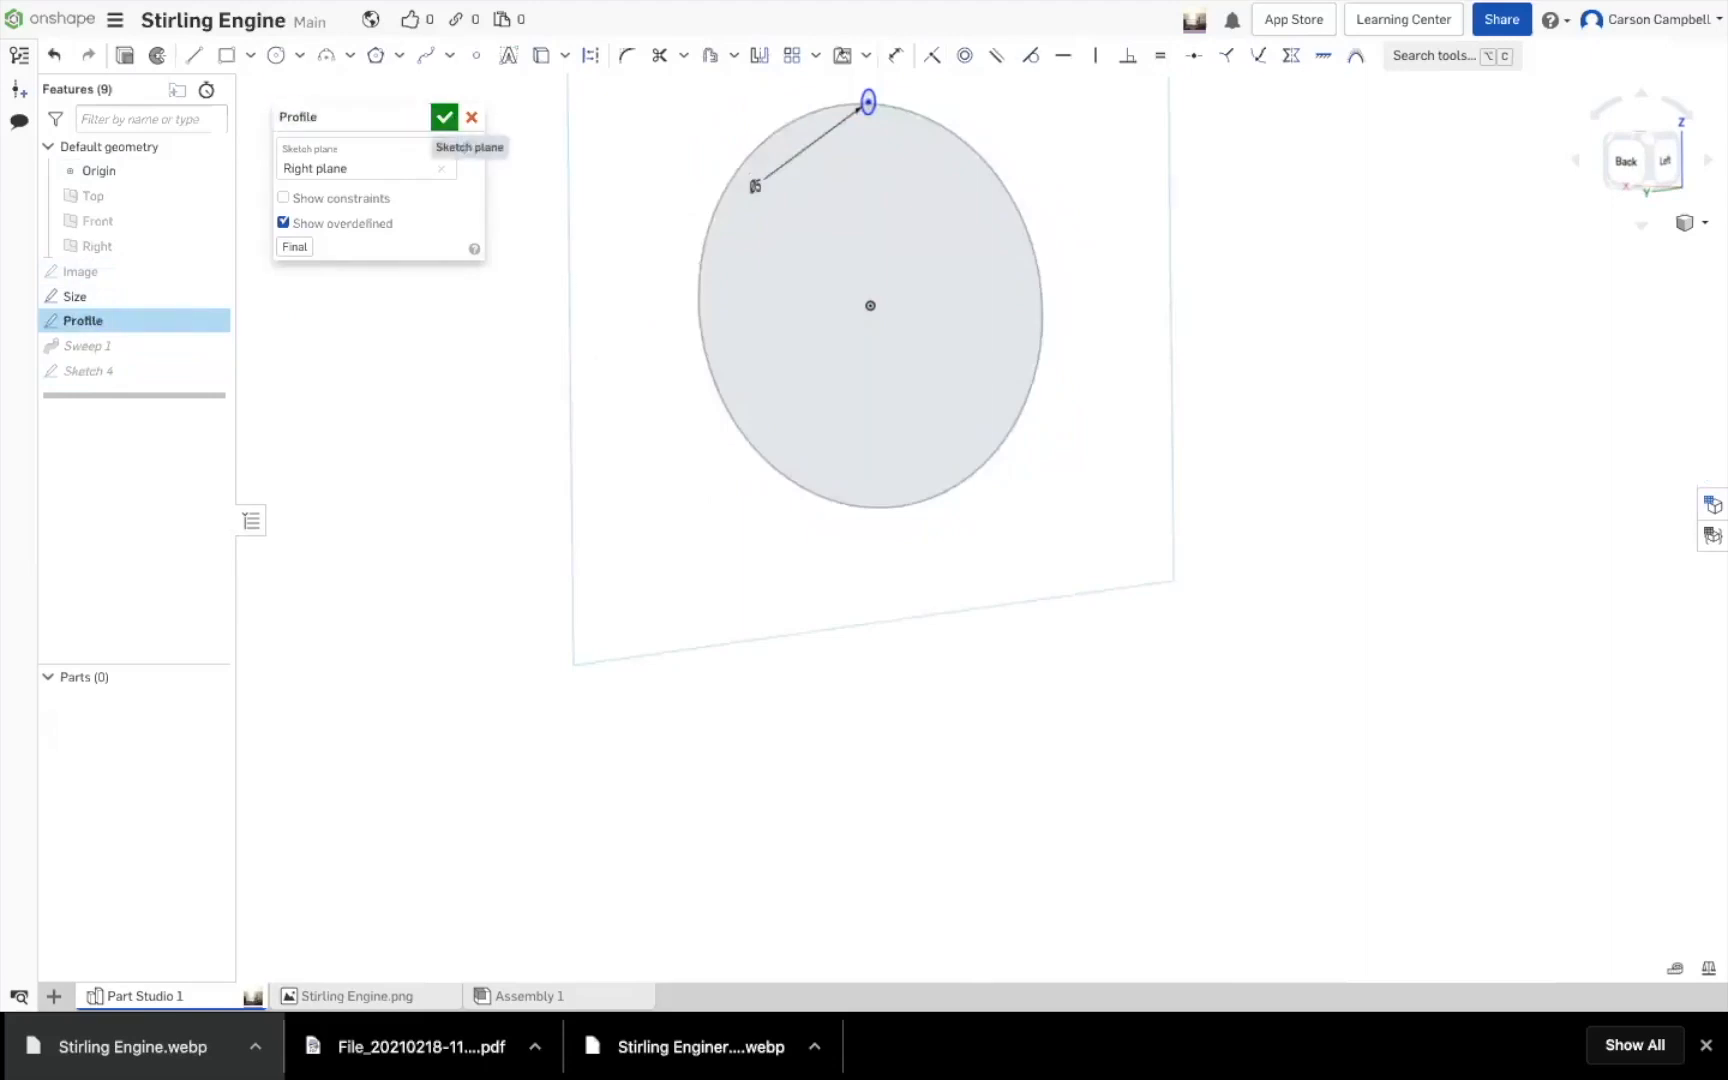
click(443, 118)
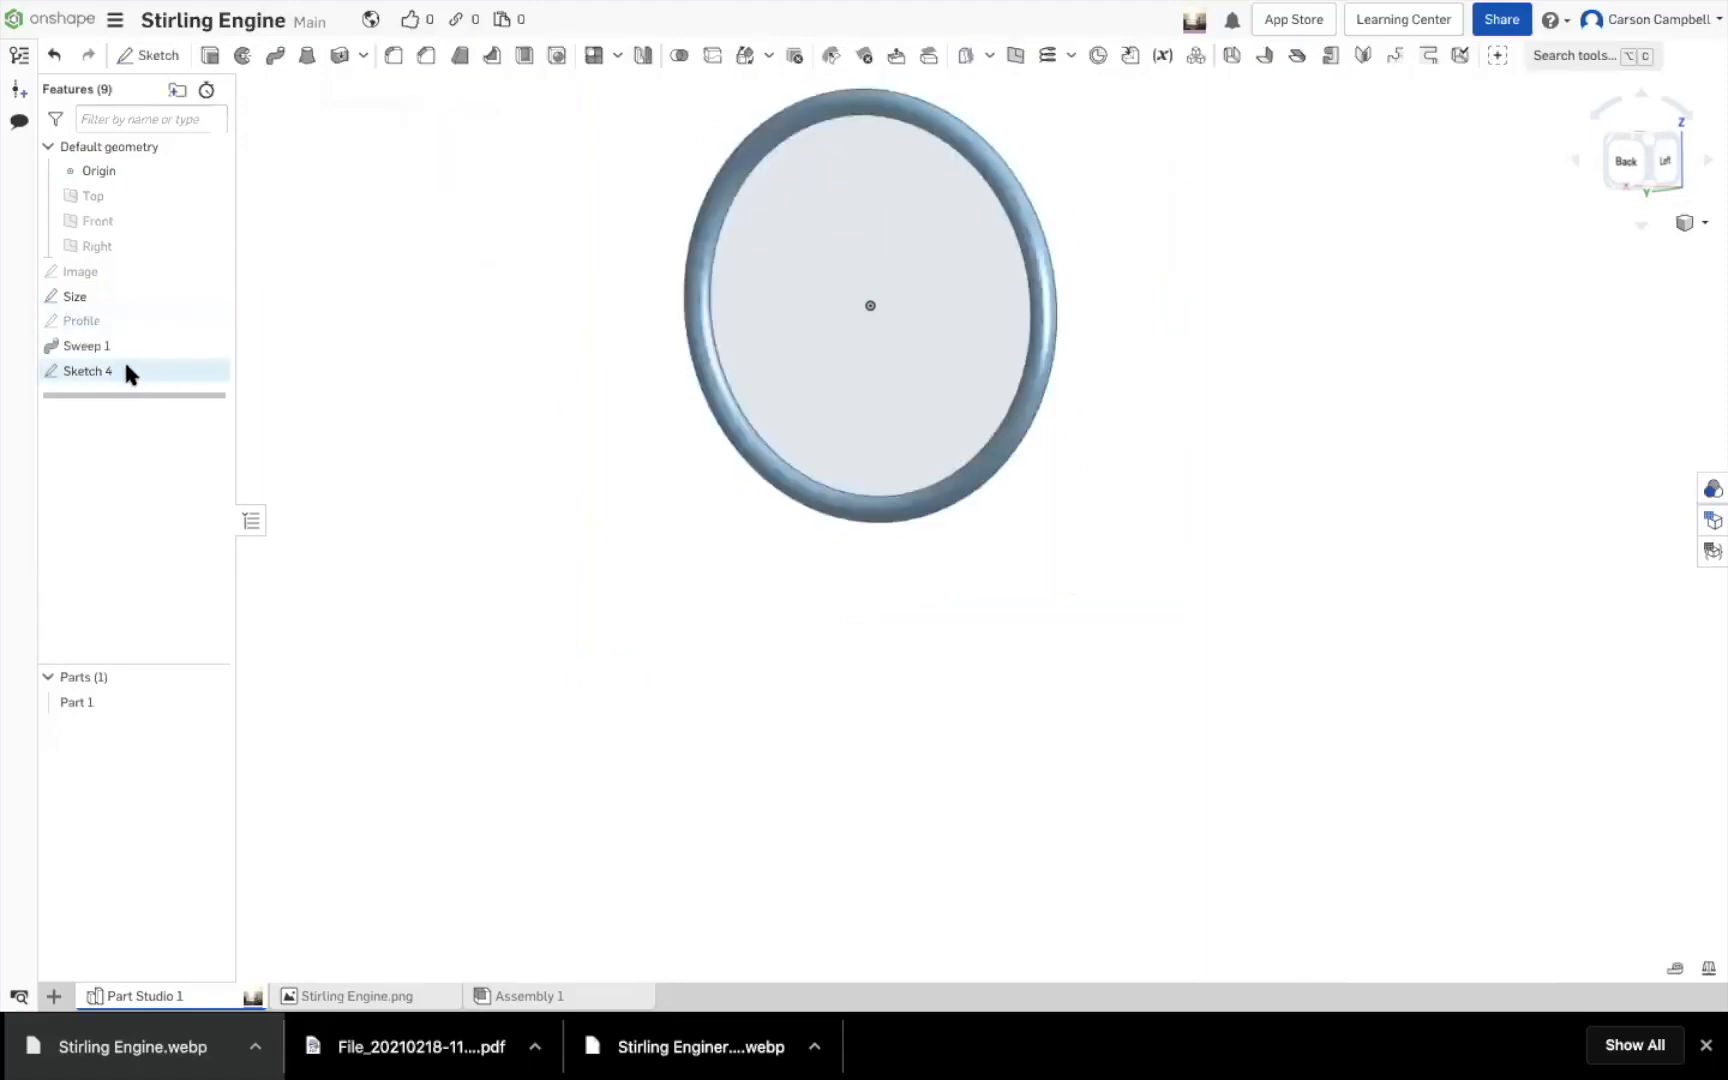
double_click(90, 370)
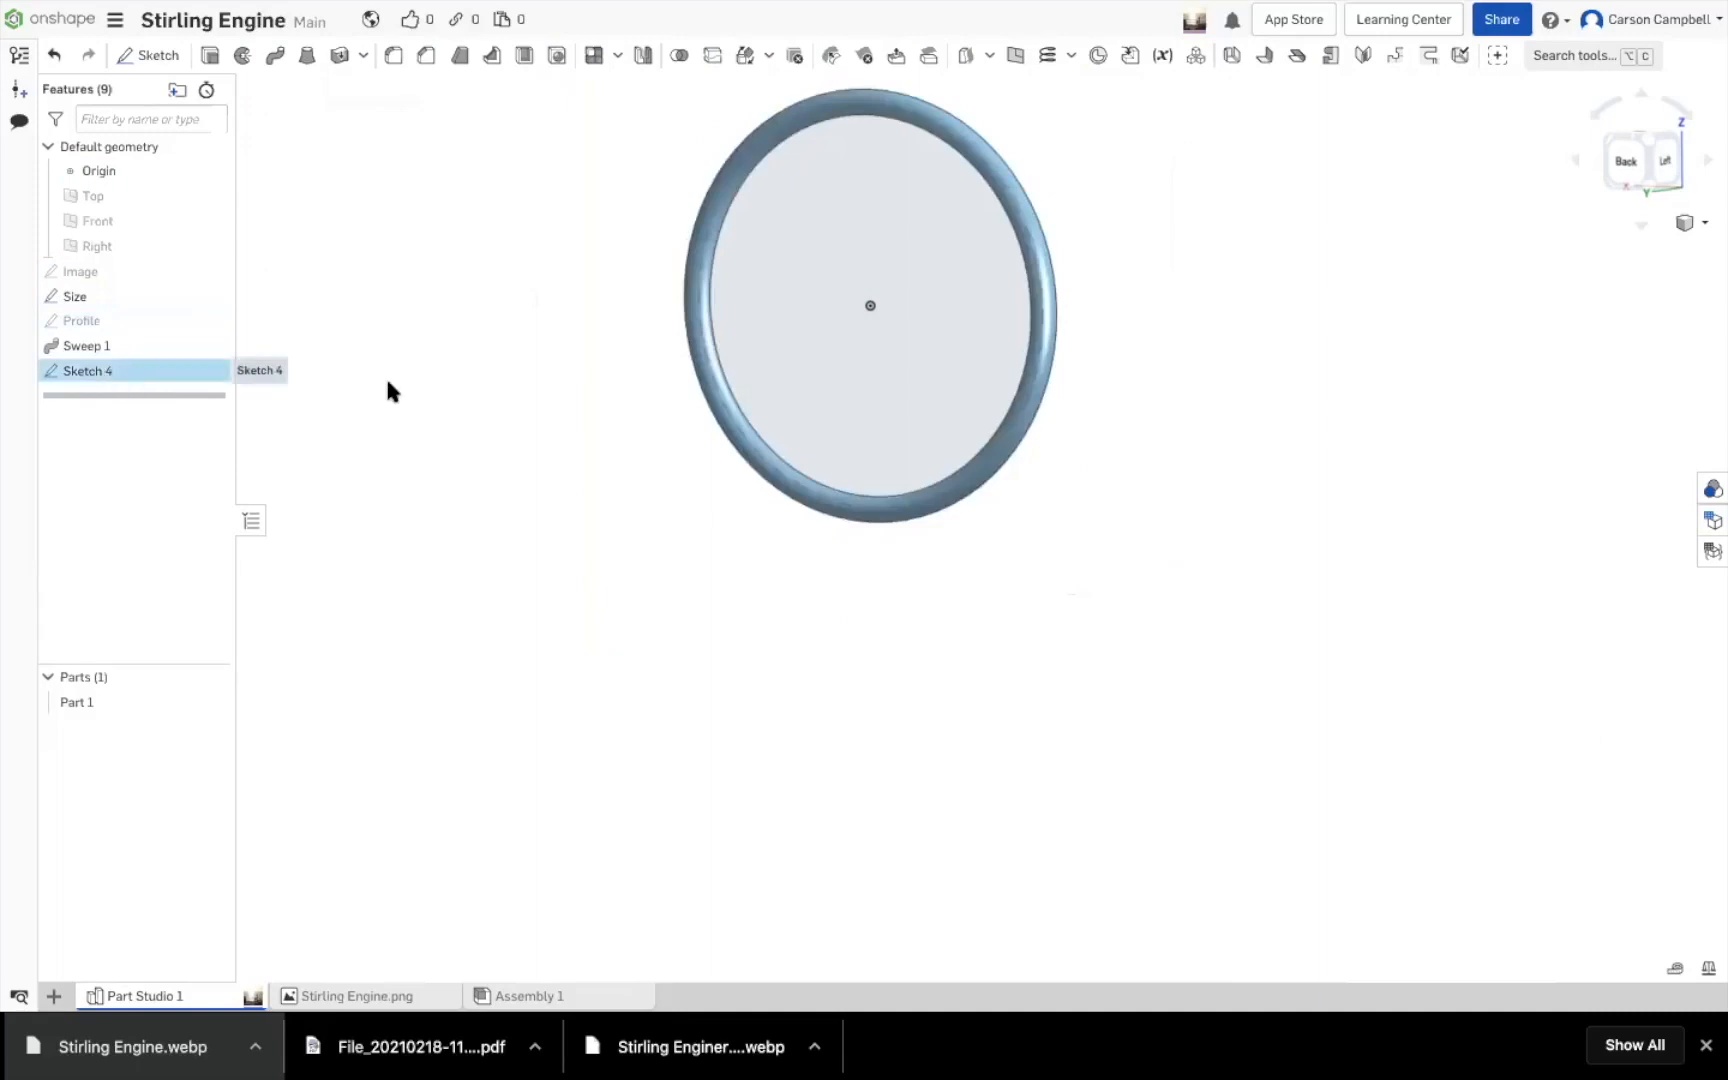
click(472, 118)
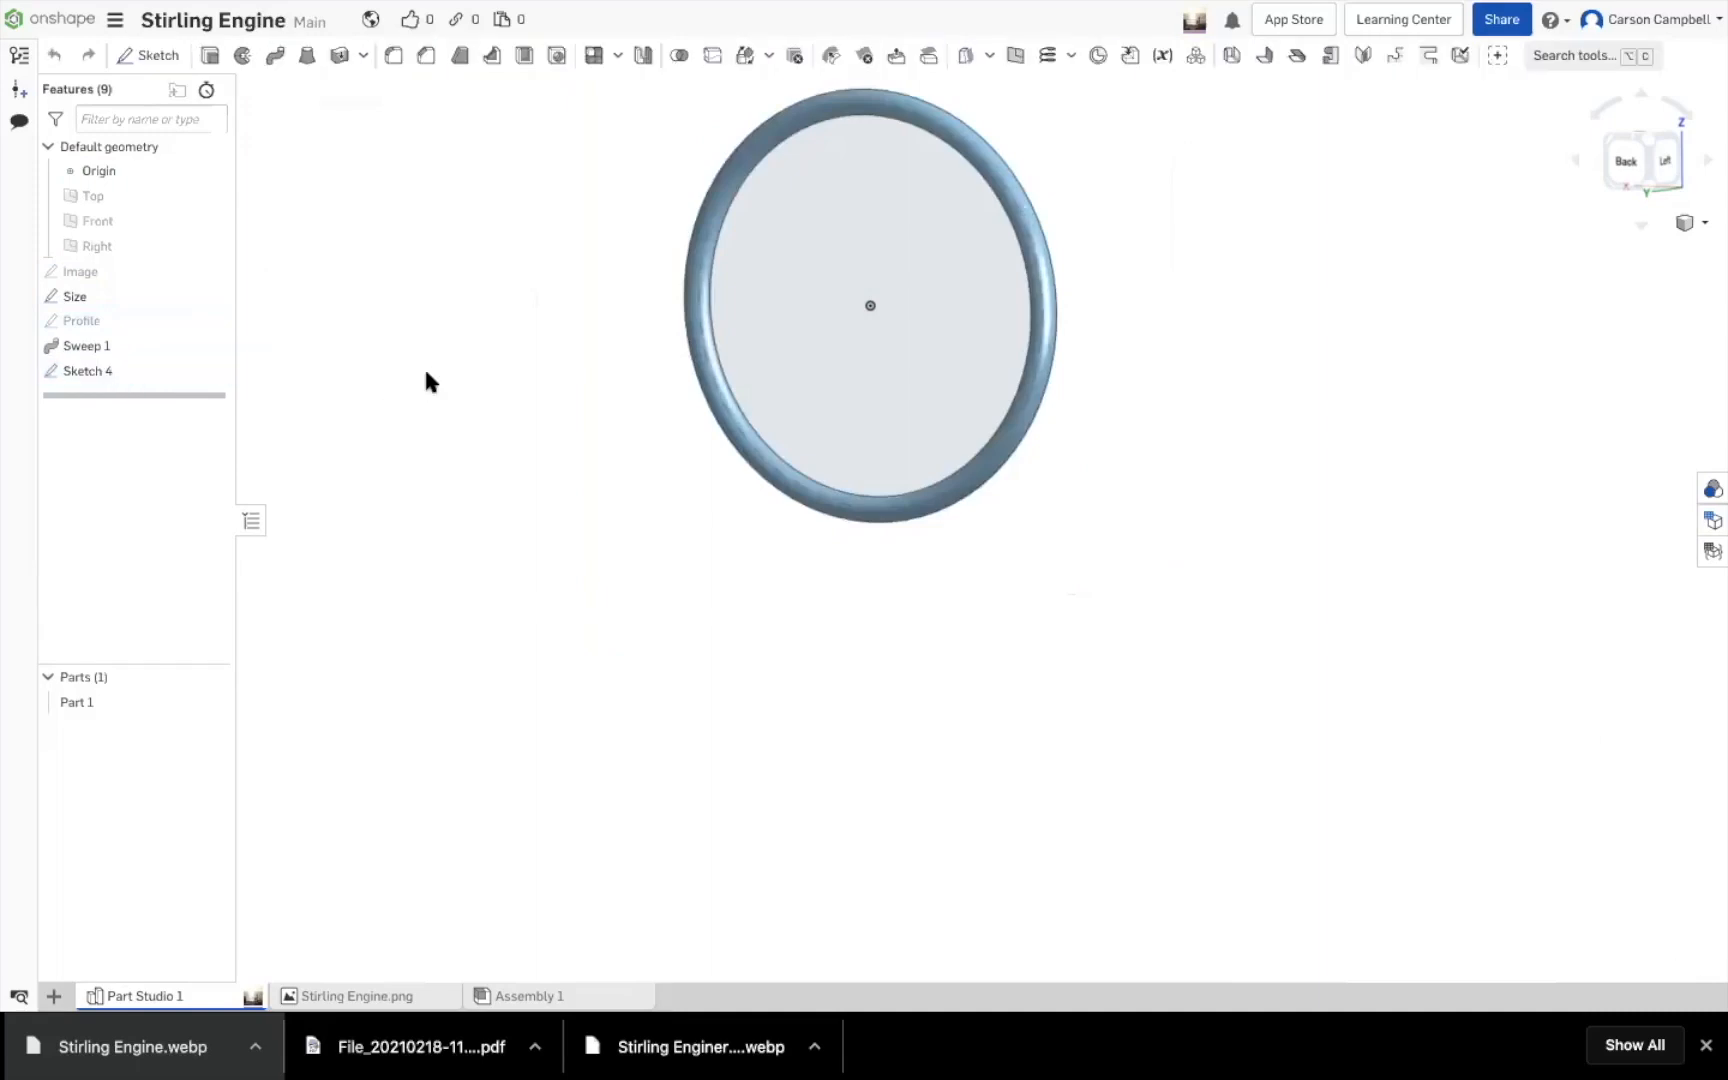
right_click(150, 366)
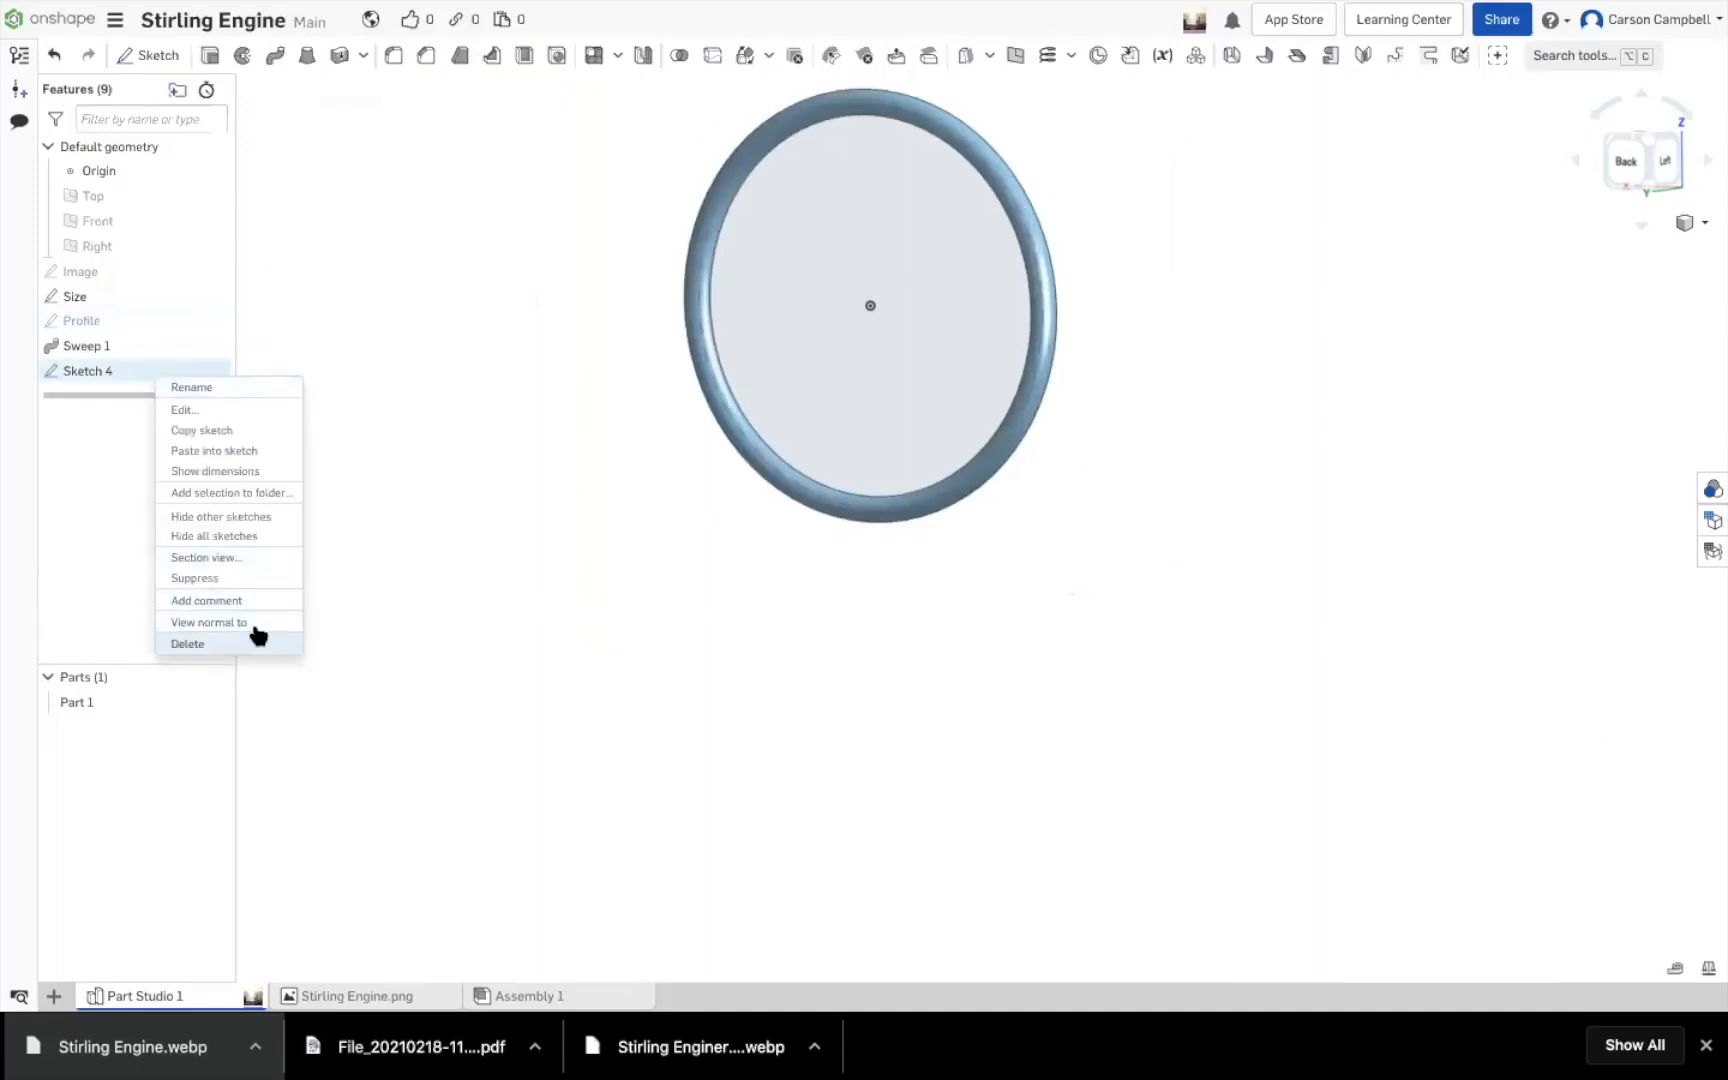
click(532, 419)
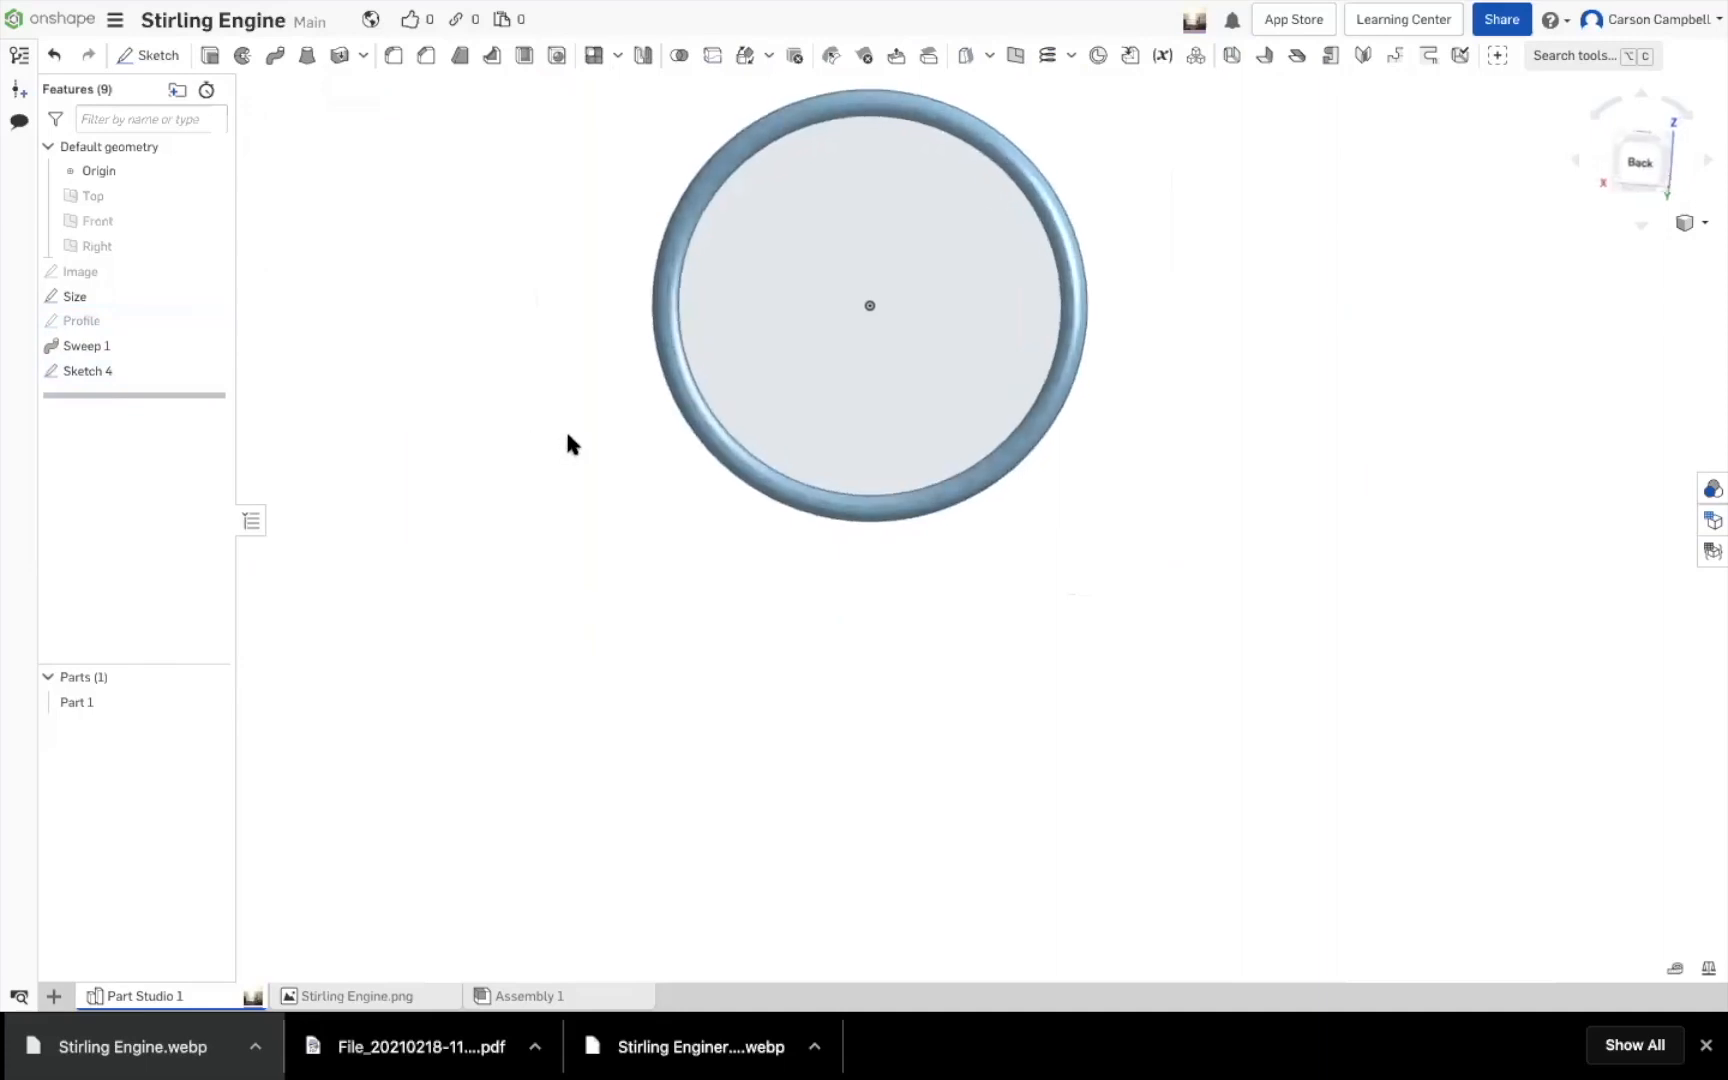
scroll(995, 656, down, 5)
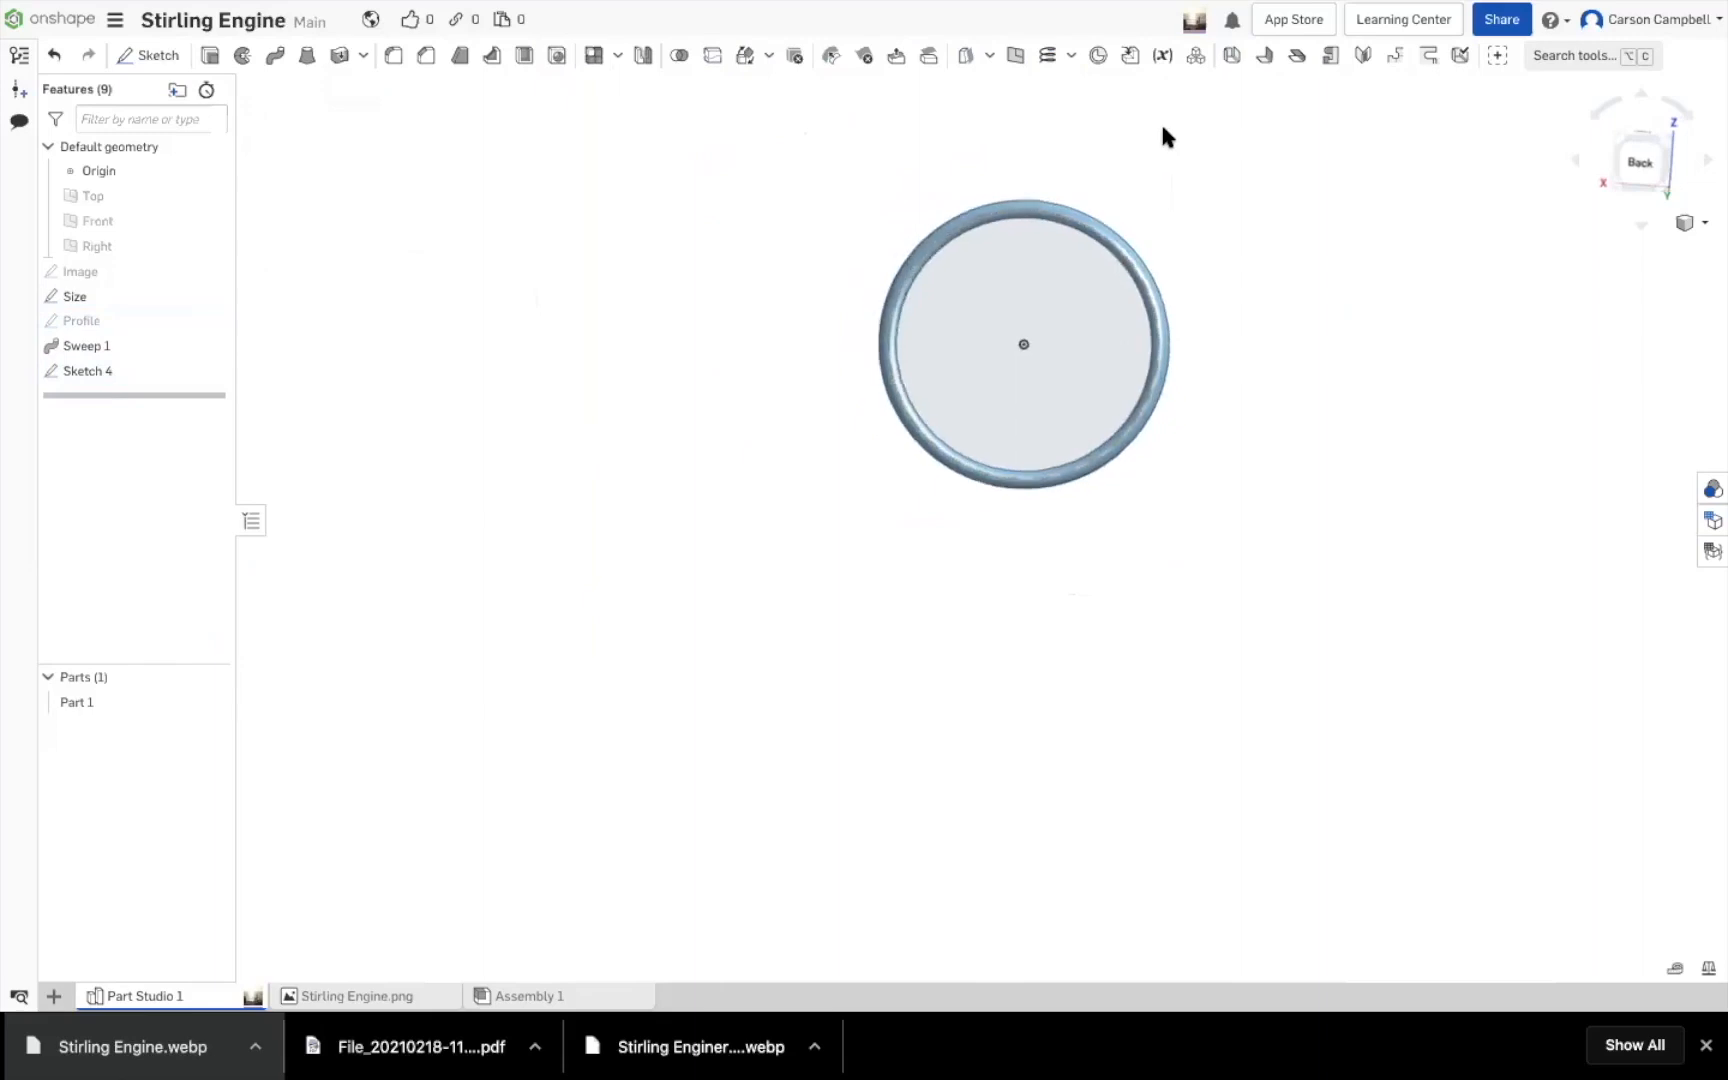
scroll(945, 685, up, 2)
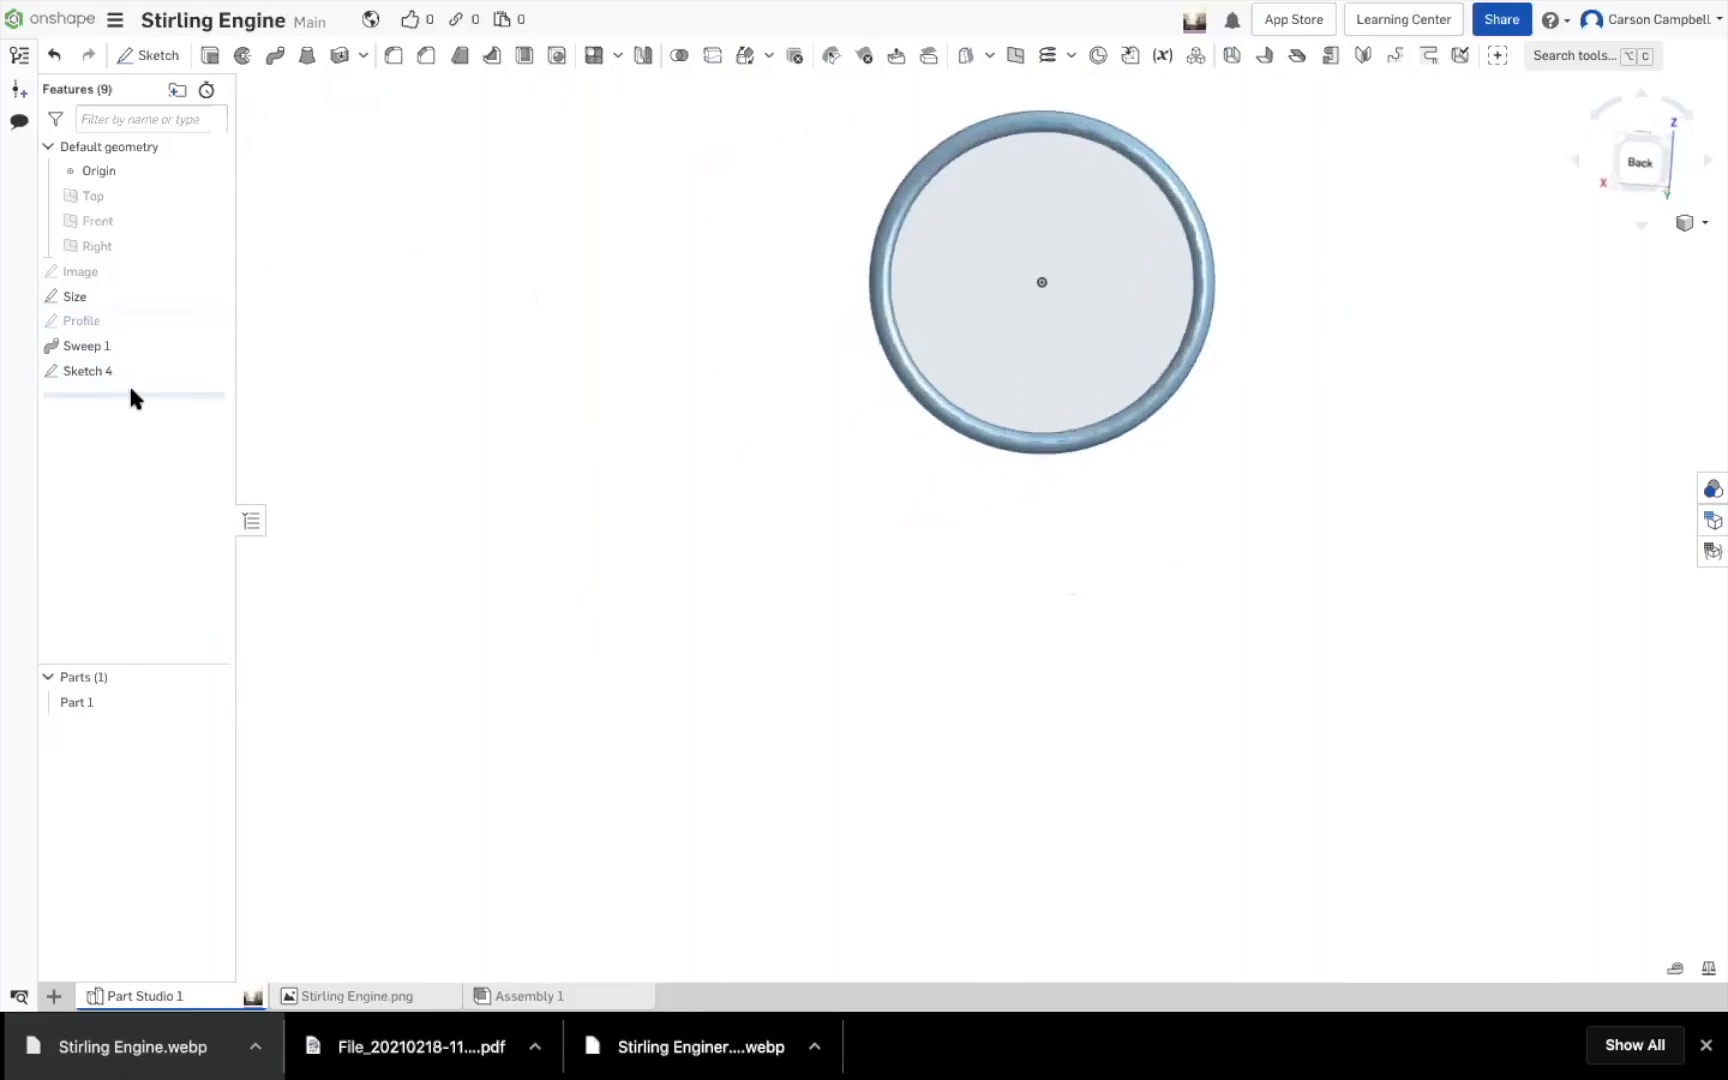
Roll the feature history back to just before Sketch 4 and fit the flywheel rim in the back view
mouse_move(131, 382)
mouse_down()
mouse_move(124, 339)
mouse_move(124, 368)
mouse_up()
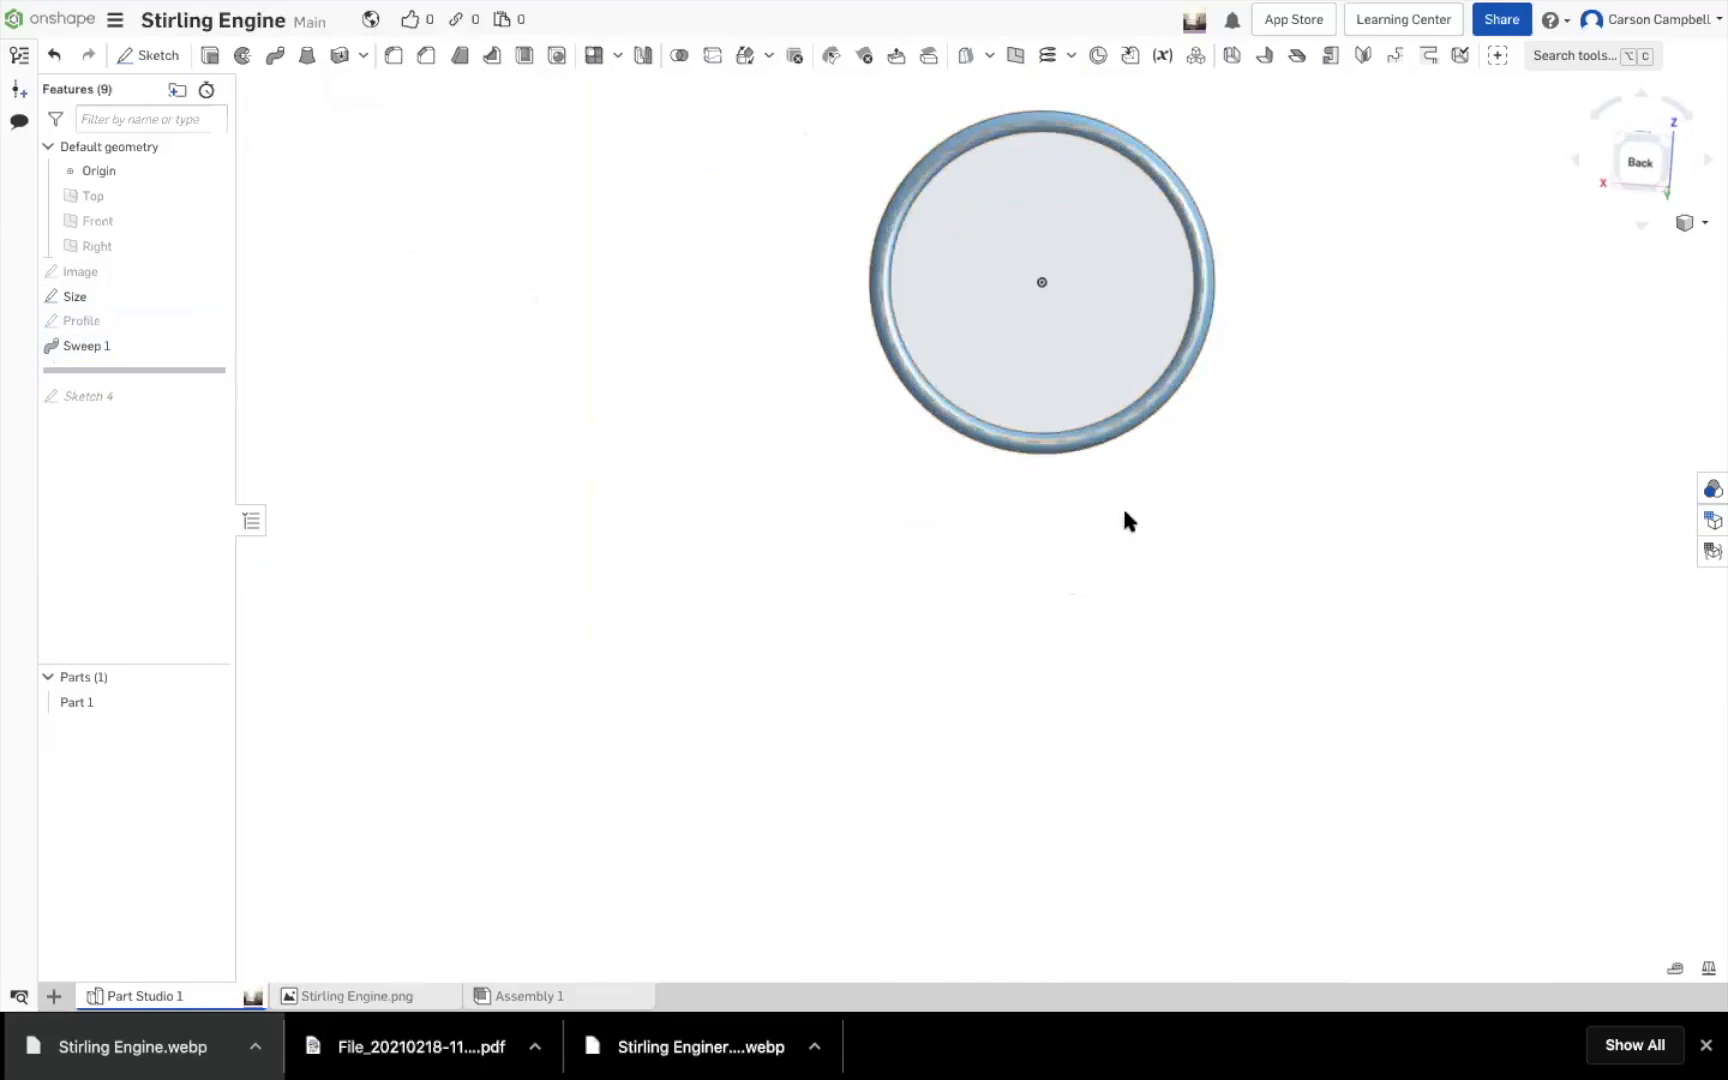
scroll(1124, 515, down, 2)
scroll(1255, 295, up, 1)
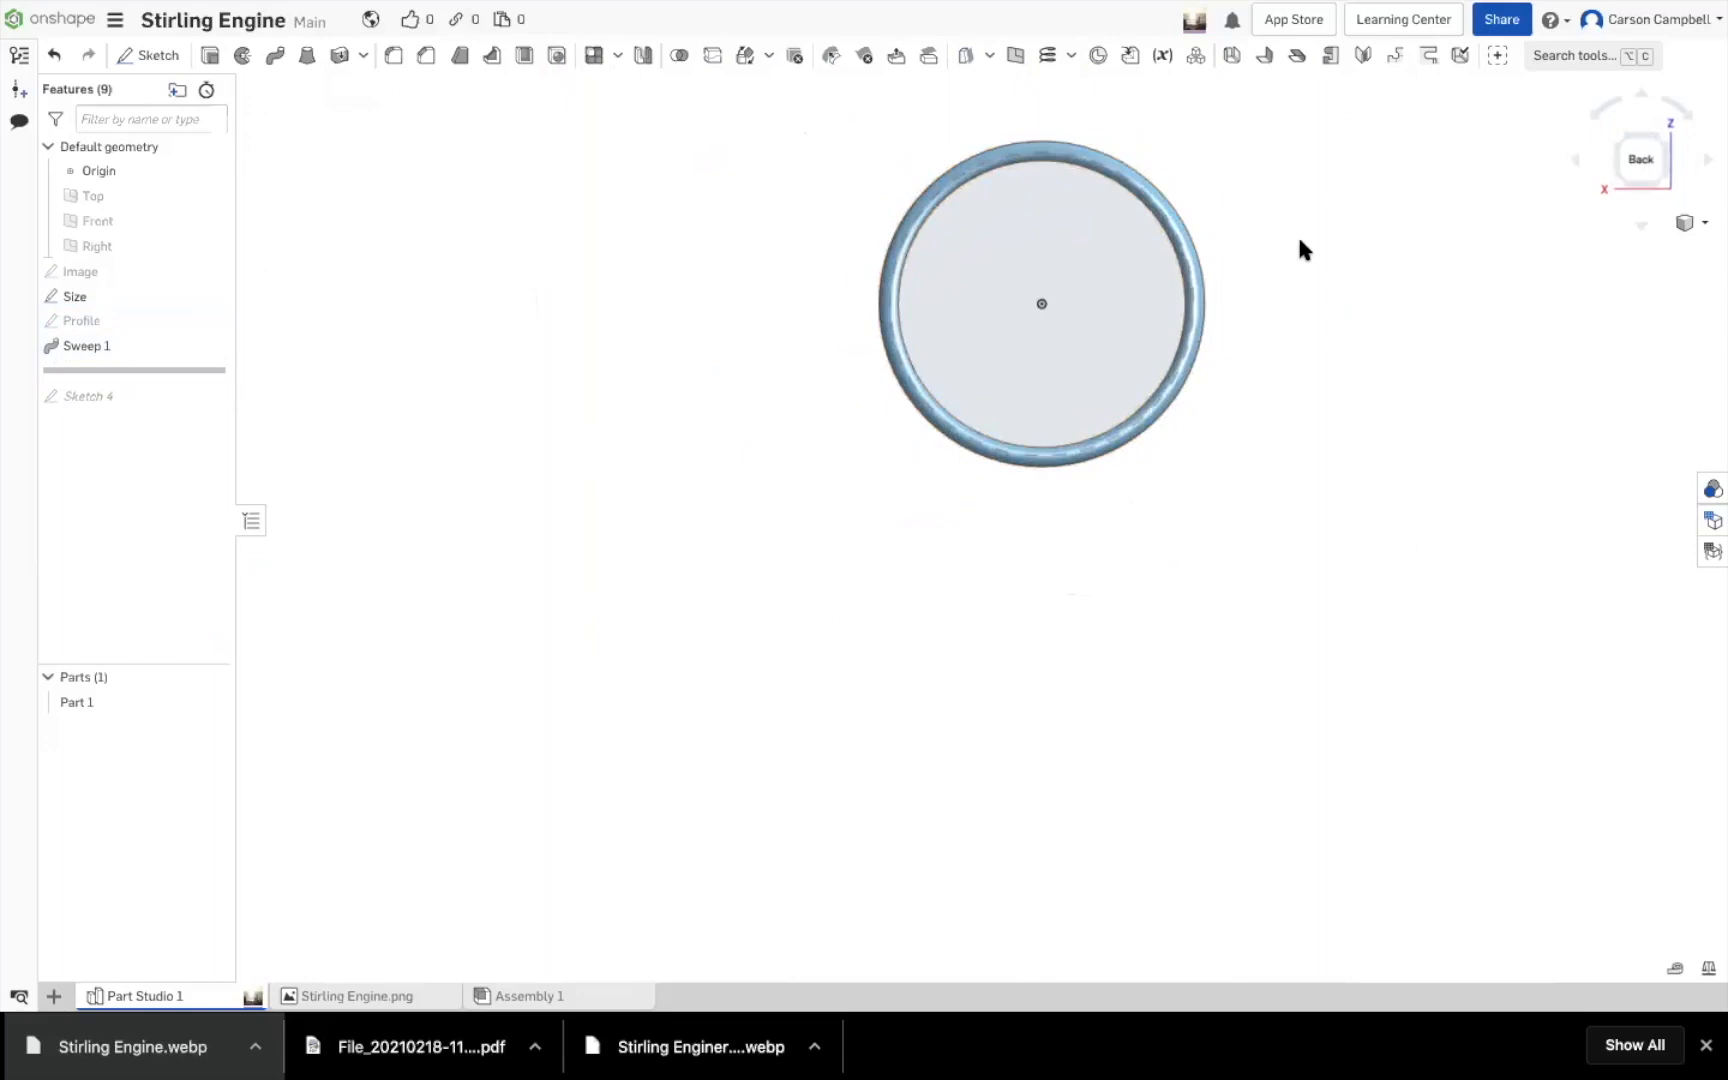
key(f)
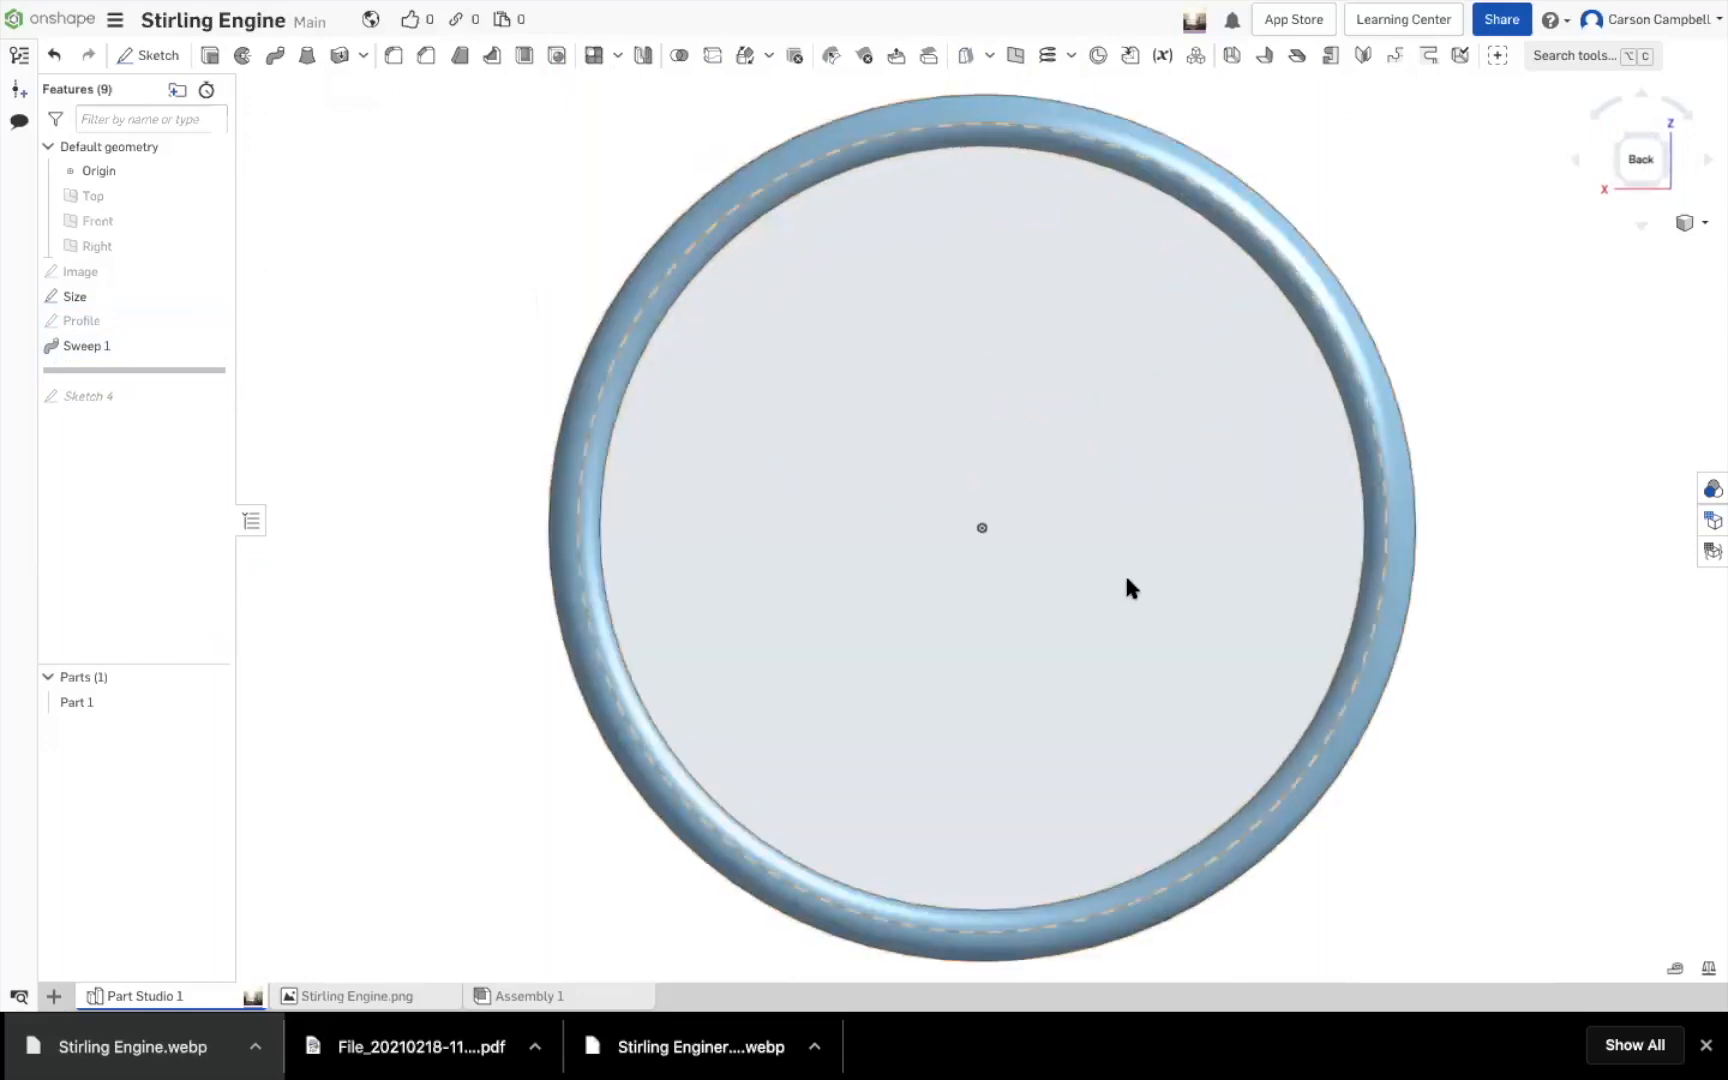
double_click(104, 295)
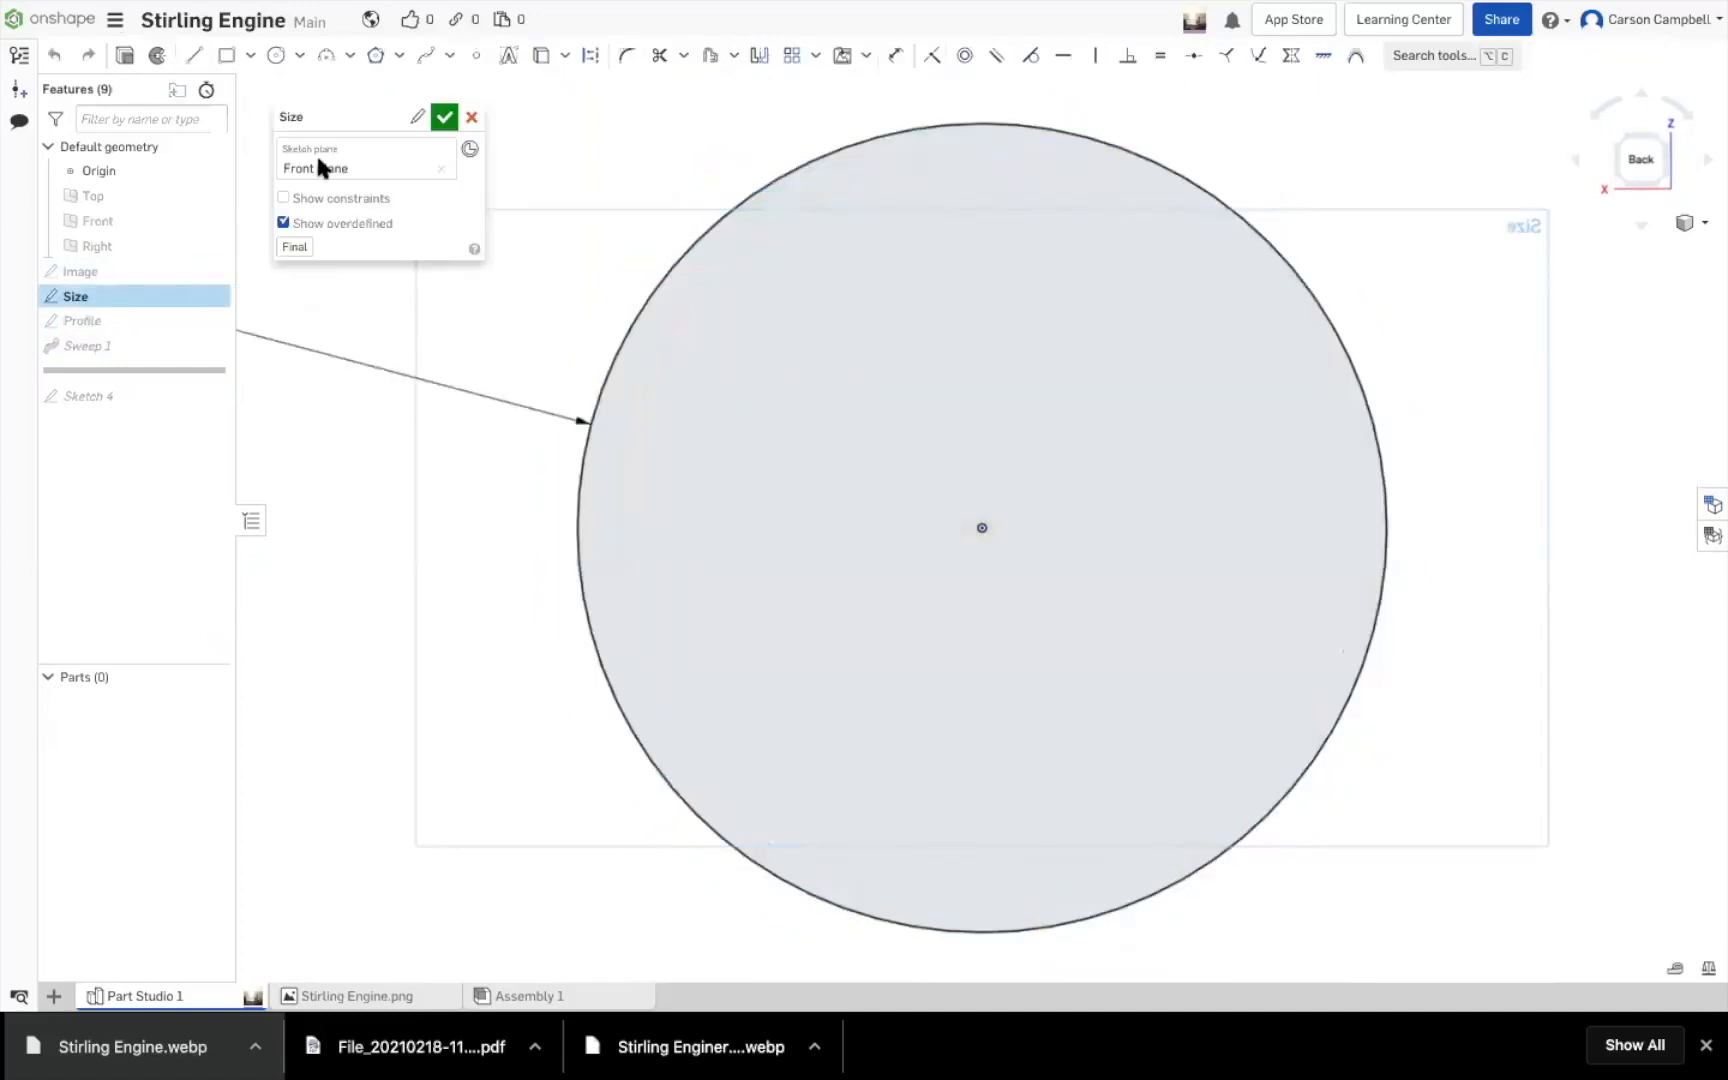
click(126, 56)
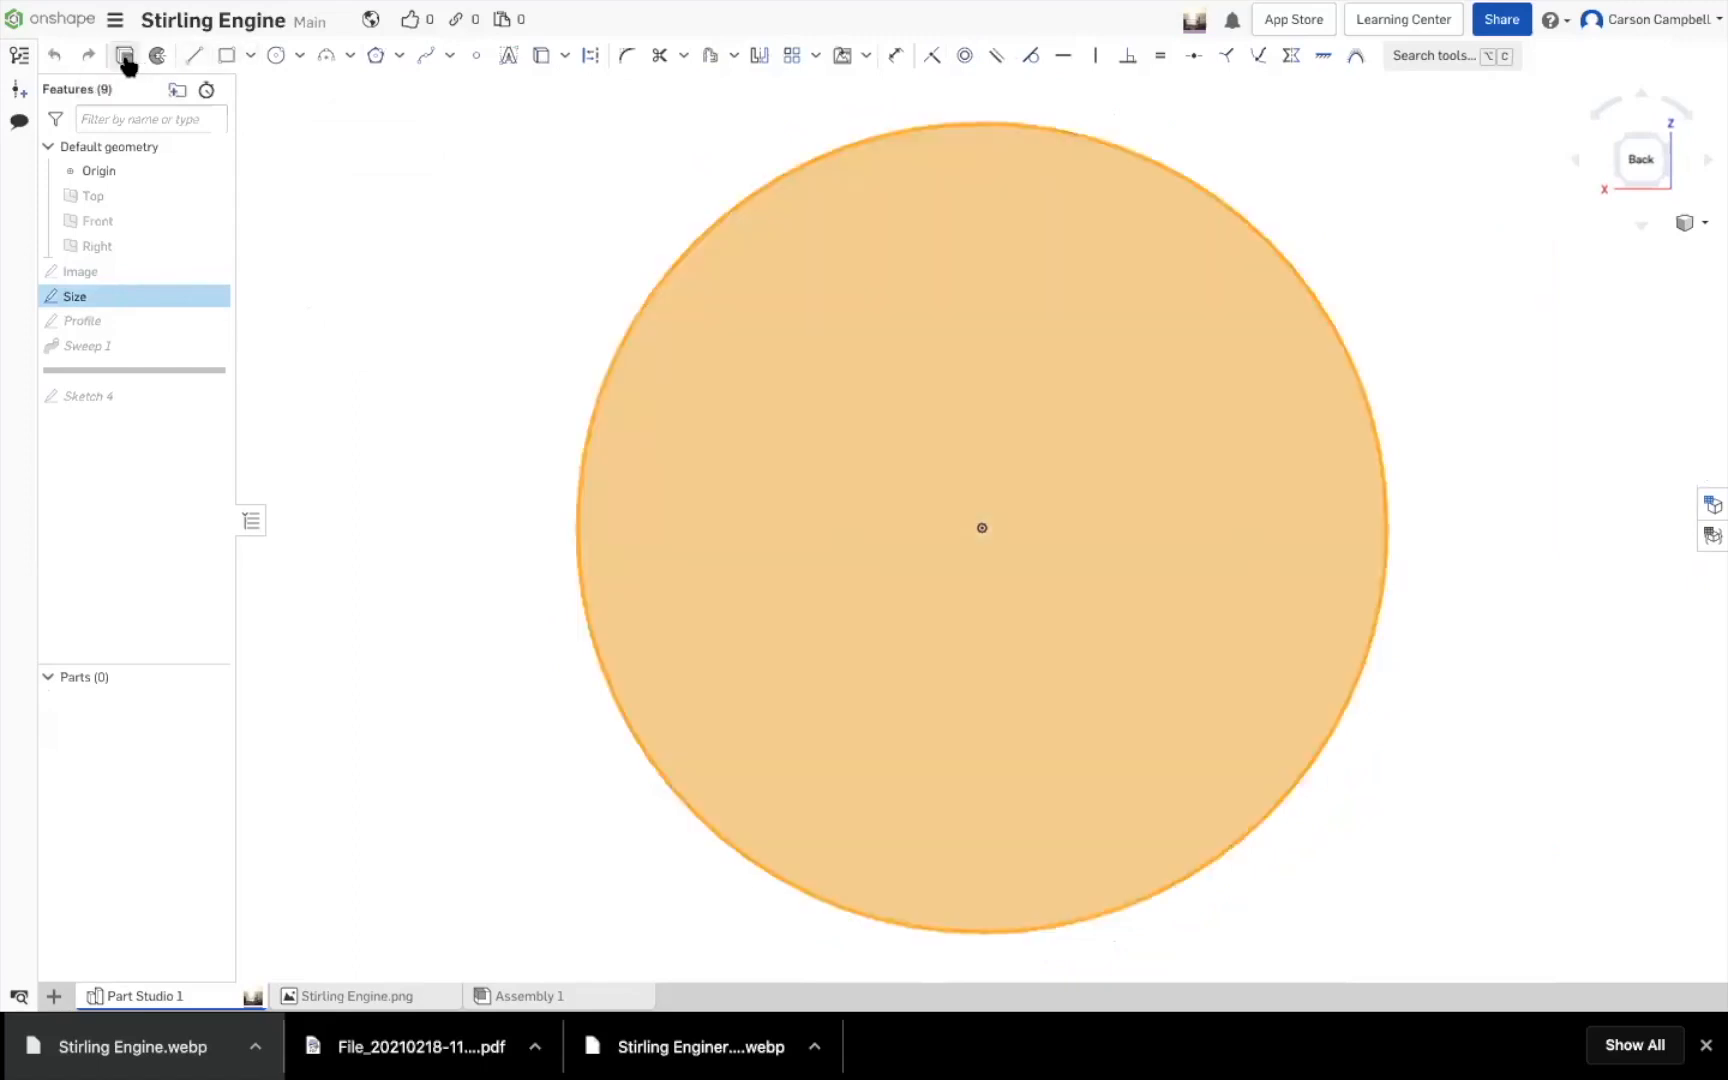
key(shift+e)
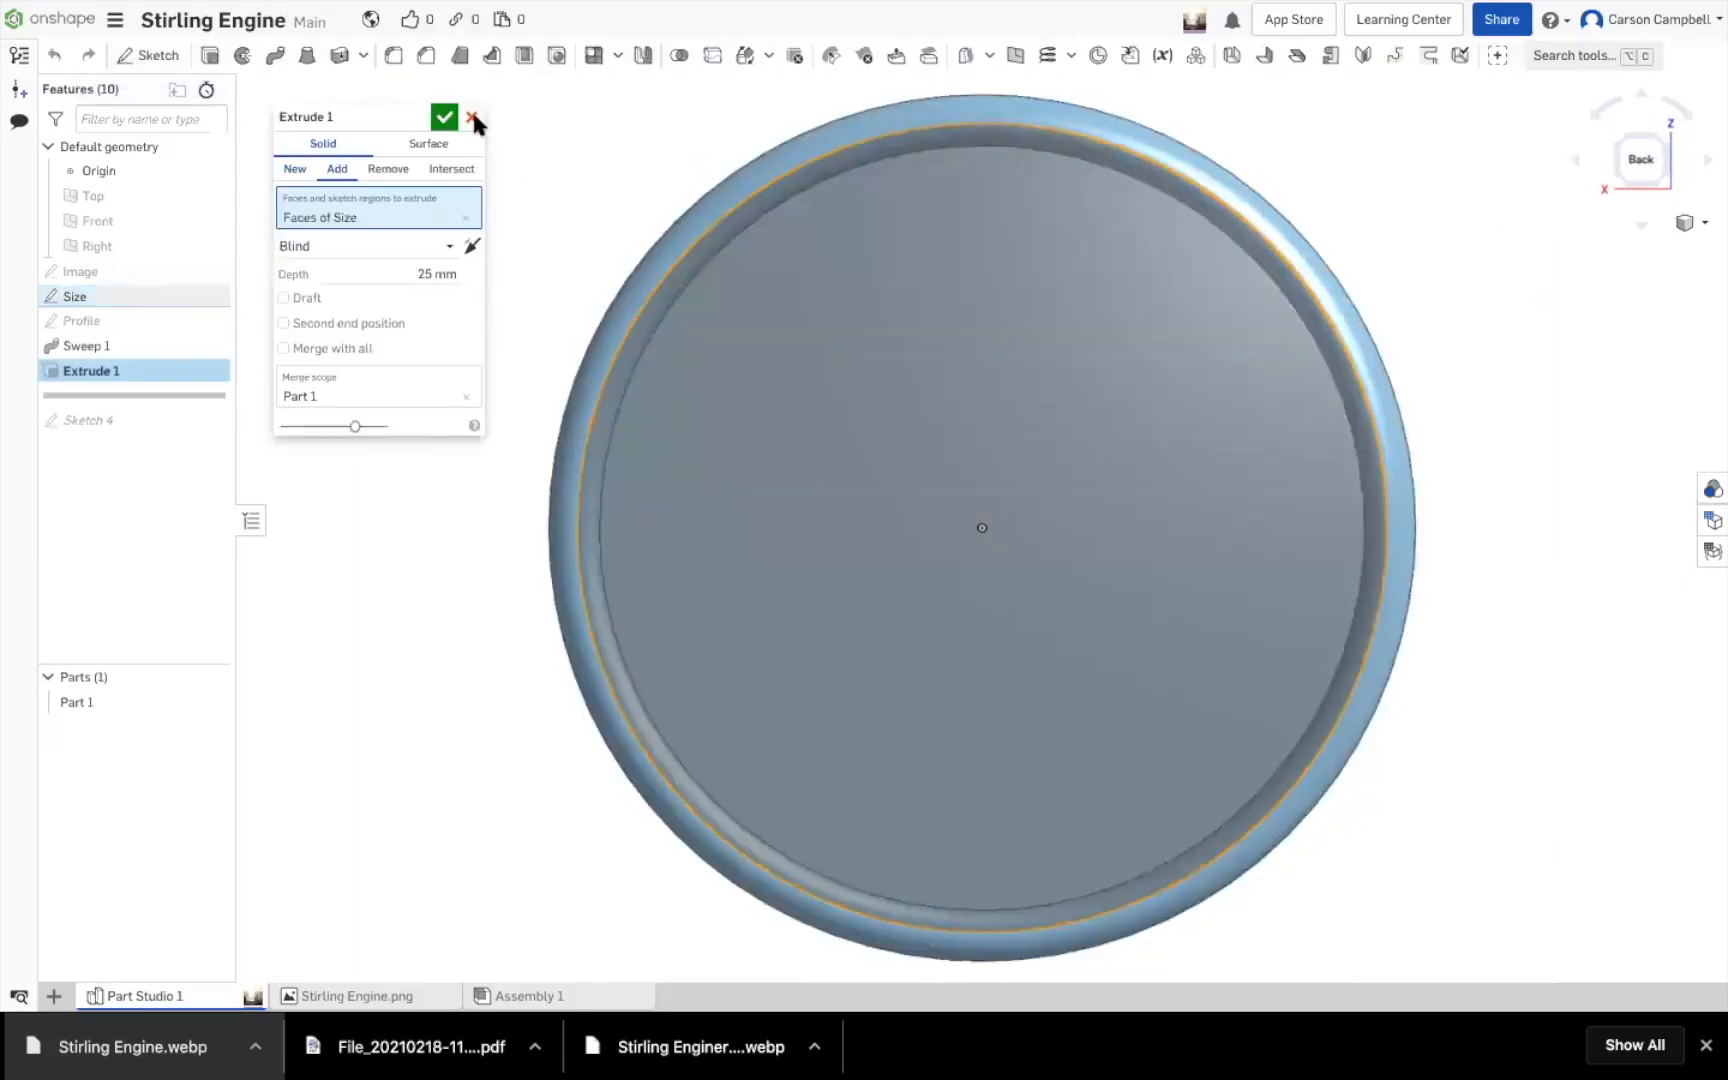
click(471, 117)
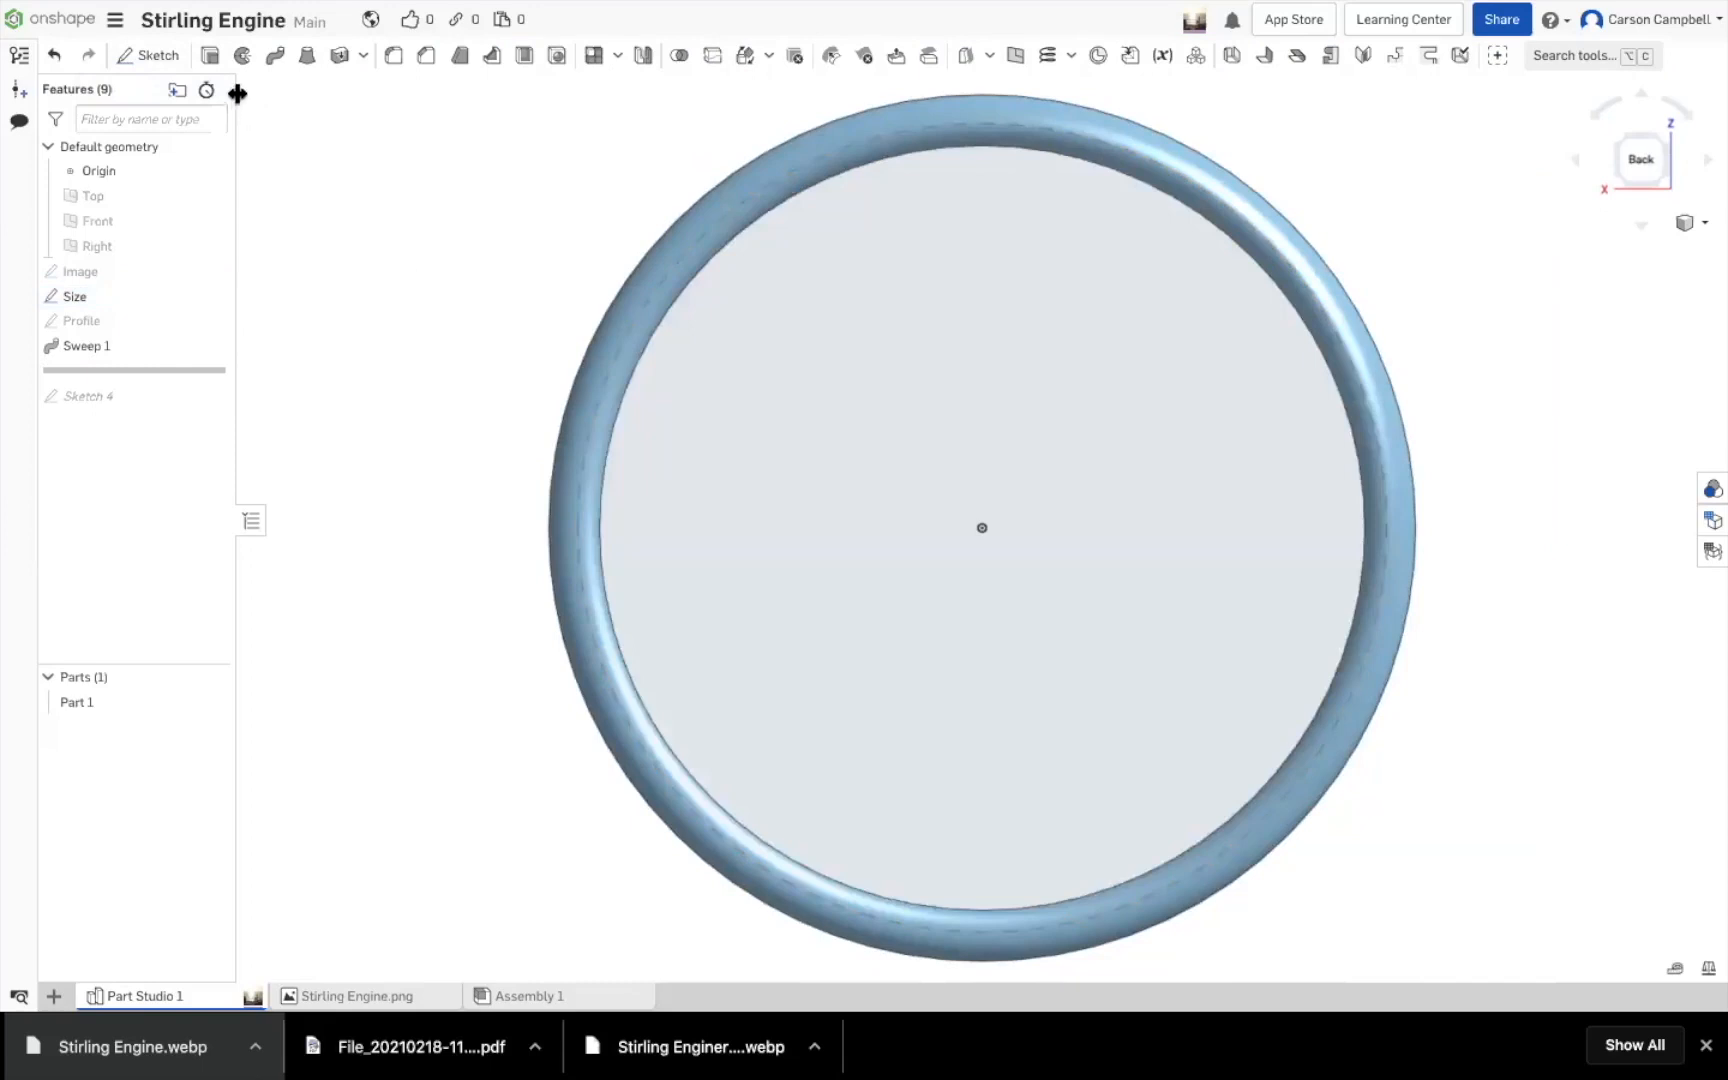
Extrude the Size sketch symmetrically to a depth of 2 mm, adding it to the rim part as a disc
click(208, 56)
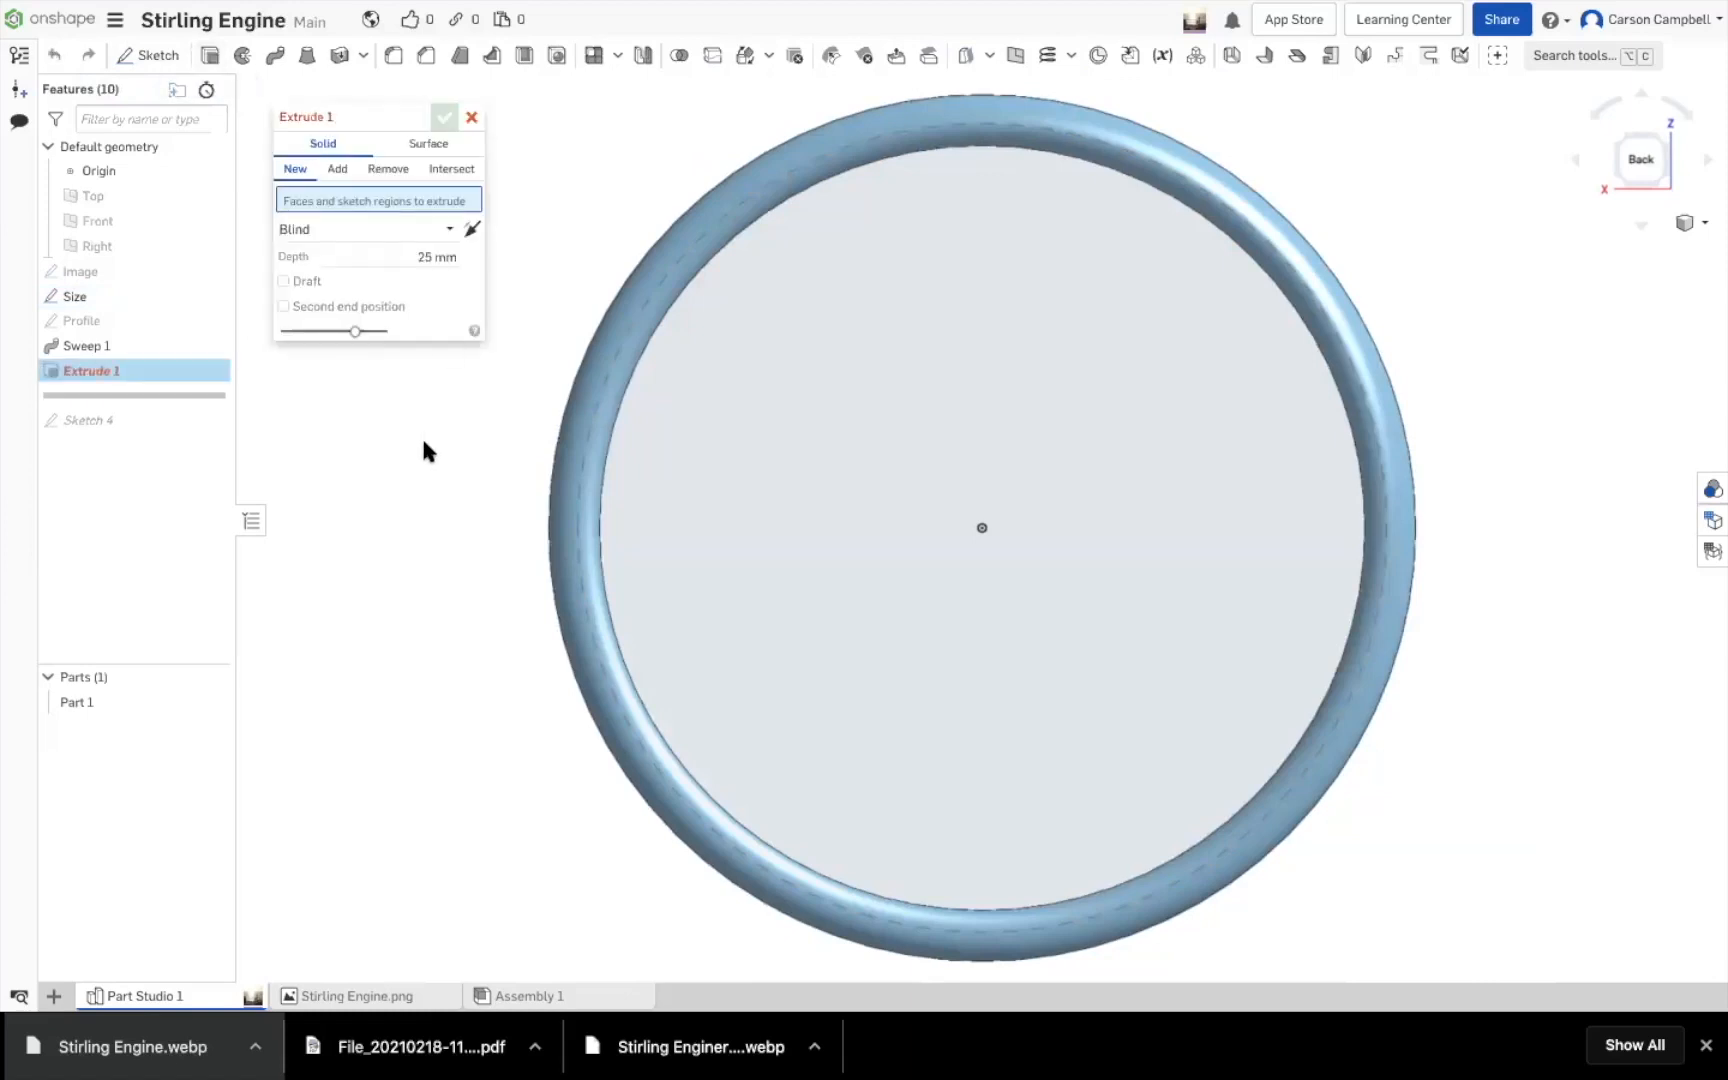
click(89, 297)
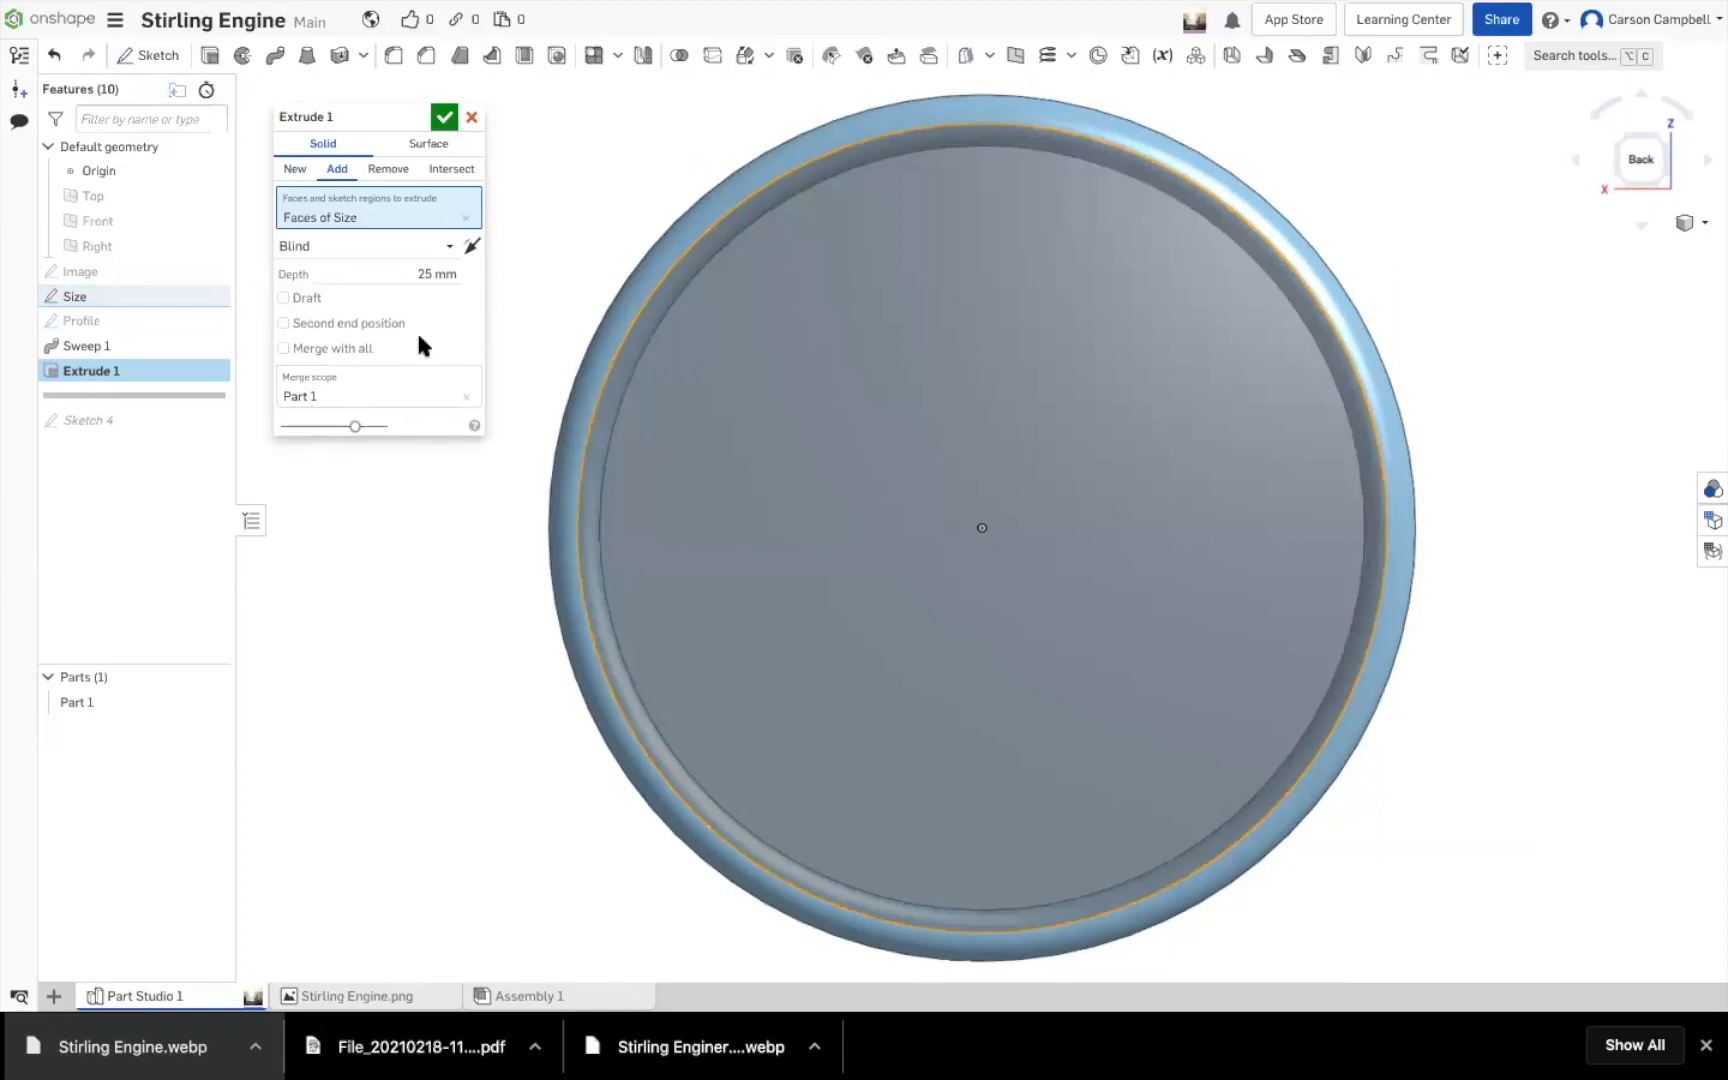
click(451, 250)
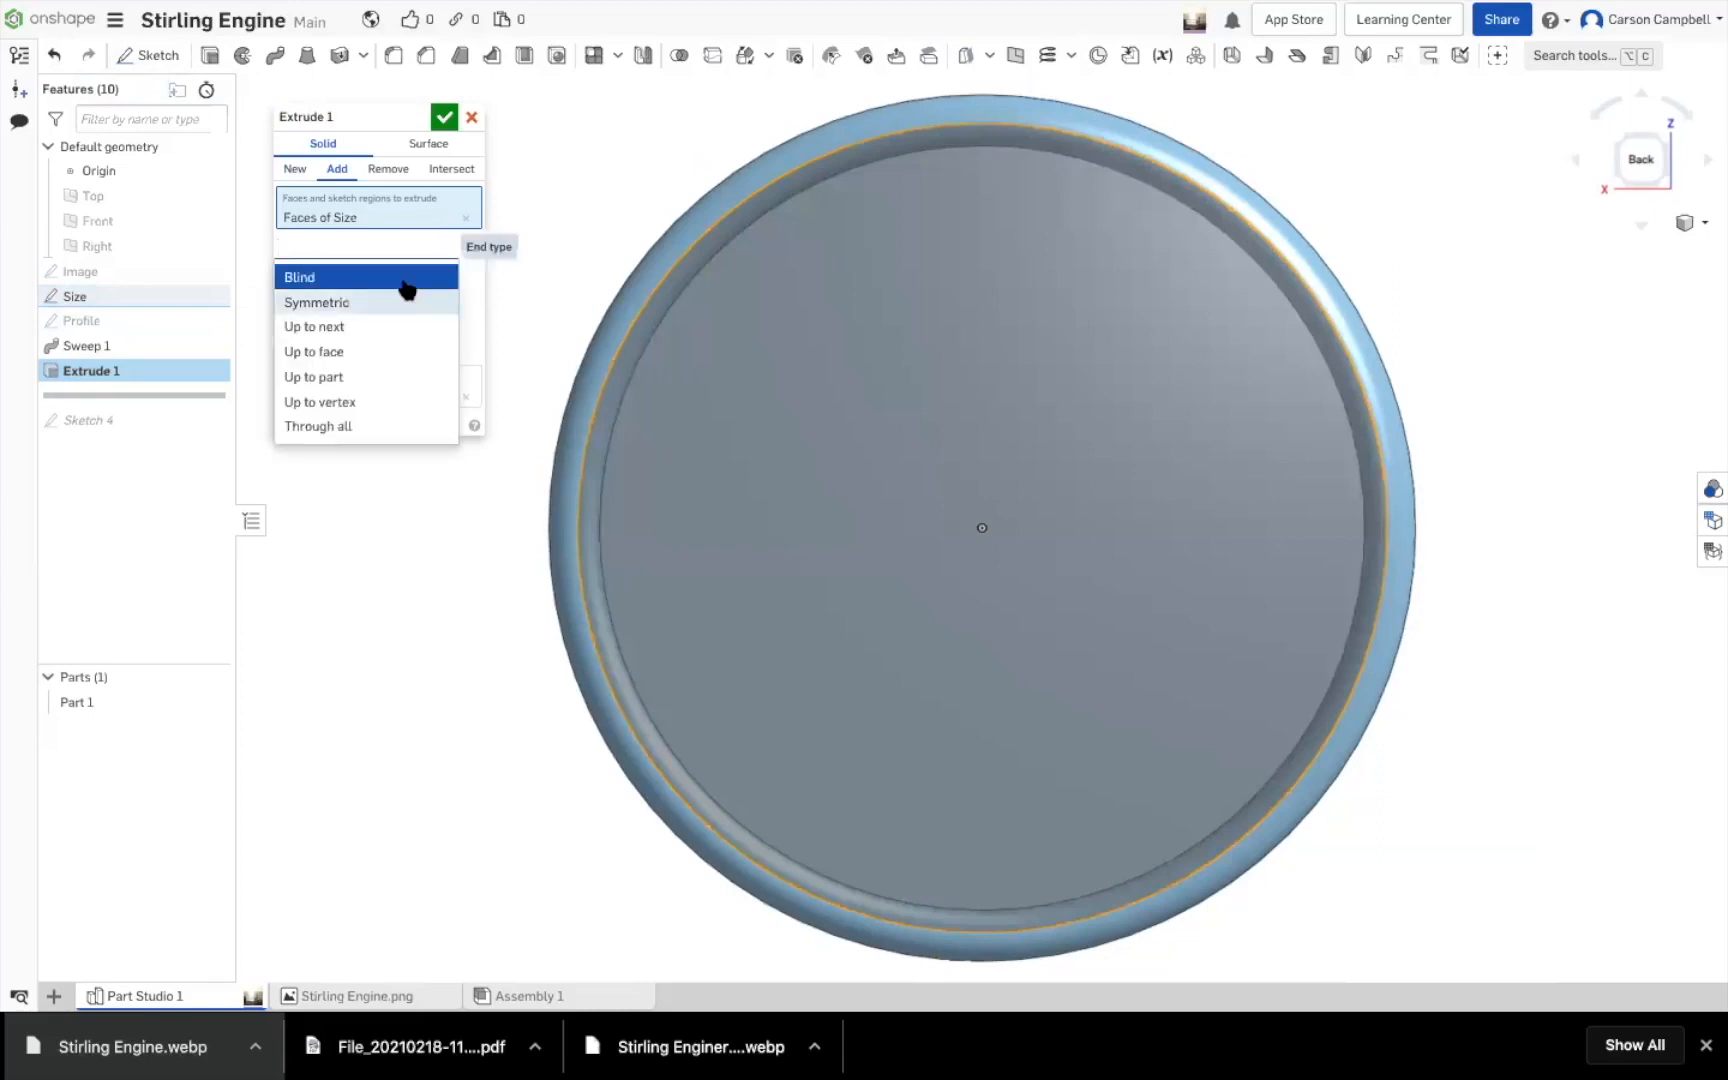
click(333, 305)
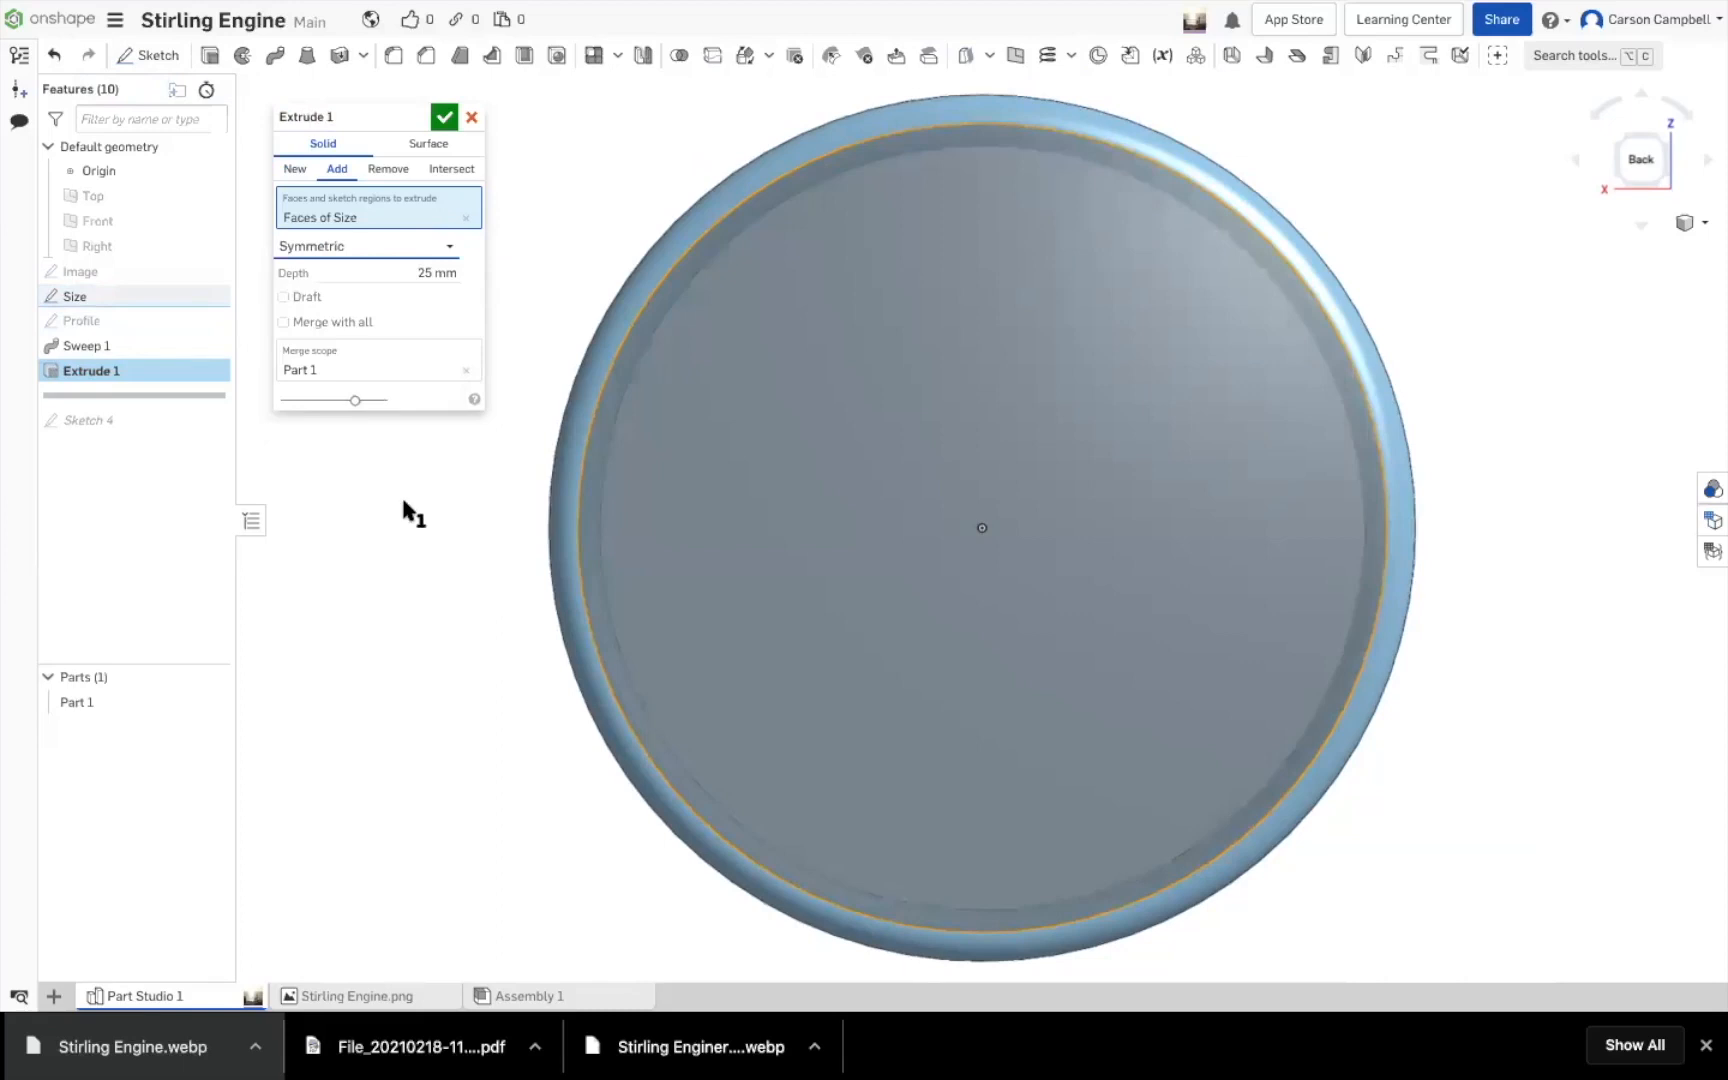
click(432, 272)
text(2)
key(Return)
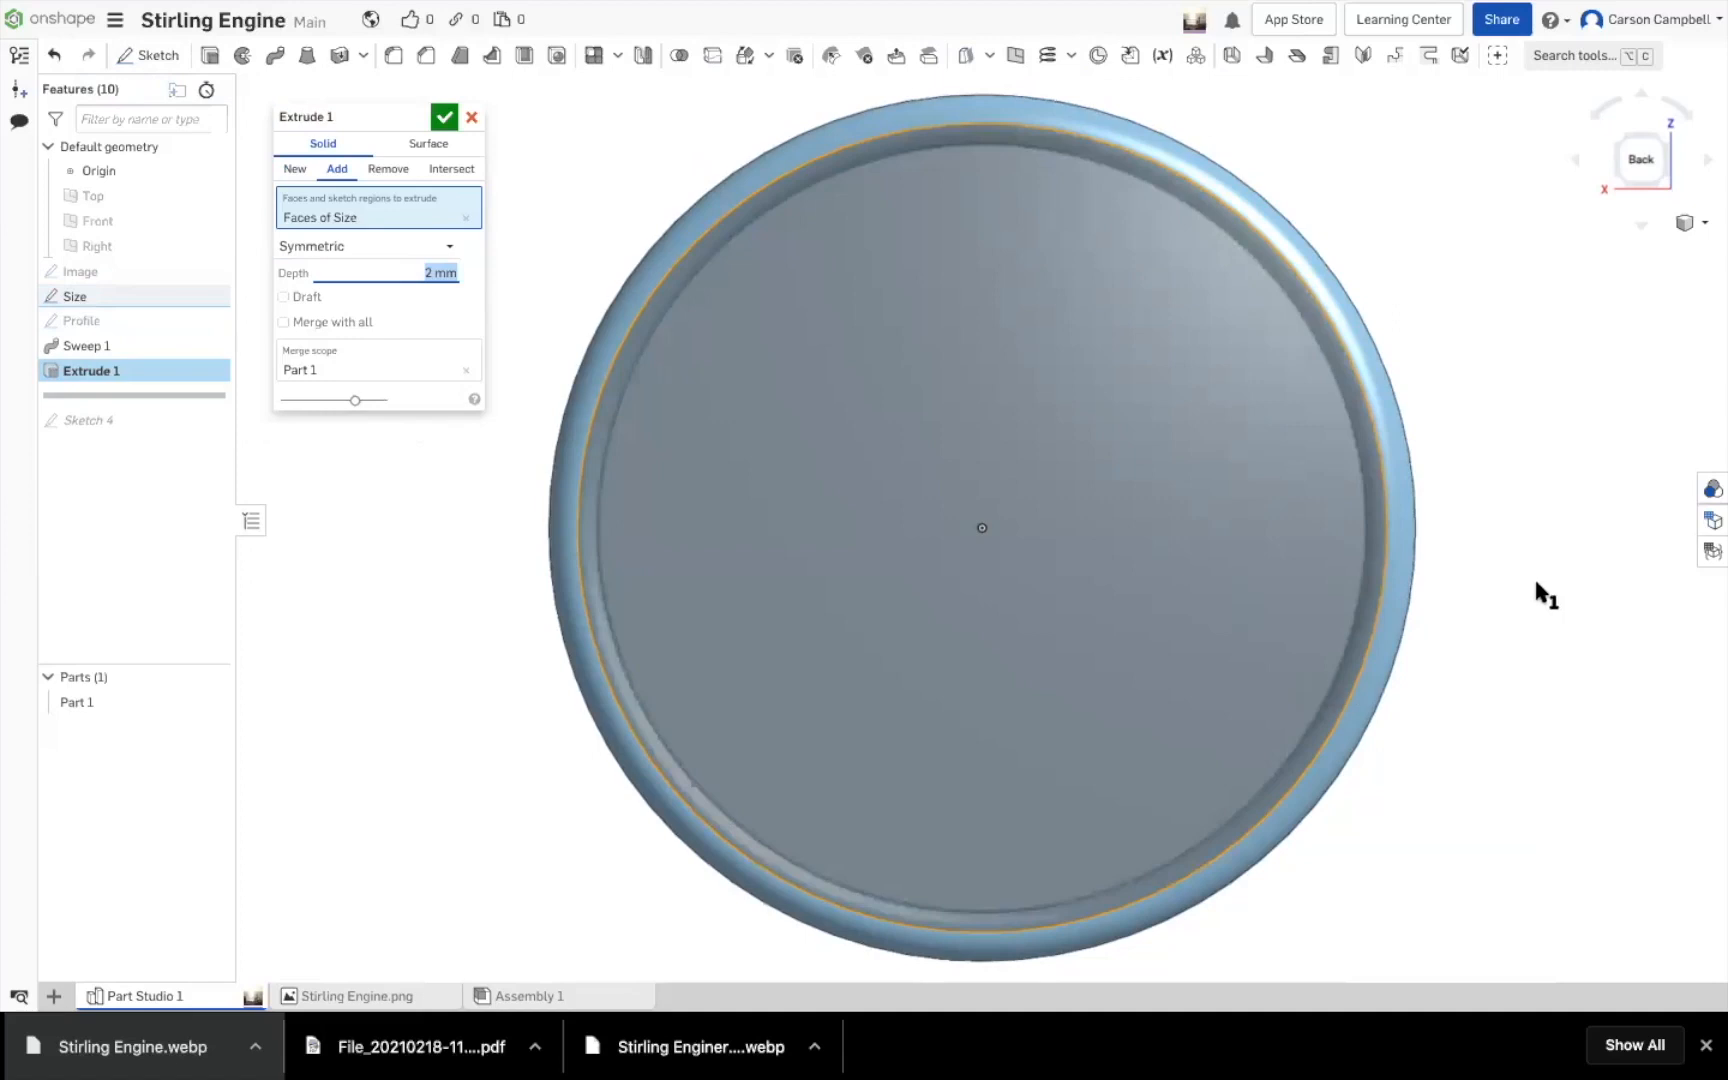
right_drag(1536, 583, 1495, 600)
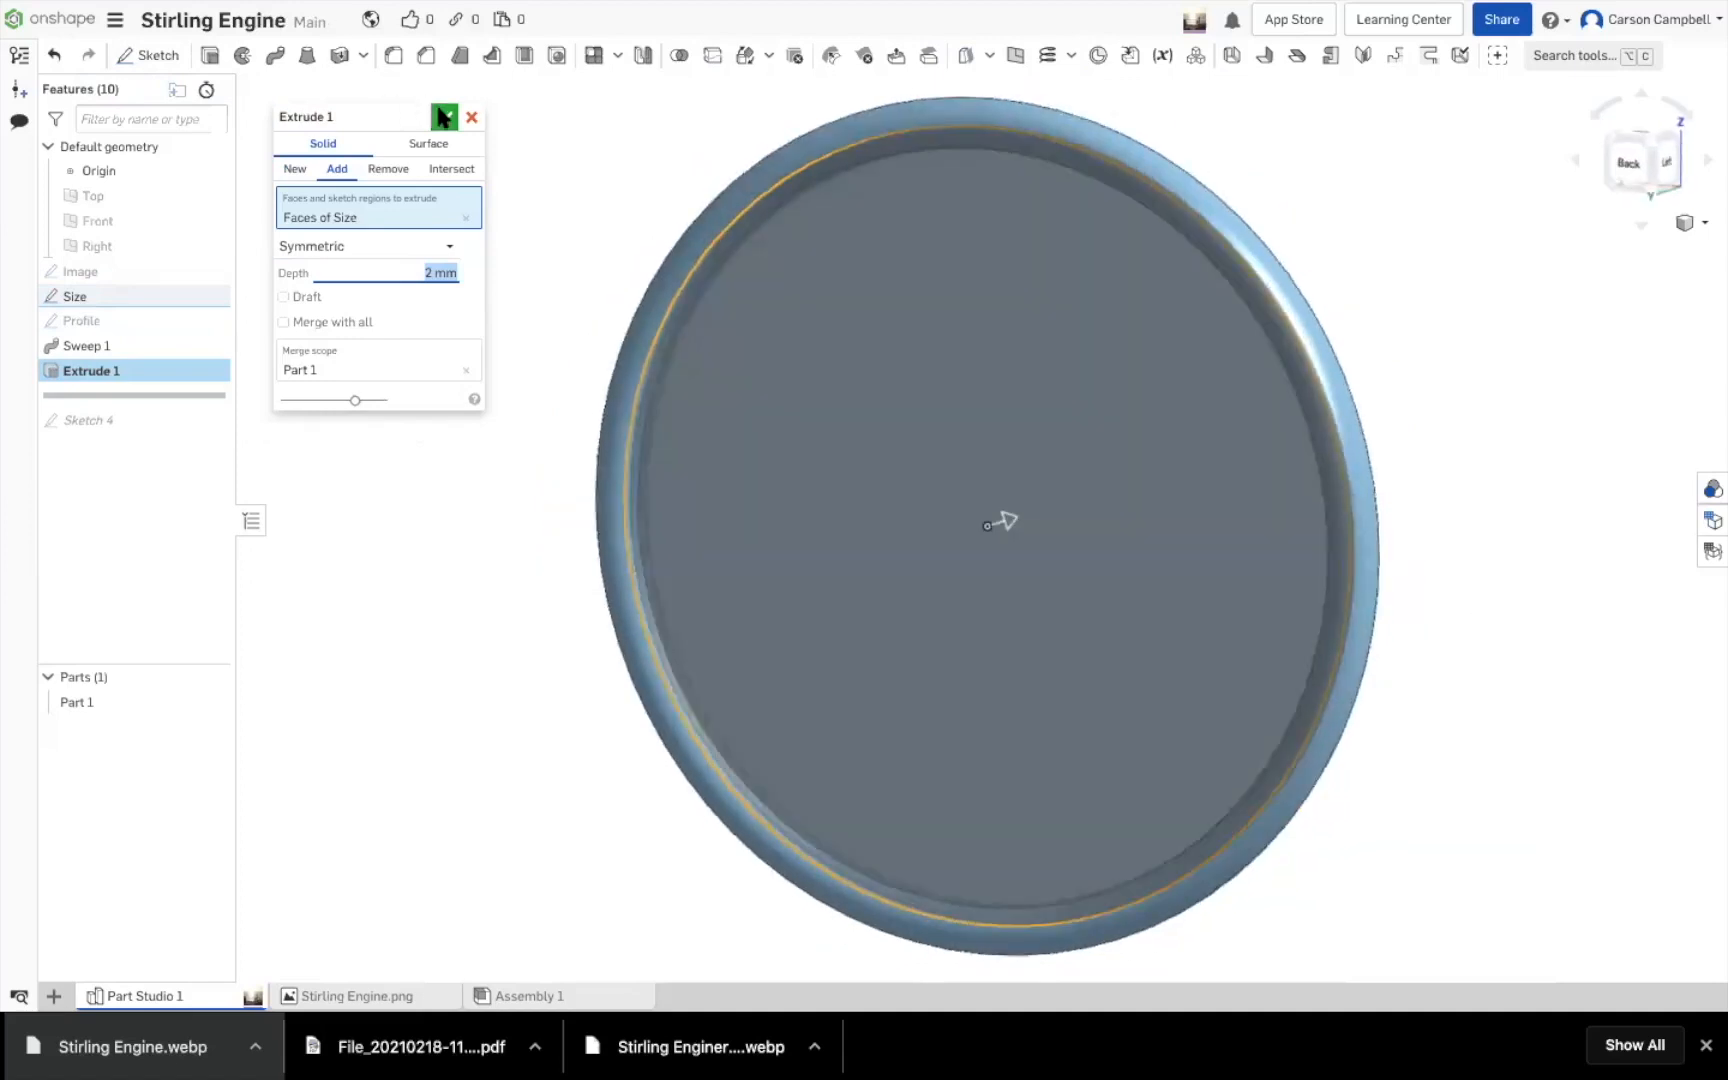
click(443, 117)
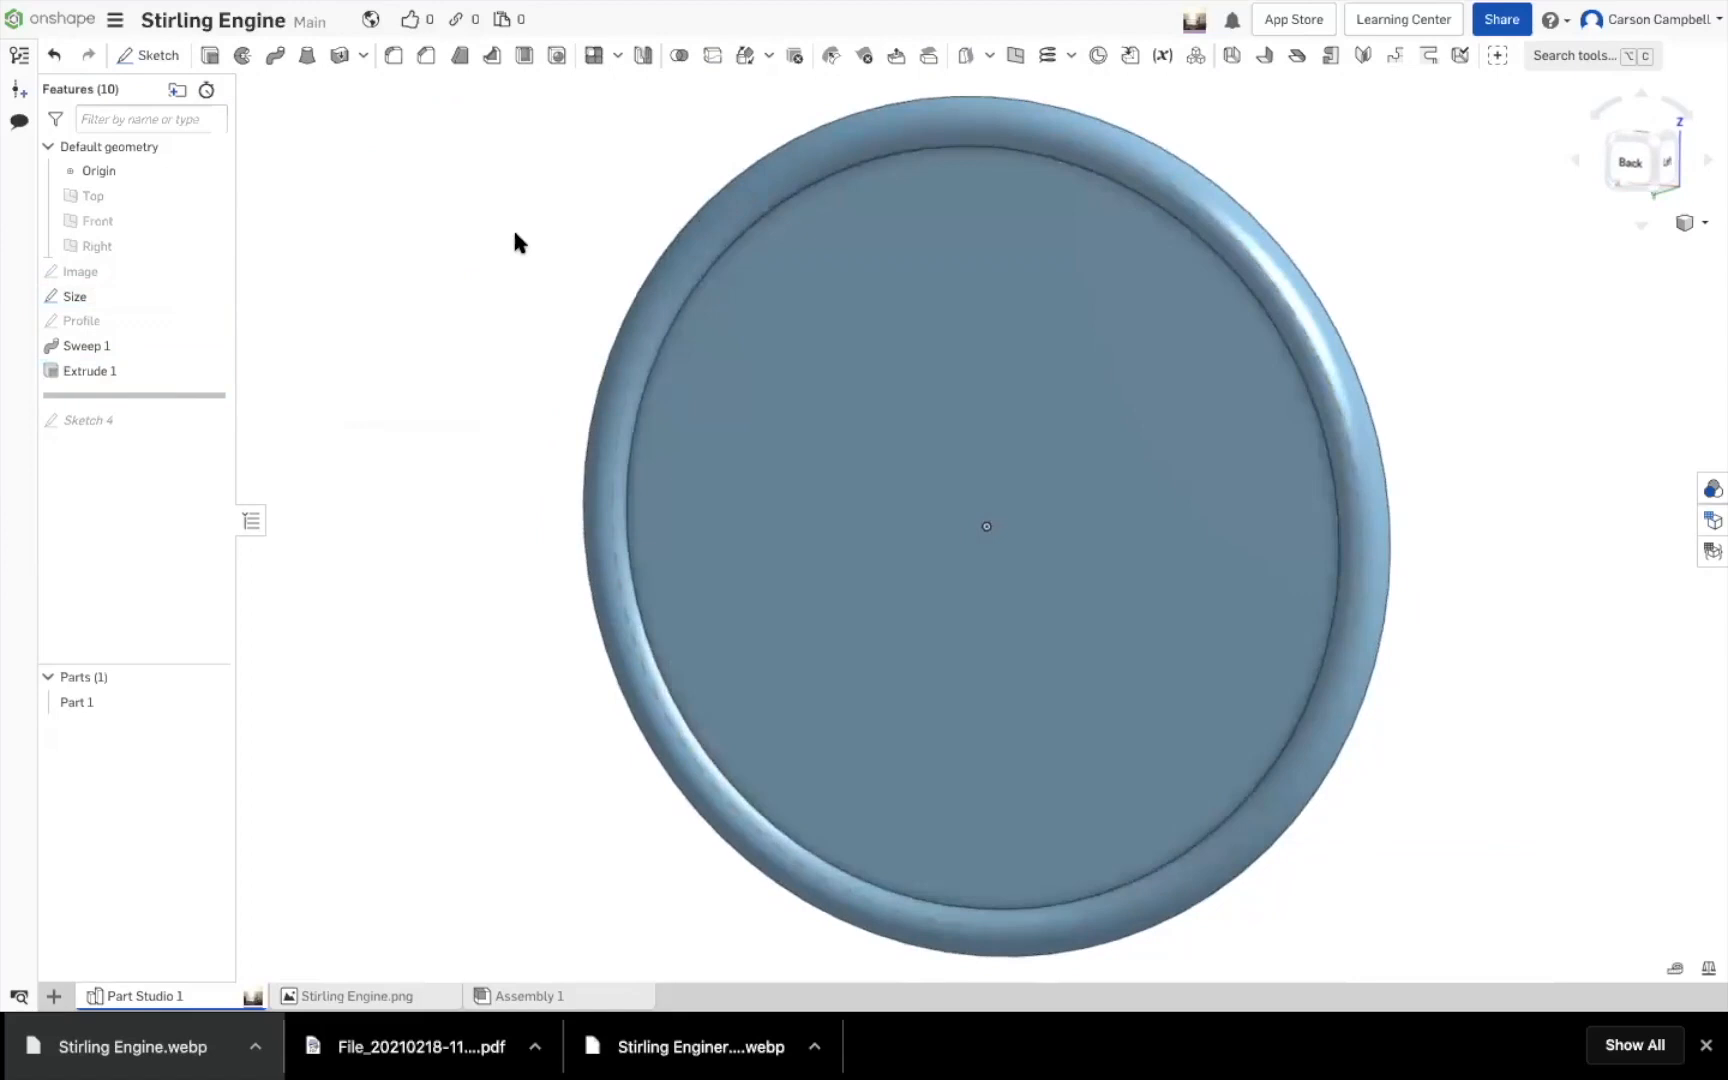
Rename Part 1 as Wheel
key(shift+2)
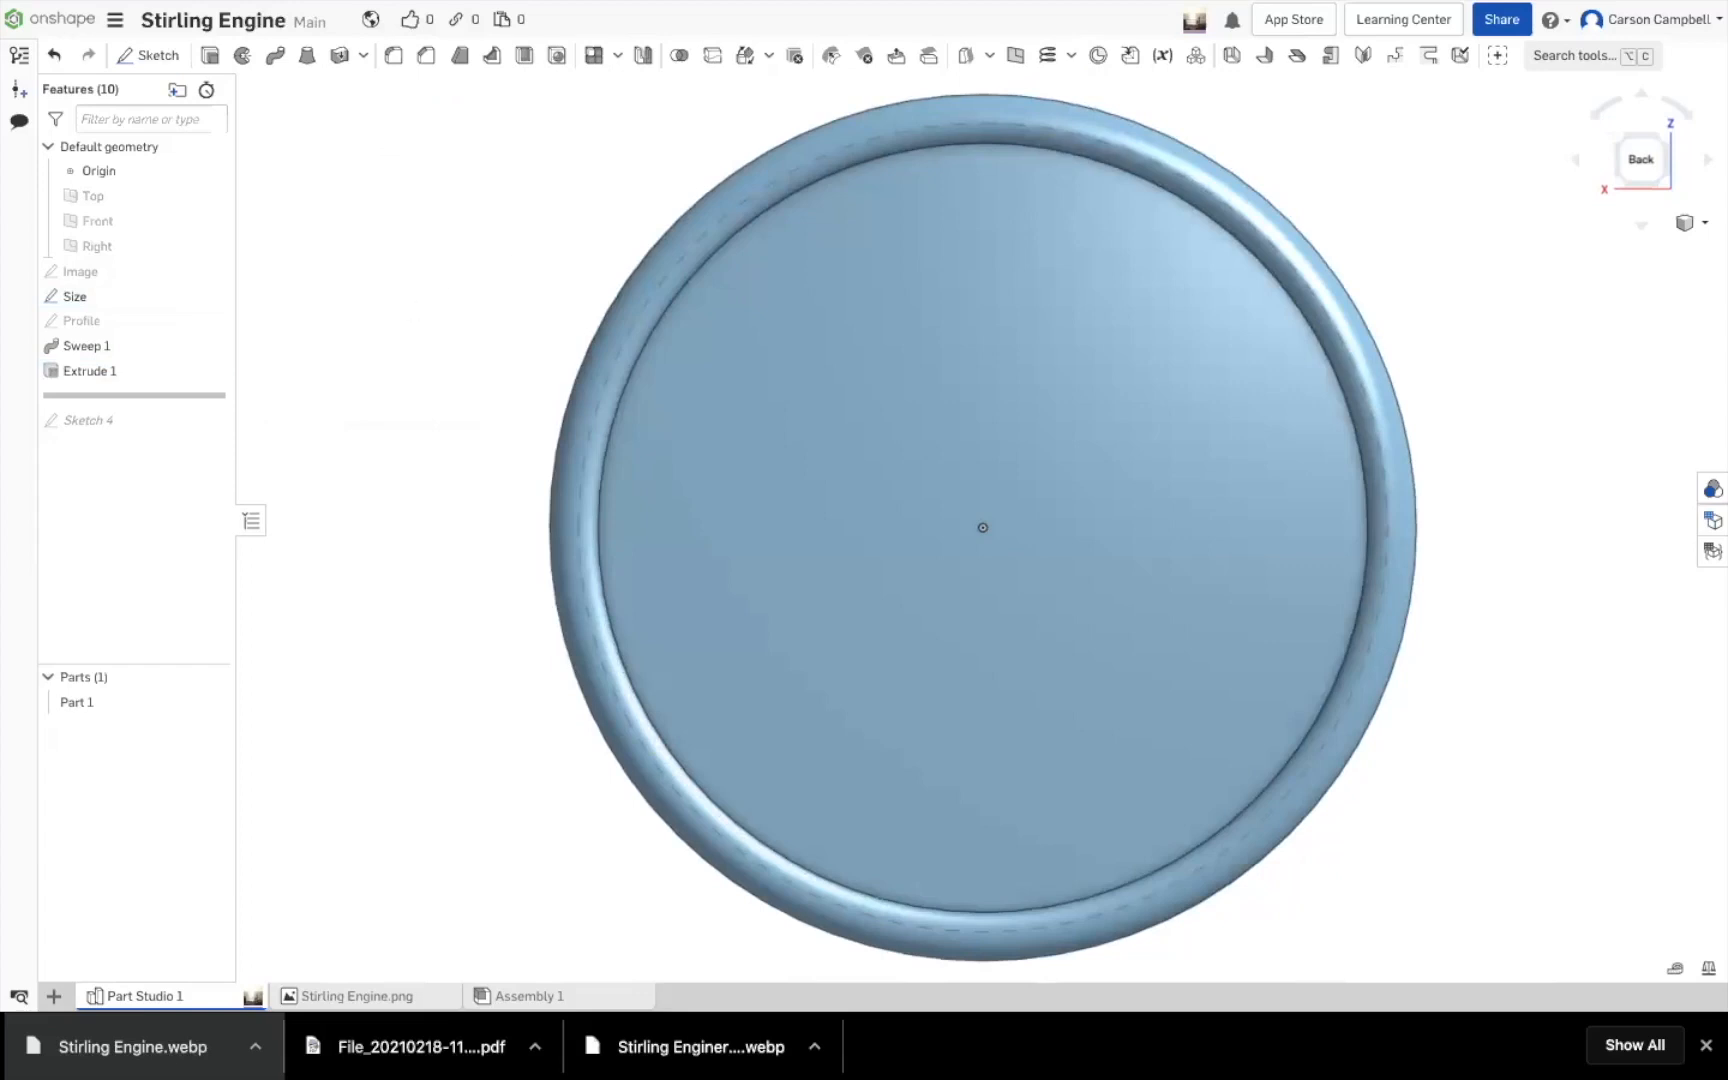
right_click(107, 704)
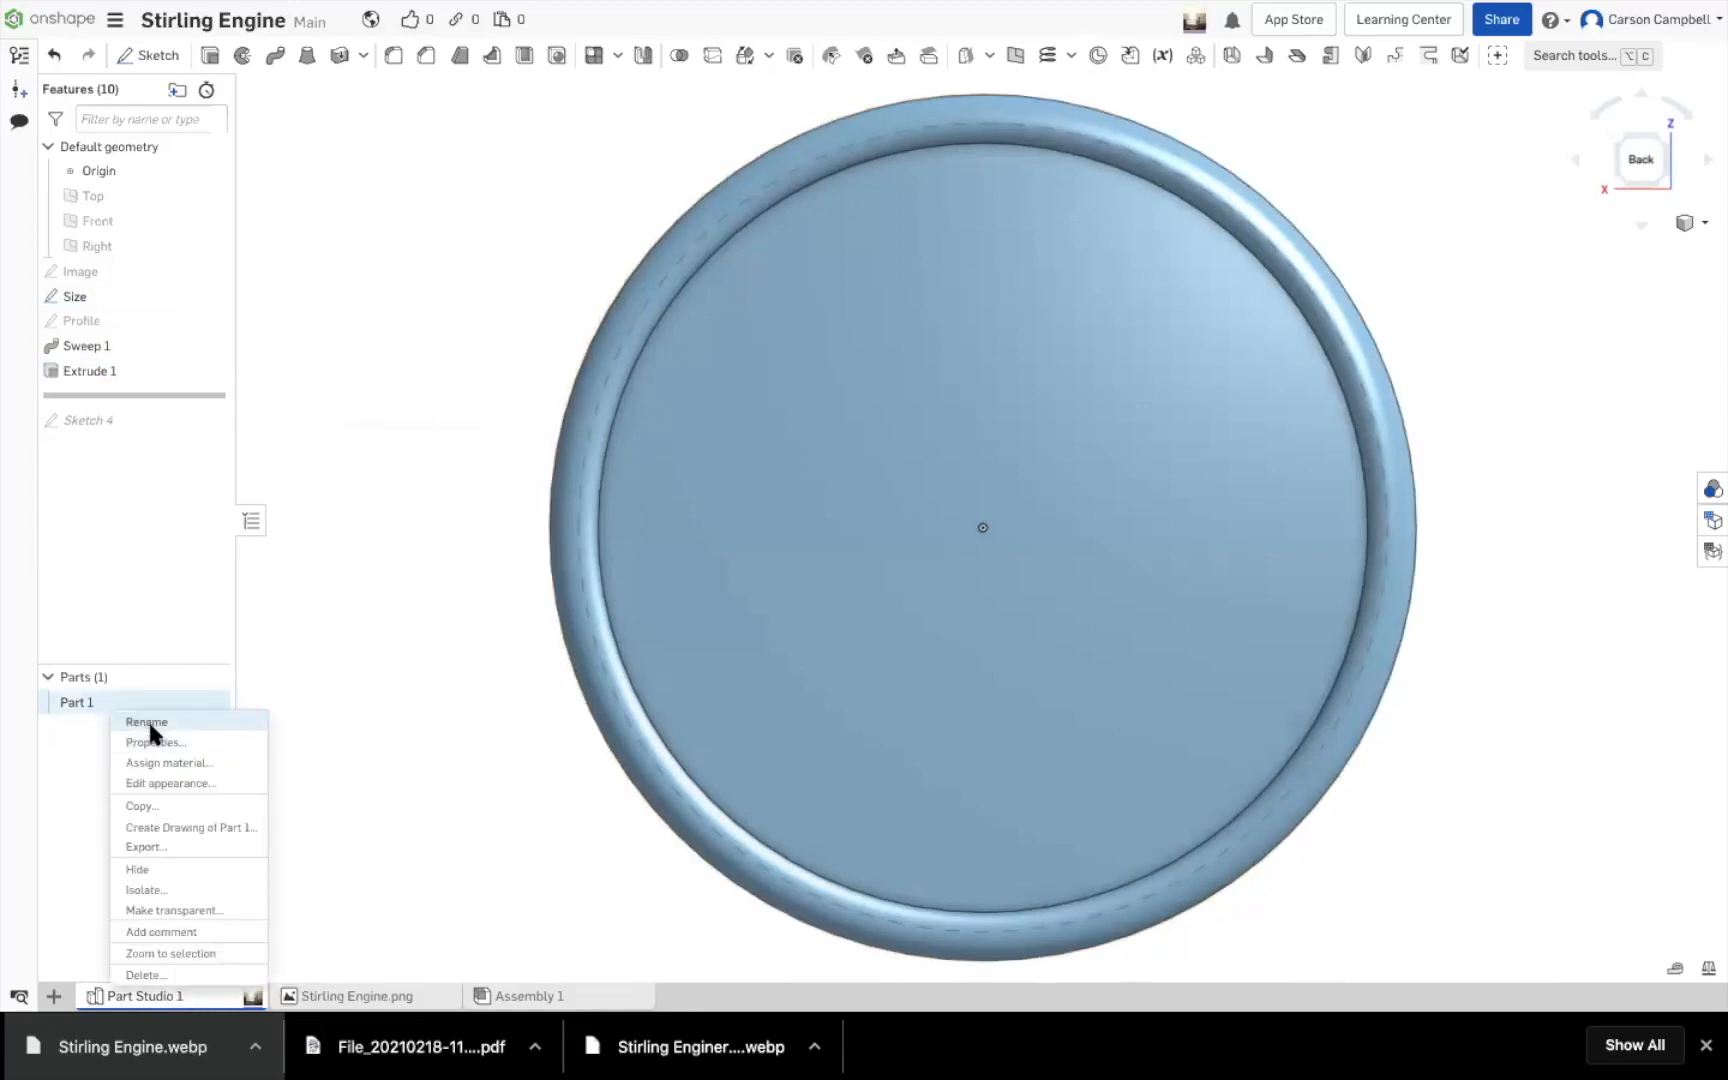
click(147, 722)
text(Wheel)
key(Return)
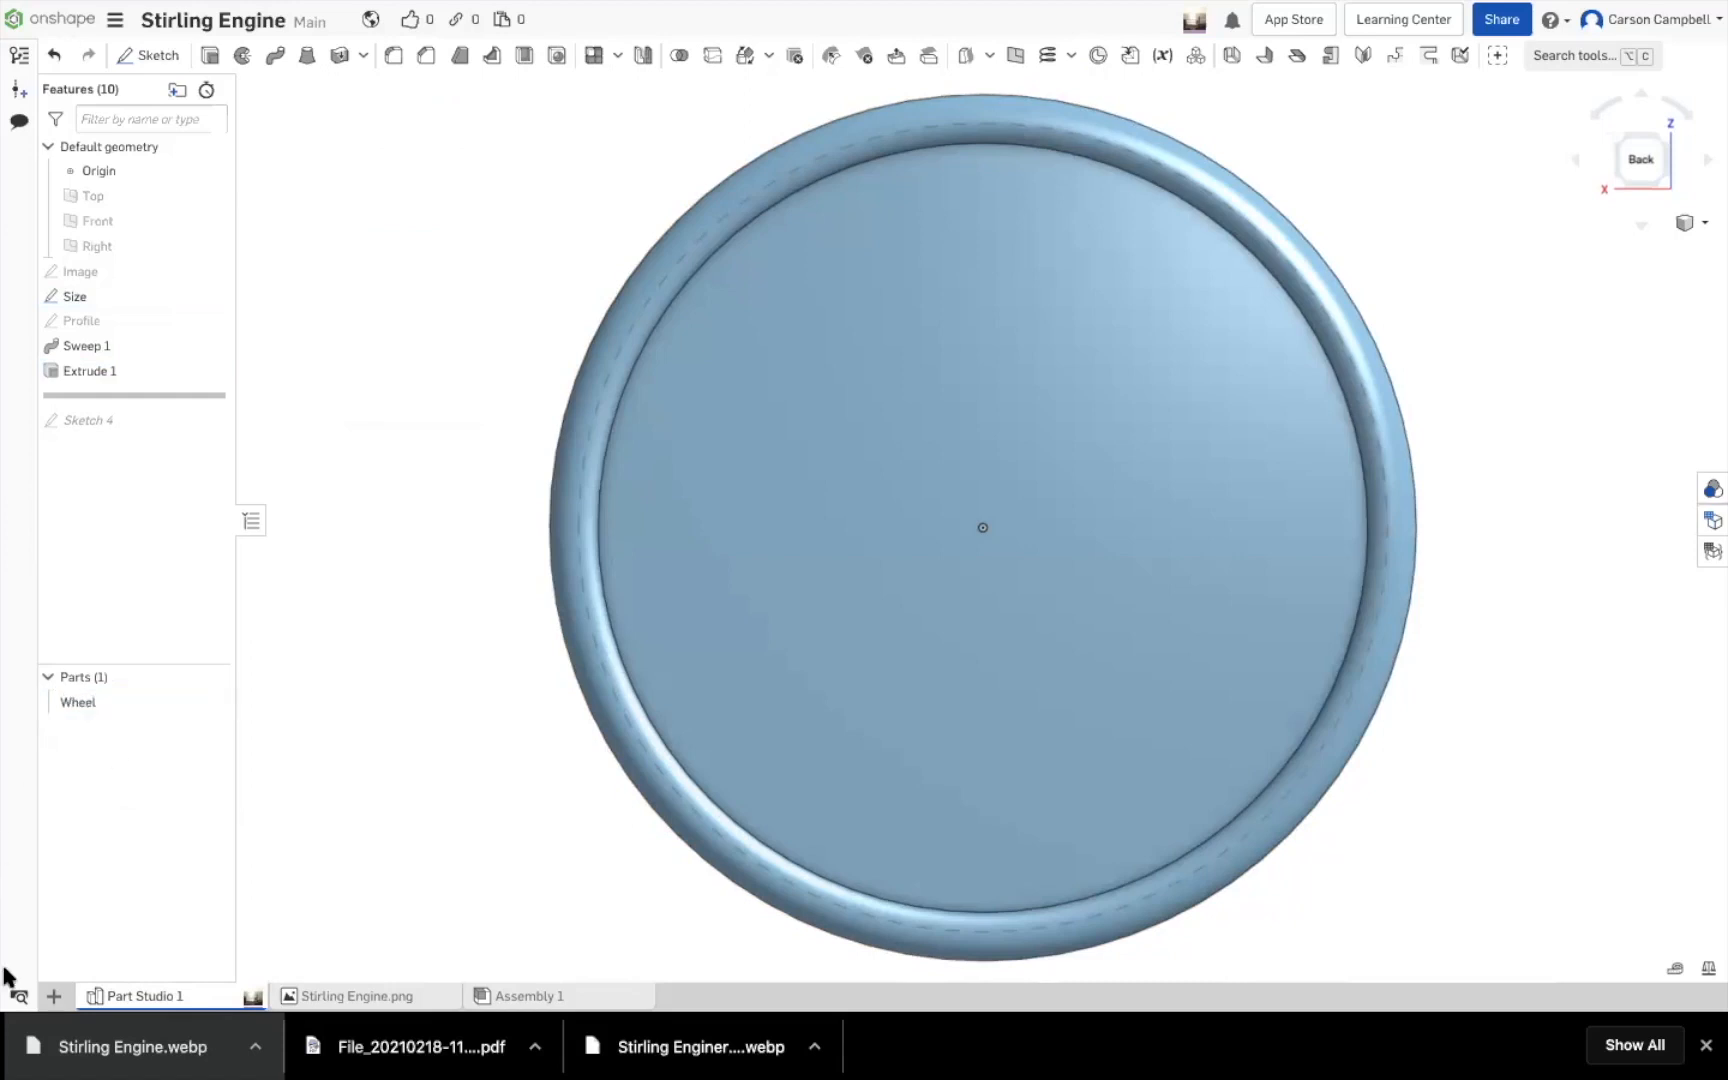
Rename the Part Studio 1 document element as Layout
right_click(158, 996)
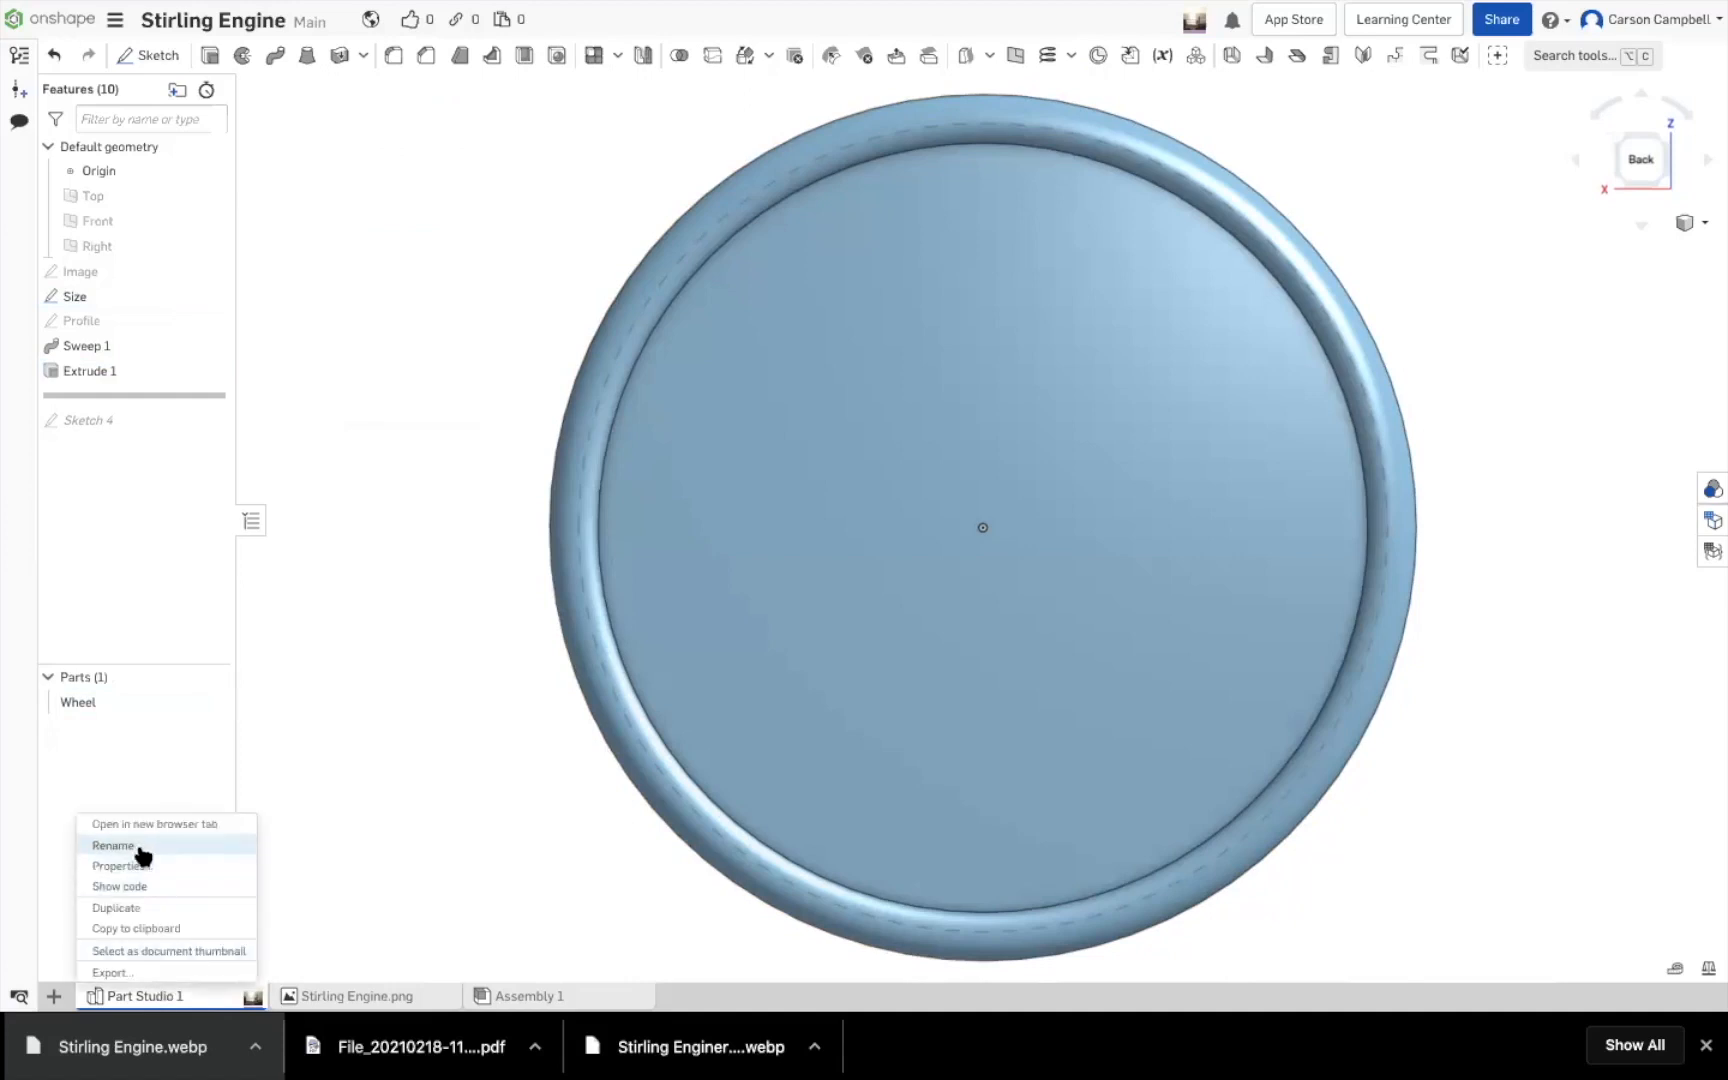
click(140, 842)
text(Layout)
key(Return)
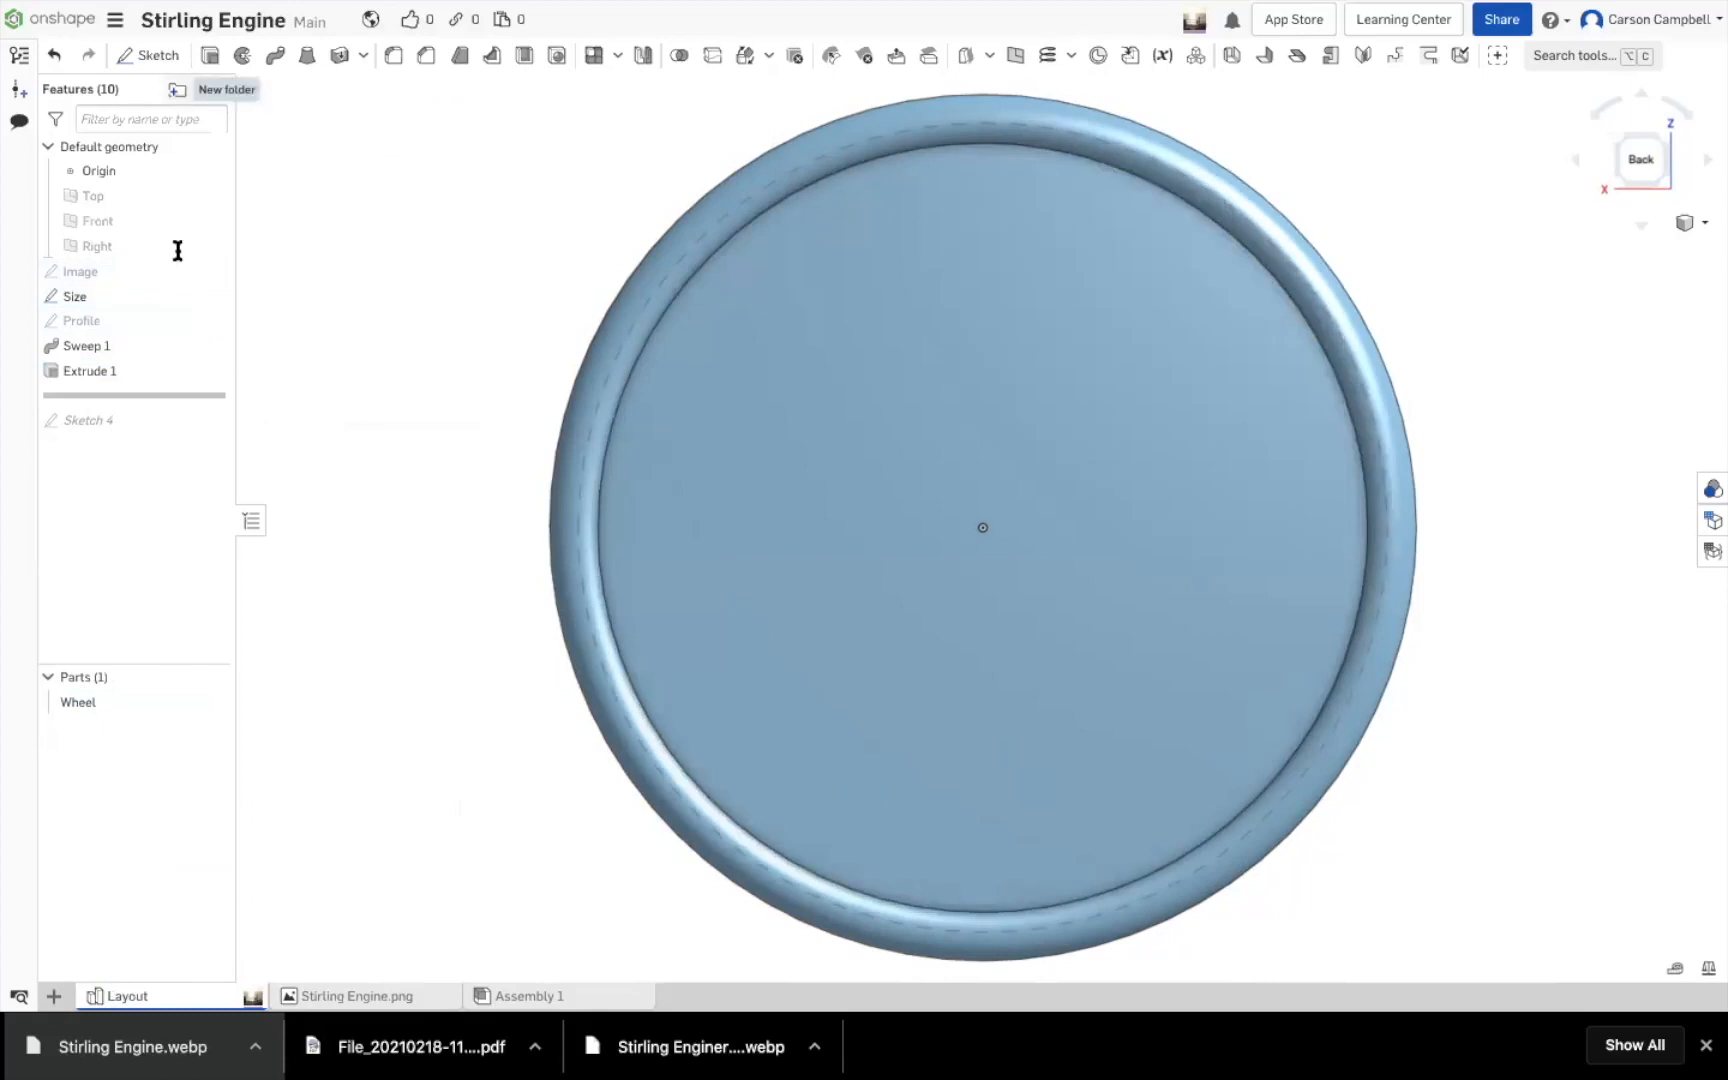
Create a document folder named Components and move Stirling Engine.png into it
click(54, 996)
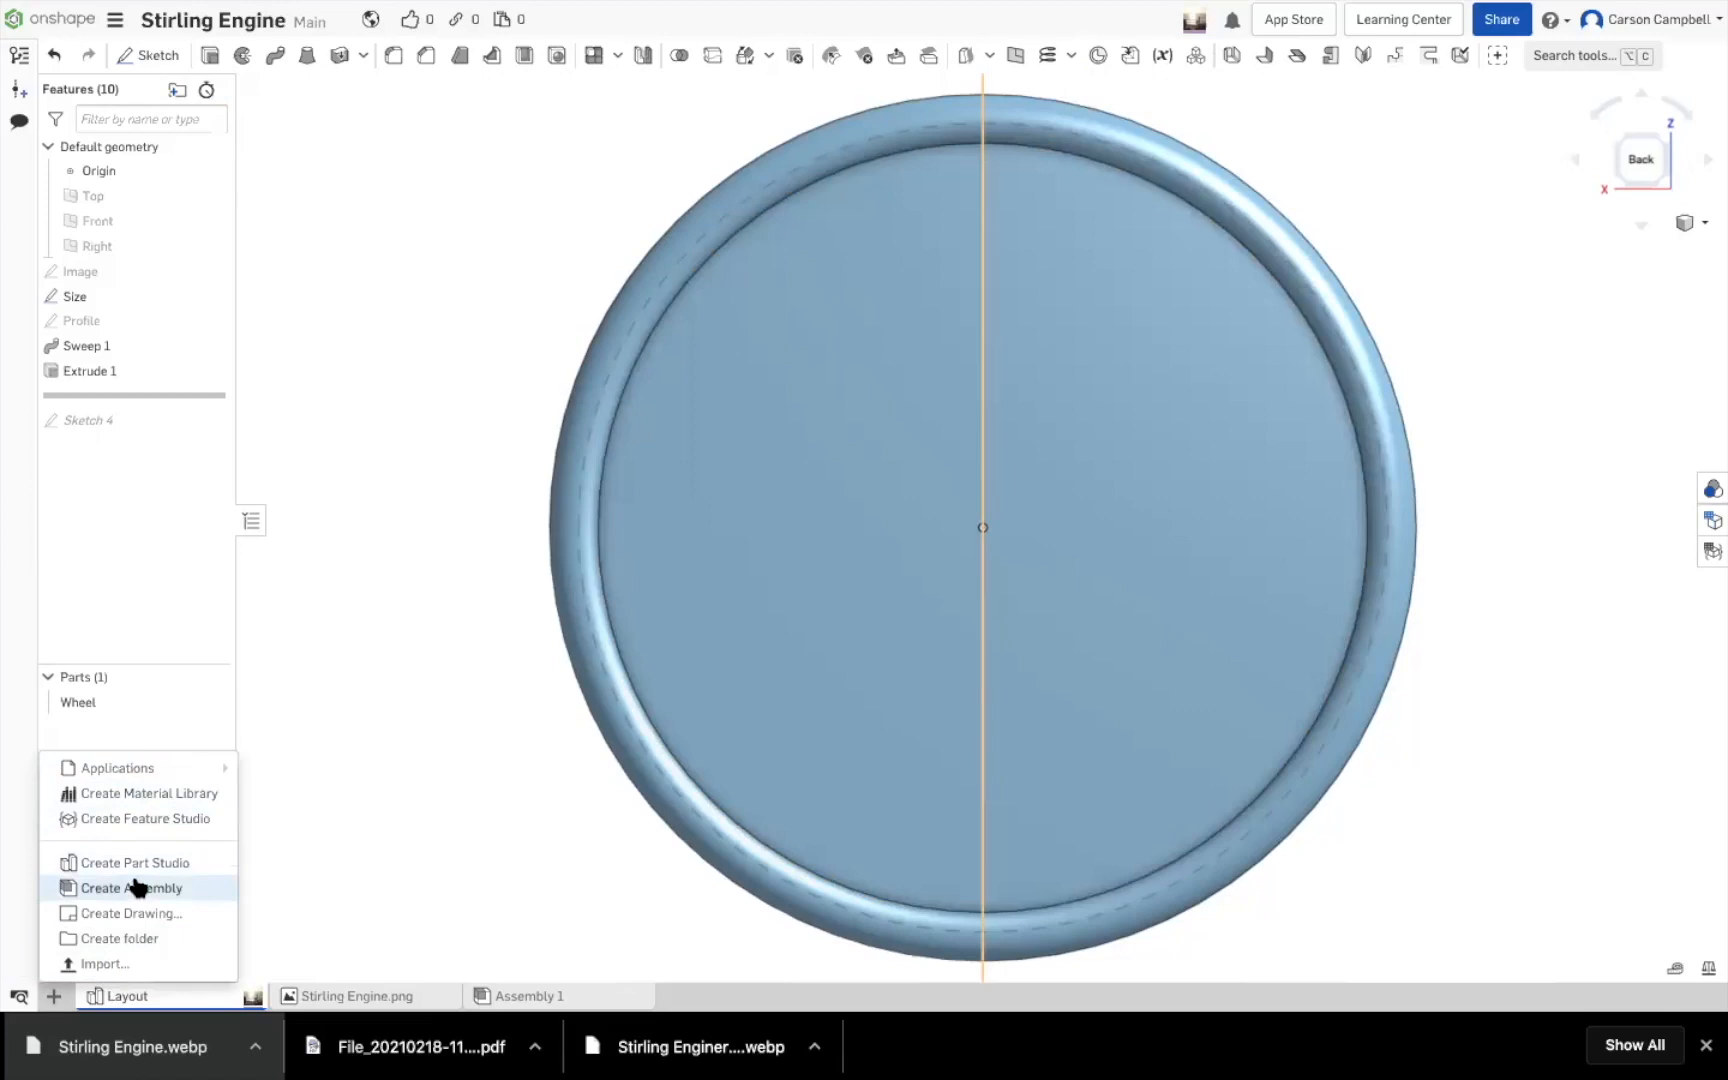
click(145, 940)
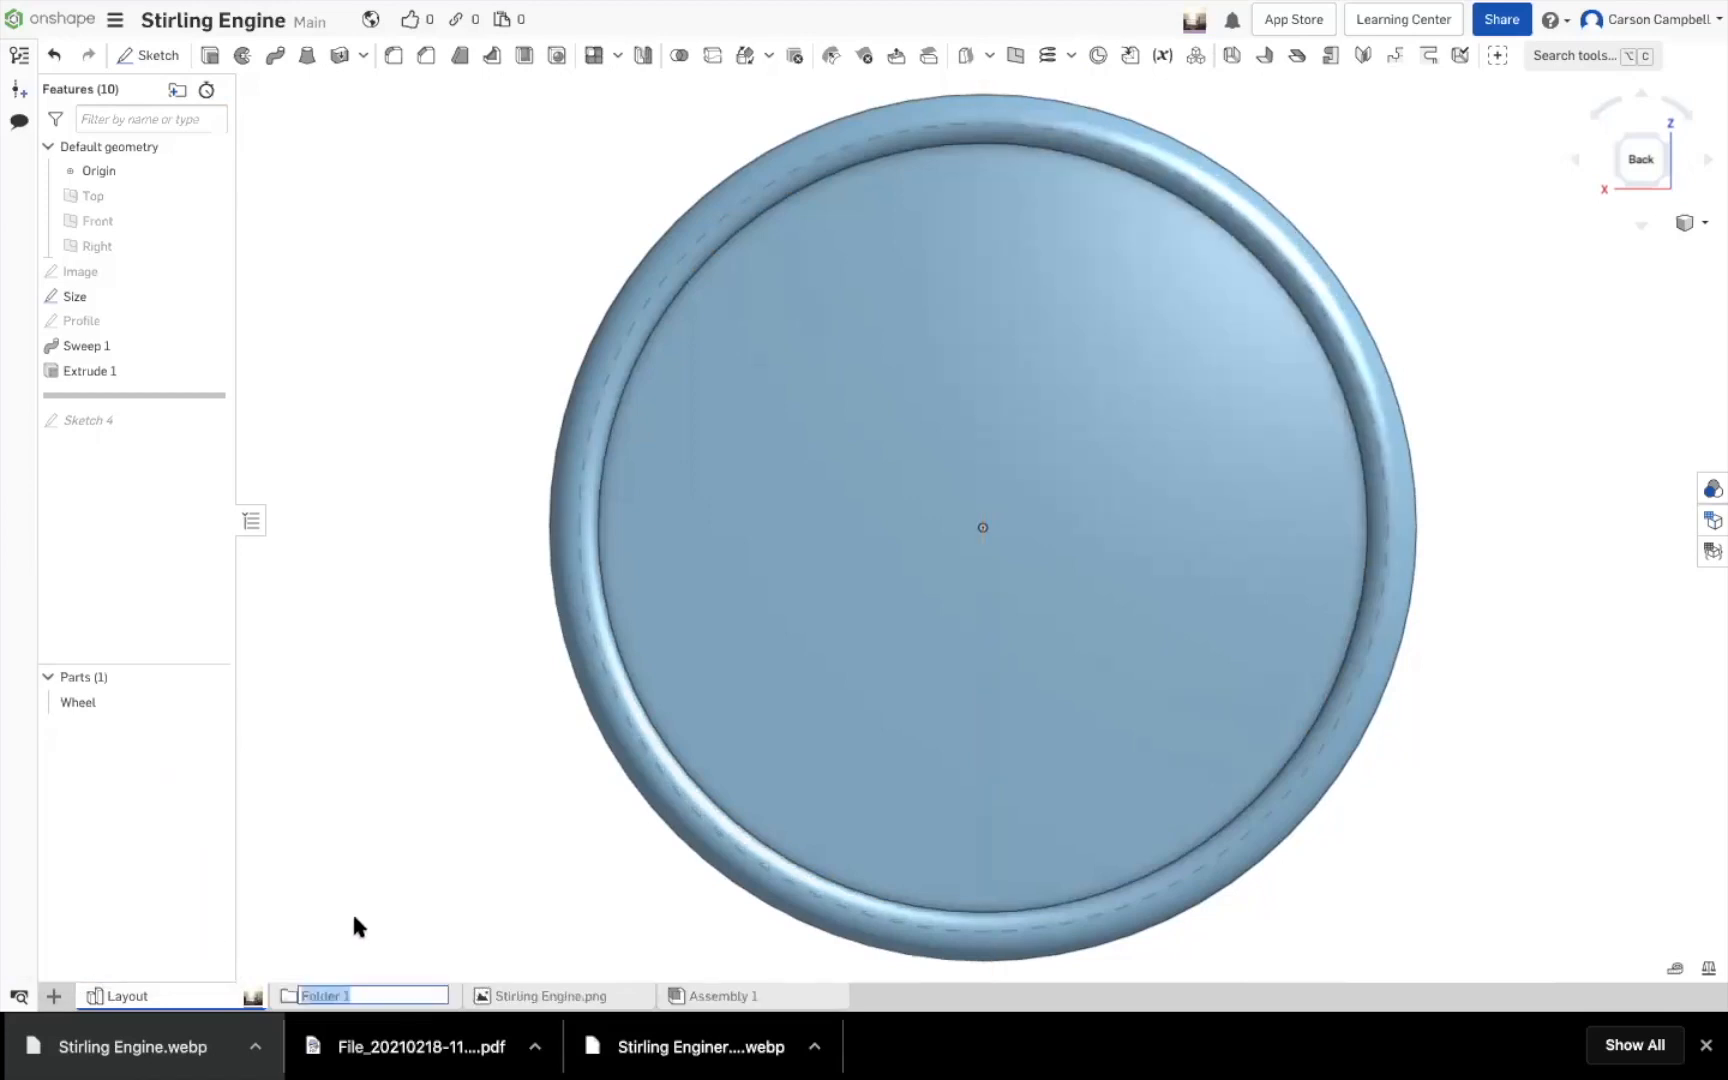
text(Components)
key(Return)
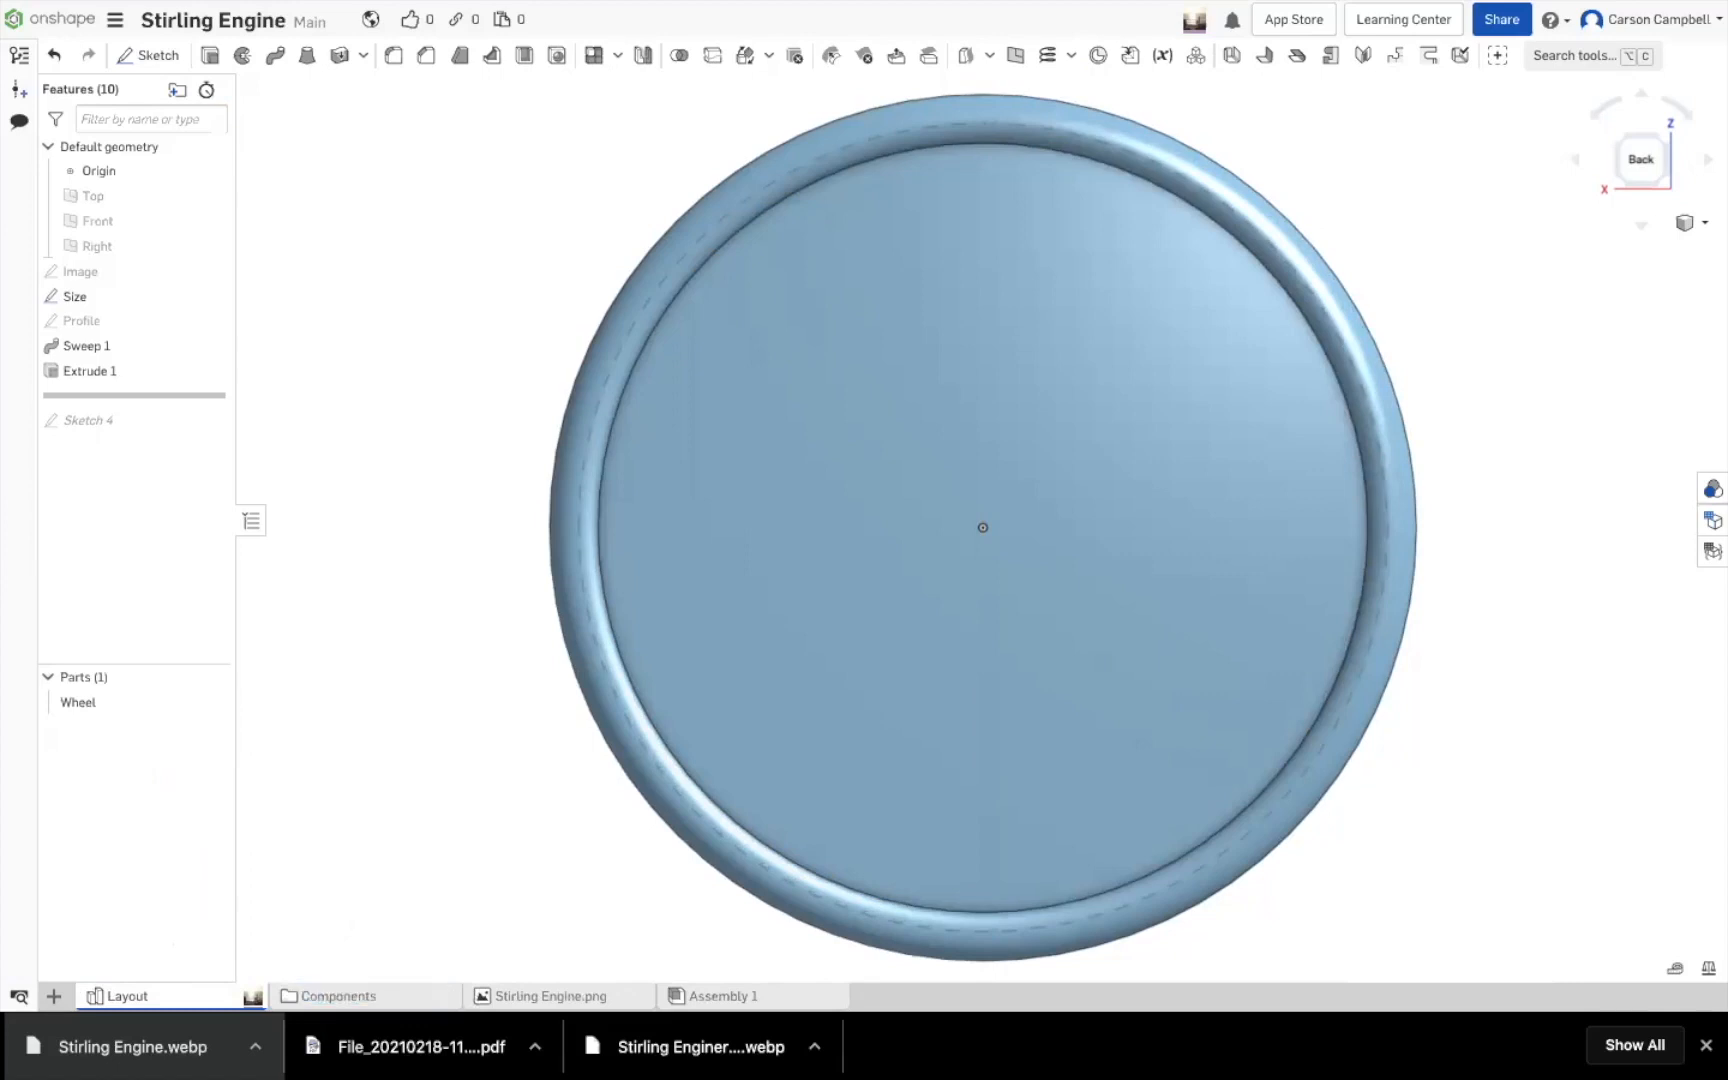
drag(578, 995, 376, 1002)
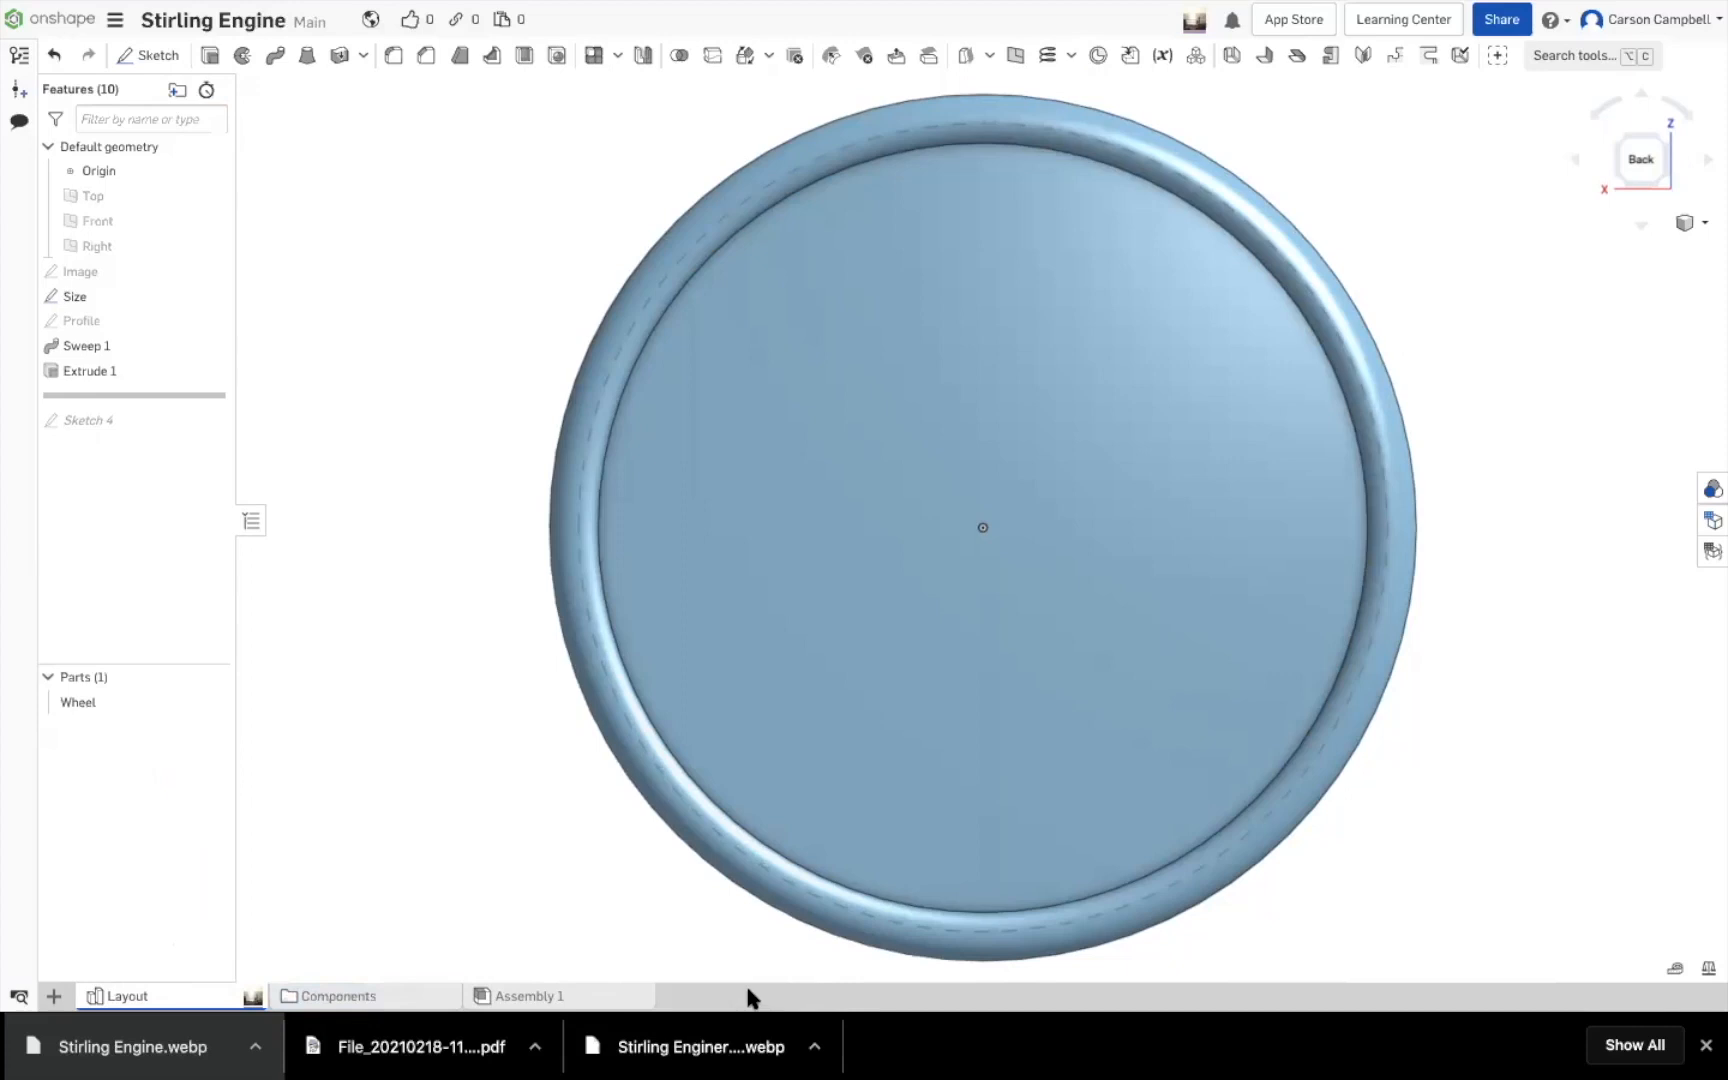
Place Assembly 1 ahead of Layout in the document order and rename the assembly as Top
drag(507, 997, 124, 997)
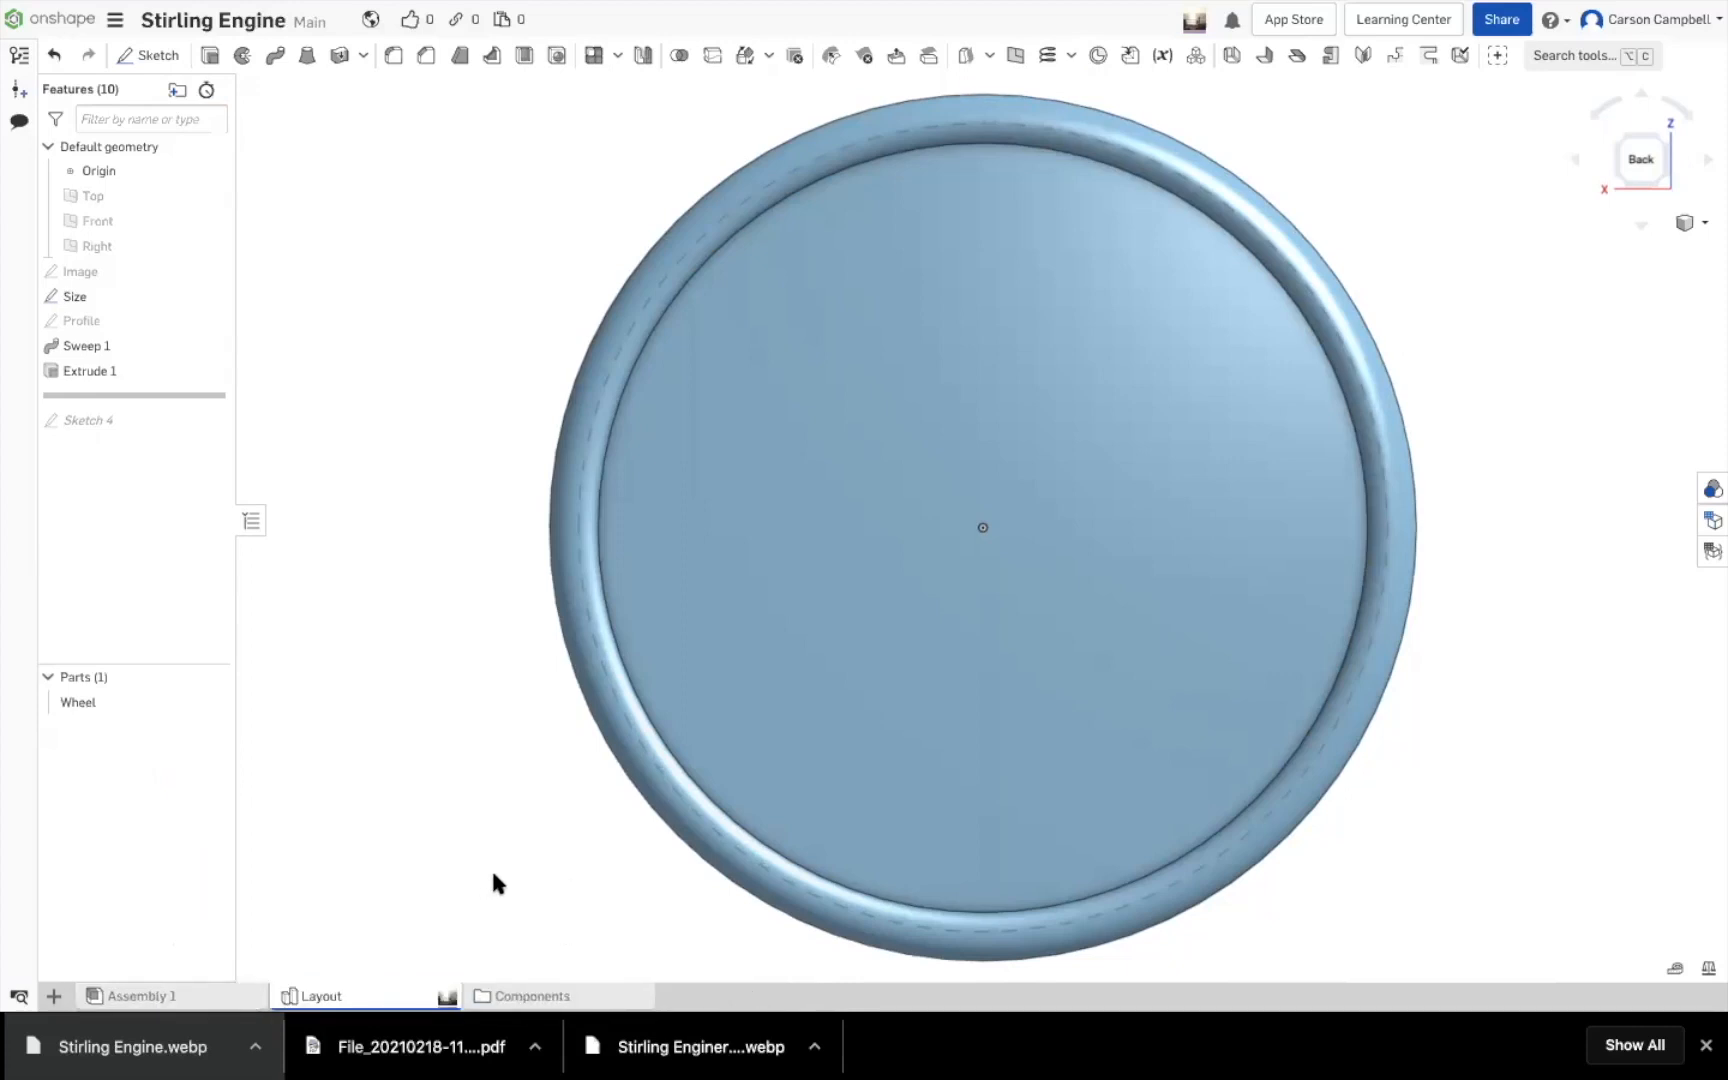
right_click(190, 993)
click(162, 823)
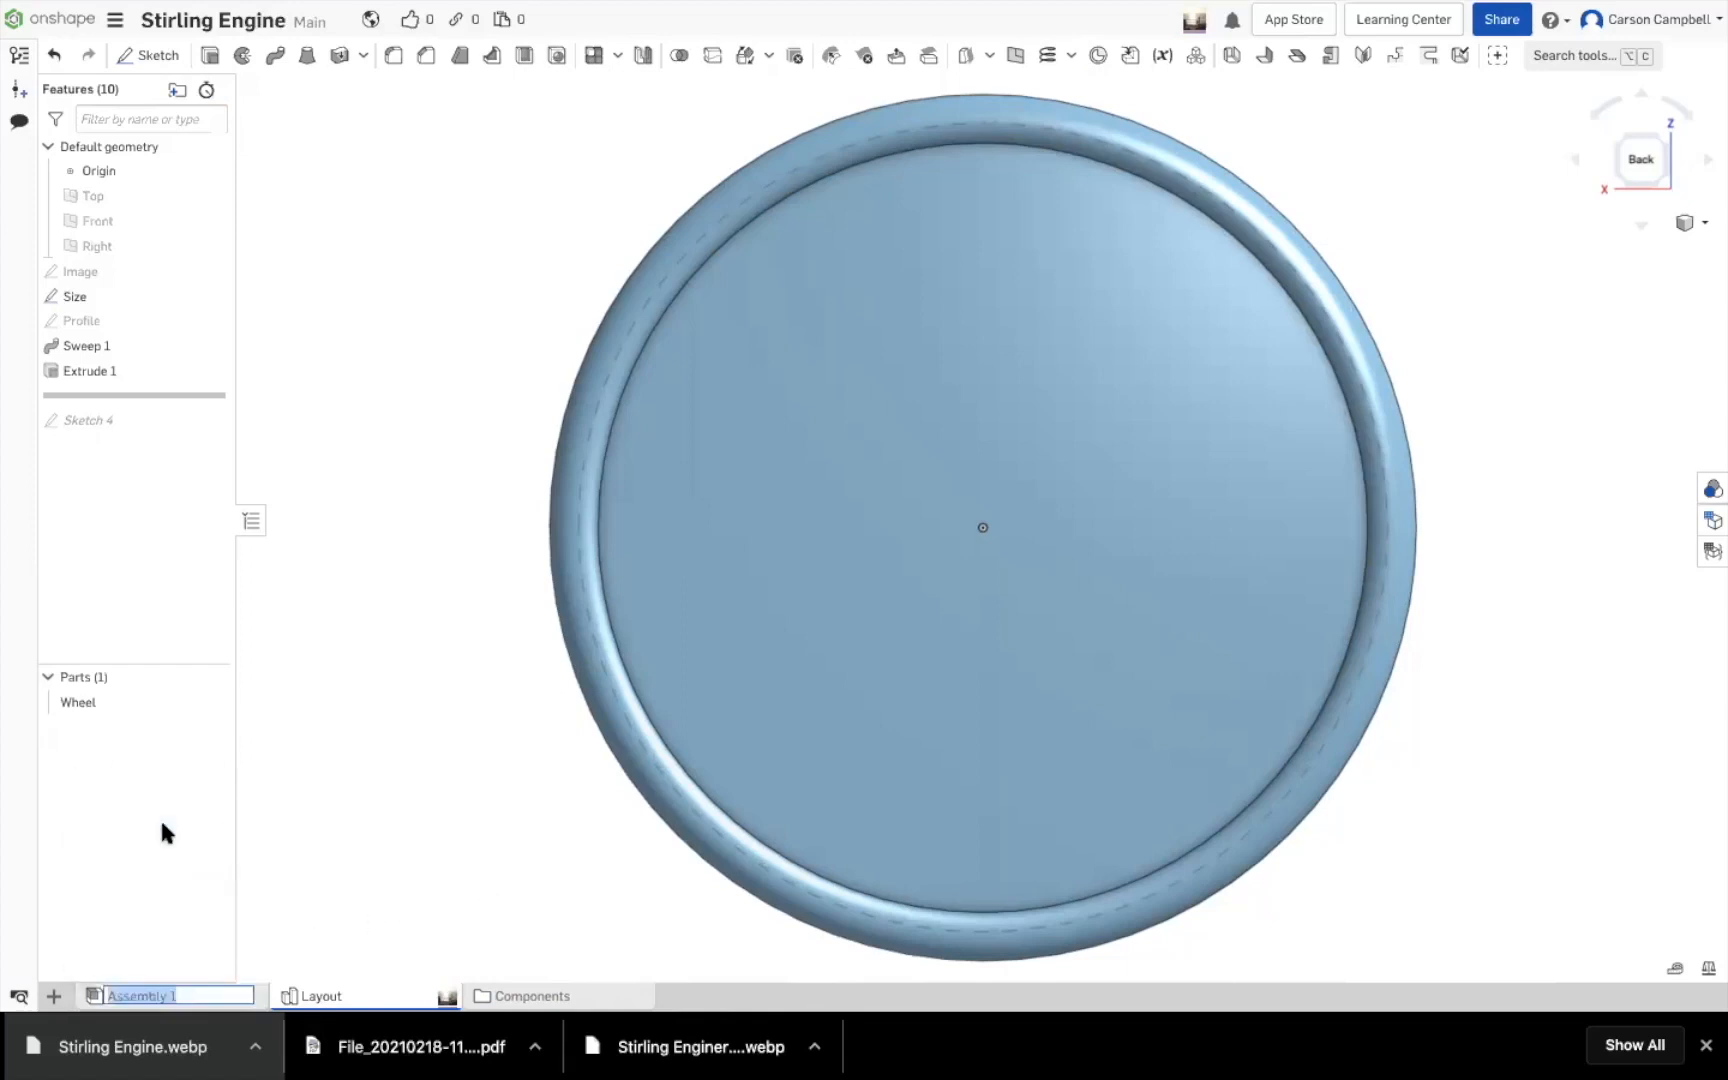
text(Top)
key(Return)
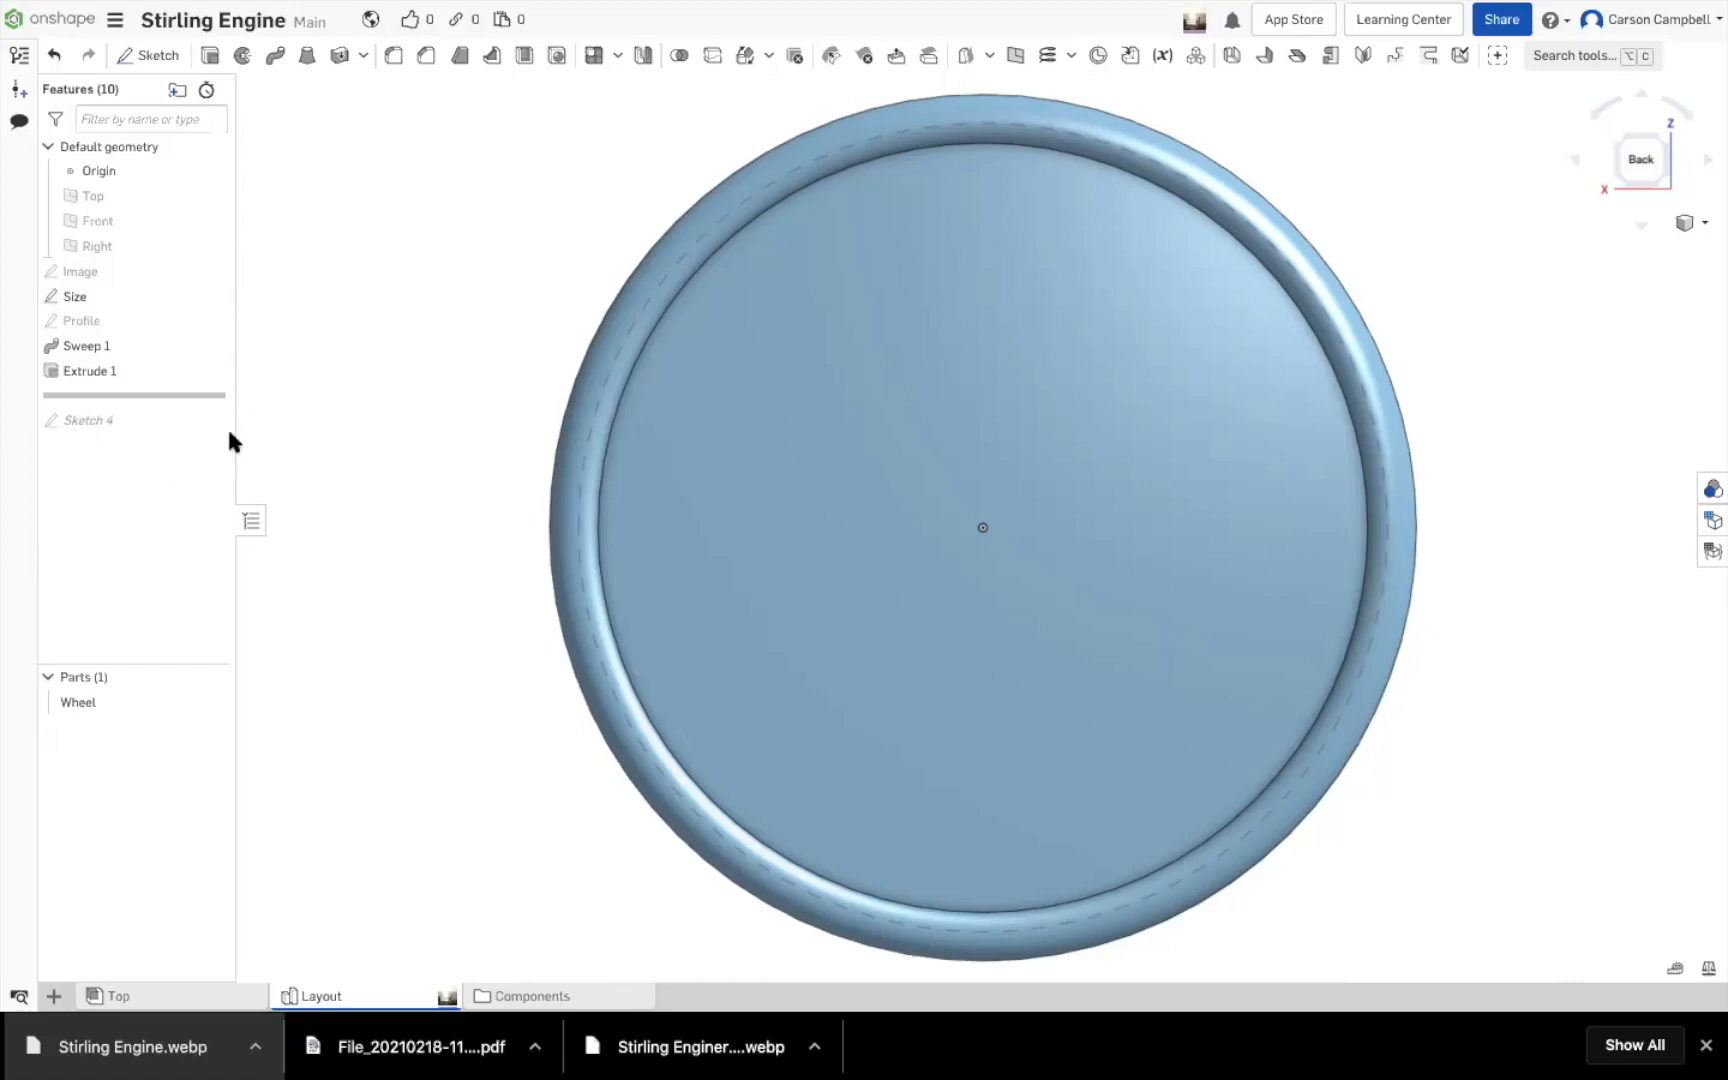
Roll the feature history forward to include Sketch 4 and open that sketch for editing
drag(204, 384, 190, 430)
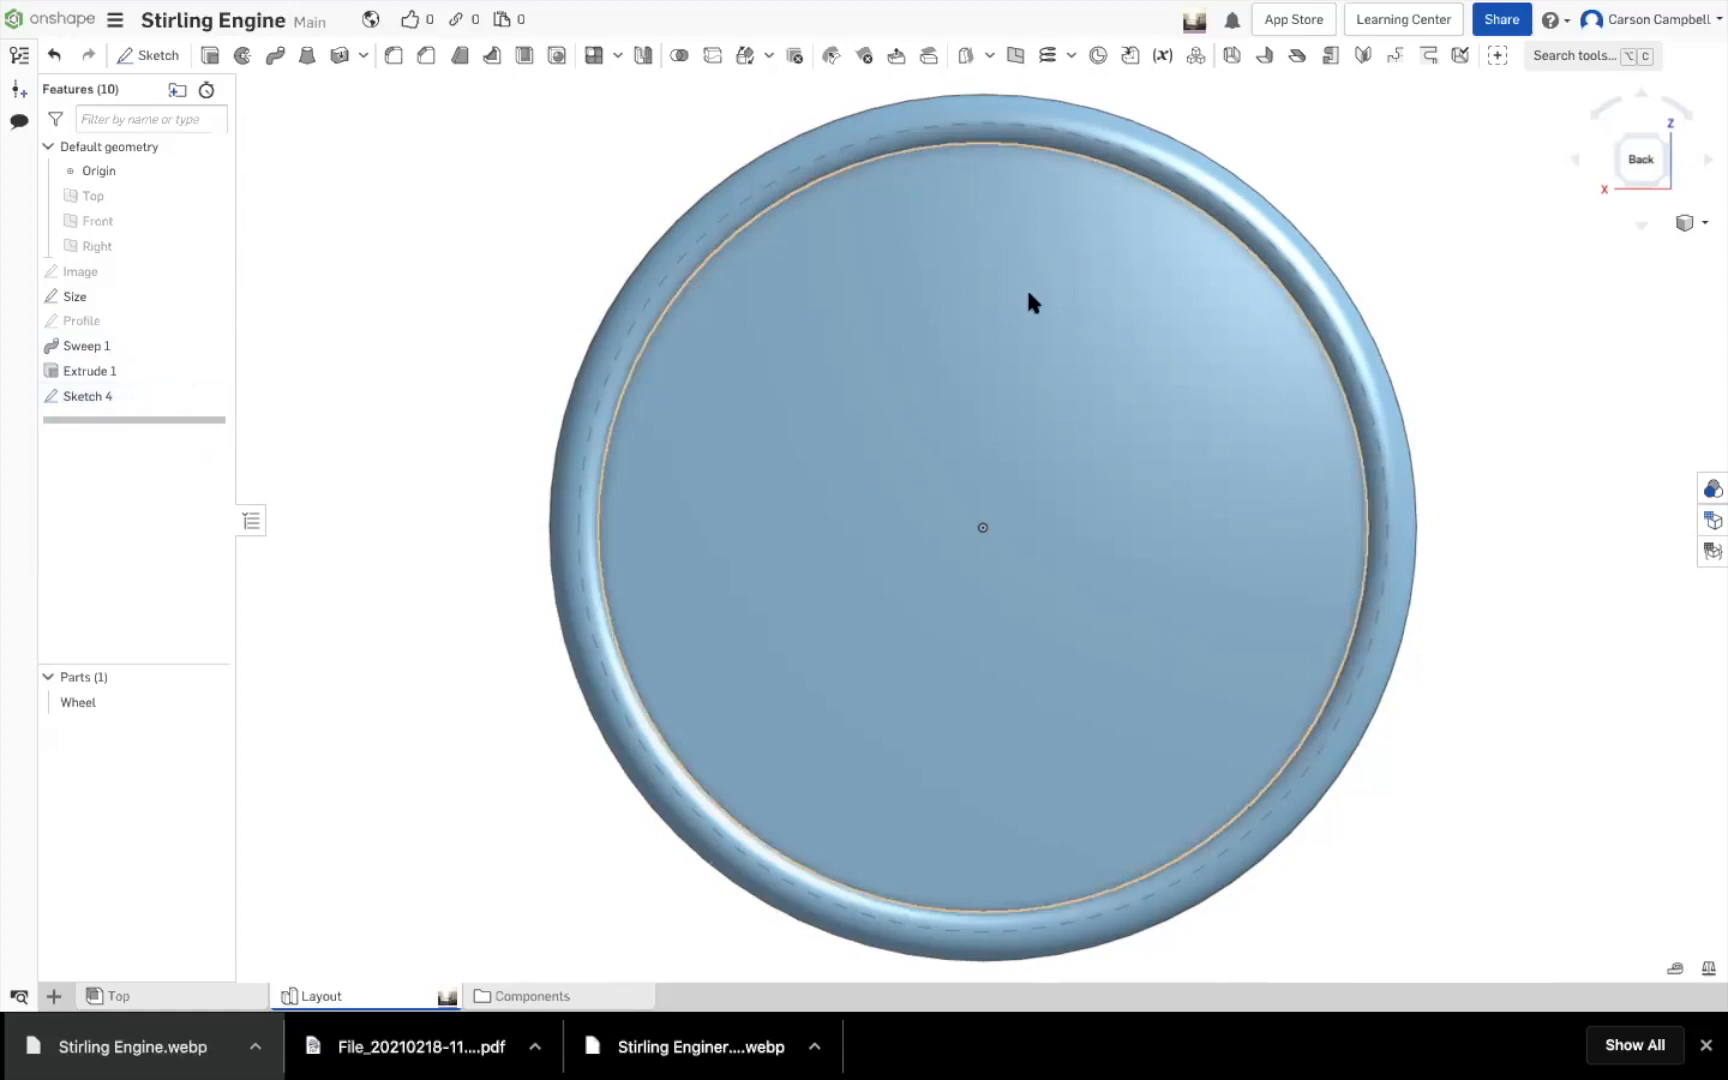
double_click(93, 398)
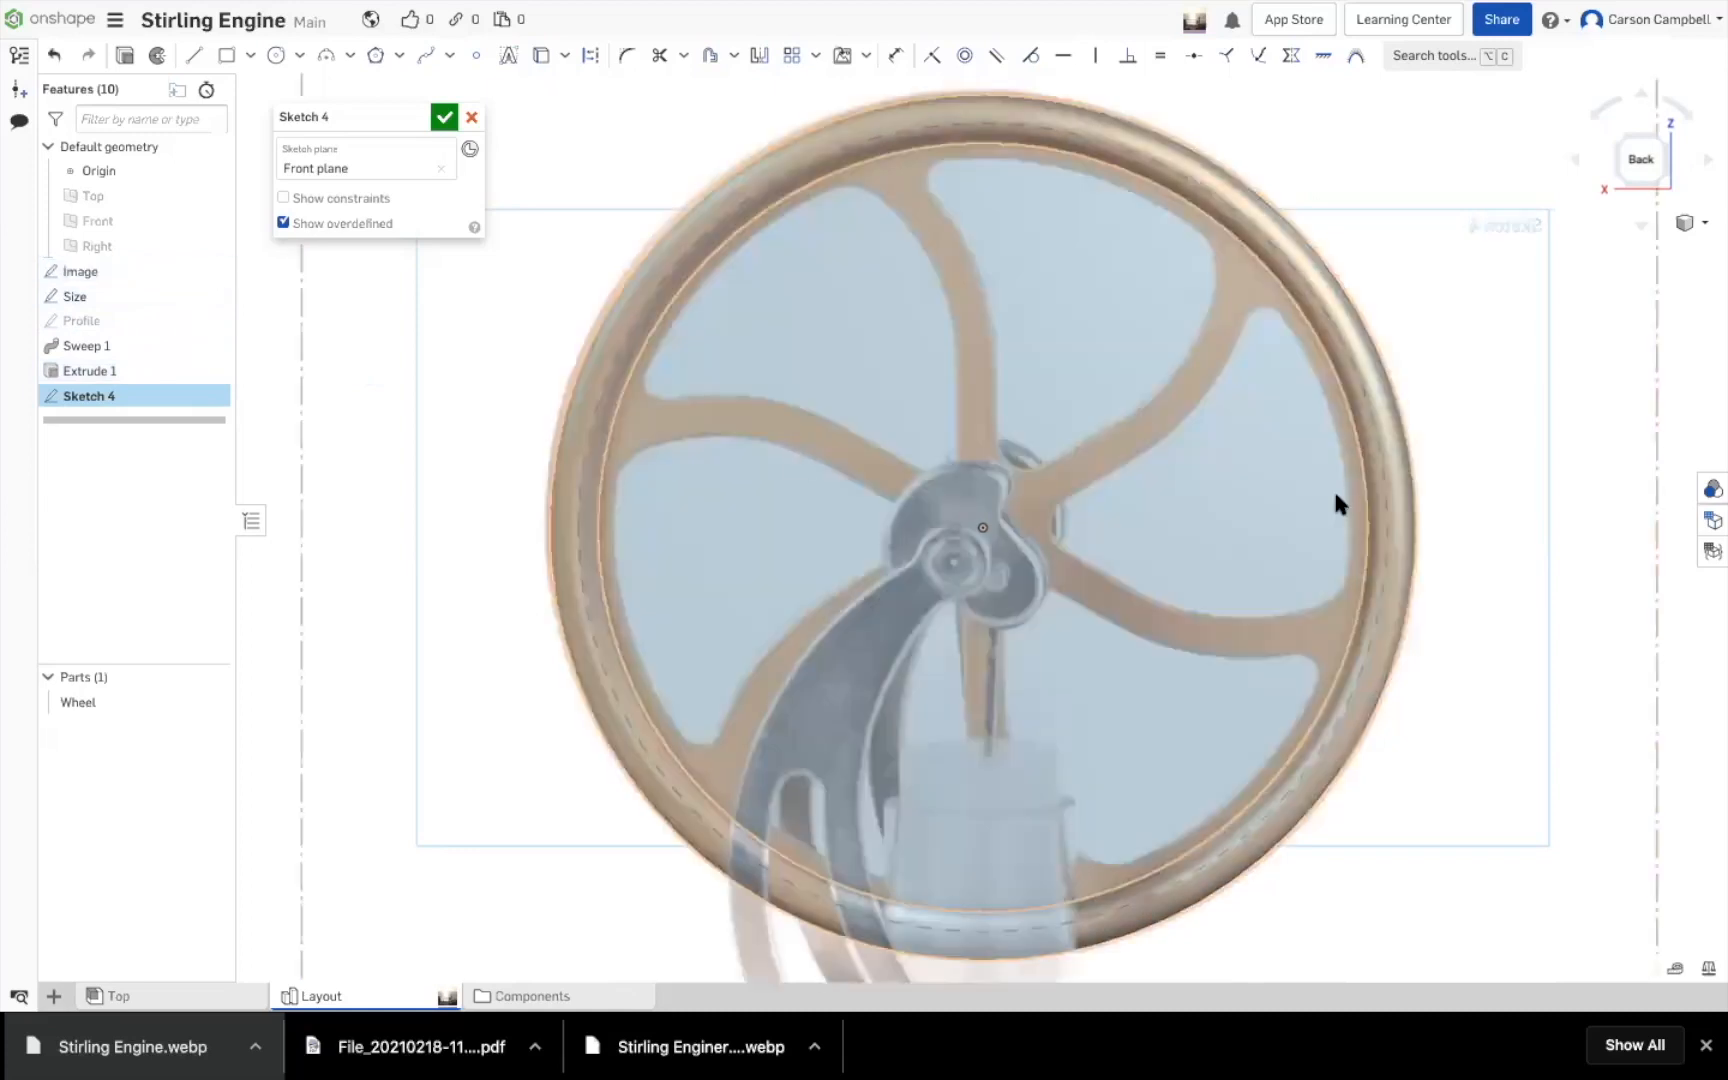
scroll(1505, 522, down, 2)
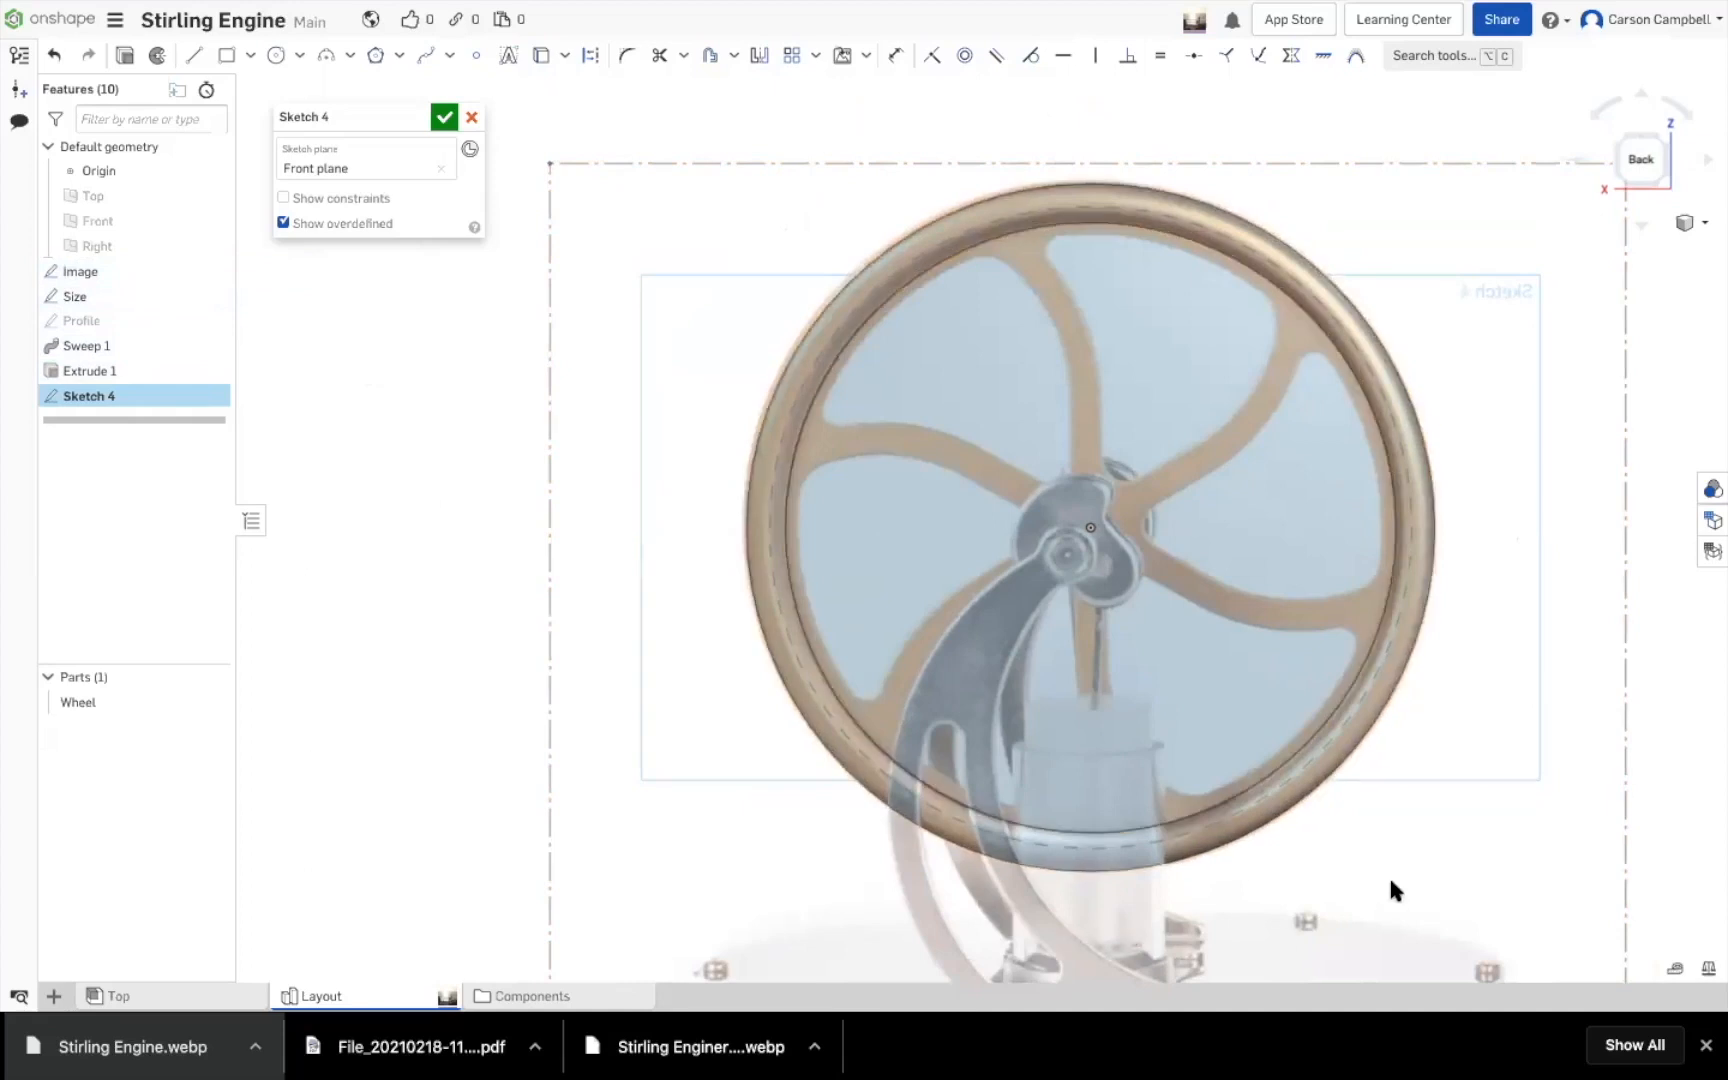
scroll(1390, 882, down, 2)
scroll(1212, 848, up, 3)
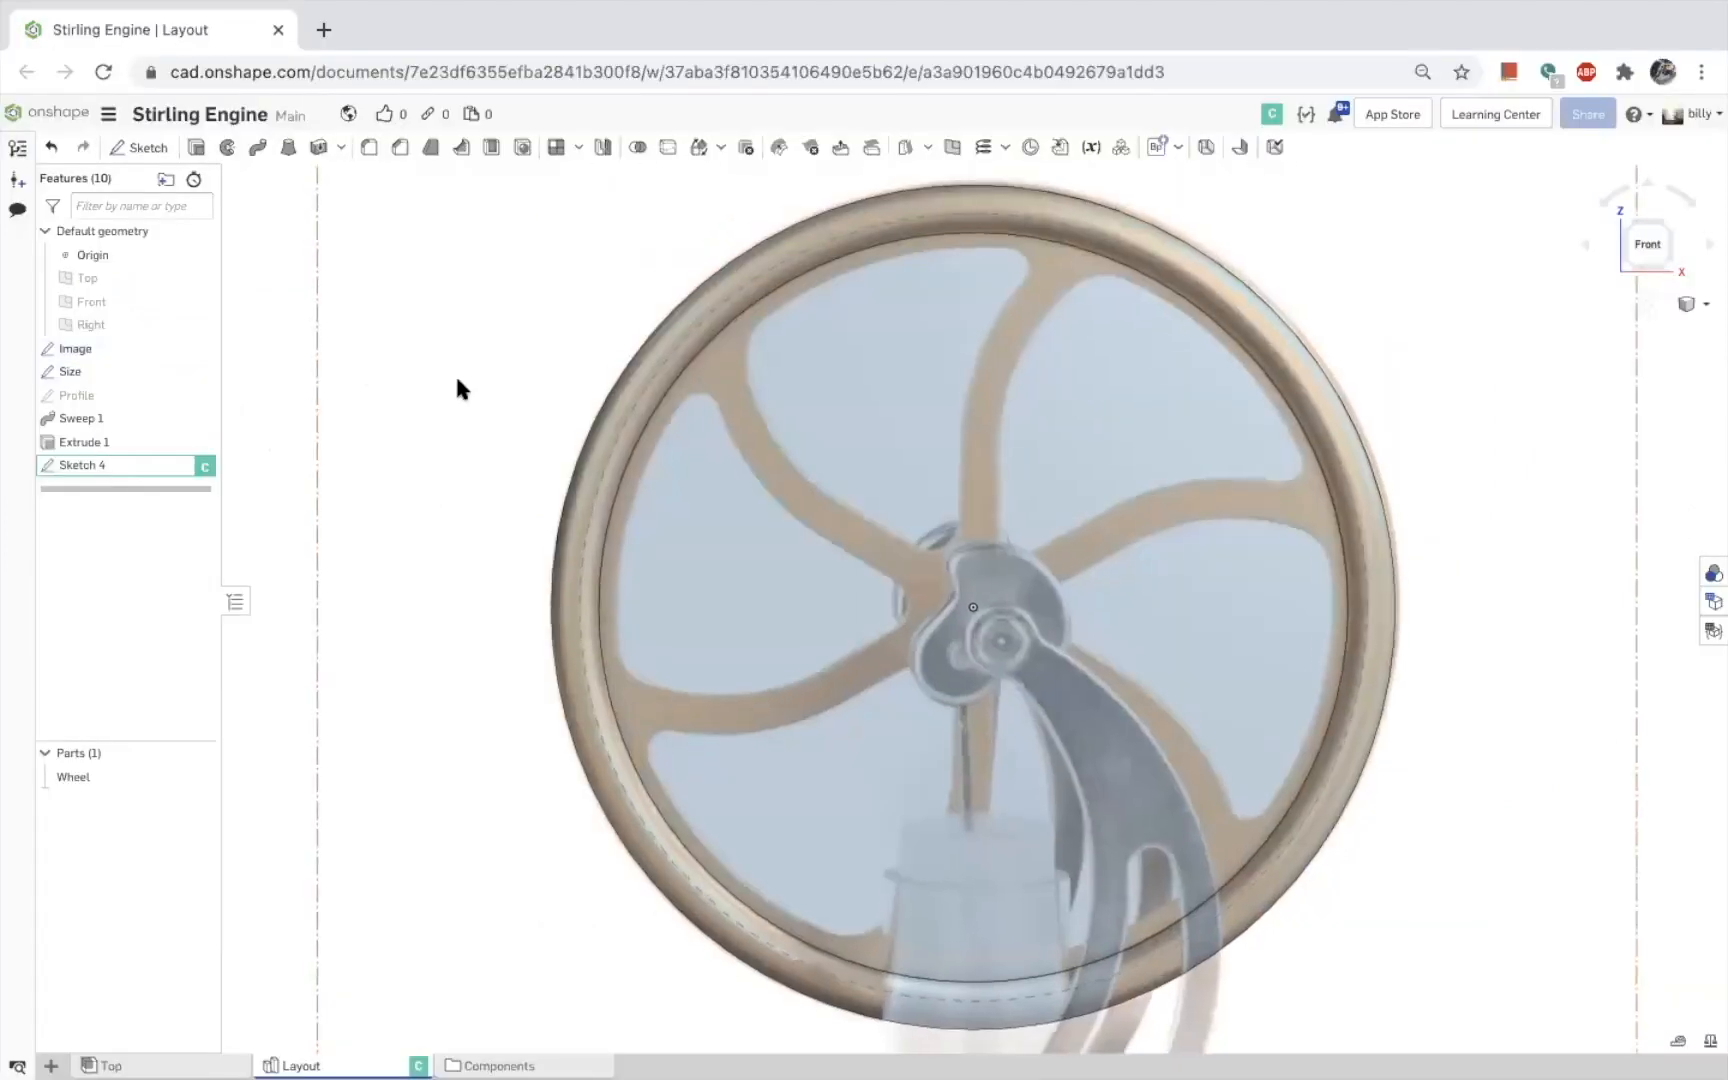
In Sketch 4, trace the rim-side edge of the wheel's upper-left spoke opening with a two-point spline, bending its handles to match the reference image
scroll(457, 388, down, 3)
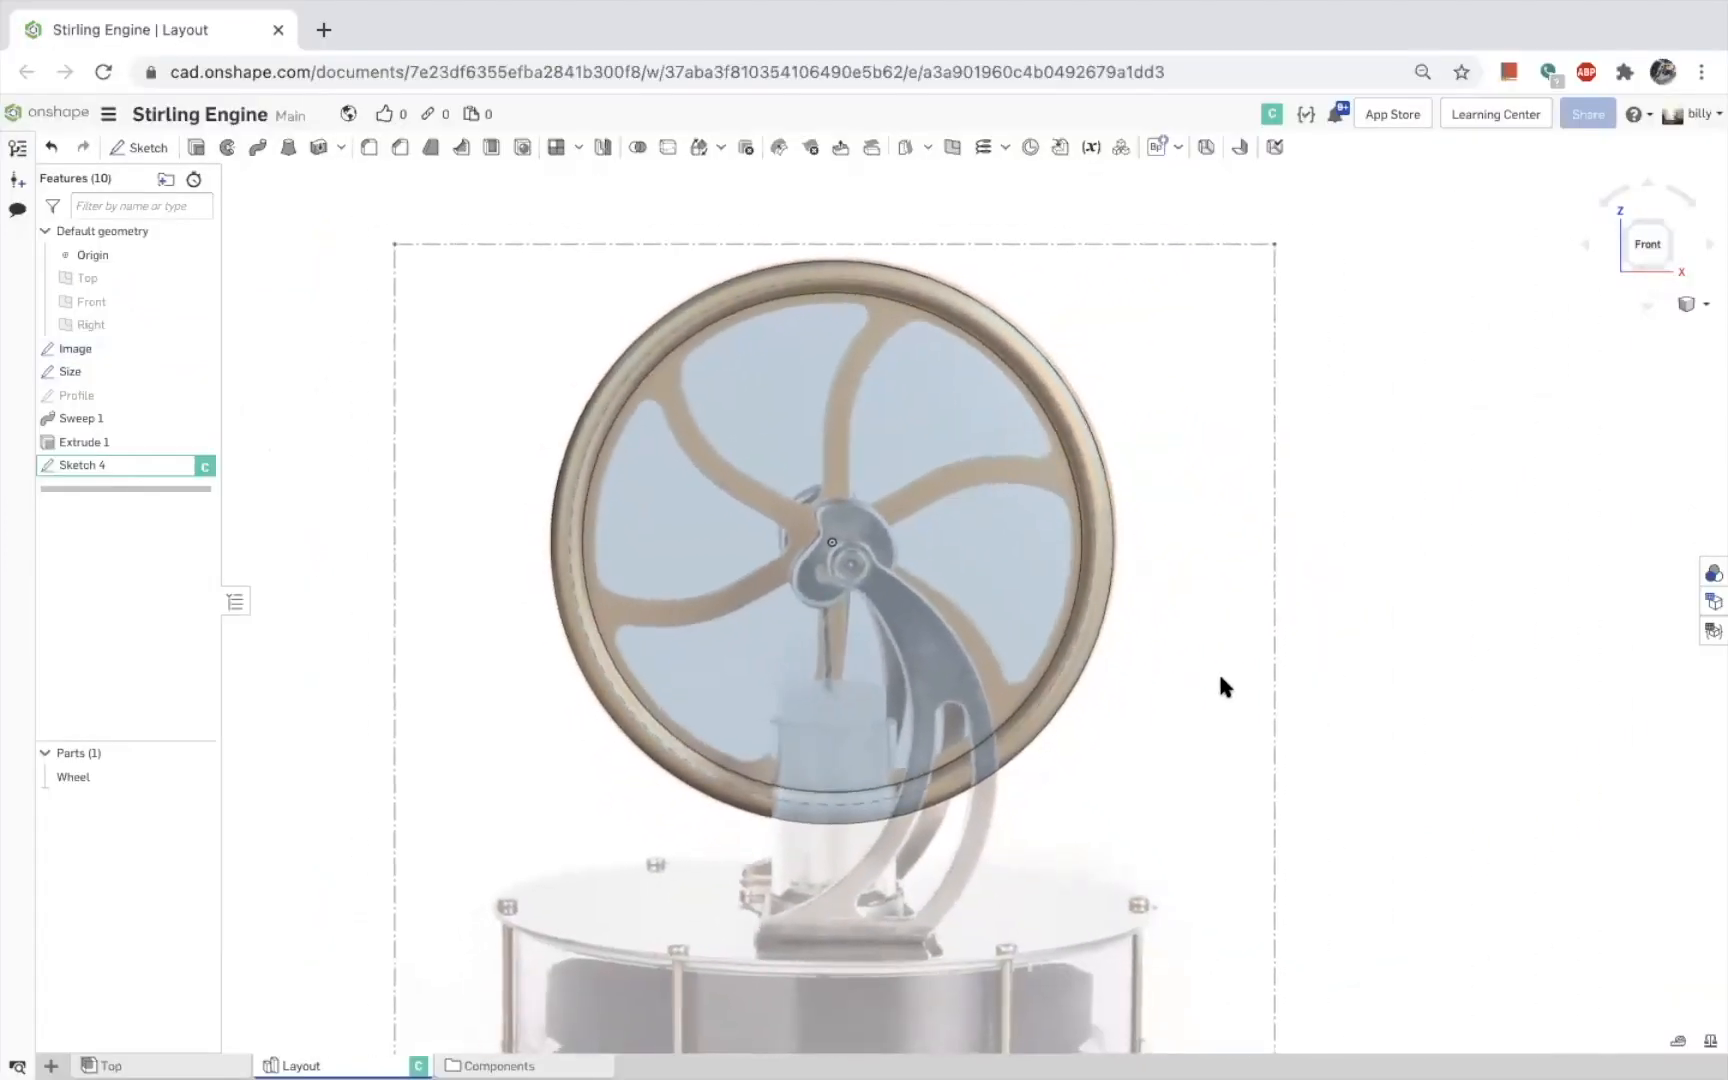
scroll(795, 503, up, 3)
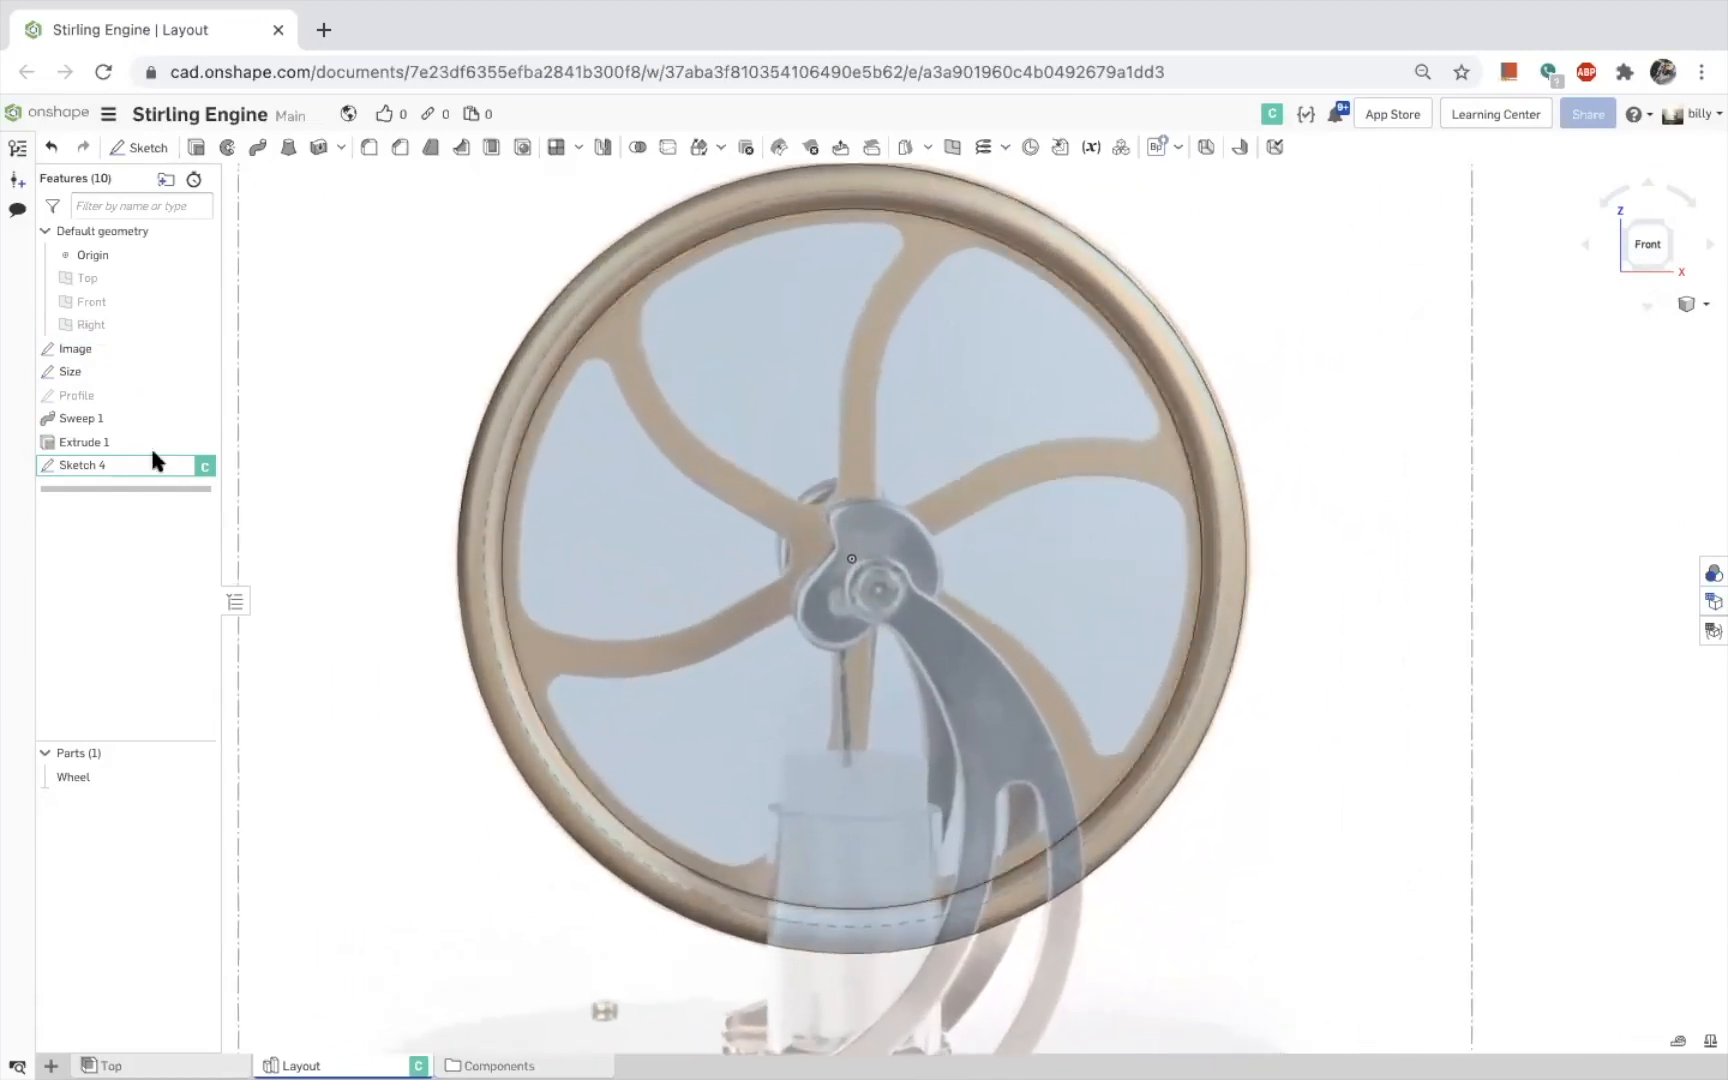
double_click(70, 466)
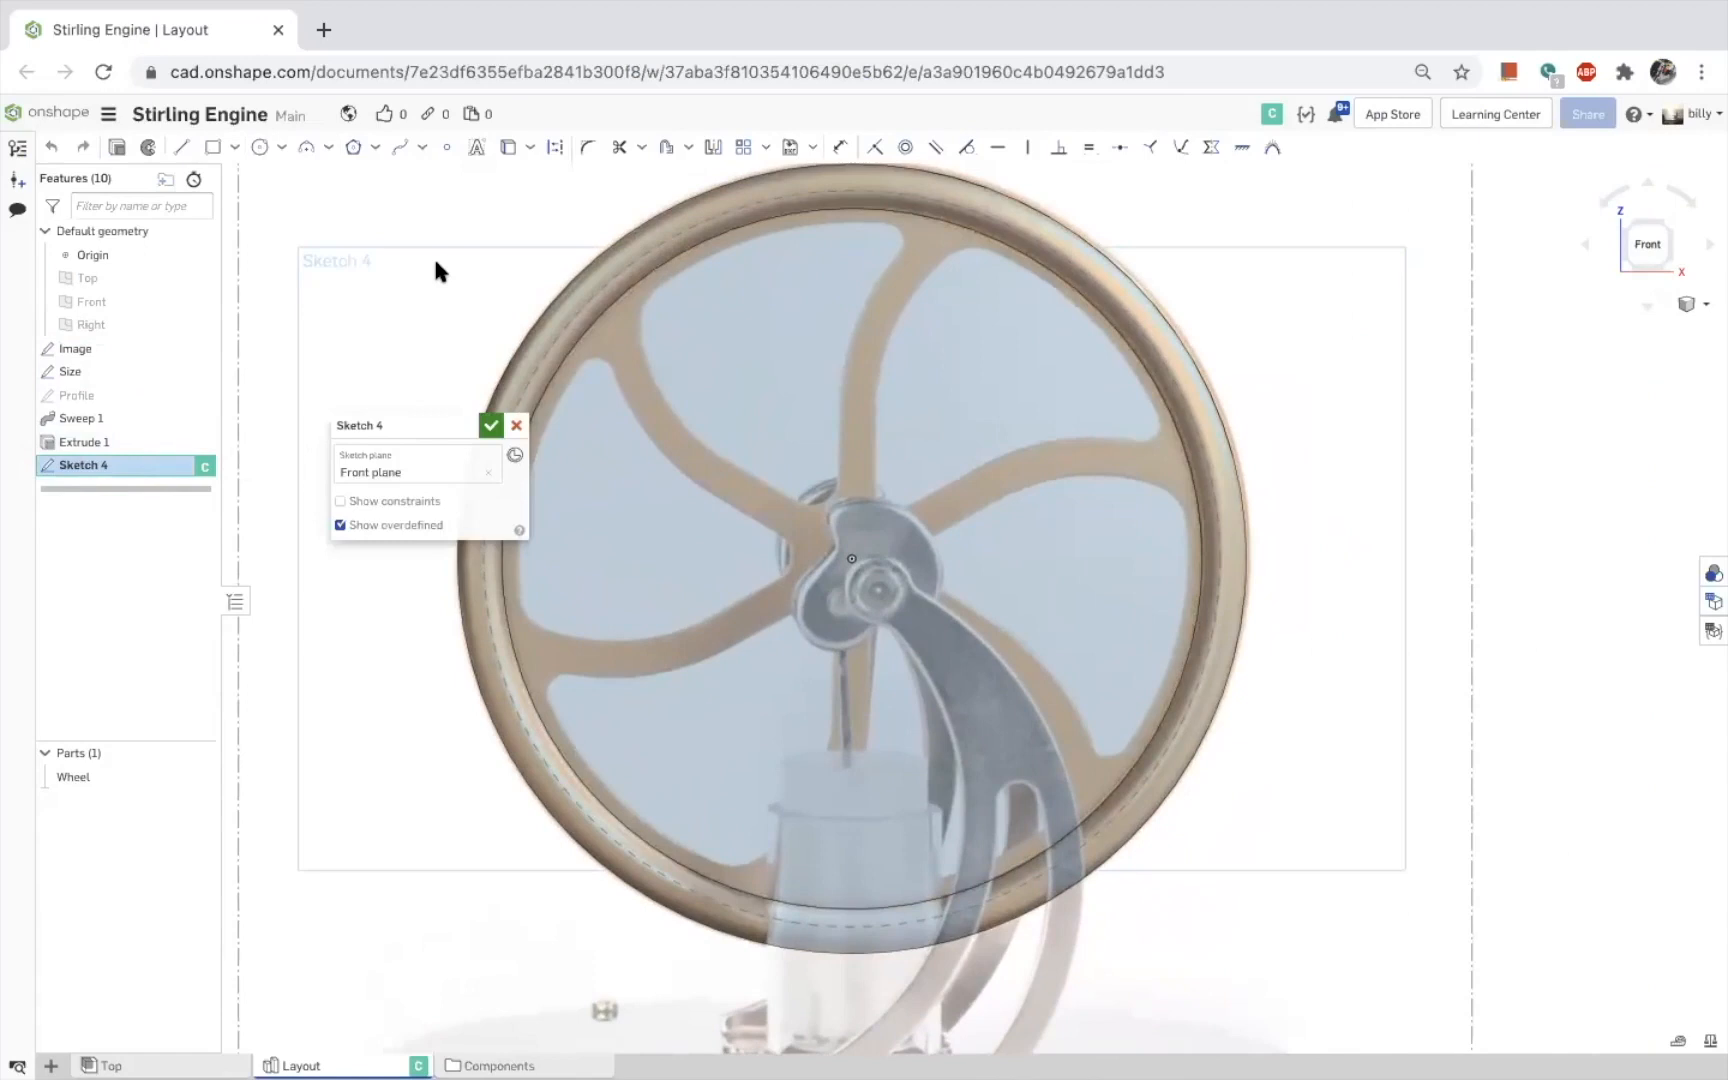
click(400, 148)
click(908, 222)
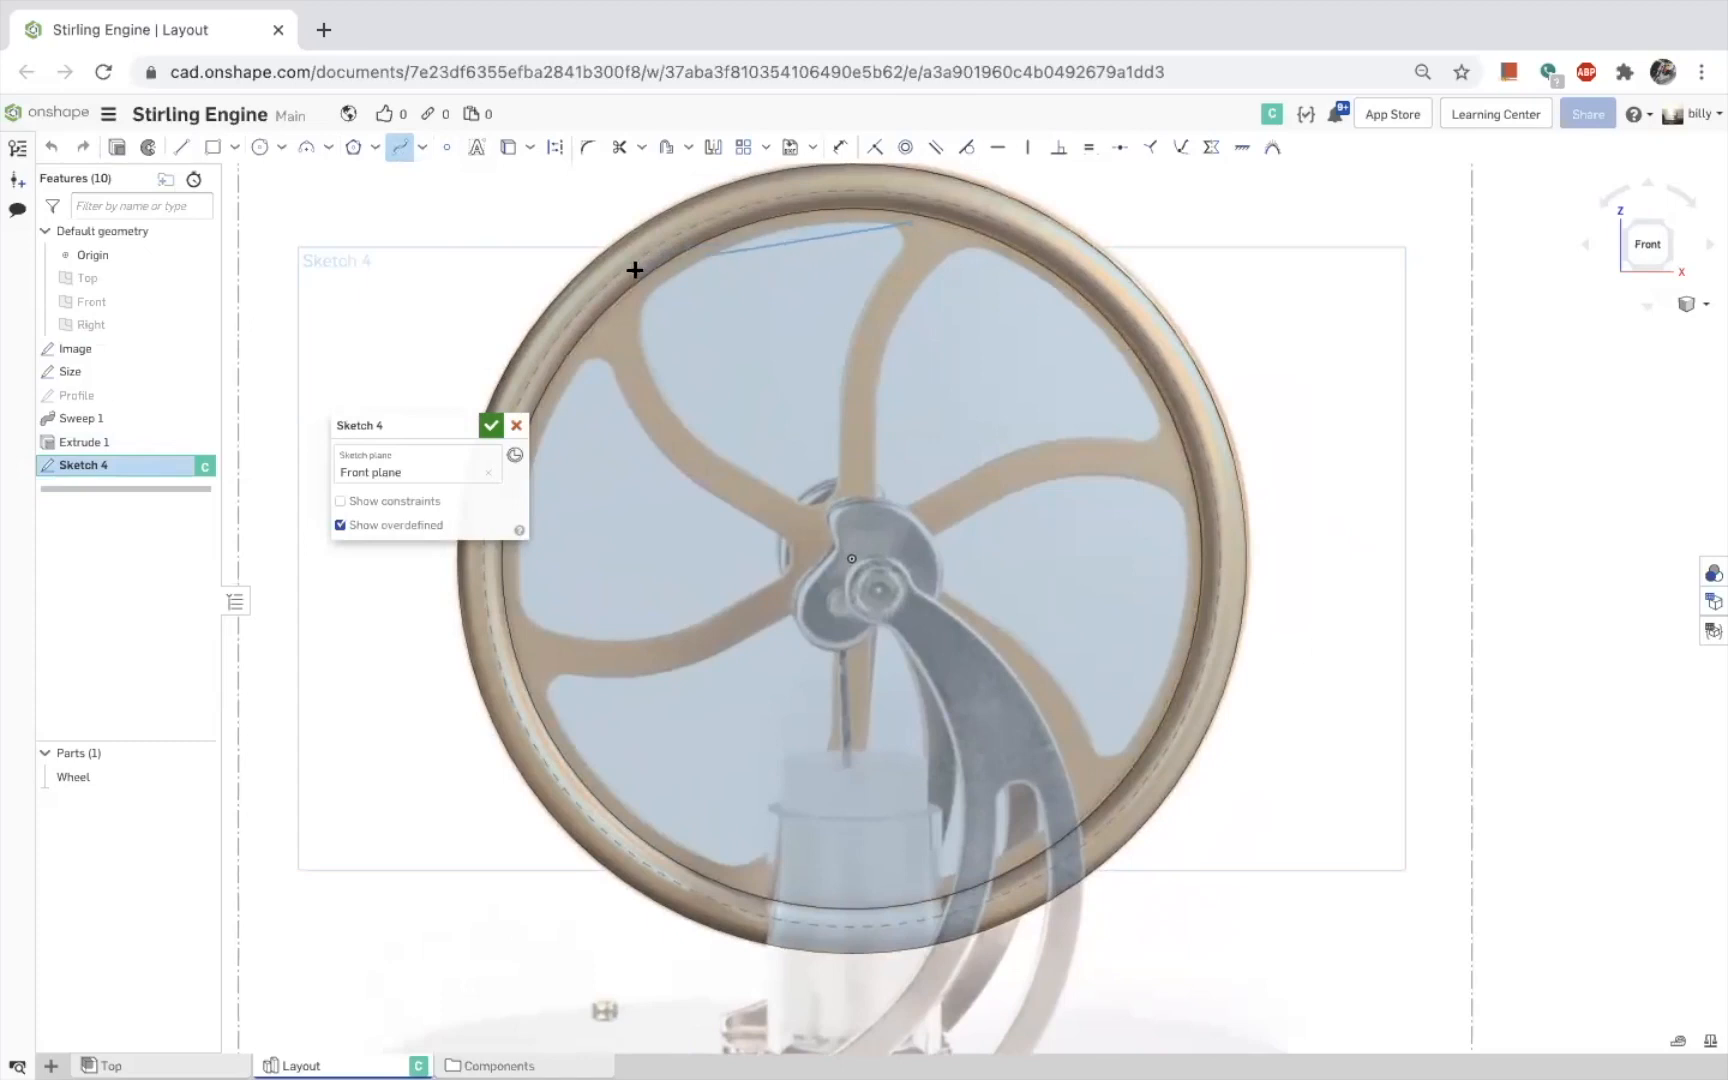
double_click(620, 318)
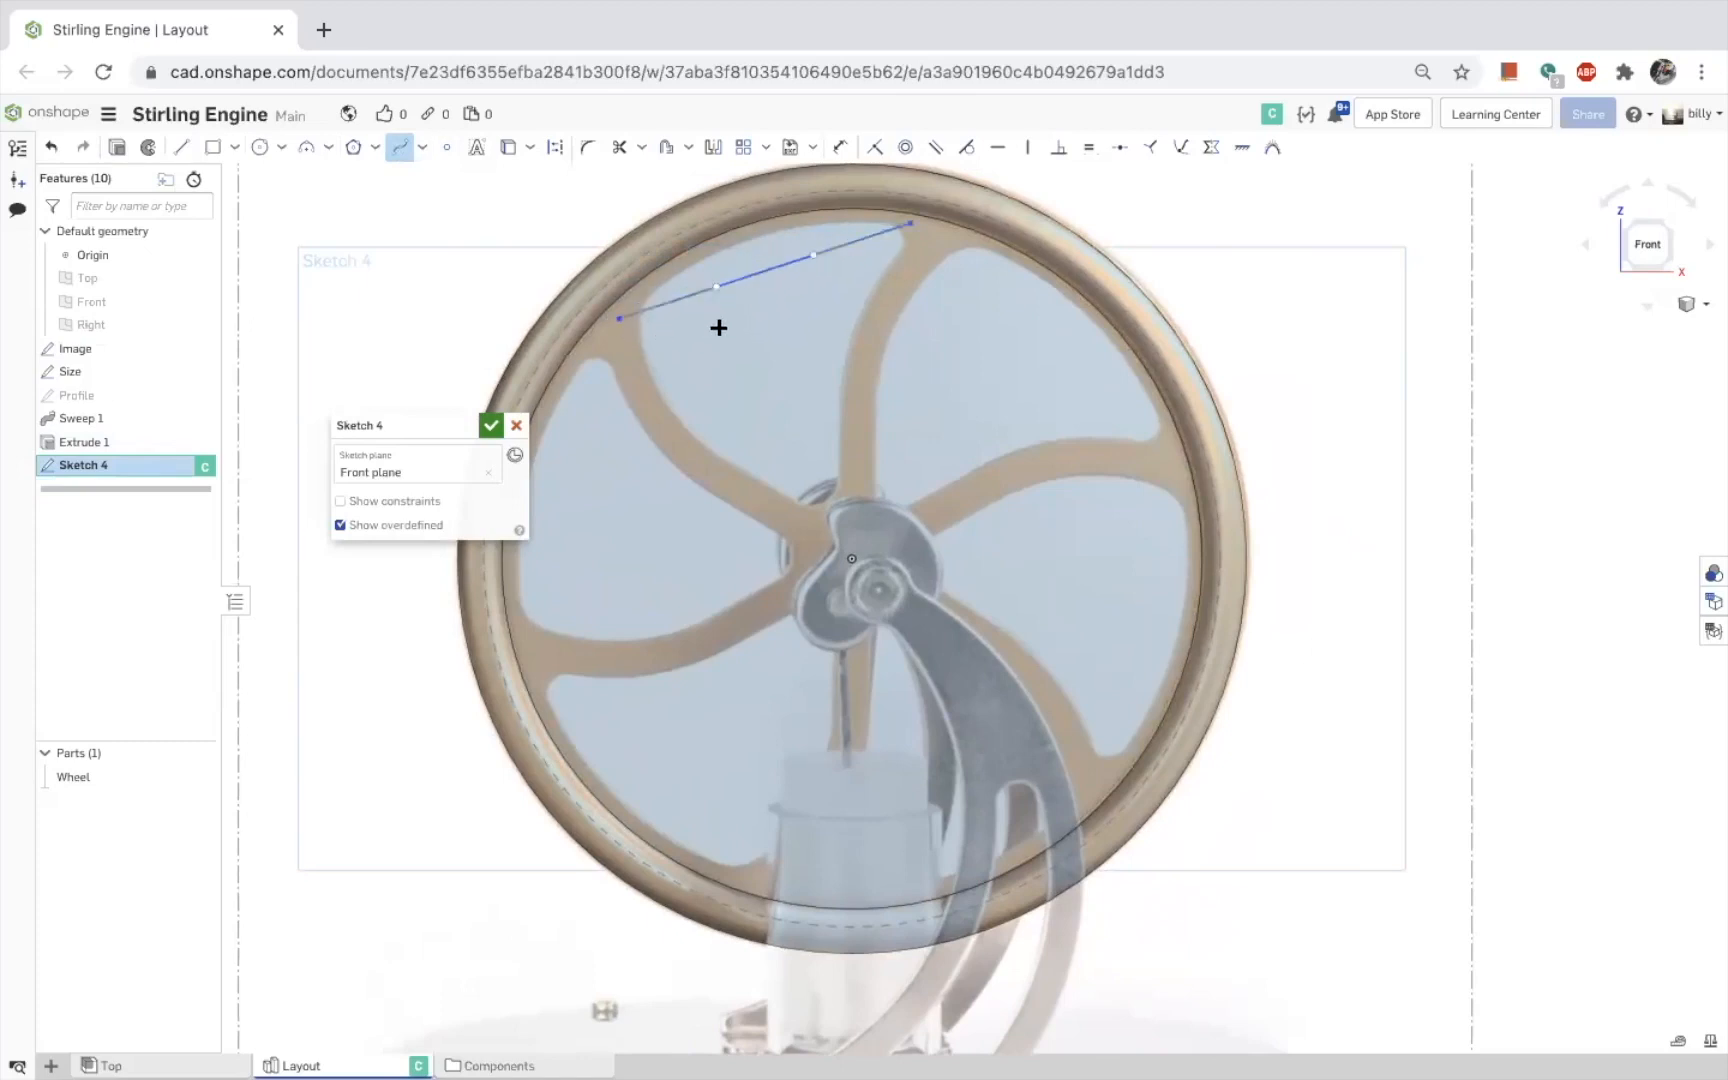
key(Escape)
drag(716, 288, 711, 212)
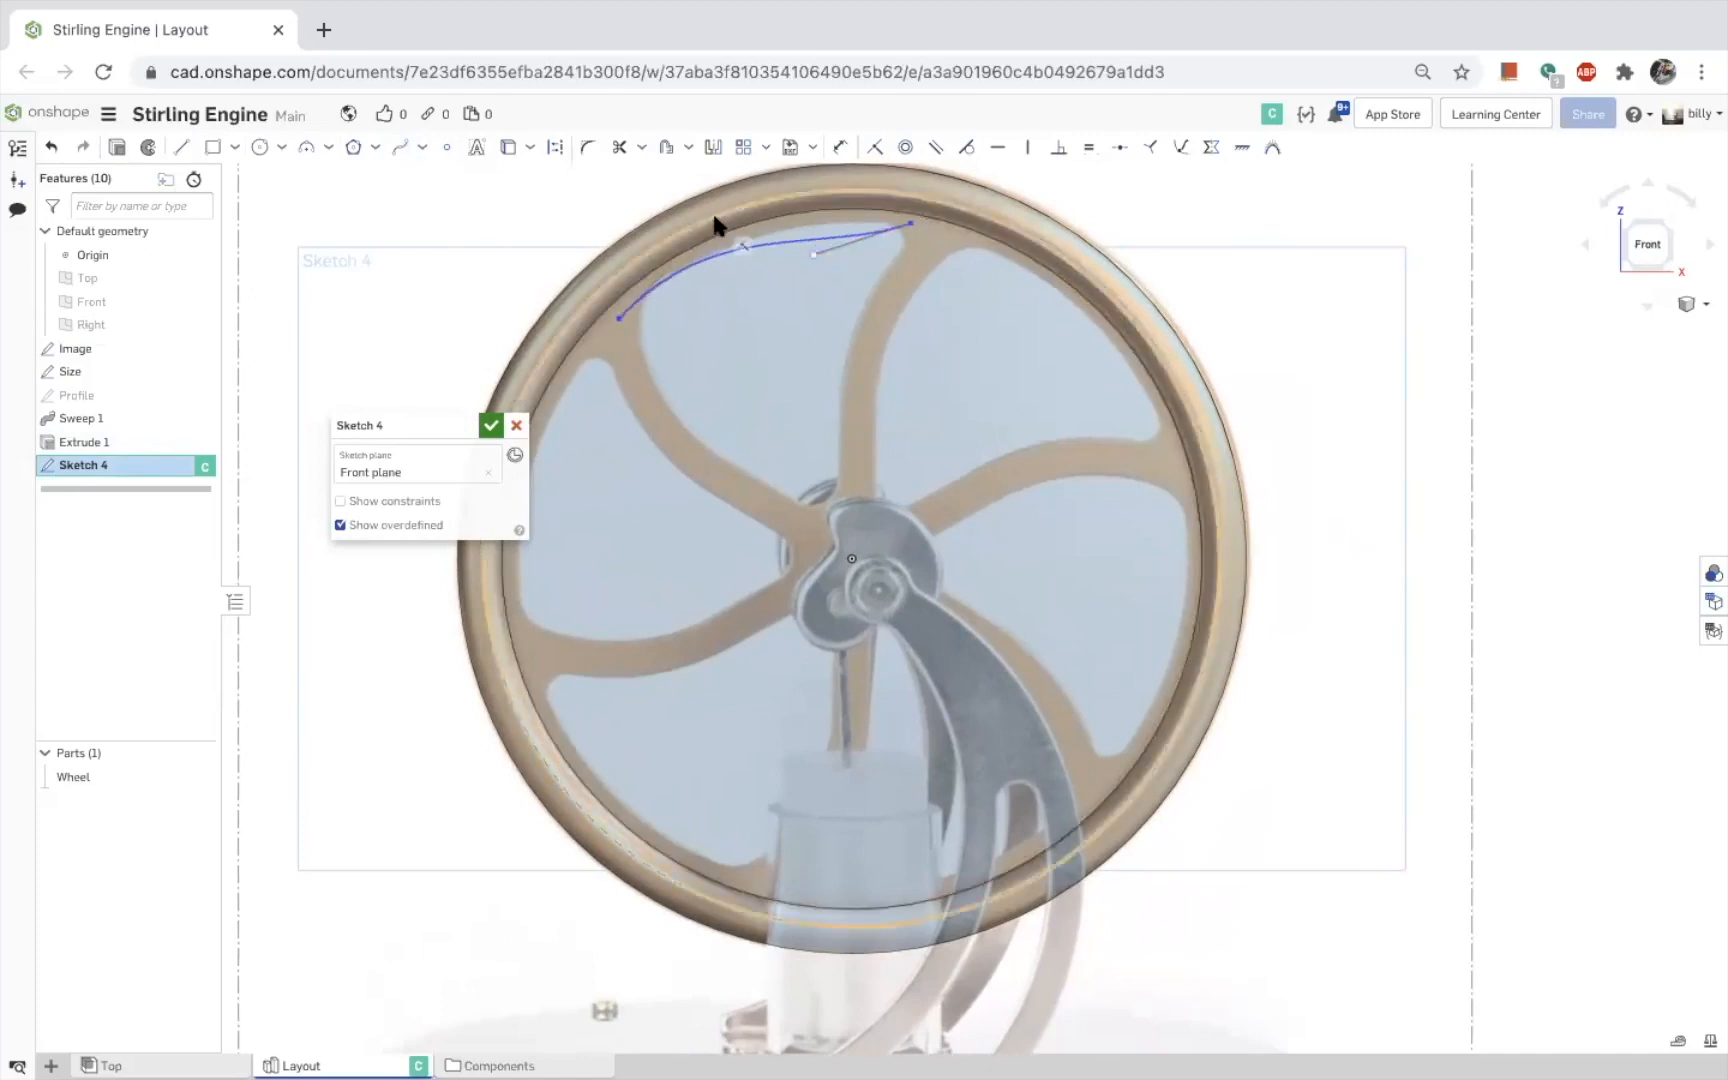
drag(820, 258, 838, 216)
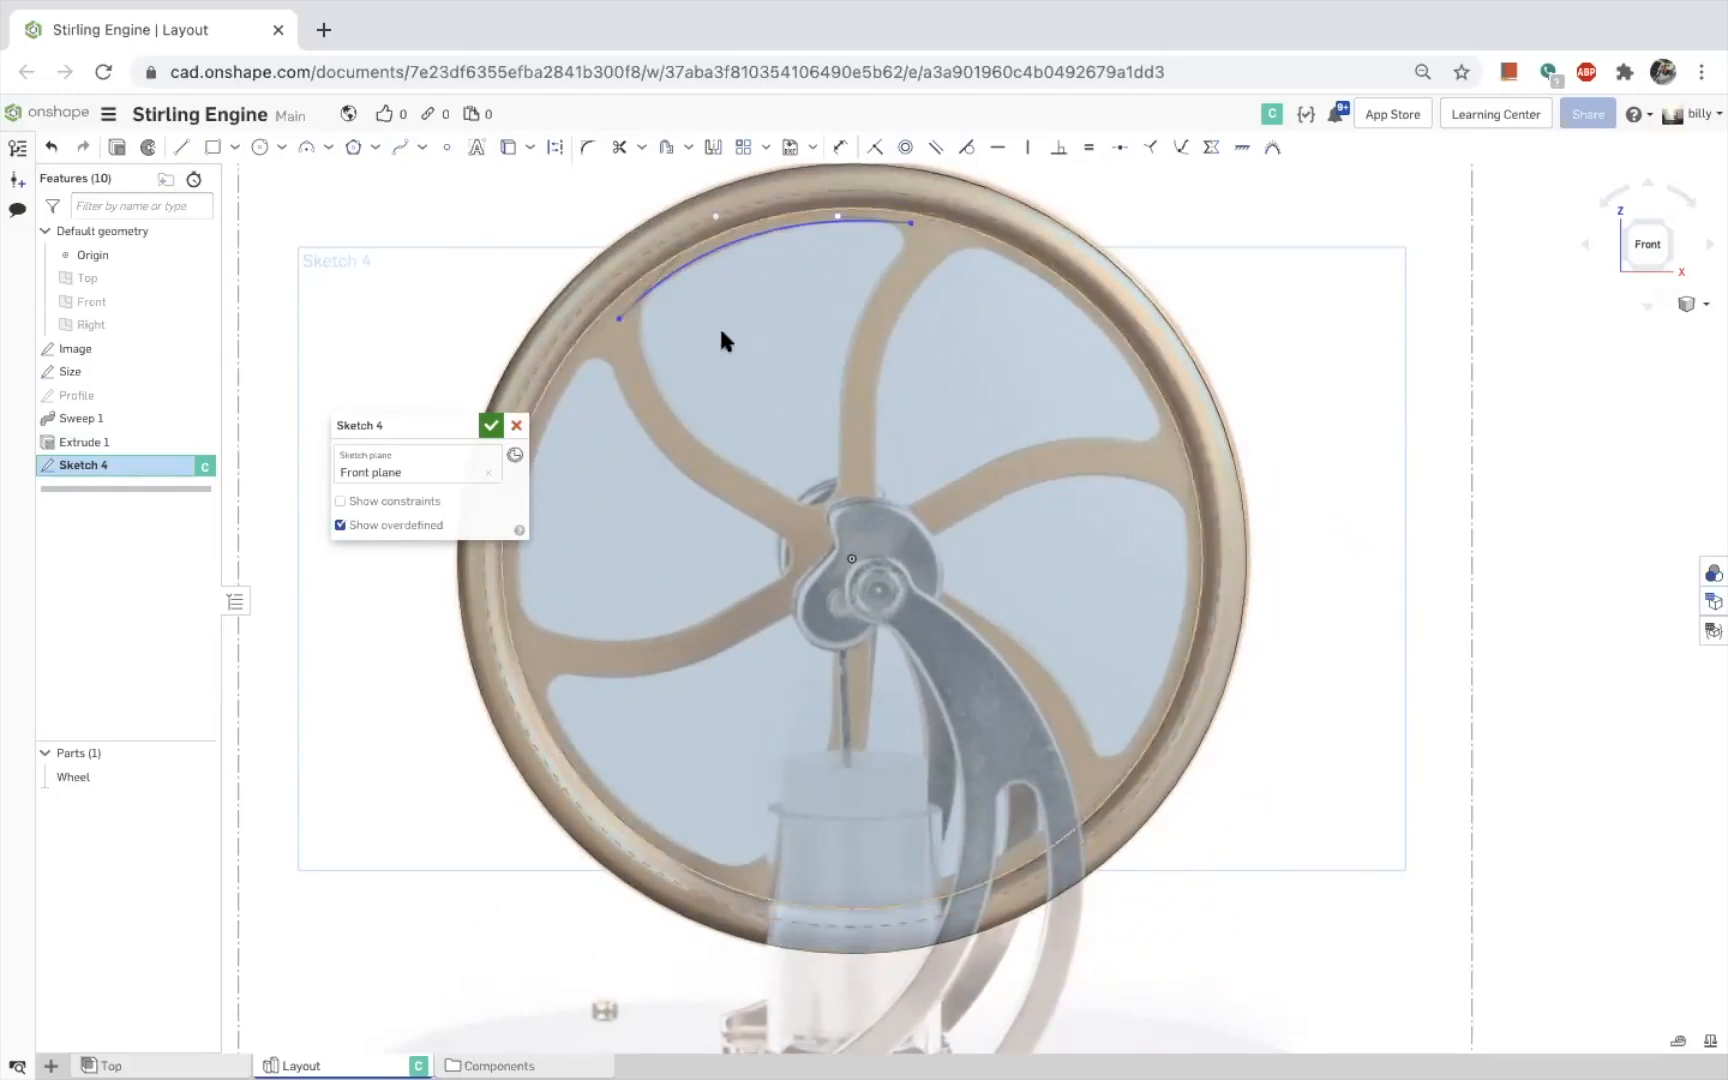
drag(730, 250, 718, 214)
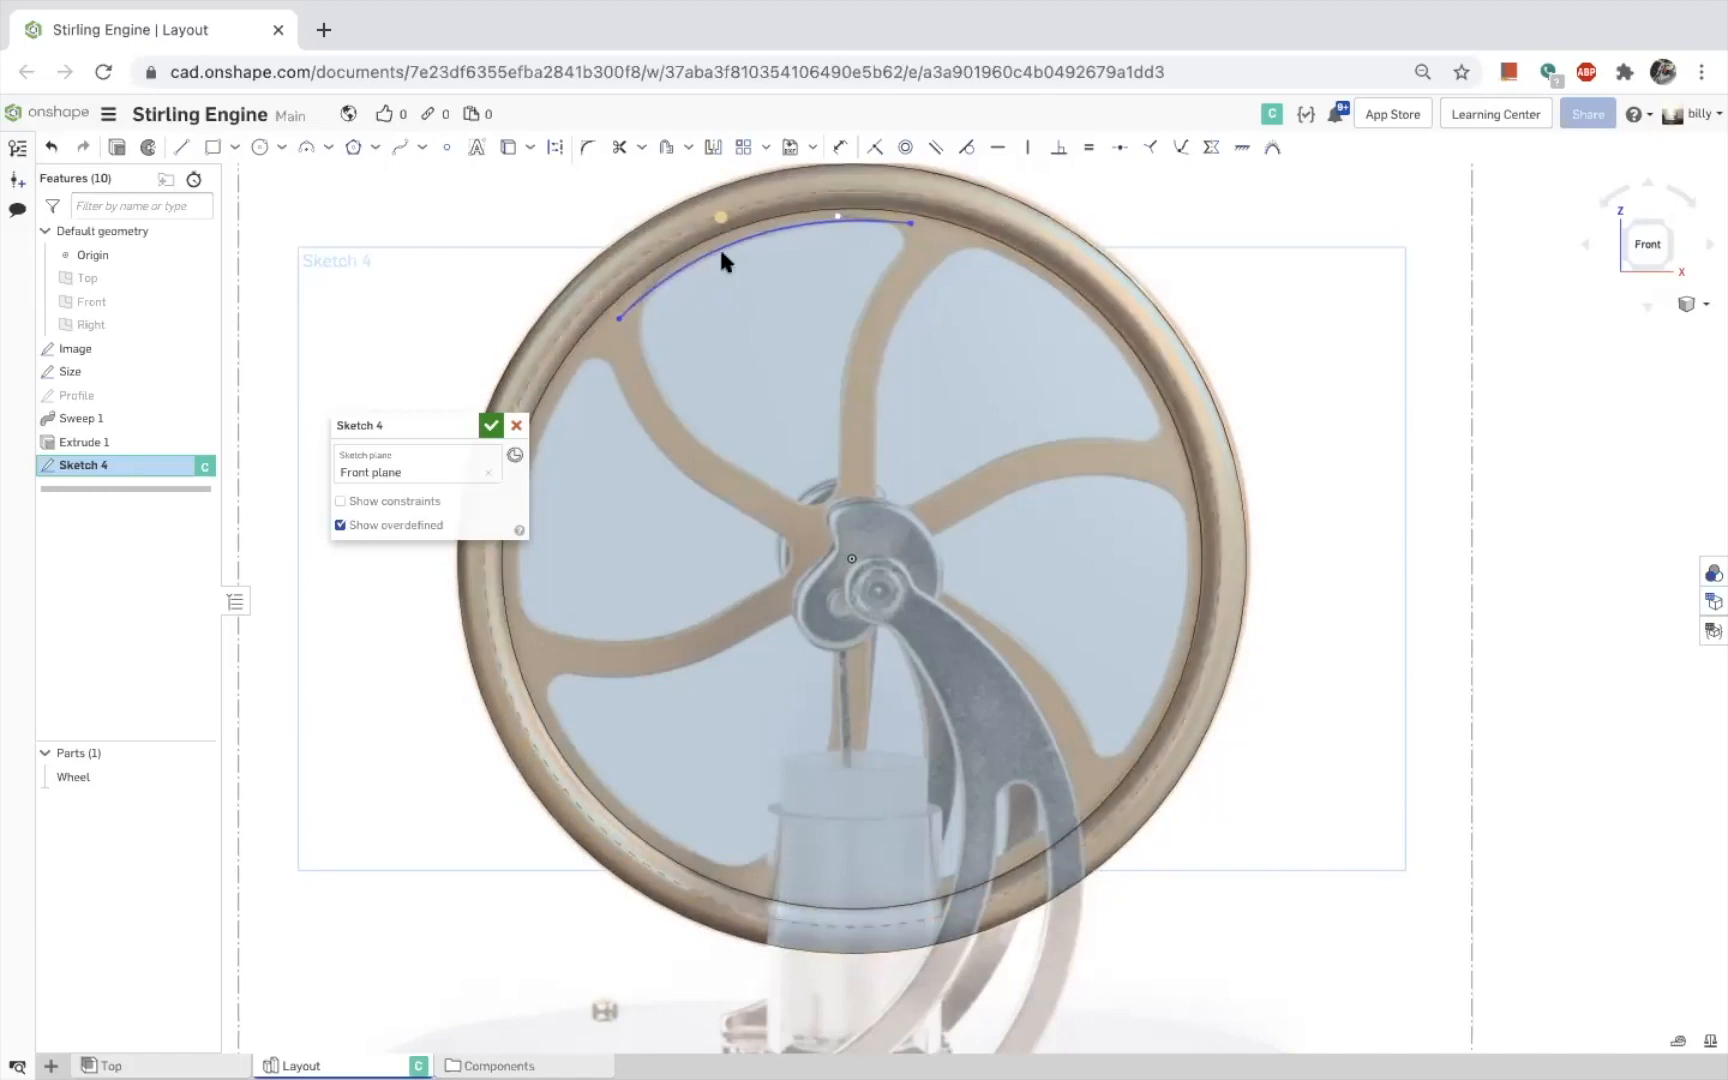
Trace the left edge of the upper-left spoke opening from rim to hub with a two-point spline, bending its handles to the reference image
click(400, 147)
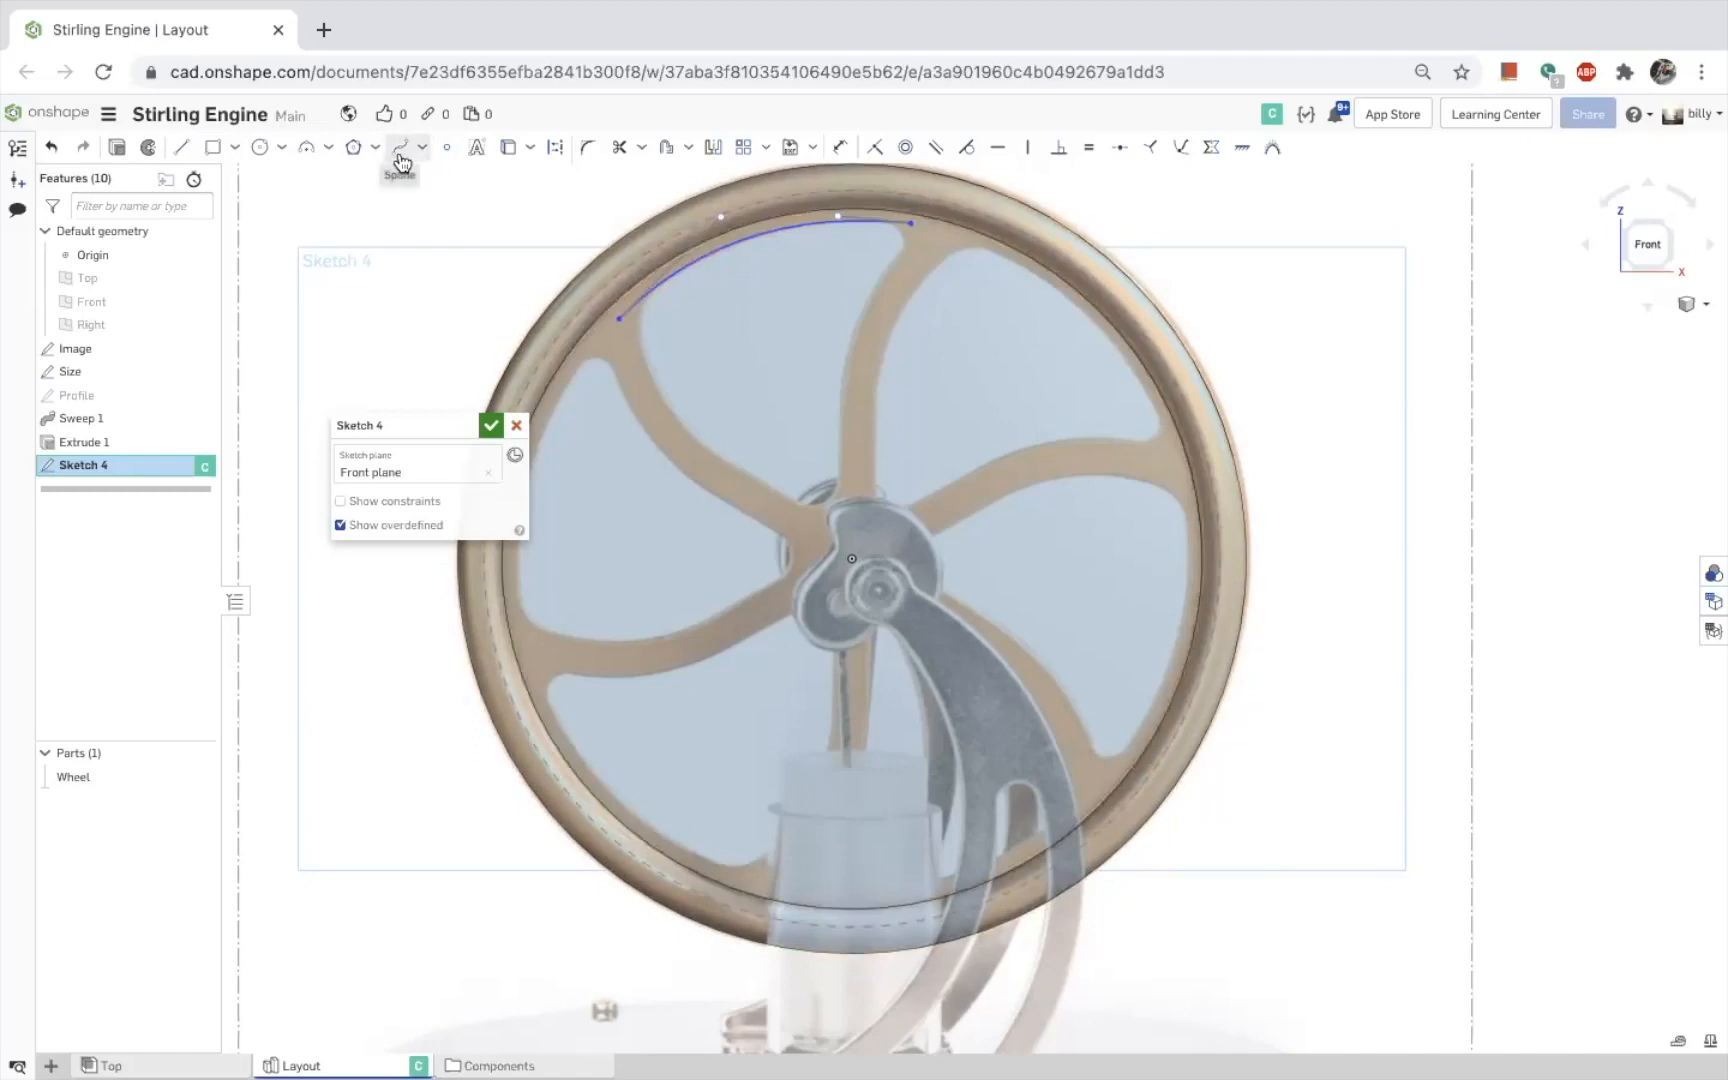
click(617, 320)
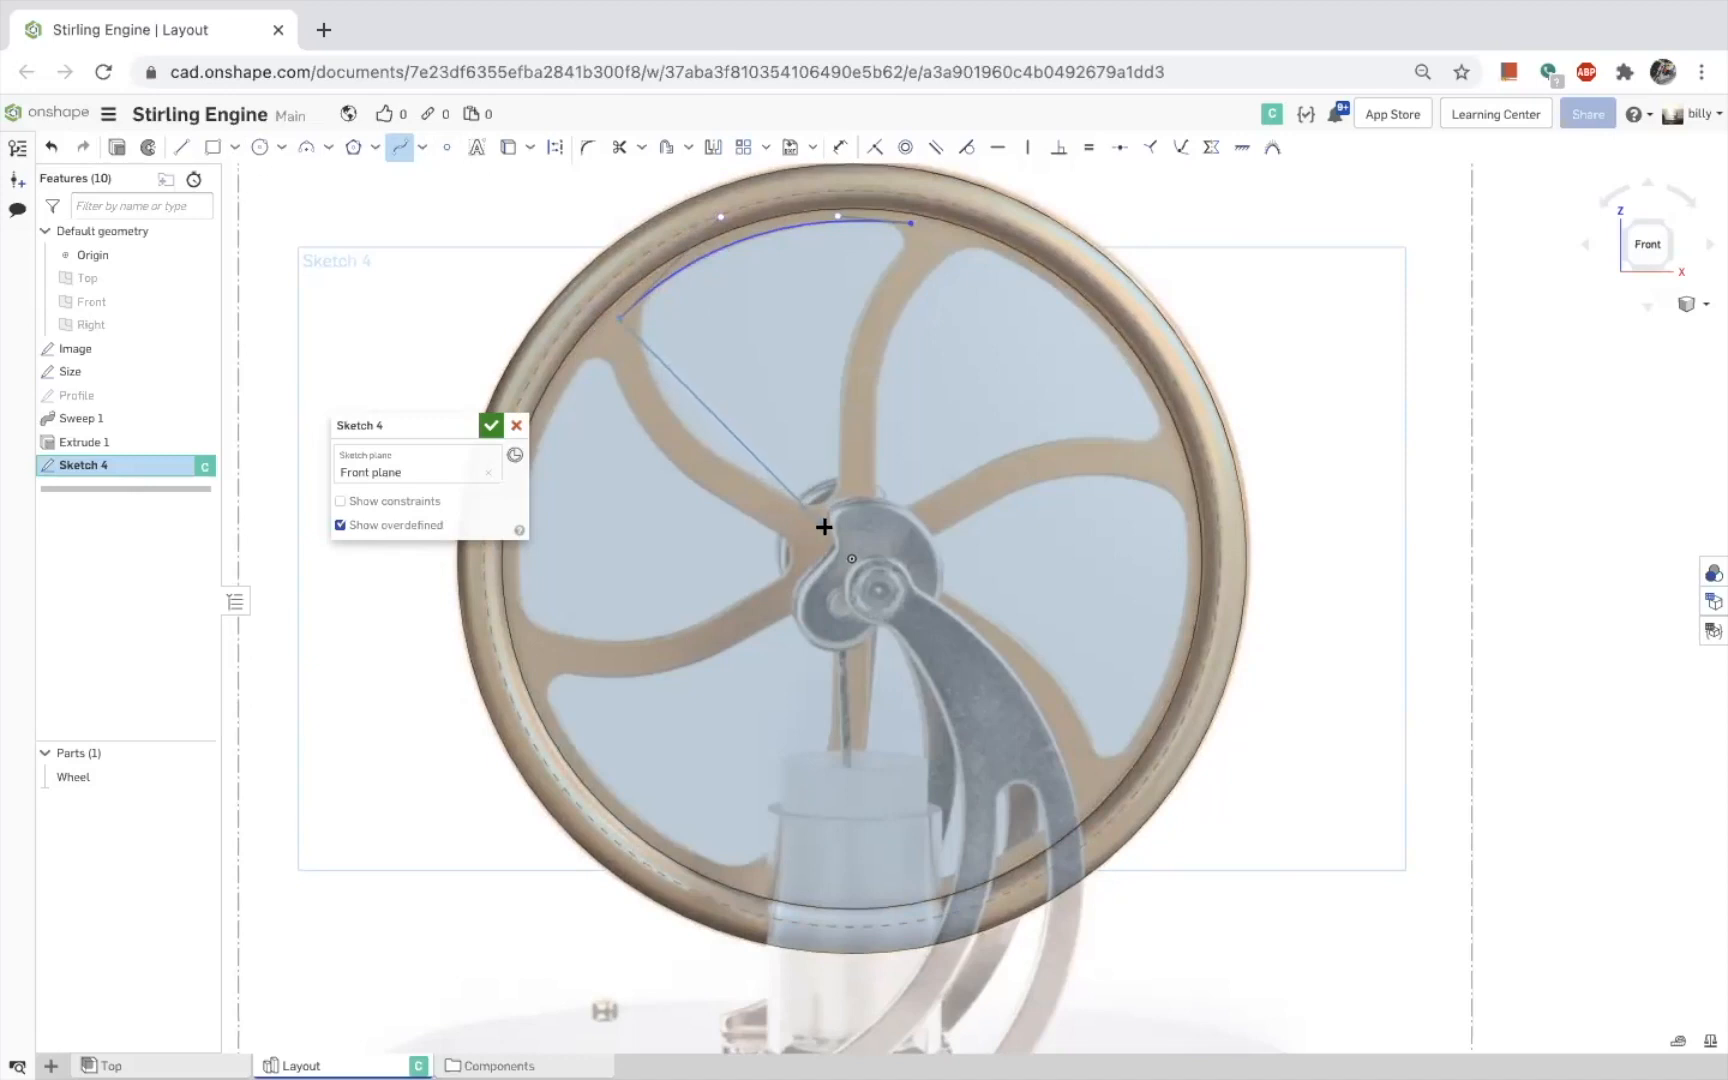
double_click(824, 526)
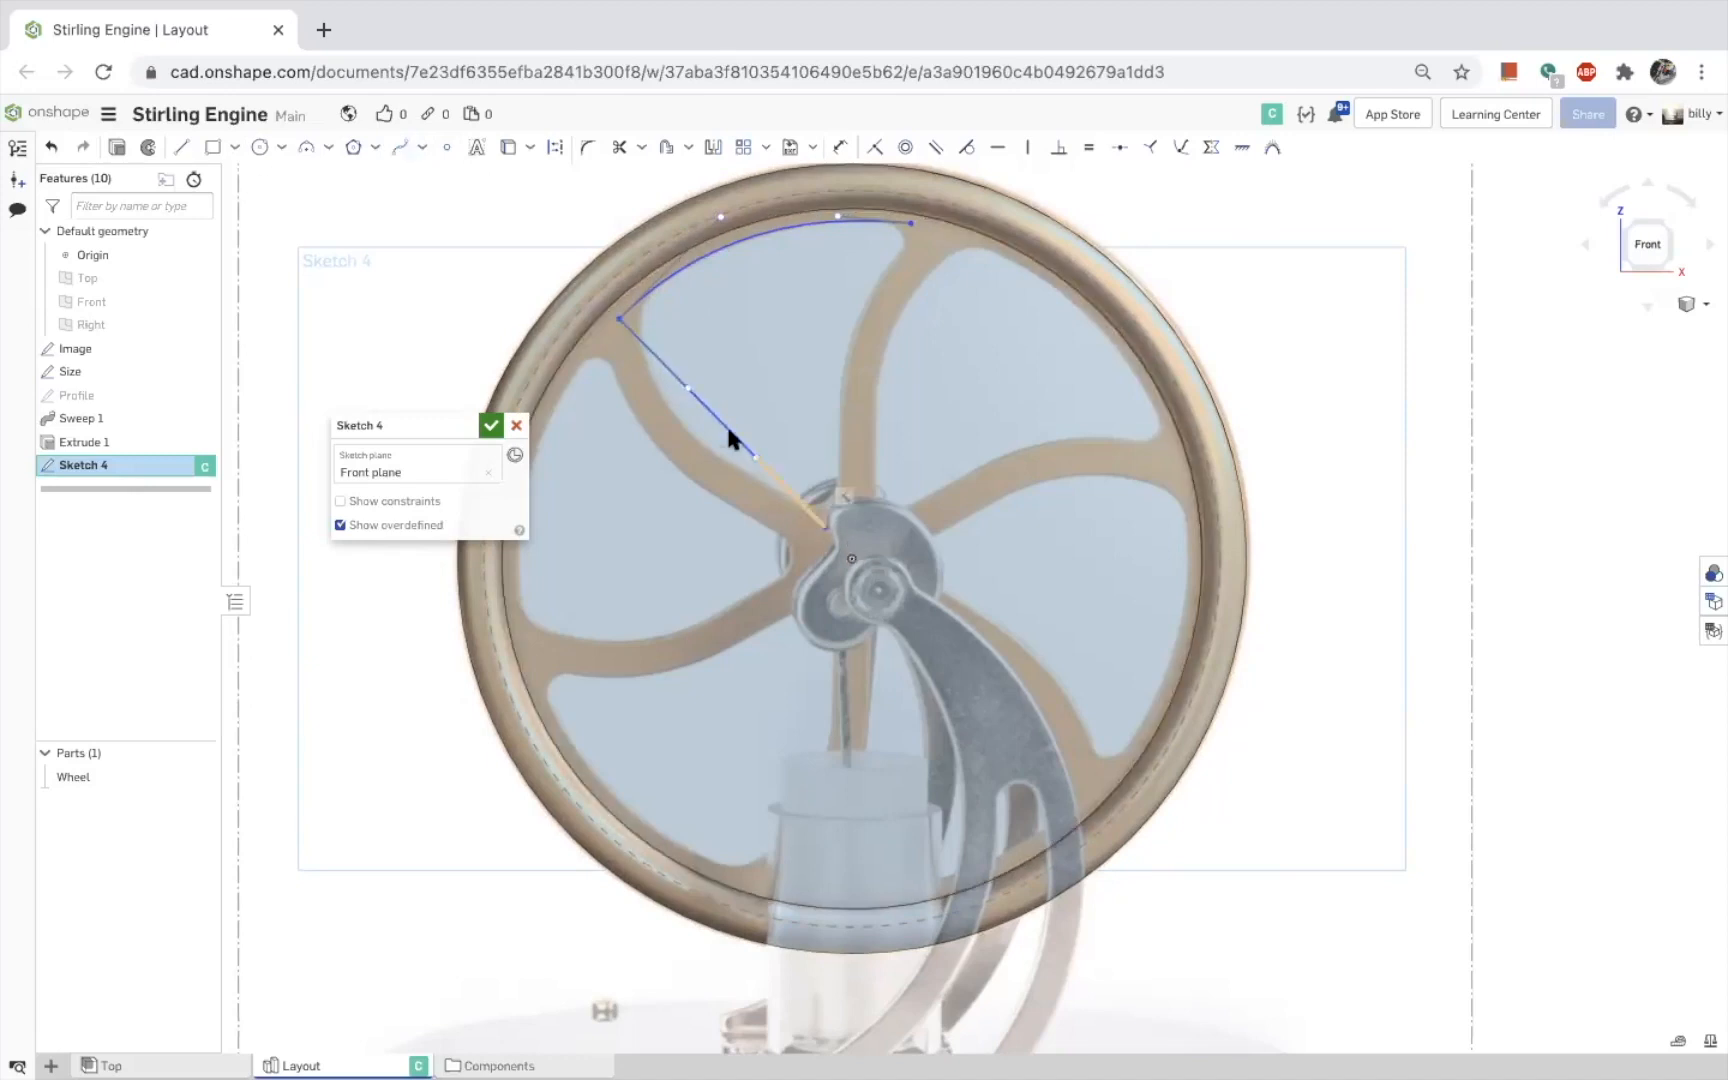
drag(679, 397, 652, 433)
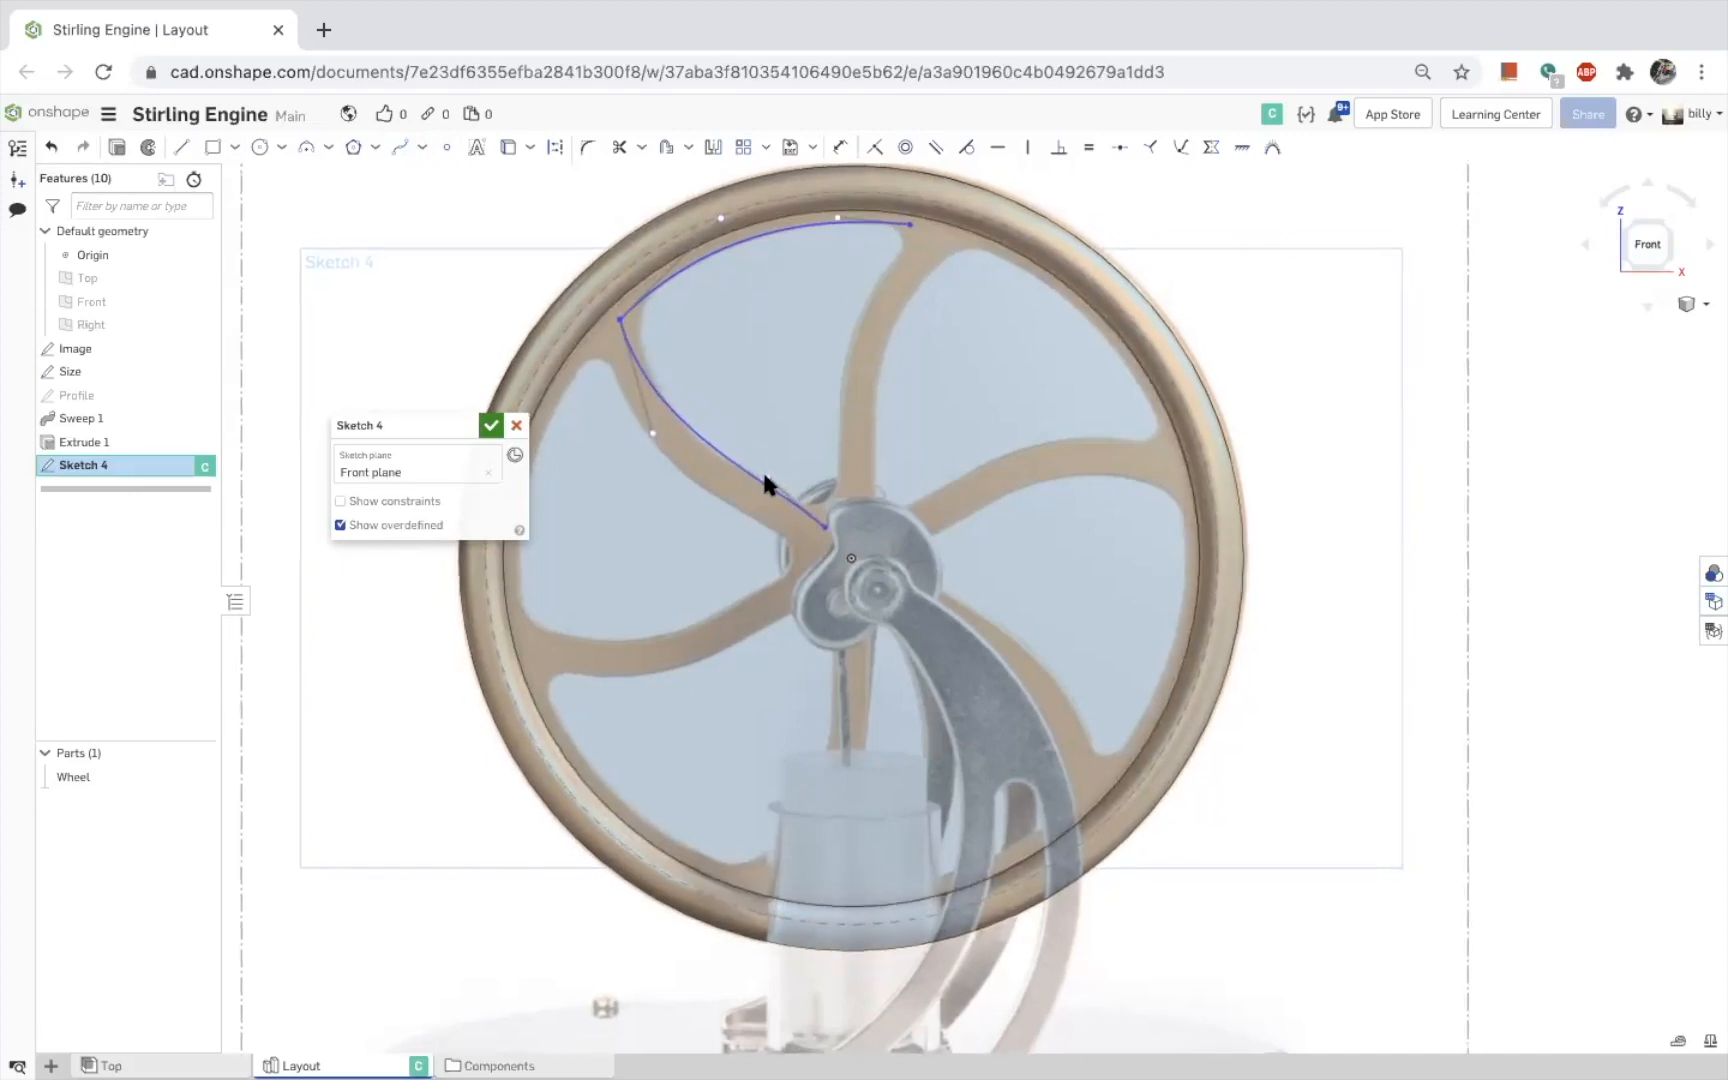
drag(772, 473, 812, 438)
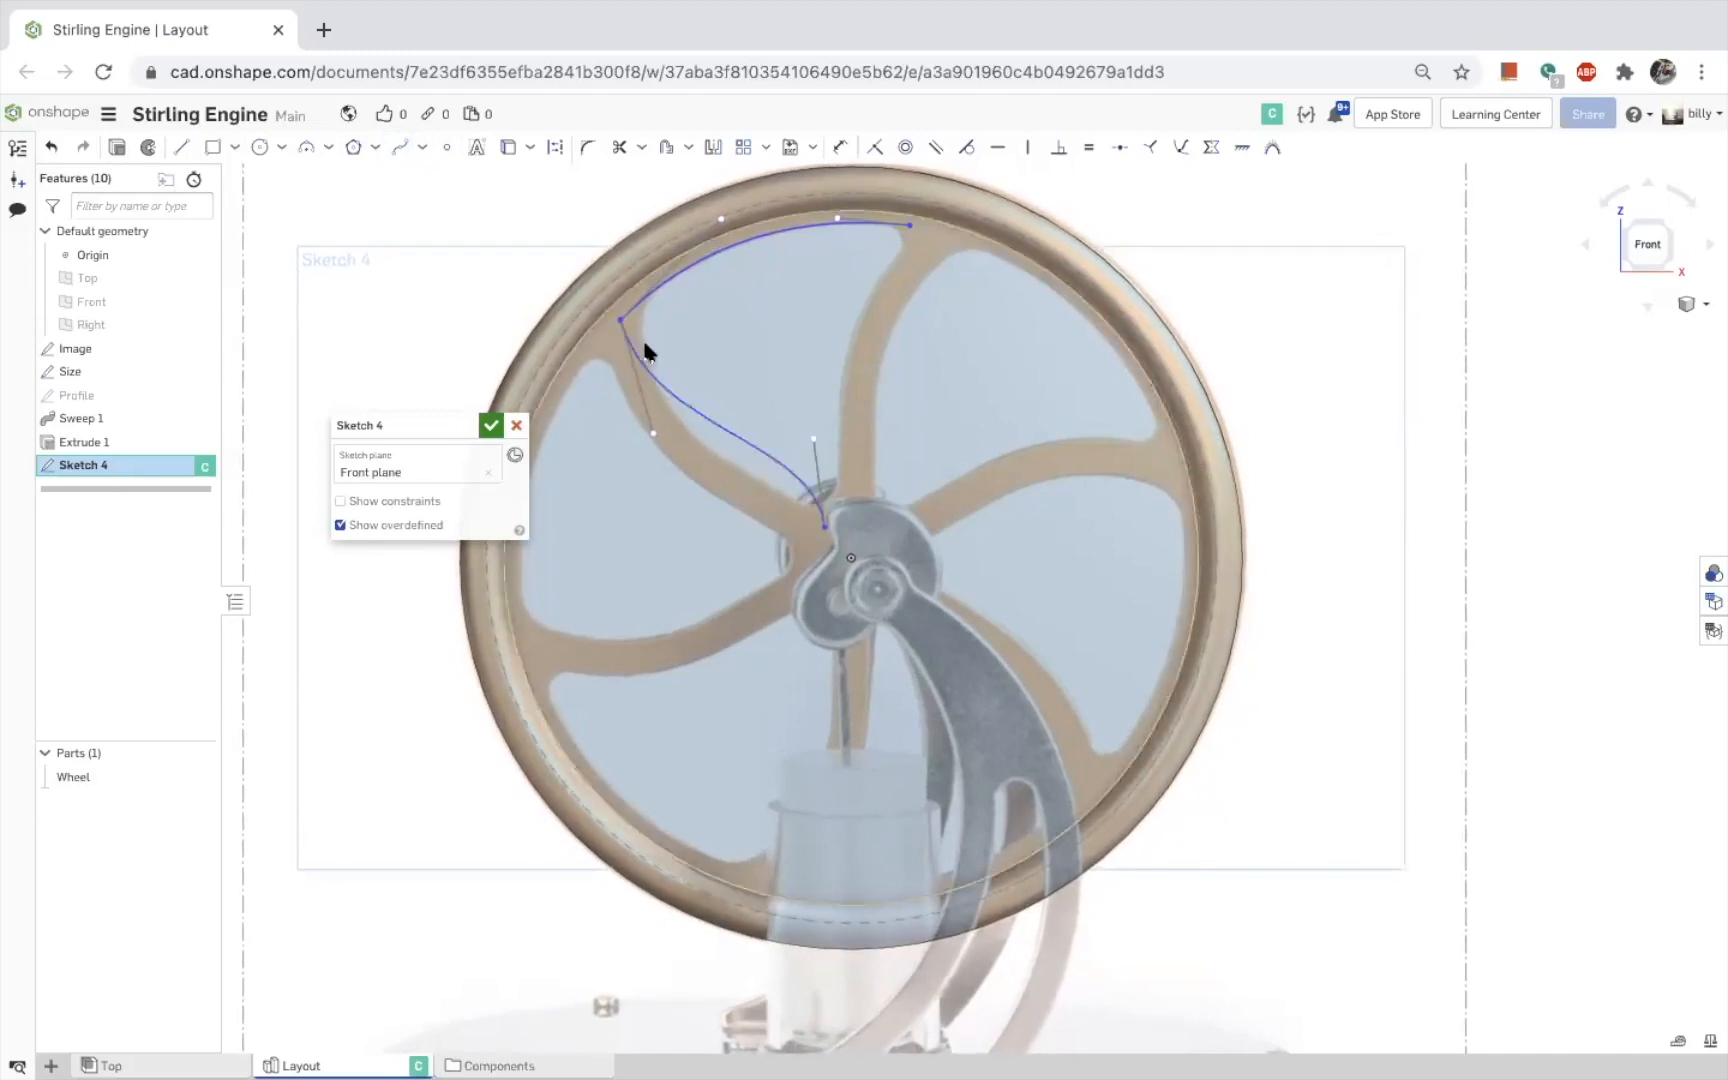
drag(813, 439, 766, 479)
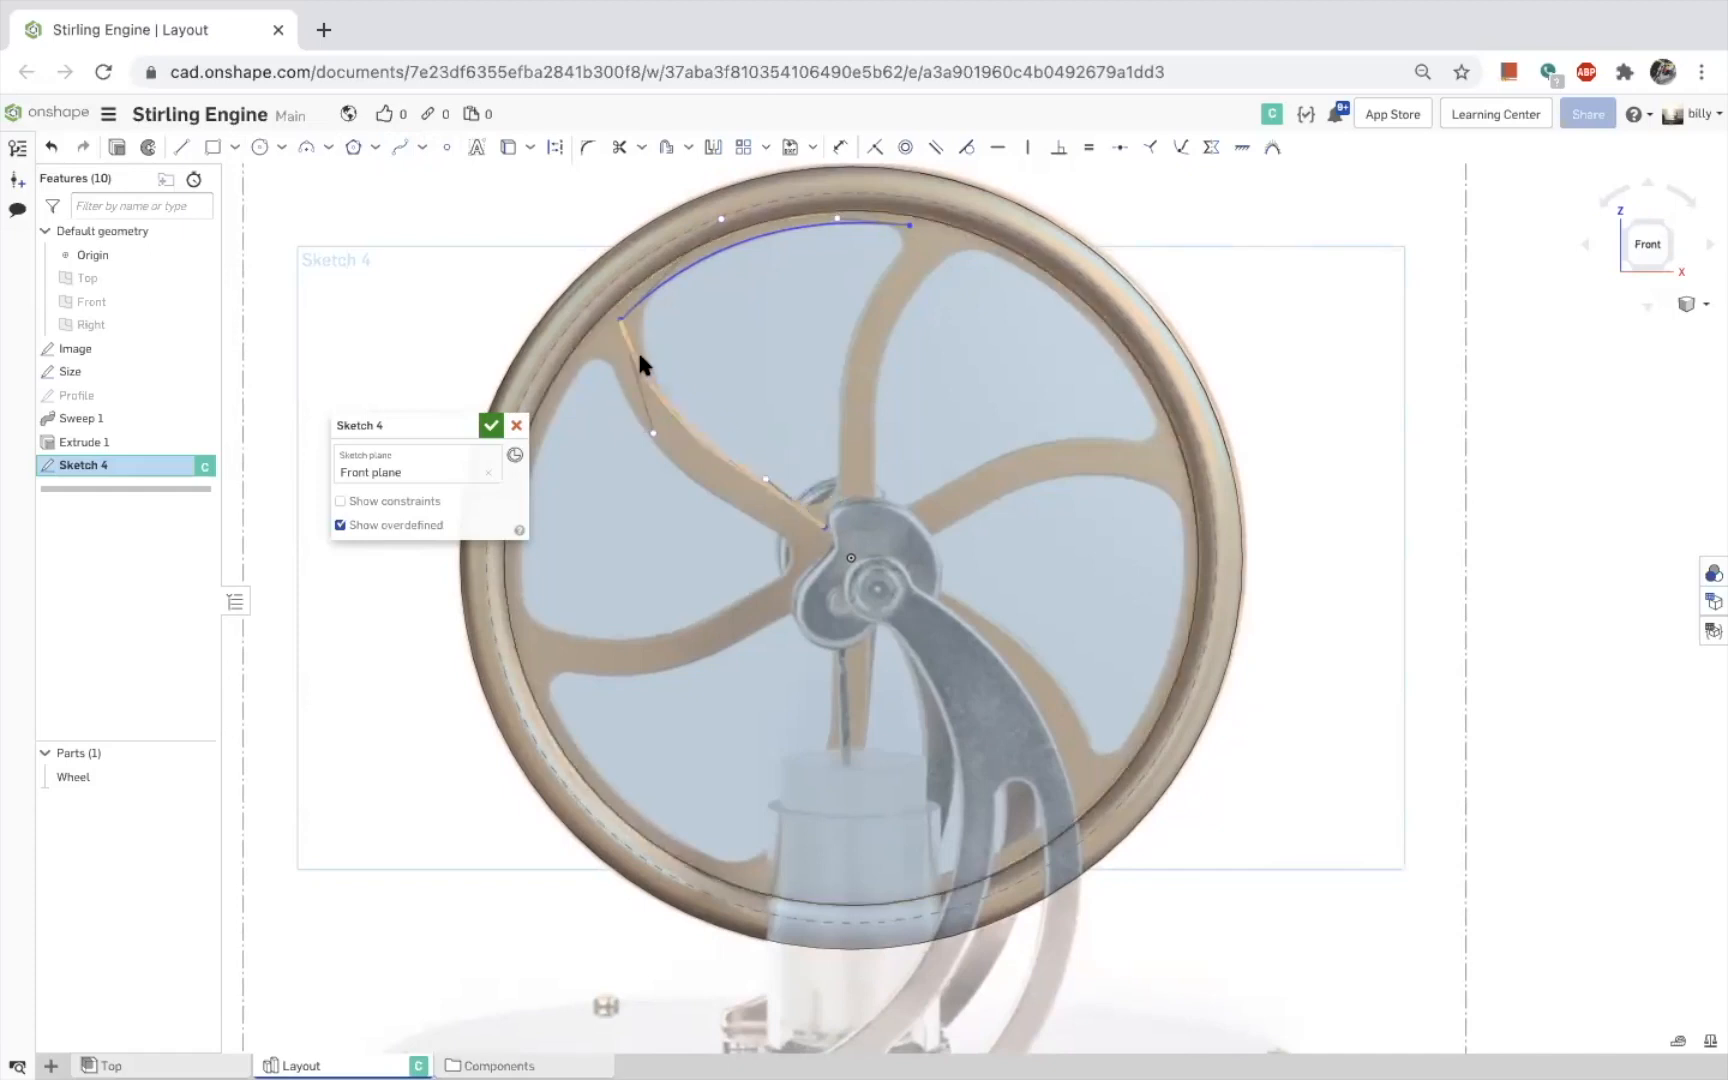
drag(624, 318, 625, 313)
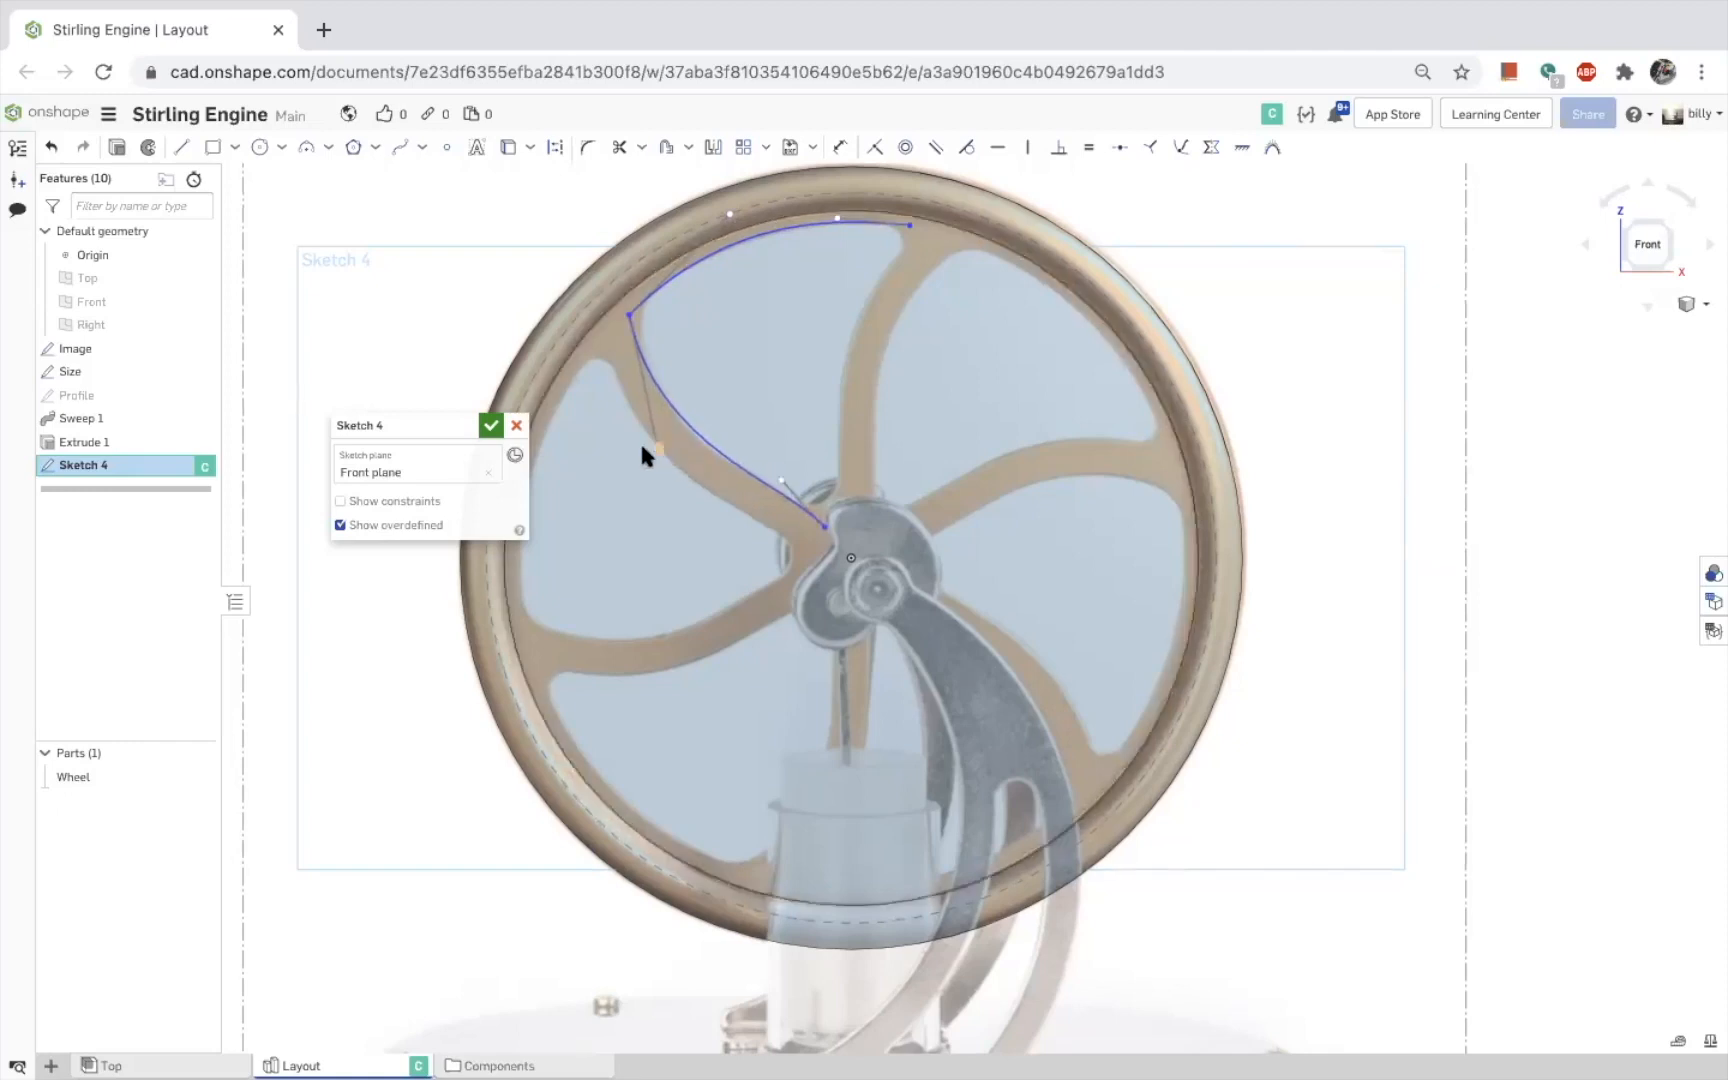
drag(657, 447, 654, 453)
Draw a two-point practice spline in the empty area to the right of the wheel and bend its handles into an S-curve
click(400, 147)
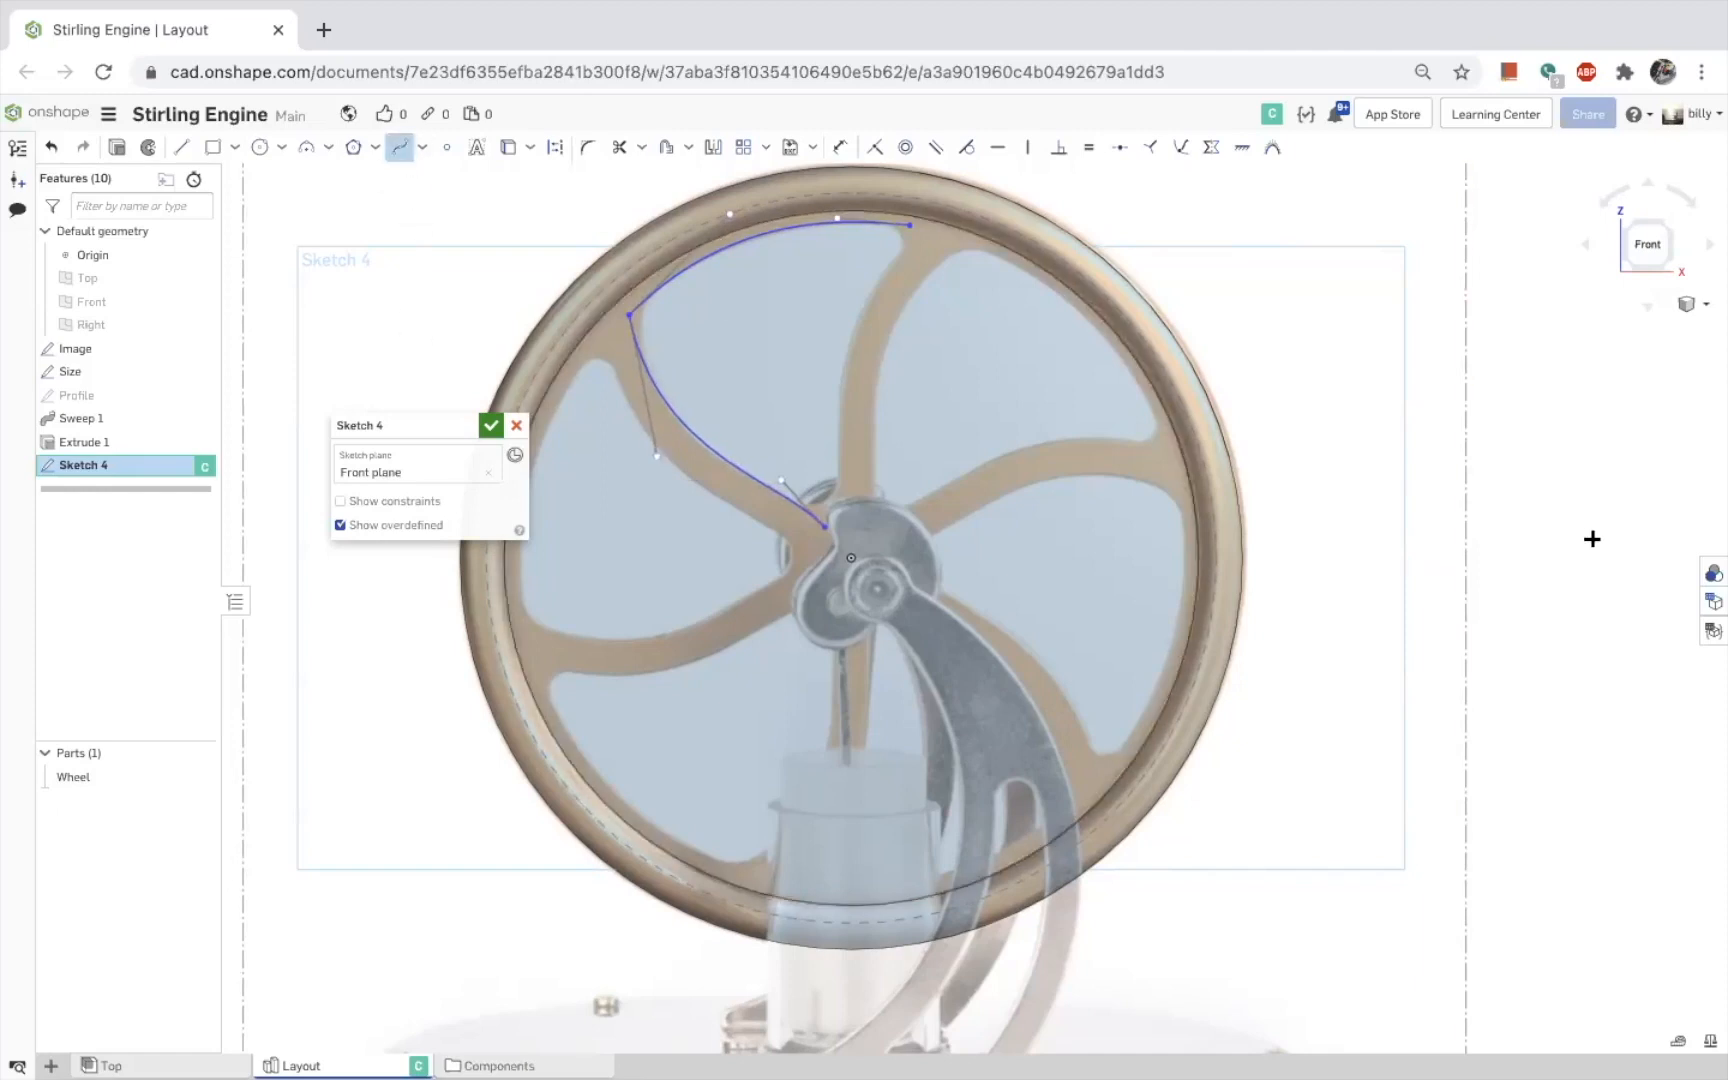
click(1343, 305)
click(1466, 580)
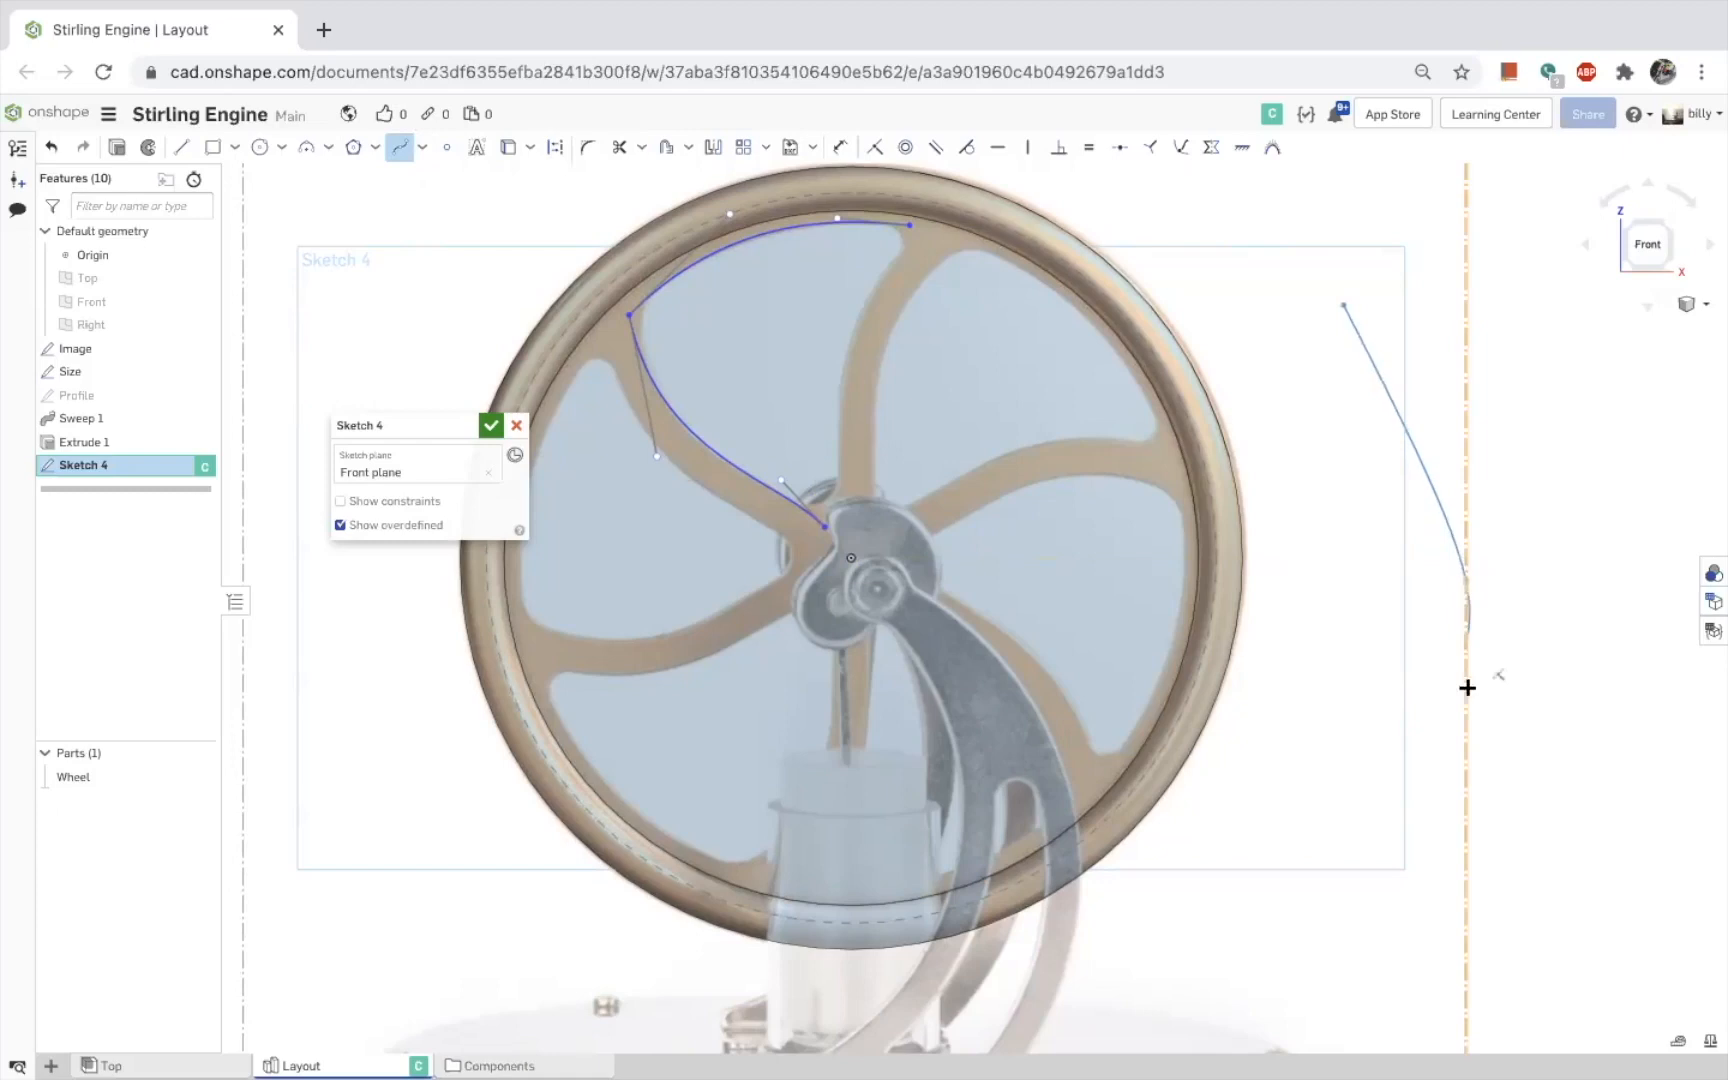
key(Escape)
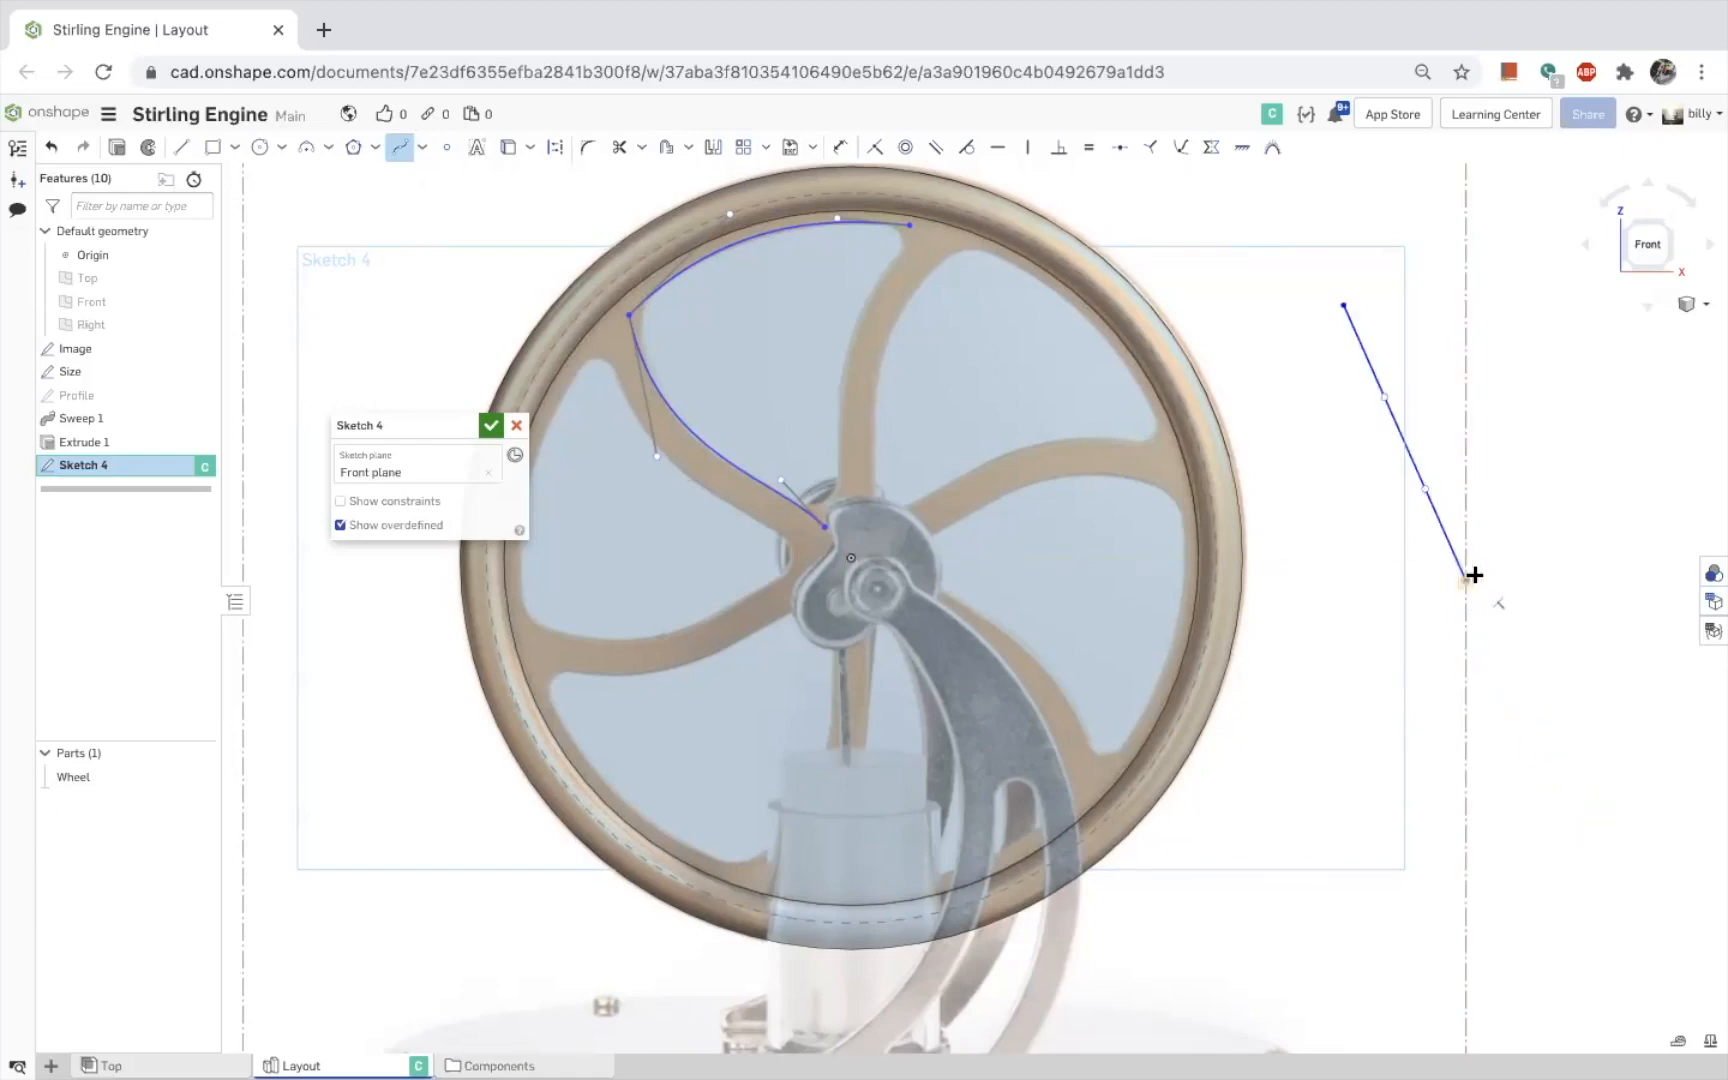
key(Escape)
drag(1461, 579, 1405, 619)
drag(1360, 528, 1294, 572)
drag(1386, 396, 1542, 342)
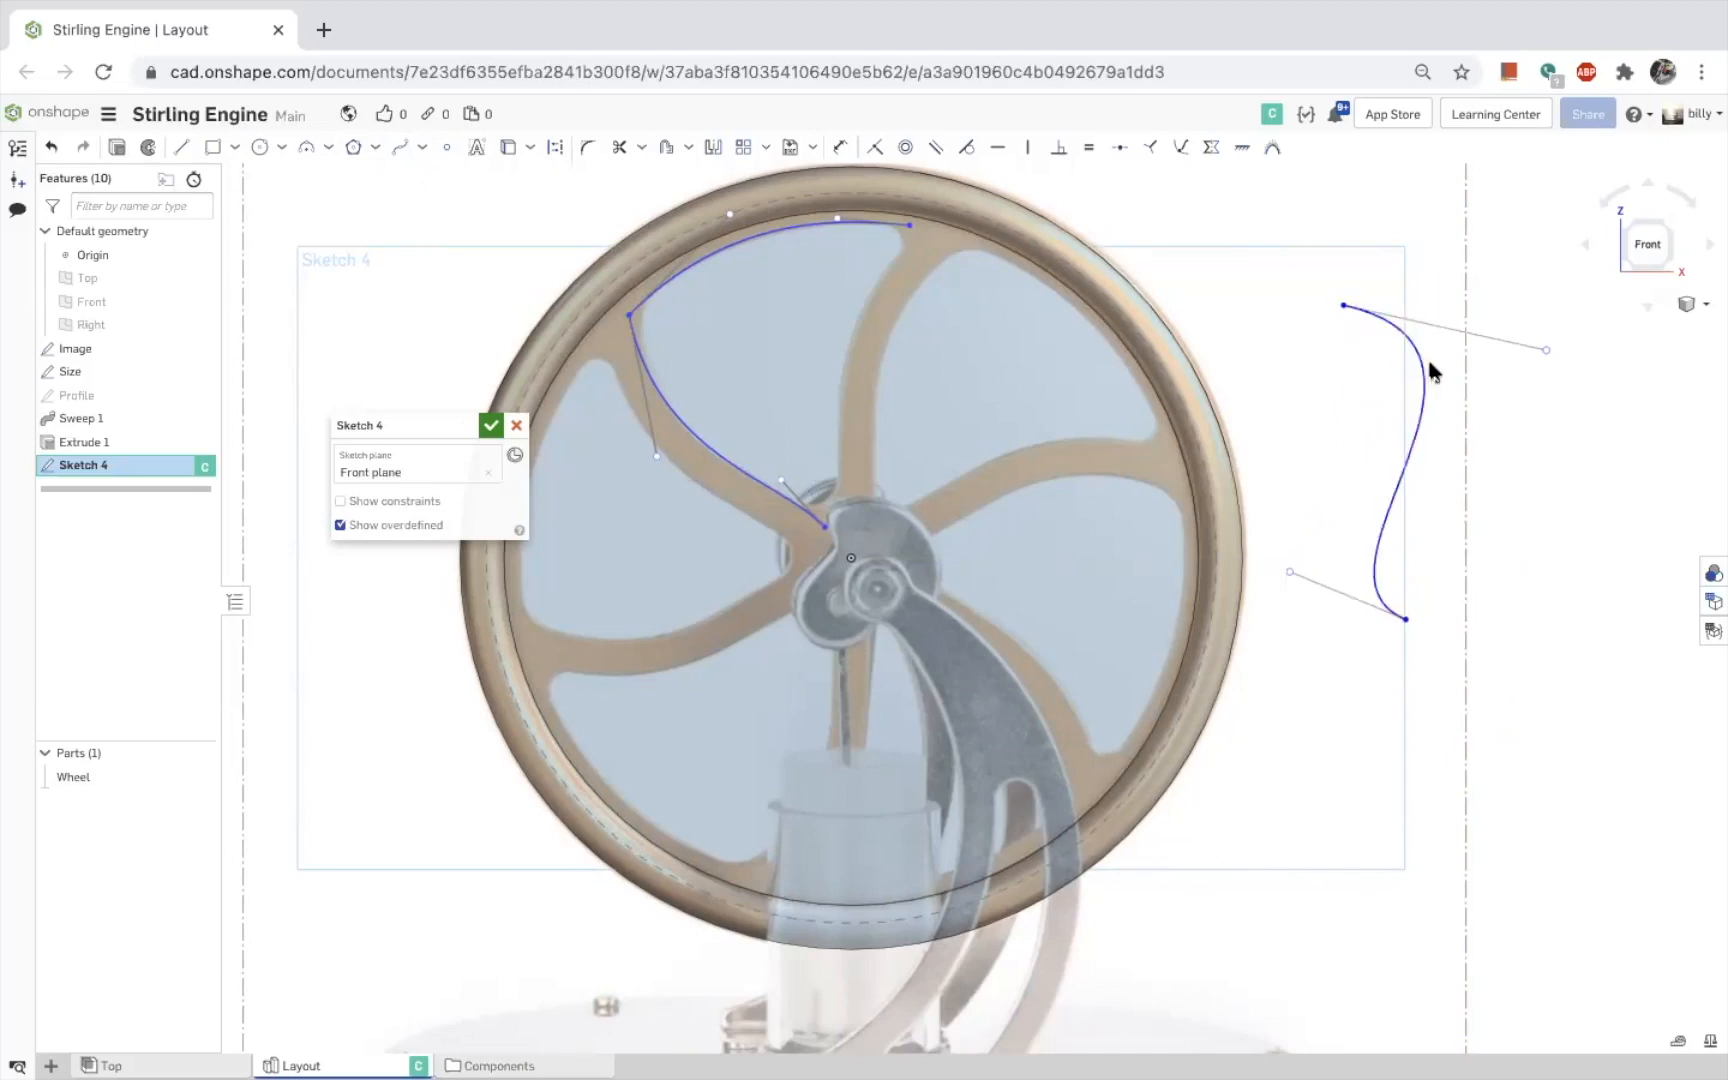
drag(1290, 572, 1240, 451)
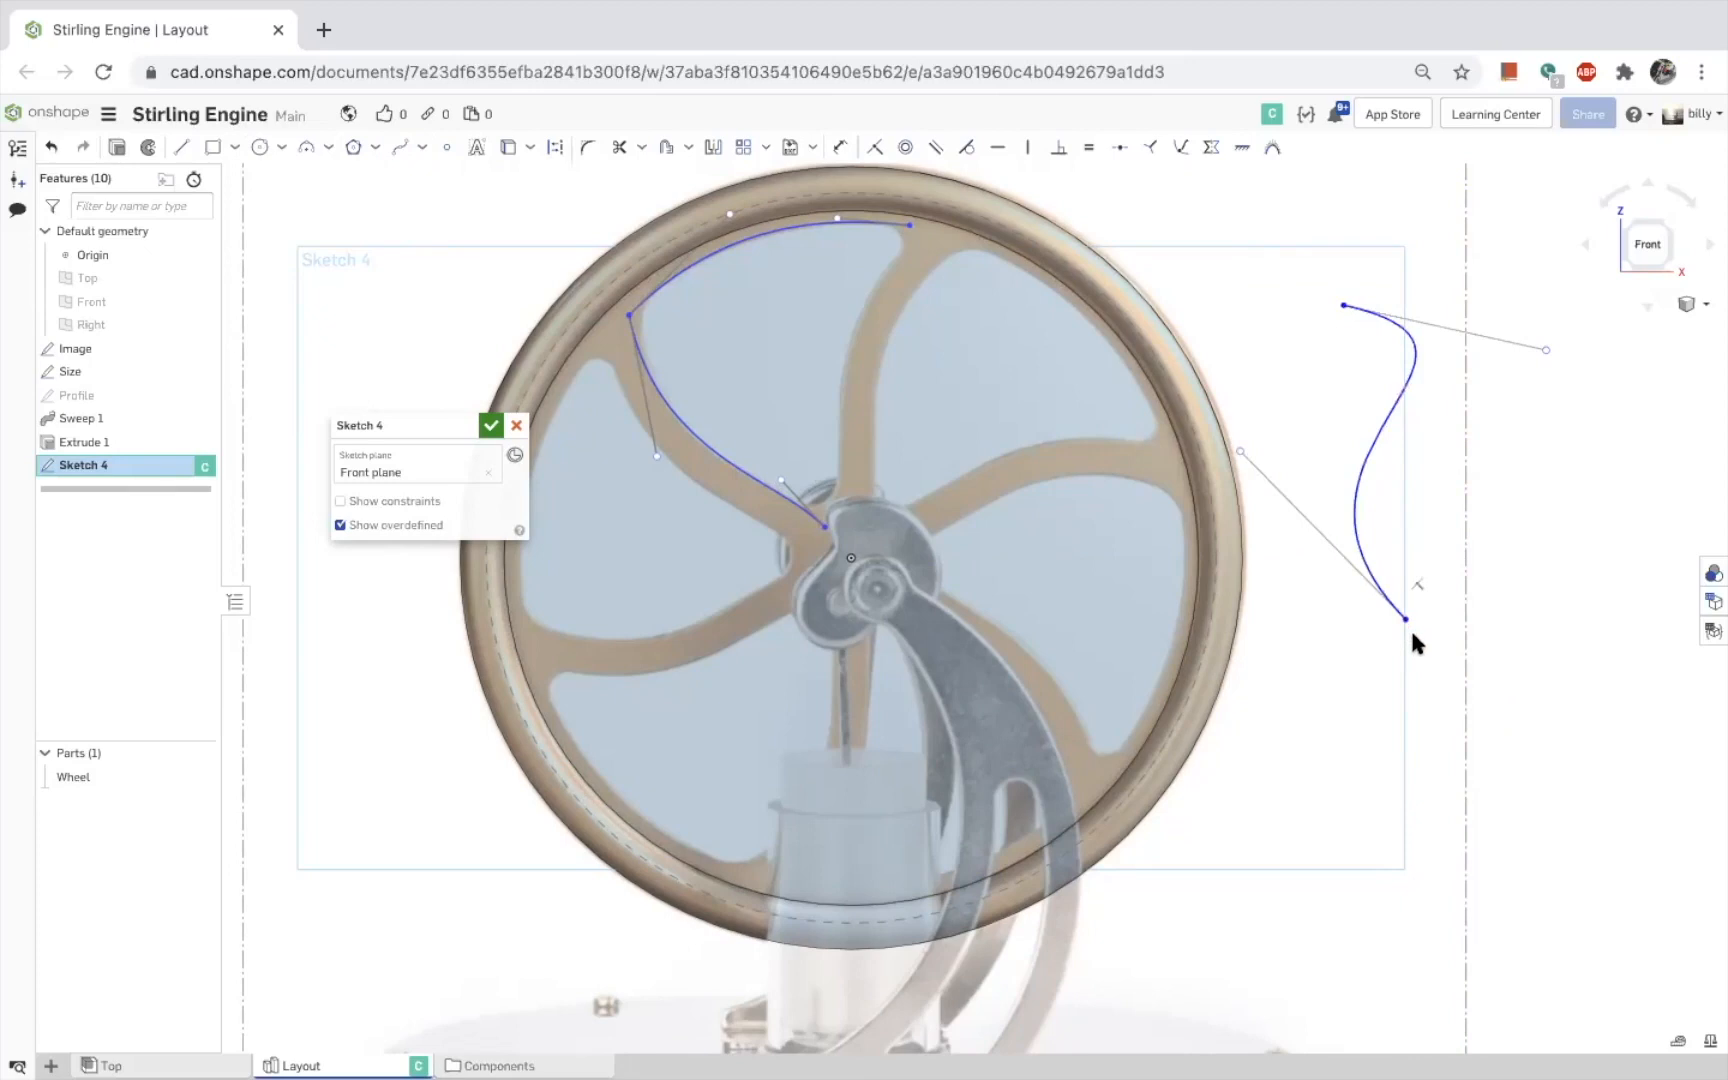
Add a second two-point practice spline from the lower end of the first one and bend its handles into an S-curve
key(s)
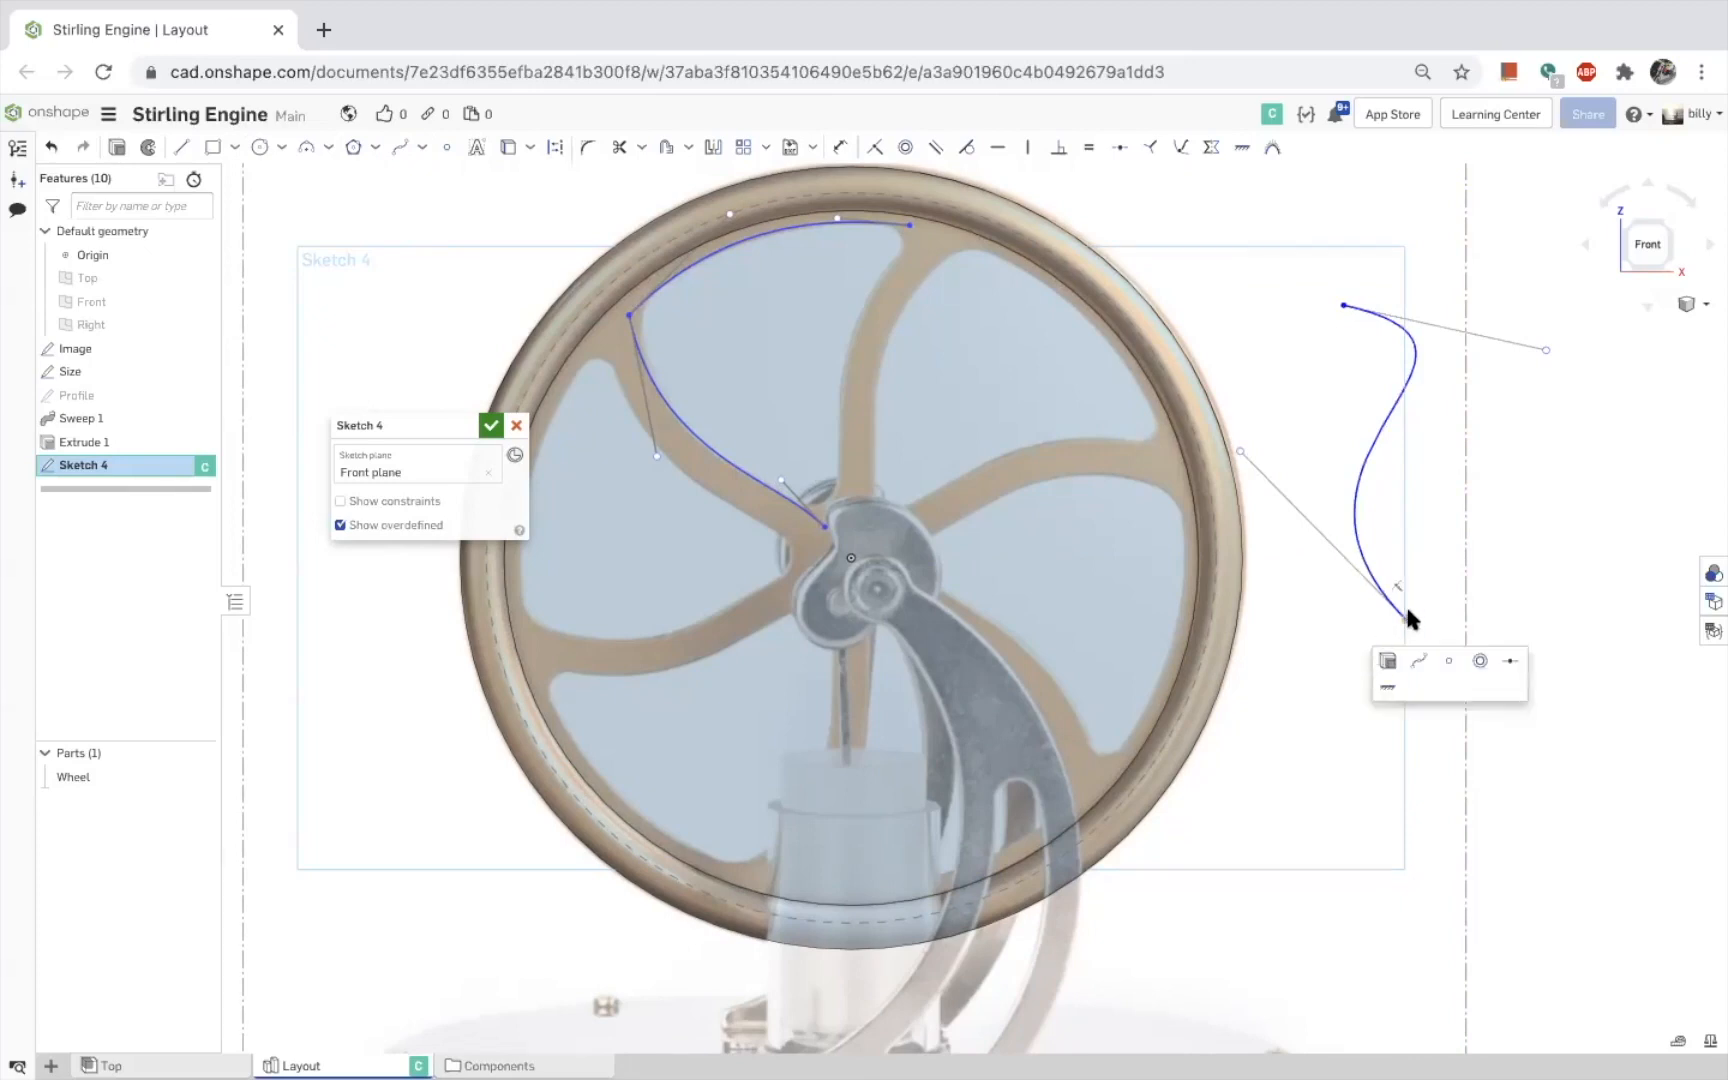
click(1407, 619)
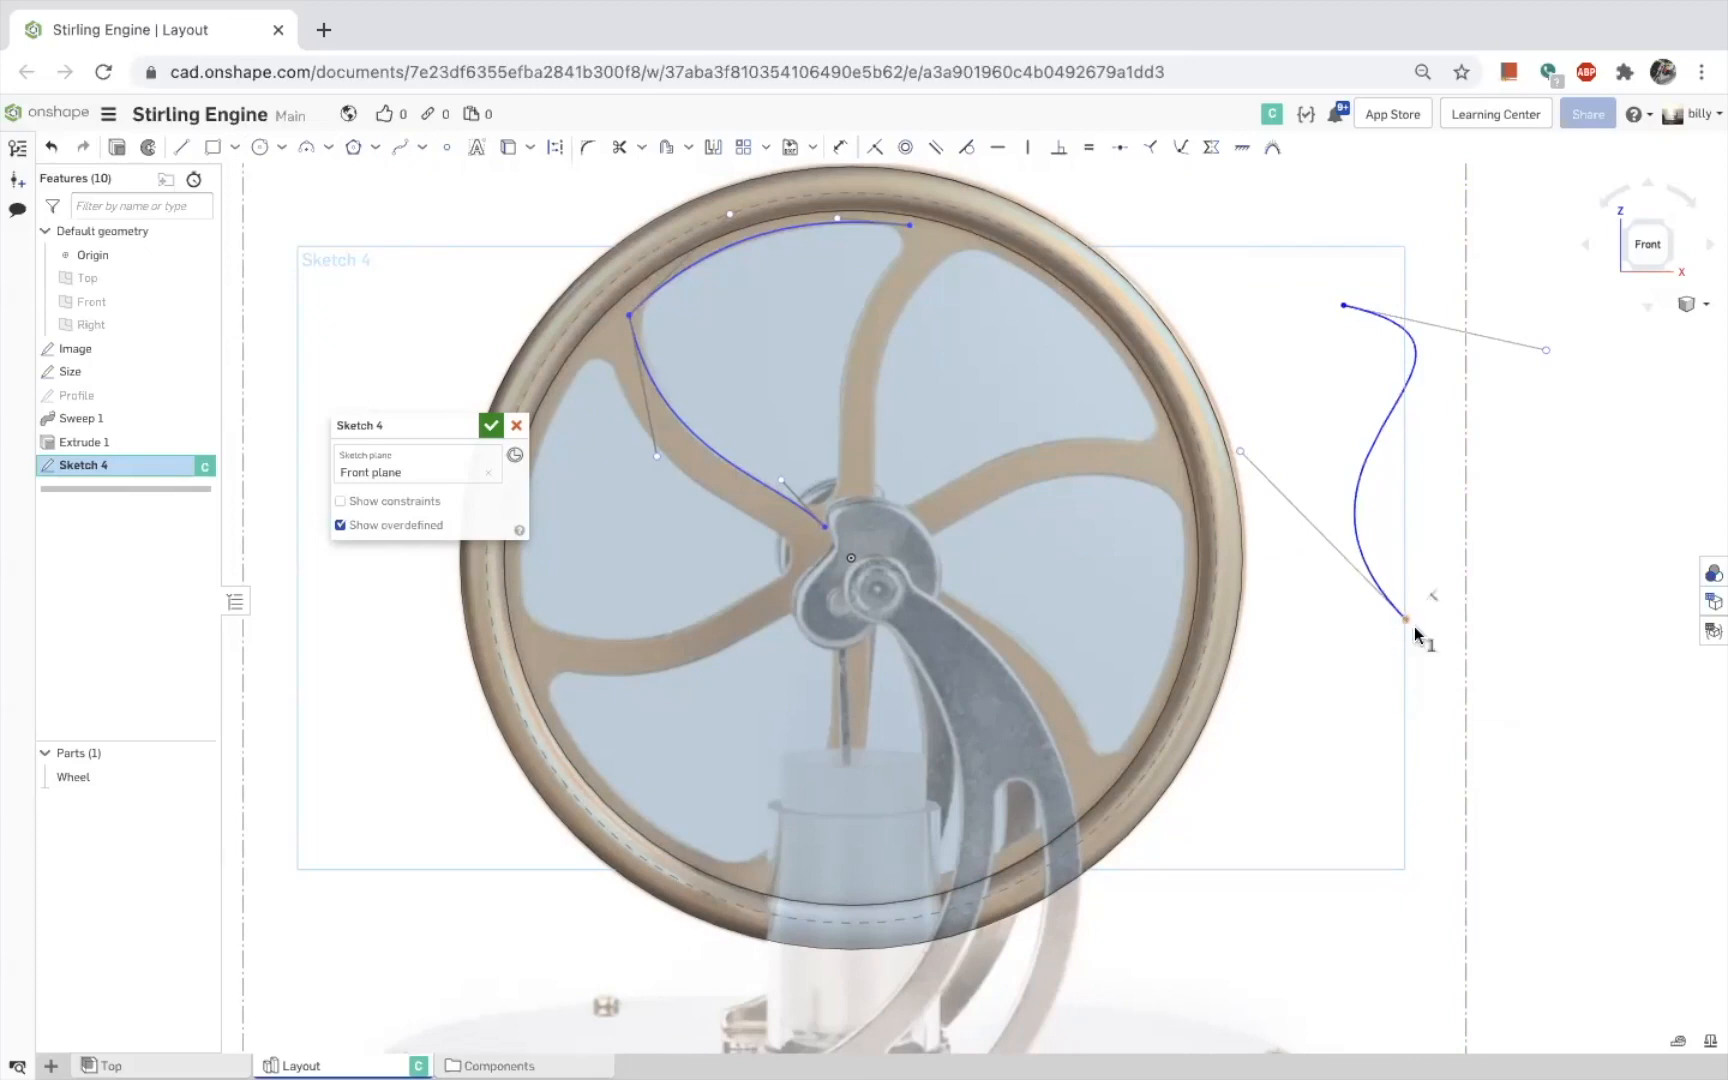
click(1597, 828)
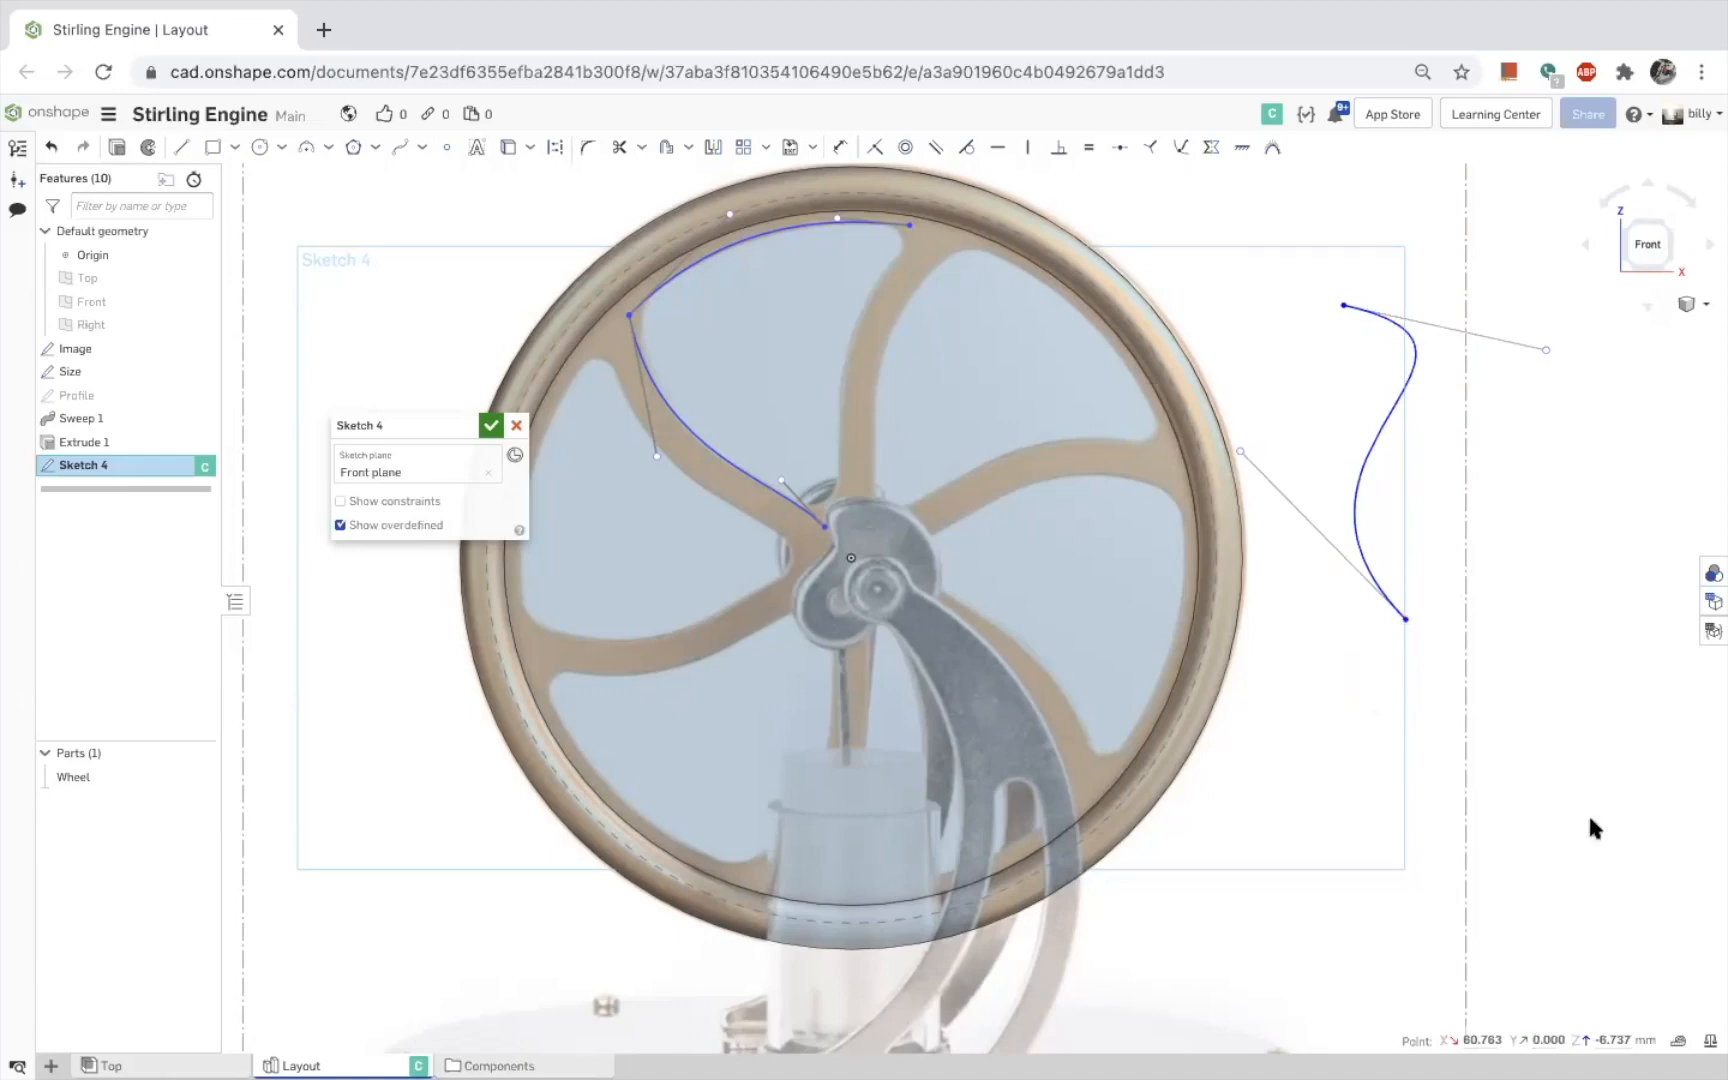
key(s)
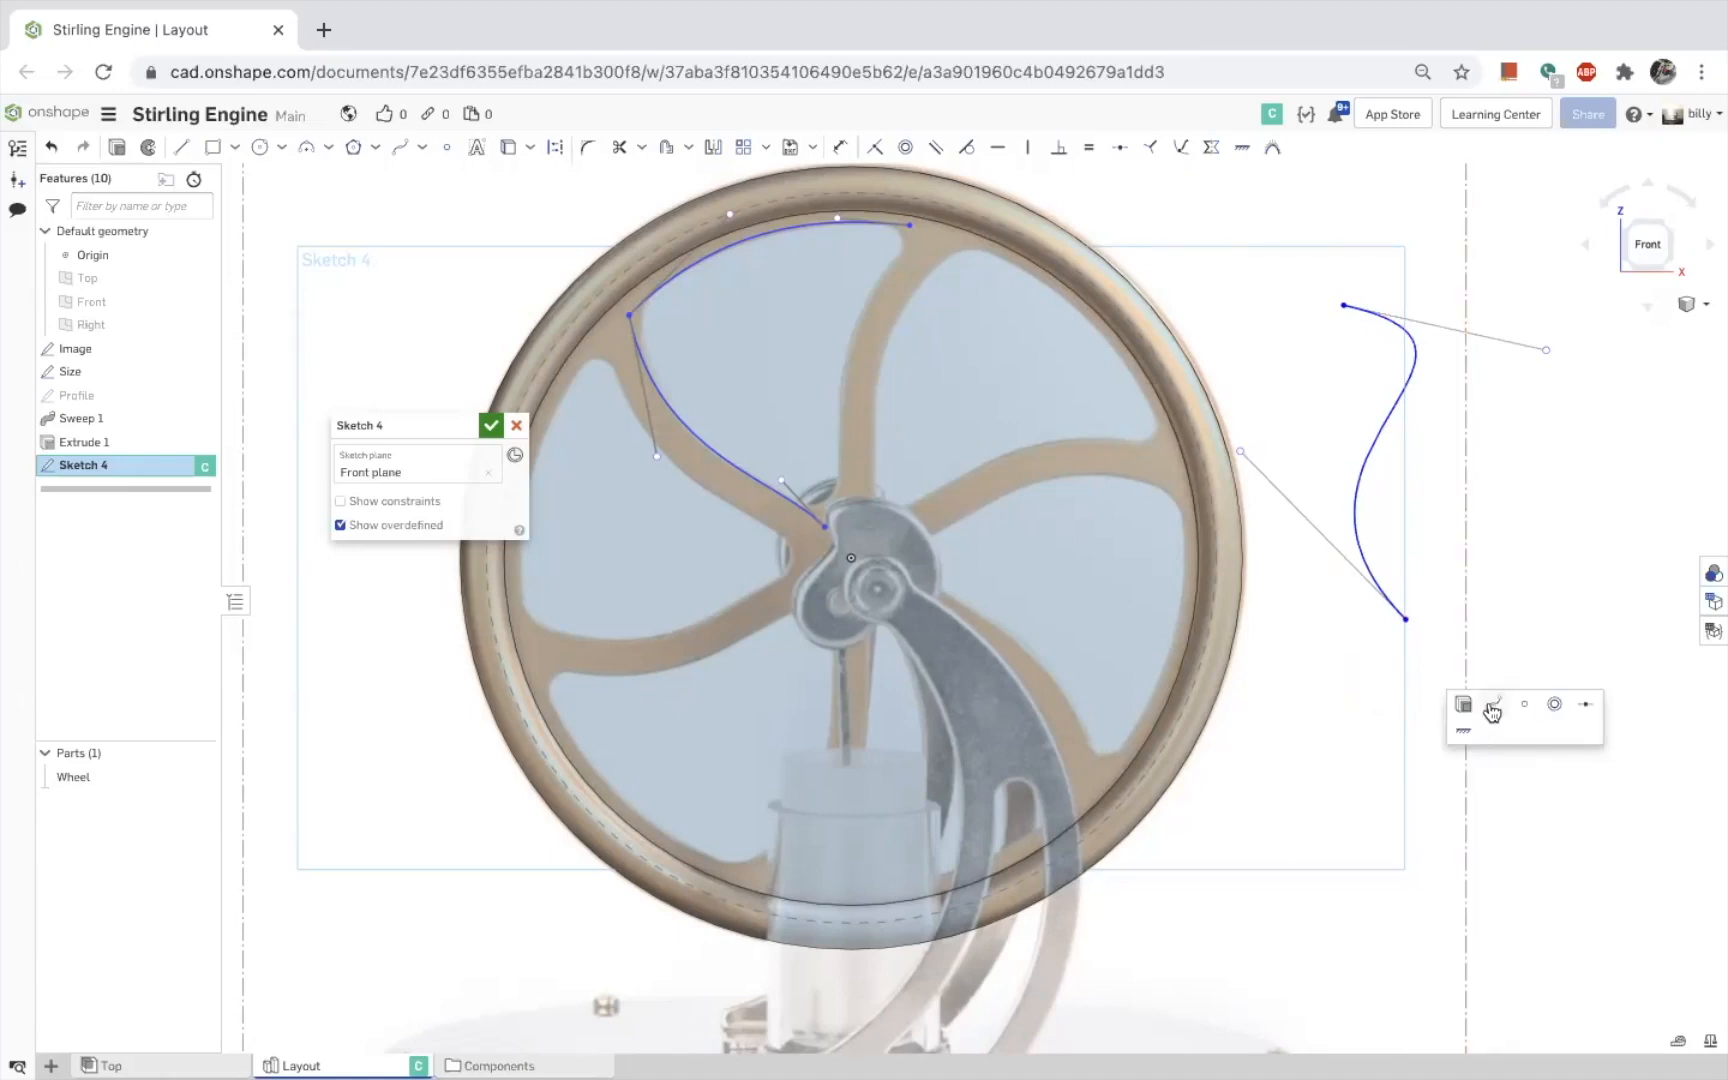
click(1489, 714)
click(1402, 619)
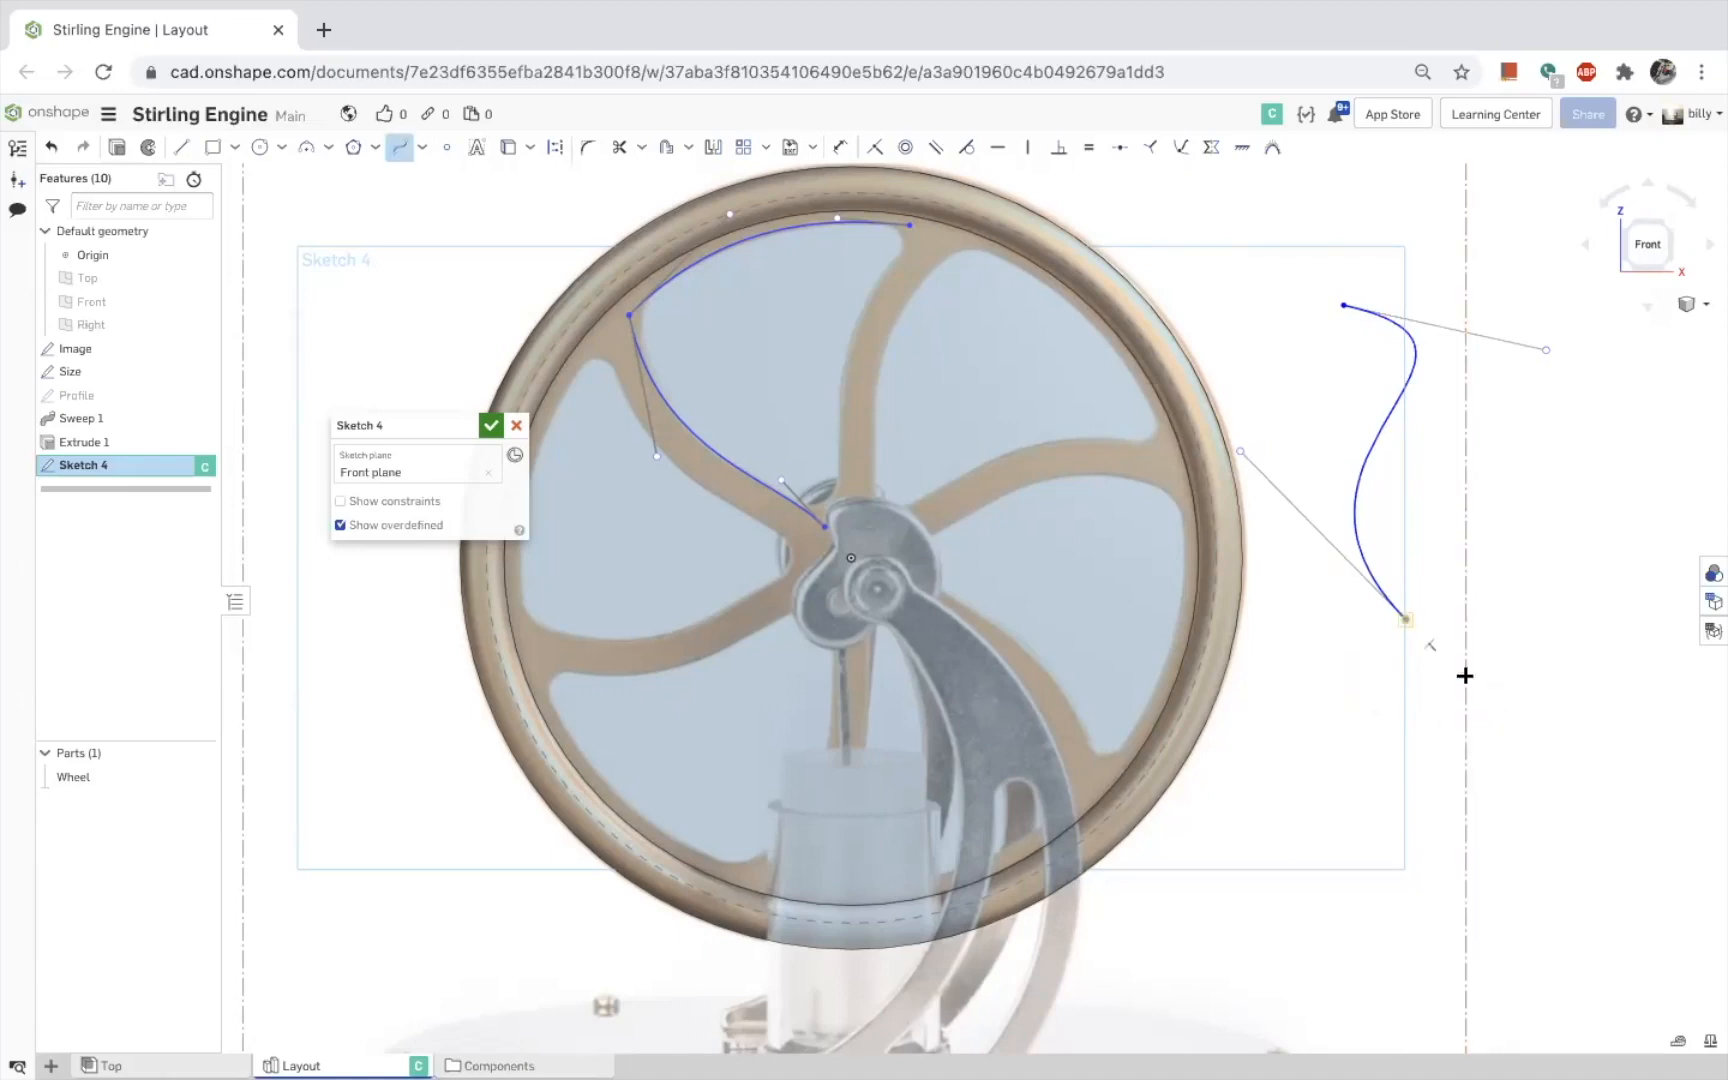
click(1578, 836)
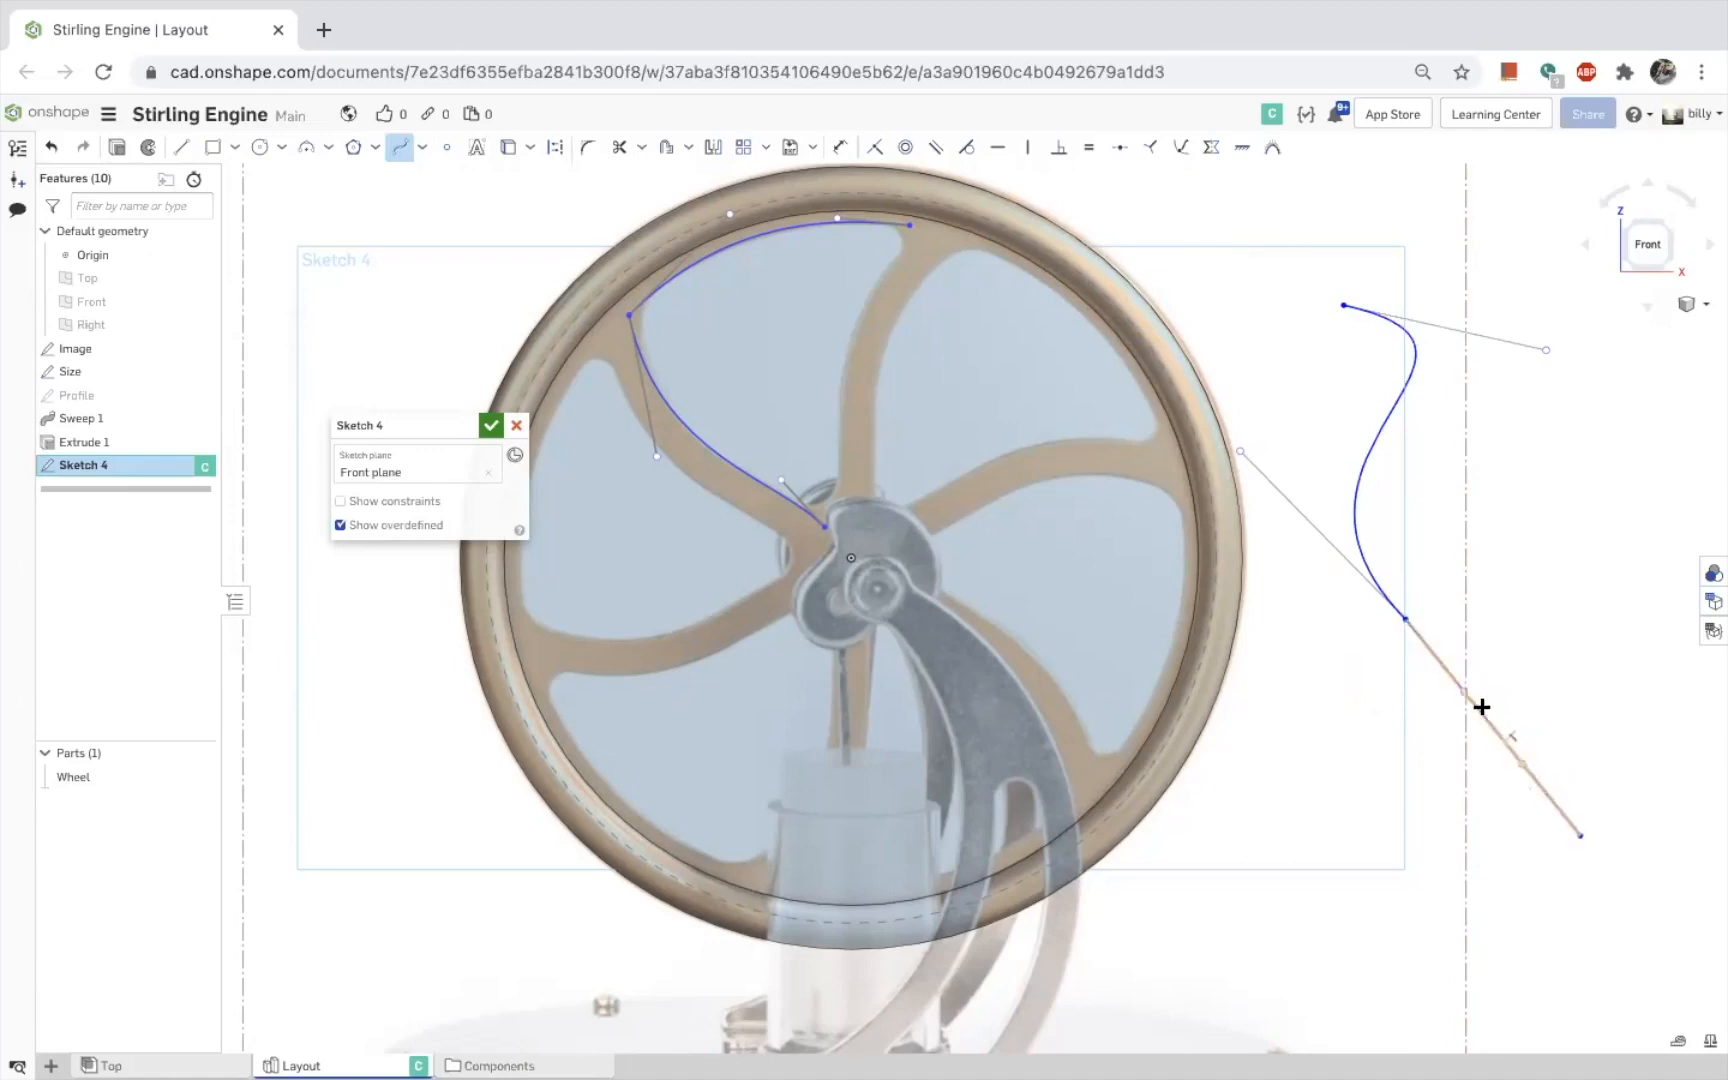
key(Escape)
drag(1464, 690, 1515, 659)
drag(1518, 761, 1501, 800)
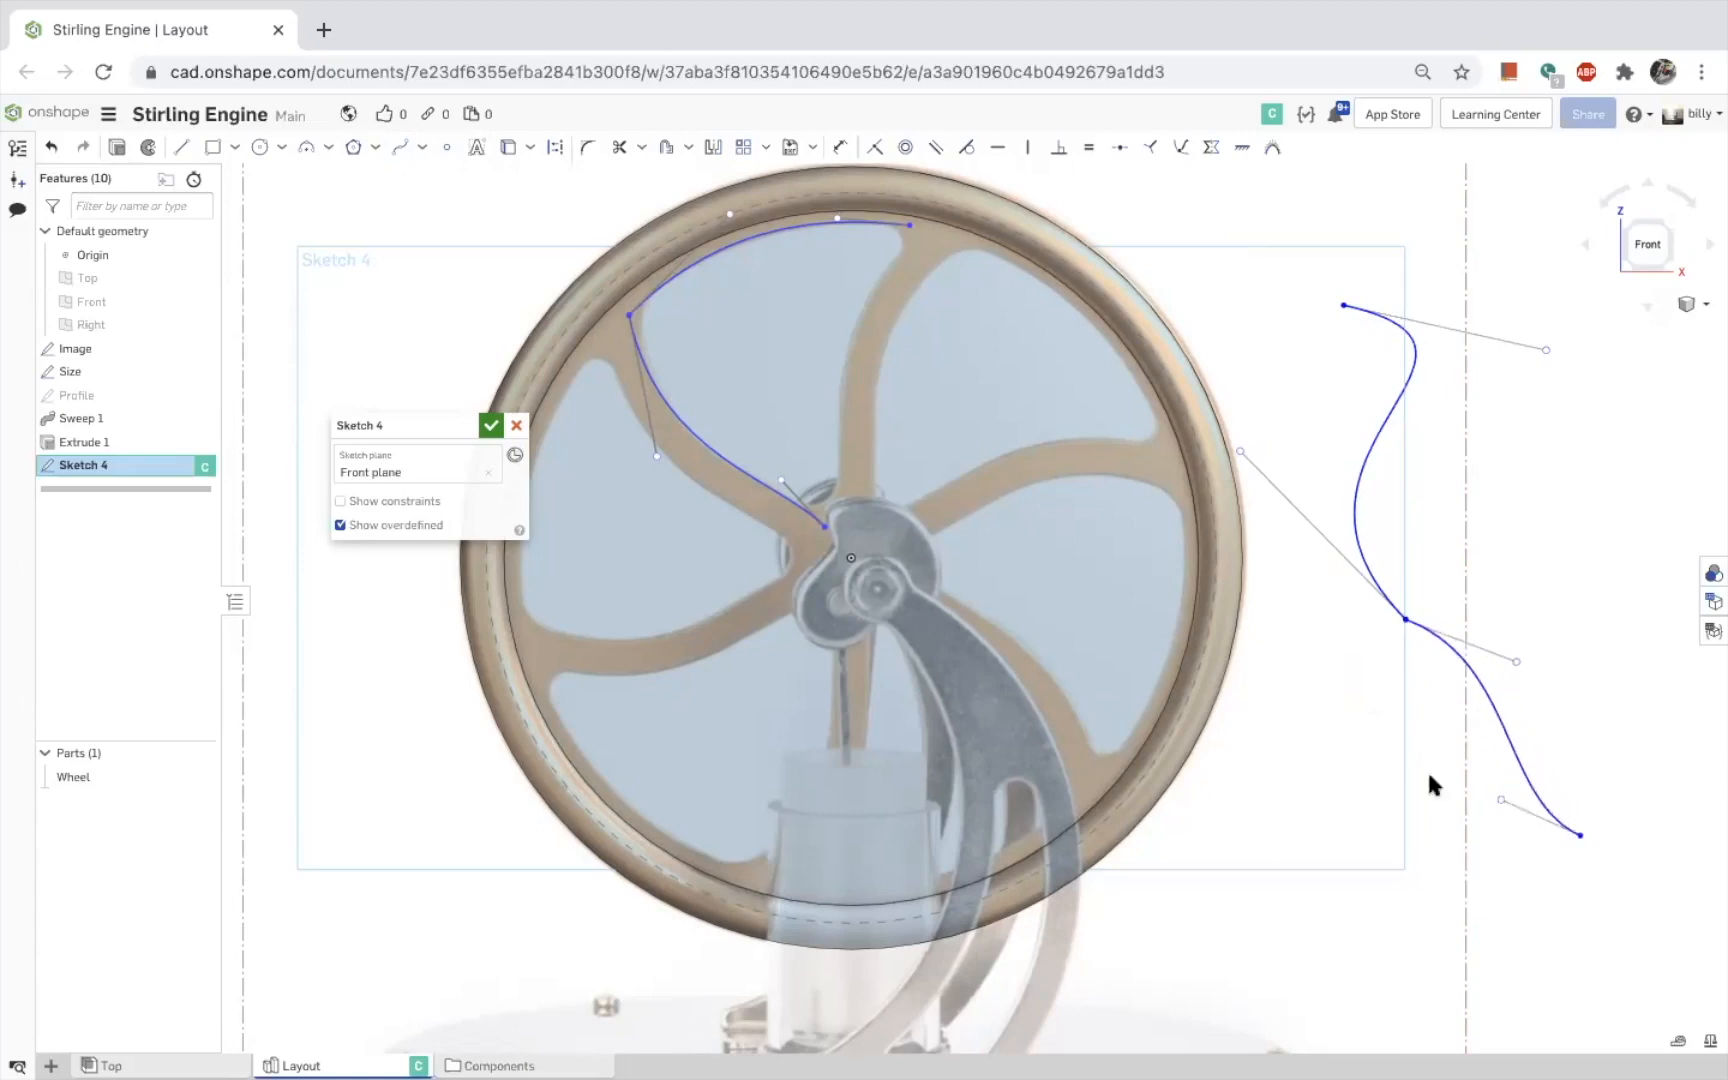
Make the two practice splines tangent at their shared point and reshape them by repositioning the lower spline's upper handle
drag(1449, 673, 1384, 580)
click(1383, 746)
drag(1516, 661, 1504, 684)
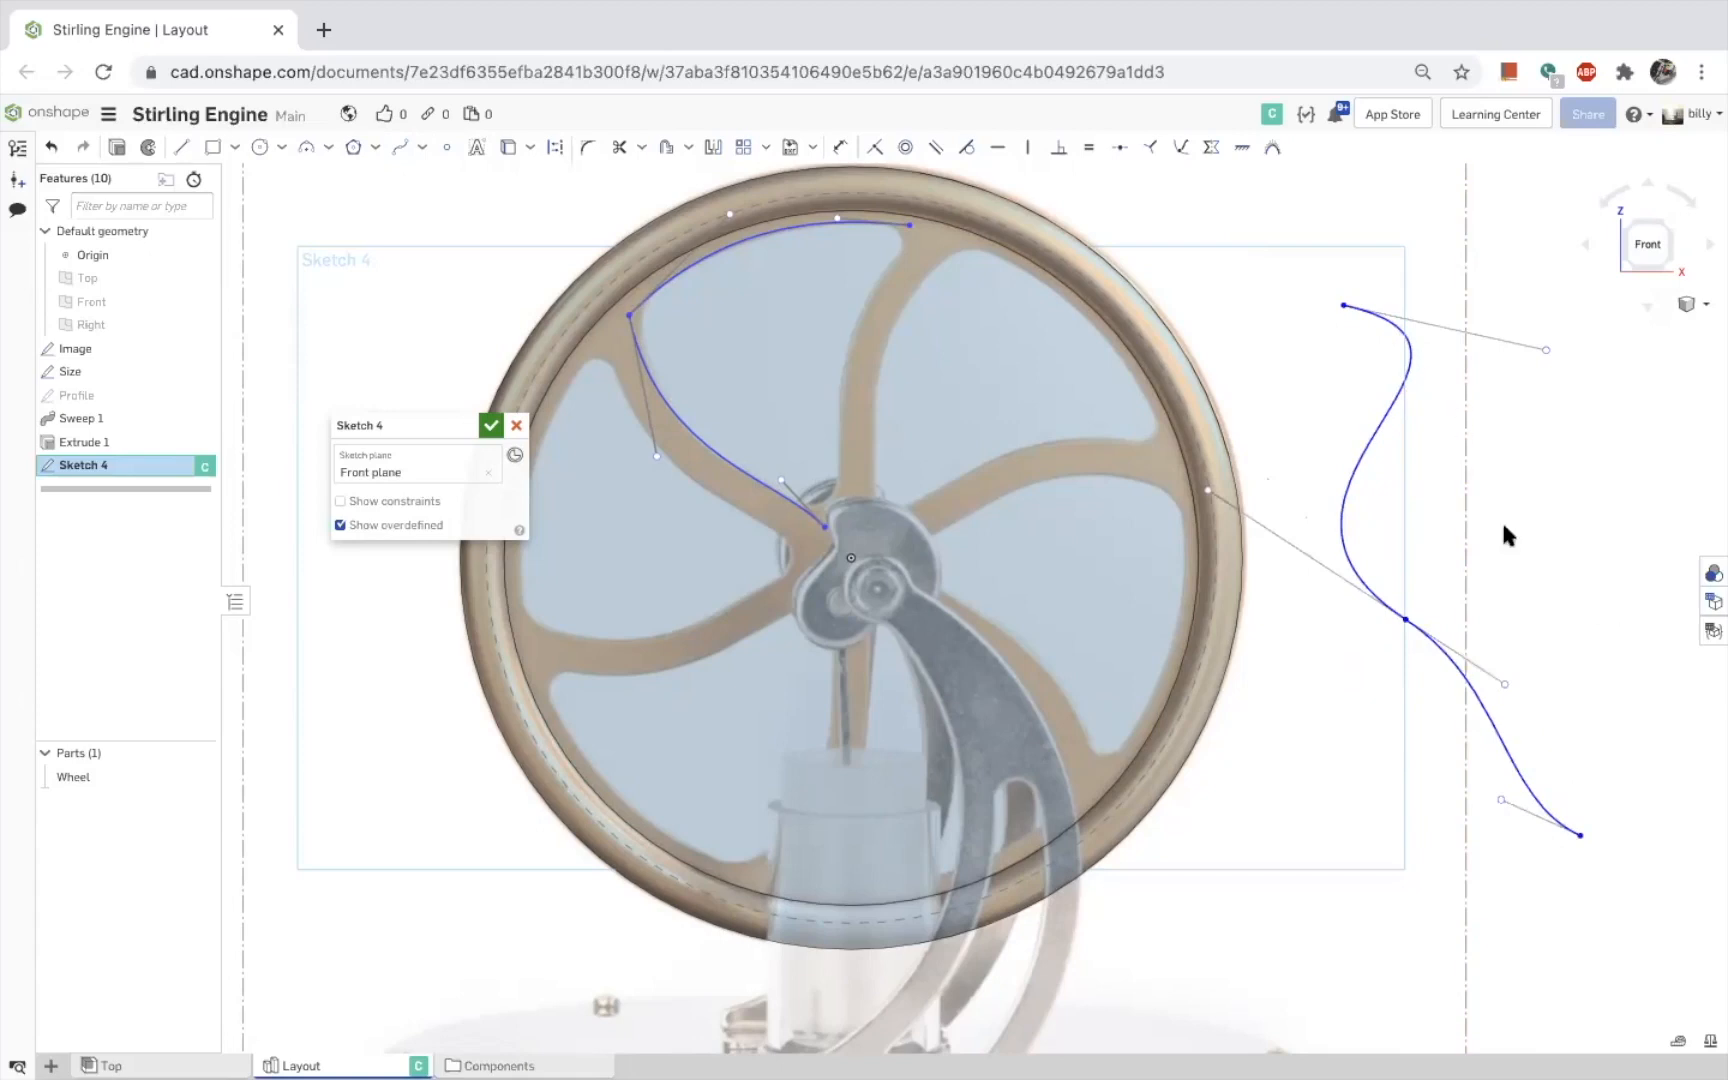
drag(1505, 683, 1583, 725)
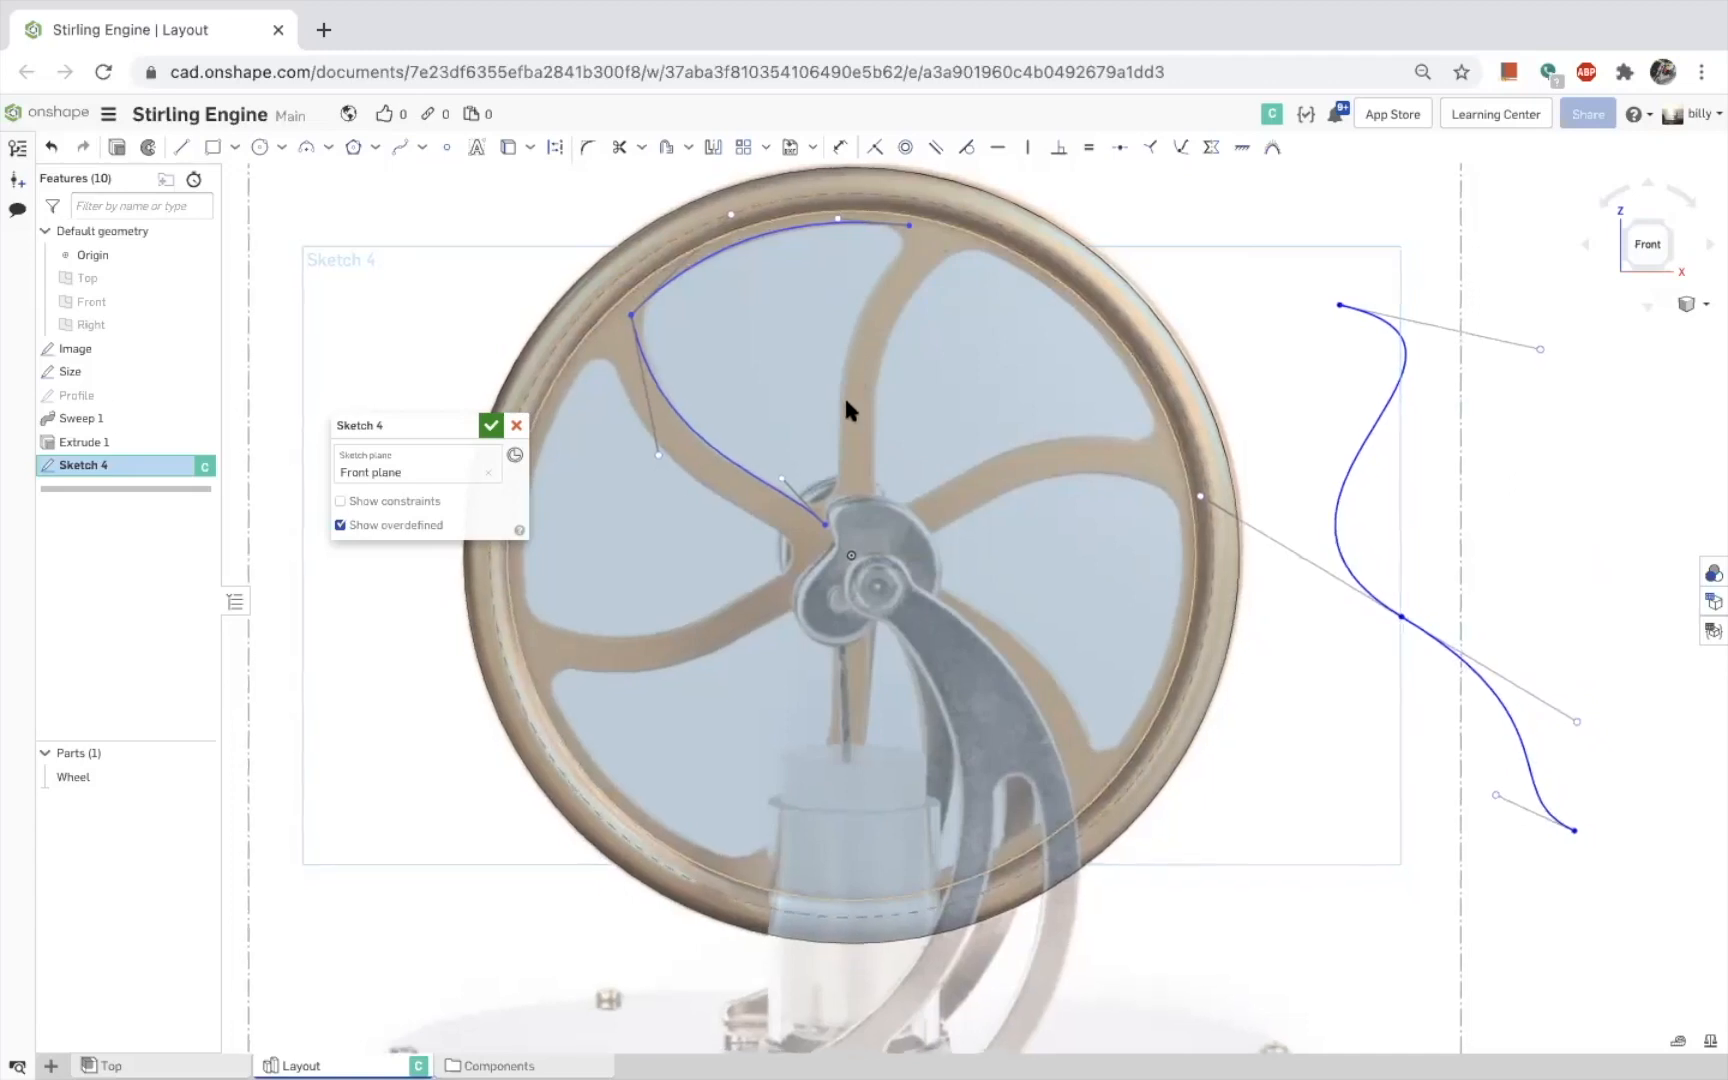
Delete both practice splines beside the wheel
scroll(838, 430, down, 1)
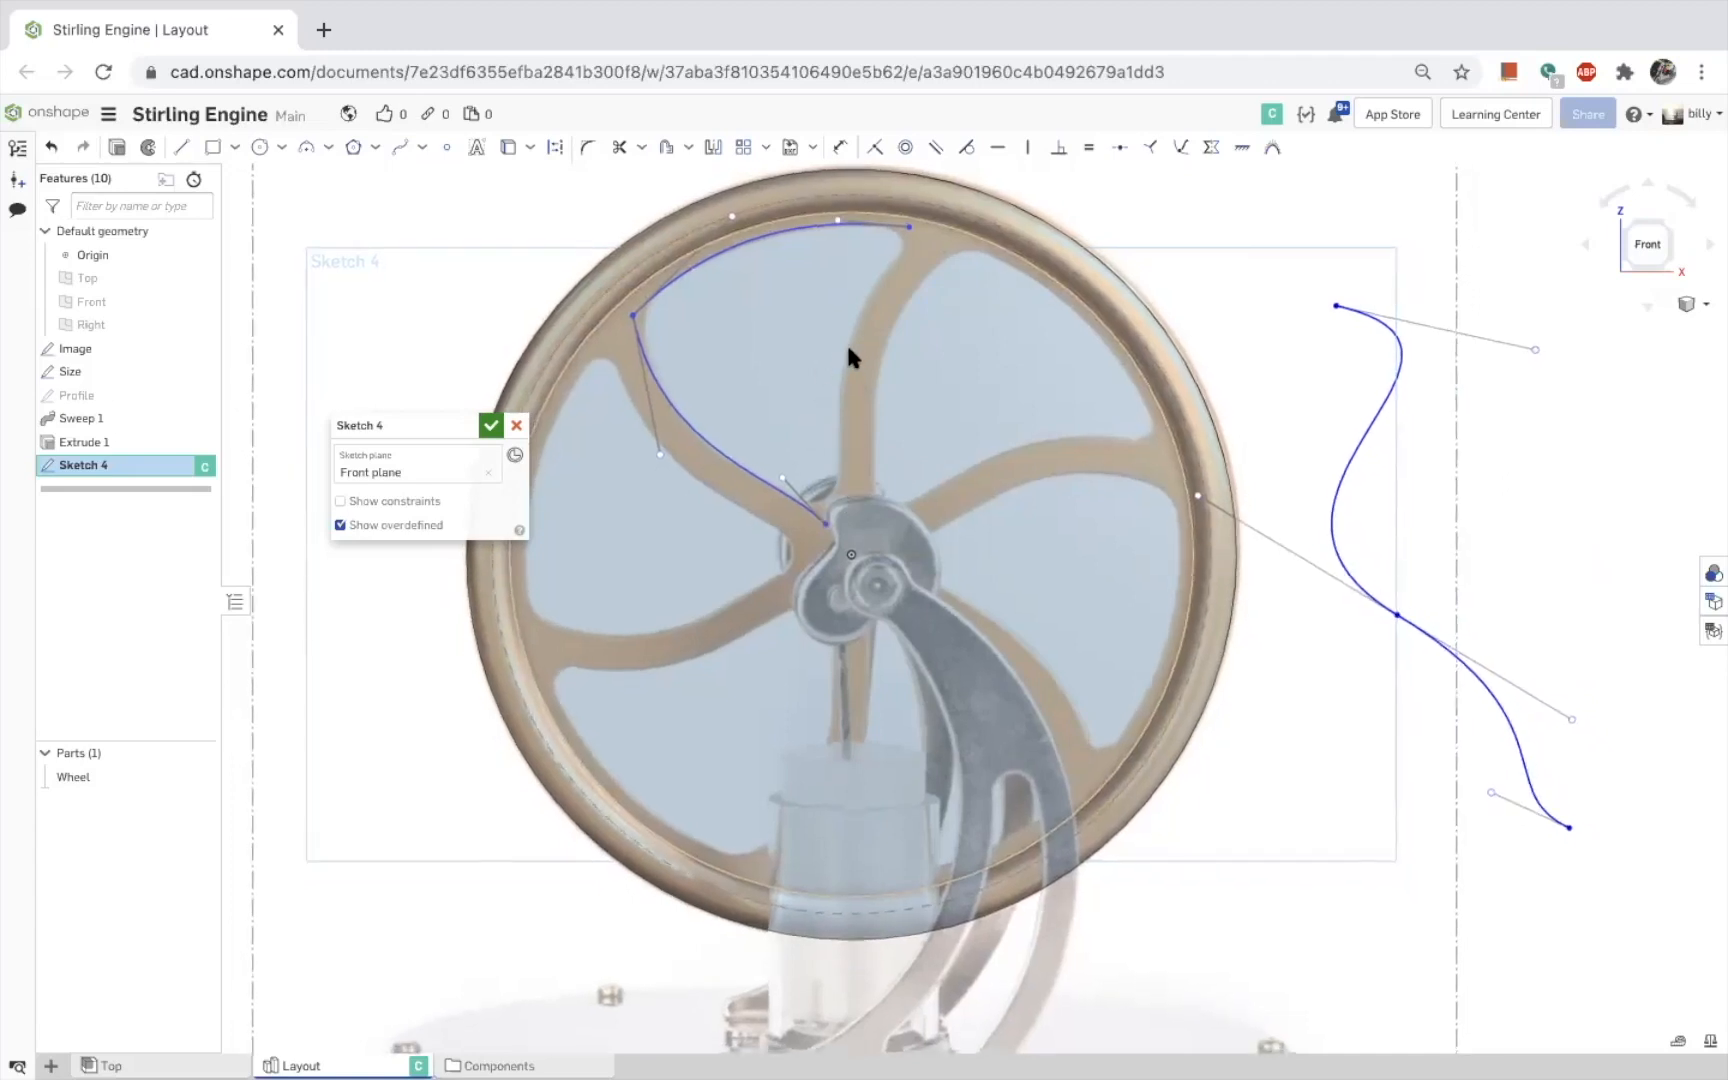
scroll(848, 348, down, 1)
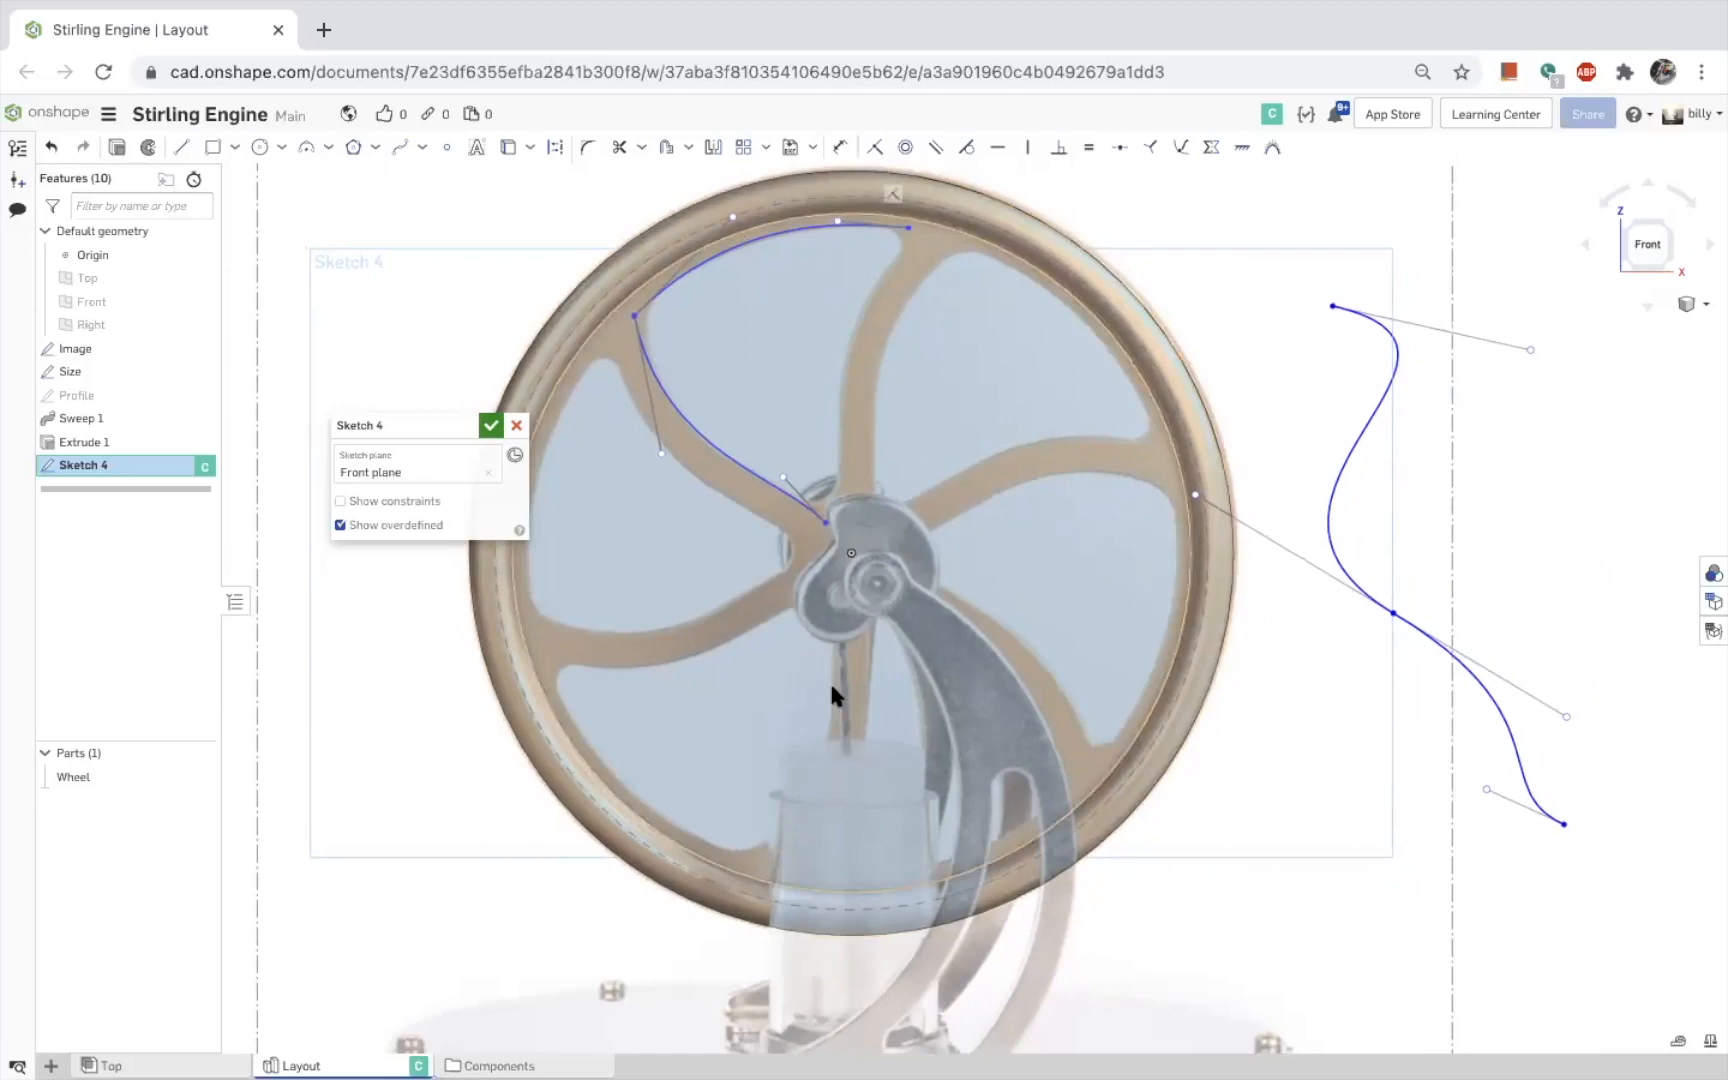
scroll(653, 548, down, 3)
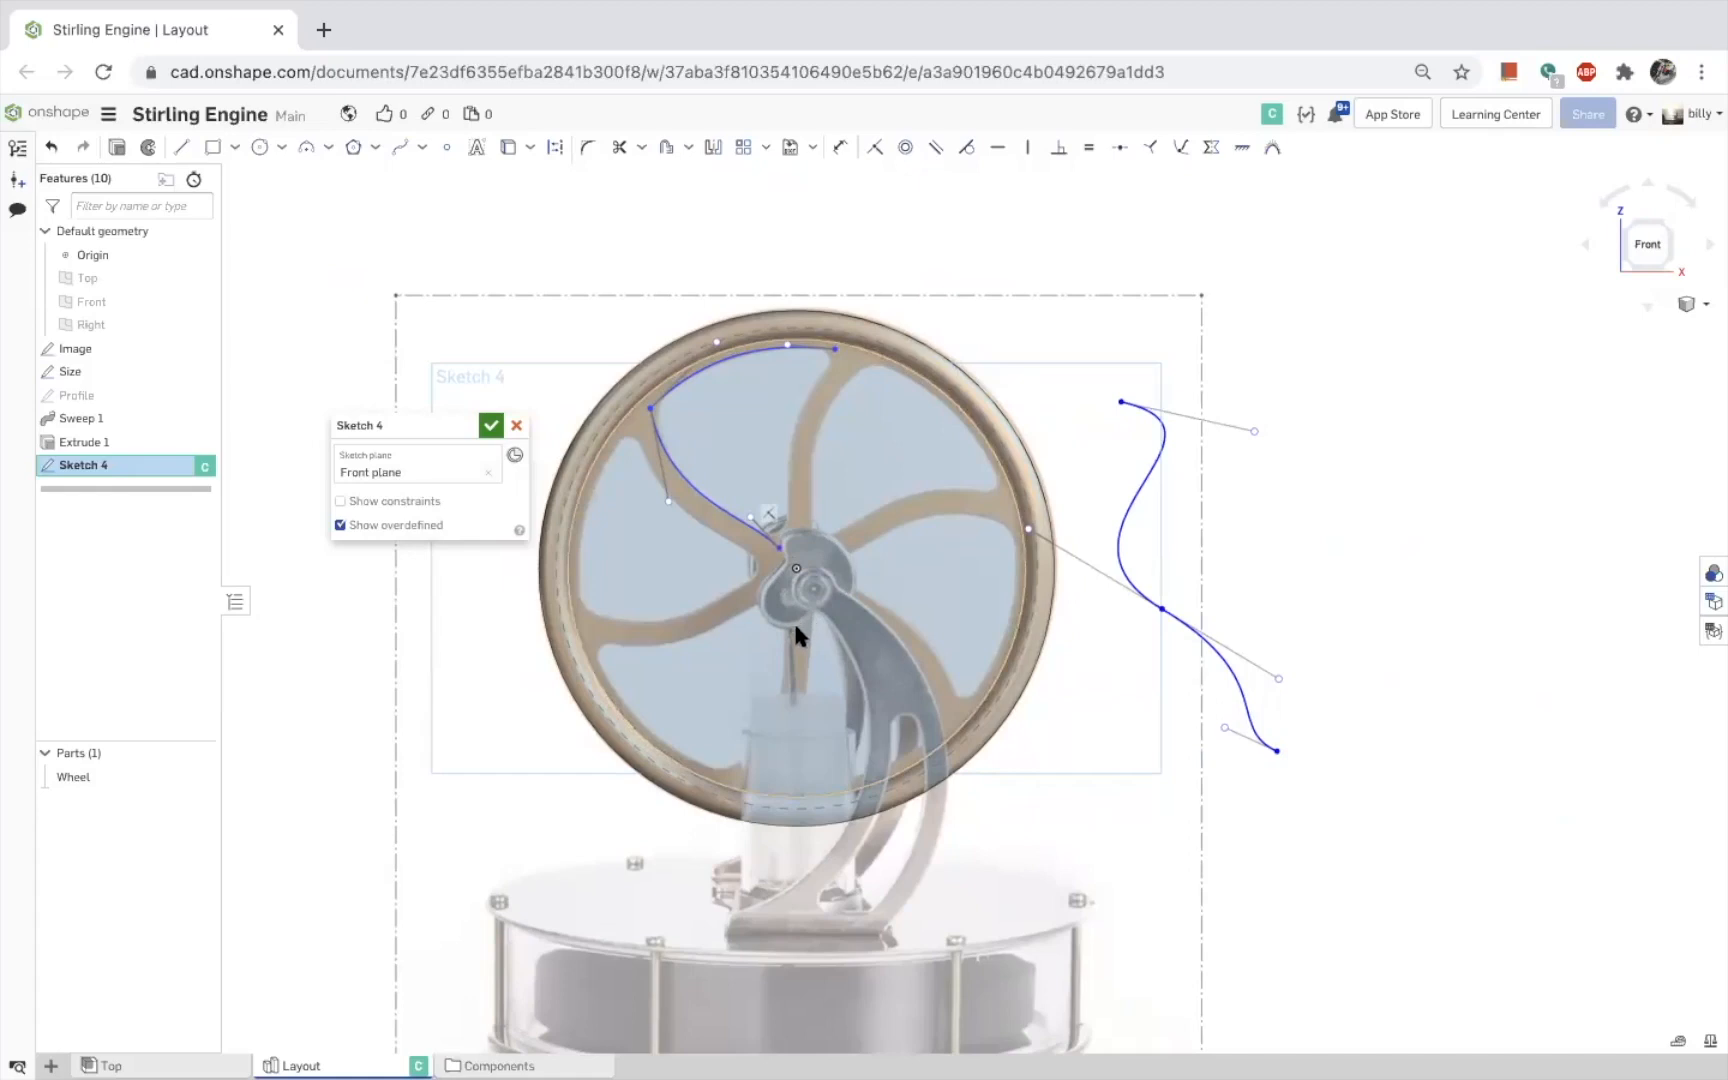
click(1193, 626)
click(1126, 512)
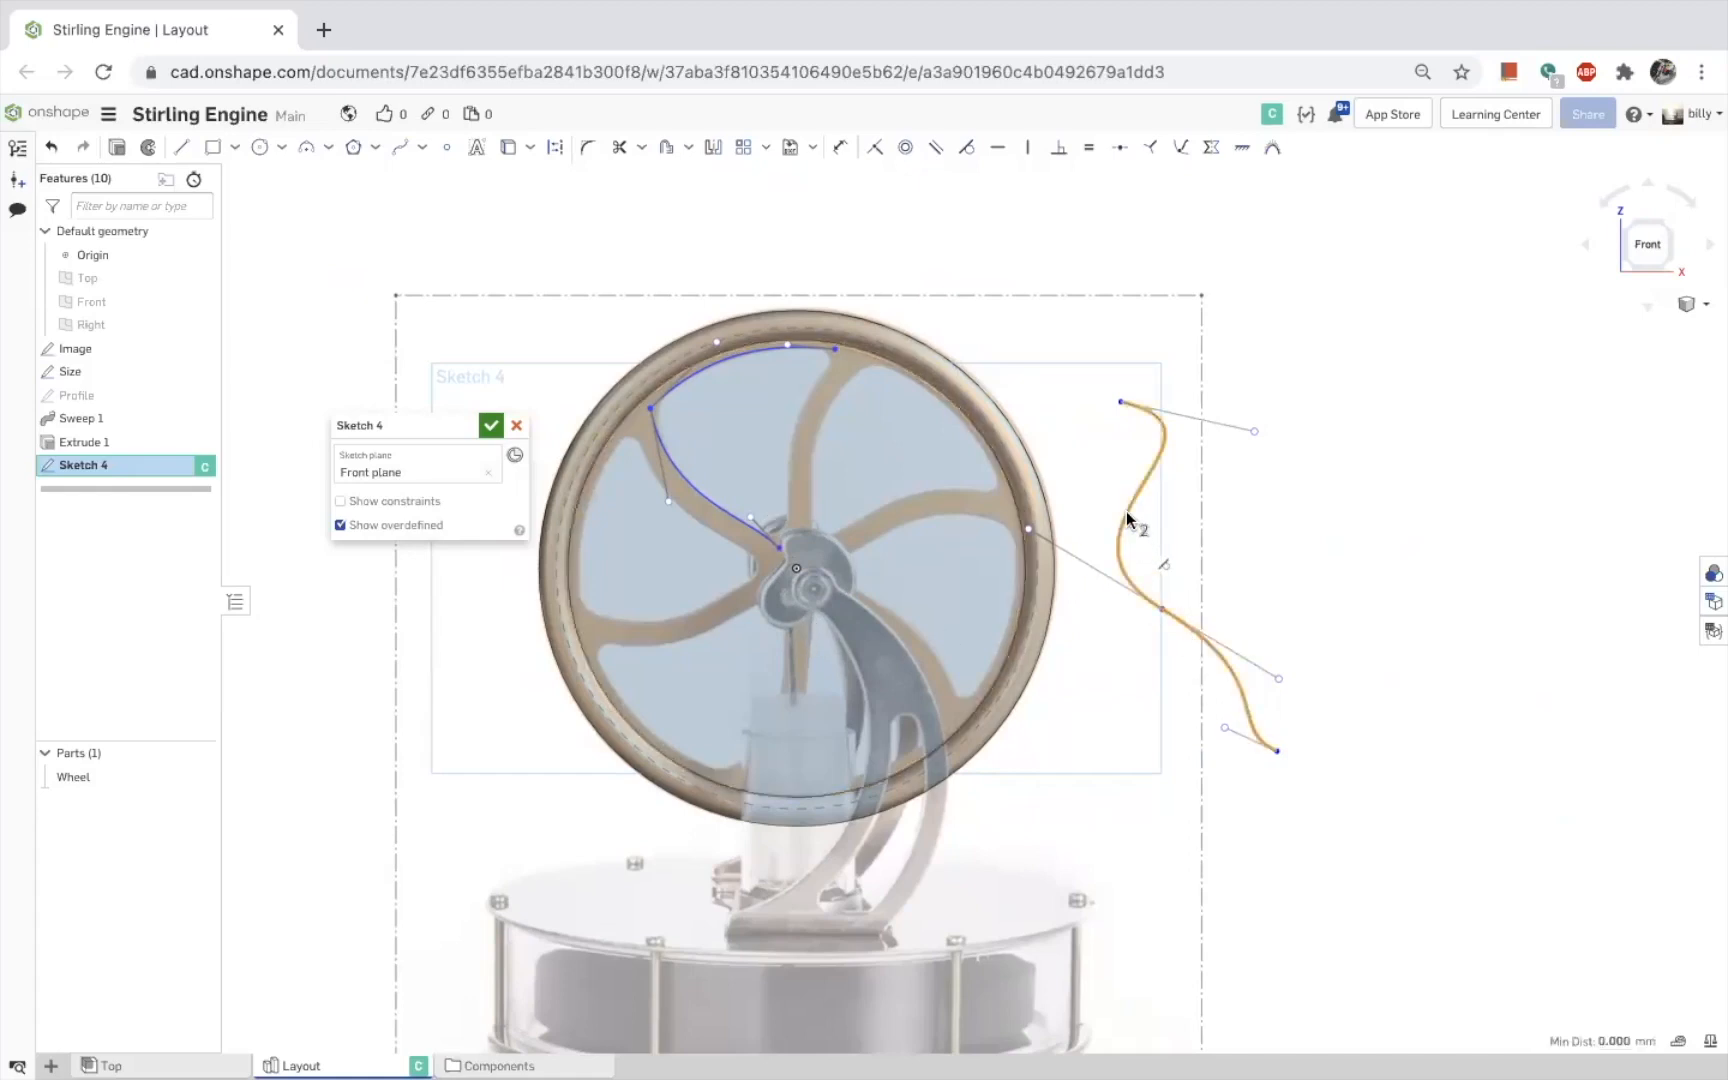
click(1287, 512)
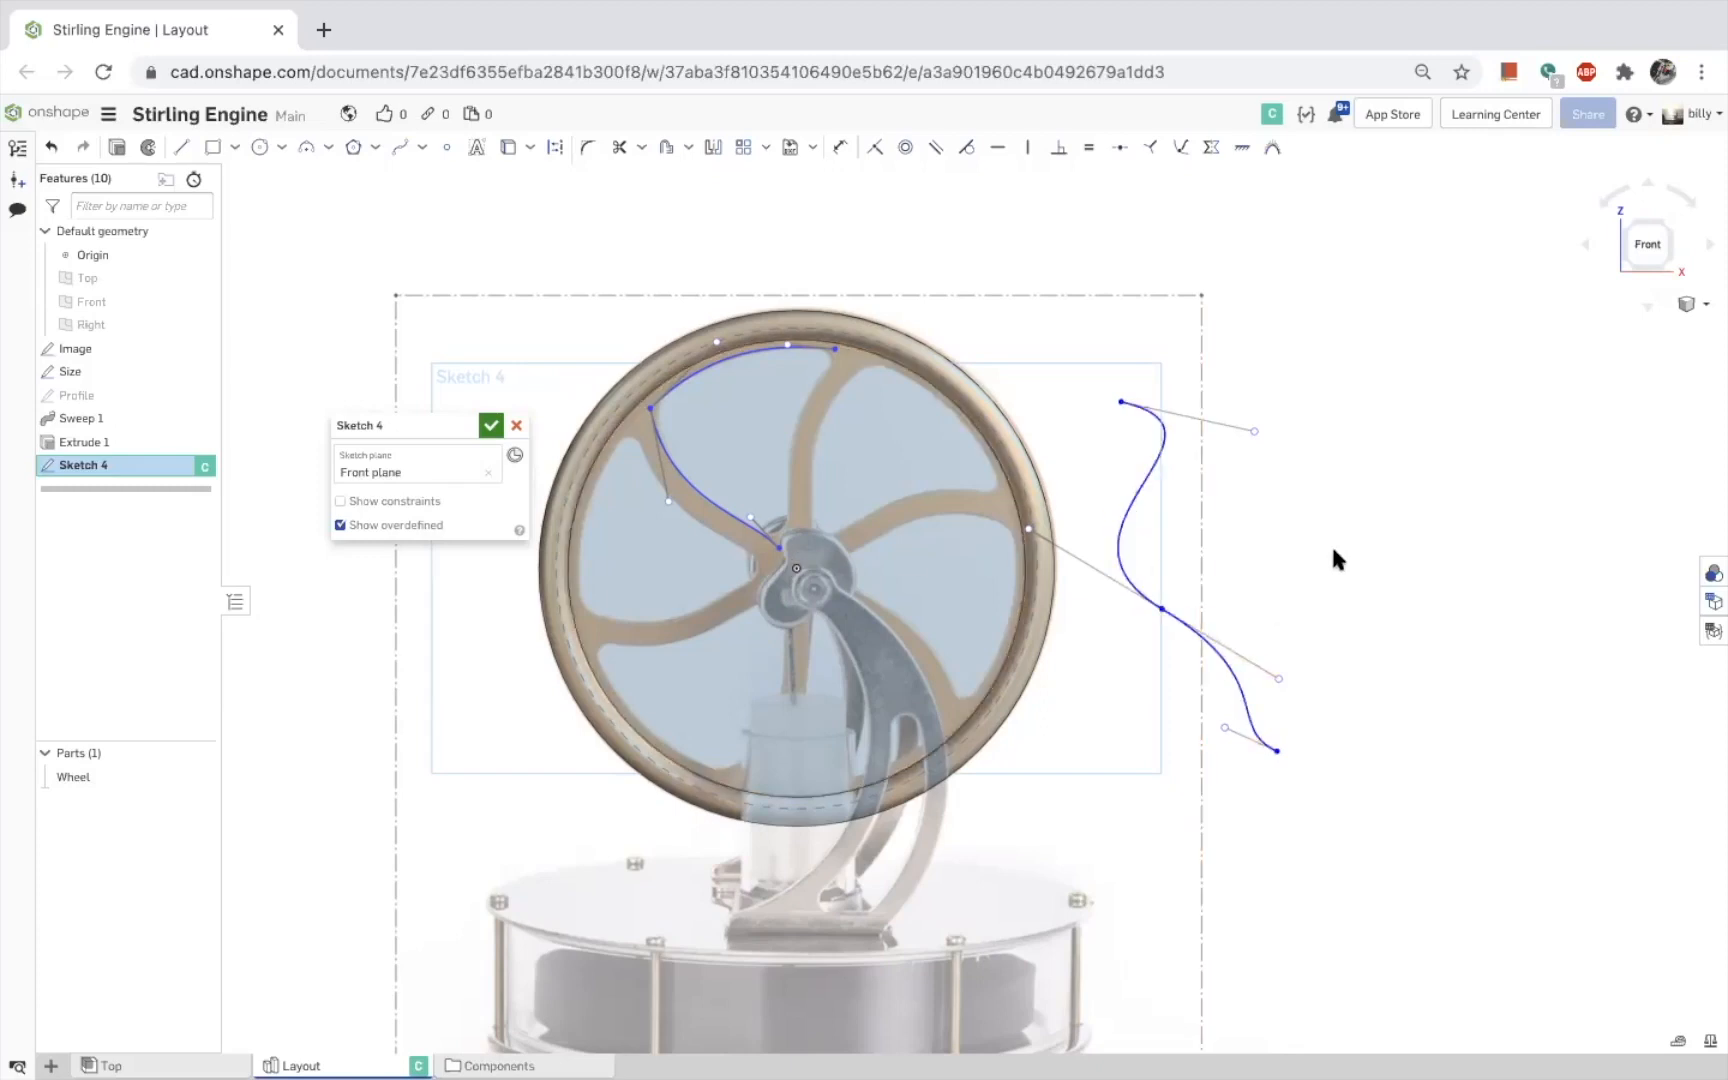
click(1241, 686)
key(Delete)
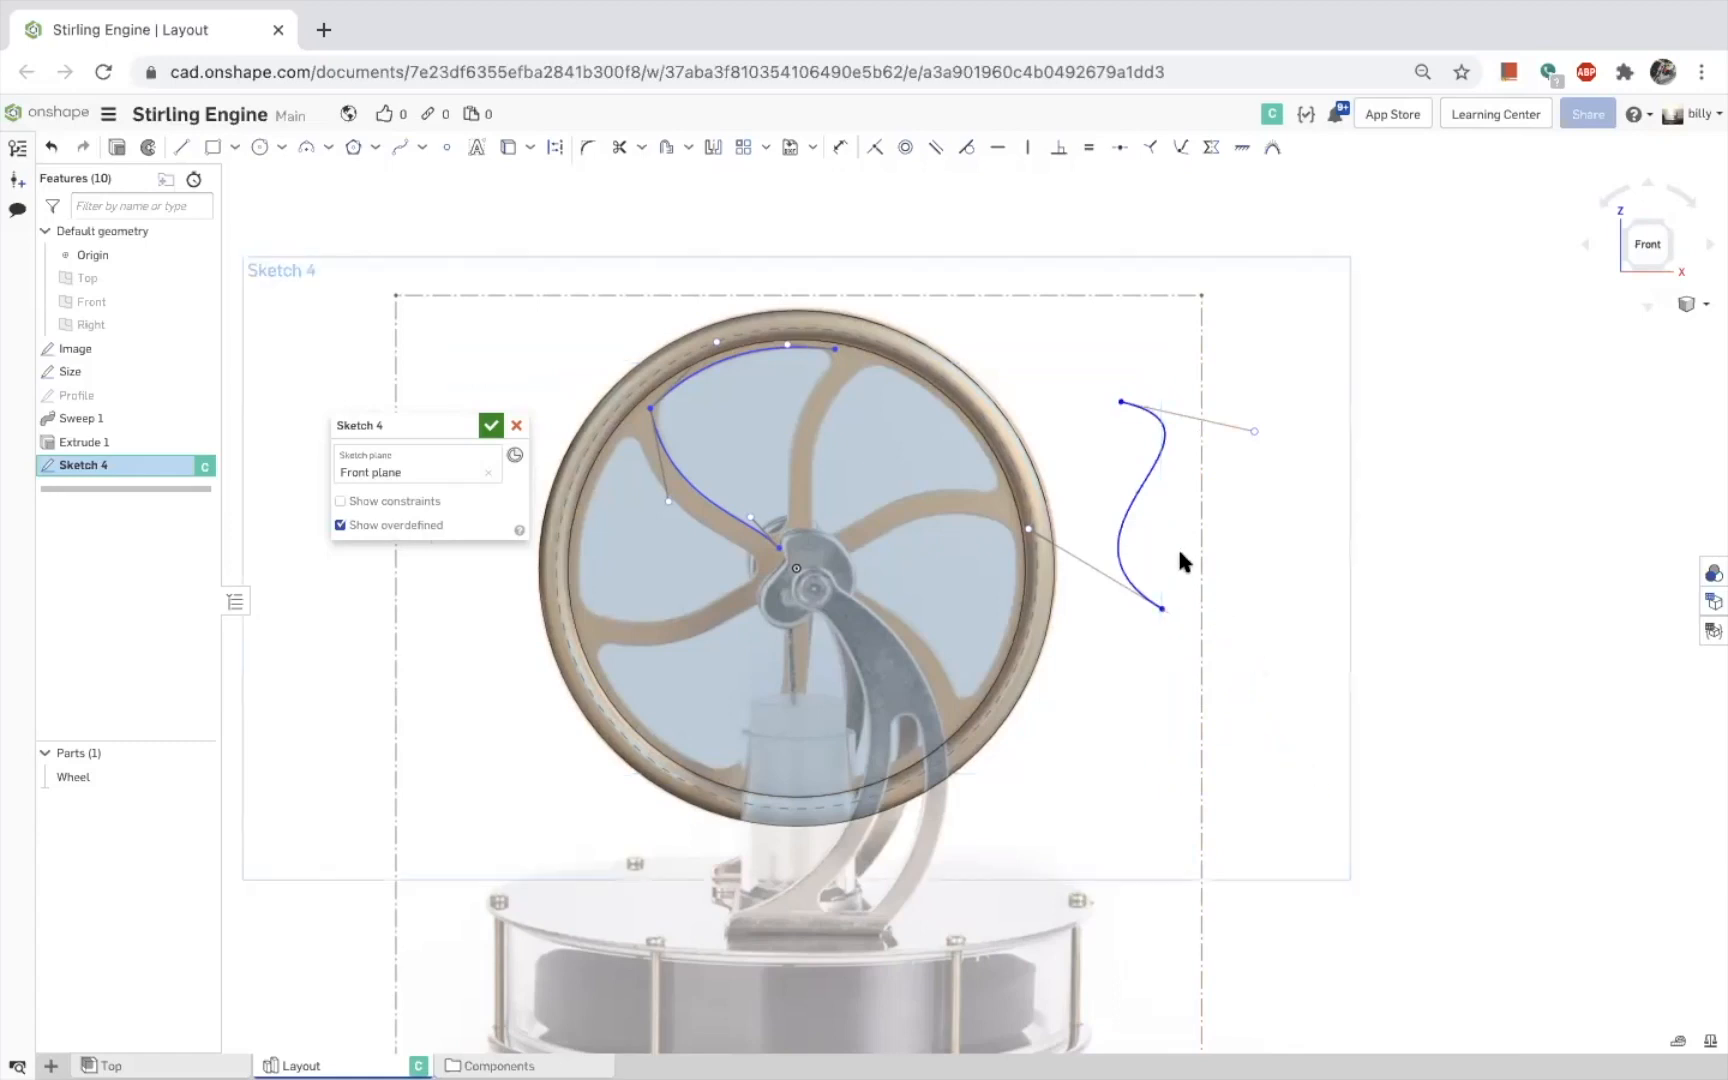
drag(1029, 528, 1080, 513)
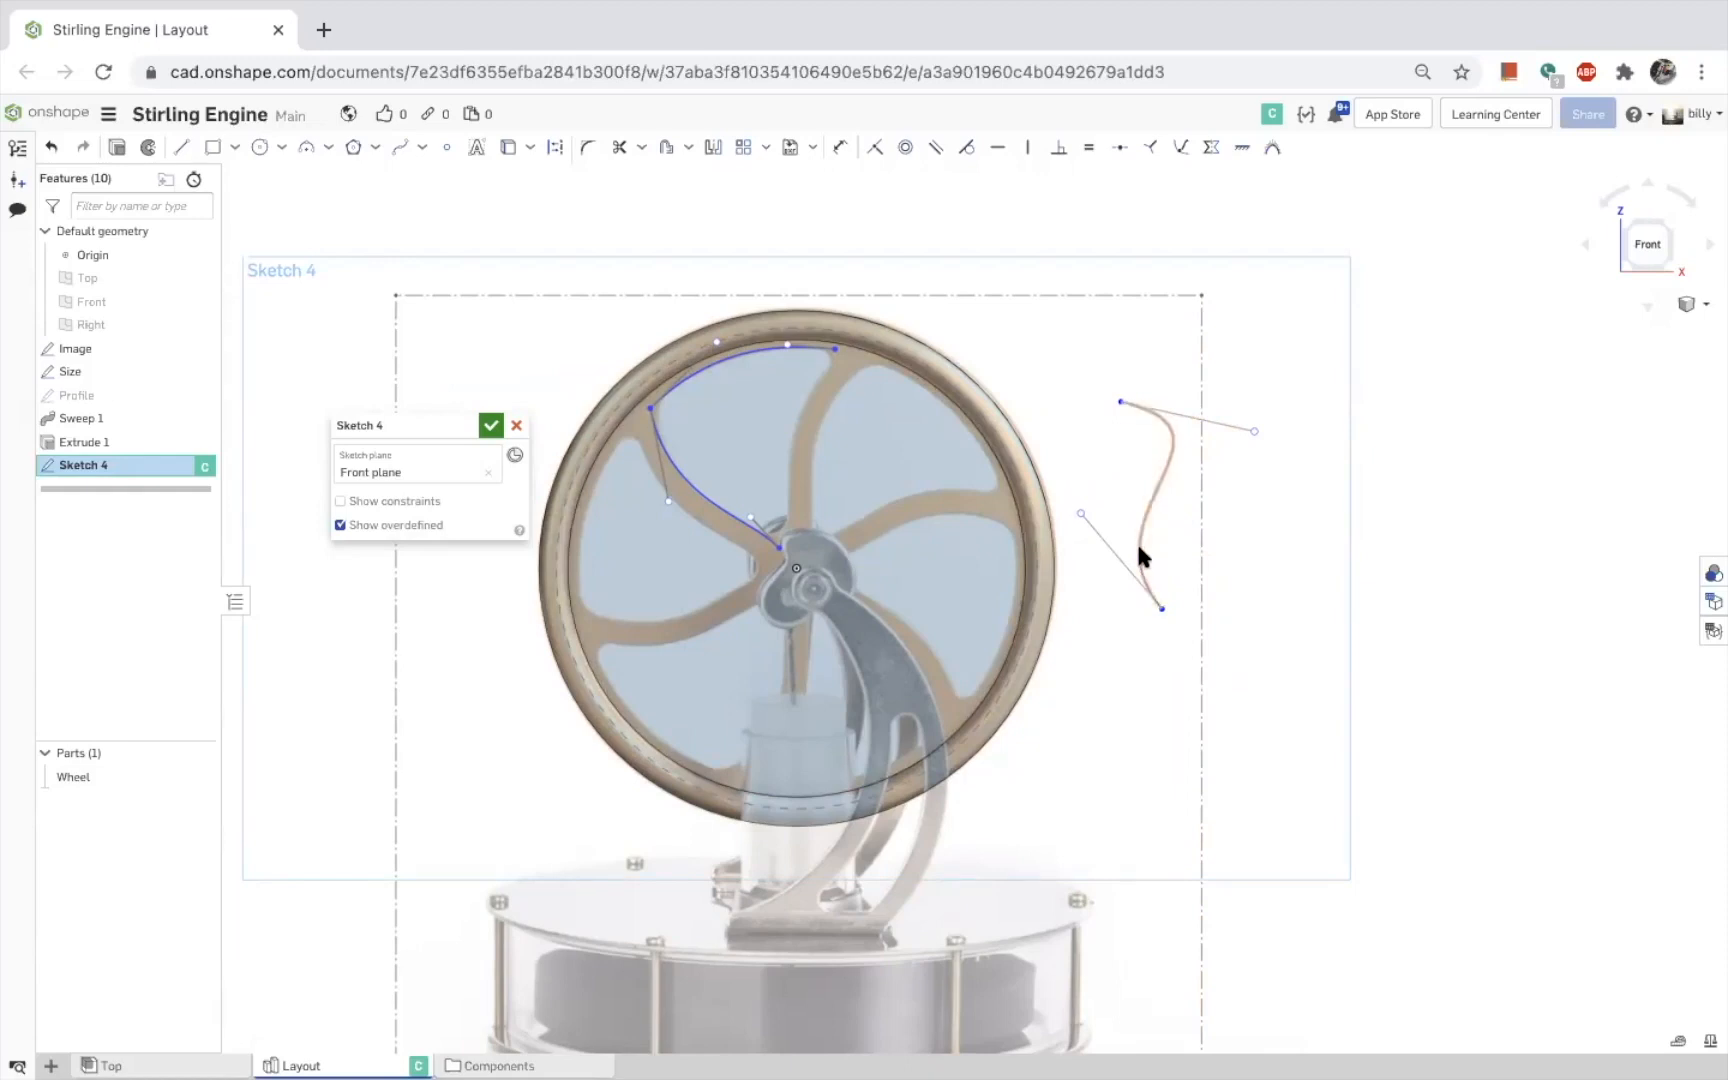
click(1156, 487)
key(Delete)
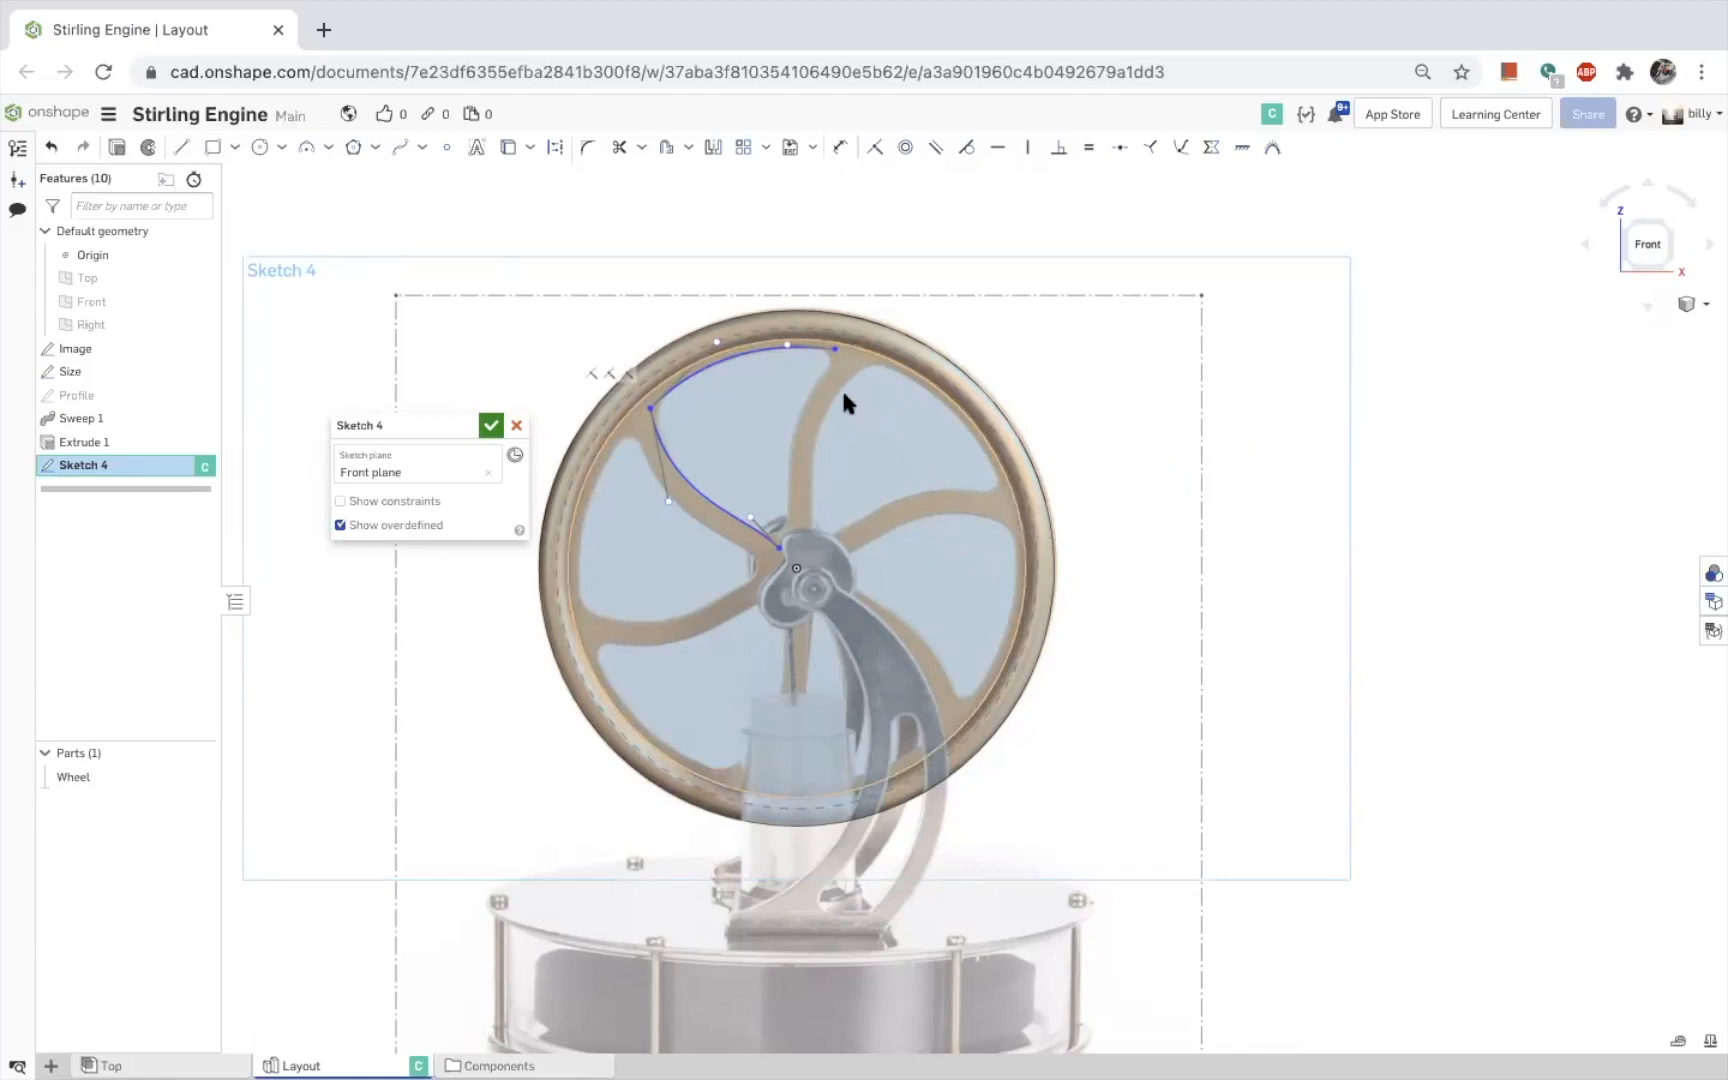
Close the upper-left spoke opening with a two-point spline between the rim and the hub, bending it along the spoke's edge
click(399, 147)
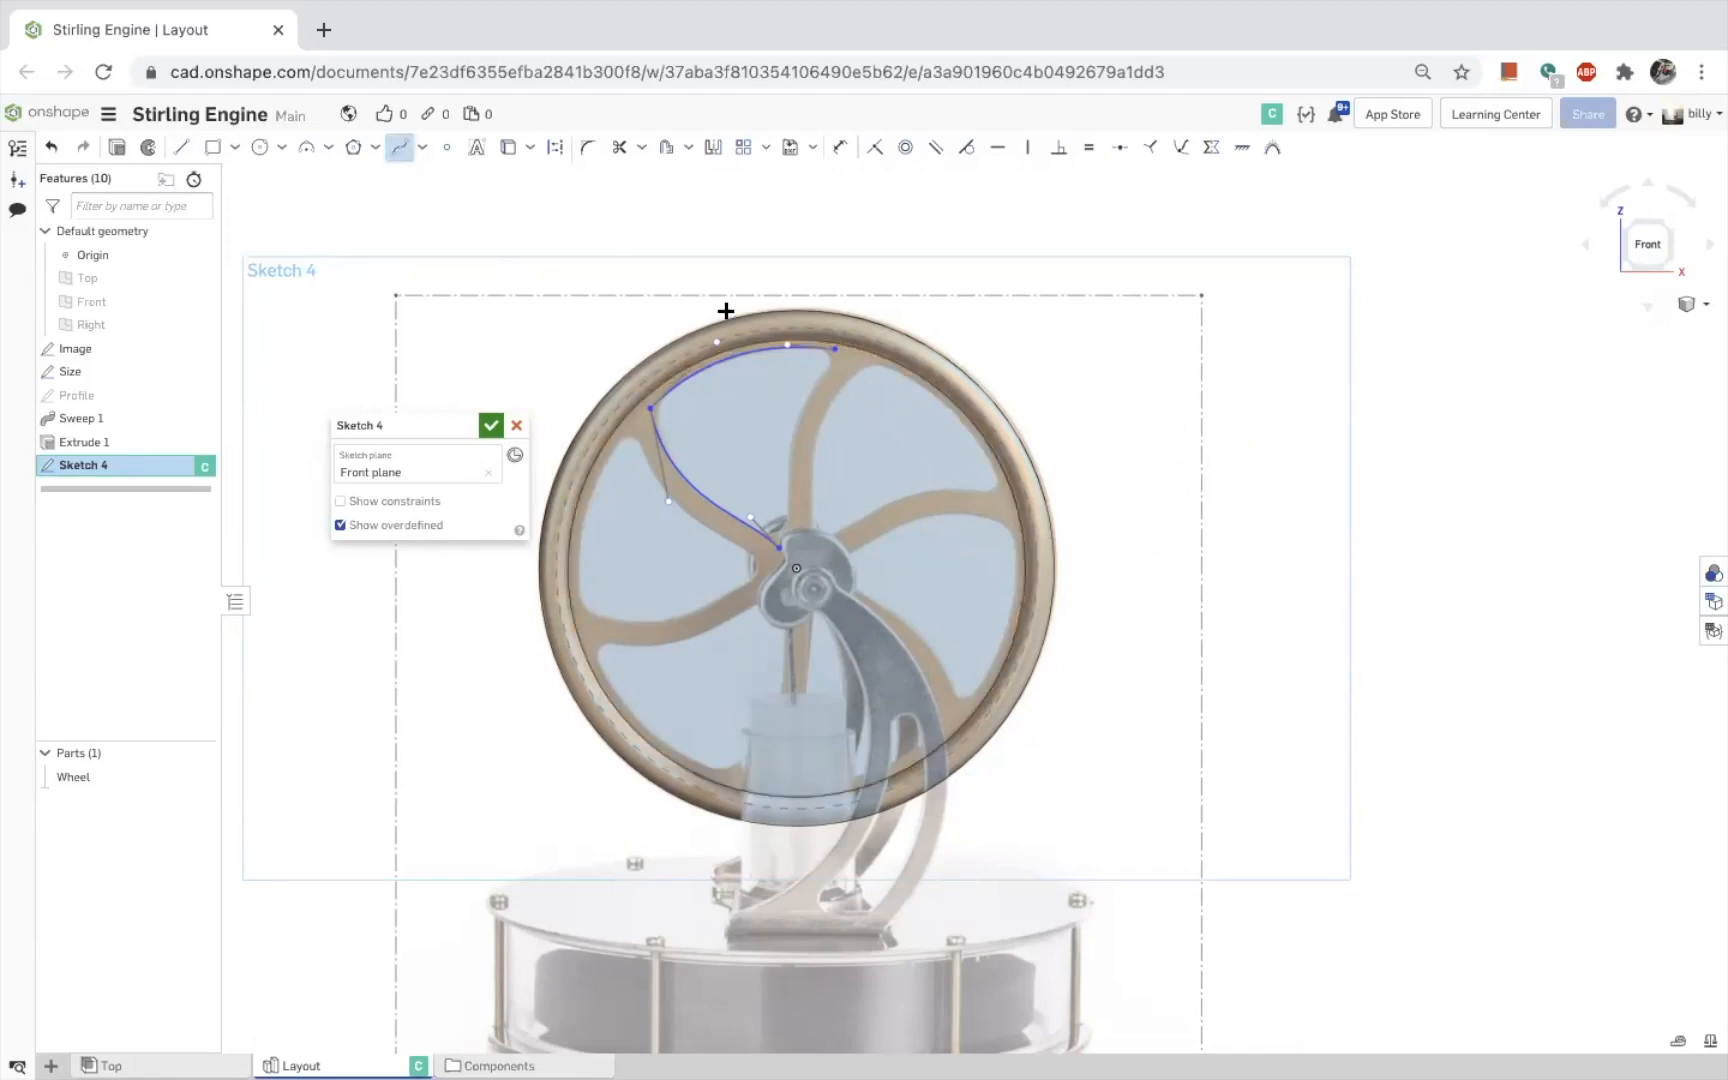
double_click(779, 543)
key(Escape)
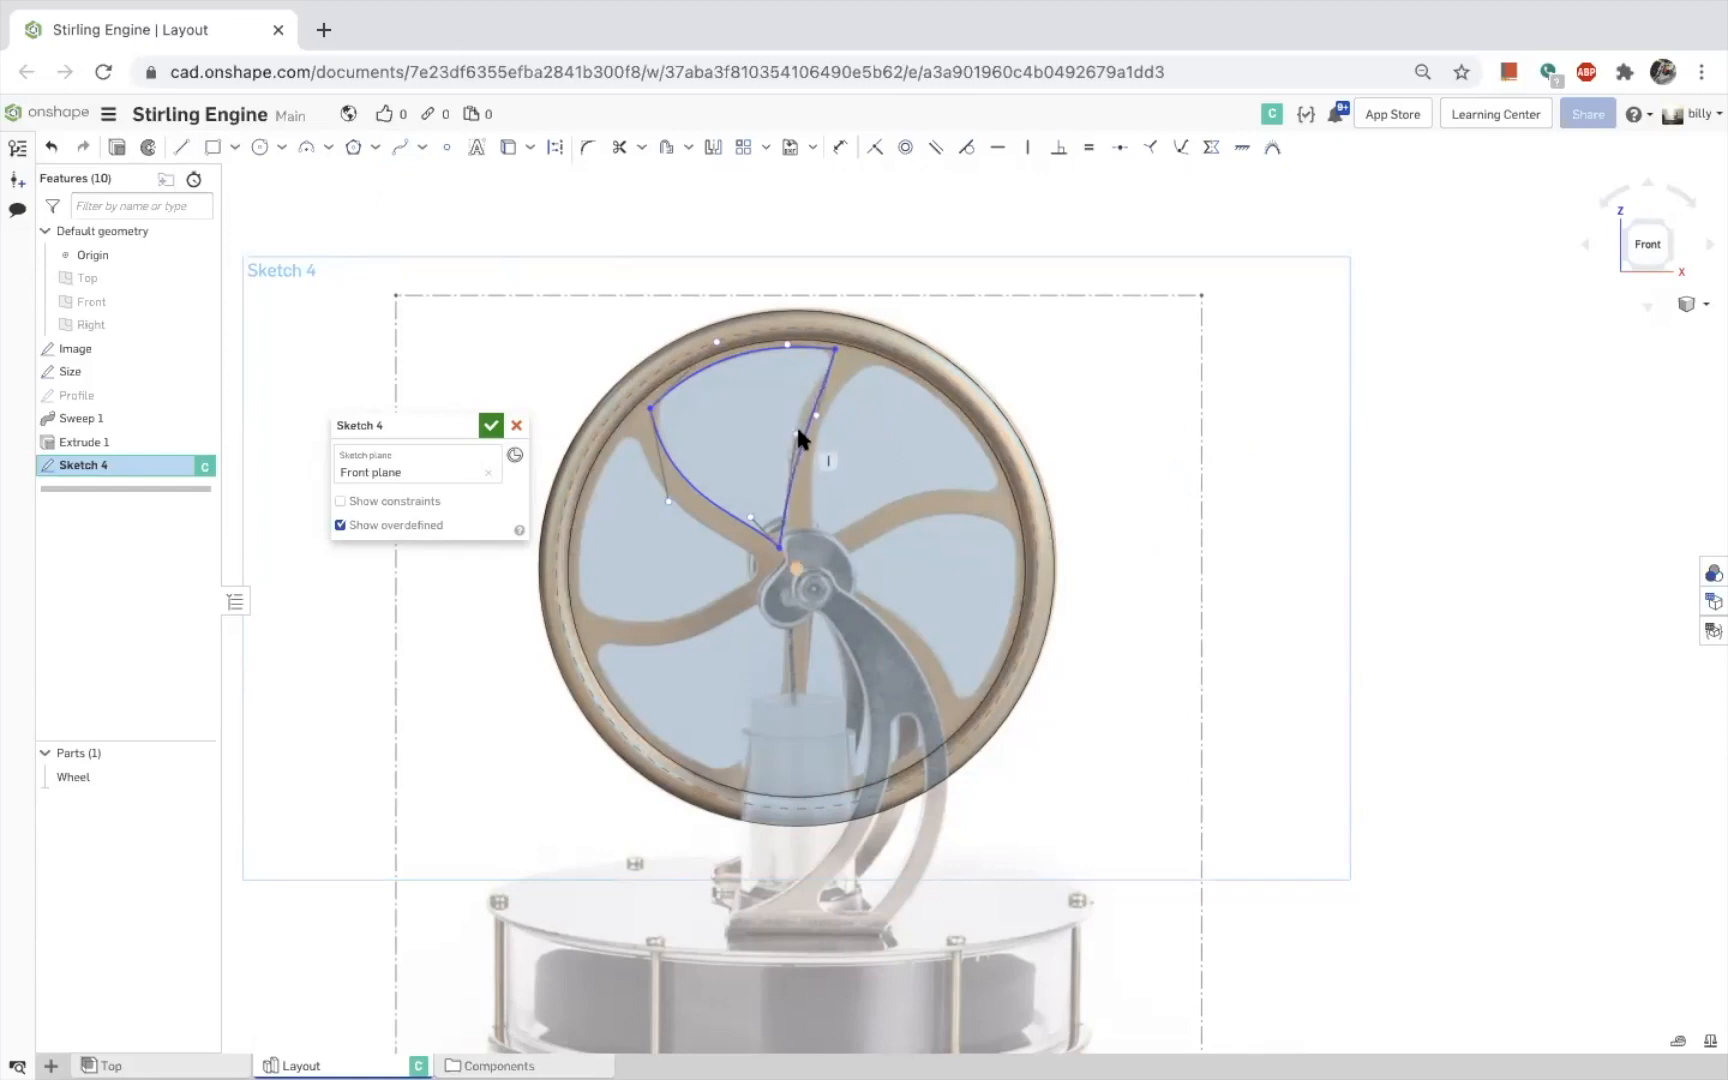
mouse_move(798, 435)
mouse_down()
mouse_move(815, 449)
mouse_move(785, 430)
mouse_move(799, 408)
mouse_up()
Fine-tune the opening's rim and hub corner points and spline handles to match the reference image, and finish Sketch 4
scroll(792, 361, up, 1)
scroll(792, 366, up, 5)
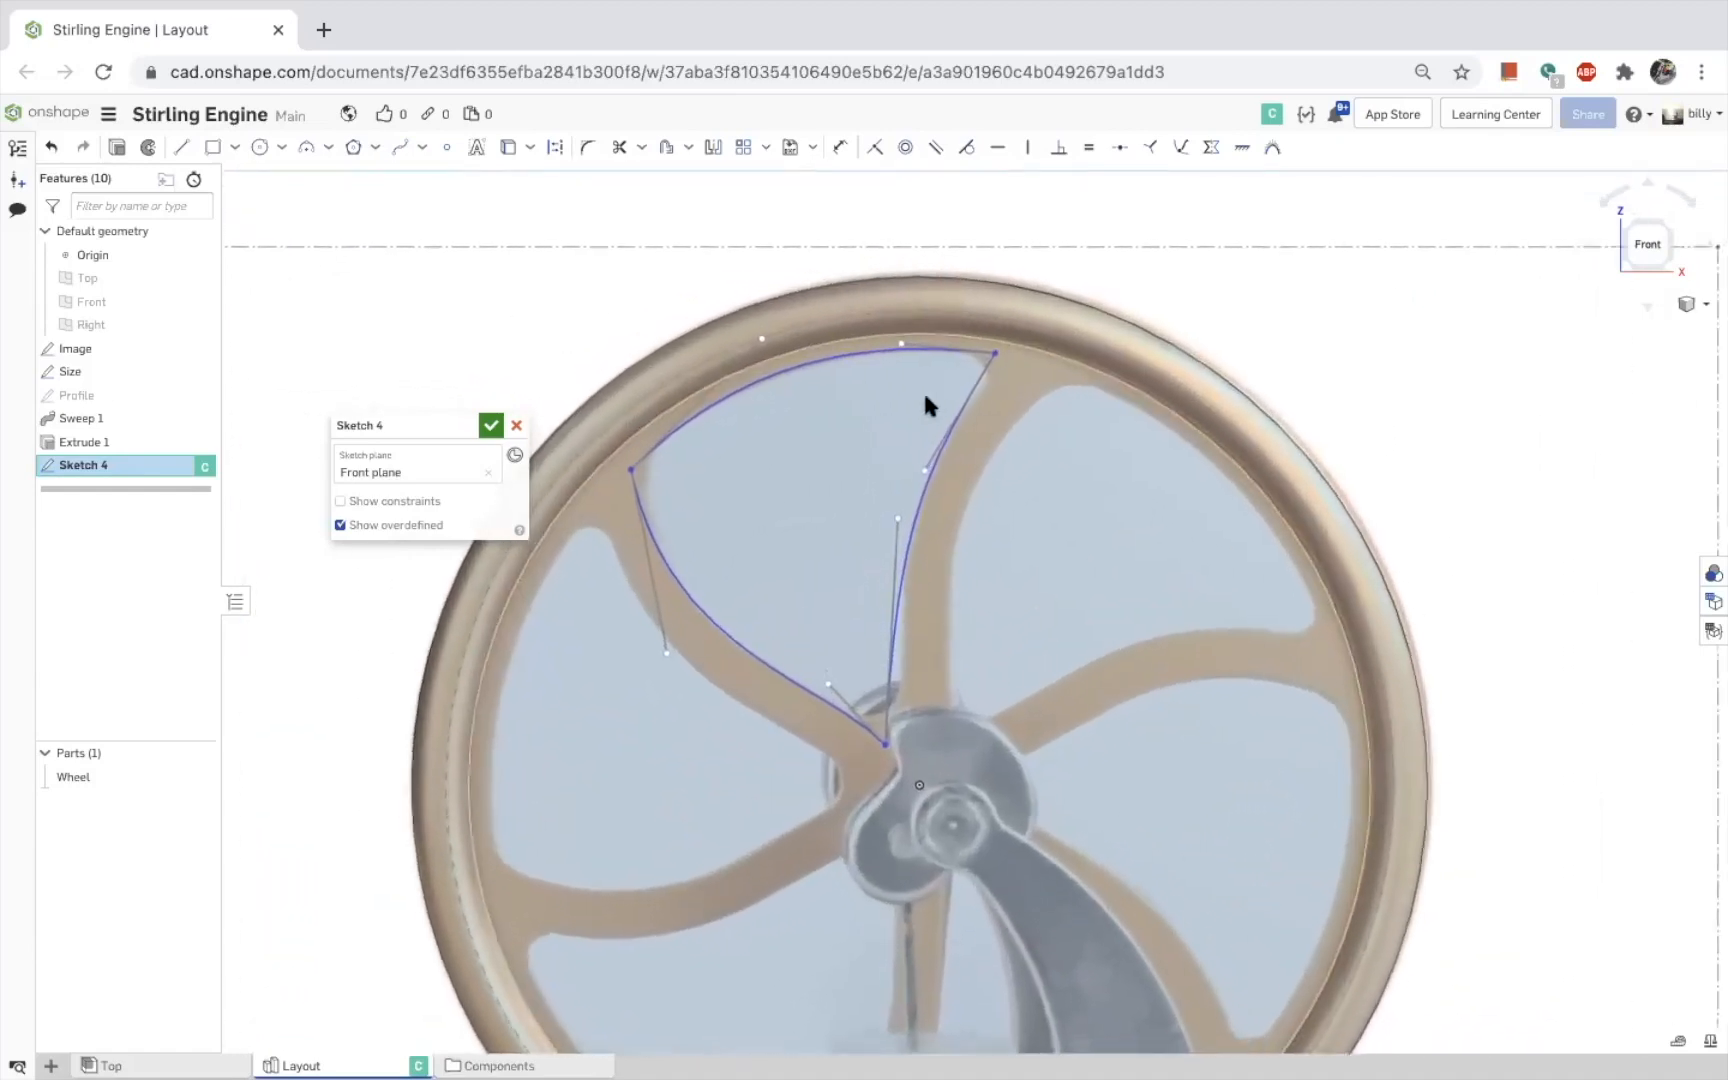
drag(995, 350, 1007, 352)
drag(933, 476, 921, 469)
drag(886, 752, 904, 767)
drag(917, 533, 894, 502)
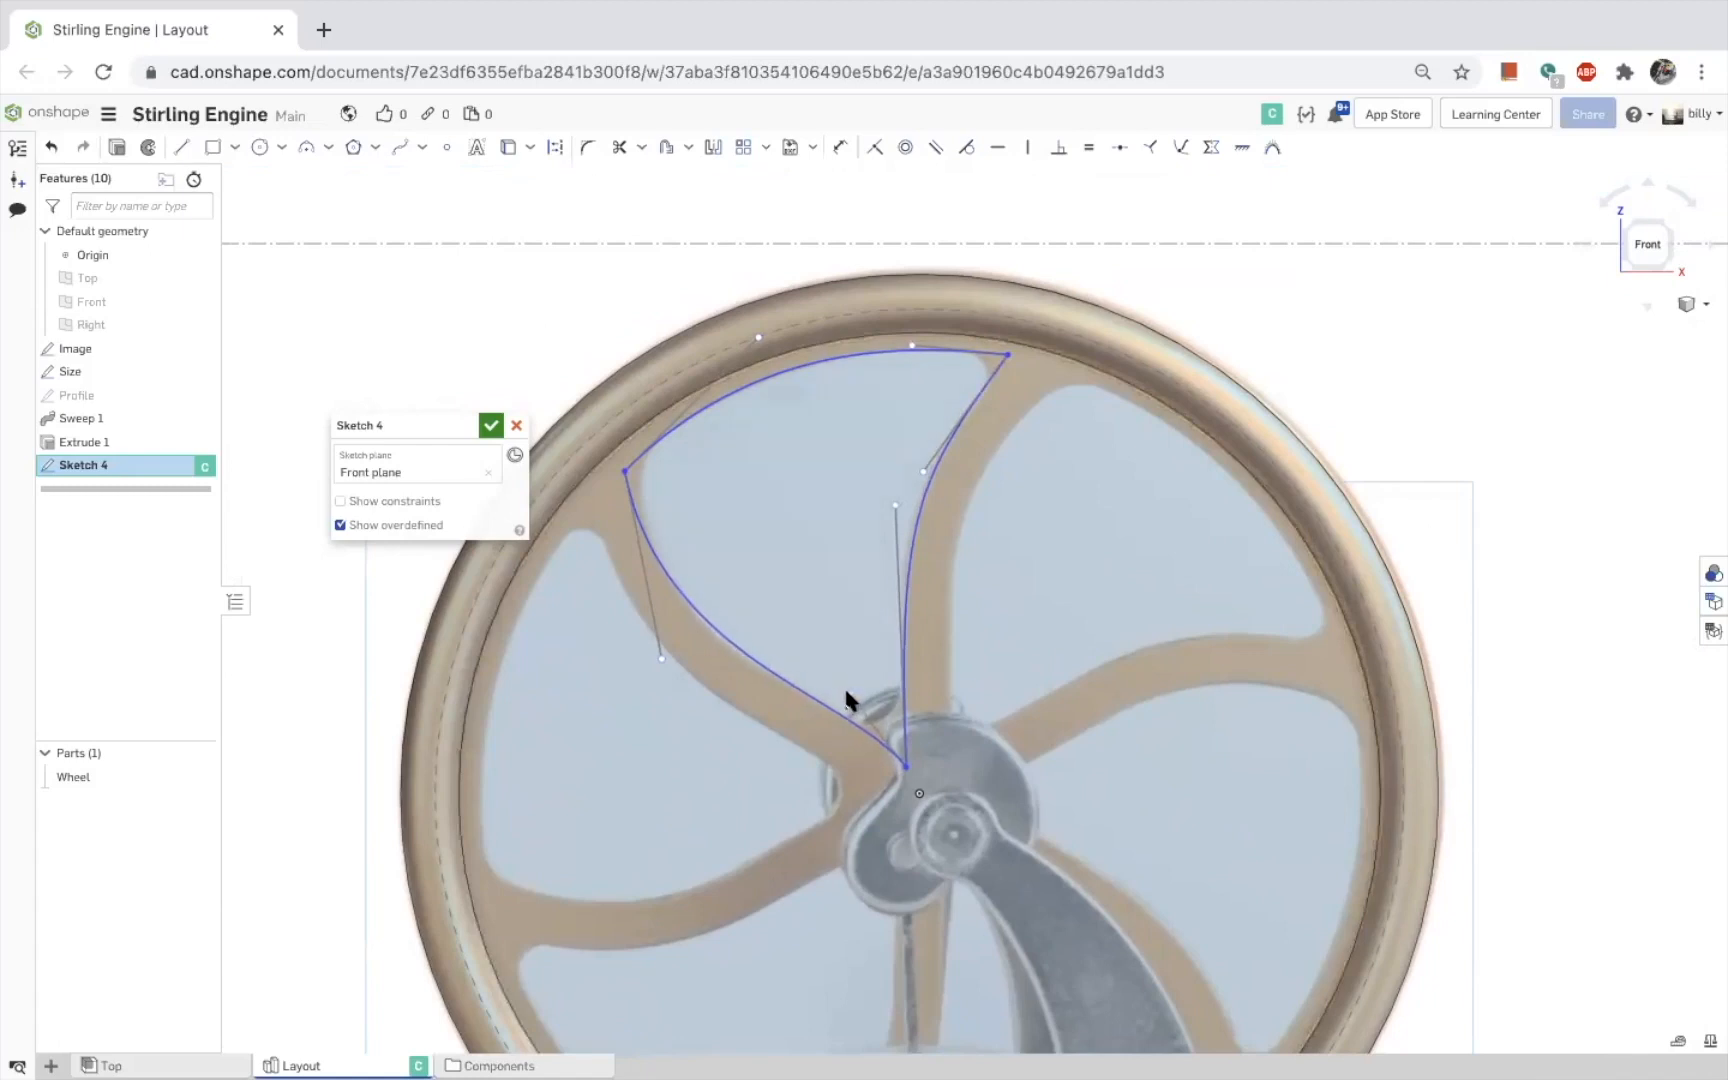
drag(838, 694, 838, 697)
drag(660, 657, 655, 660)
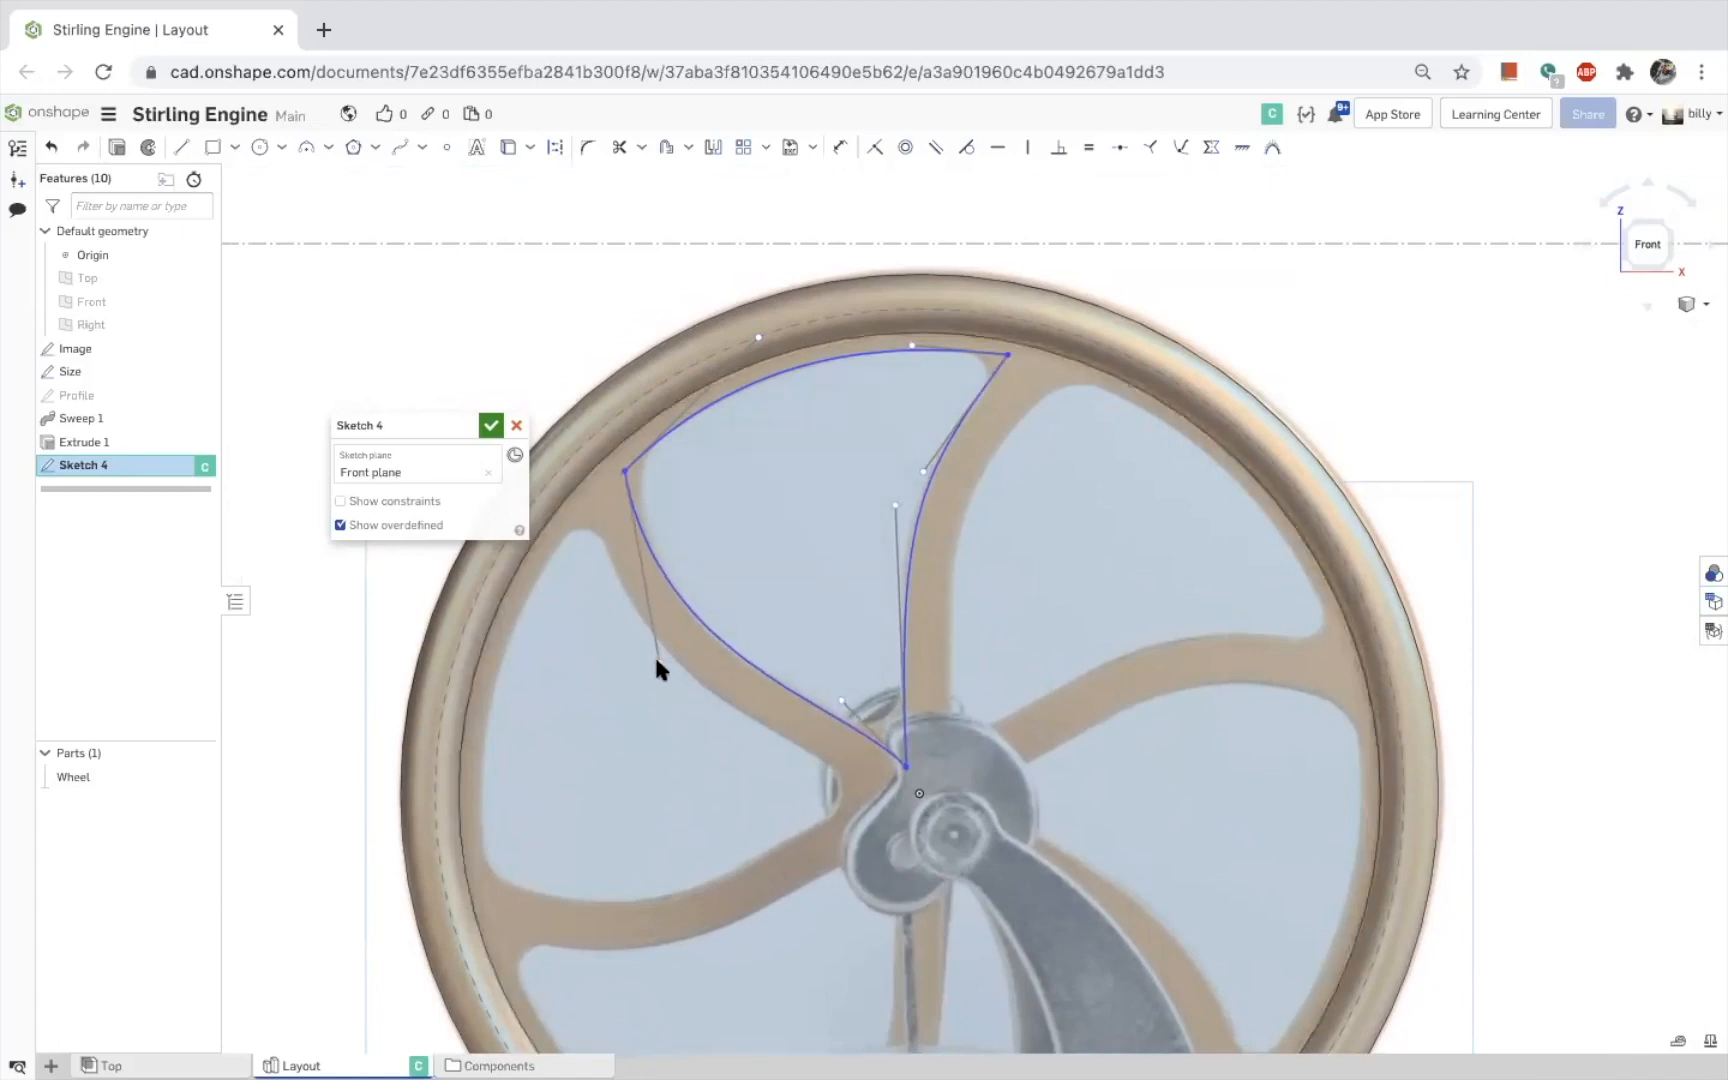
click(489, 427)
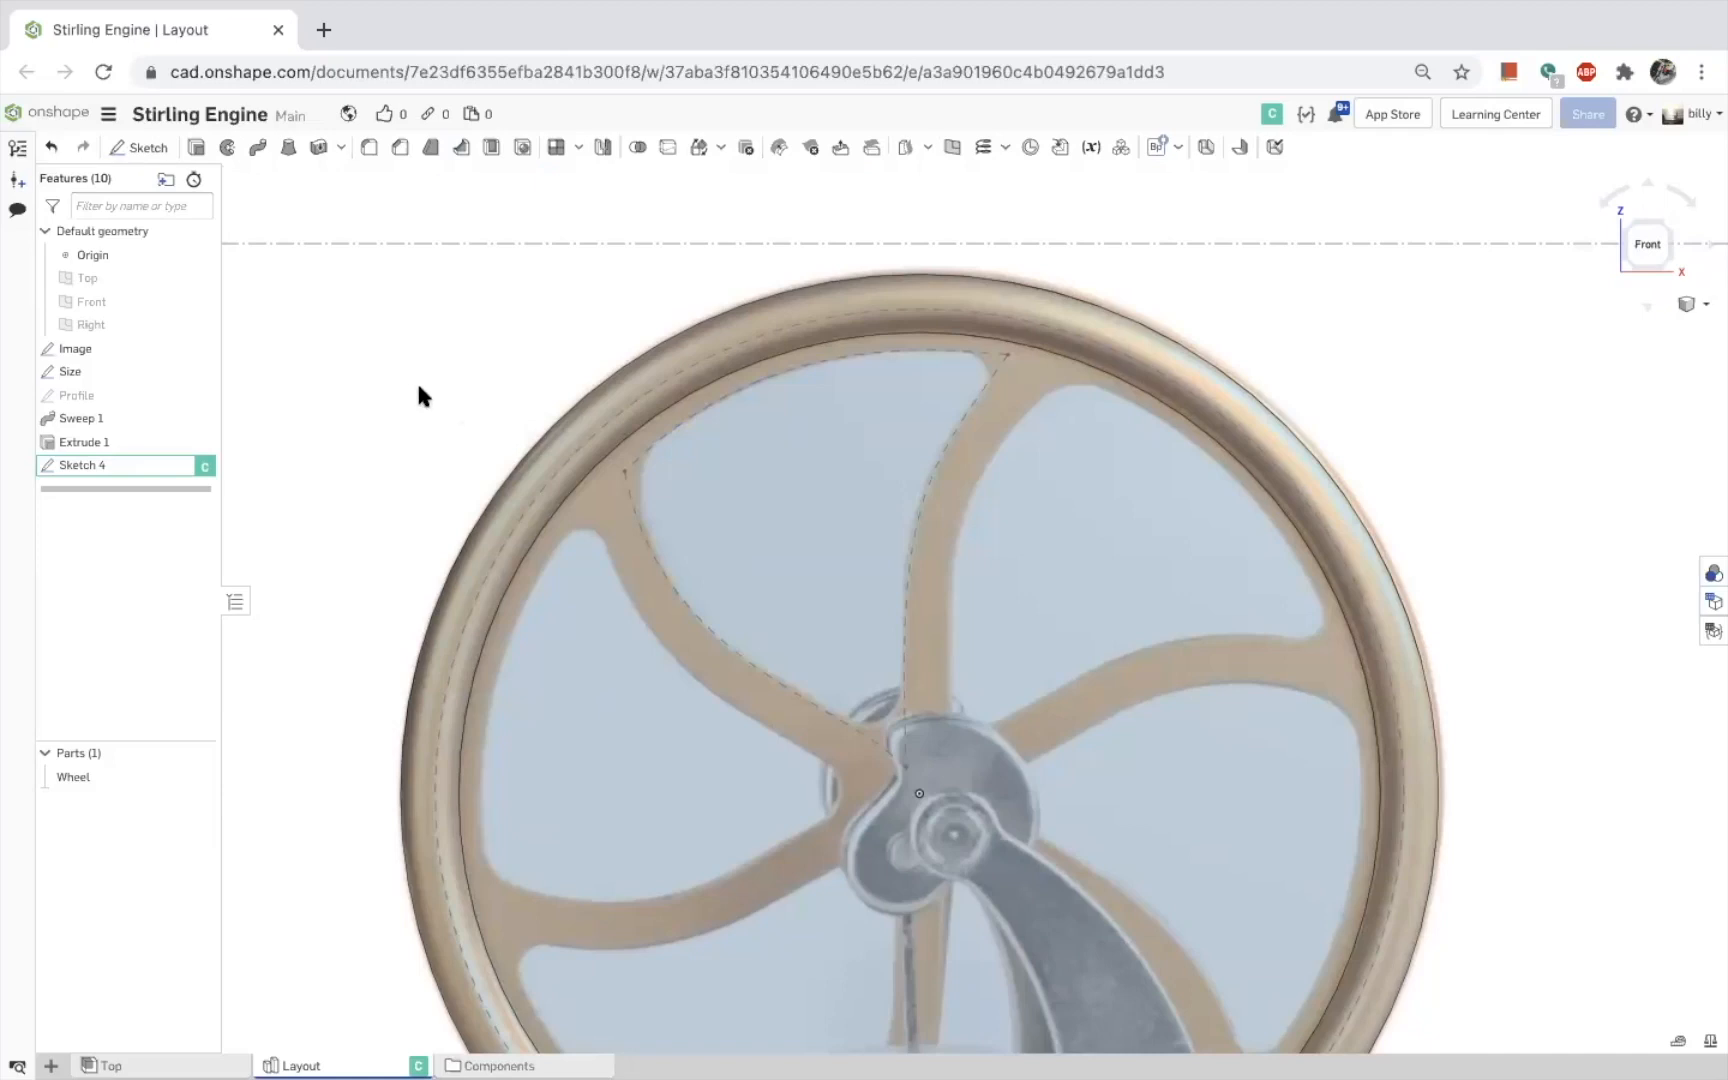
Show the default planes and start a new sketch named "arcs" on the Front plane
key(f)
key(shift+7)
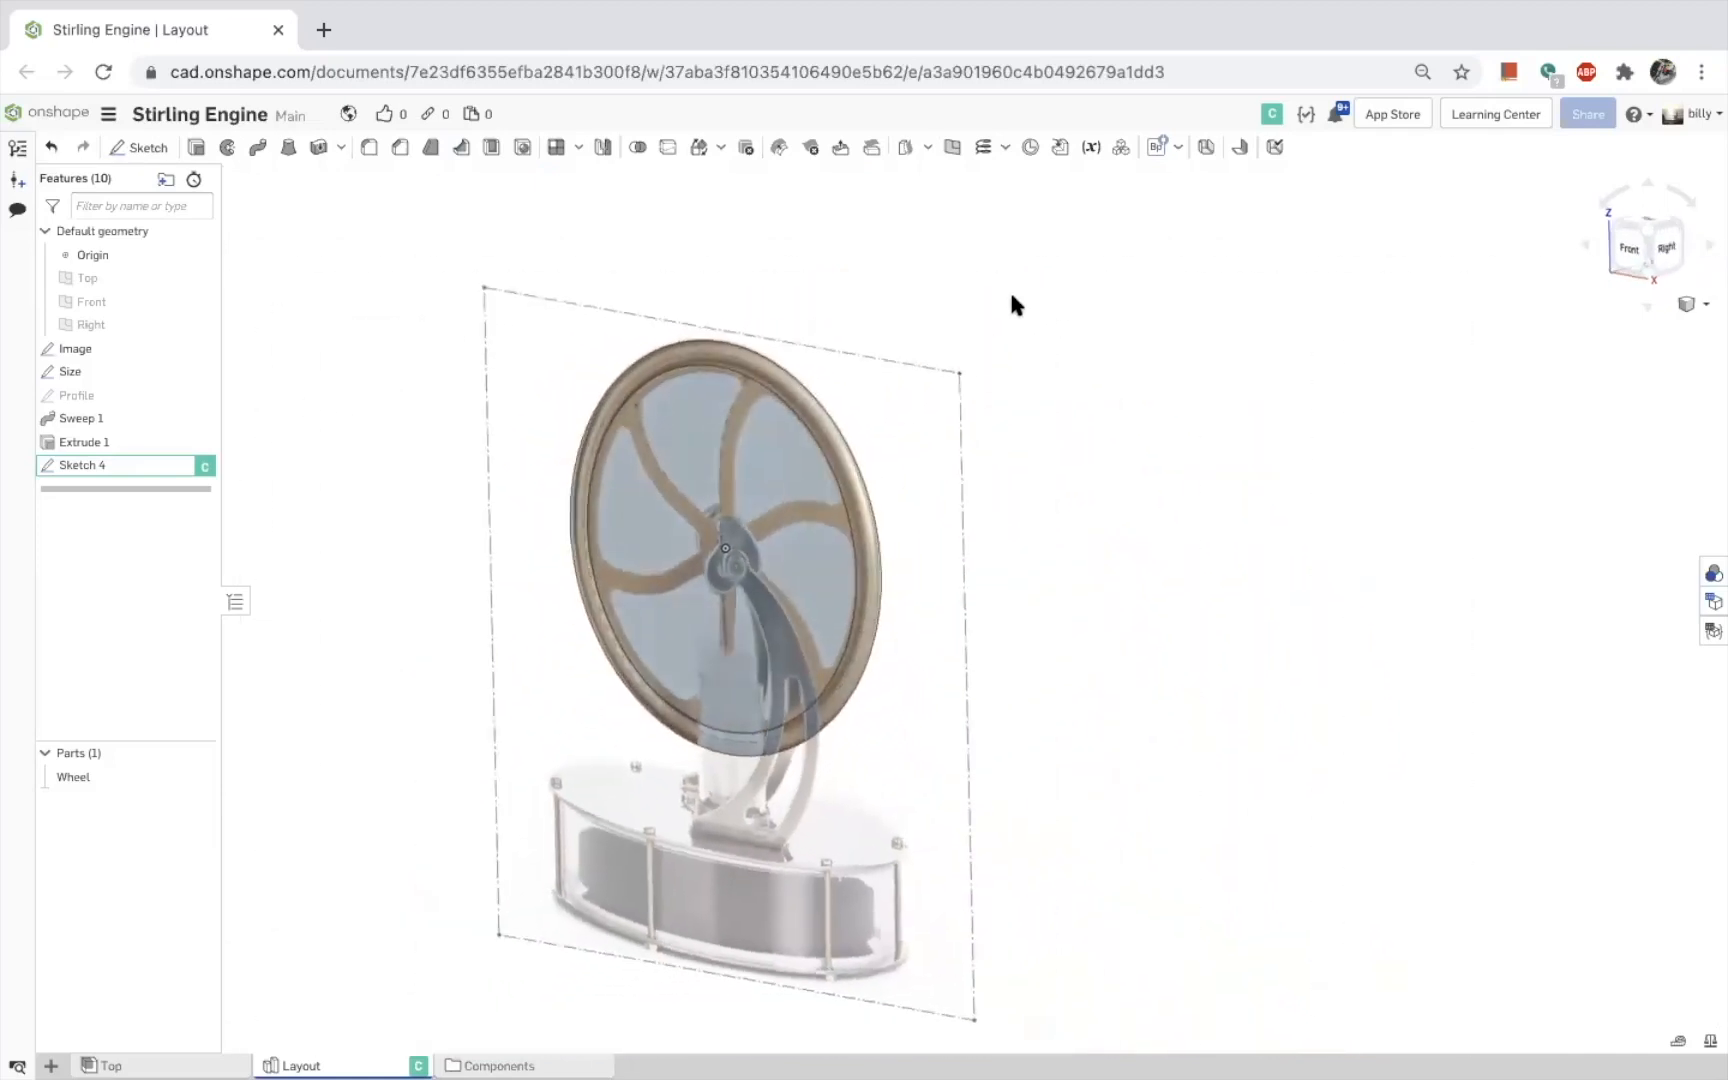
key(p)
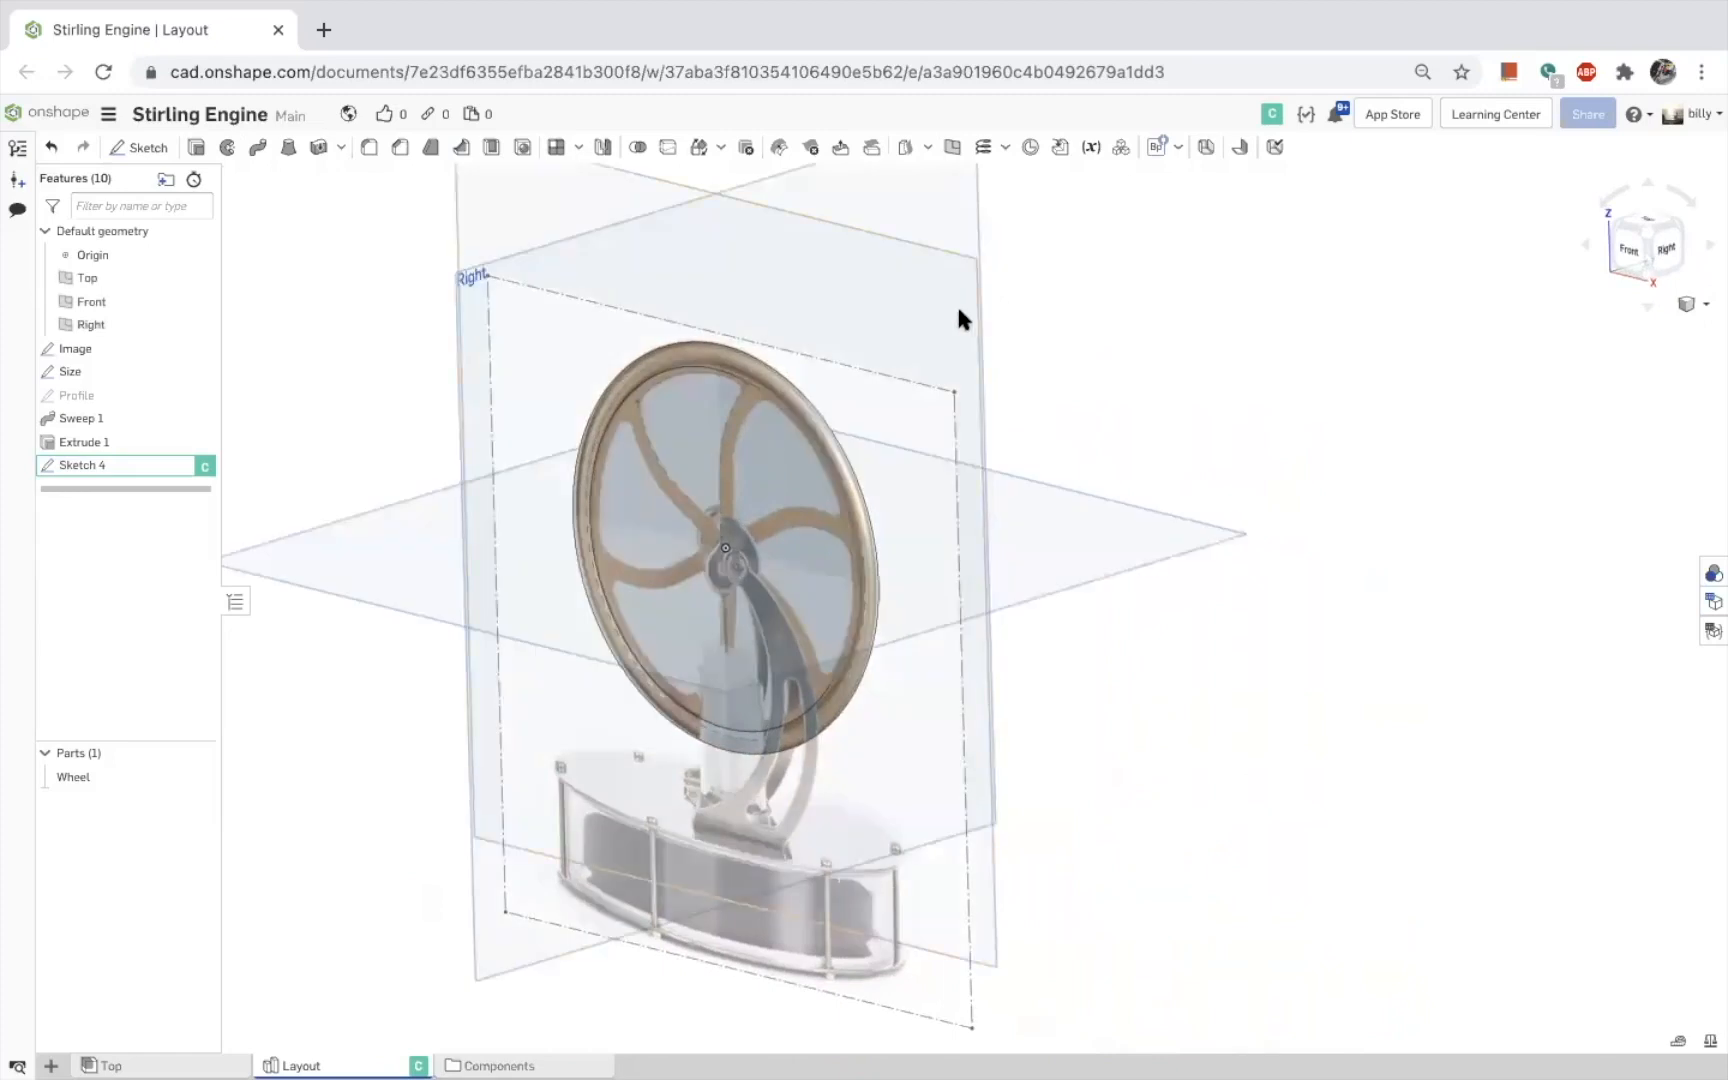
click(85, 303)
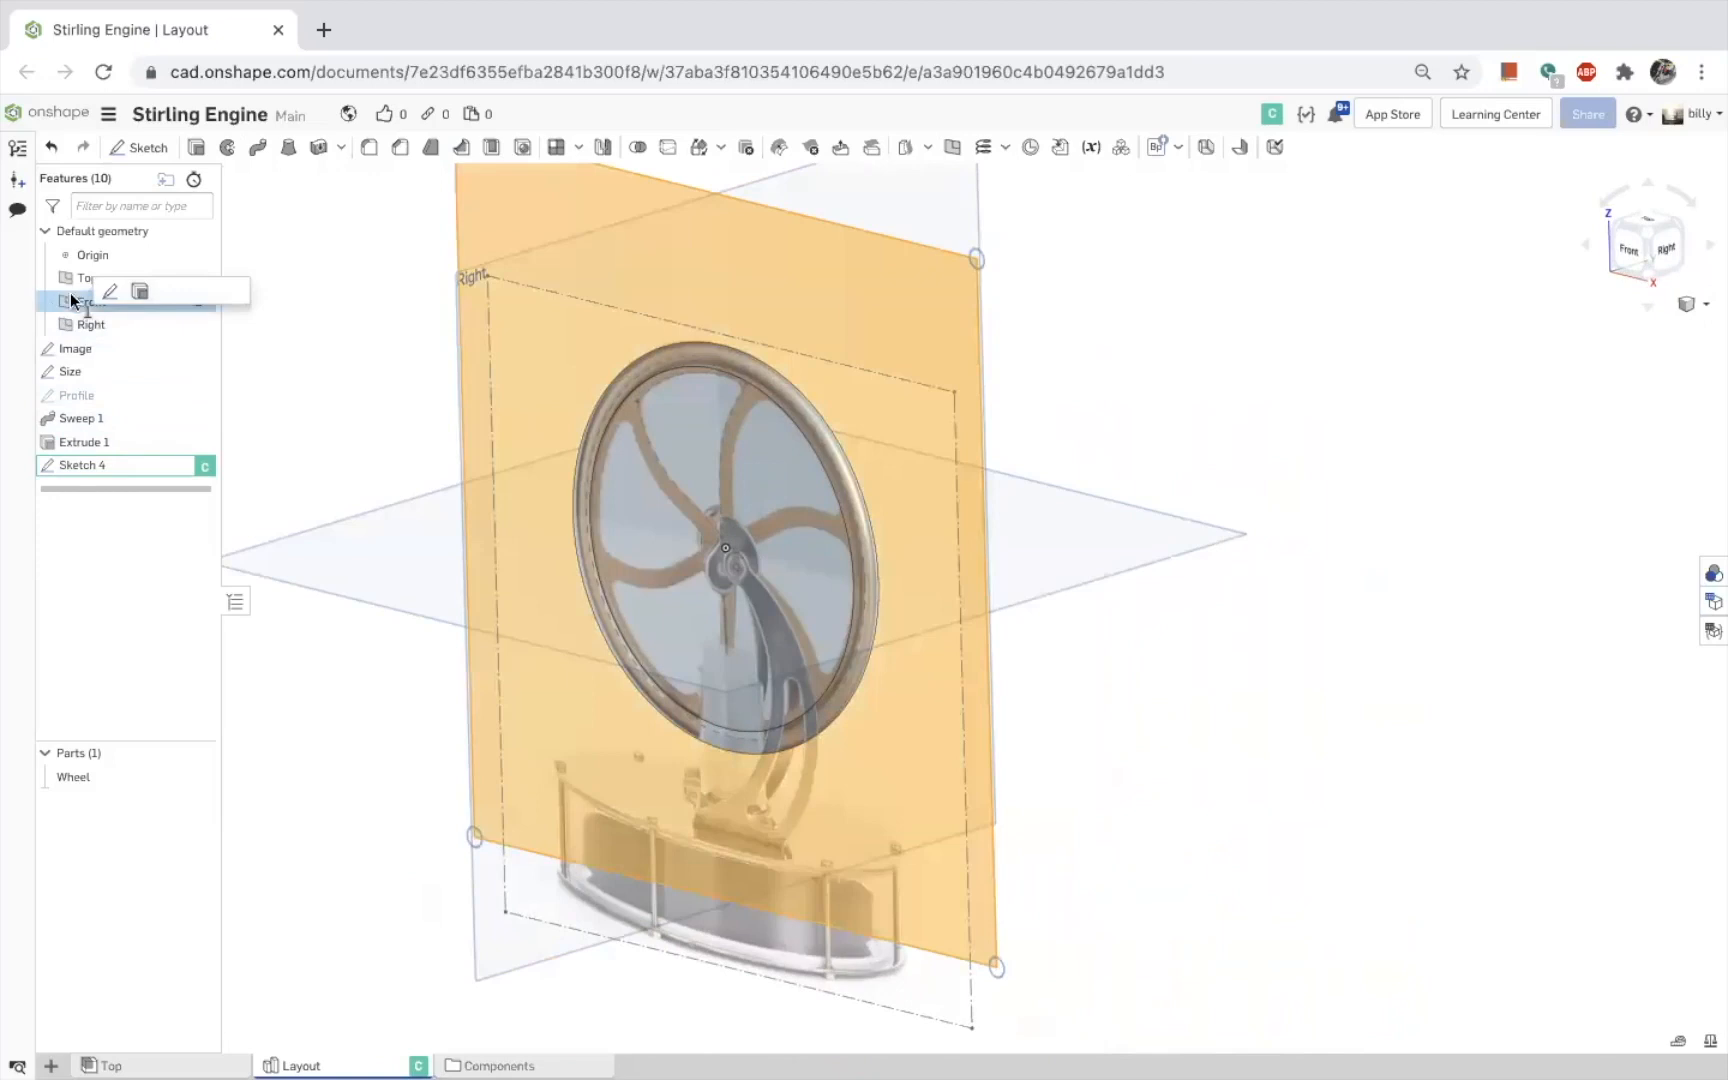
click(111, 292)
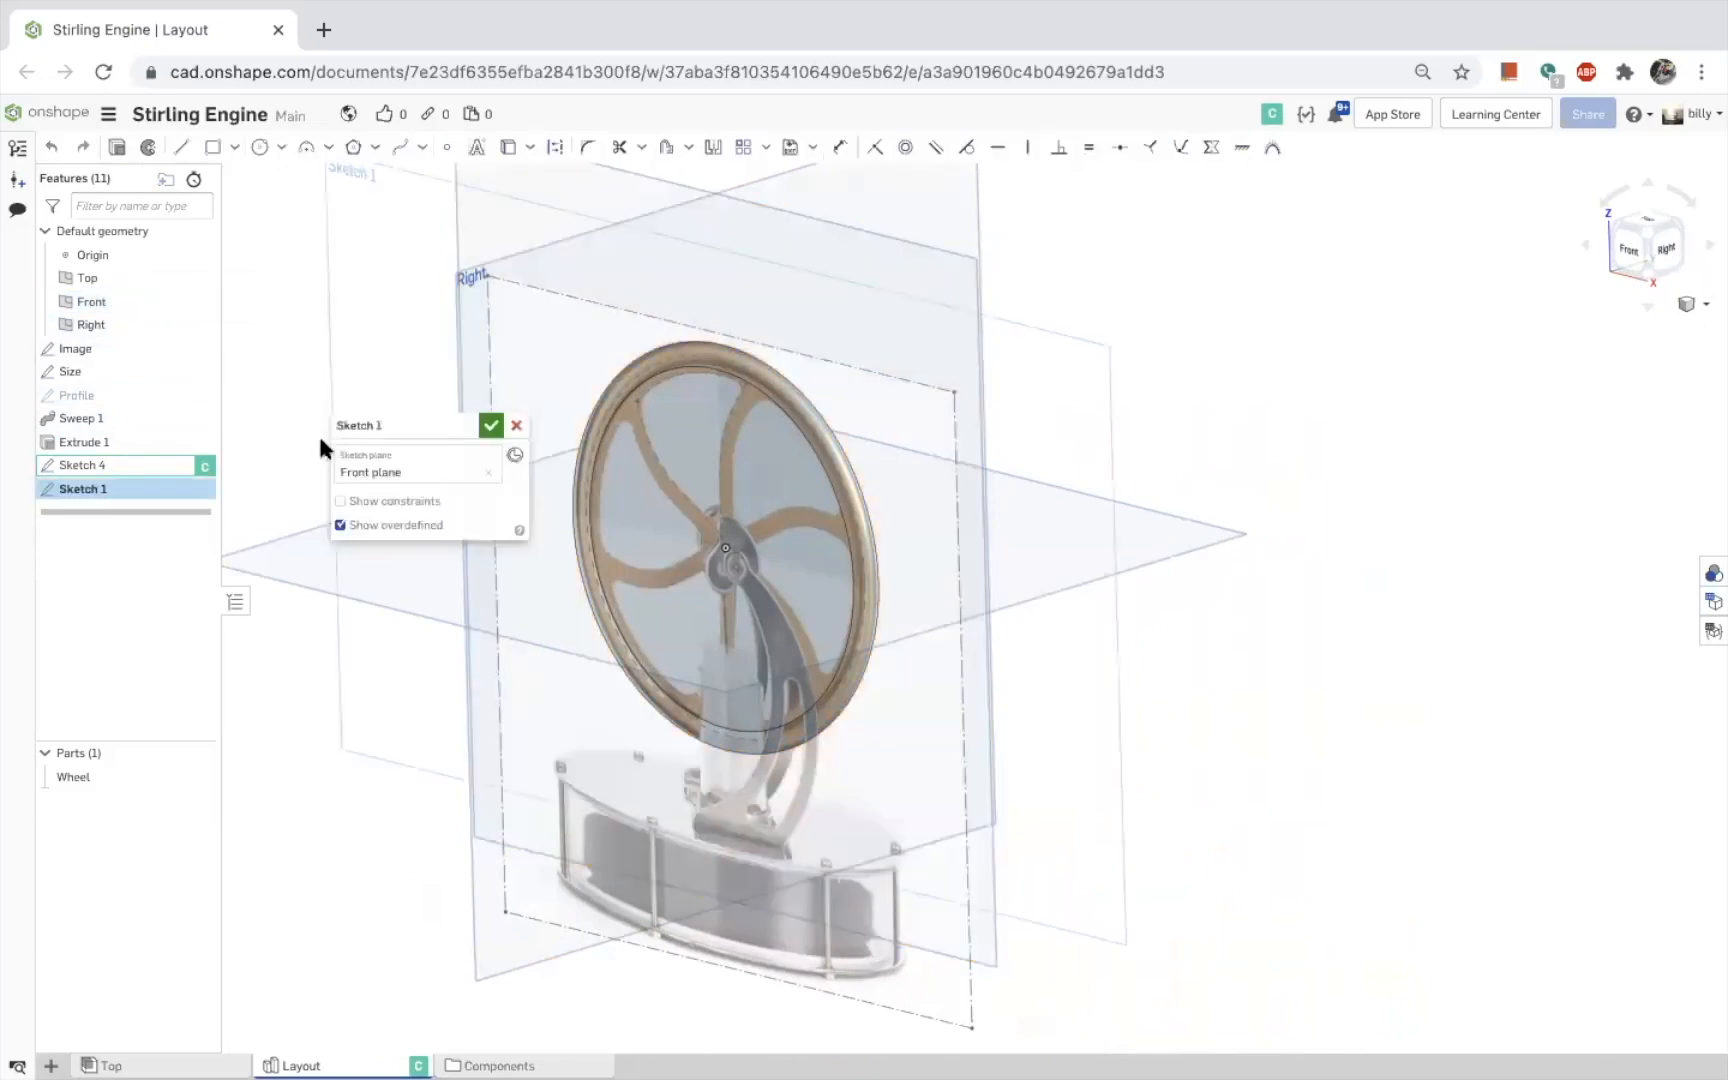
scroll(1057, 585, down, 5)
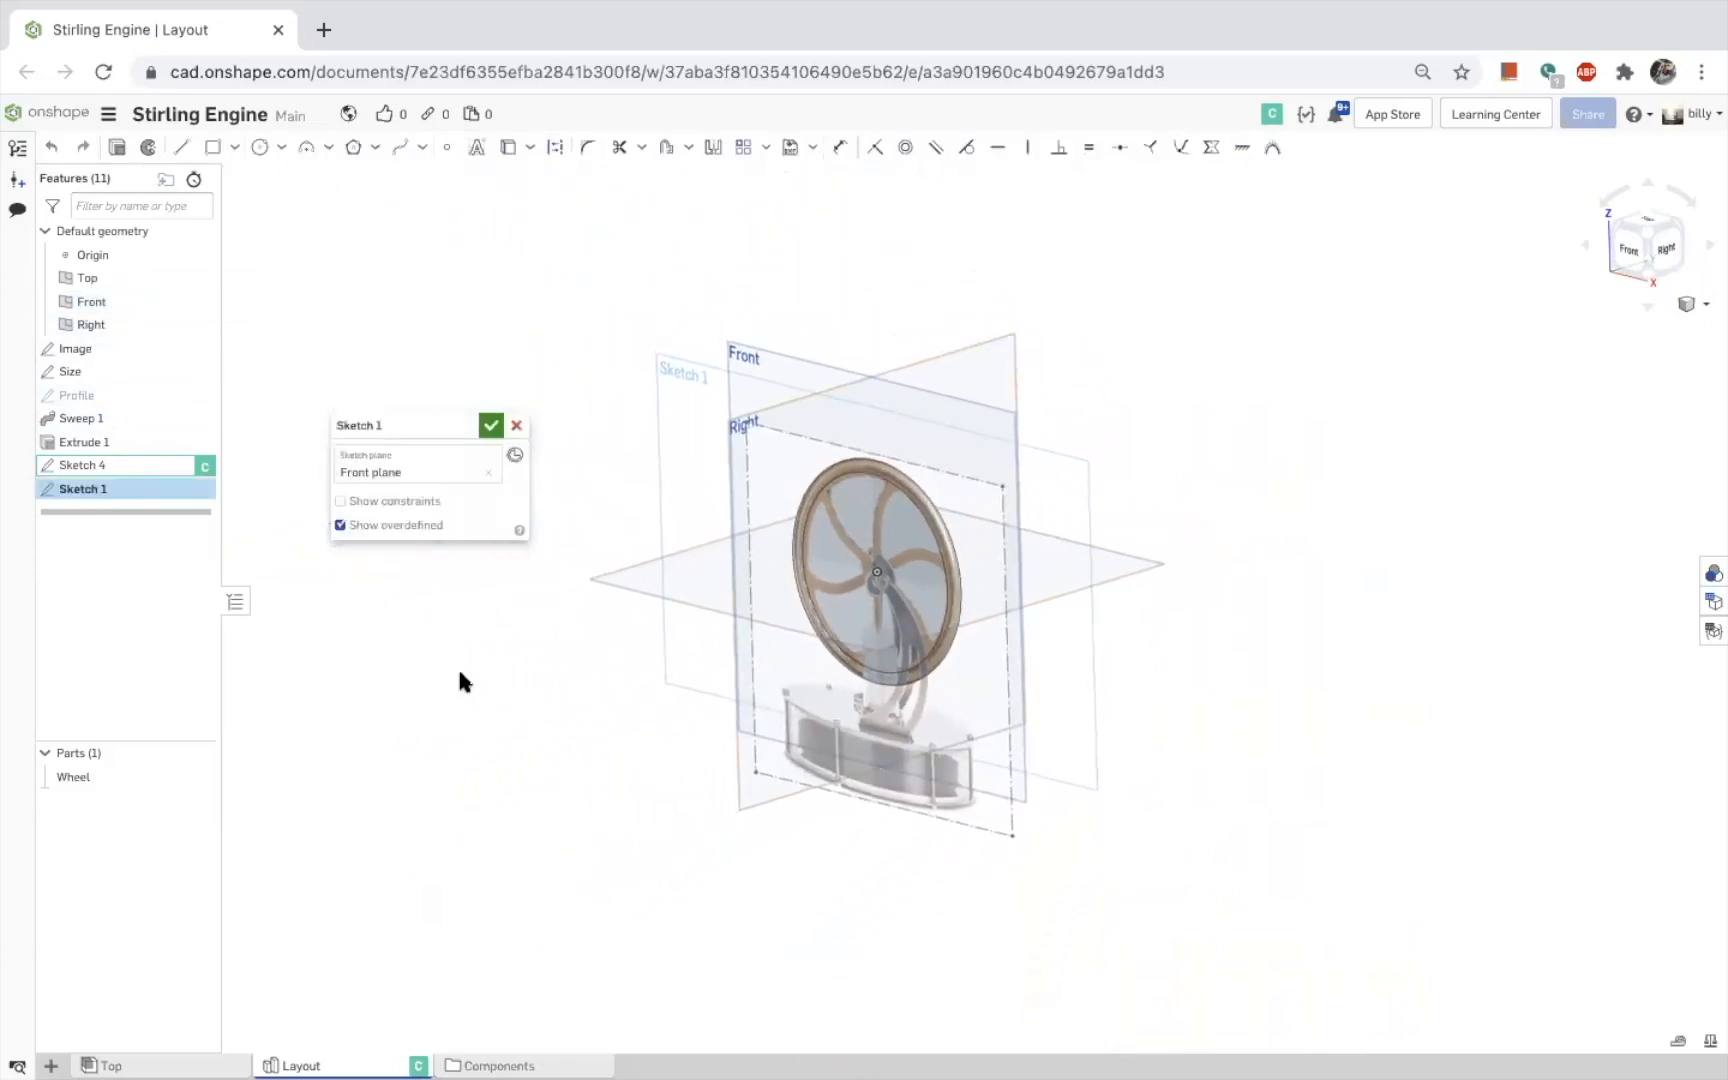
click(468, 425)
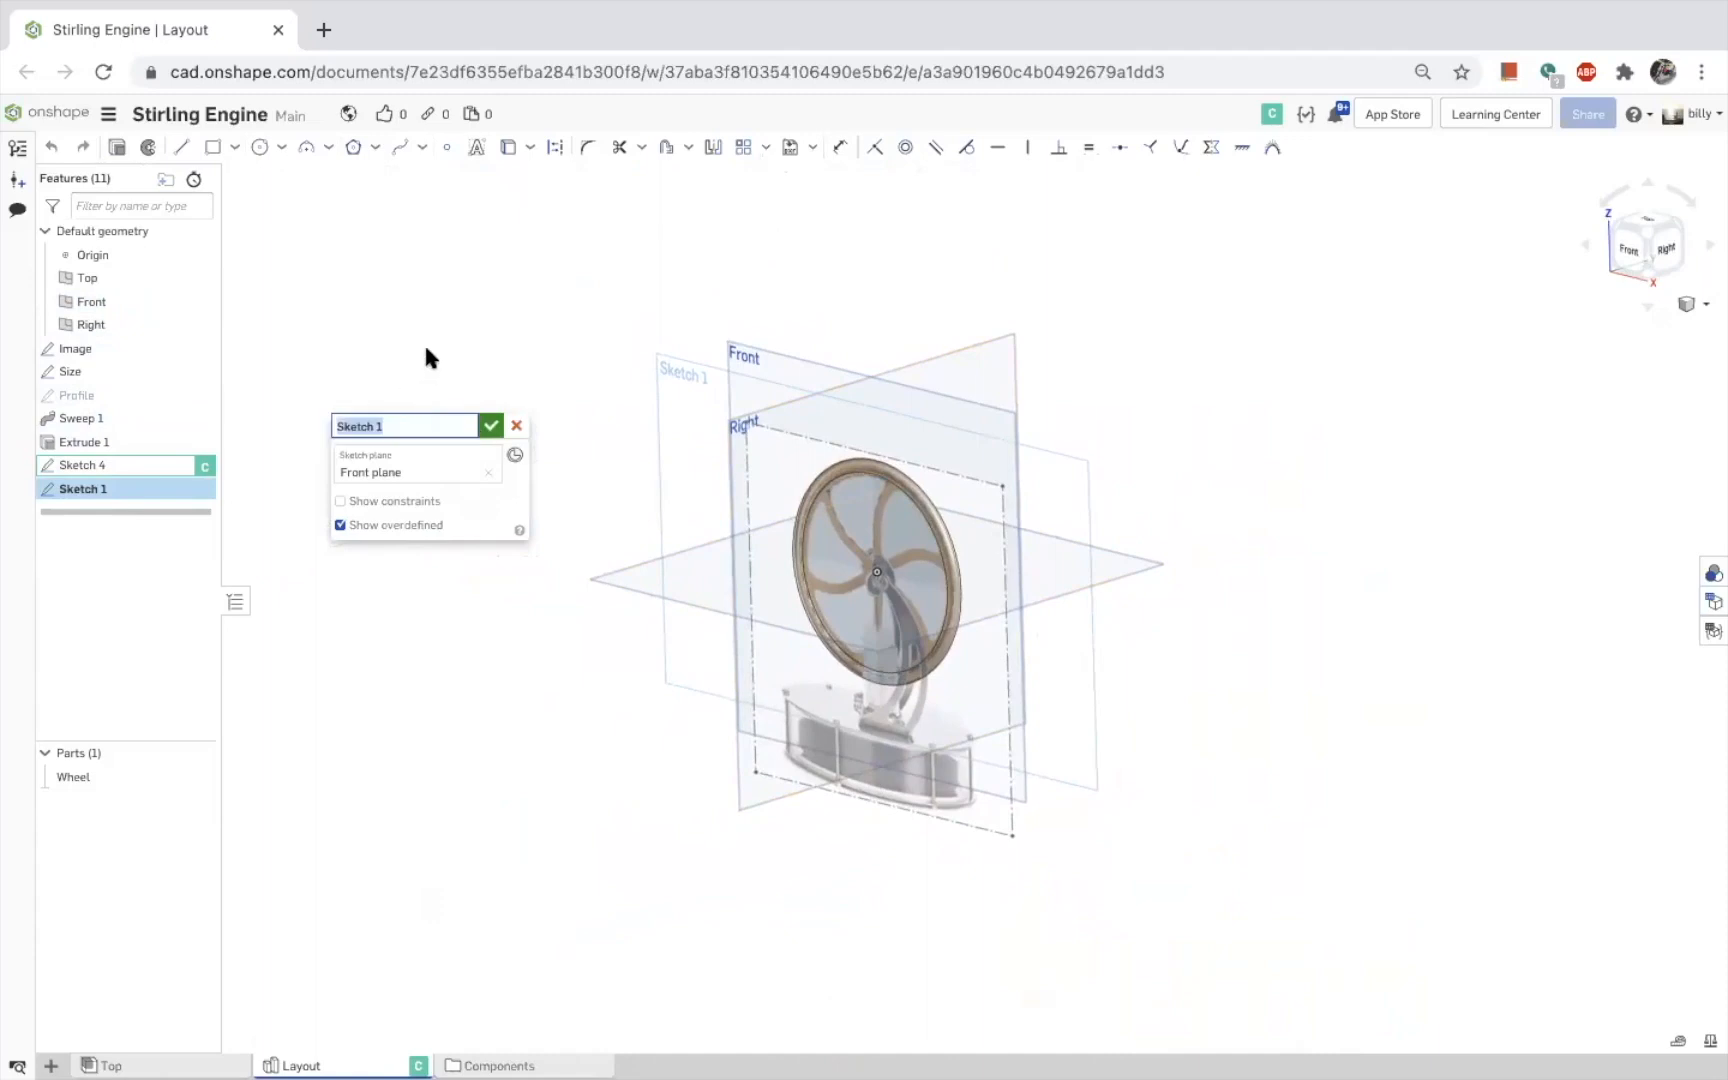
text(arcs)
key(Return)
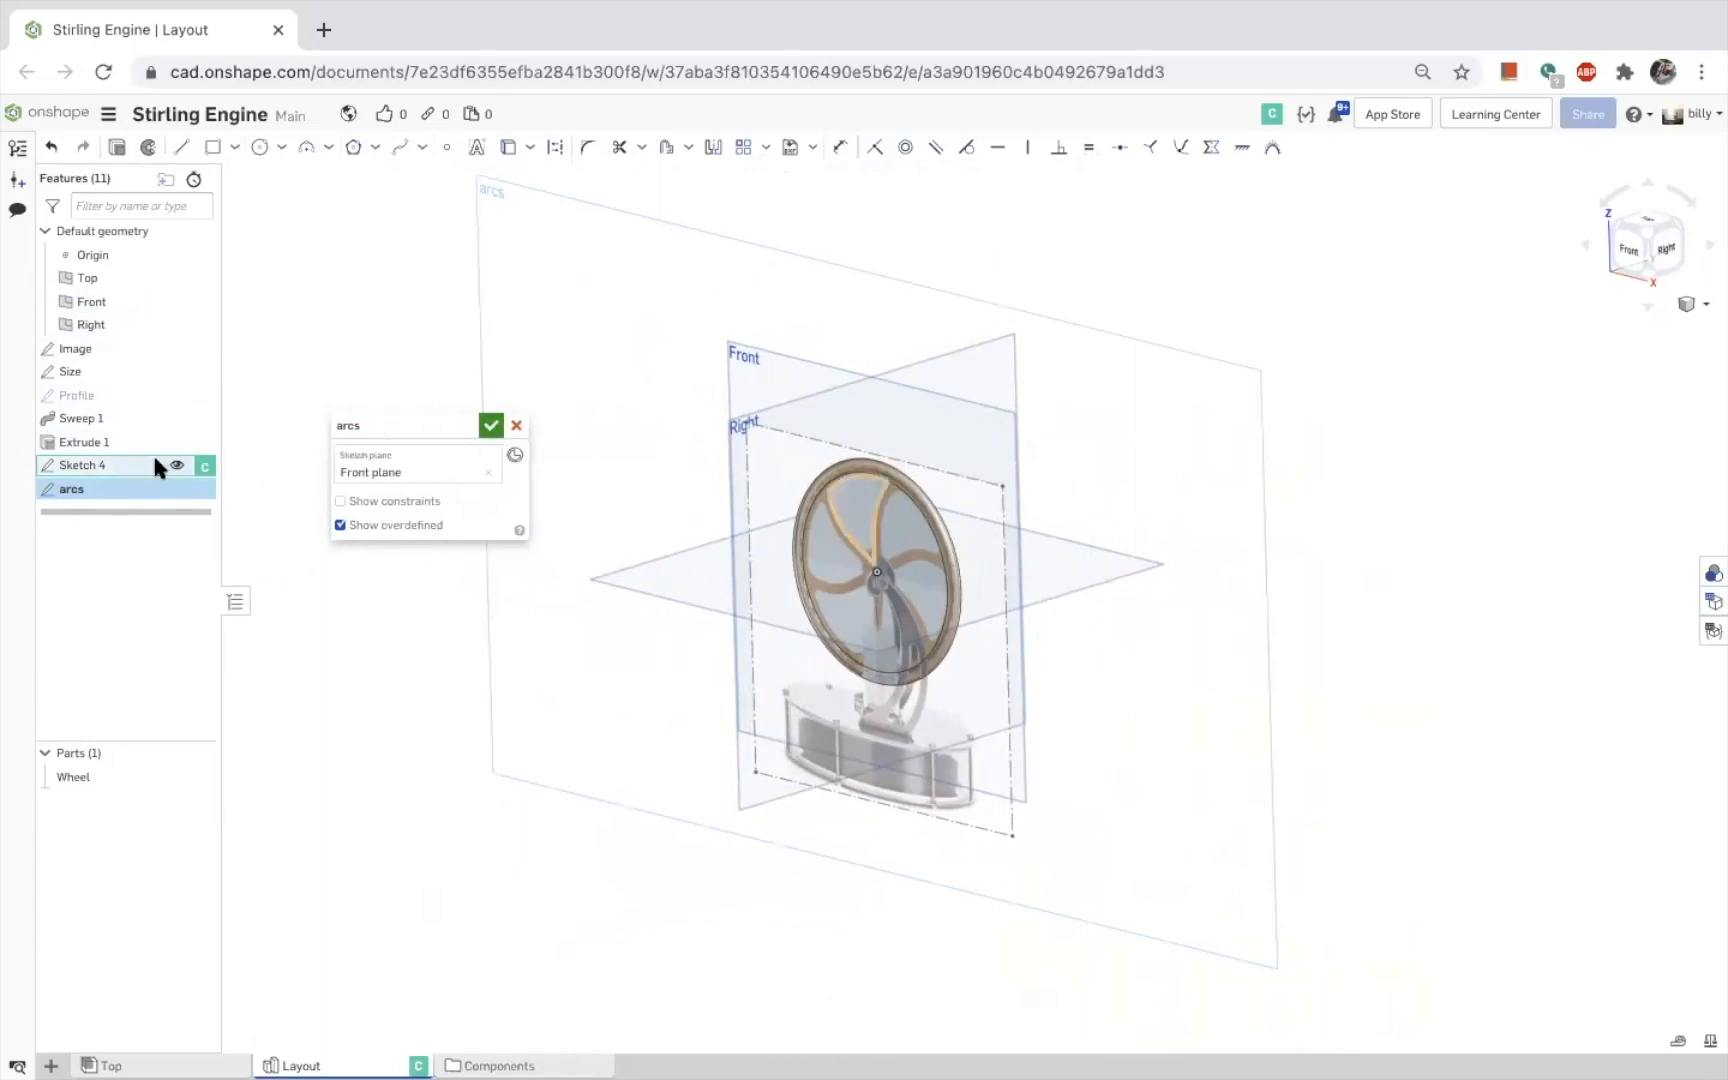
Rename Sketch 4 as "splines"
right_click(107, 463)
click(145, 493)
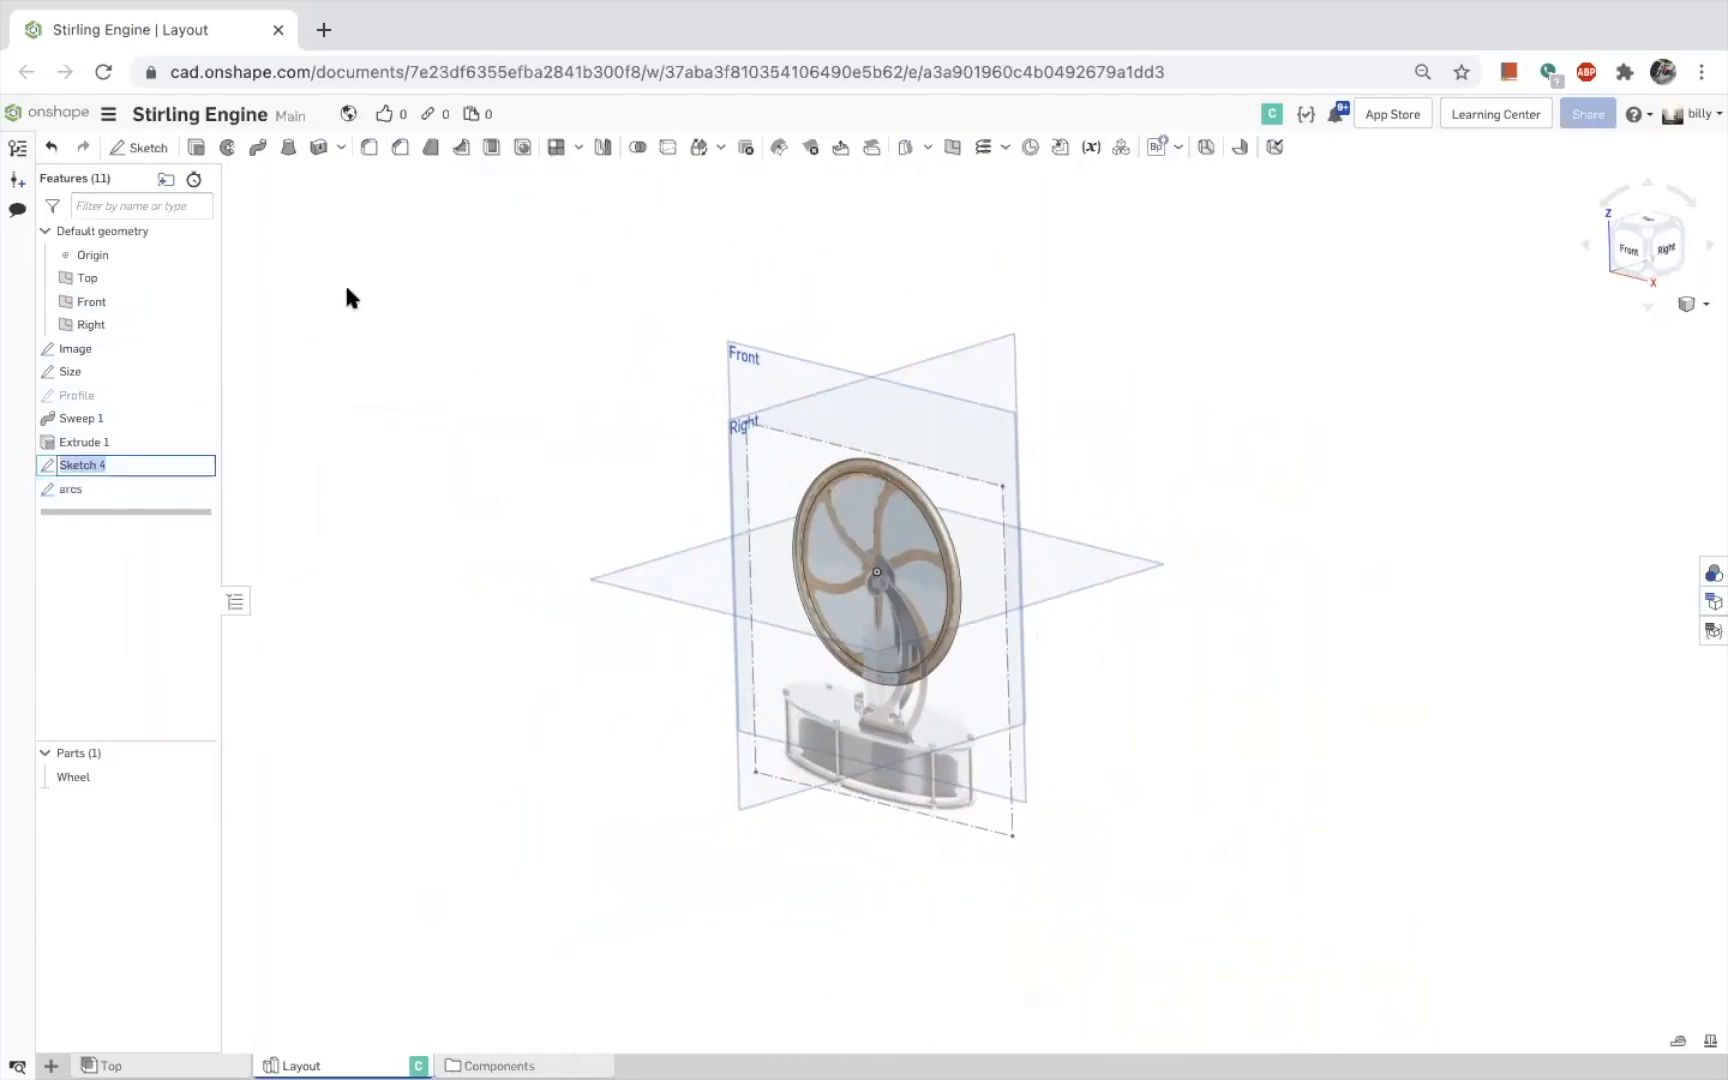
text(splines)
key(Return)
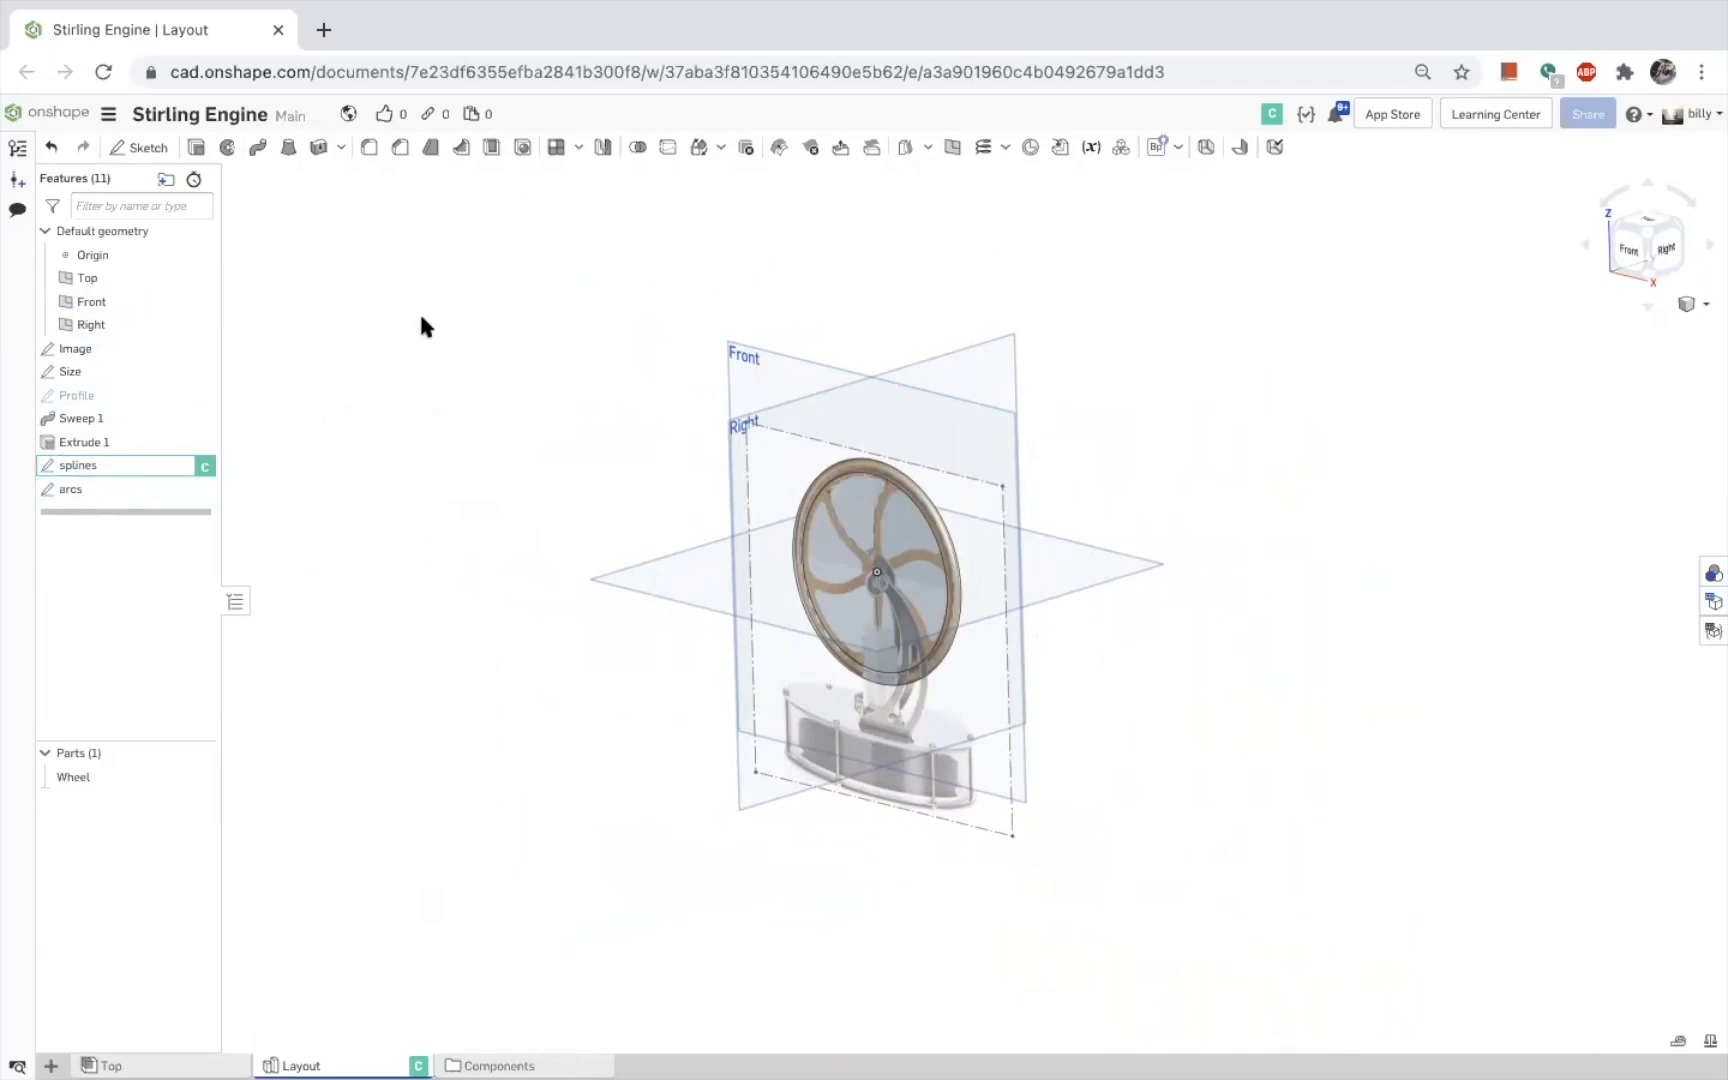
Reopen the arcs sketch and project the three curves of the upper-left spoke opening from the splines sketch into it
double_click(68, 489)
scroll(850, 481, up, 5)
right_drag(867, 545, 869, 502)
click(806, 438)
click(759, 532)
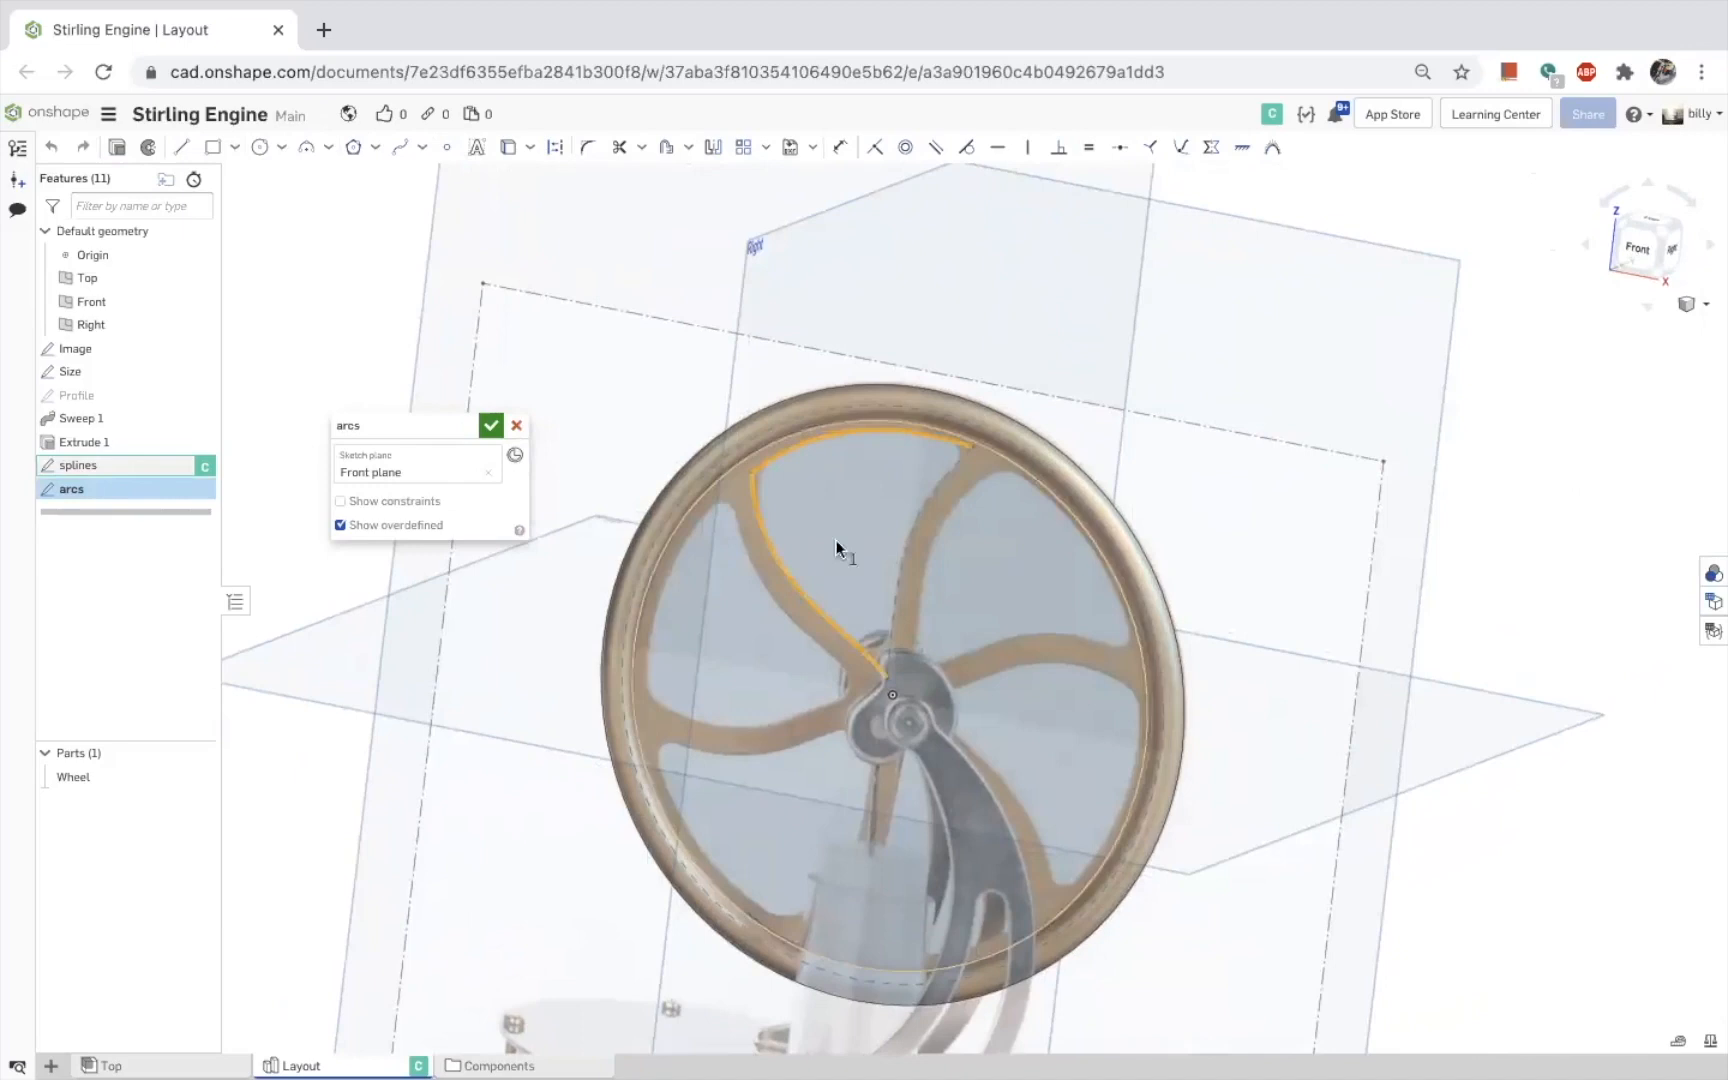
click(913, 522)
key(u)
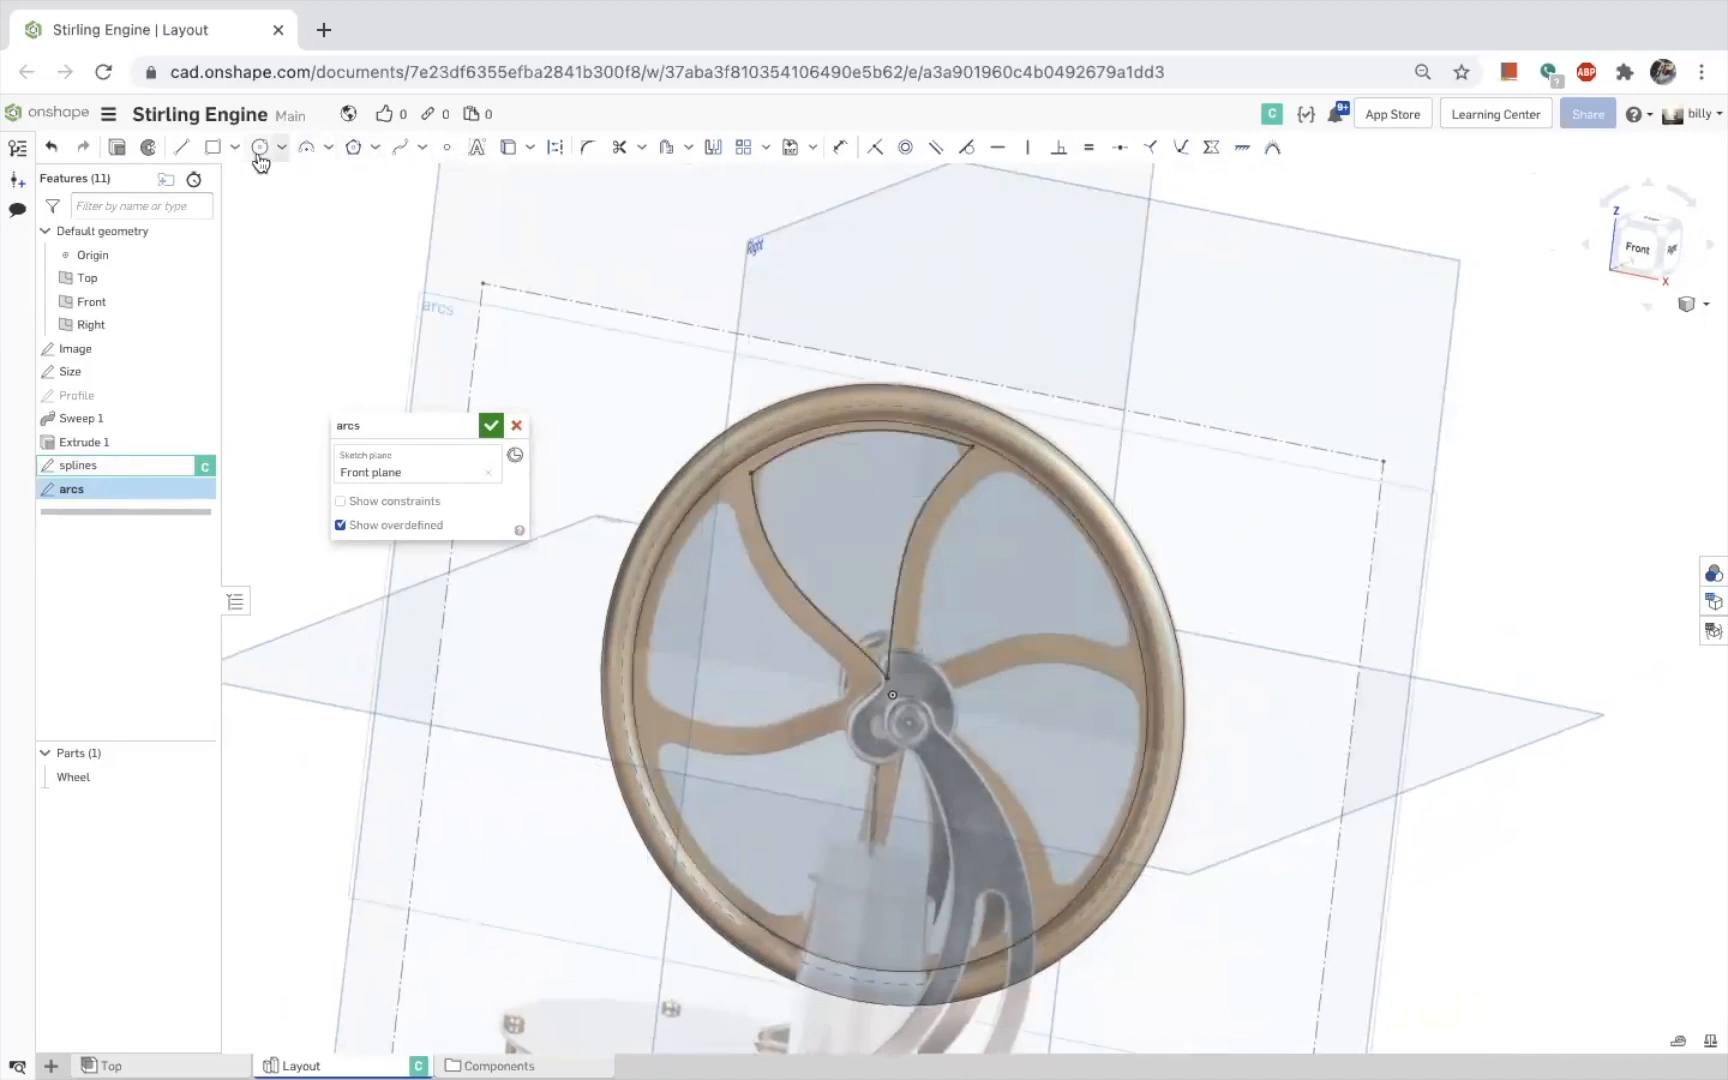
Fillet the two rim corners and the hub corner of the projected spoke opening with a 5 mm radius
click(328, 150)
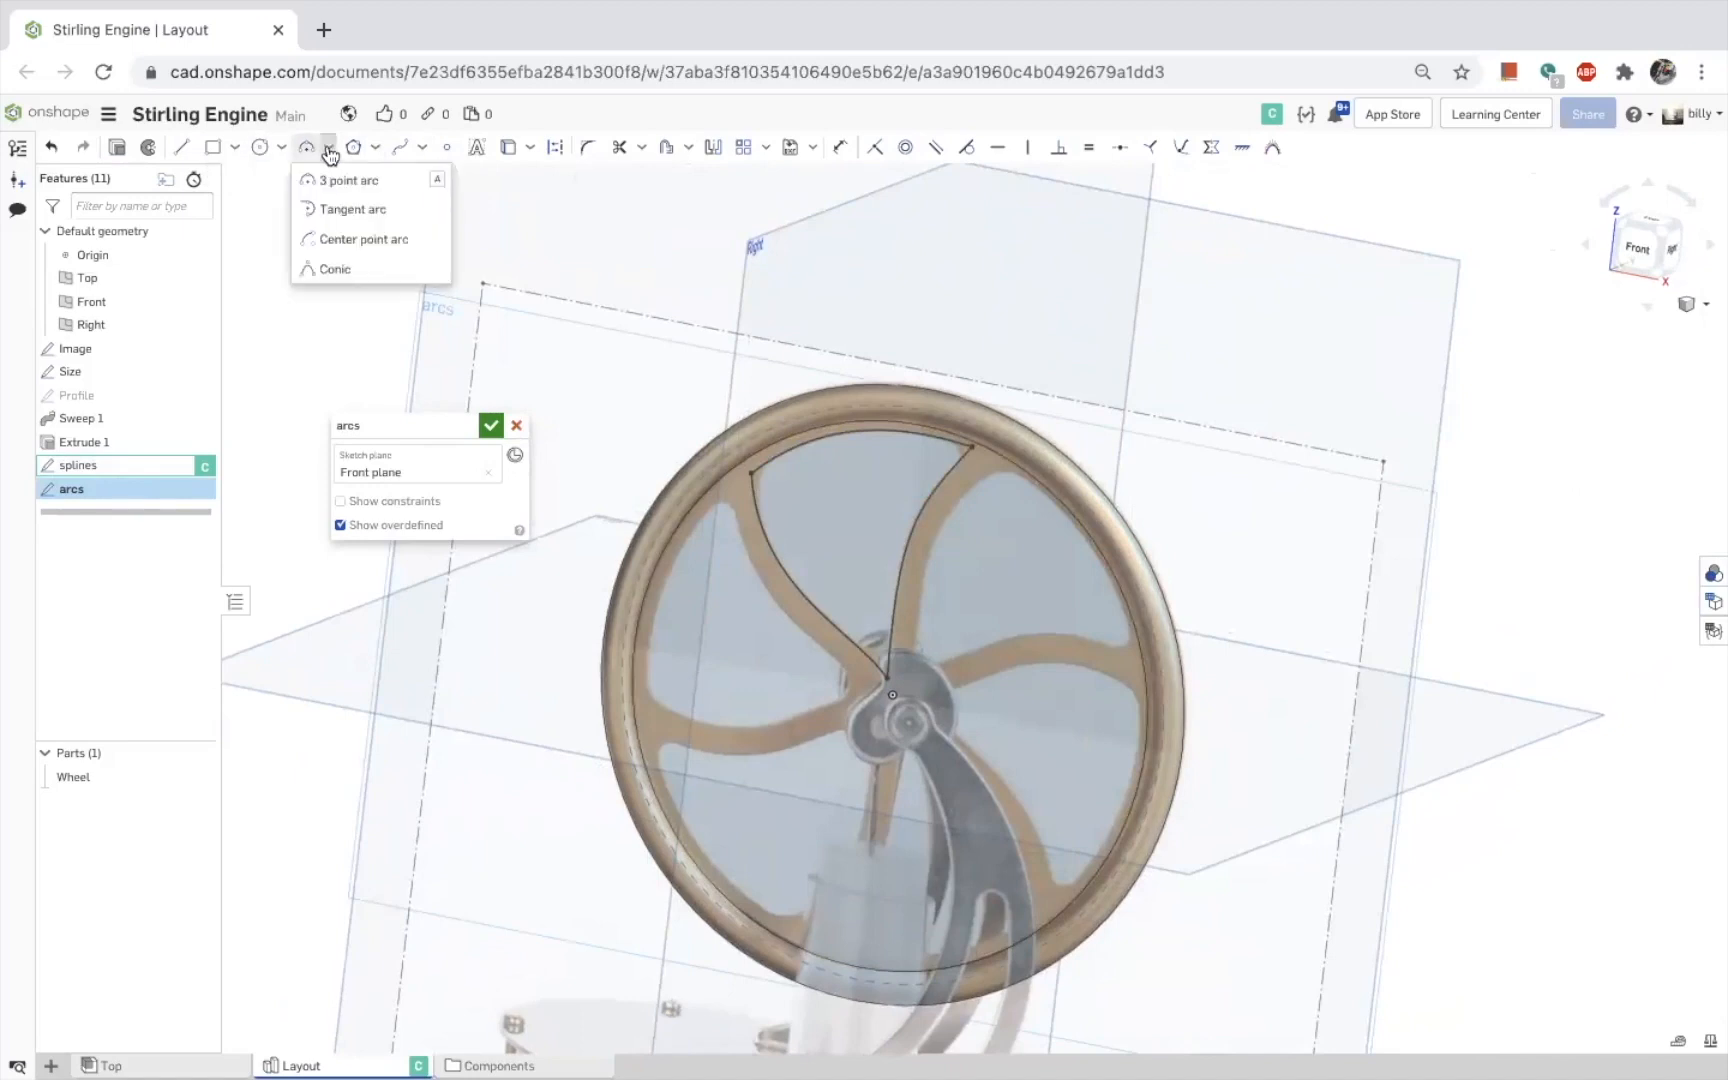
click(290, 368)
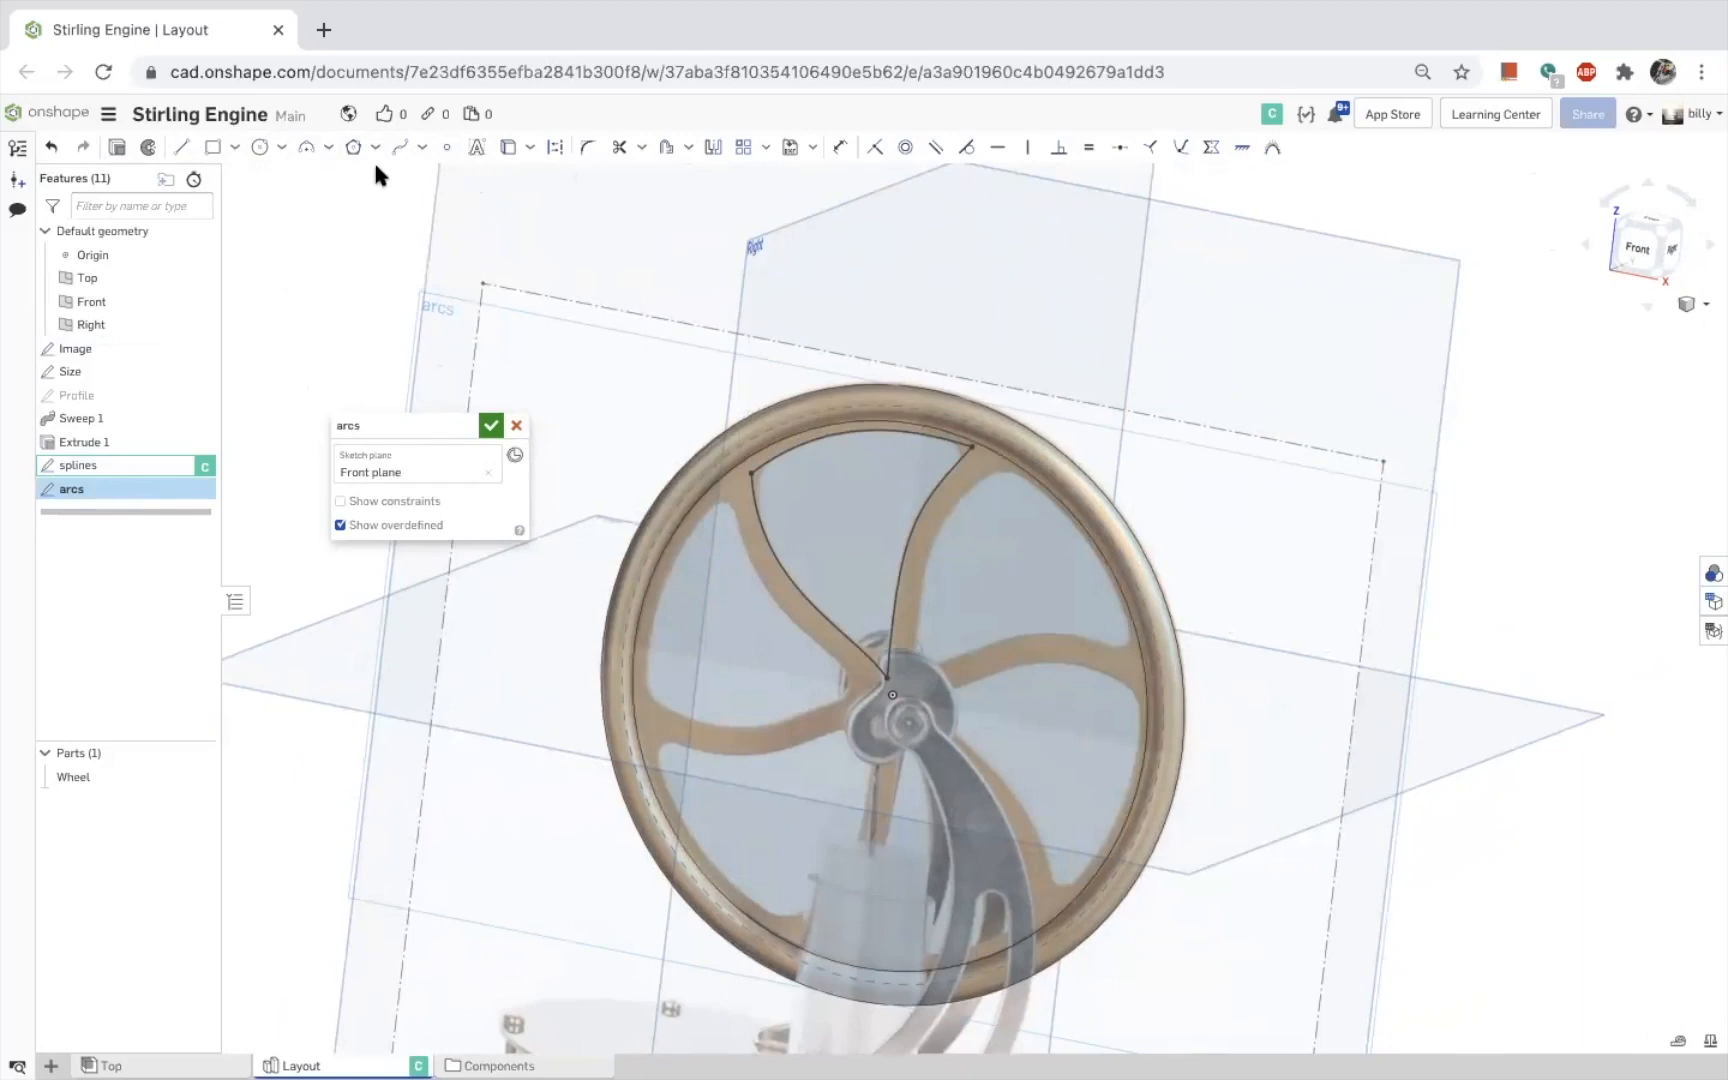
click(589, 149)
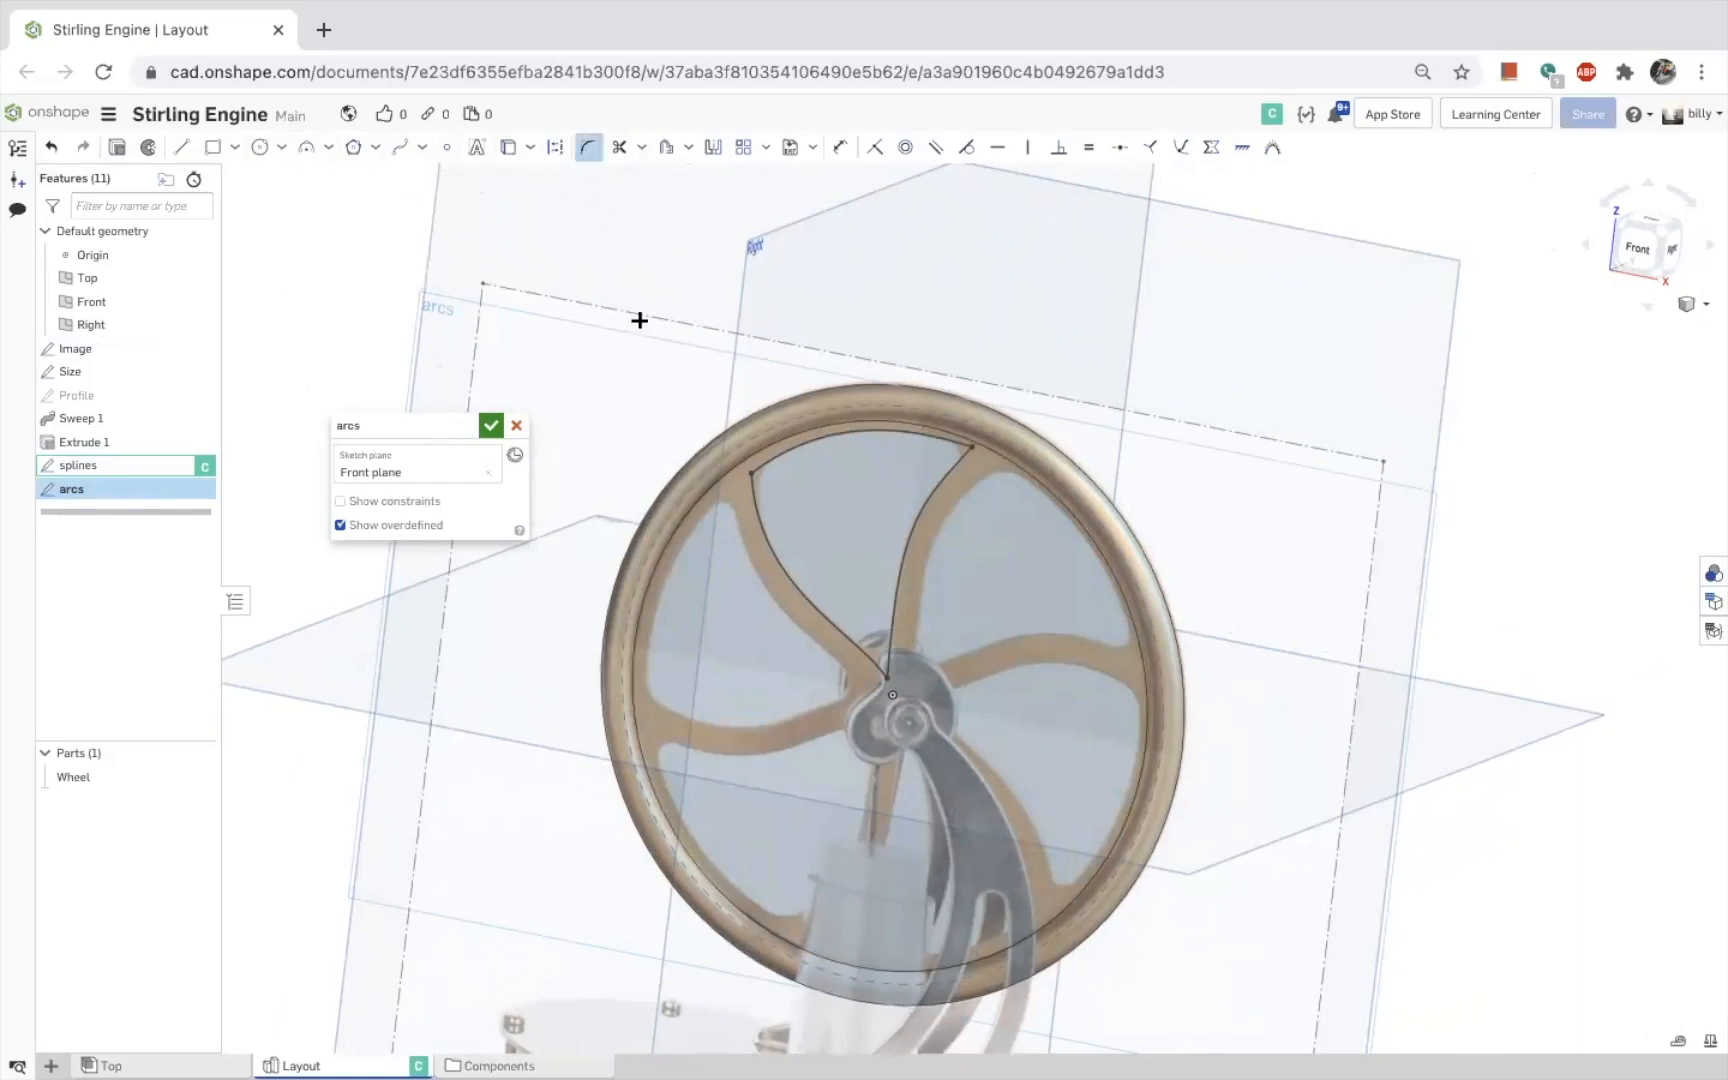
click(755, 474)
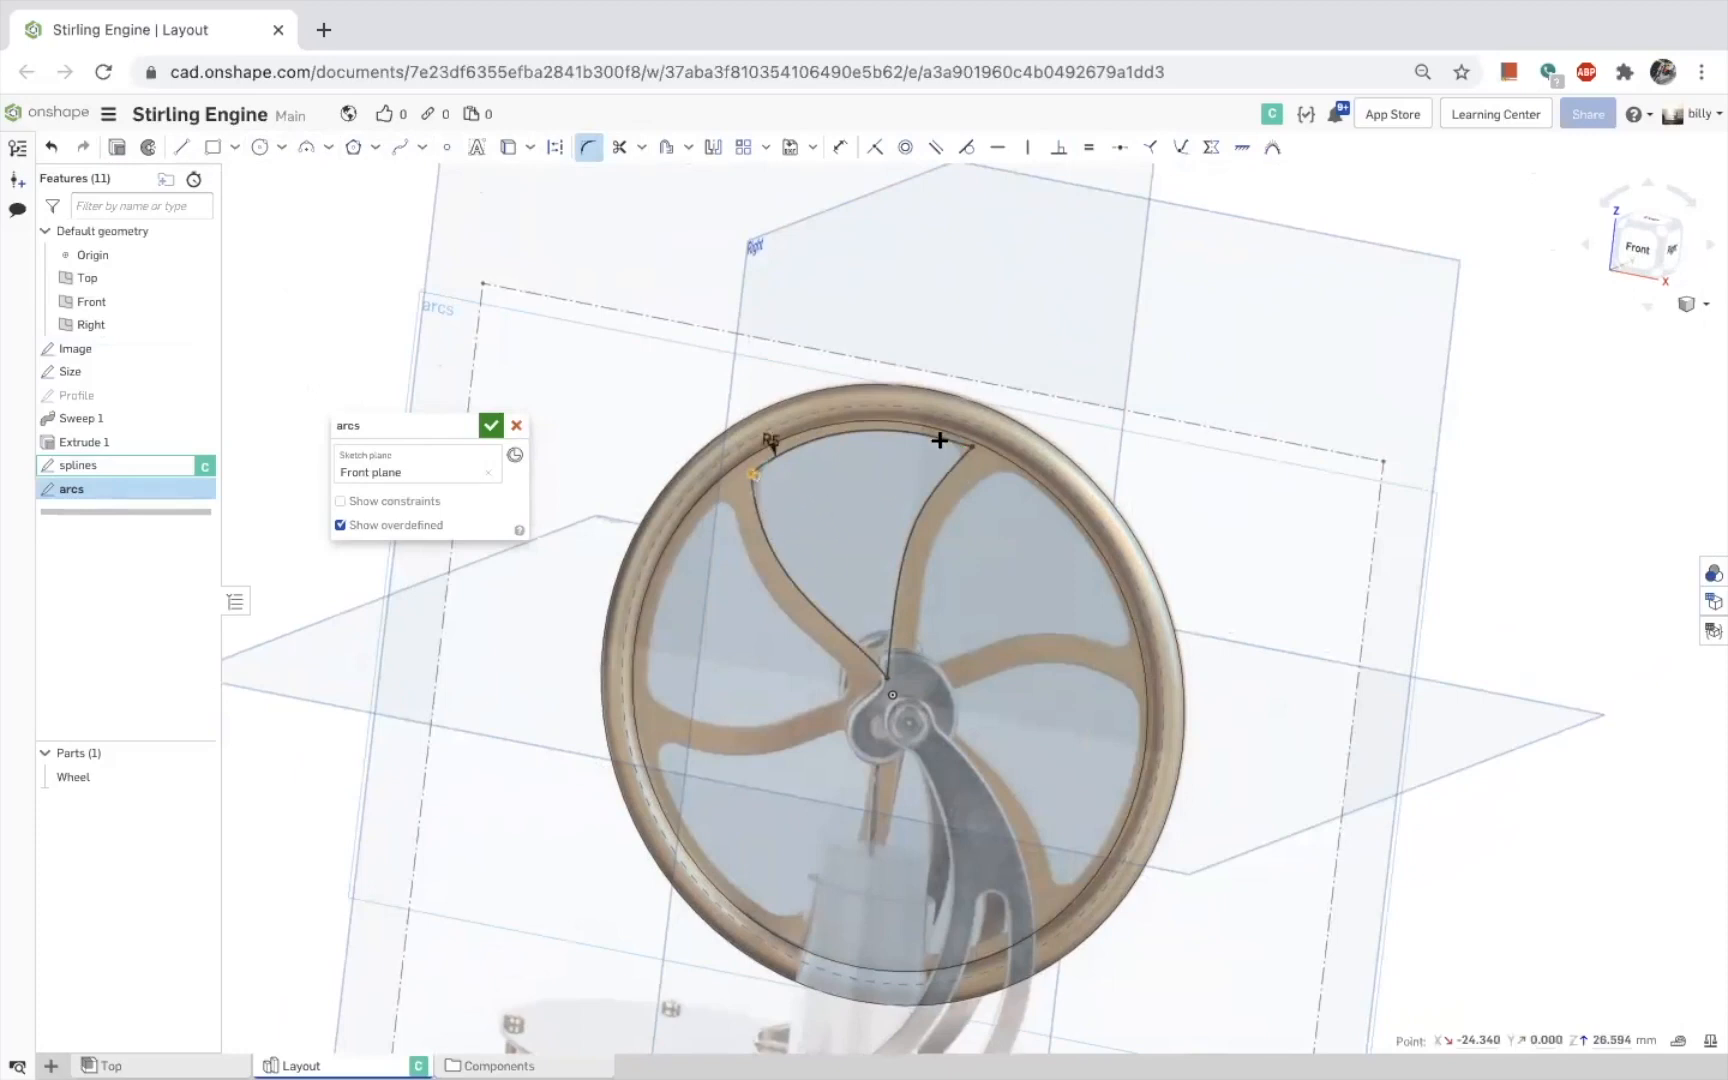
scroll(950, 470, up, 5)
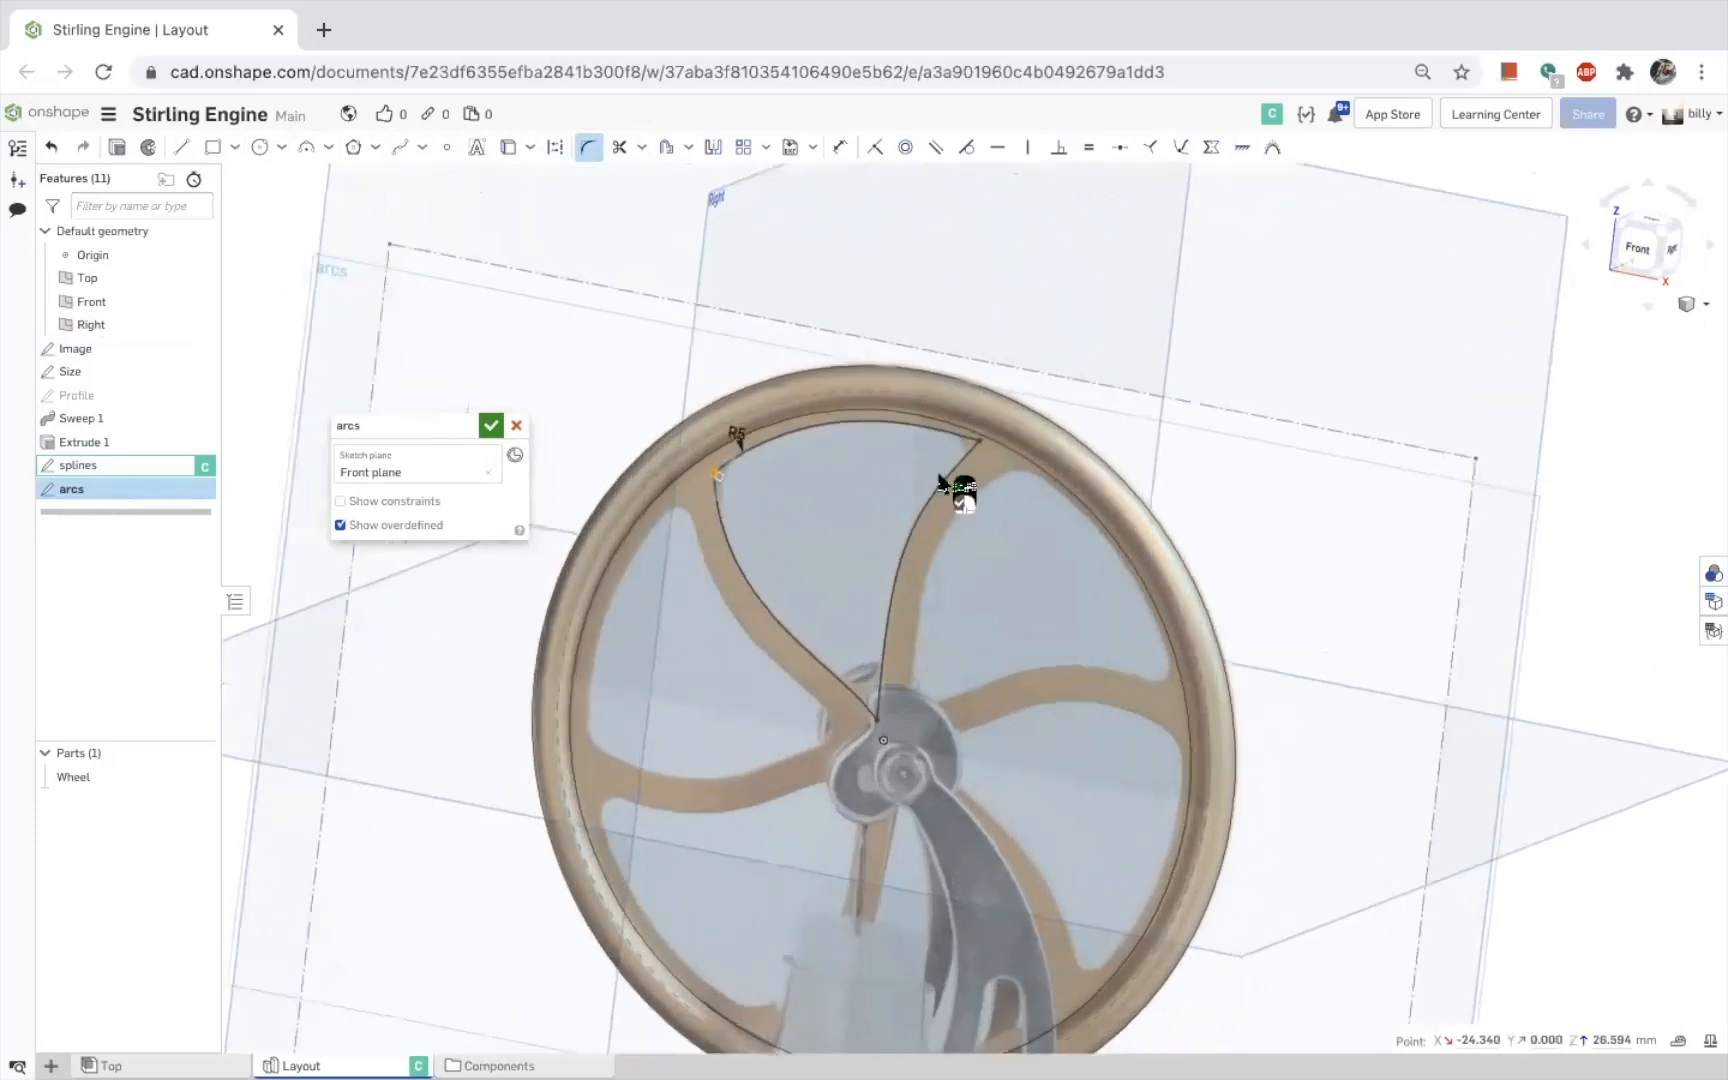
scroll(1020, 405, up, 2)
click(1021, 404)
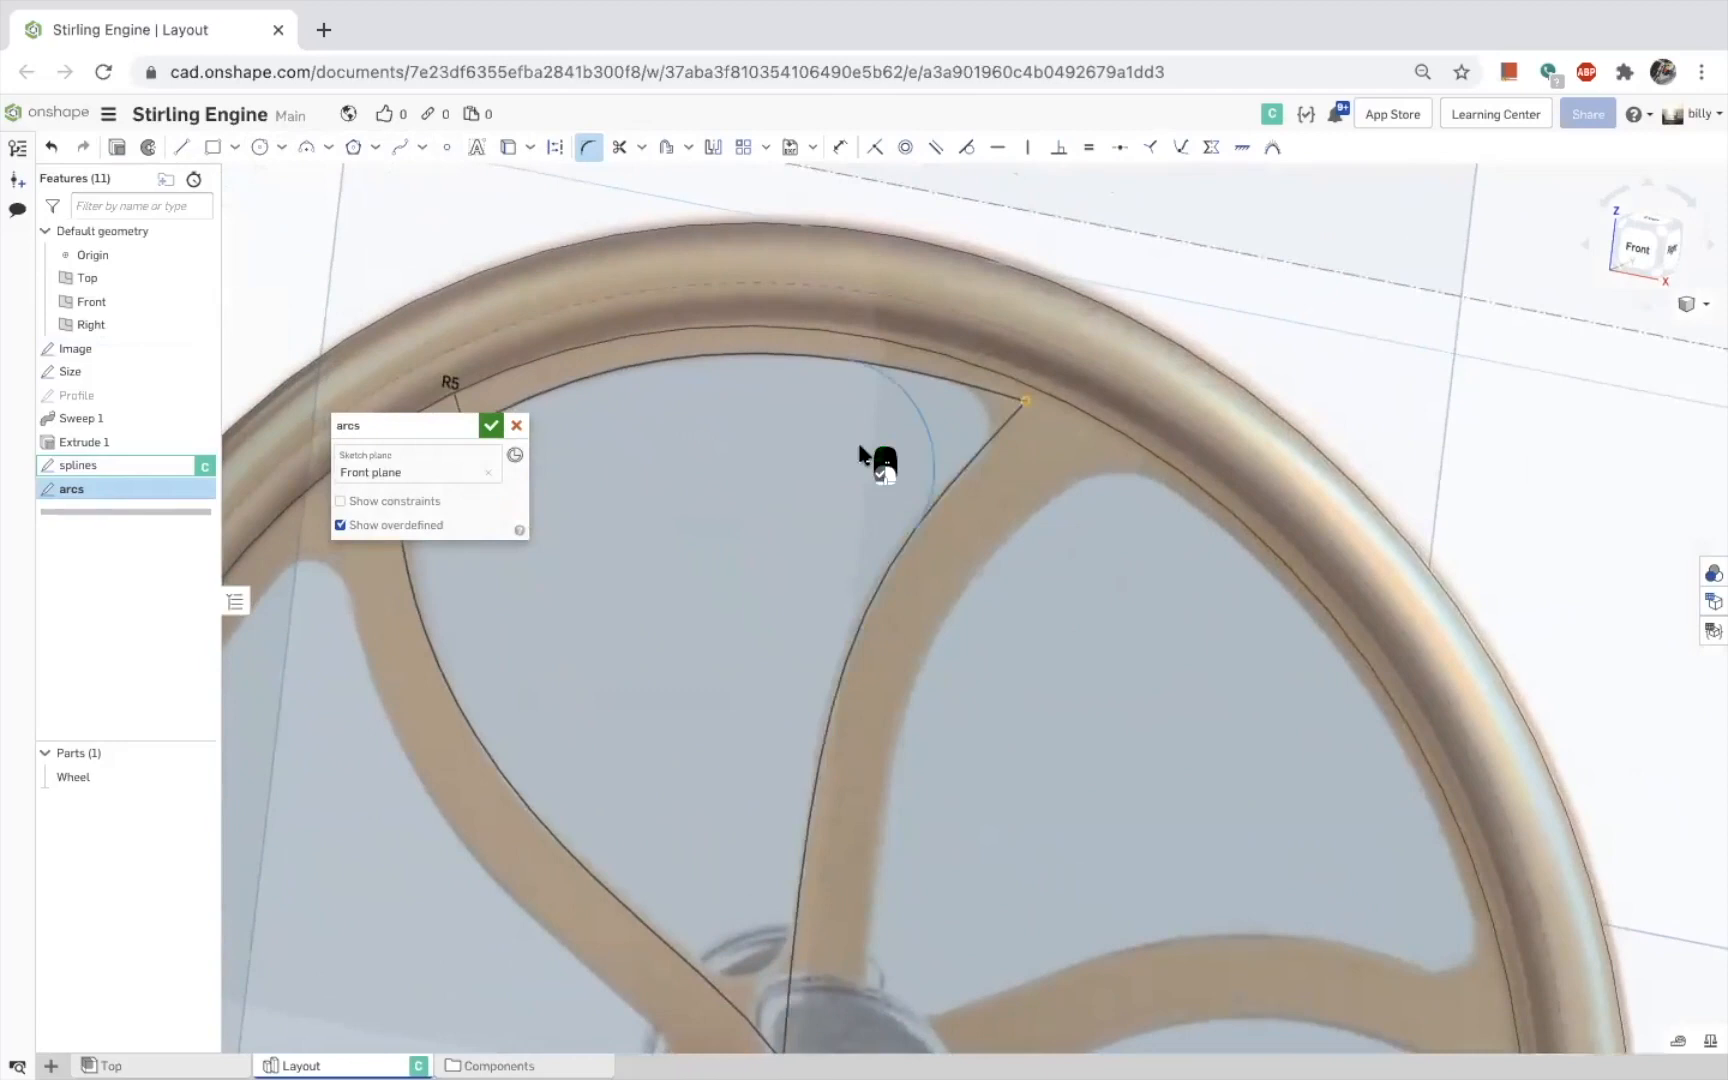
scroll(740, 510, down, 4)
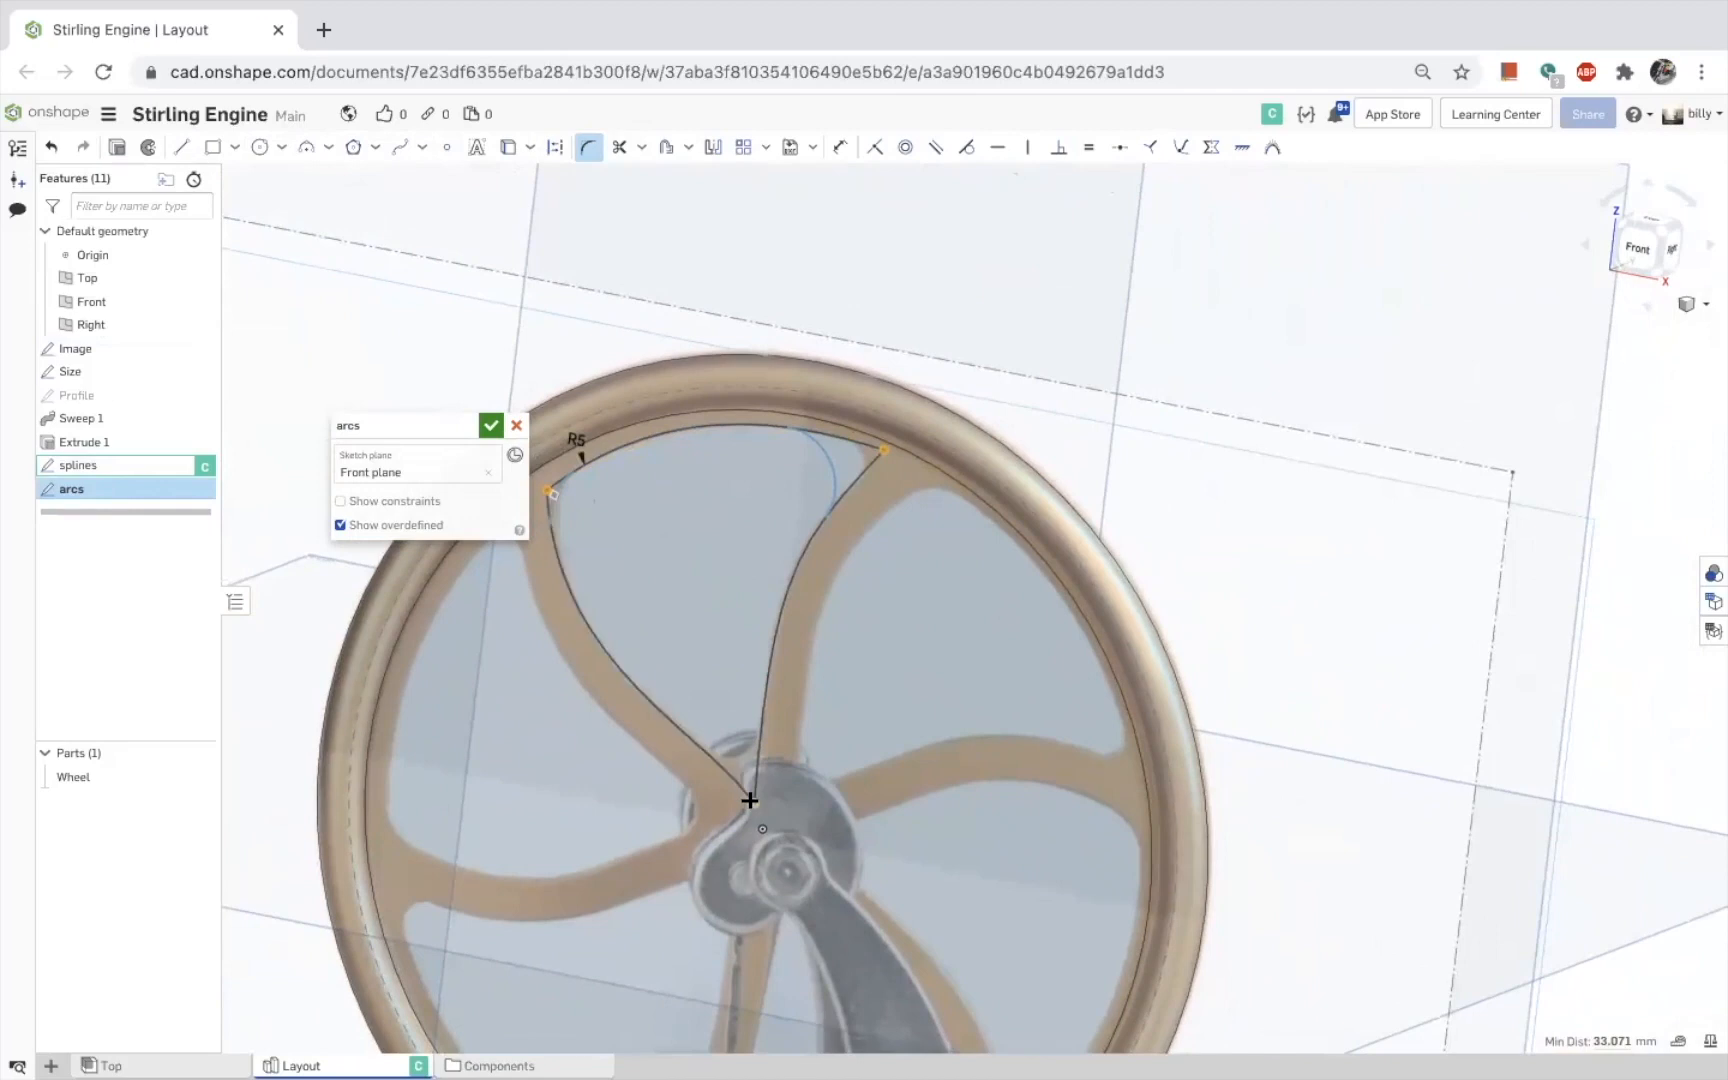
click(750, 800)
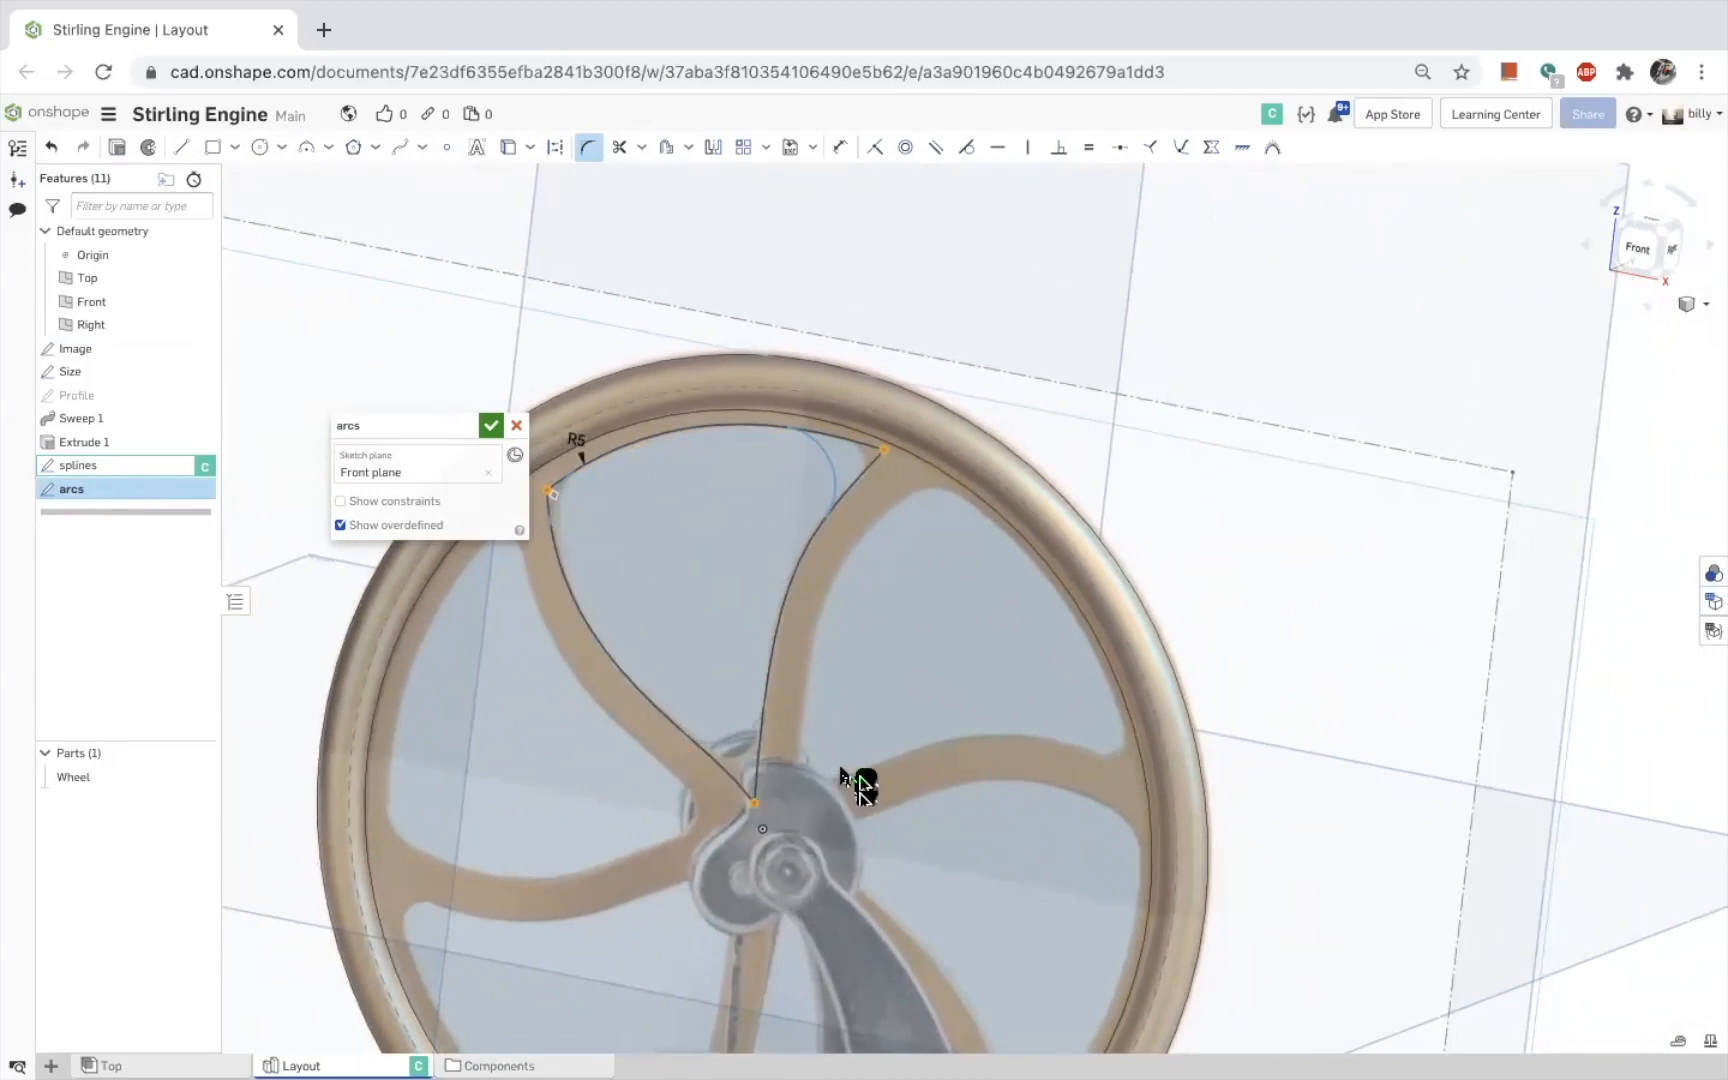
click(868, 724)
key(BackSpace)
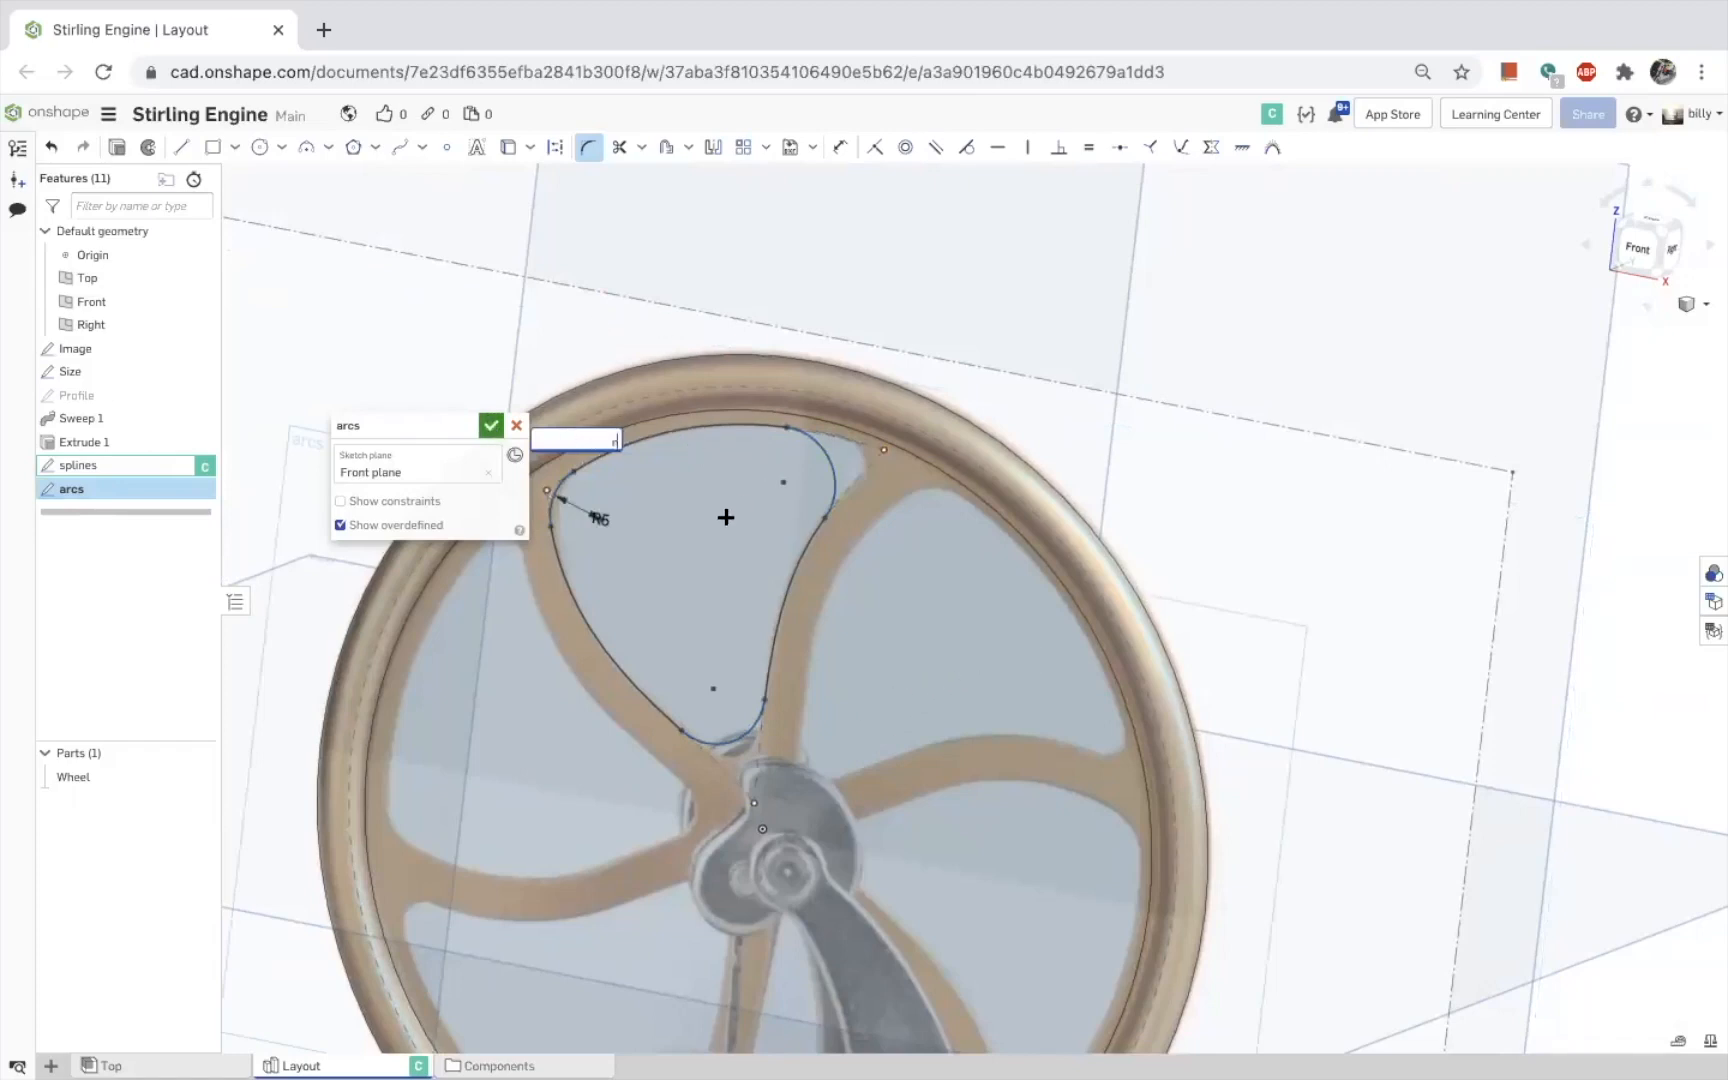
key(super+z)
key(Return)
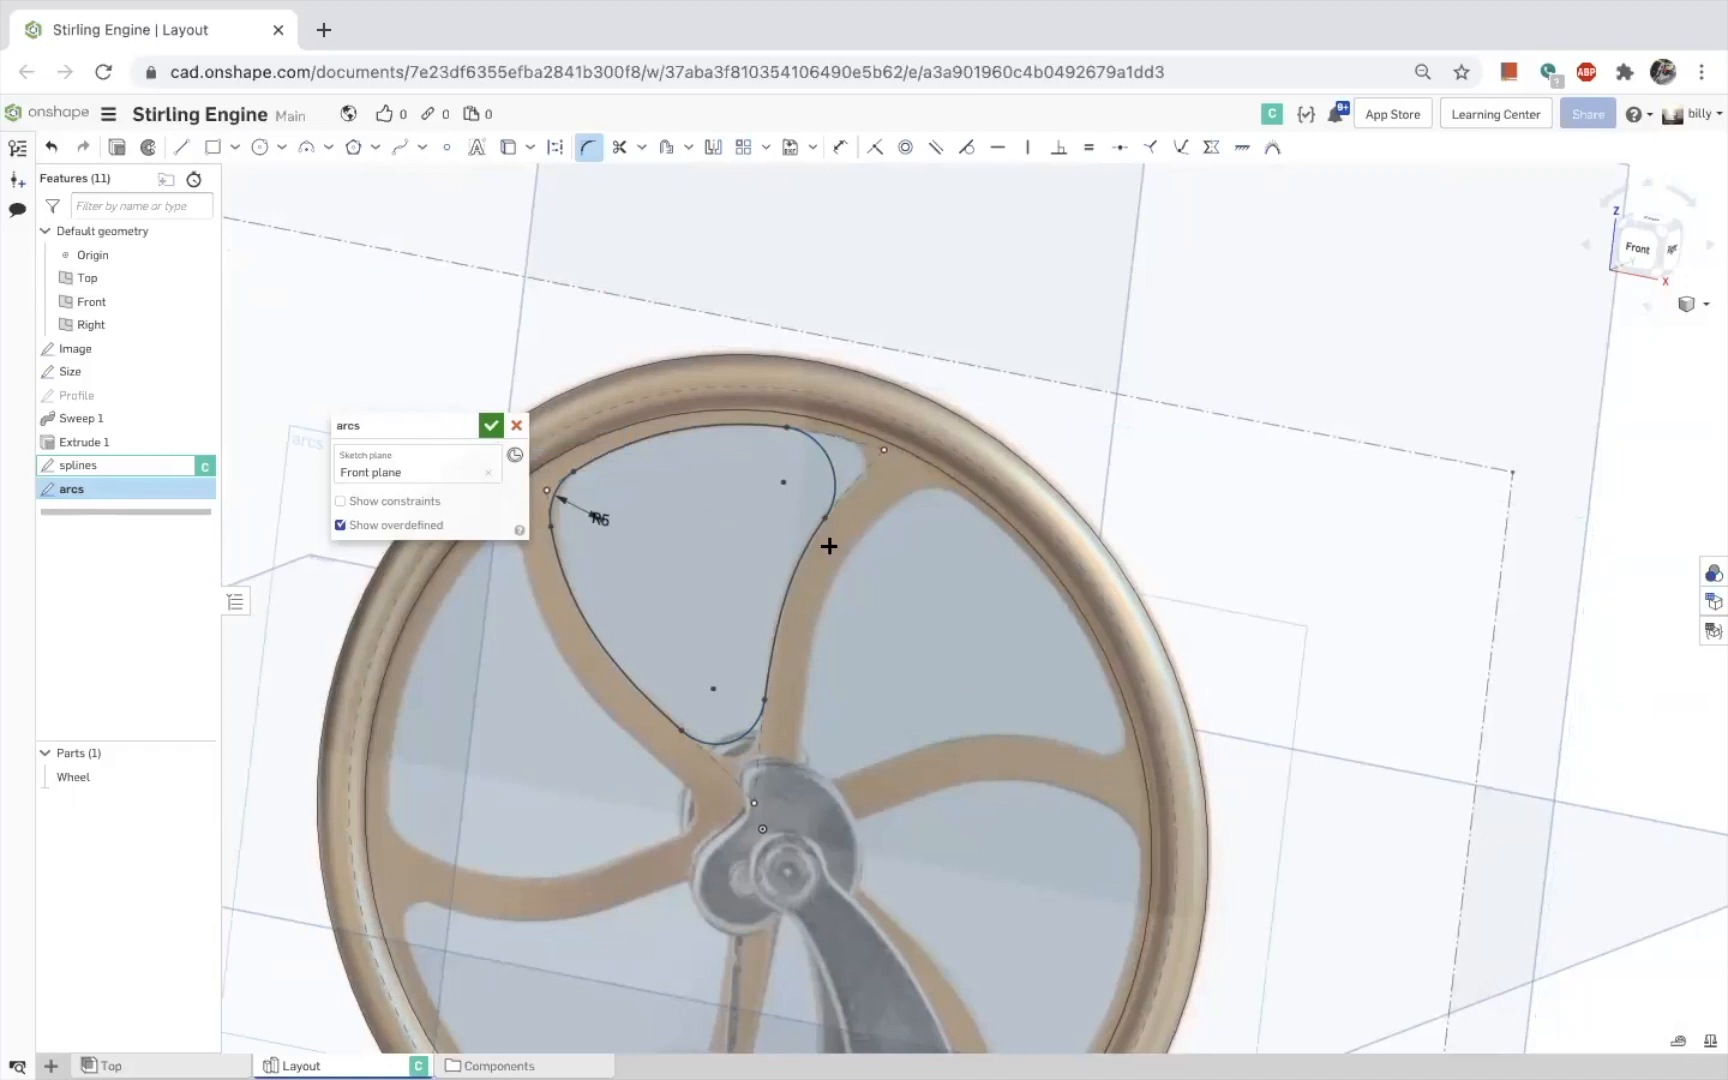
Remove the equal constraints between the fillets and reshape the hub fillet and the right rim fillet to match the reference image
click(1637, 248)
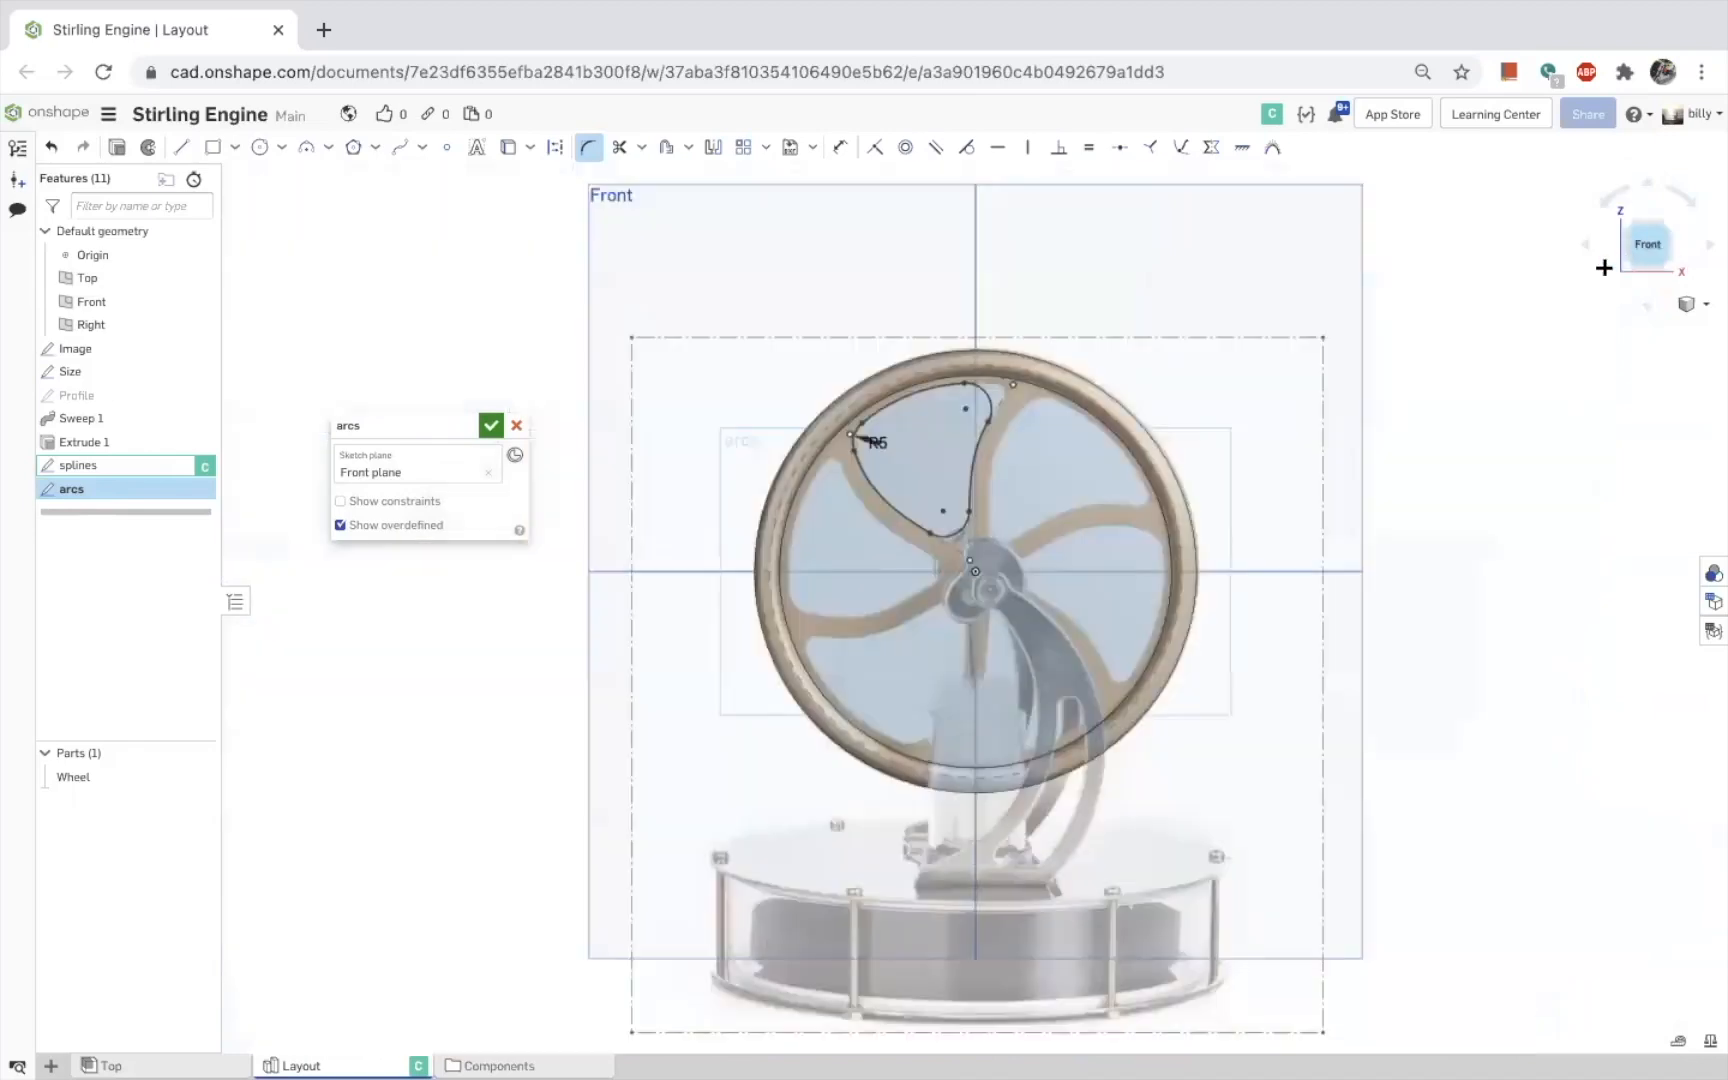
scroll(934, 460, up, 5)
scroll(934, 460, up, 3)
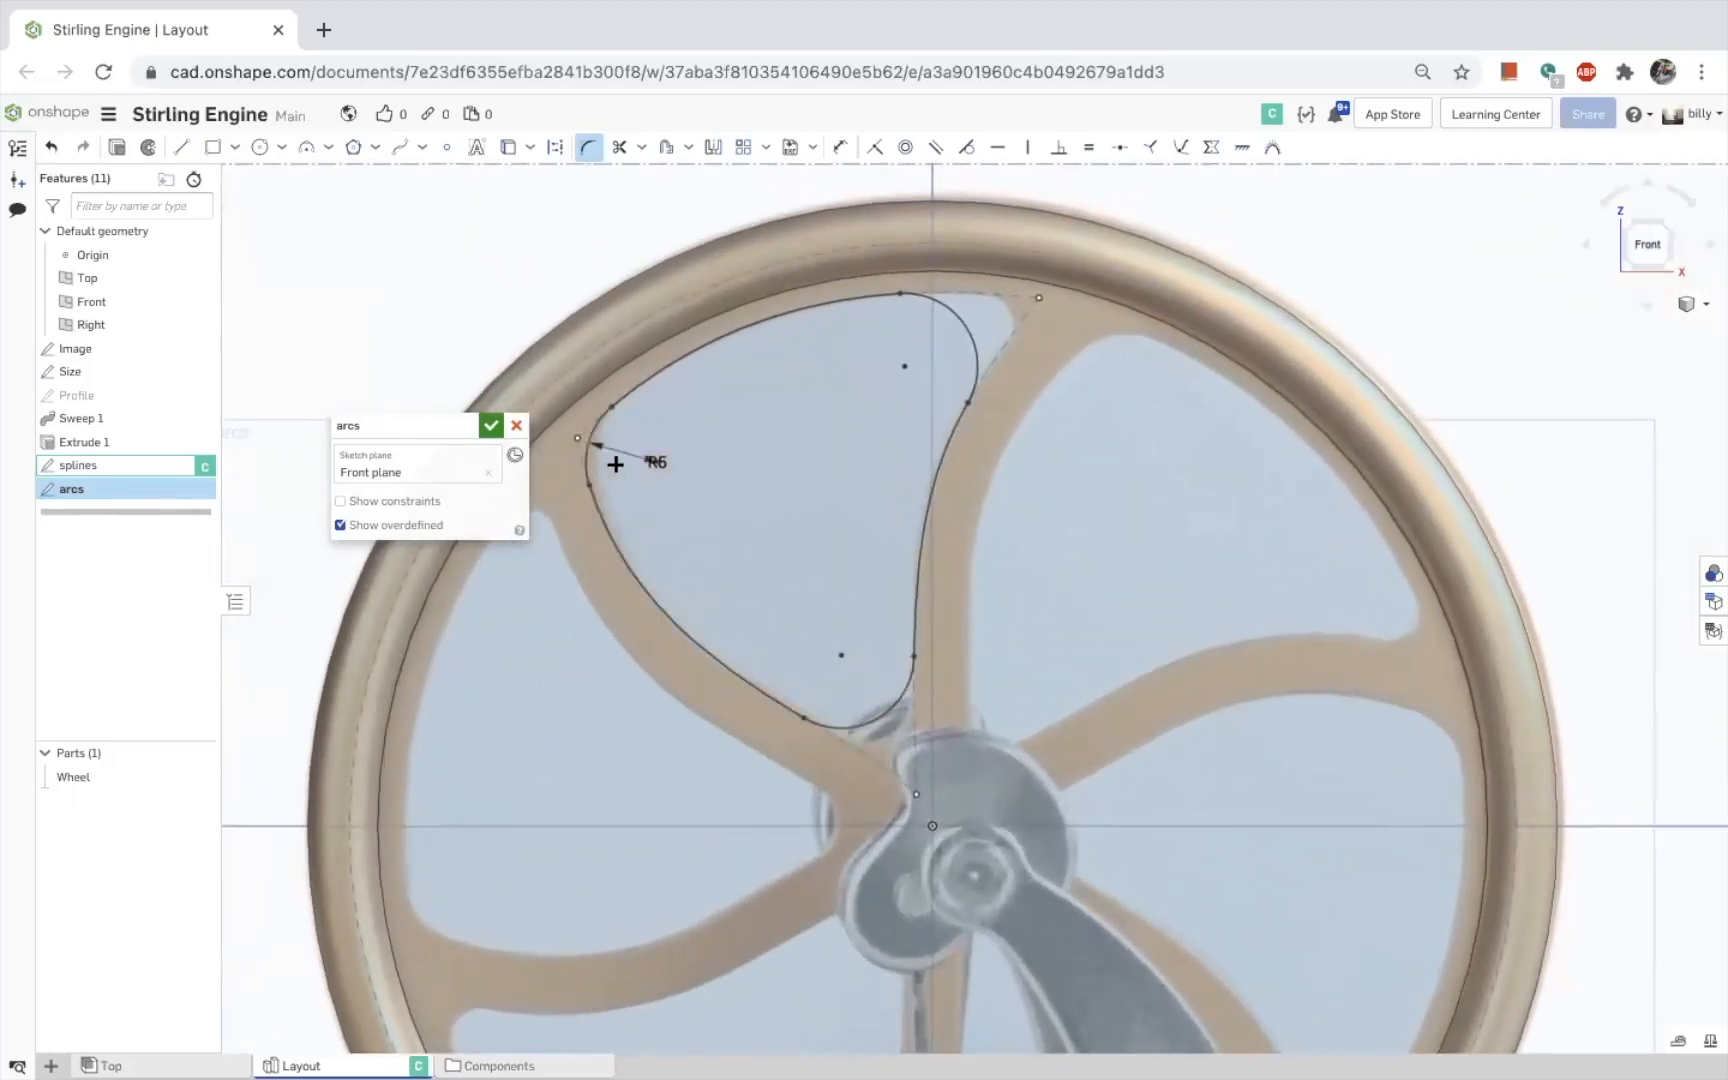
key(Escape)
drag(960, 330, 985, 375)
click(968, 324)
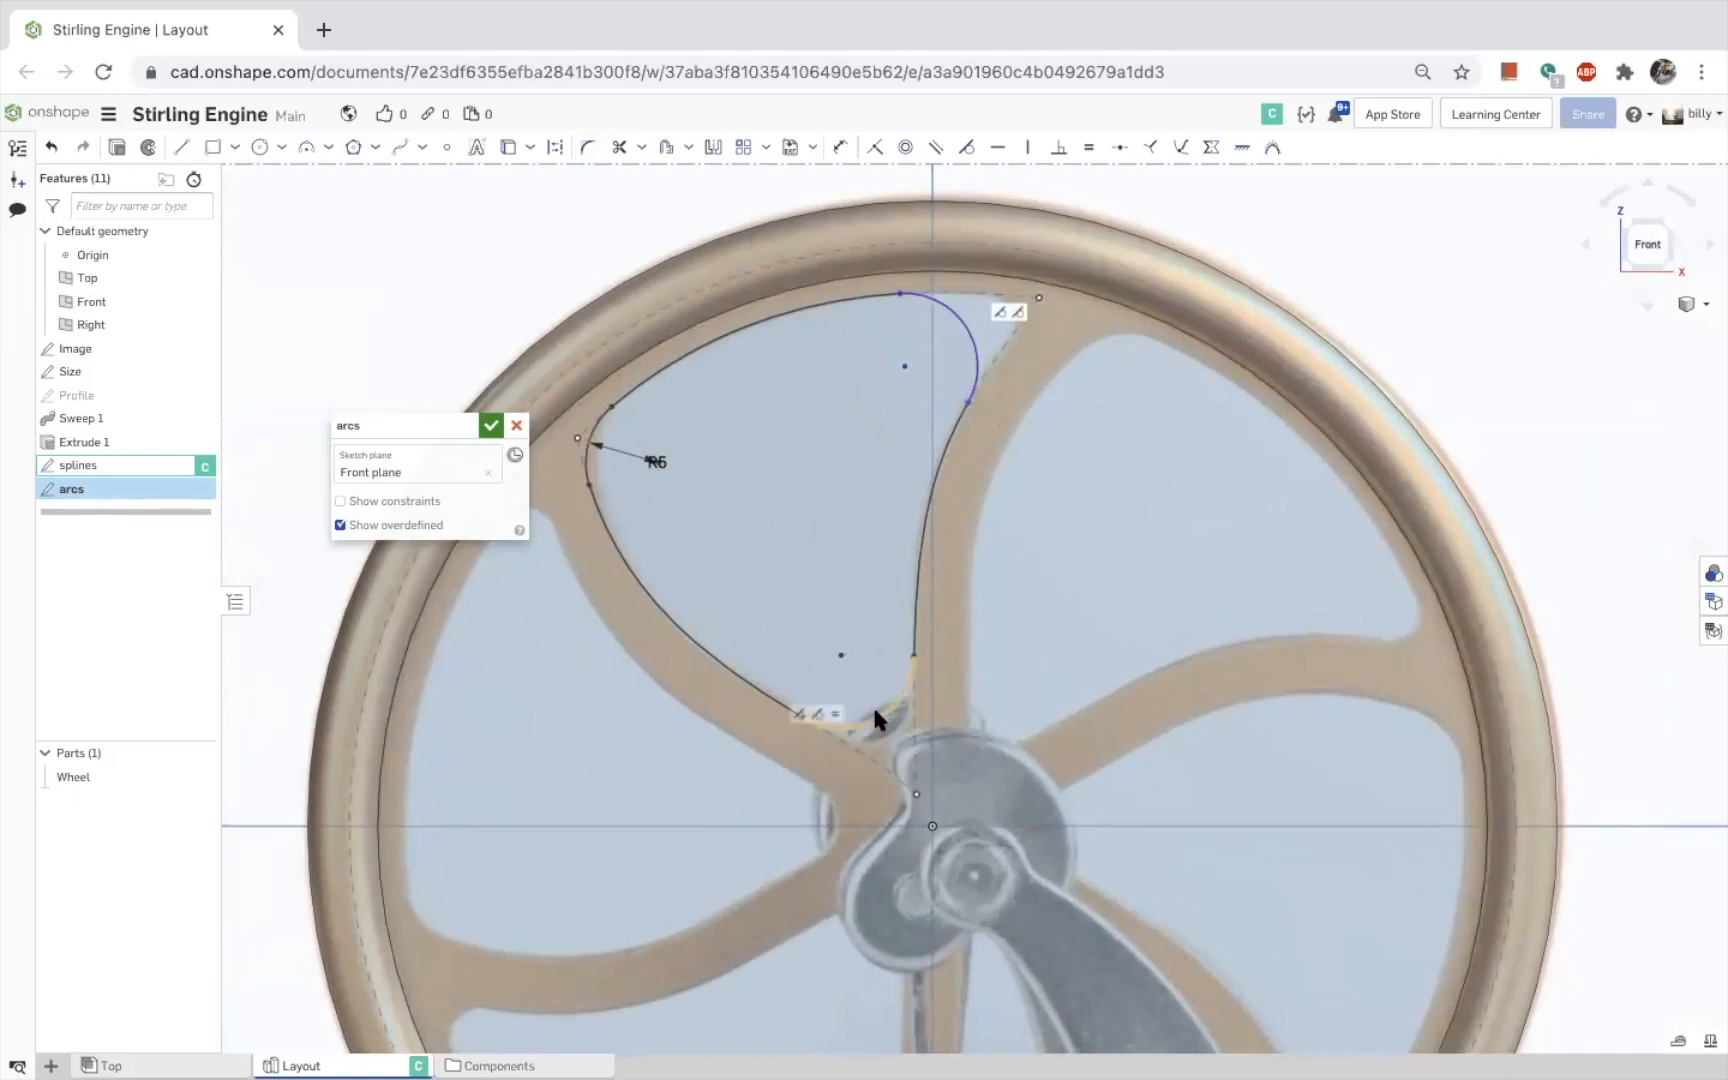
key(Delete)
mouse_move(880, 711)
mouse_down()
mouse_move(828, 579)
mouse_move(879, 732)
mouse_up()
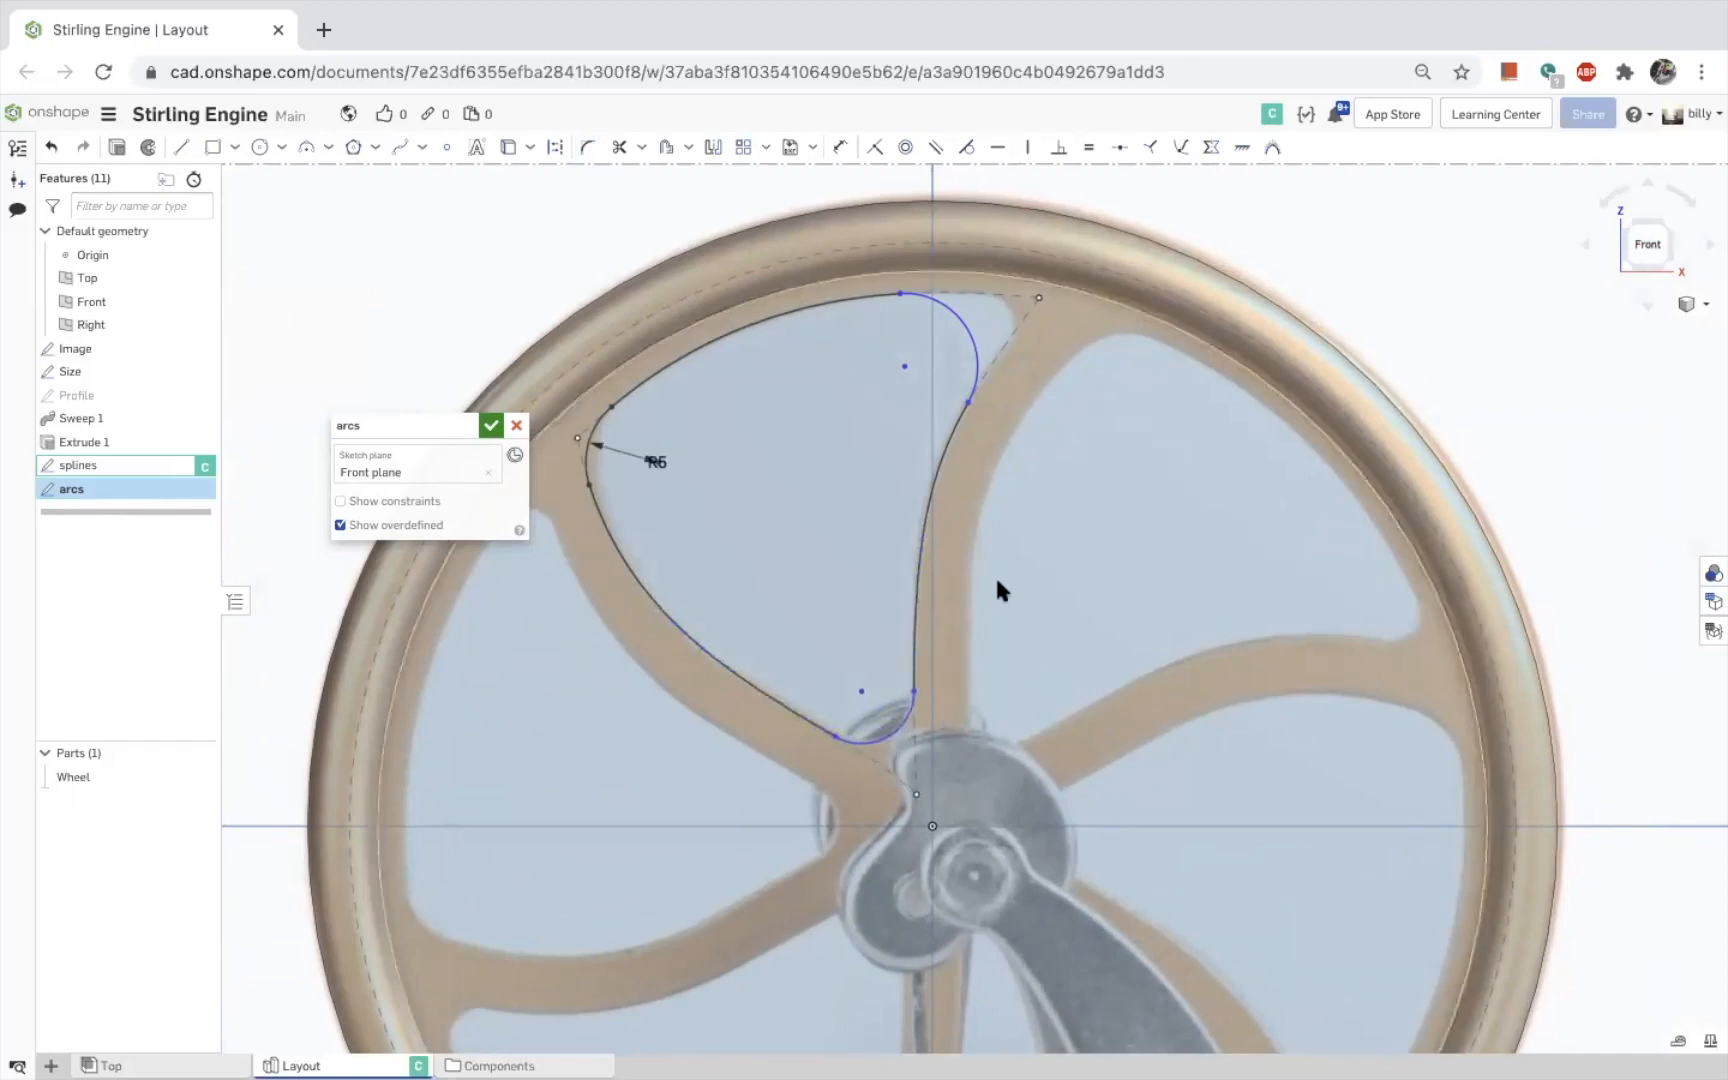
drag(965, 325, 1010, 320)
Delete the radius dimension on the left rim fillet, enlarge that fillet to match the image, and finish the arcs sketch
click(658, 463)
key(Delete)
drag(591, 433, 596, 433)
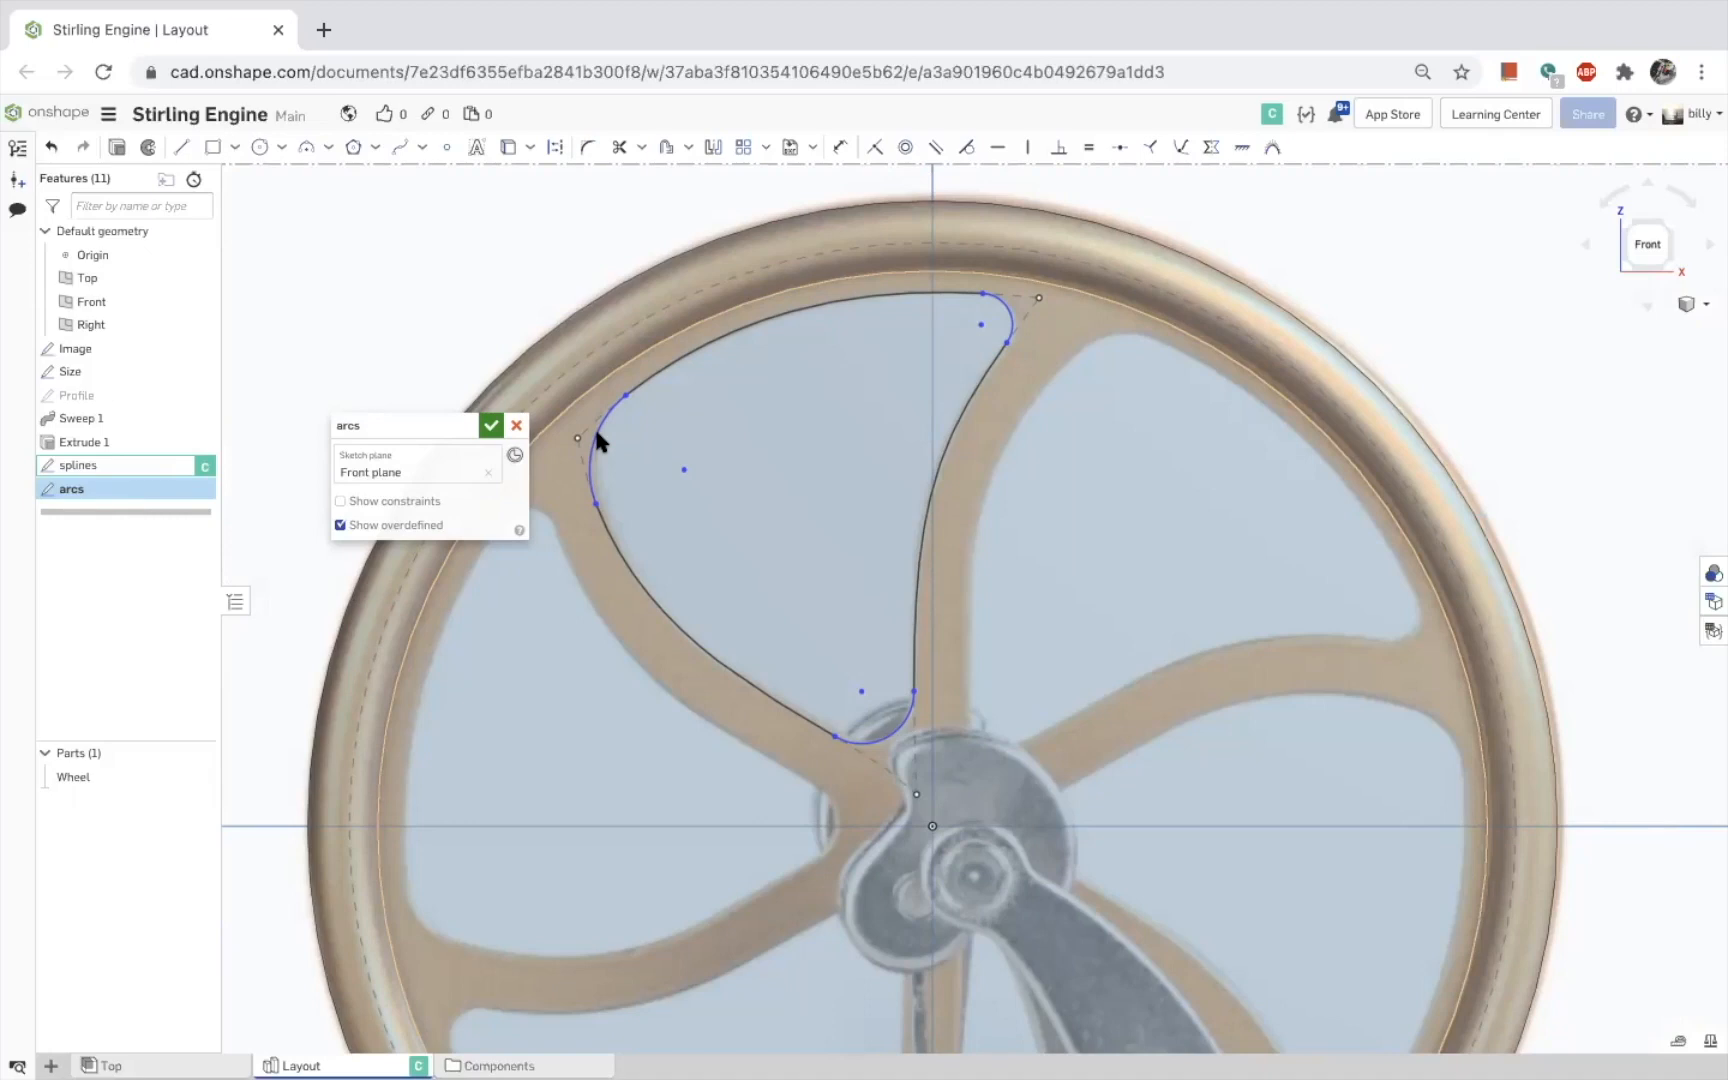
click(490, 427)
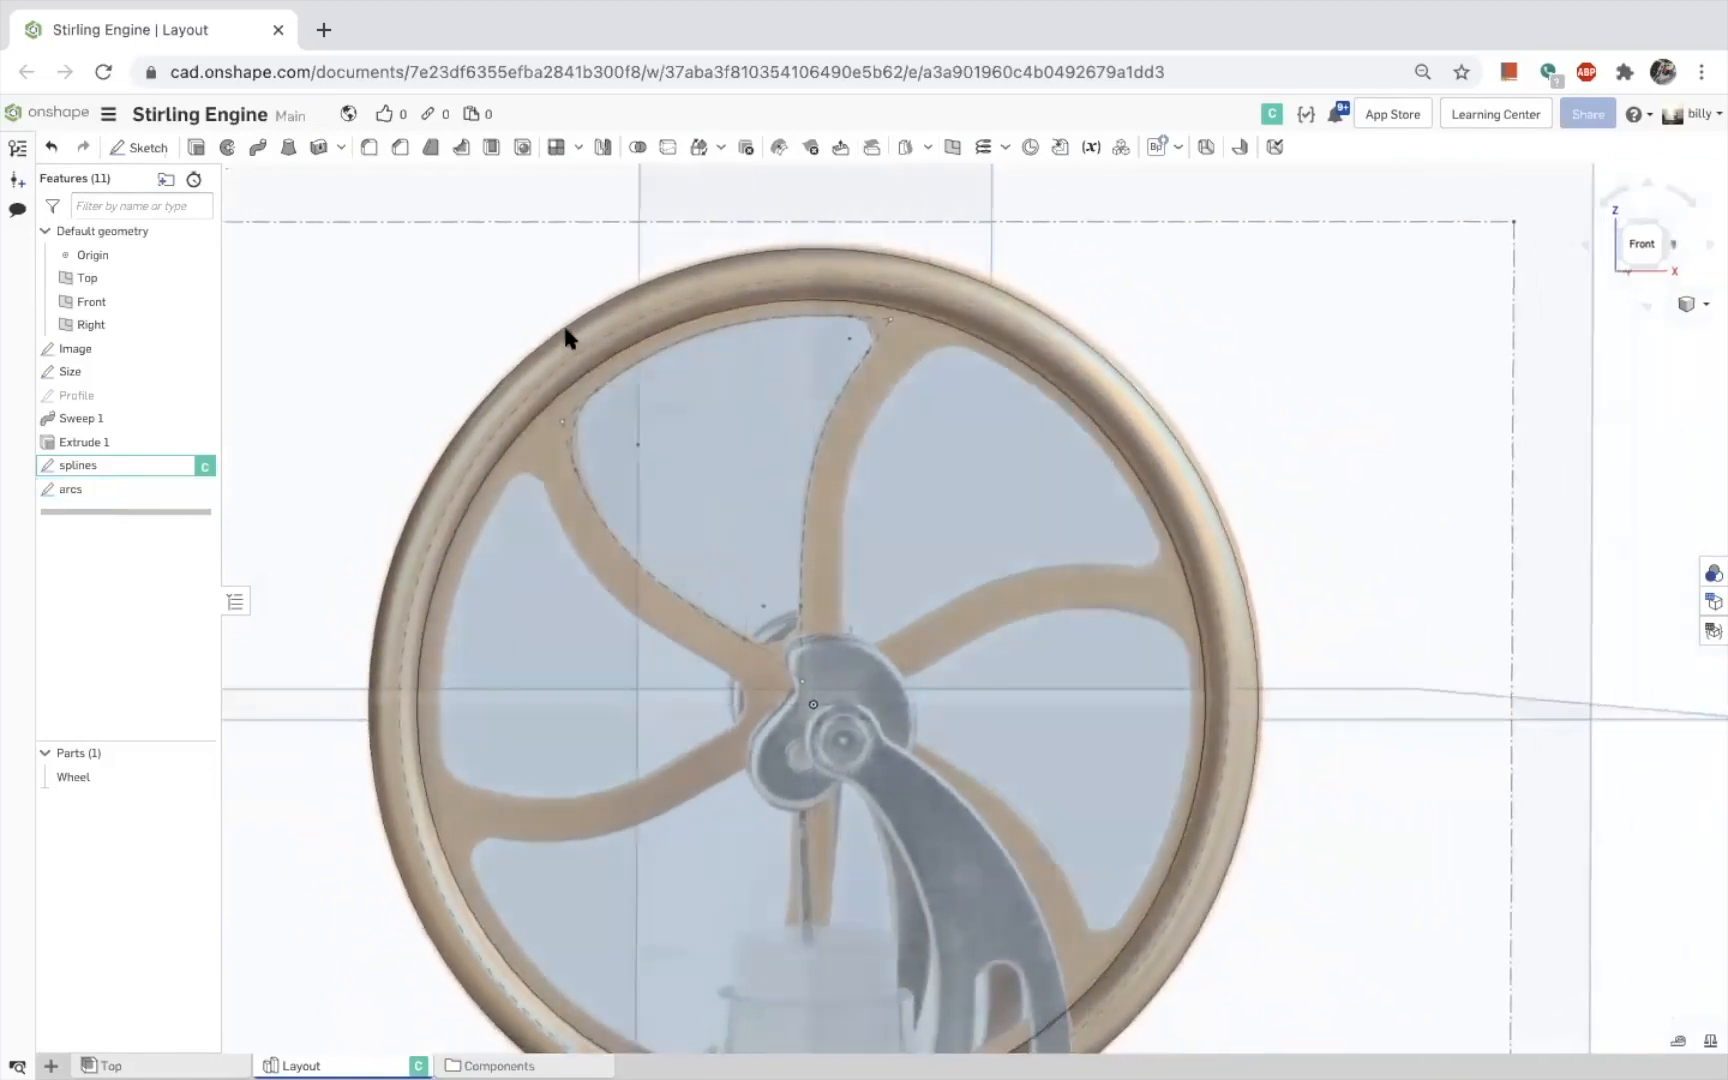
Hide the default planes and start a solid Extrude set to Remove
scroll(790, 506, down, 5)
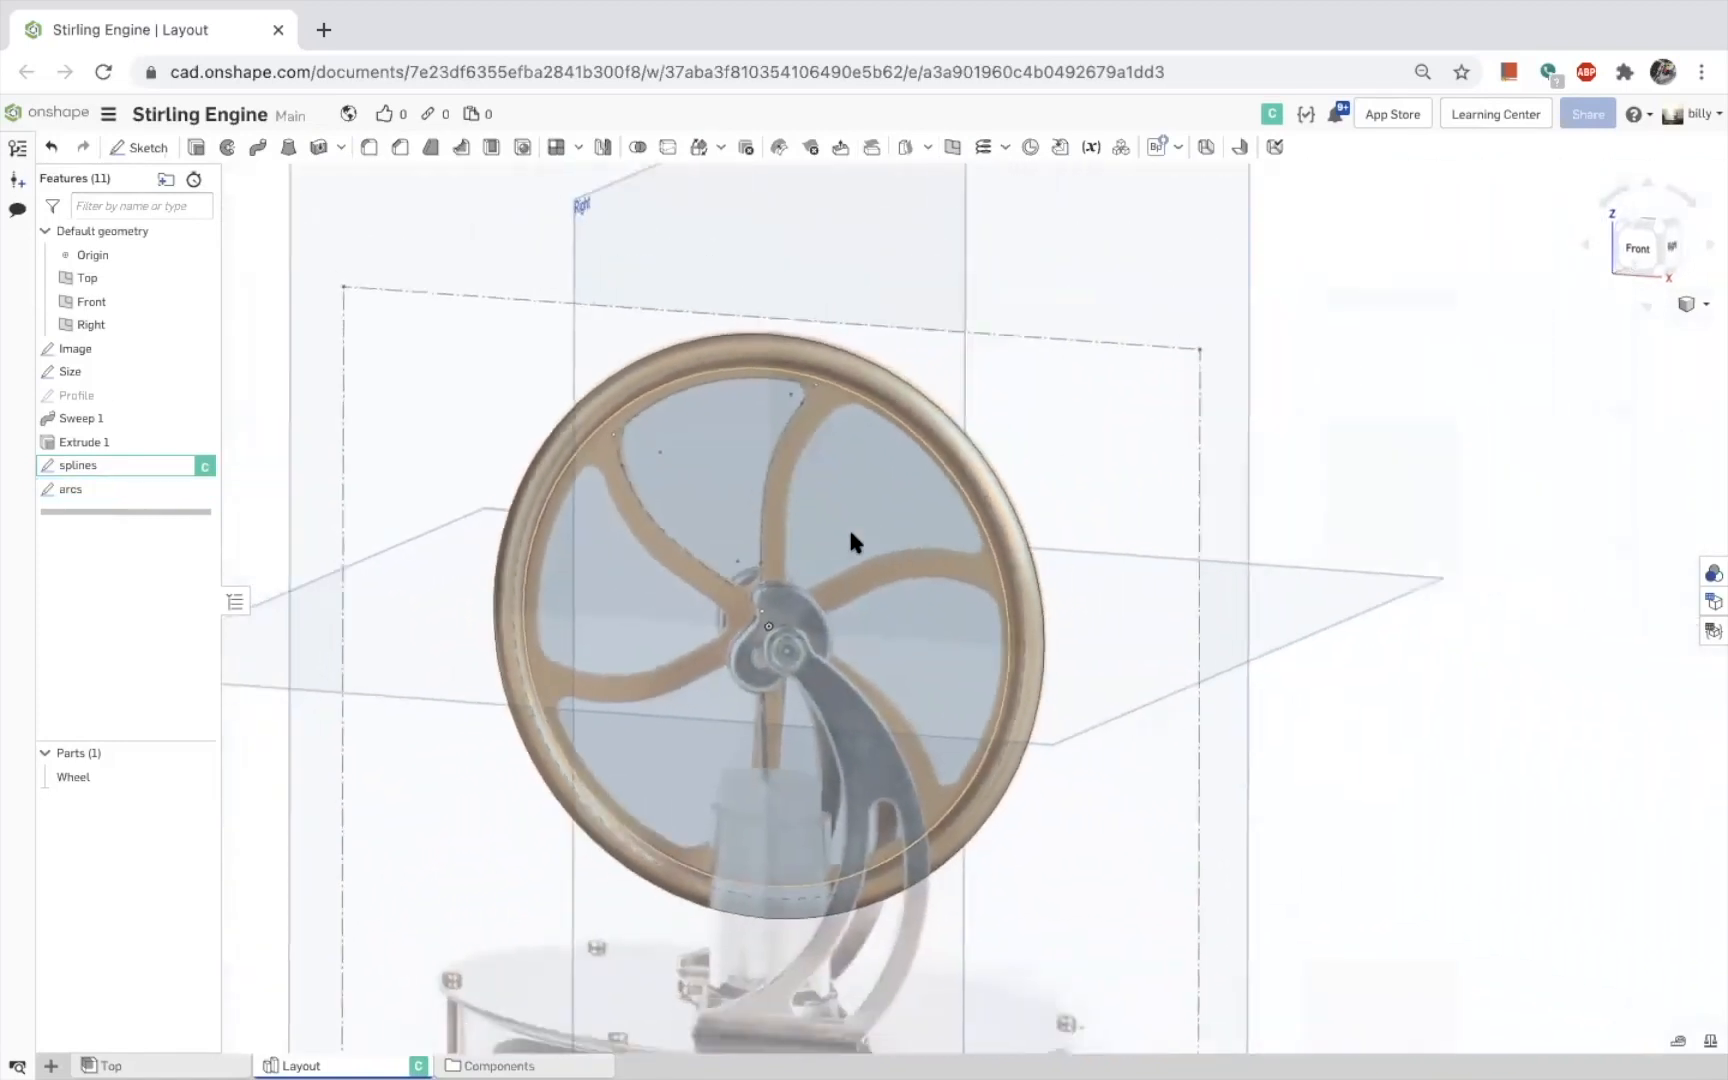
key(p)
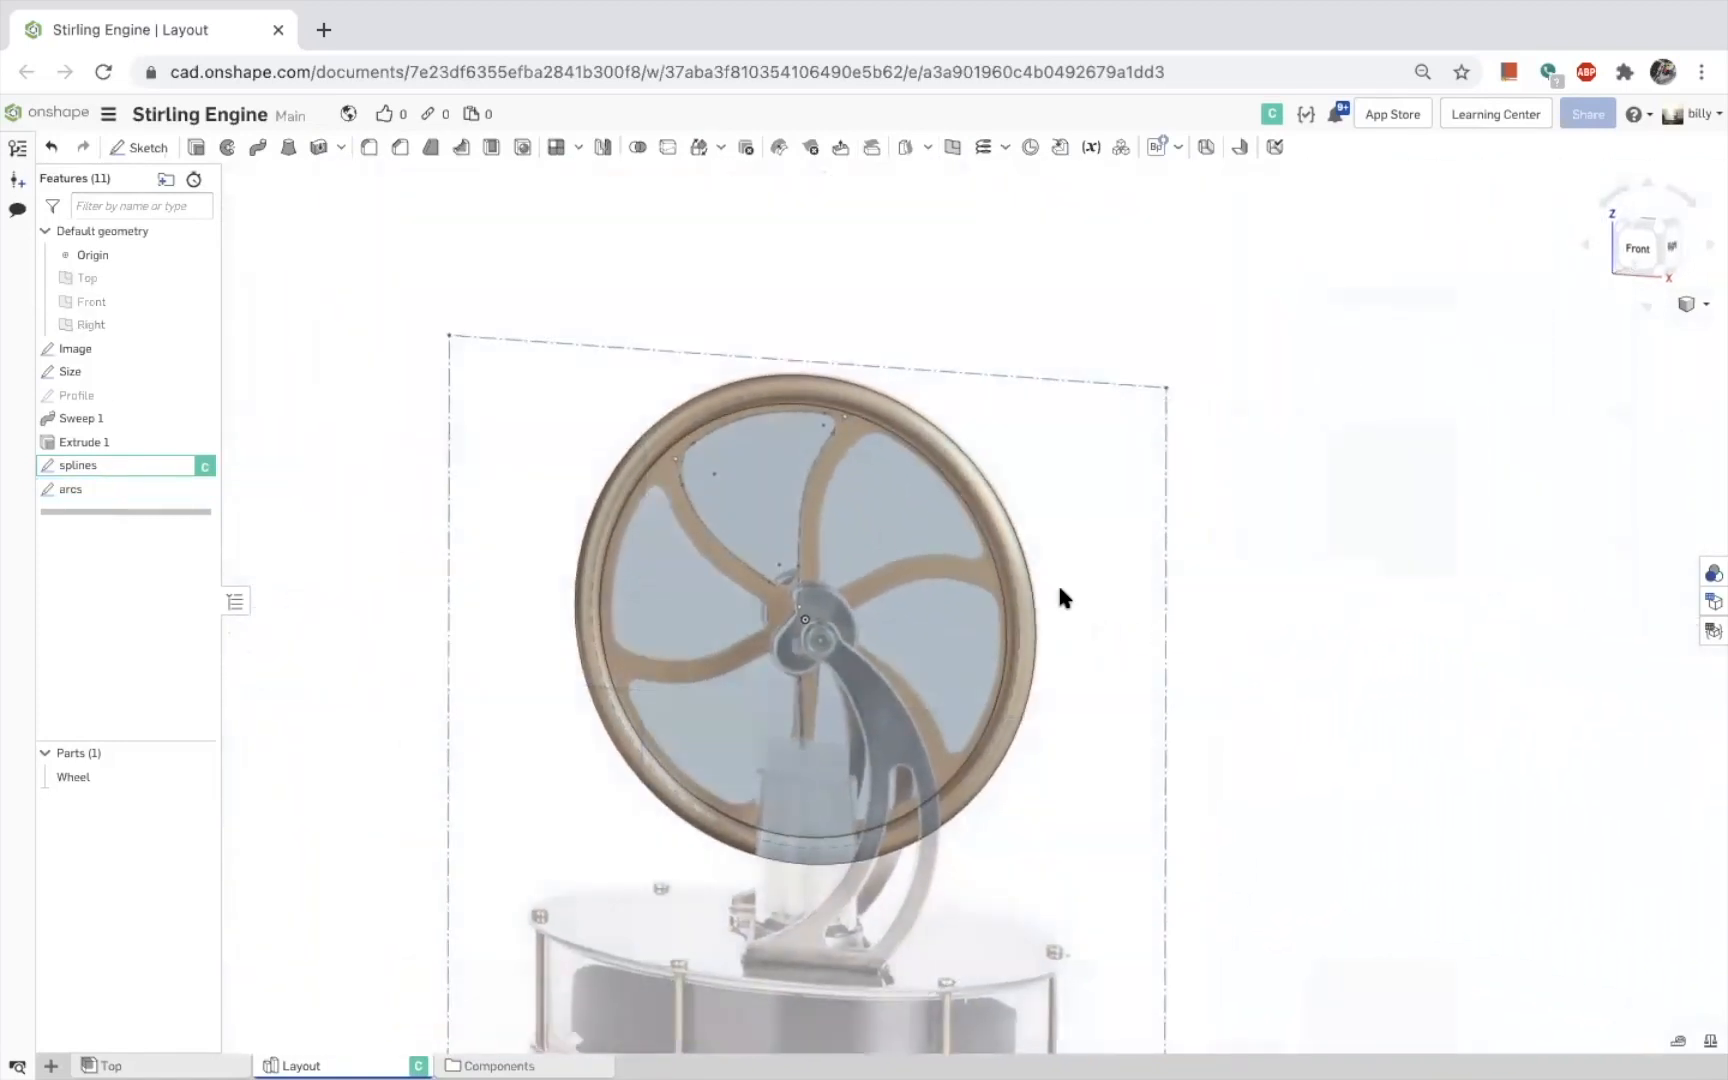
scroll(805, 465, up, 4)
scroll(809, 455, up, 1)
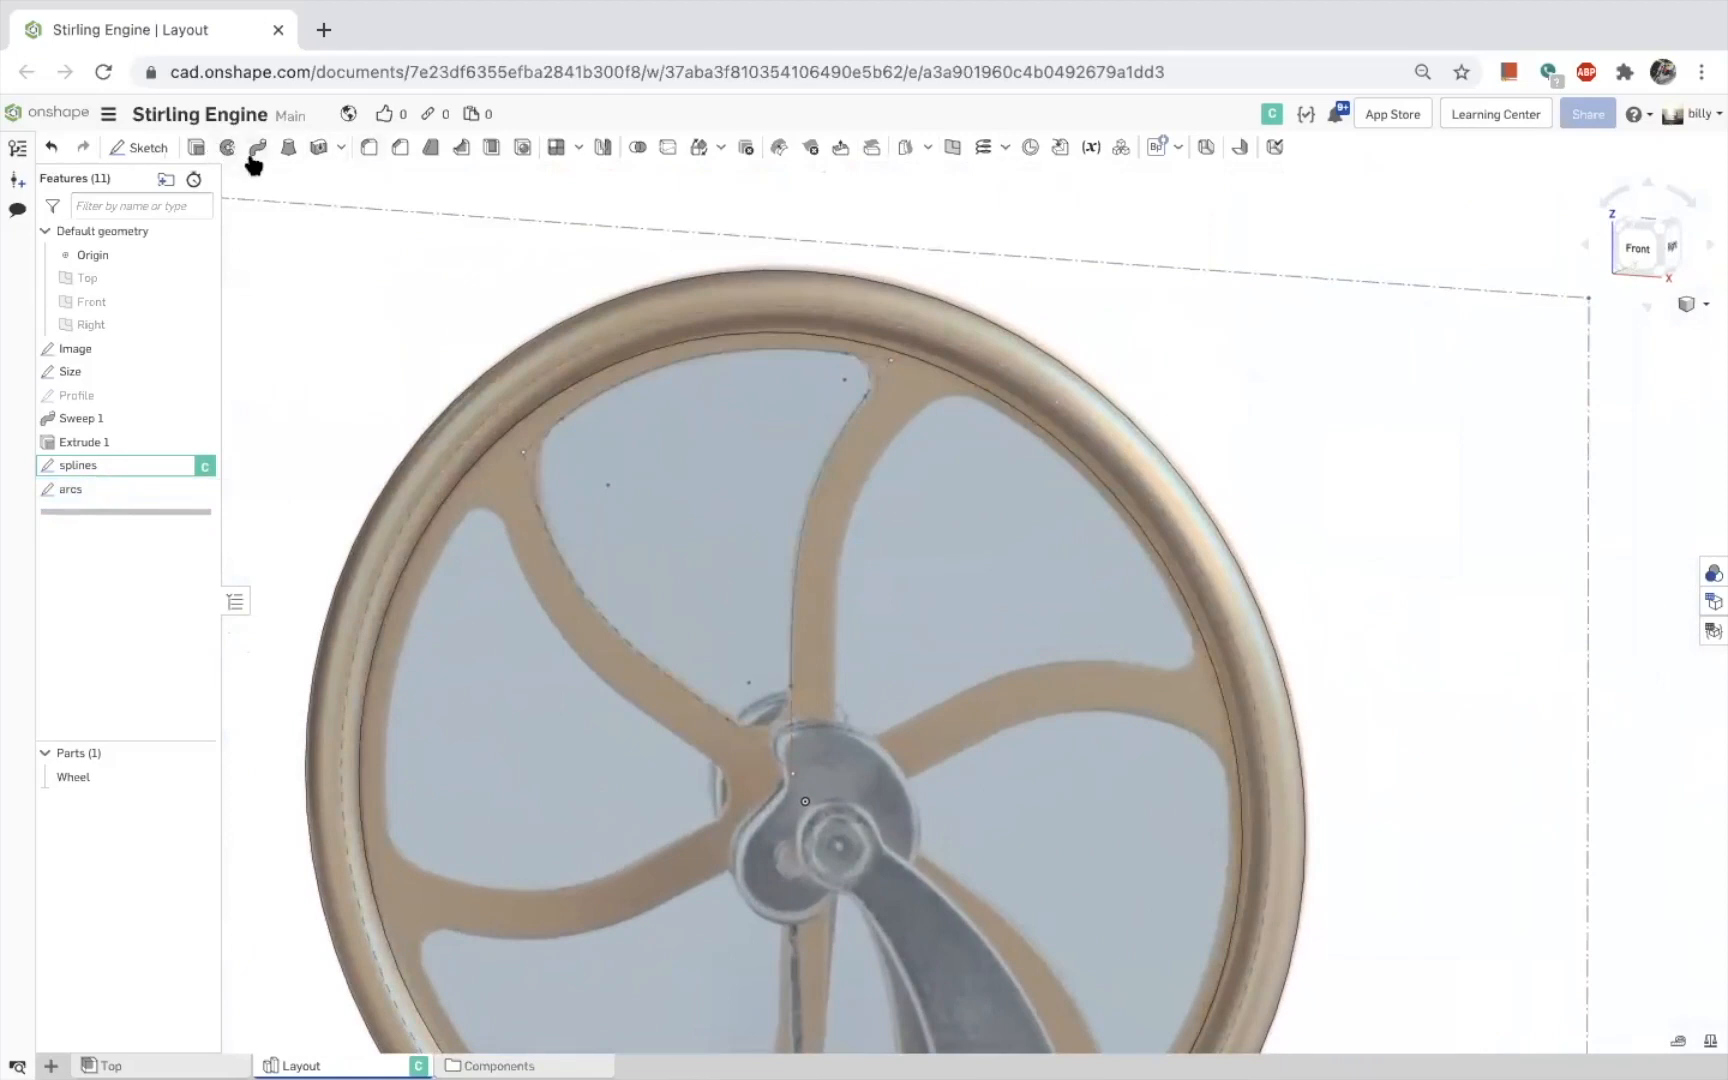
click(196, 149)
click(441, 476)
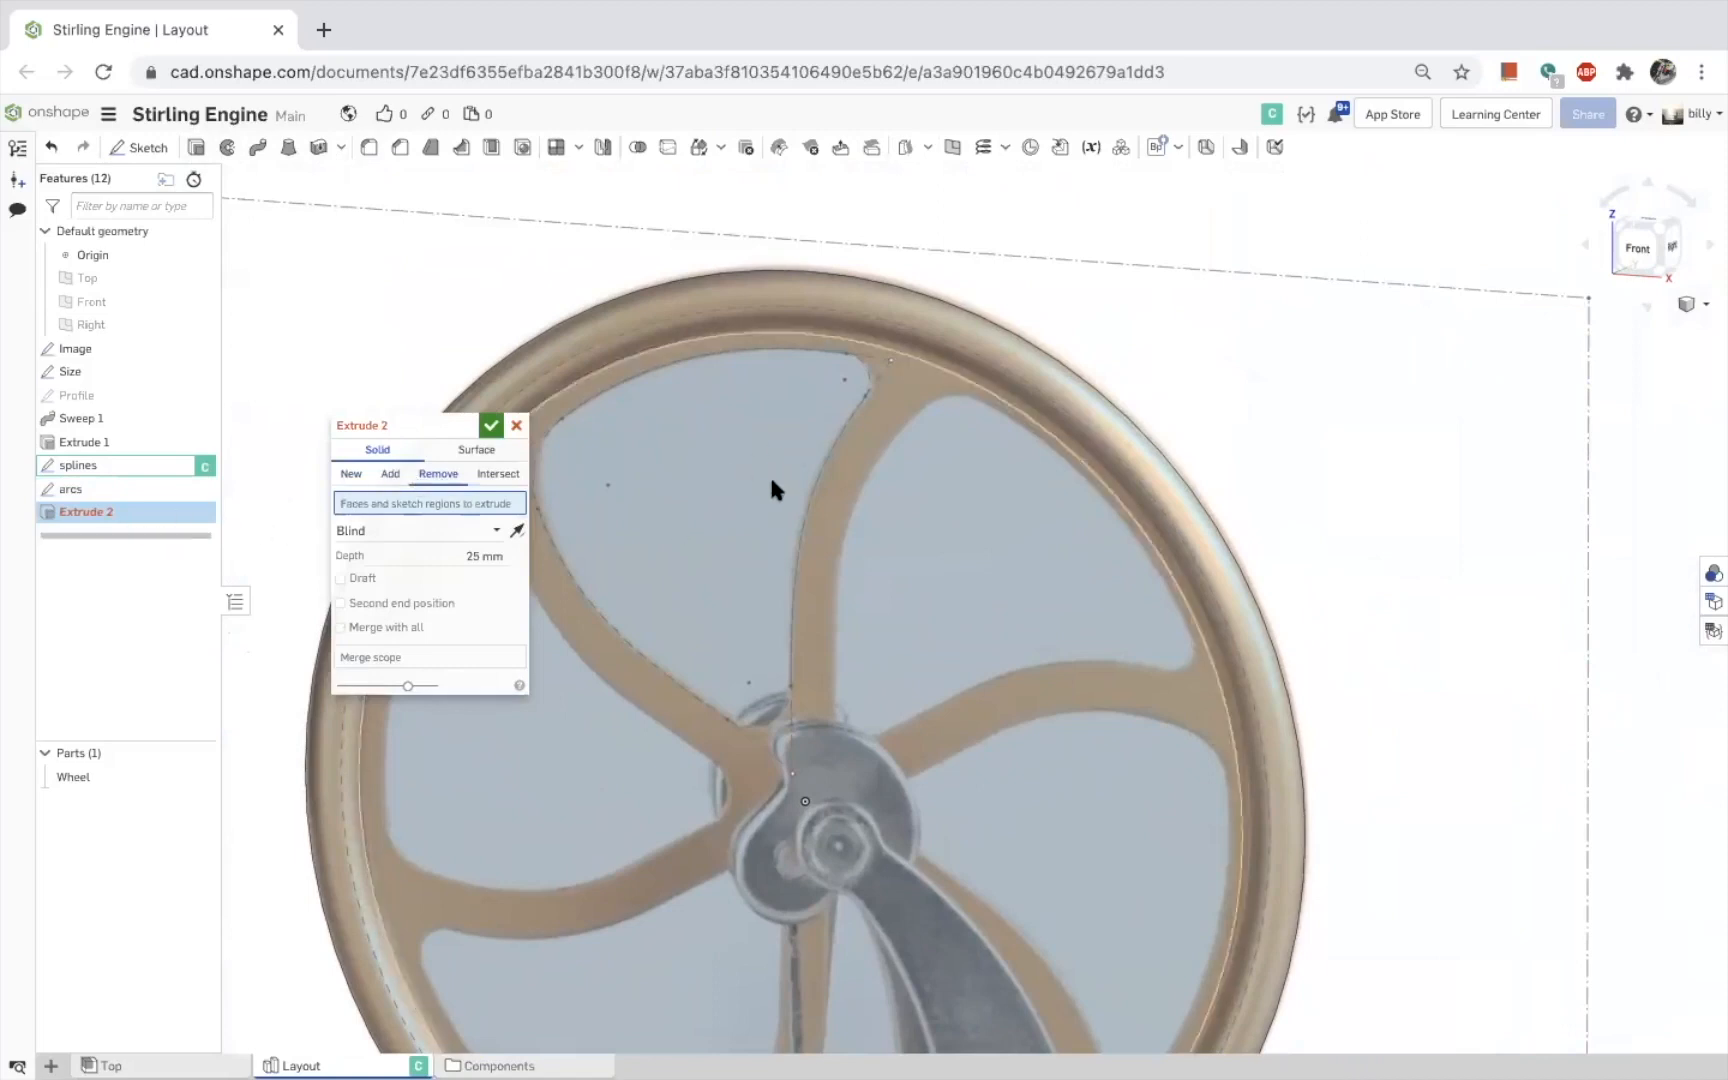
Hide the splines sketch and the Wheel part, and choose the filleted spoke opening of the arcs sketch as the extrude region
right_drag(781, 484, 740, 507)
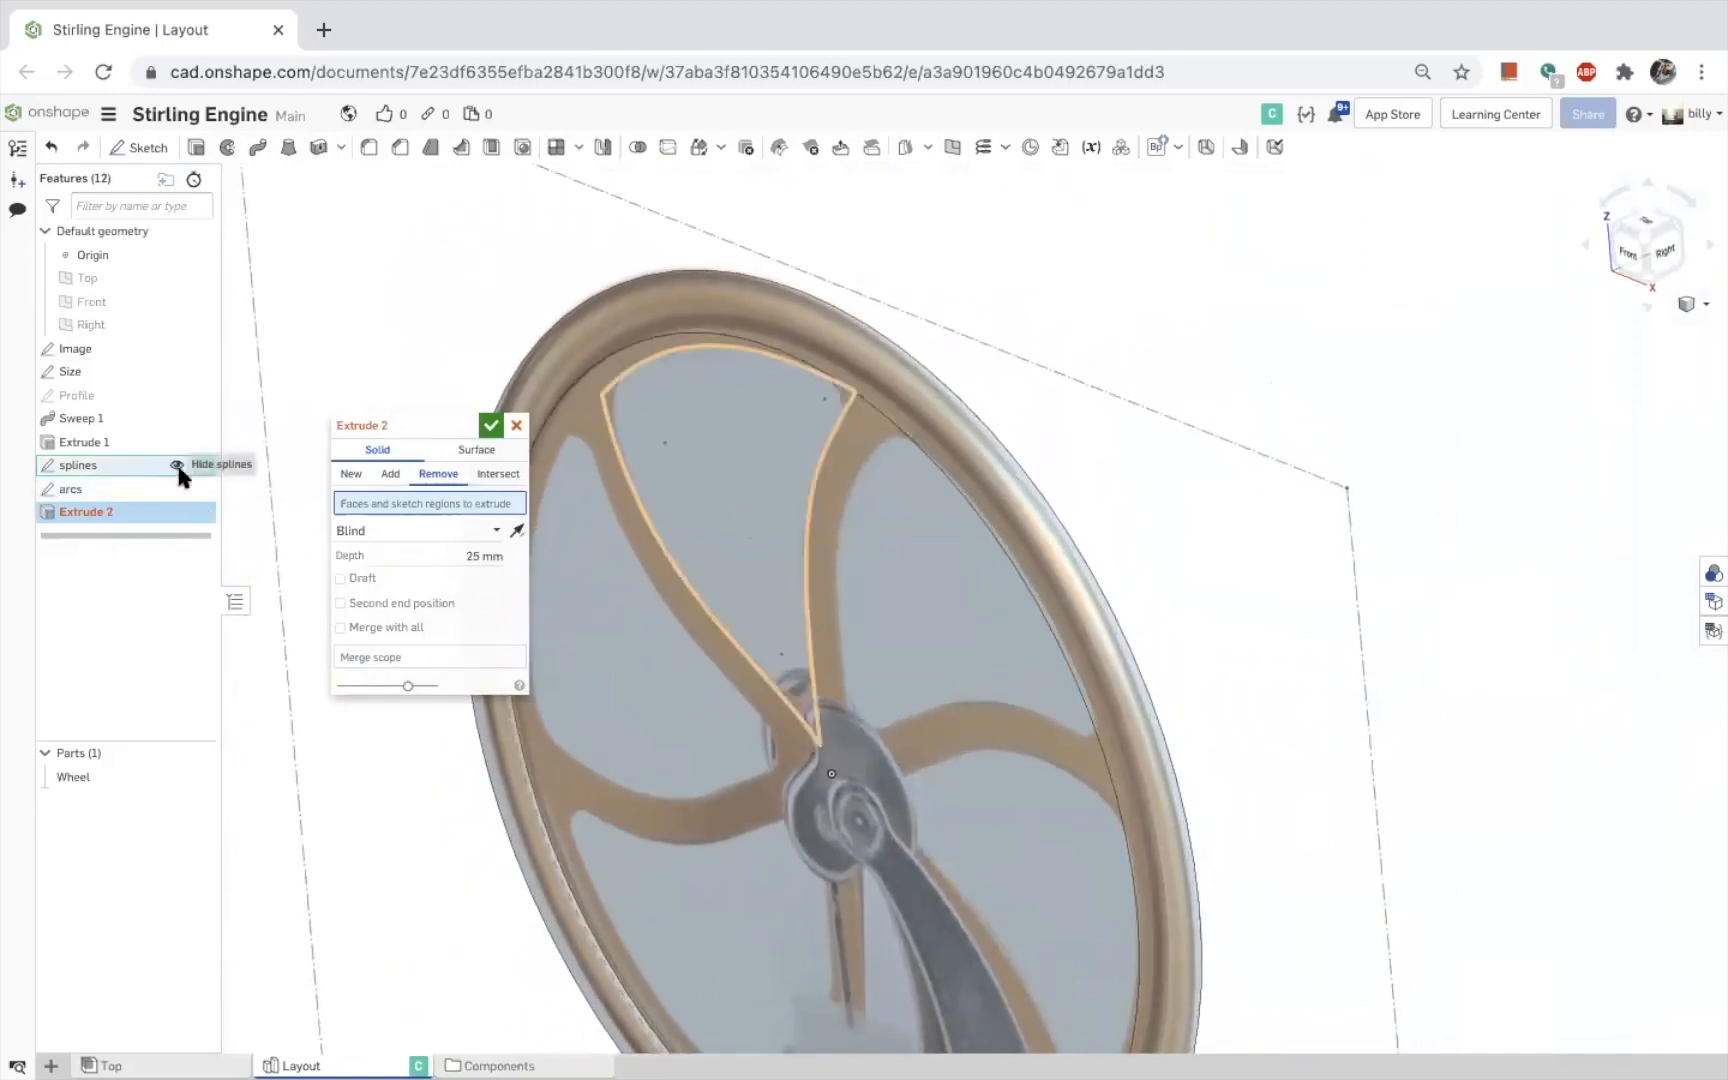
click(176, 466)
mouse_move(757, 418)
right_down()
mouse_move(702, 432)
mouse_move(781, 424)
right_up()
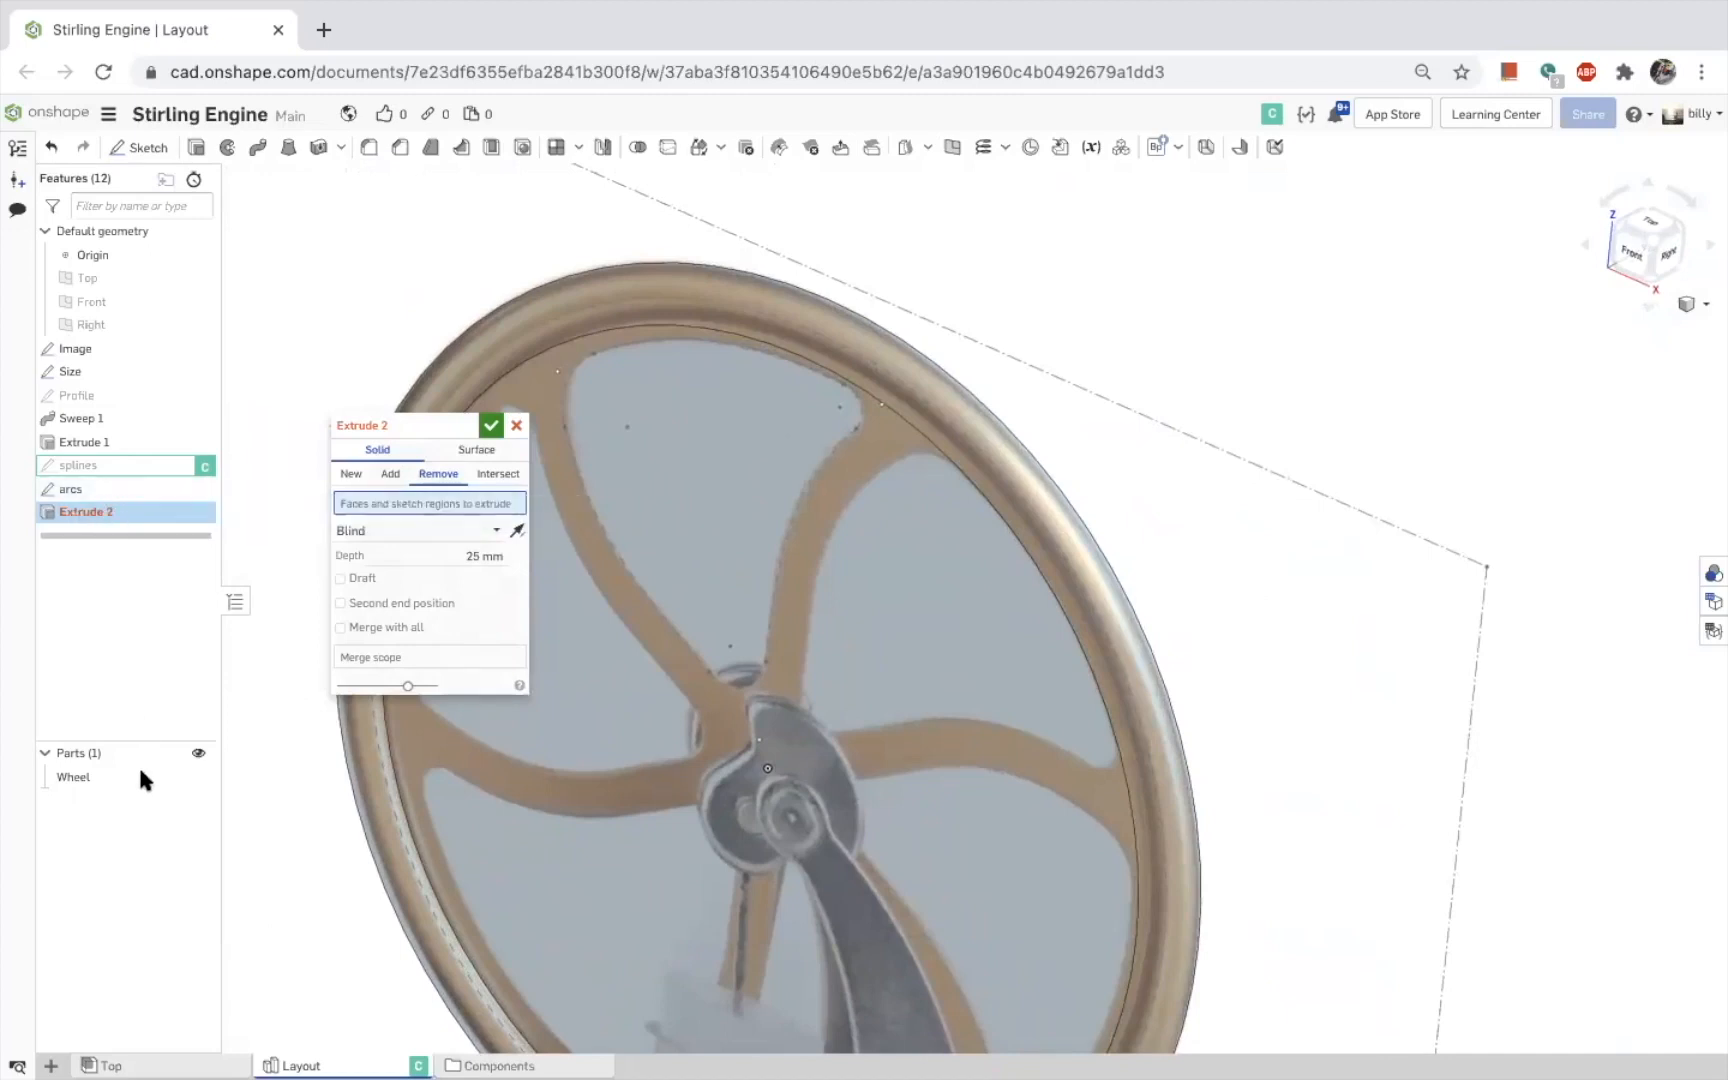
click(197, 777)
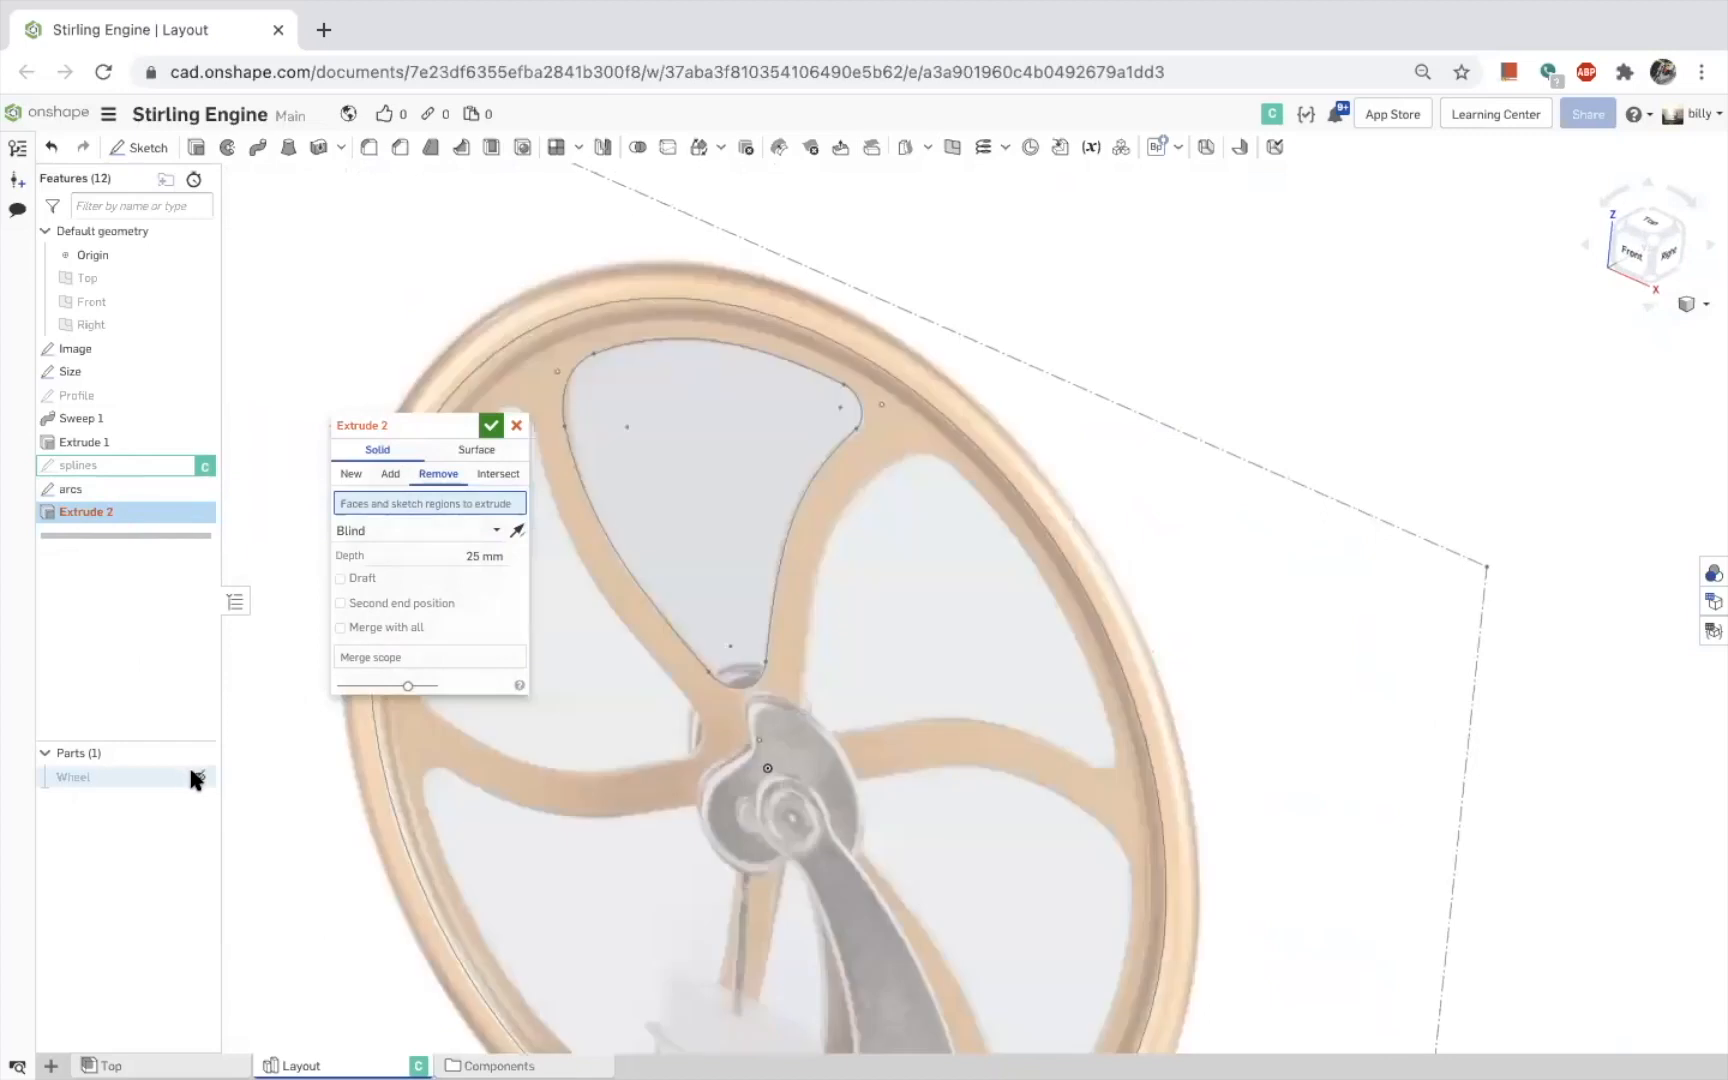
click(699, 444)
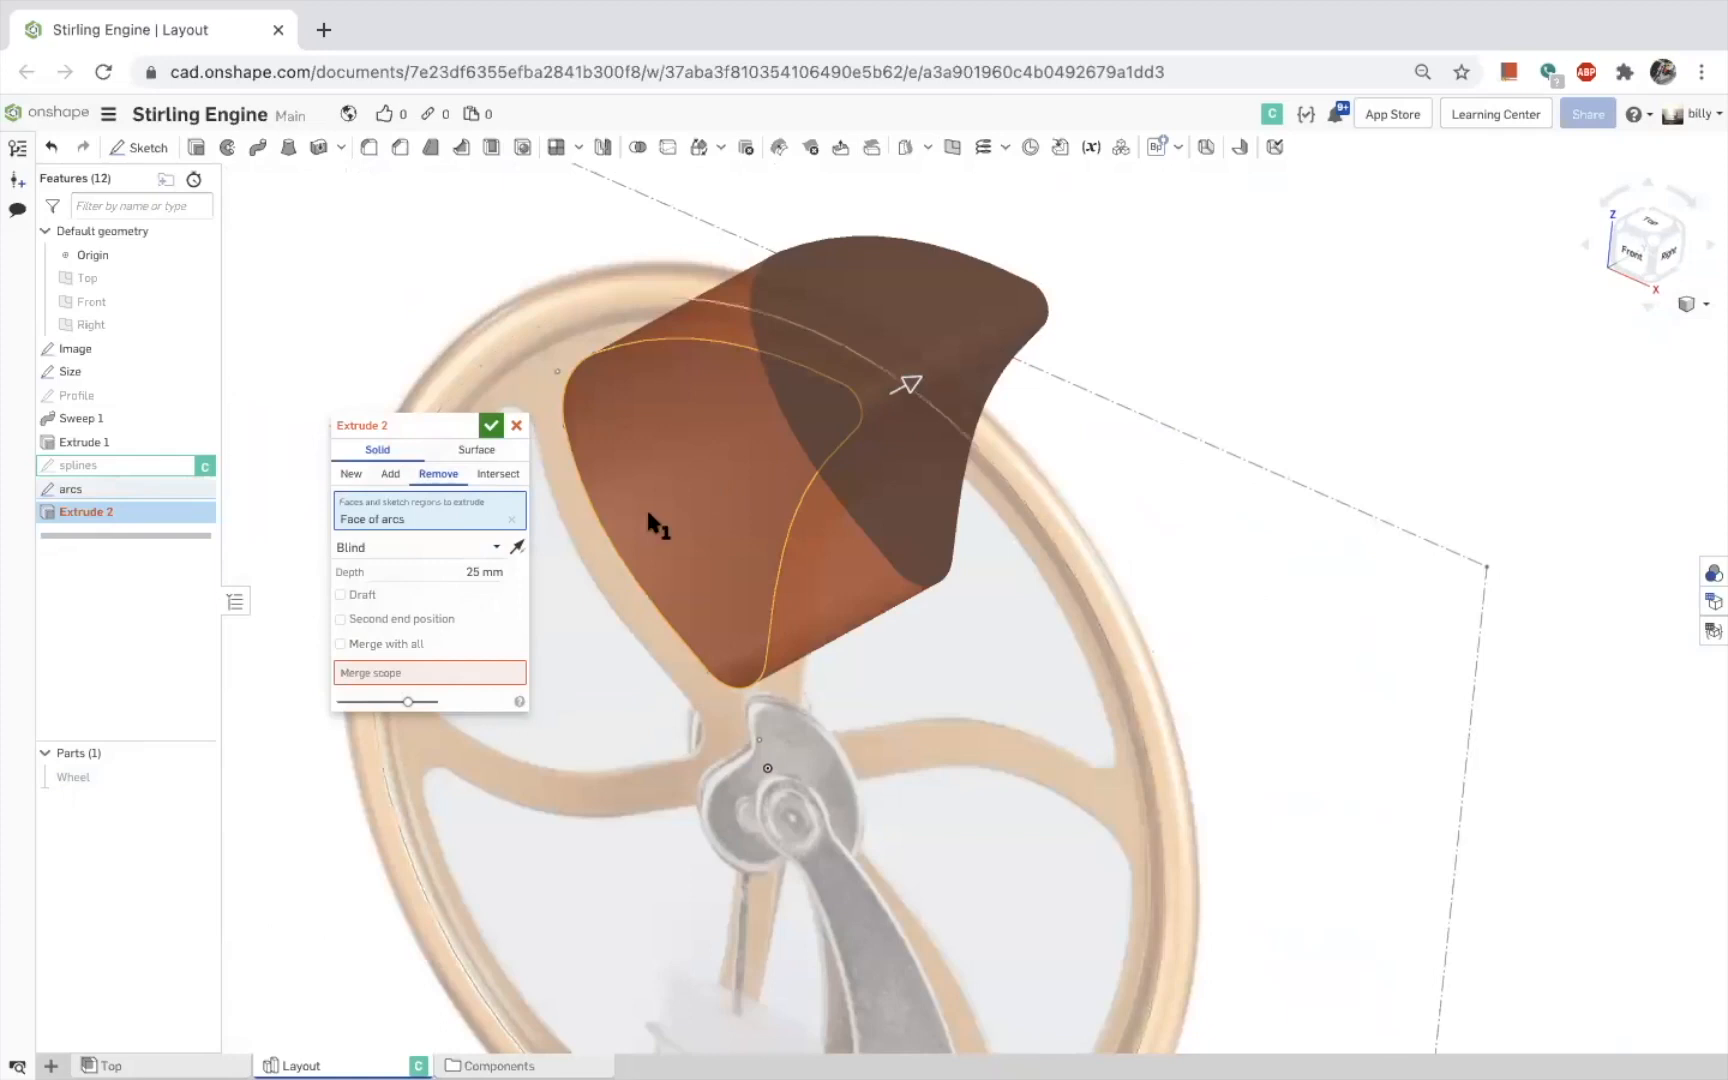
Extend the cut Through all in both directions using a second end position, enable Merge with all, and accept the extrude
click(396, 553)
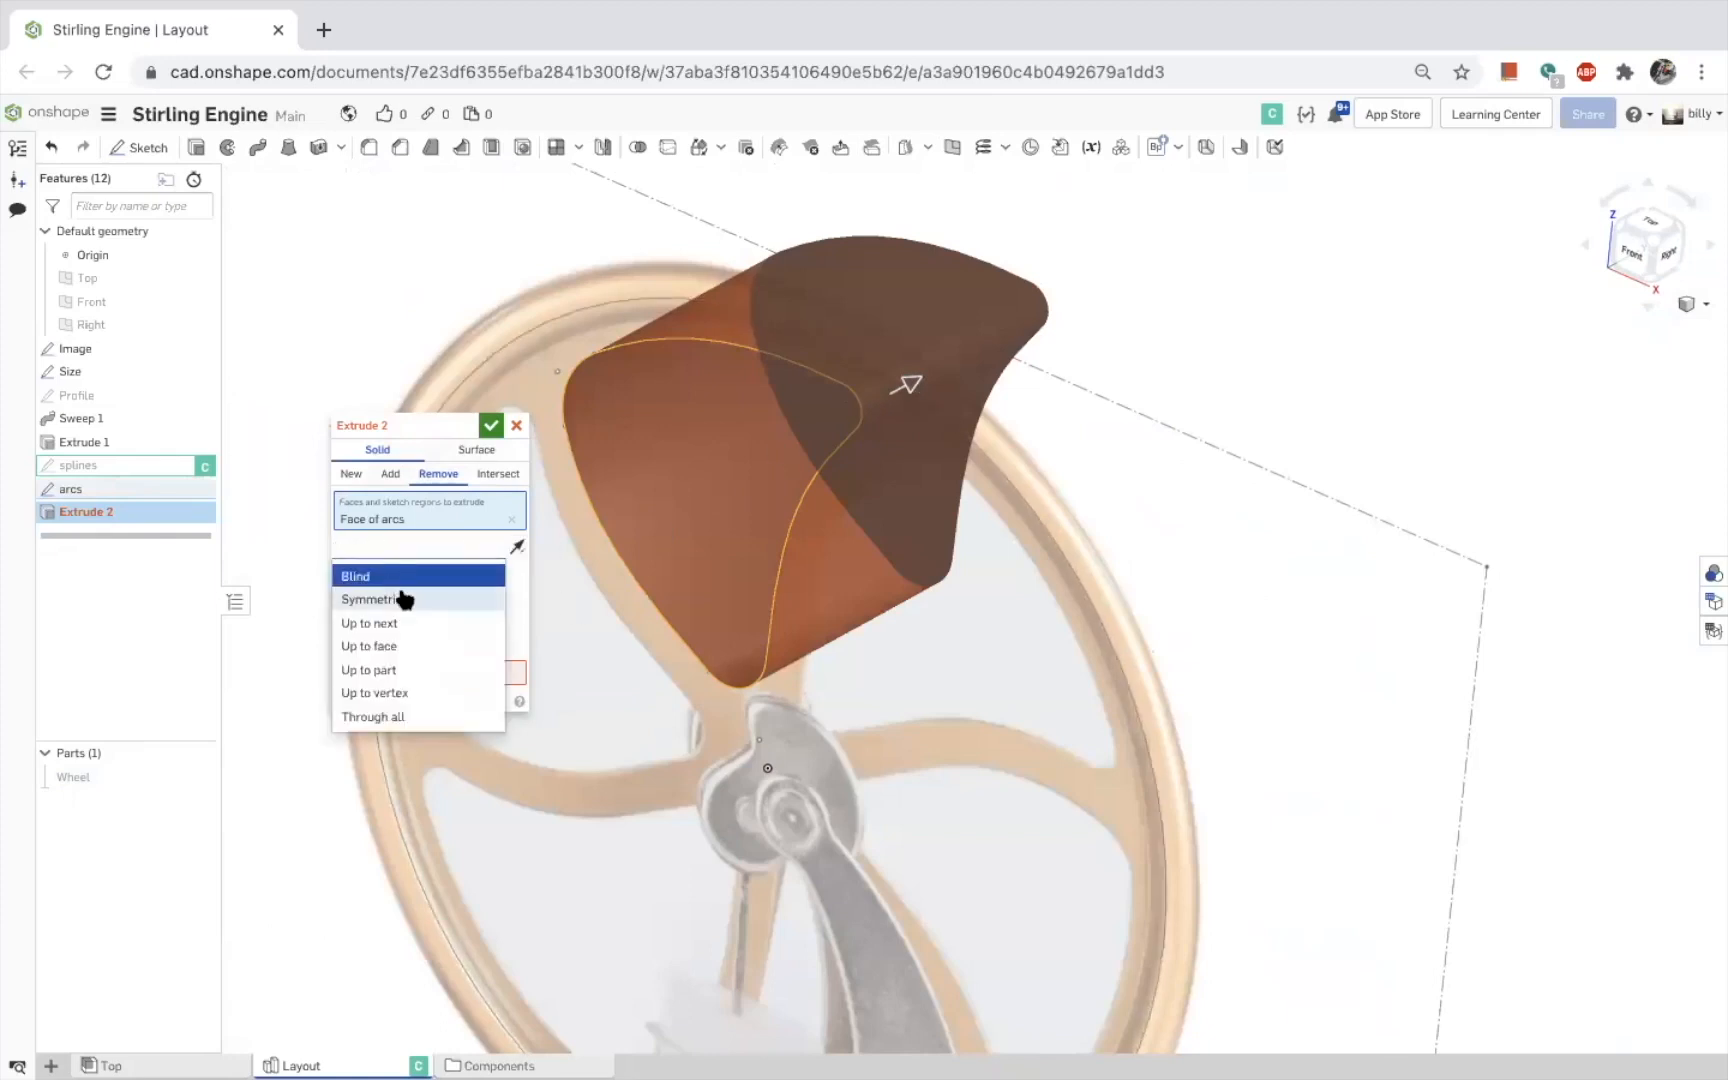
click(386, 716)
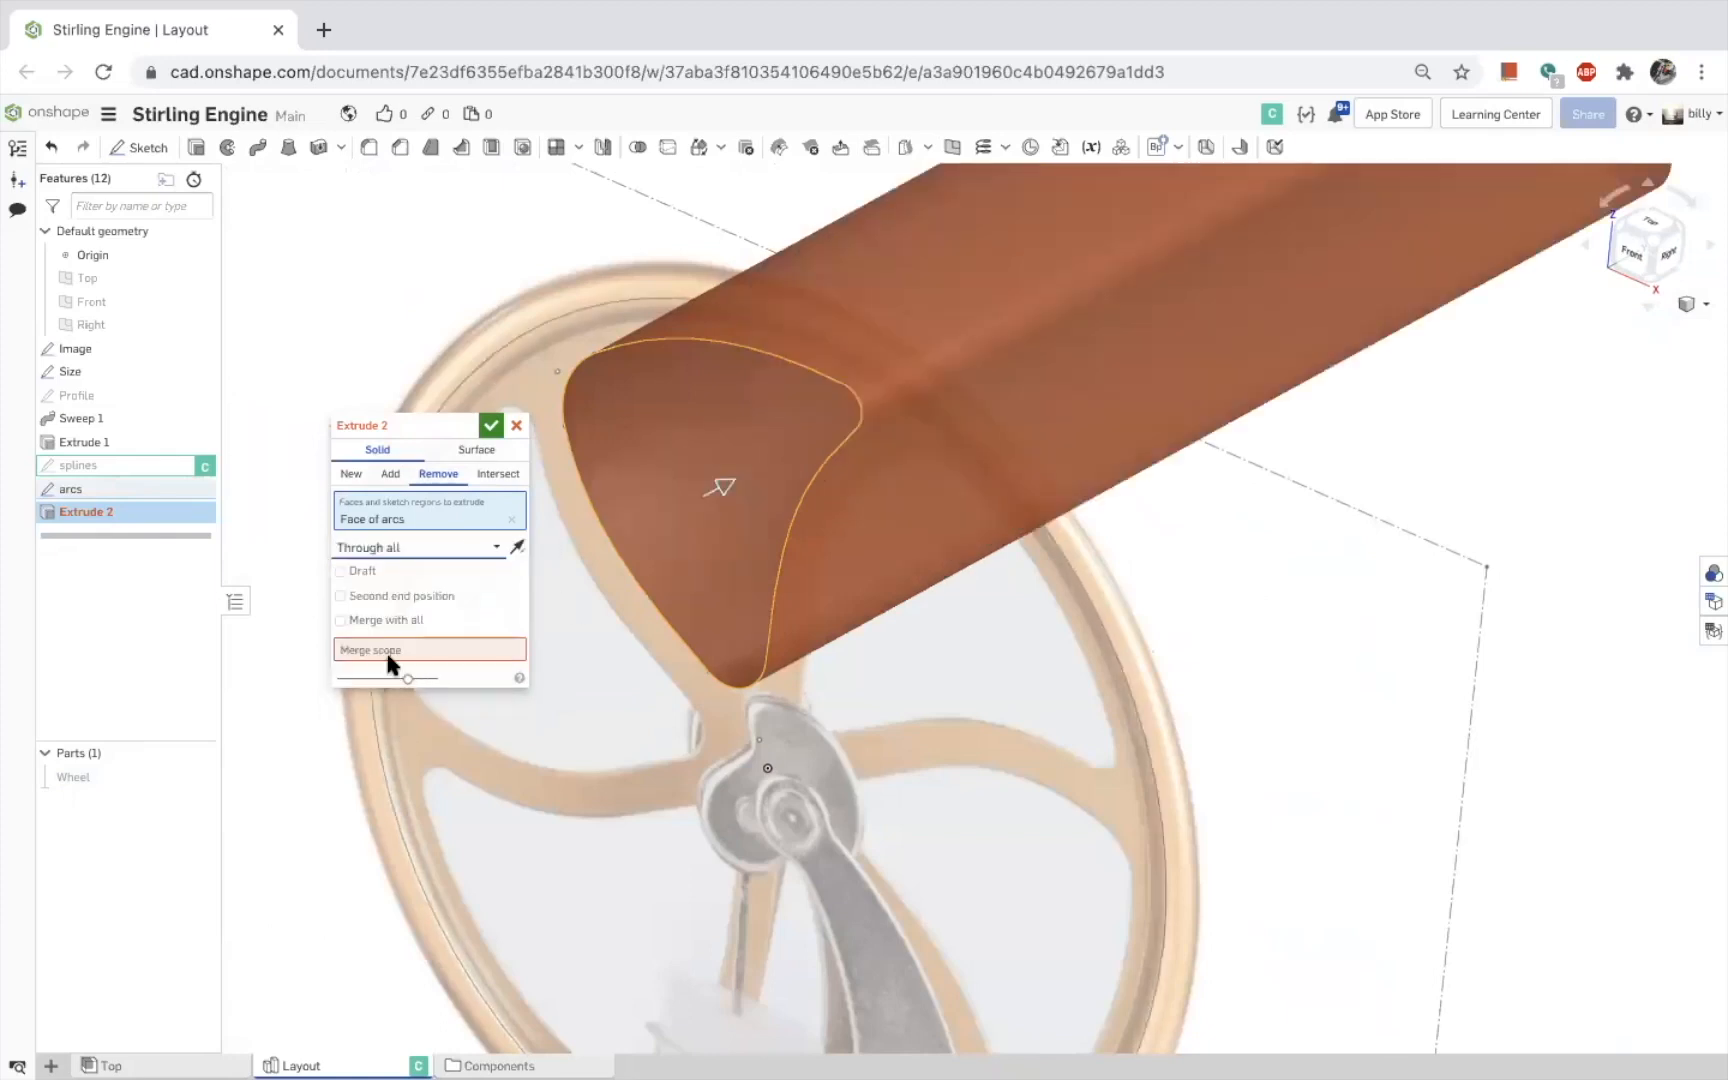
click(340, 596)
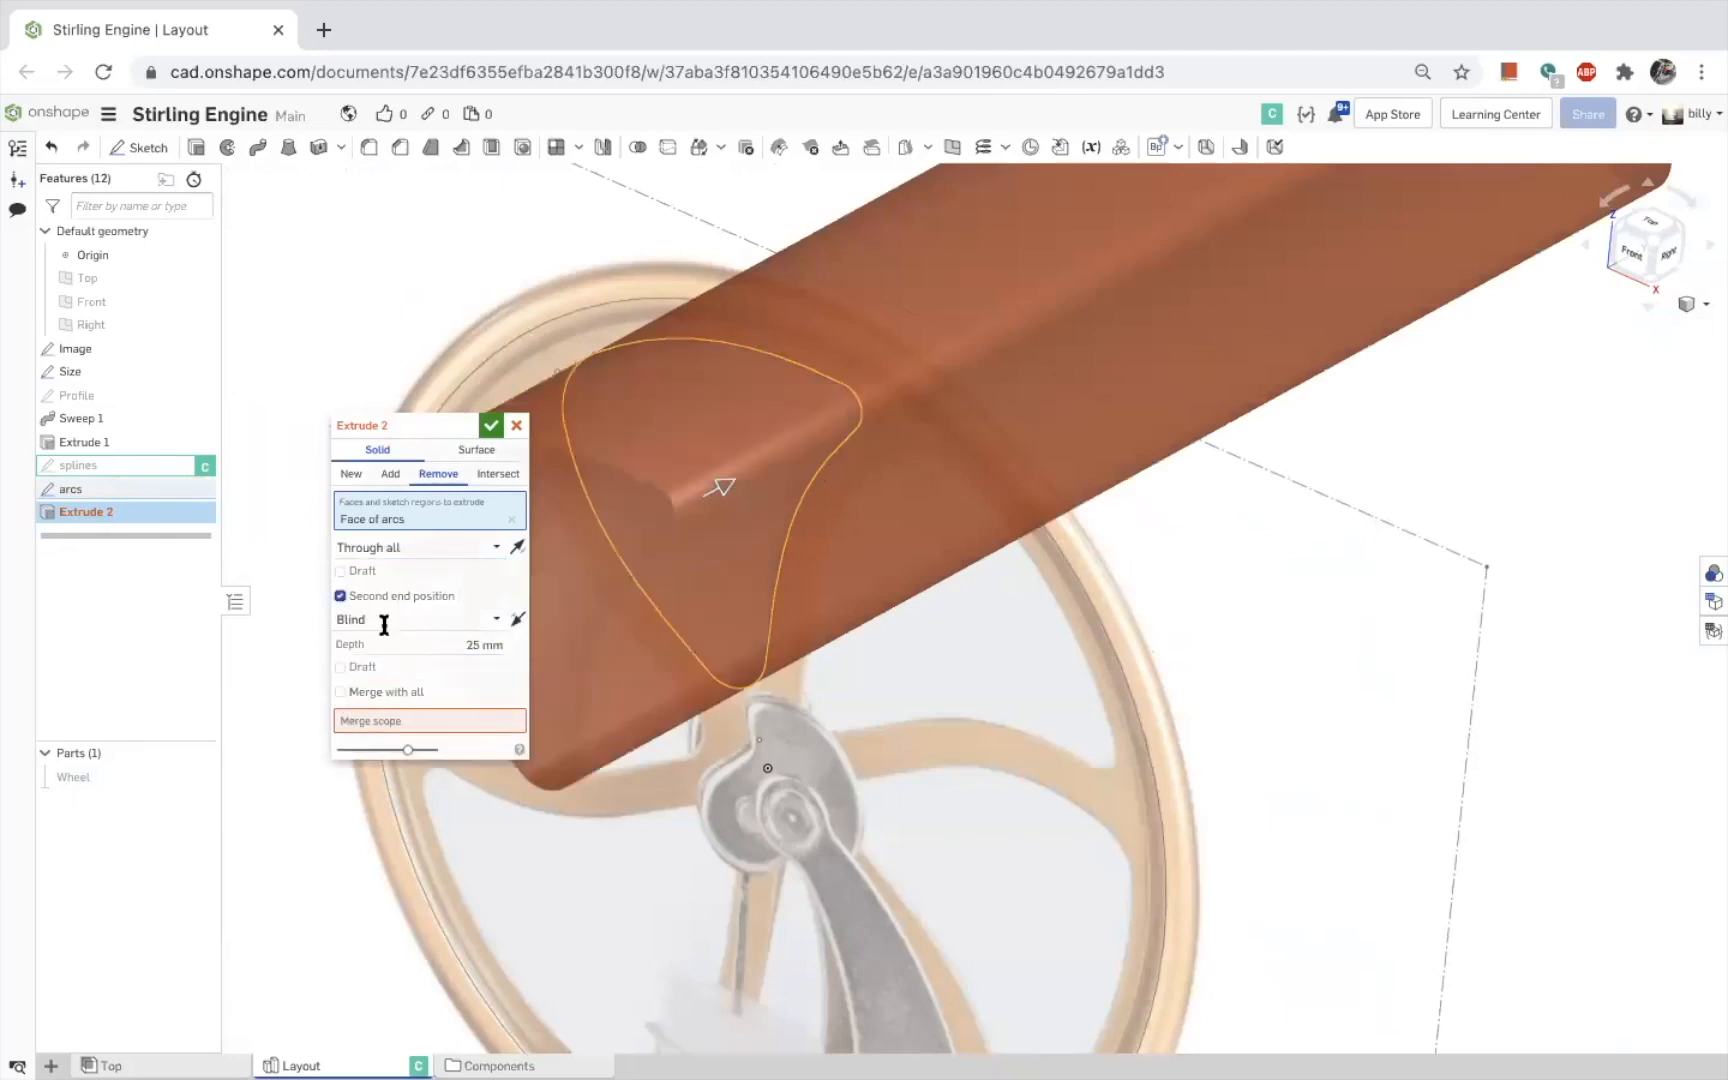
click(386, 619)
click(388, 766)
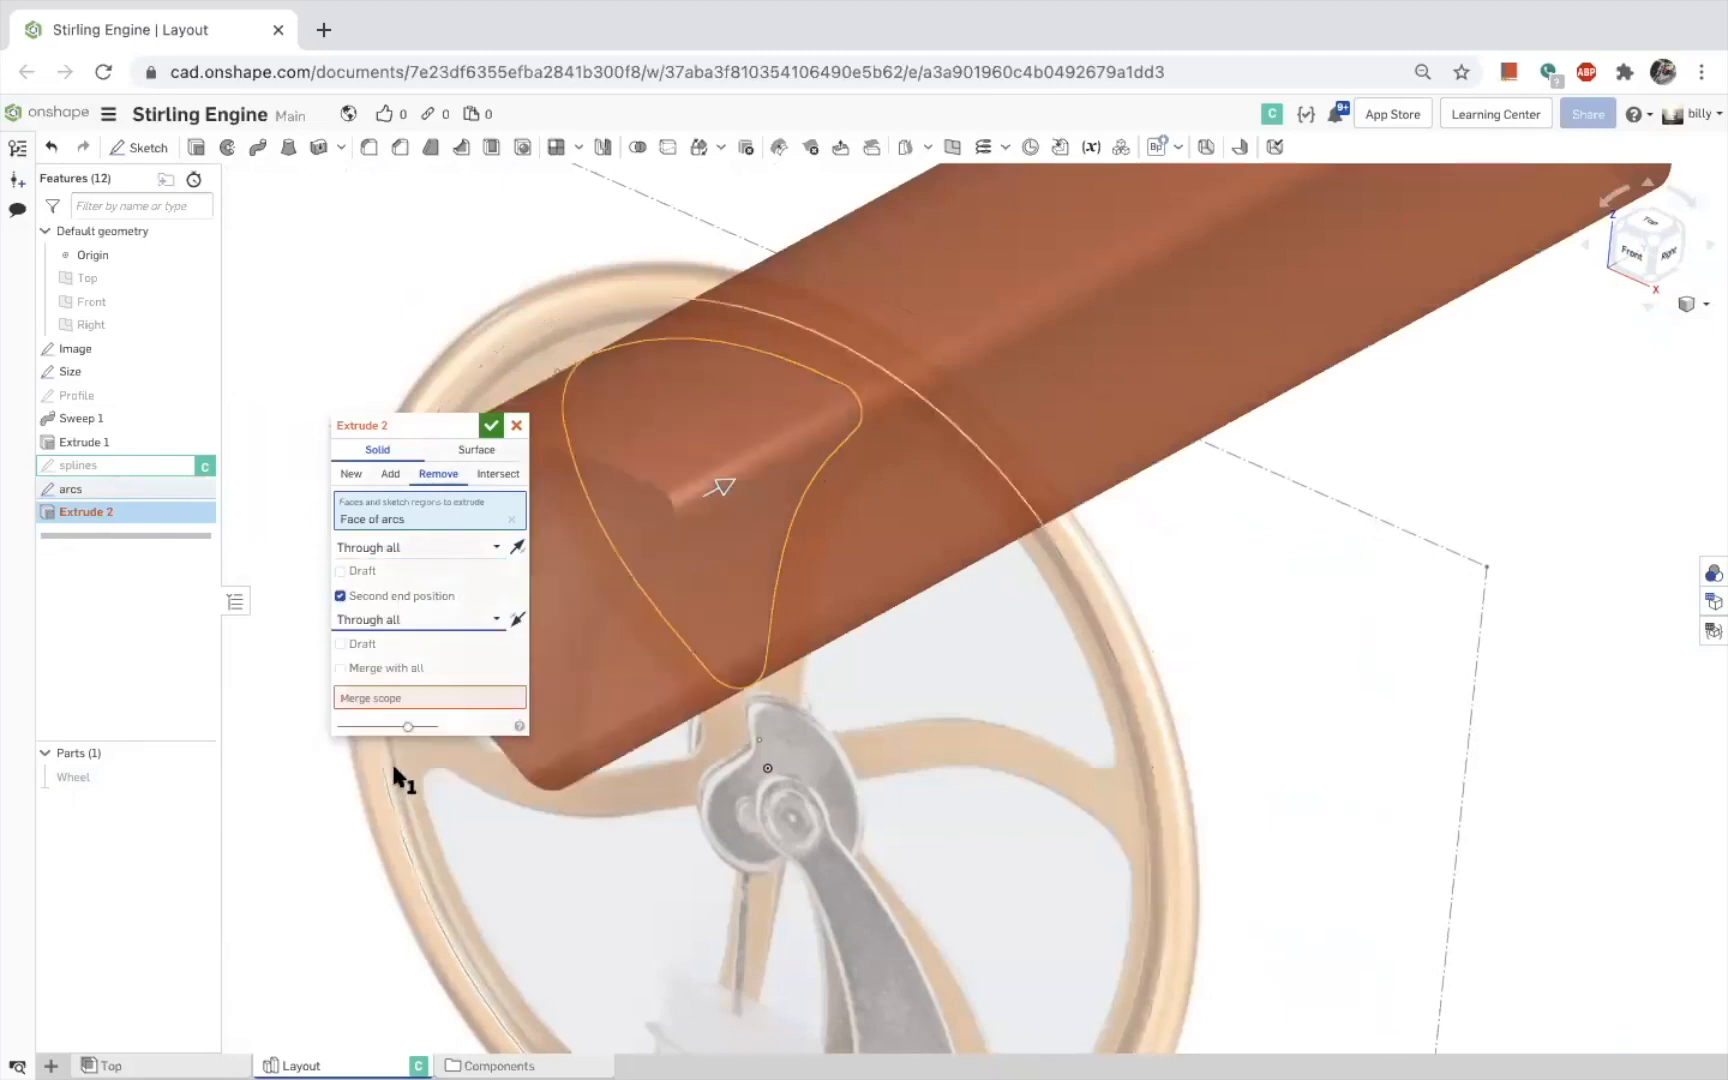
click(341, 669)
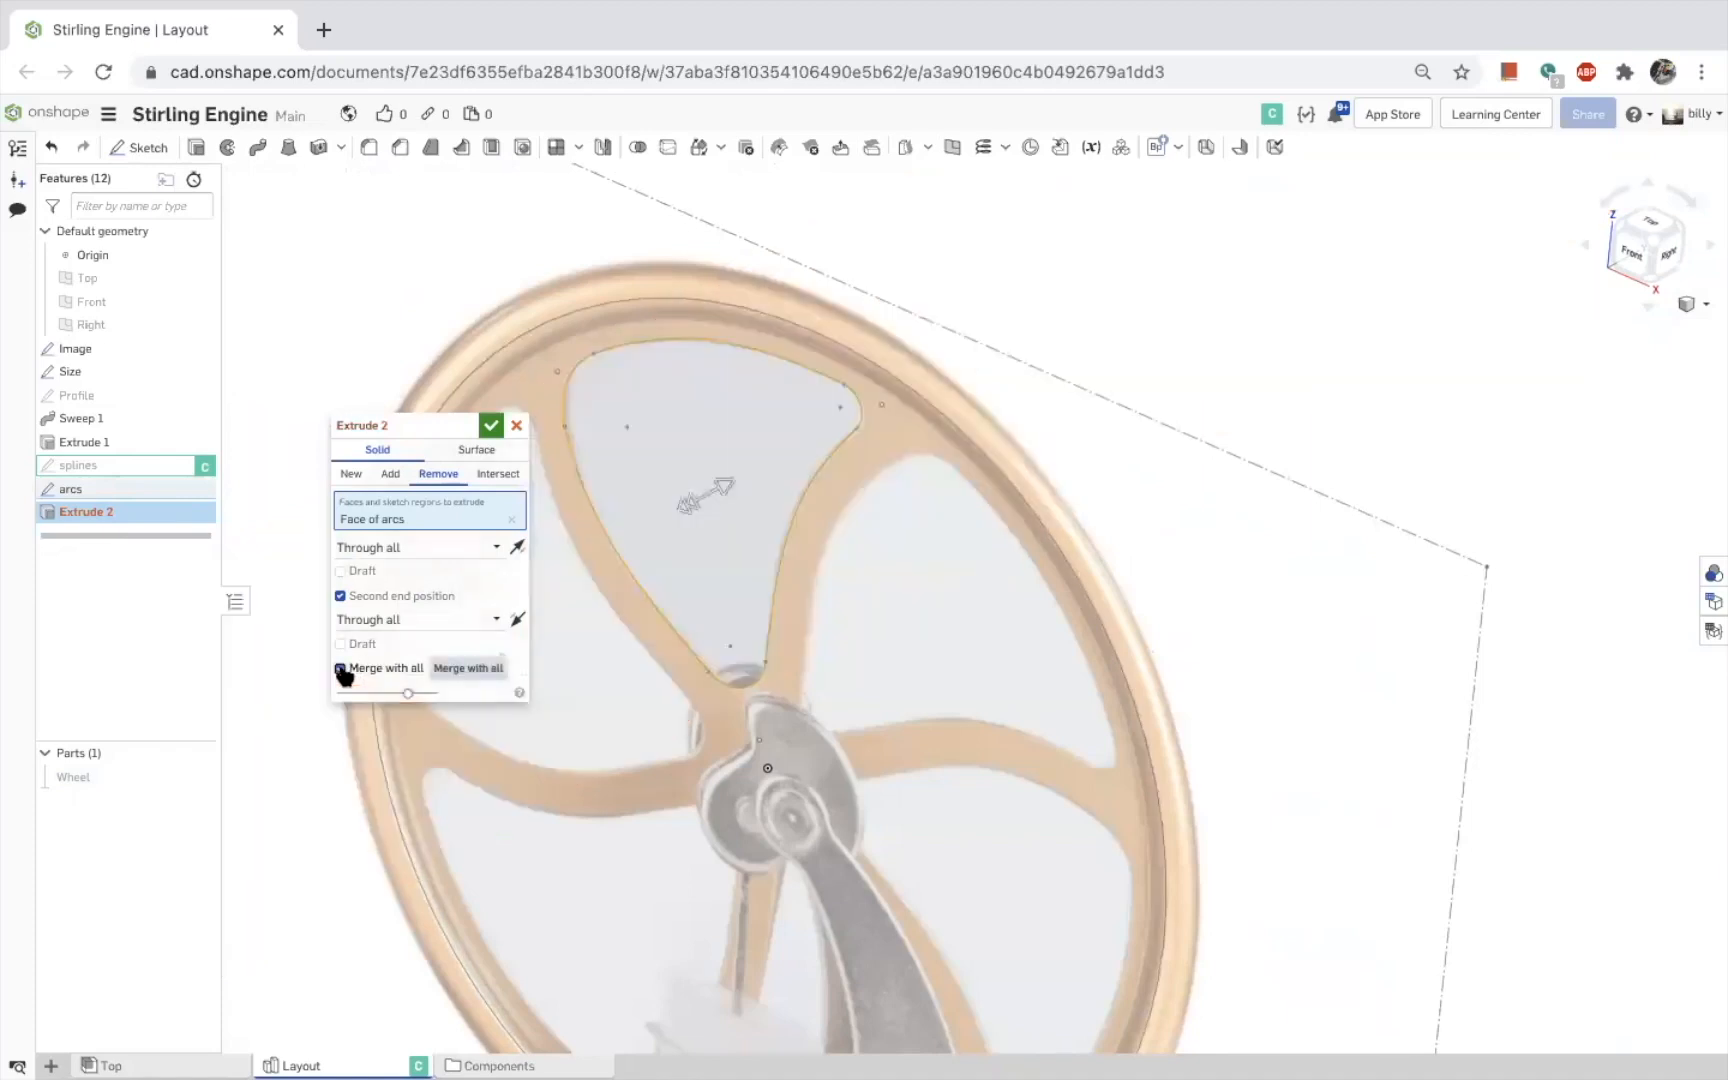
click(491, 426)
scroll(651, 475, down, 5)
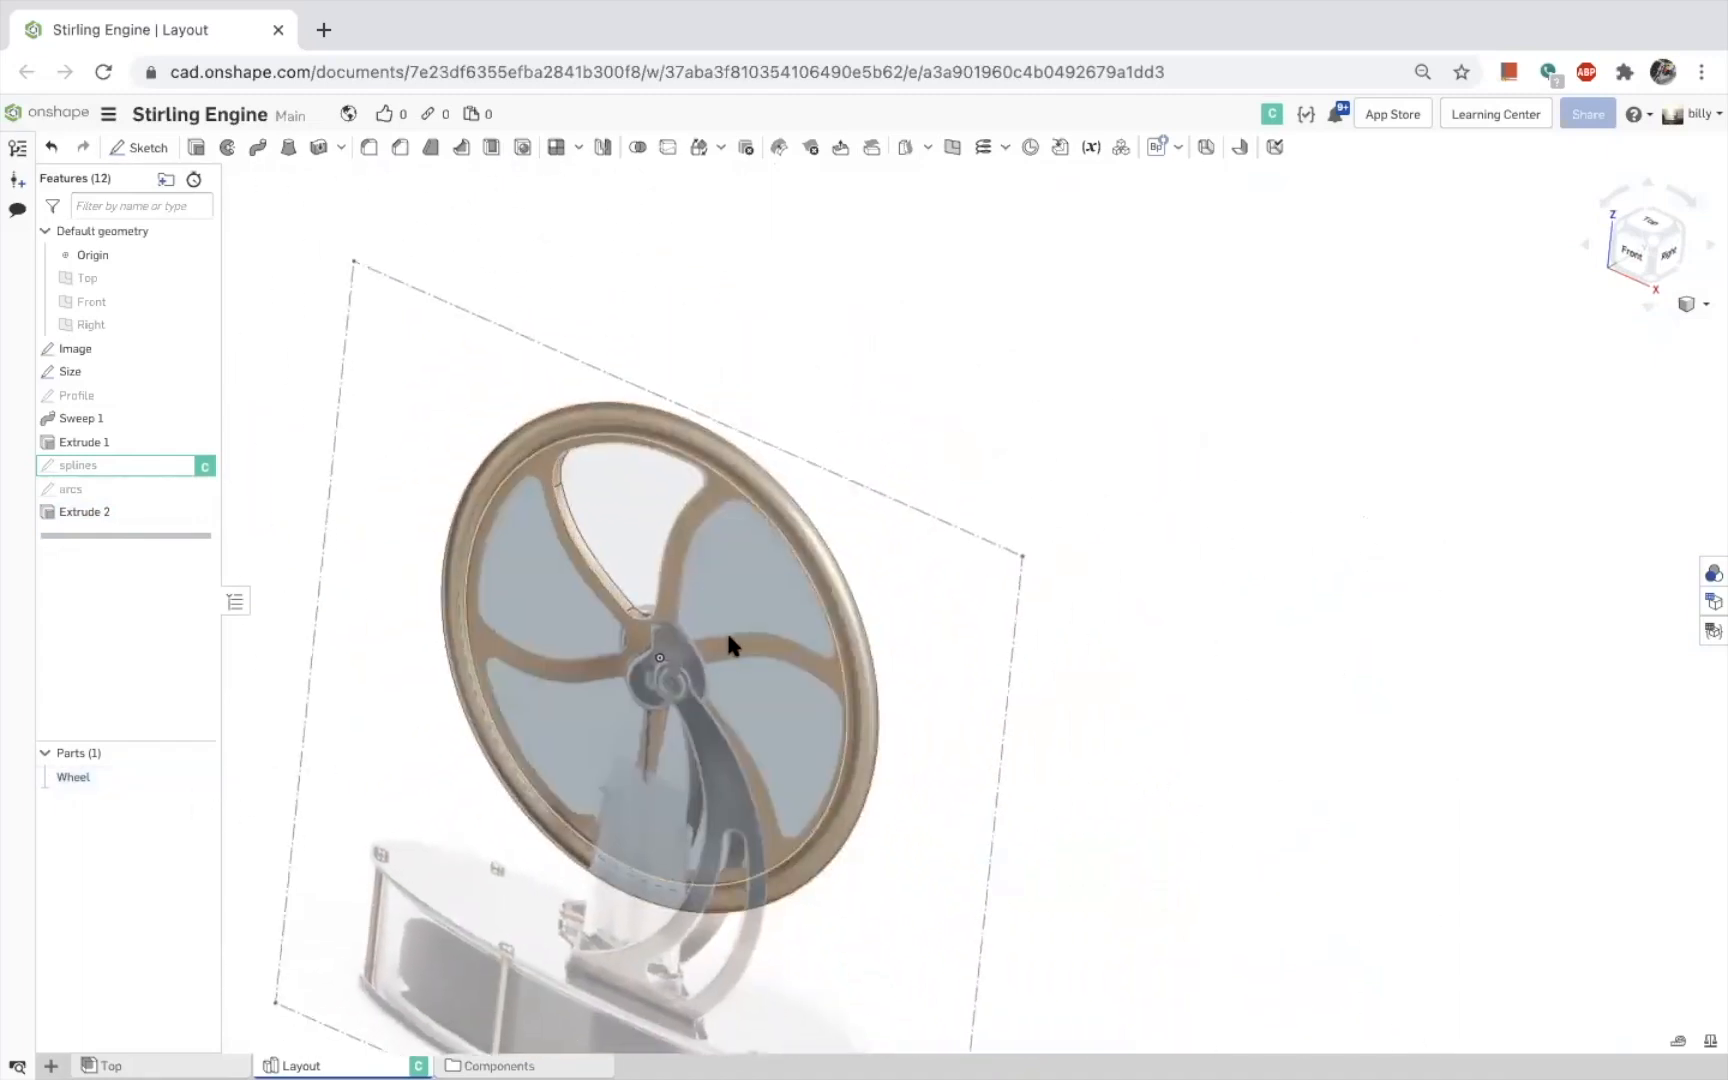
Exit the splines sketch by cancelling its edit
scroll(733, 645, up, 3)
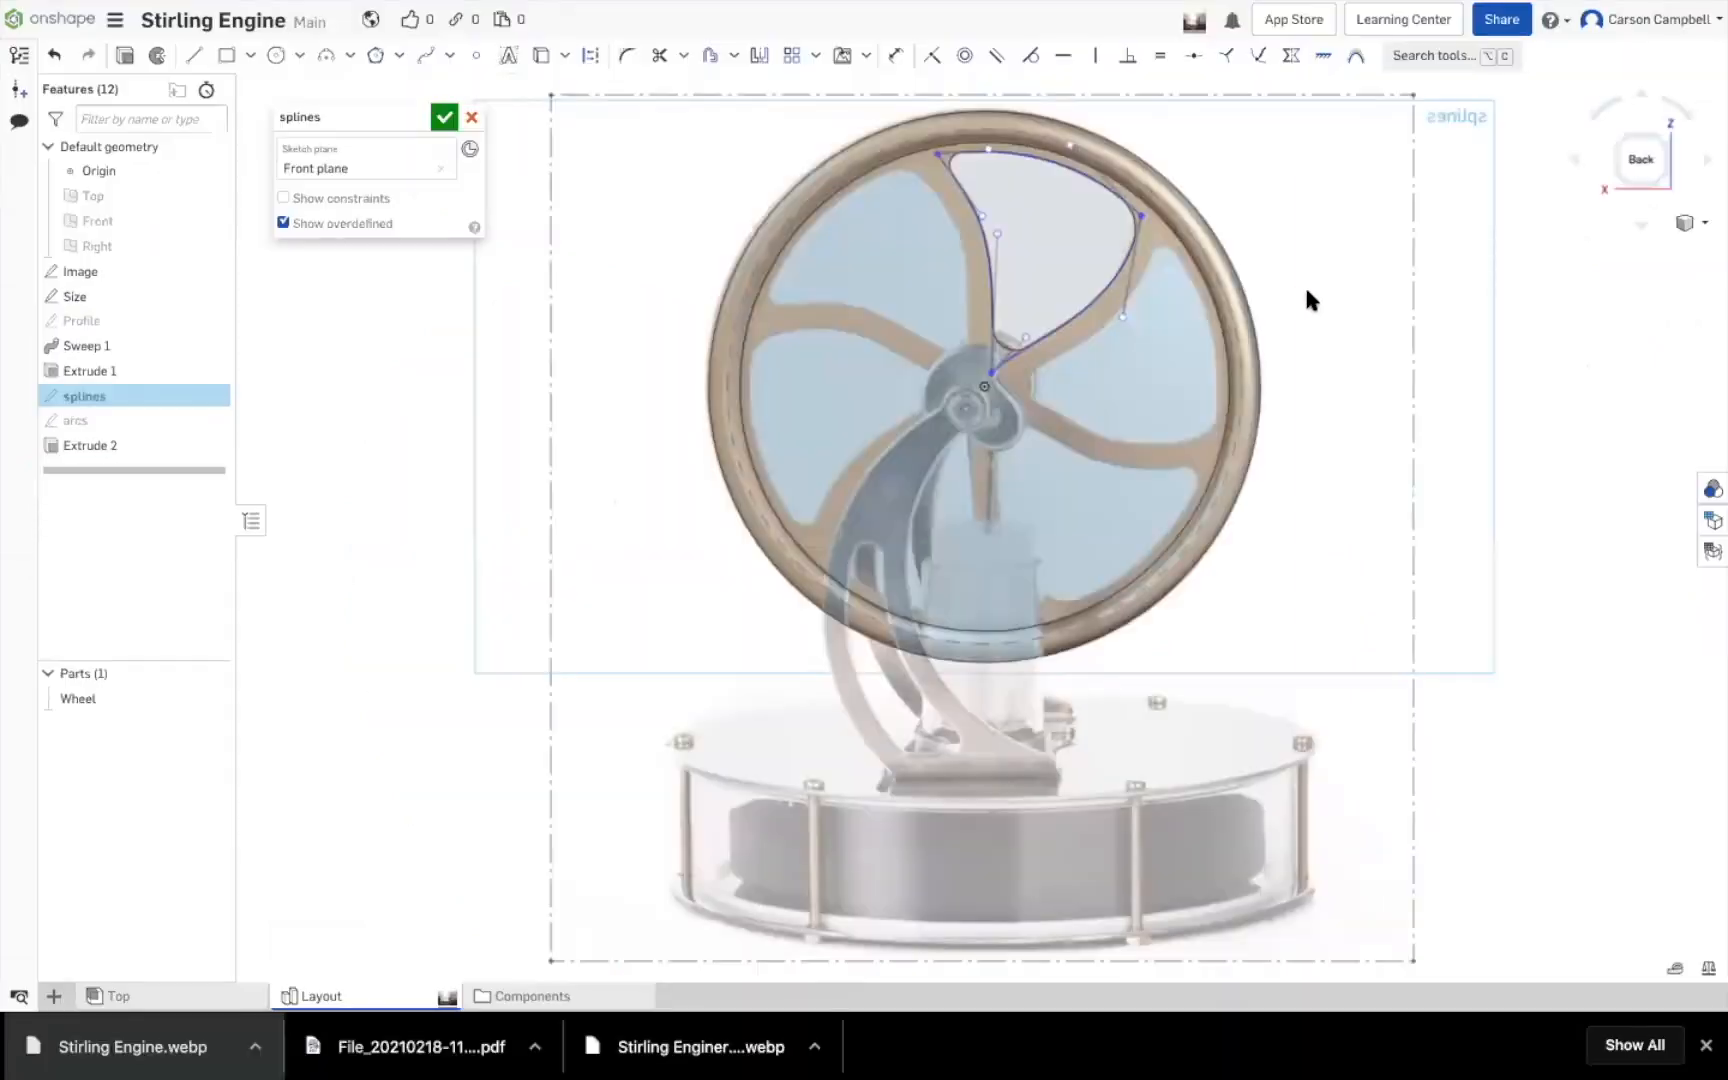
scroll(1330, 325, down, 3)
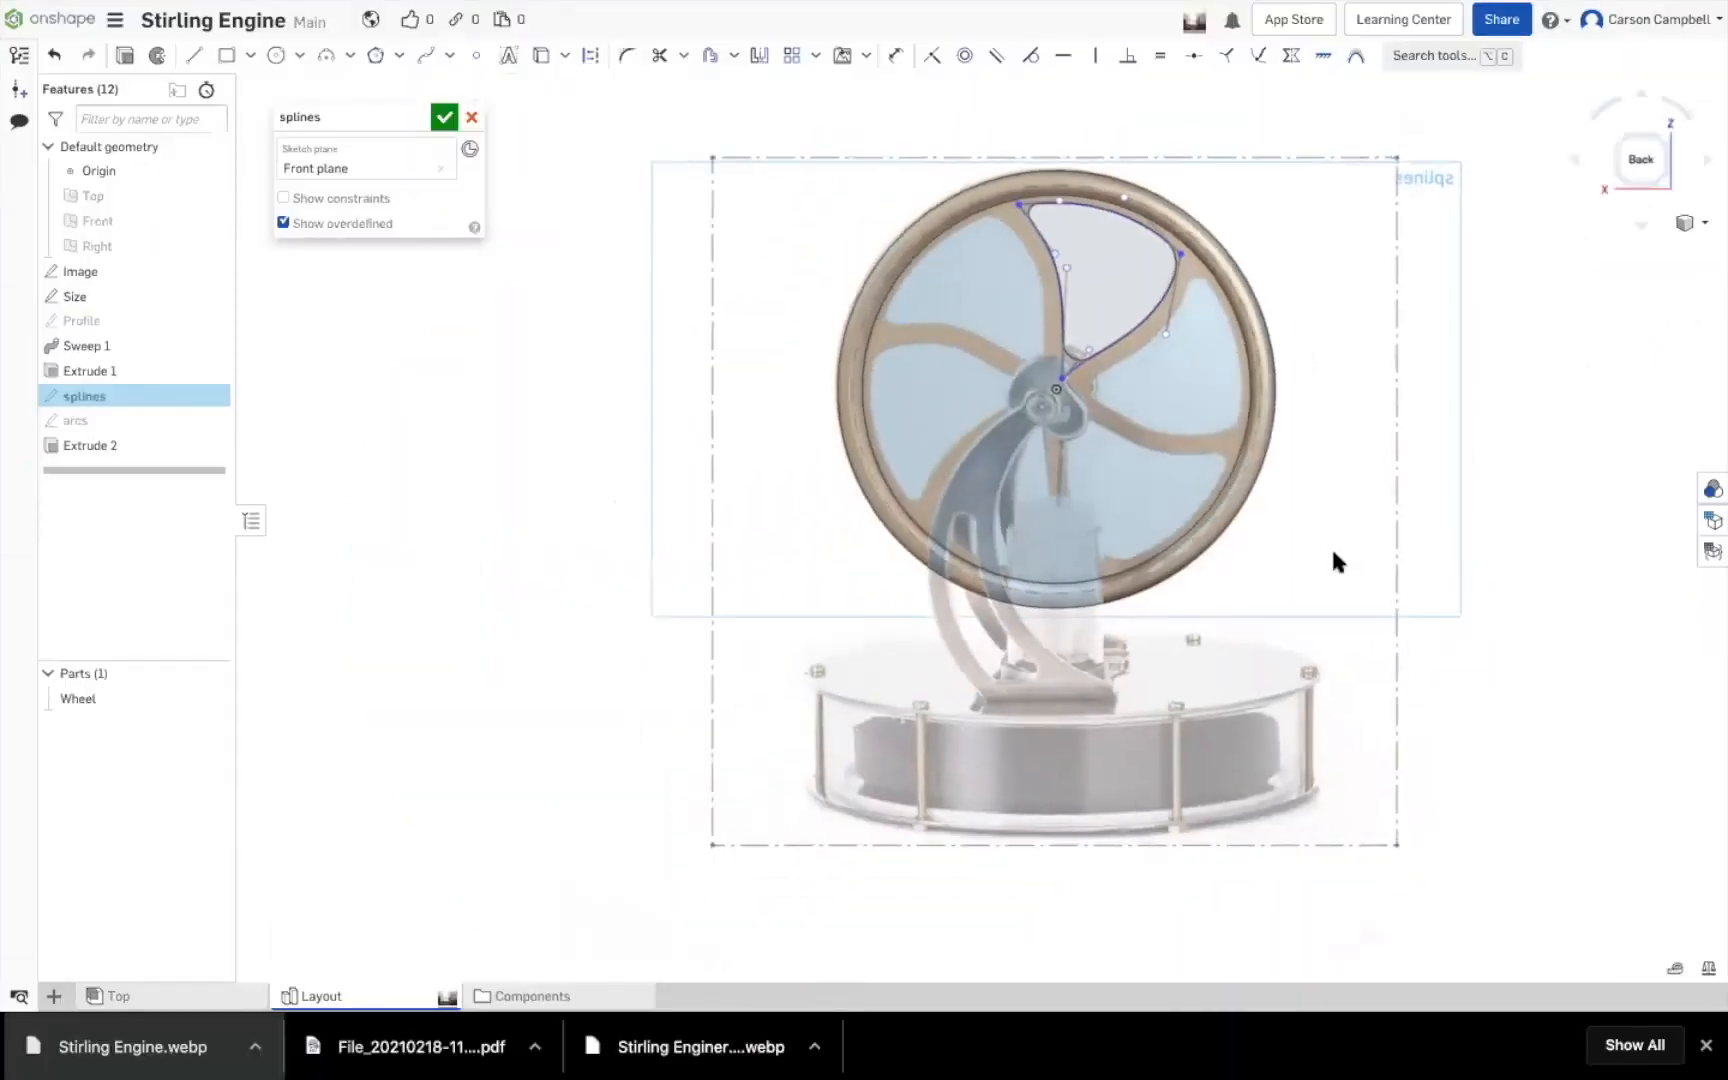
scroll(1525, 160, up, 1)
scroll(1503, 165, up, 2)
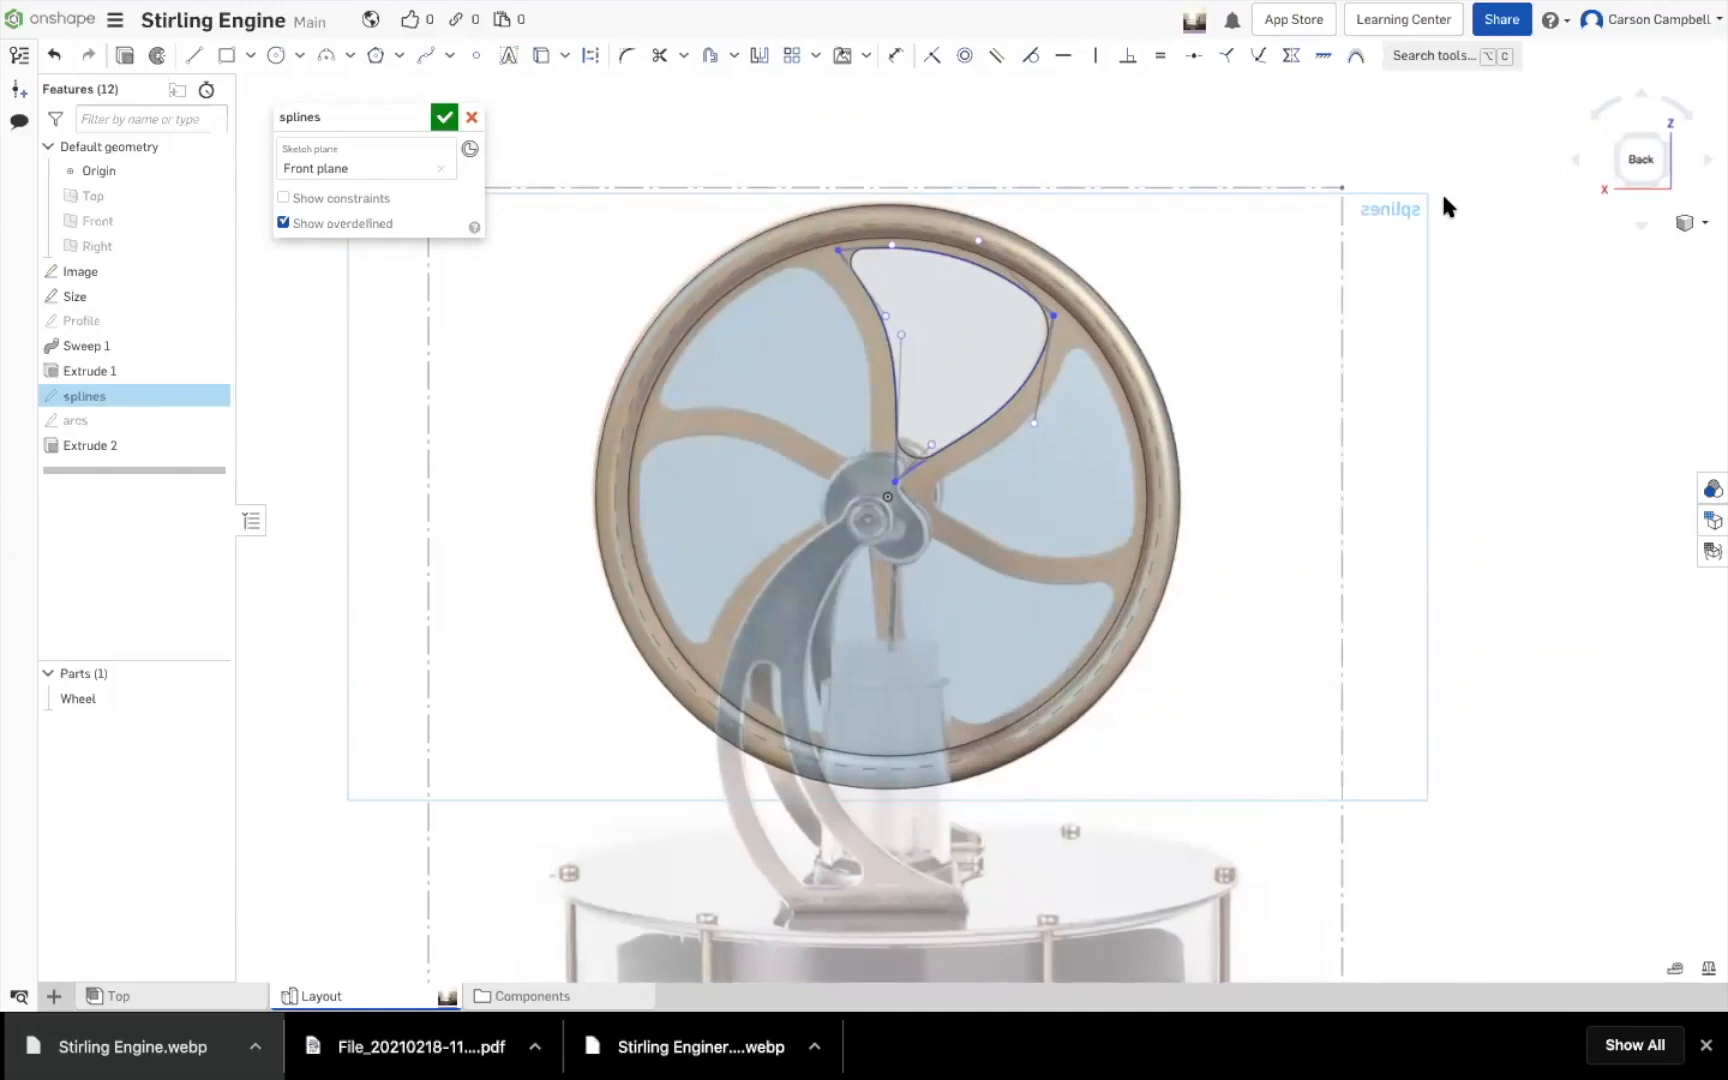
click(472, 118)
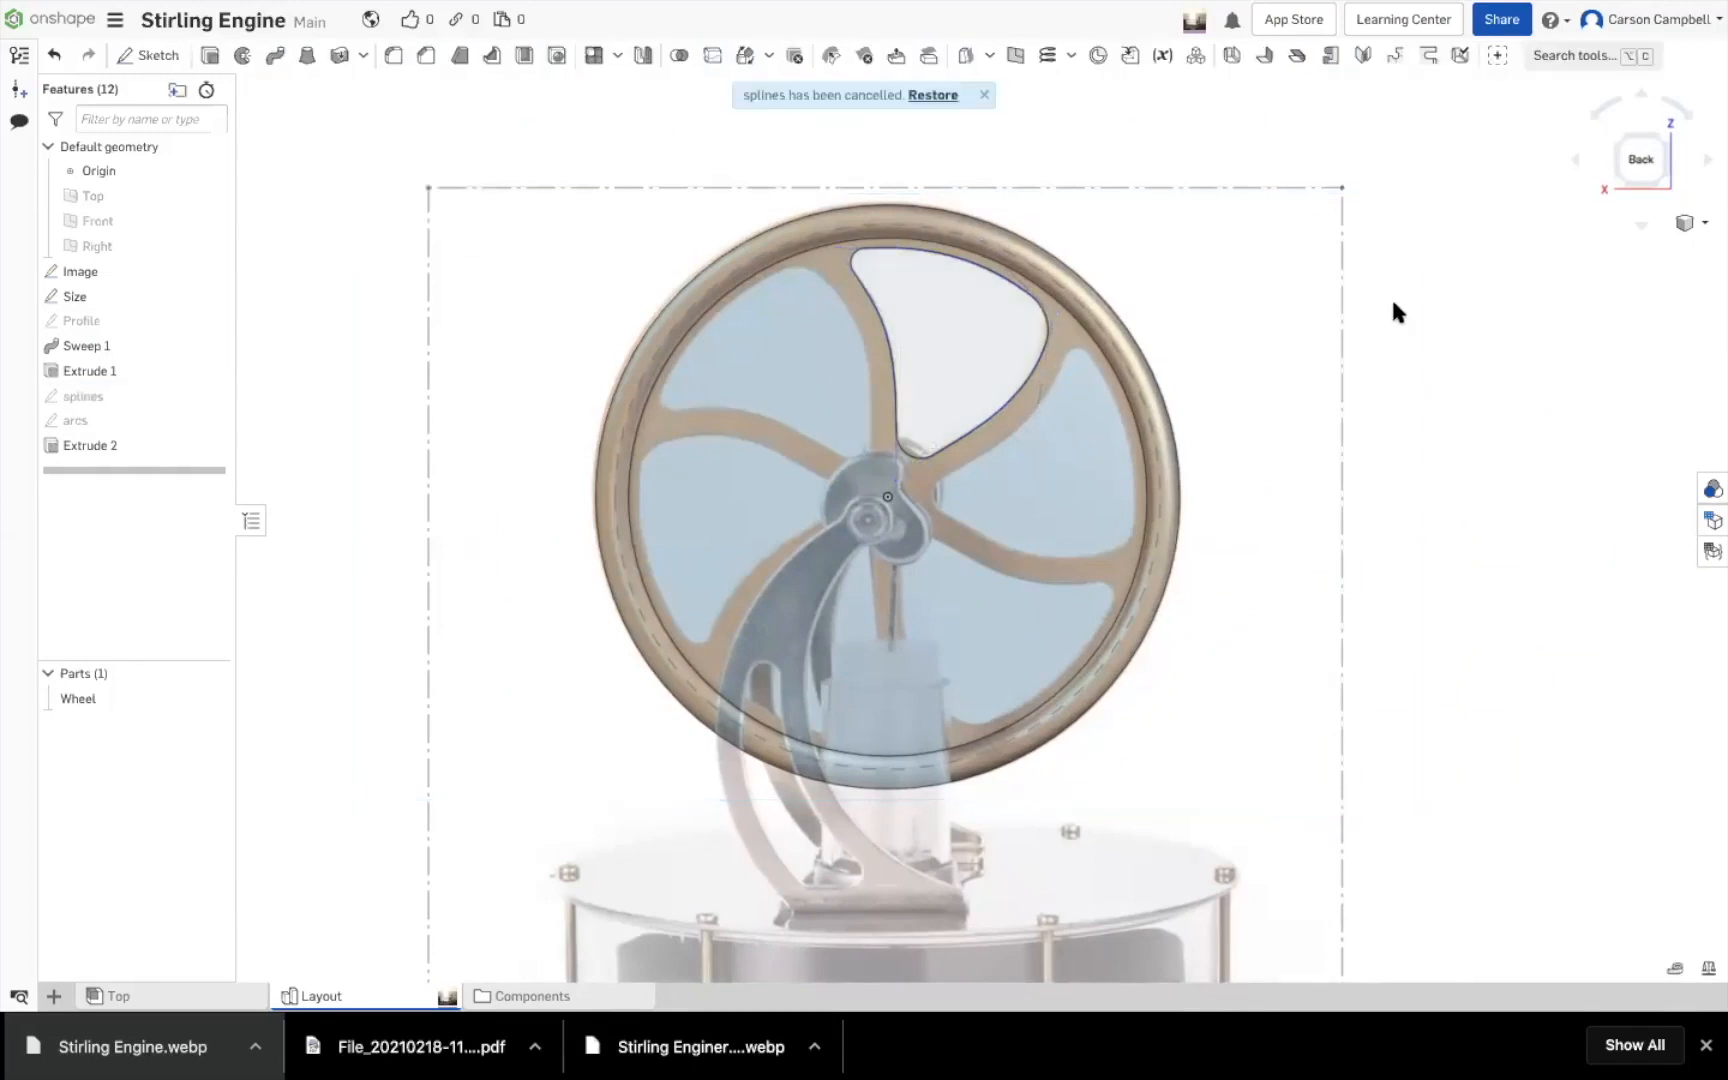
View the wheel from the back and start a circular pattern set to Feature pattern
right_drag(1296, 316, 1362, 306)
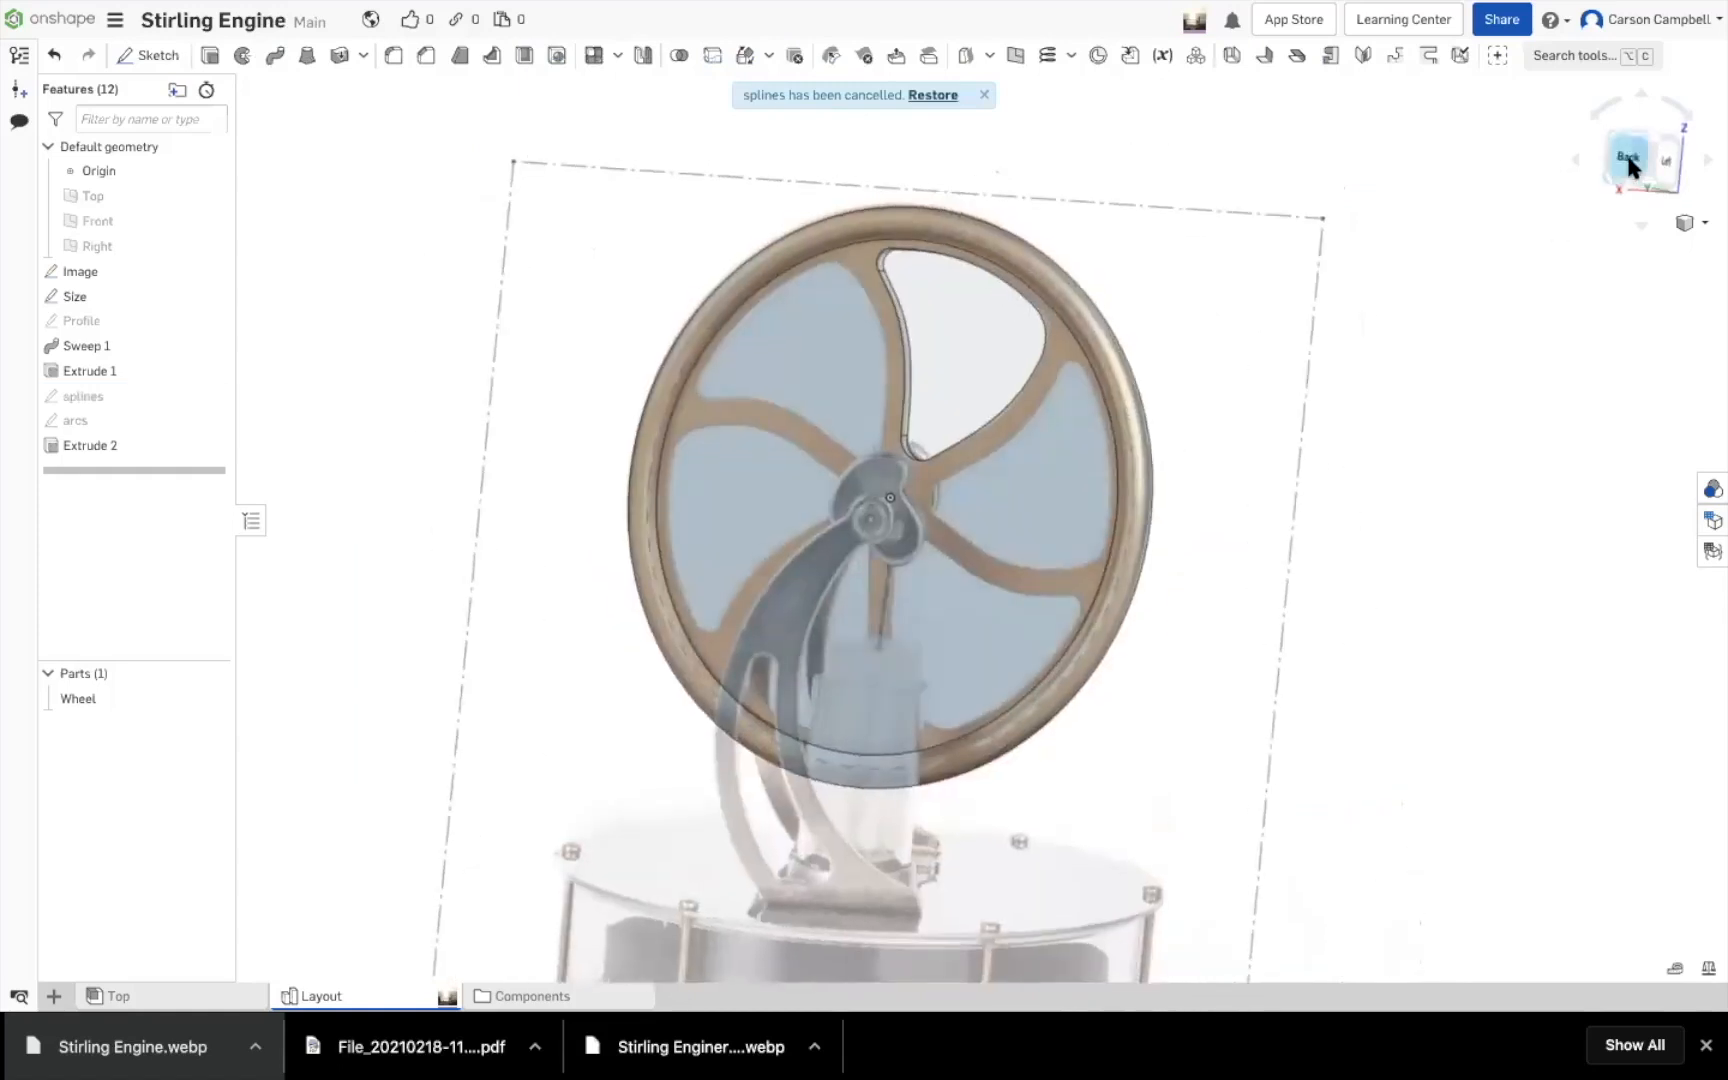
click(1628, 160)
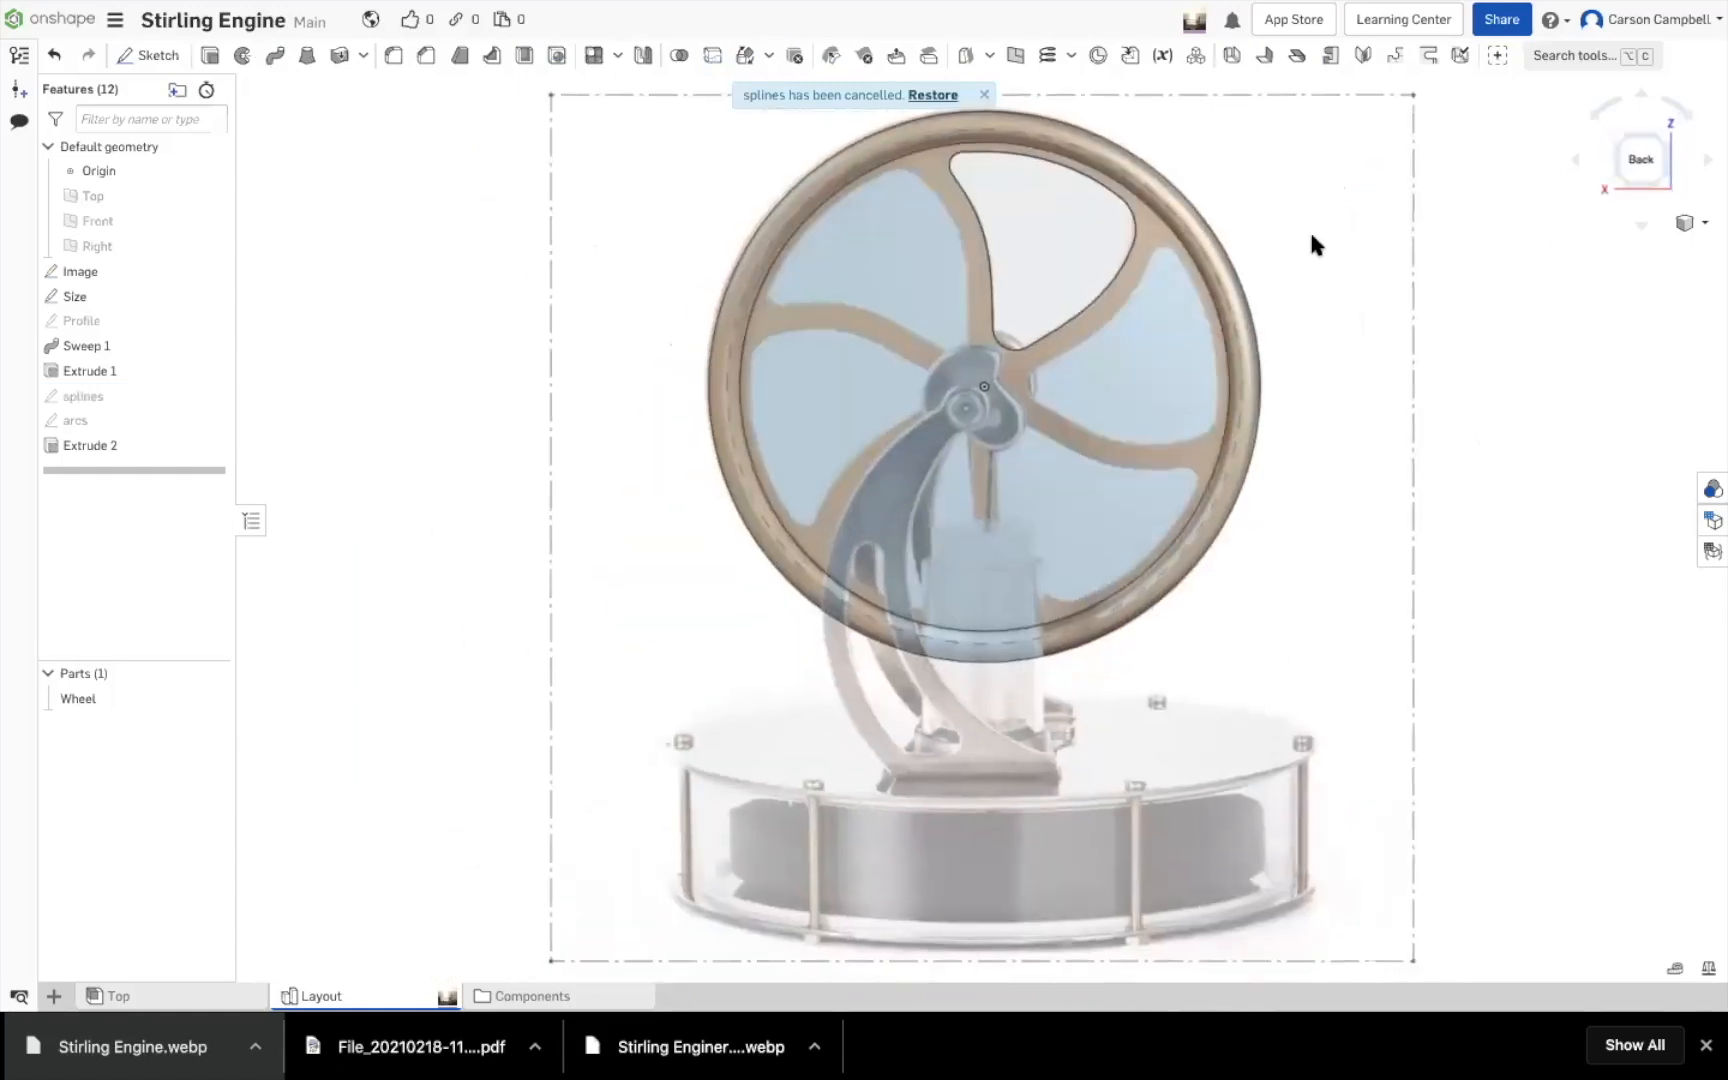
scroll(1274, 547, down, 5)
scroll(1369, 428, up, 5)
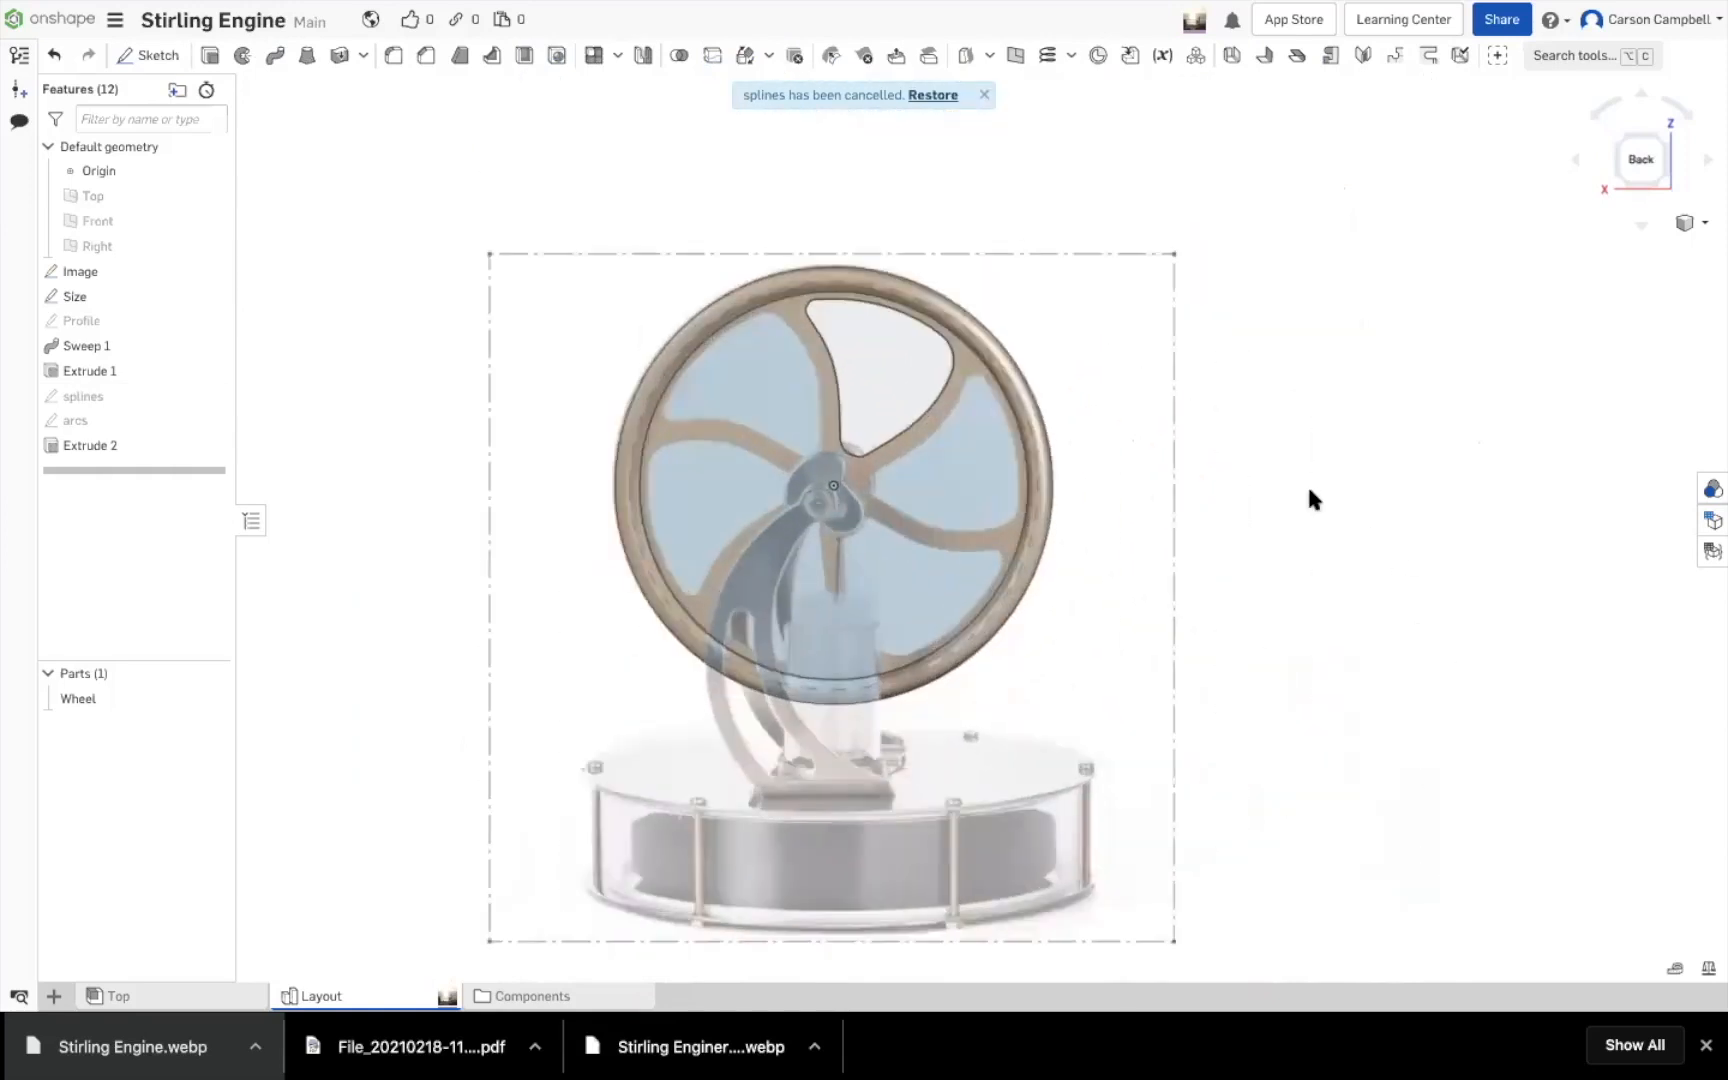
click(617, 58)
click(645, 120)
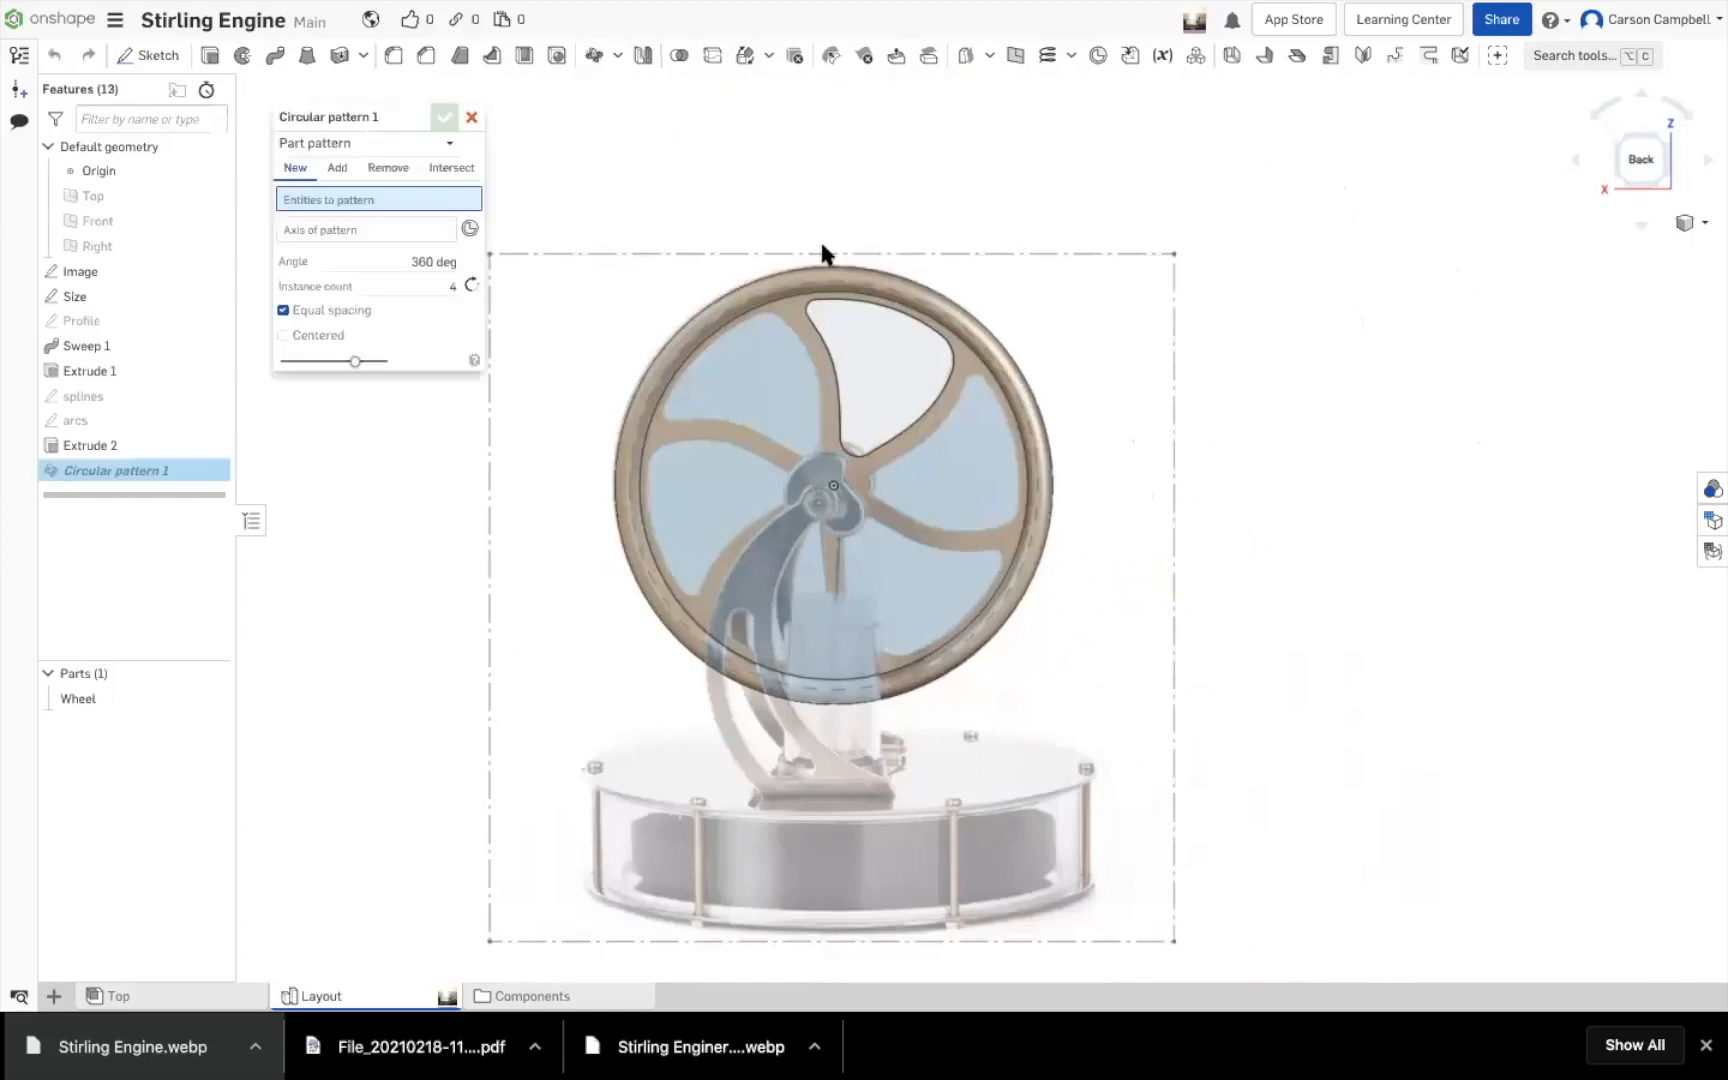
click(425, 147)
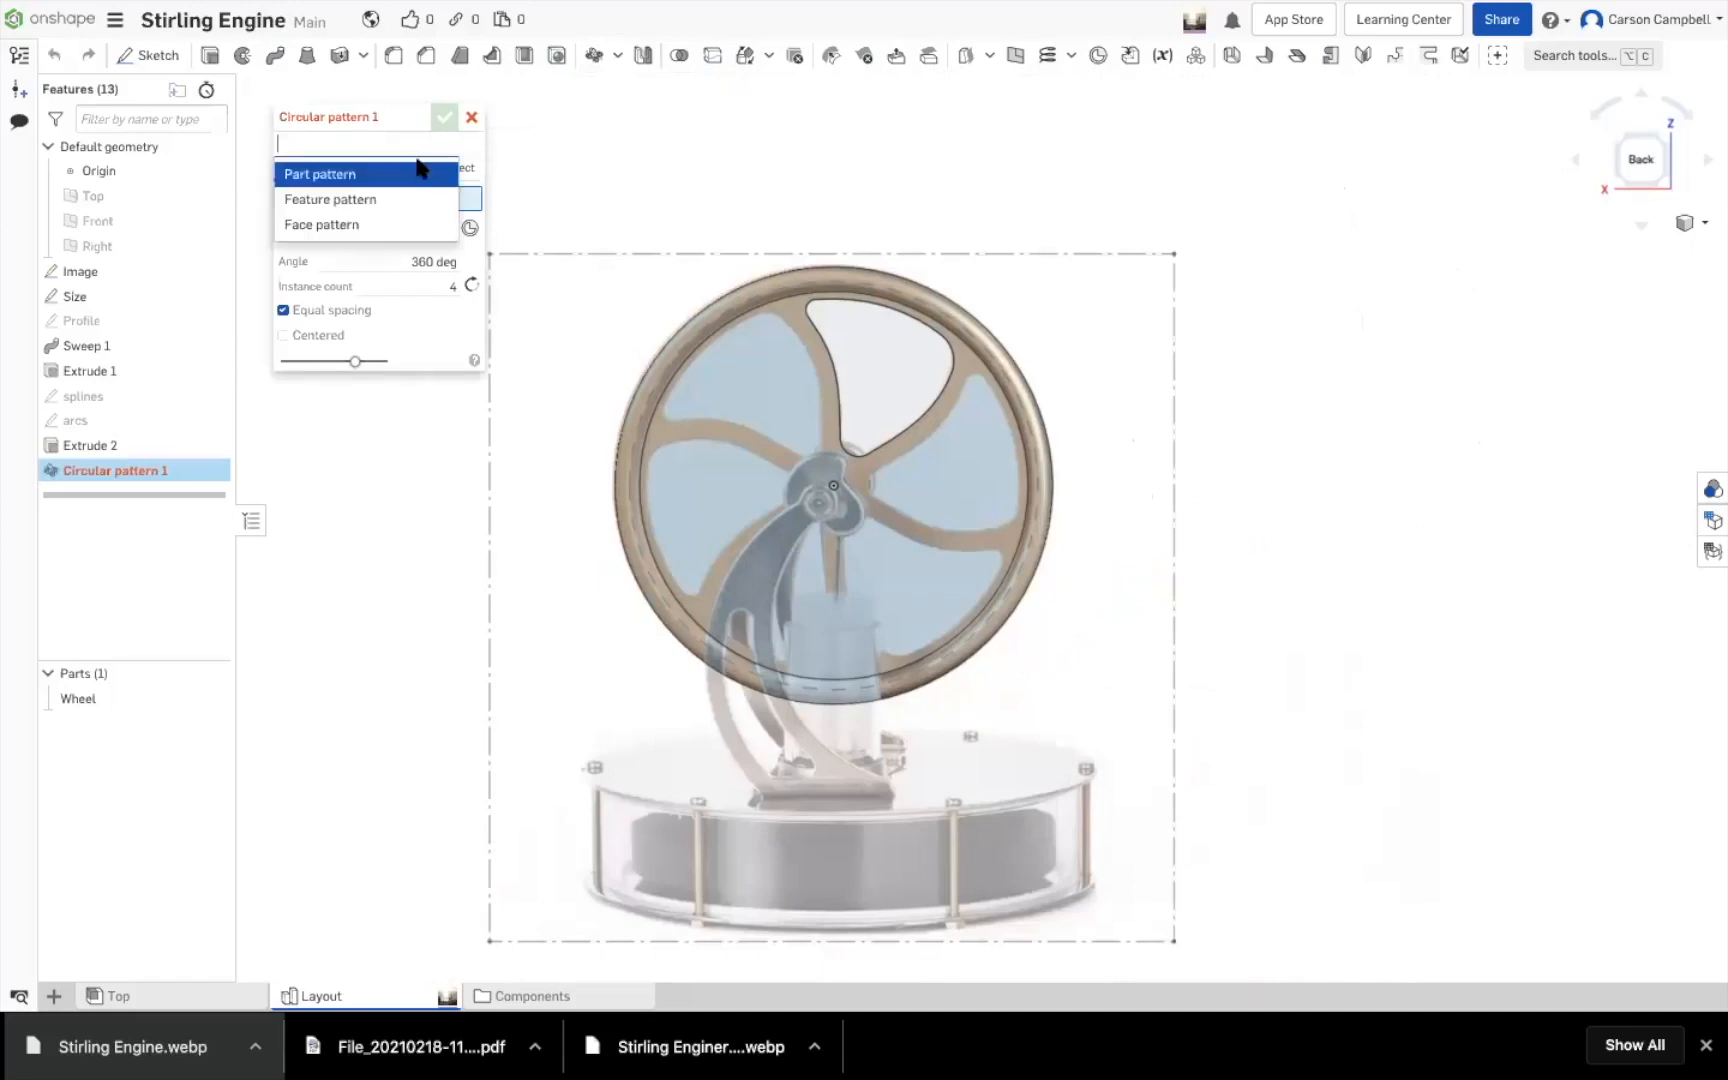
click(345, 199)
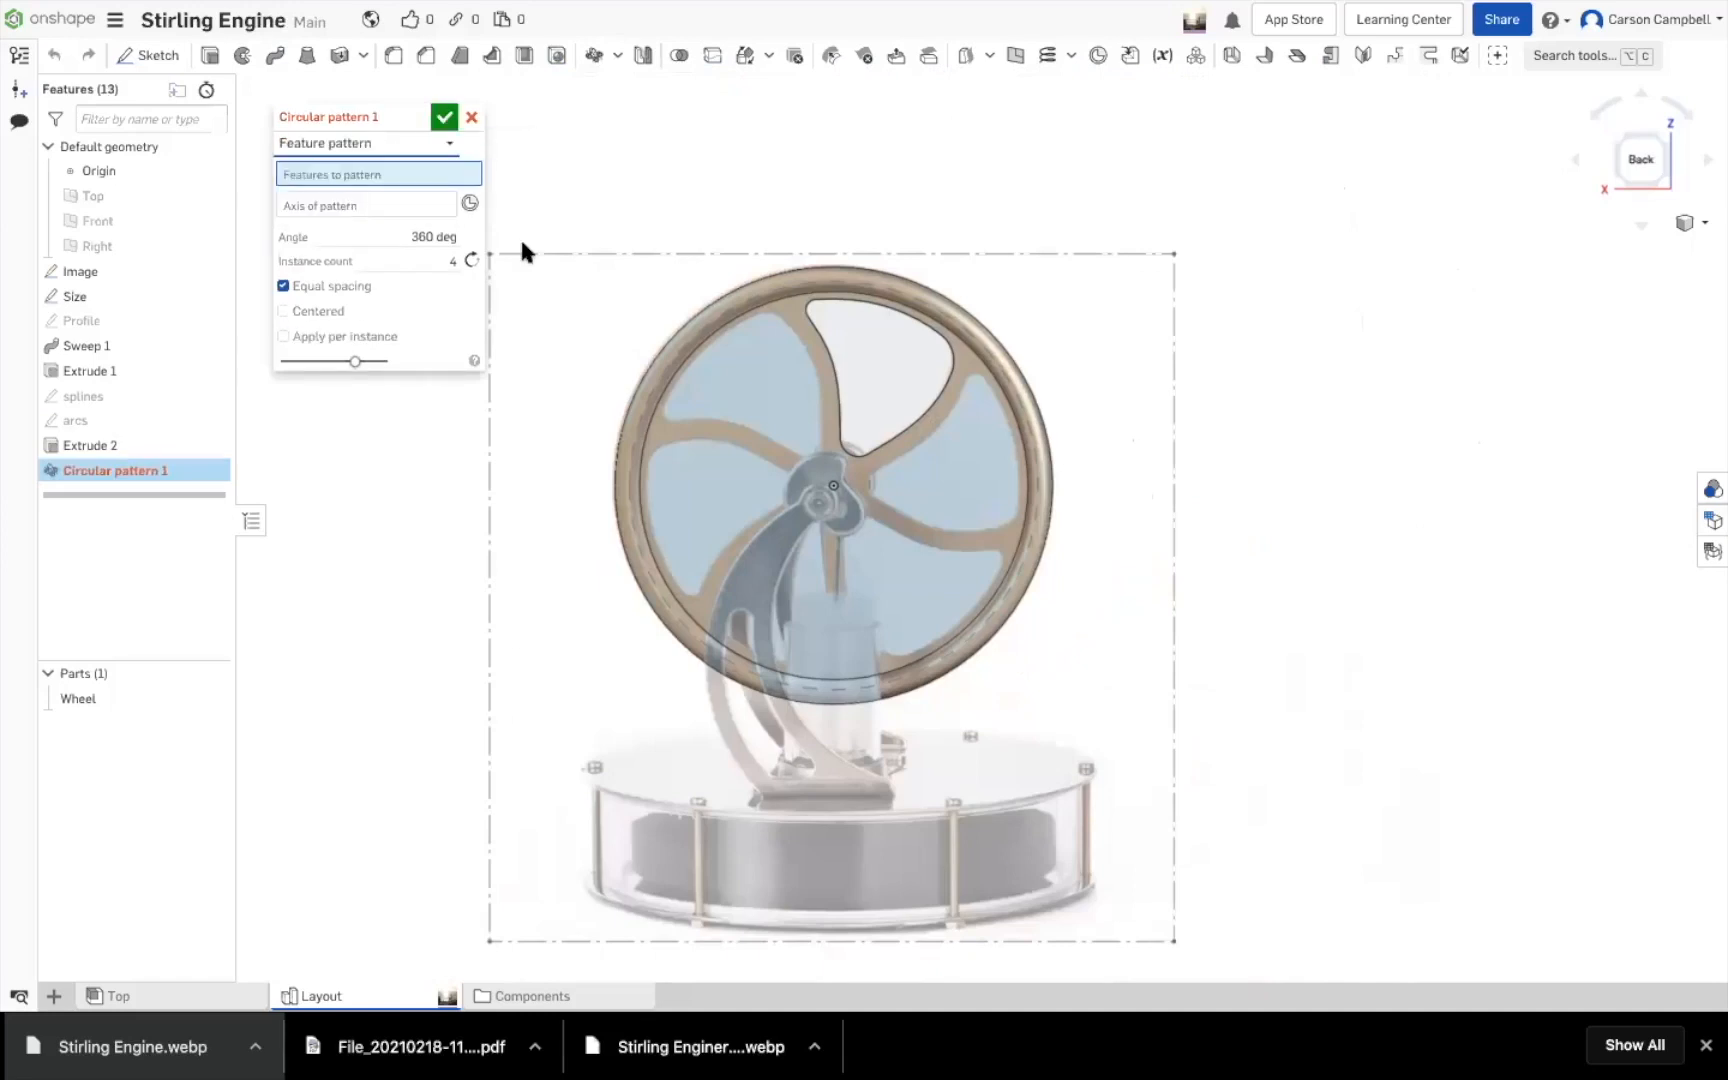
Switch the circular pattern to Part pattern and return it to Feature pattern
click(449, 262)
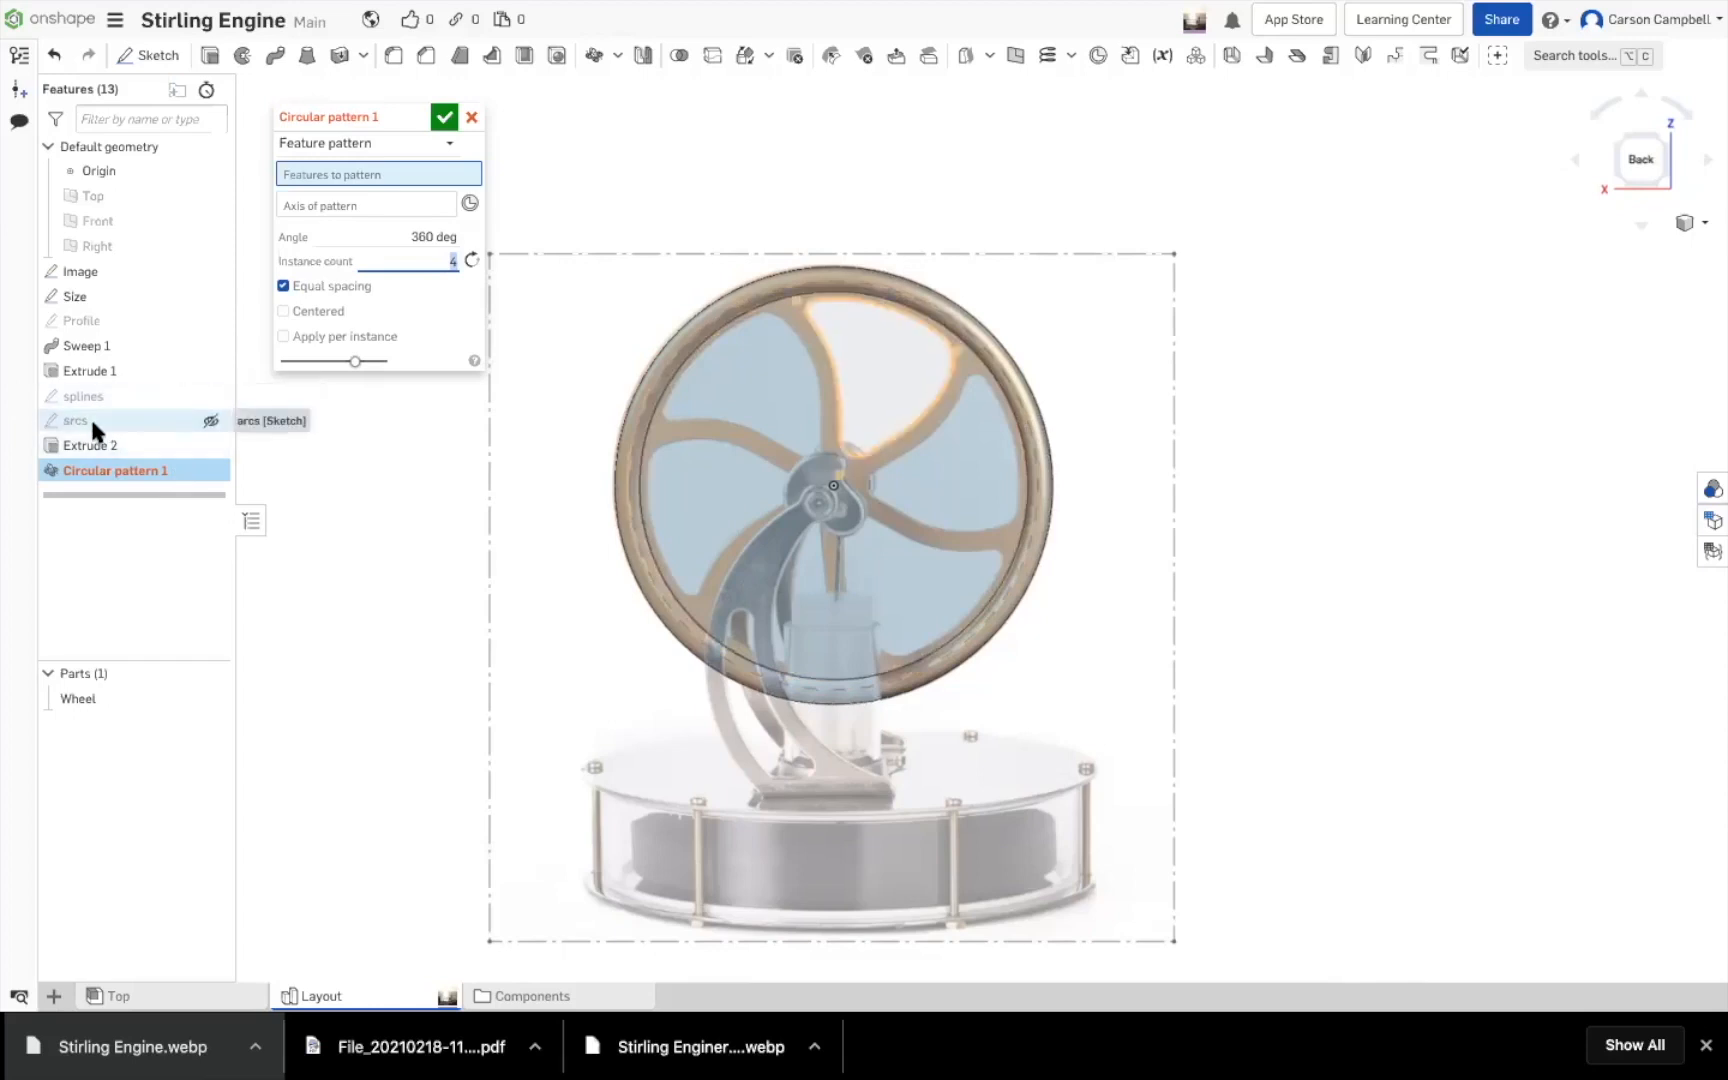
click(414, 145)
click(376, 175)
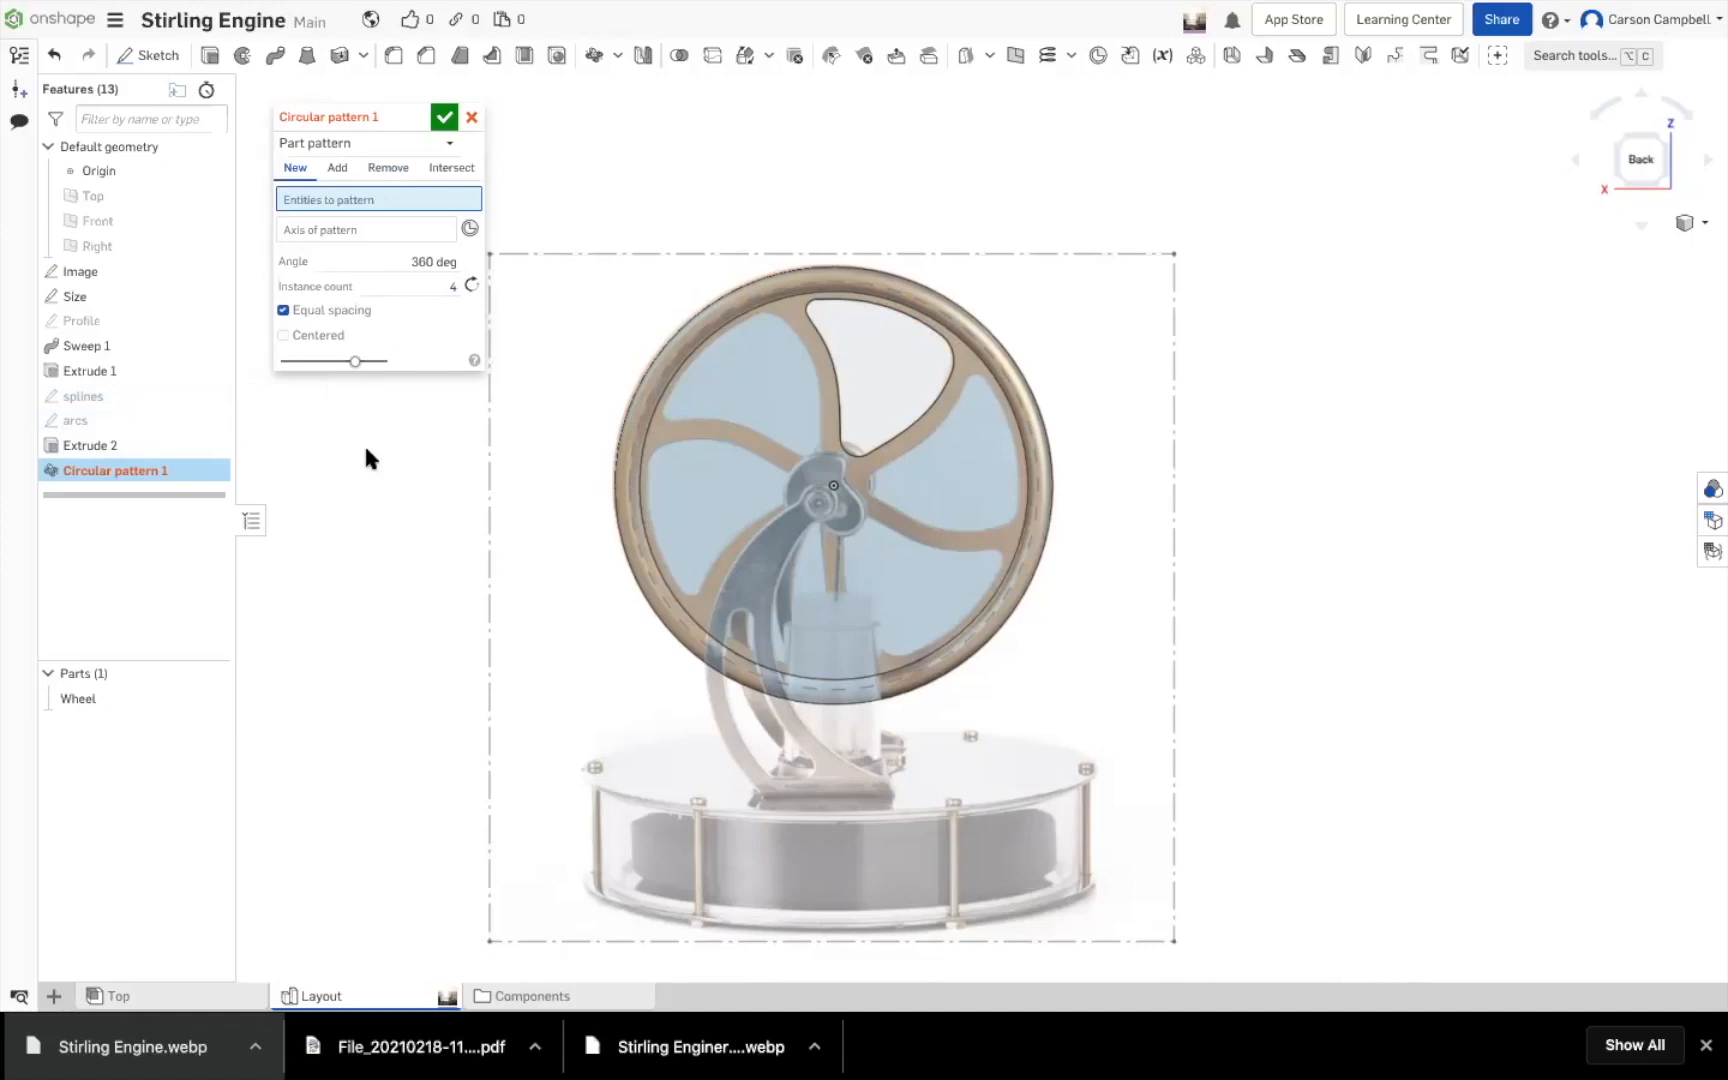
click(413, 142)
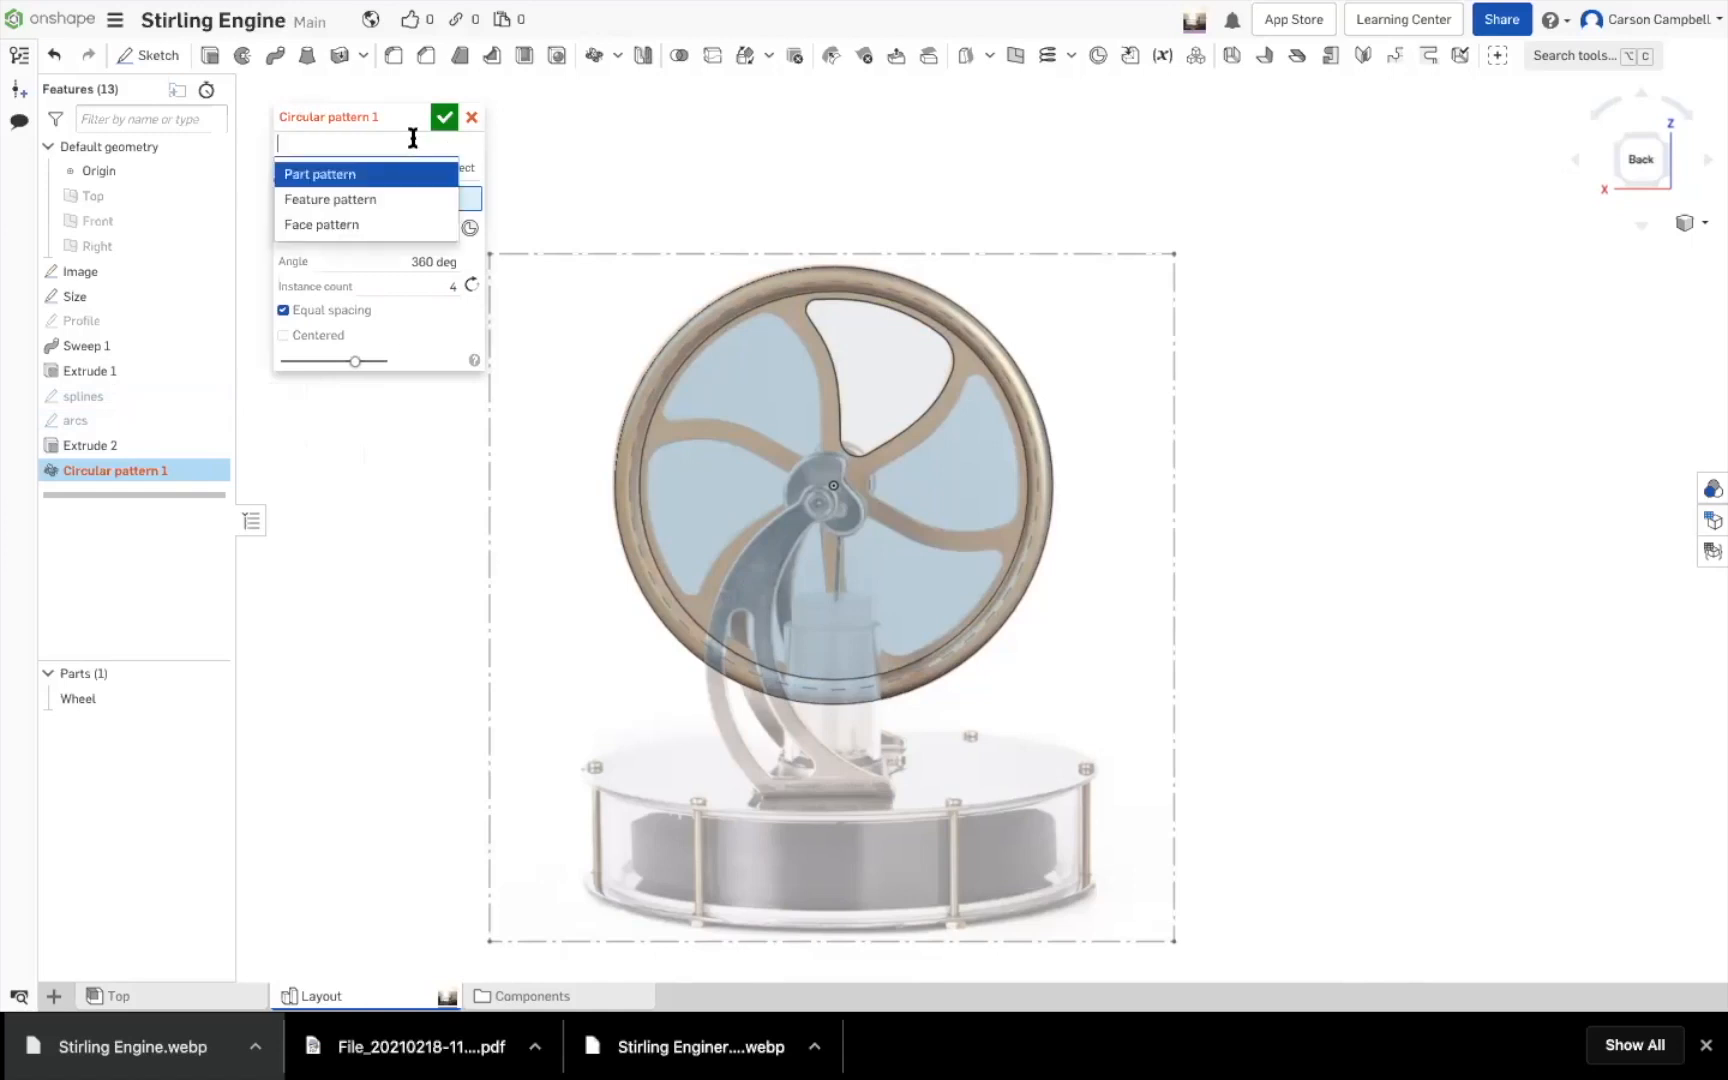
click(312, 201)
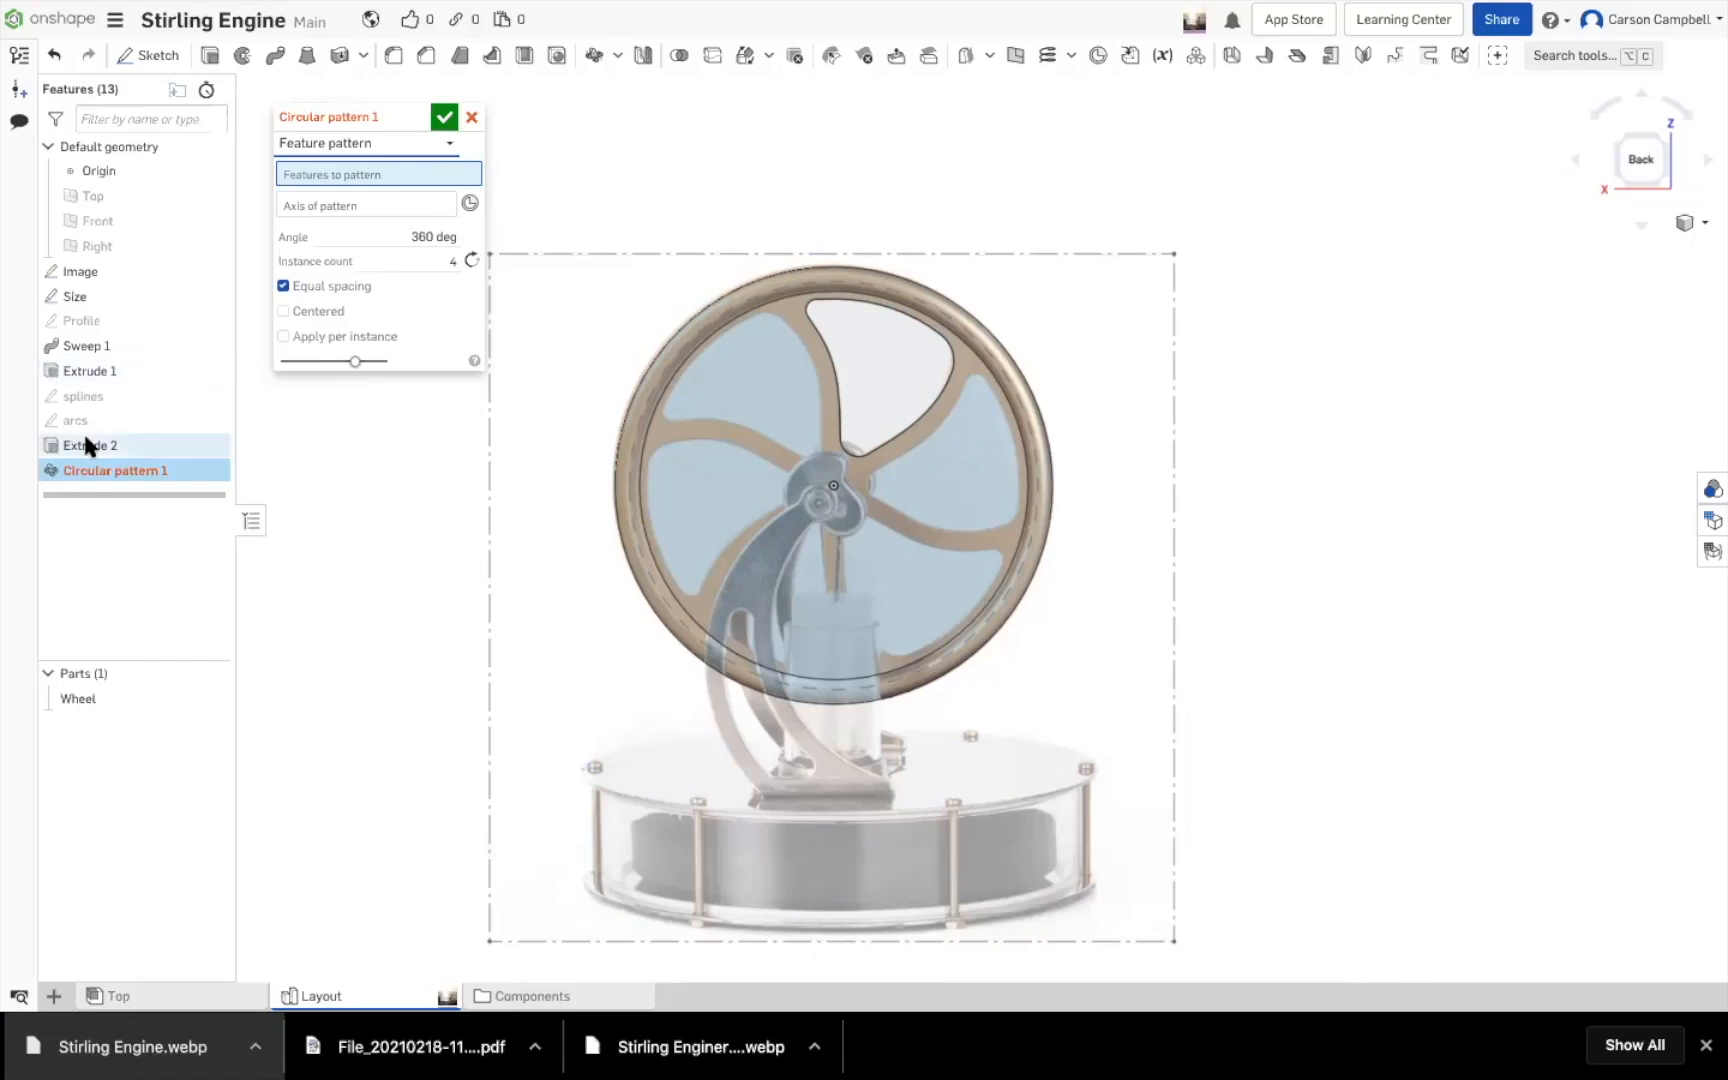
Pattern Extrude 2 around the wheel's circular inner rim edge with 6 equally spaced instances over 360 degrees, and accept the pattern
click(106, 446)
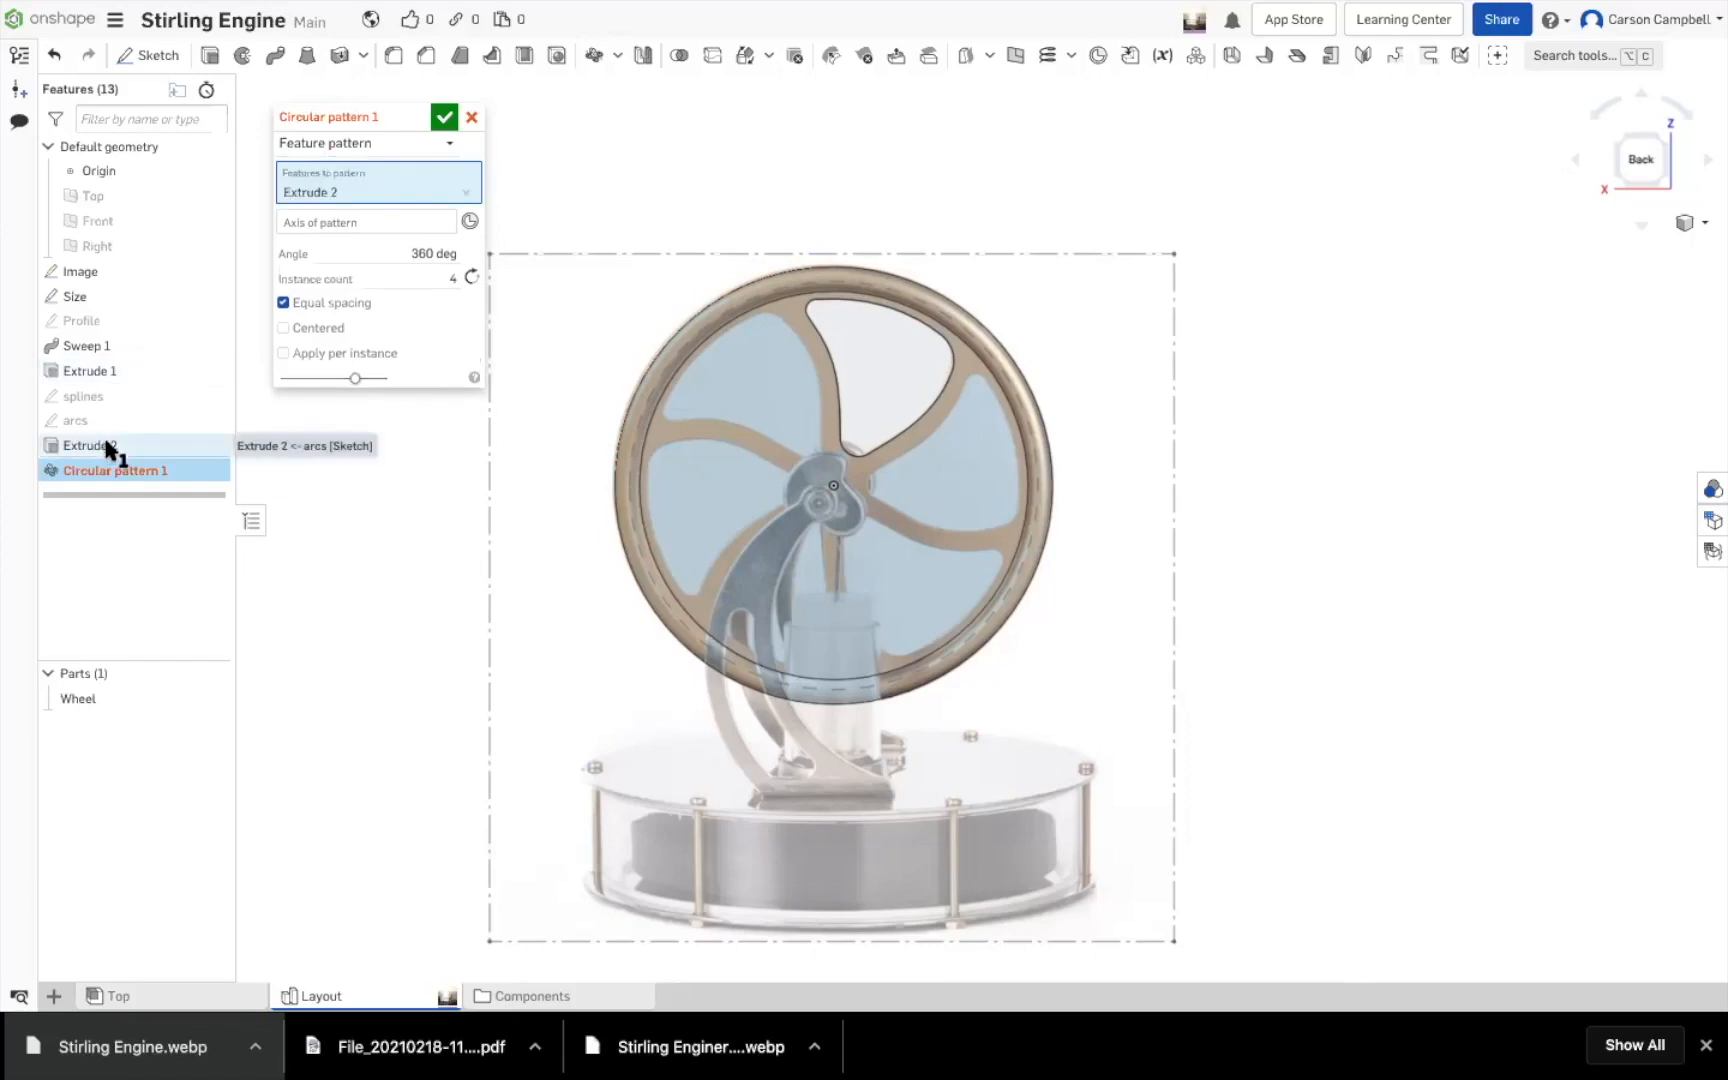
click(366, 222)
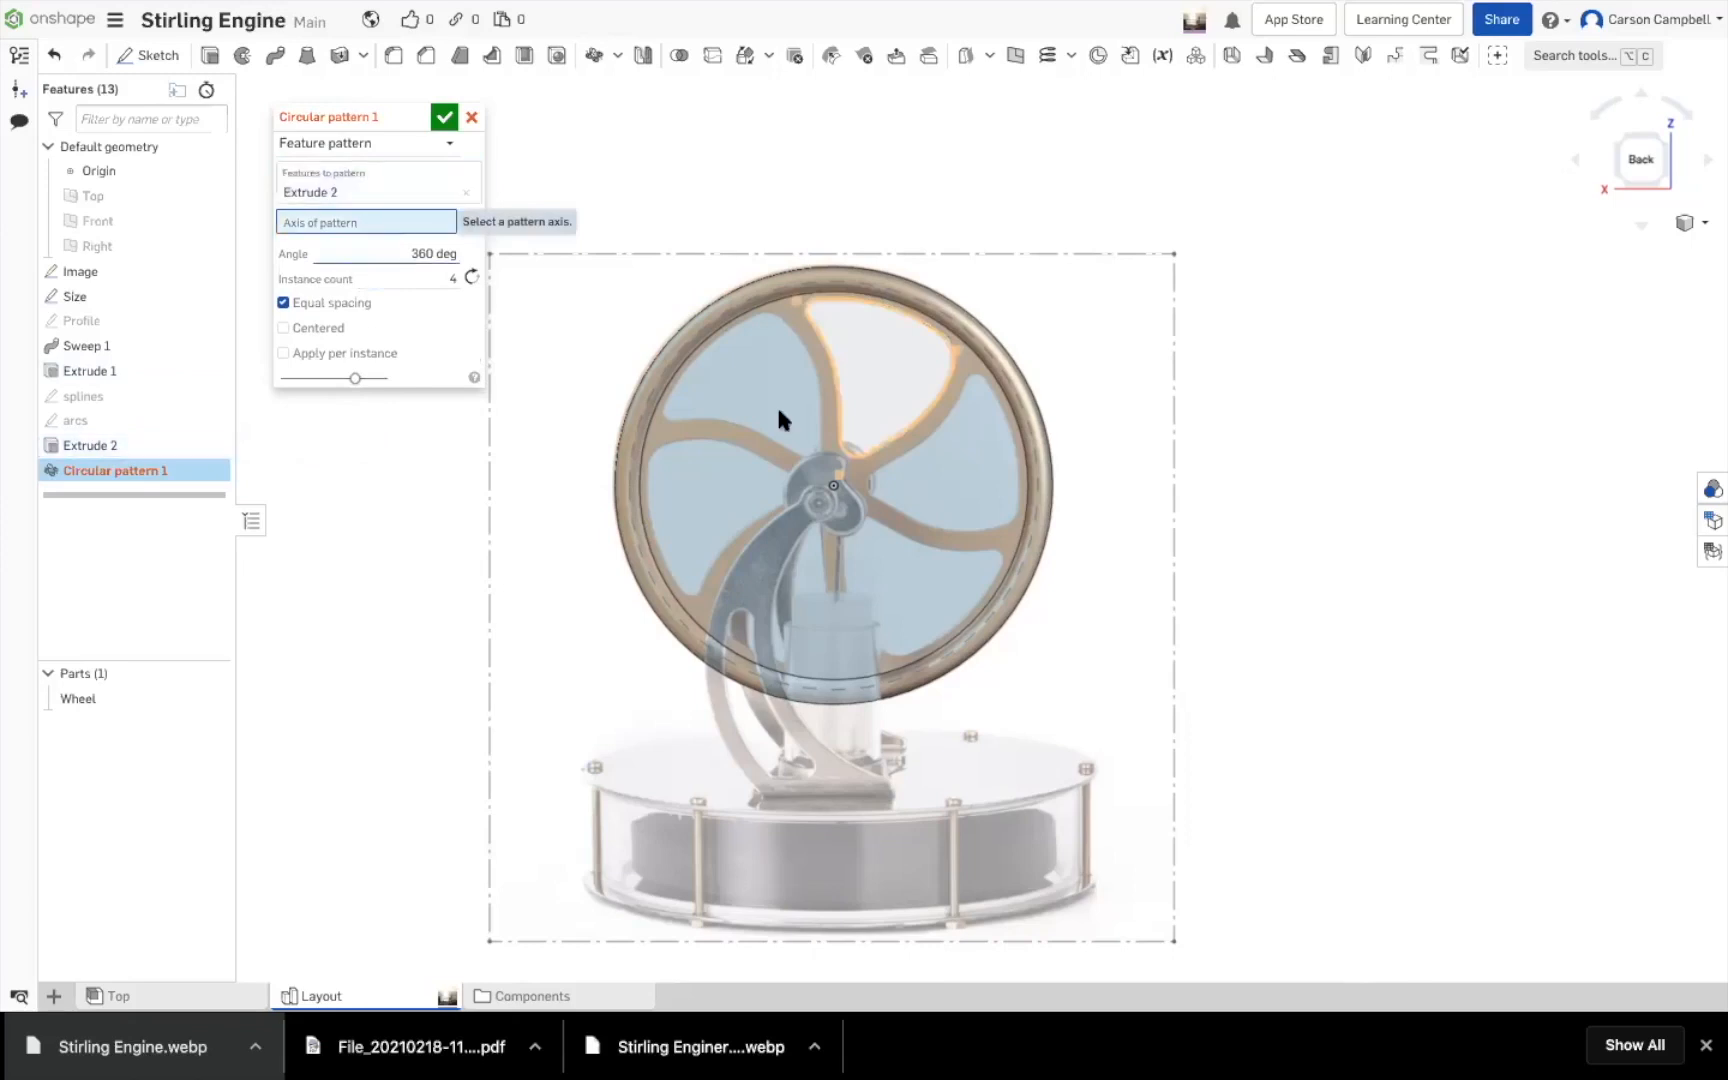
click(1023, 470)
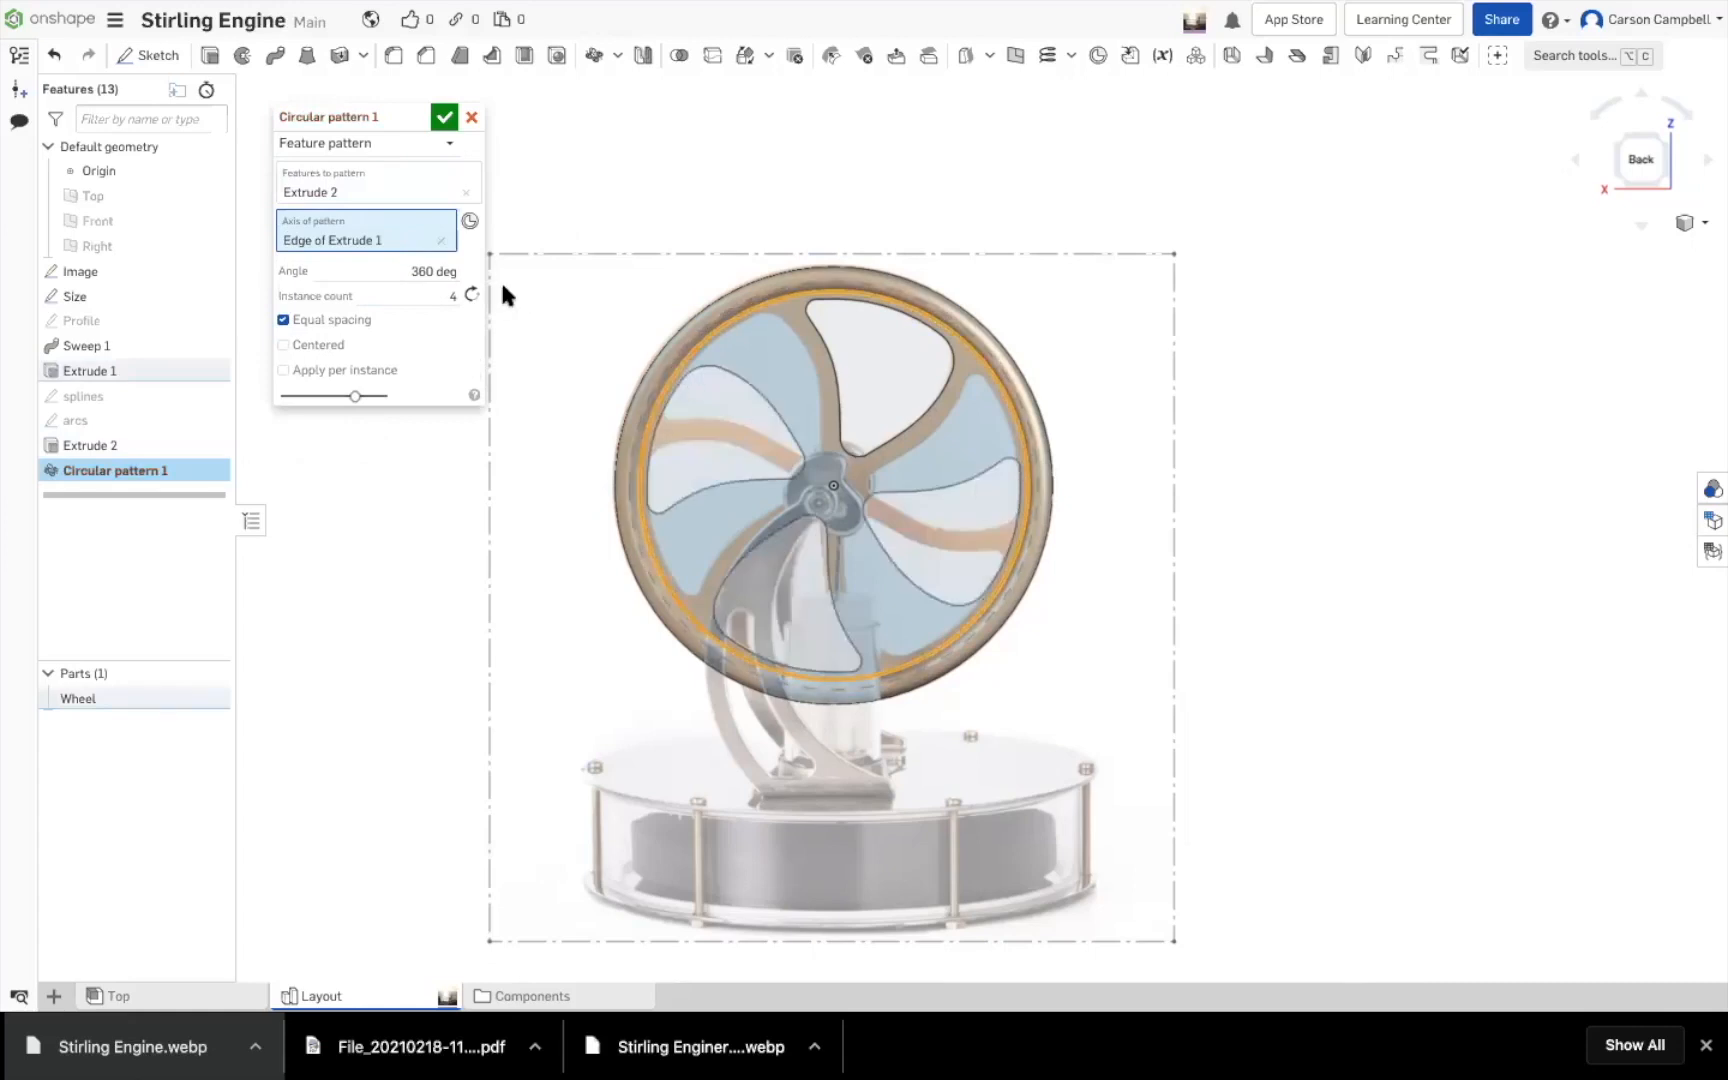
double_click(449, 294)
text(6)
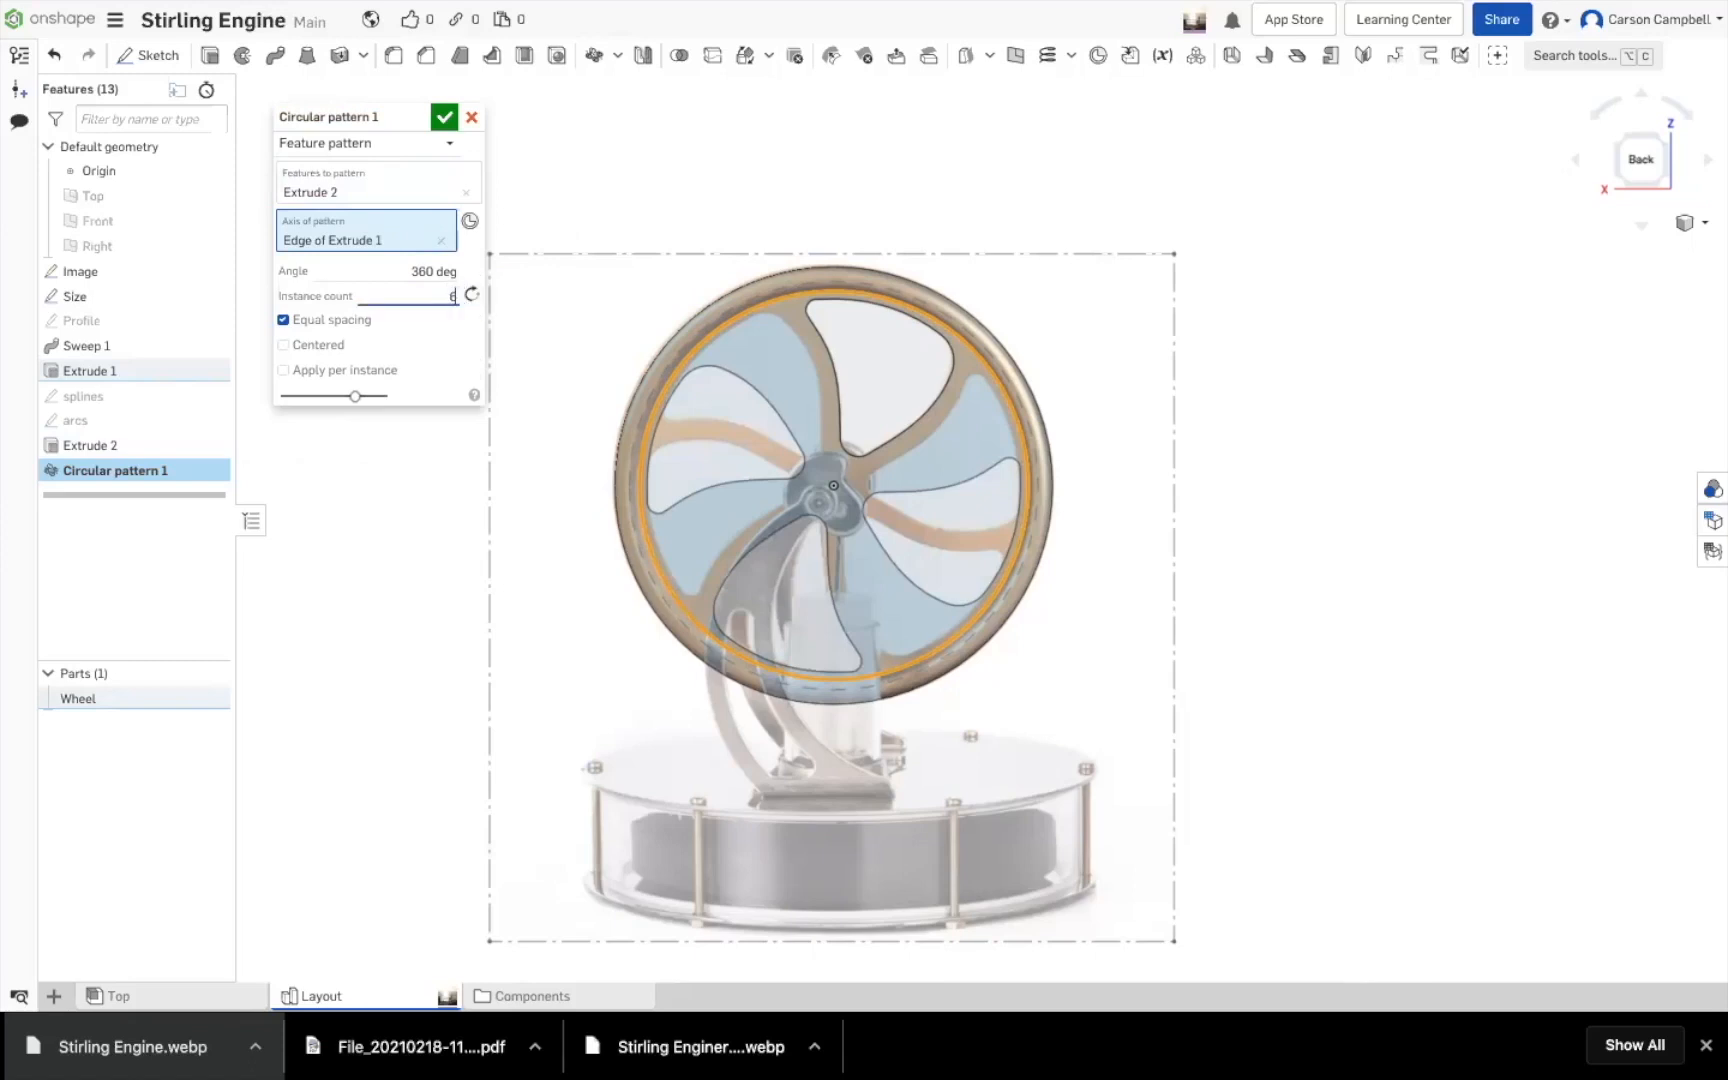
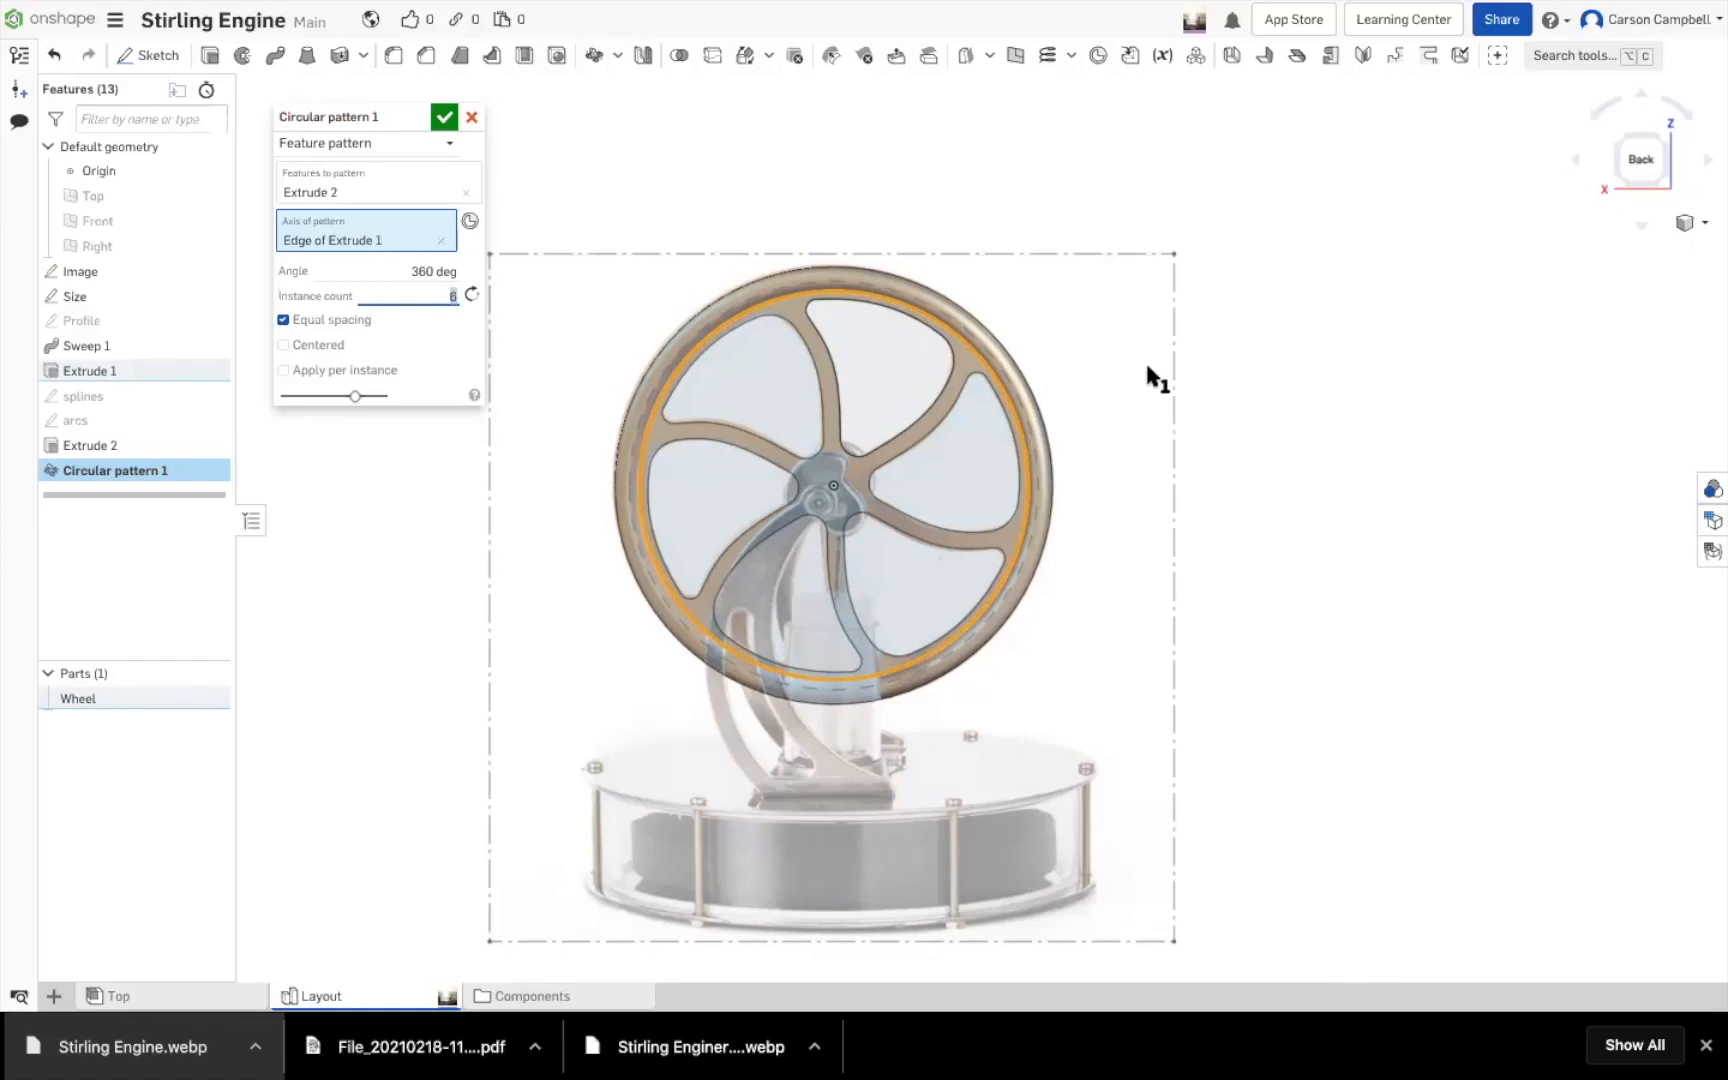
click(444, 117)
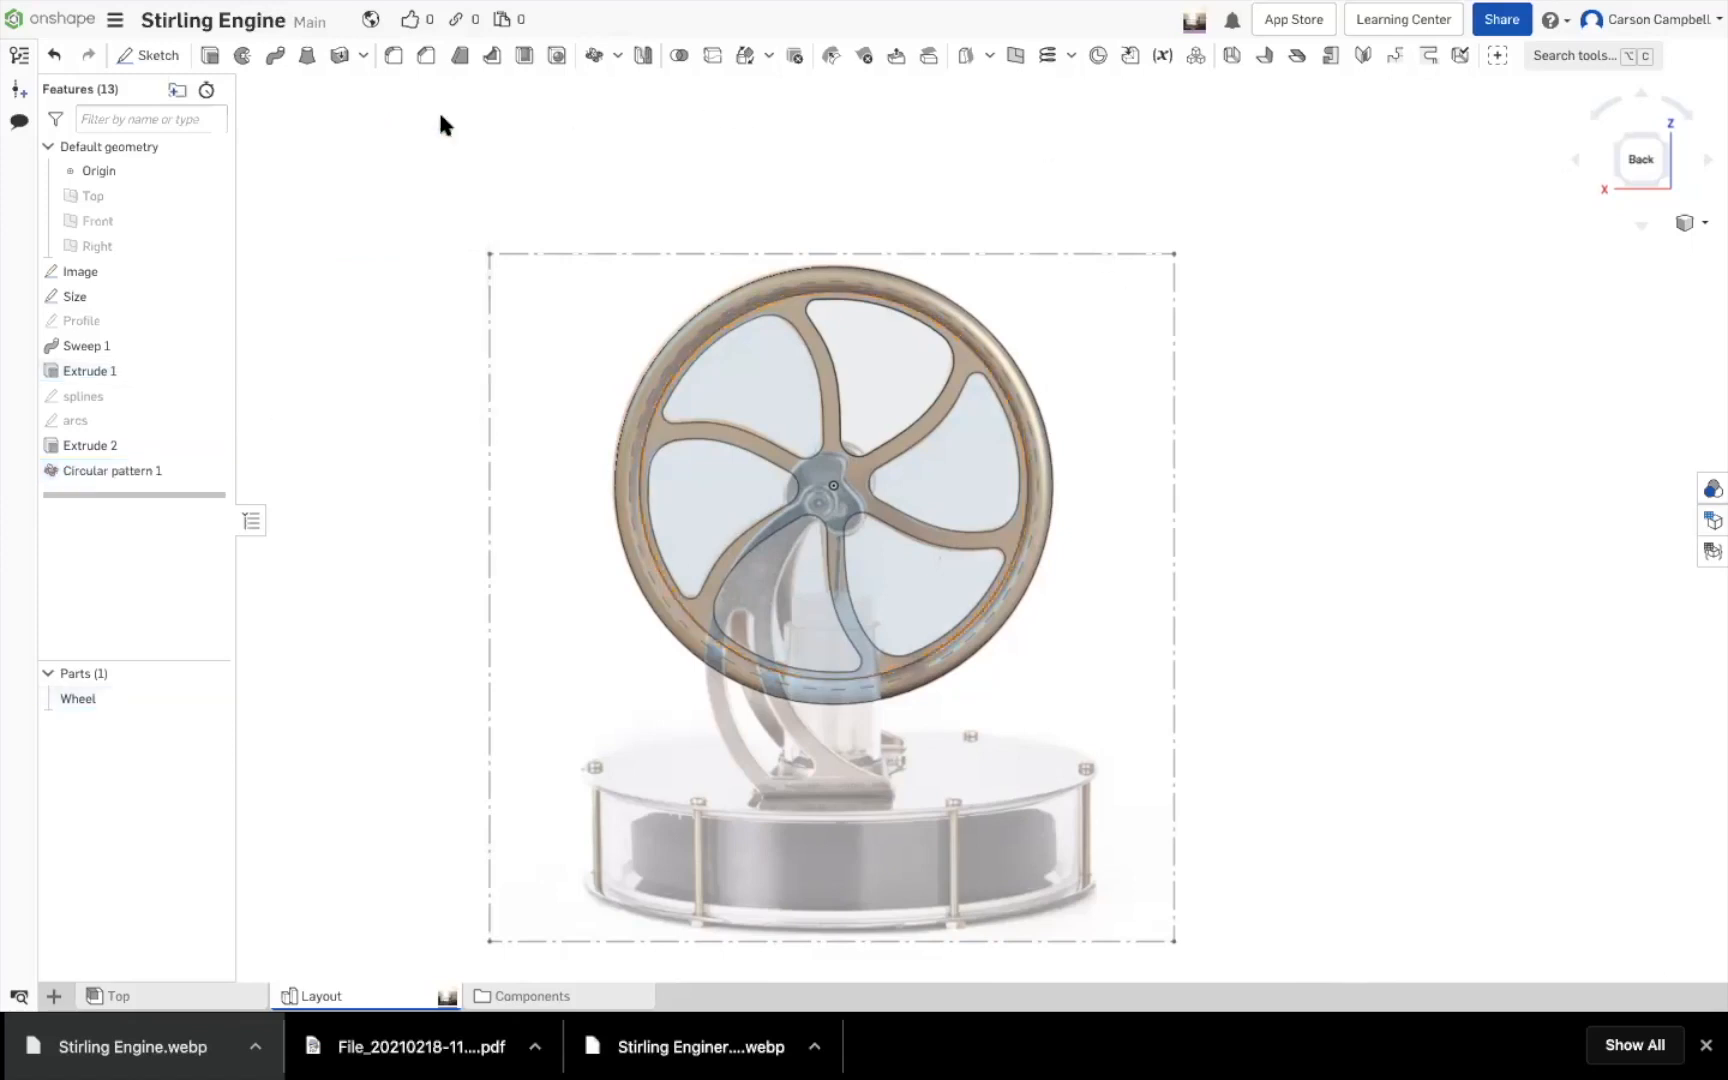
Roll the feature history back to Extrude 2, before the circular pattern
right_drag(977, 151, 1199, 193)
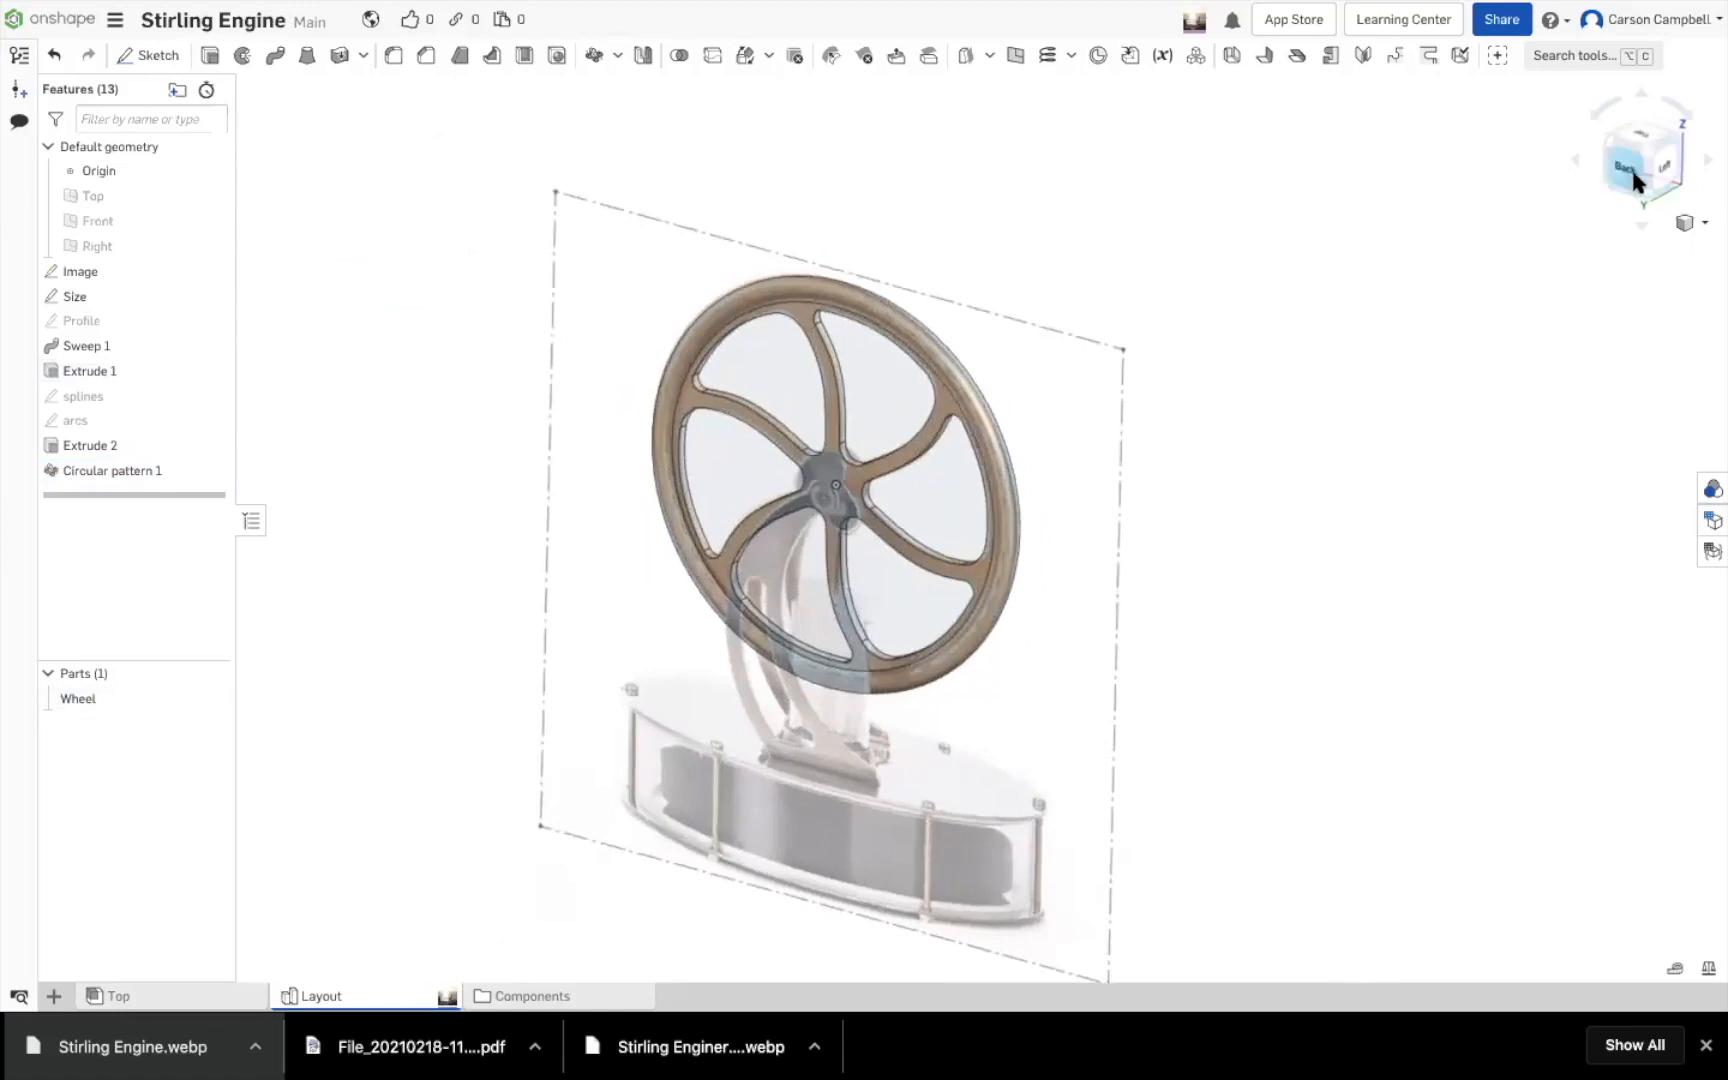
click(1630, 172)
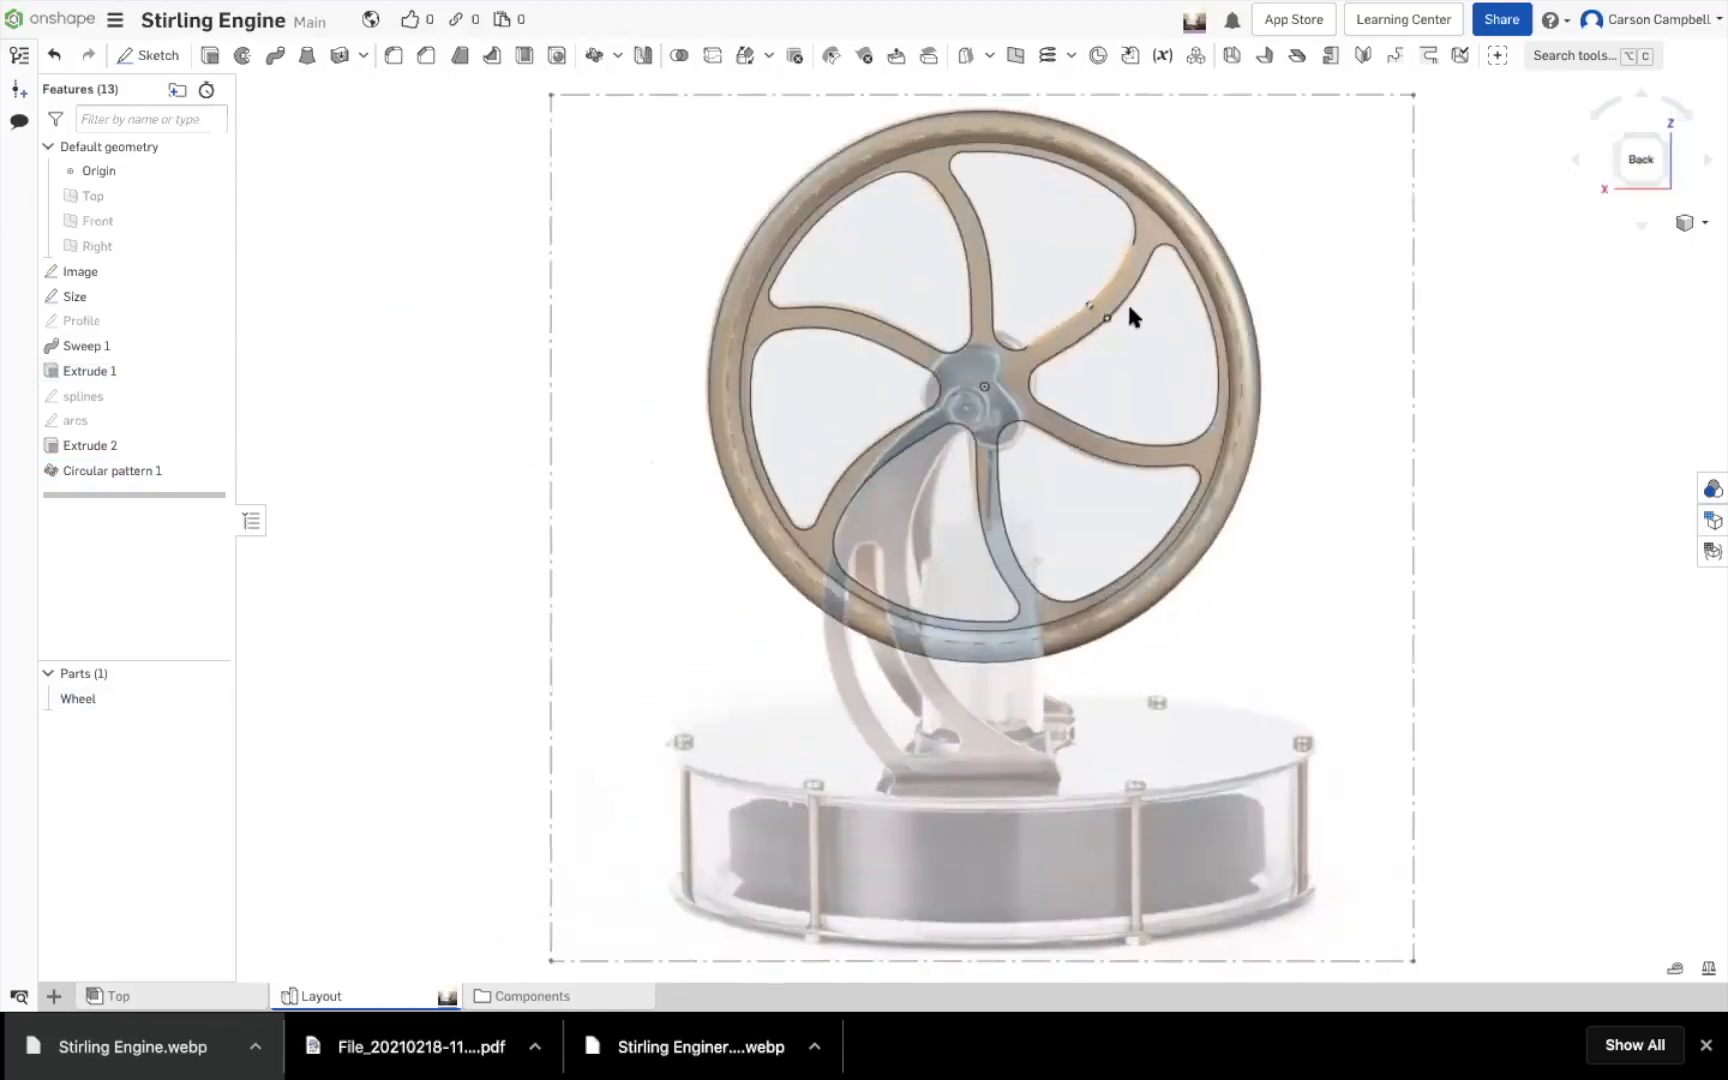
scroll(1120, 301, up, 3)
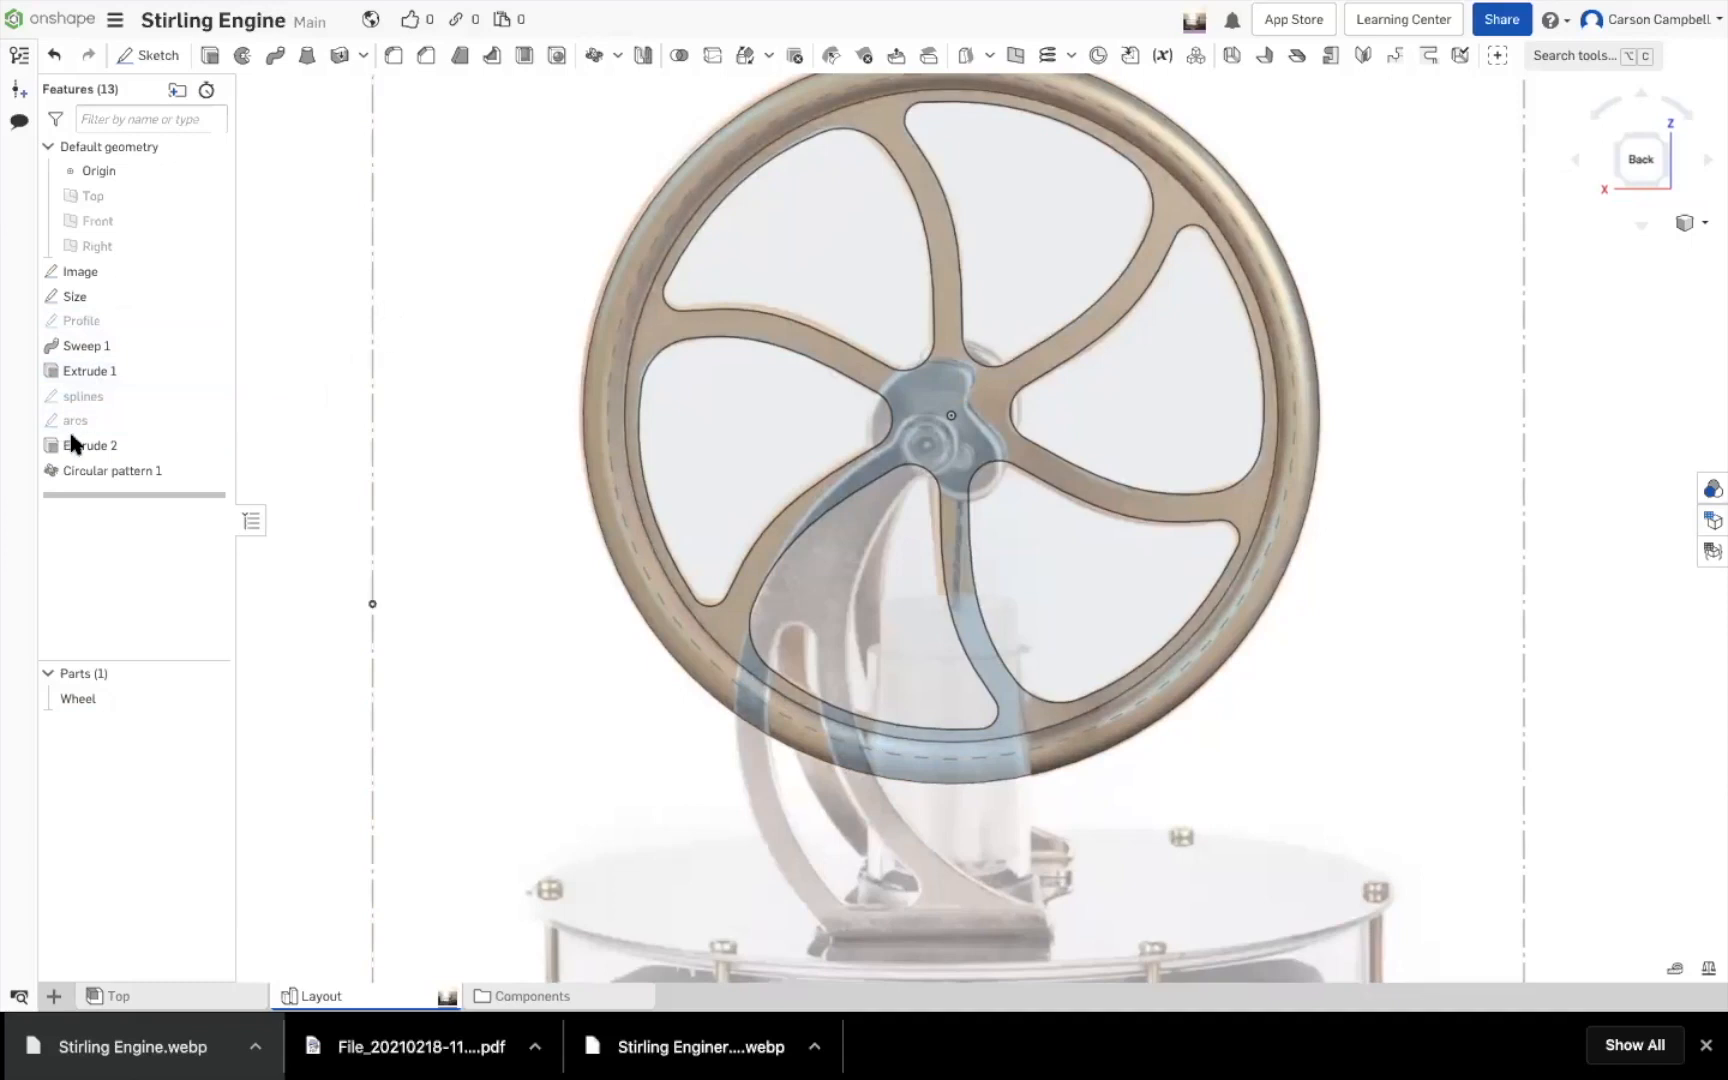
right_click(92, 443)
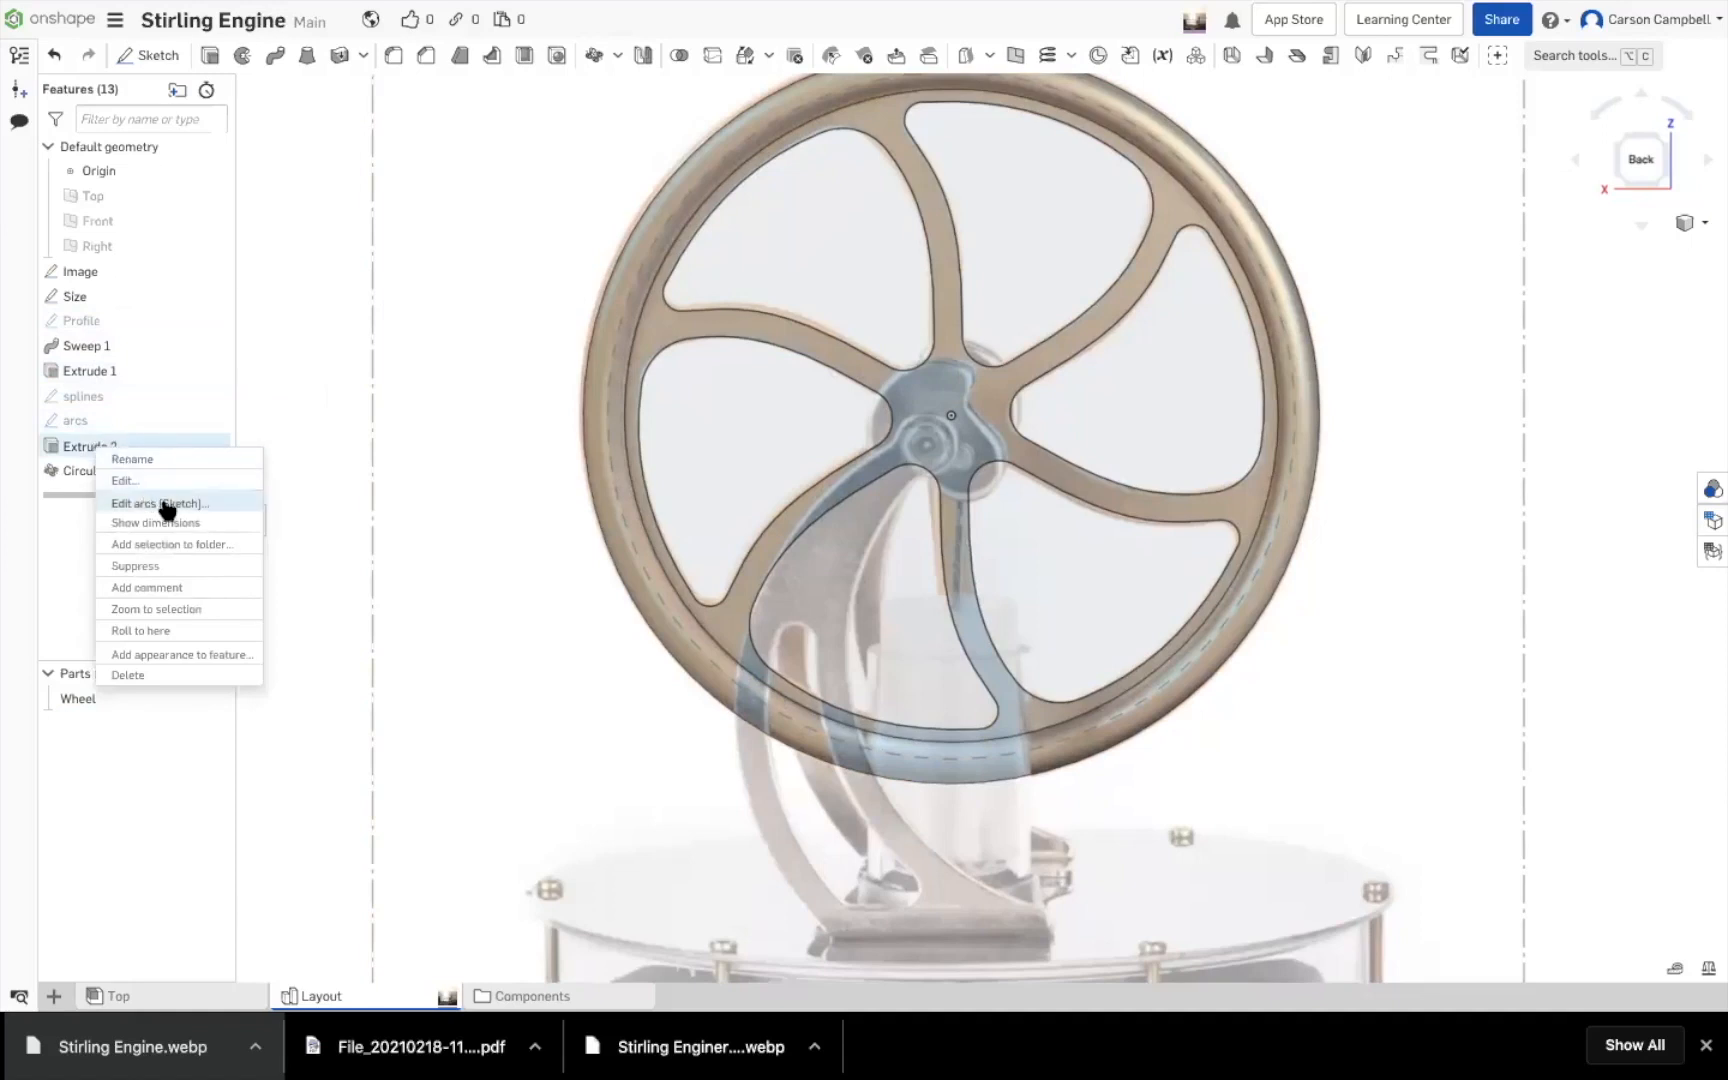
click(156, 629)
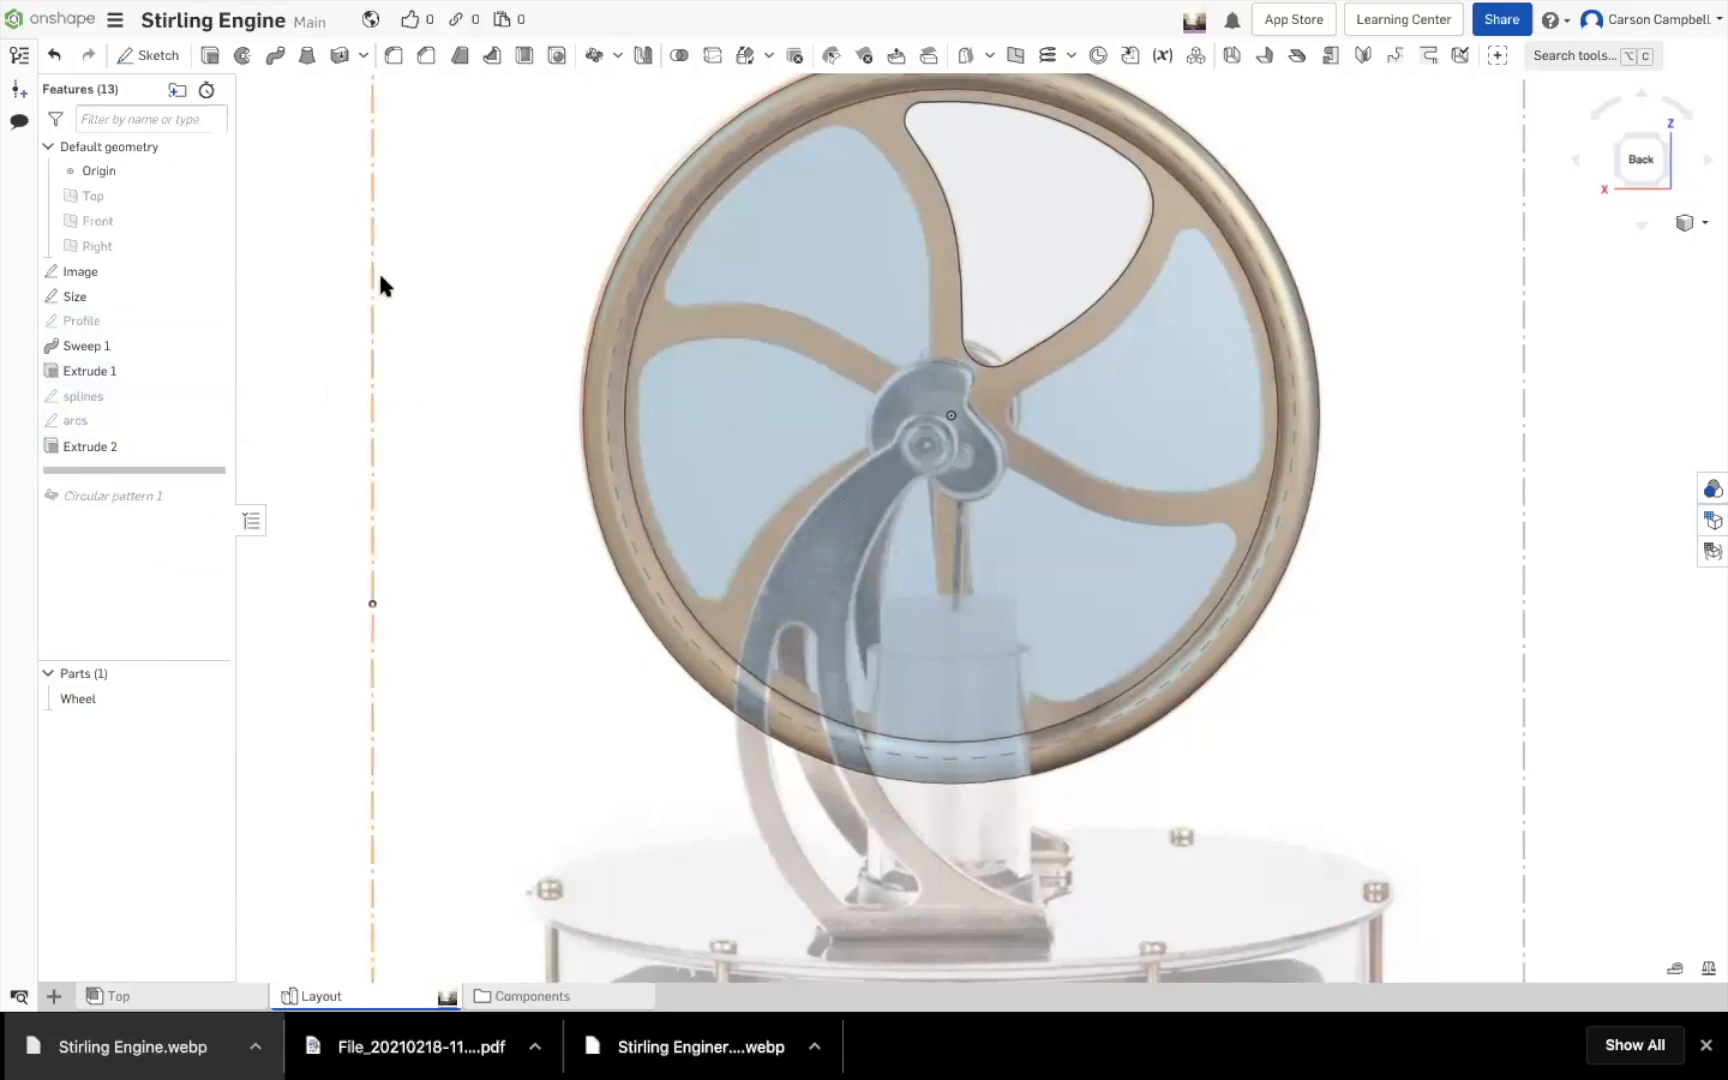
Fillet the inner face of the wheel's spoke opening cut by Extrude 2 with a 1 mm radius
scroll(1297, 888, down, 1)
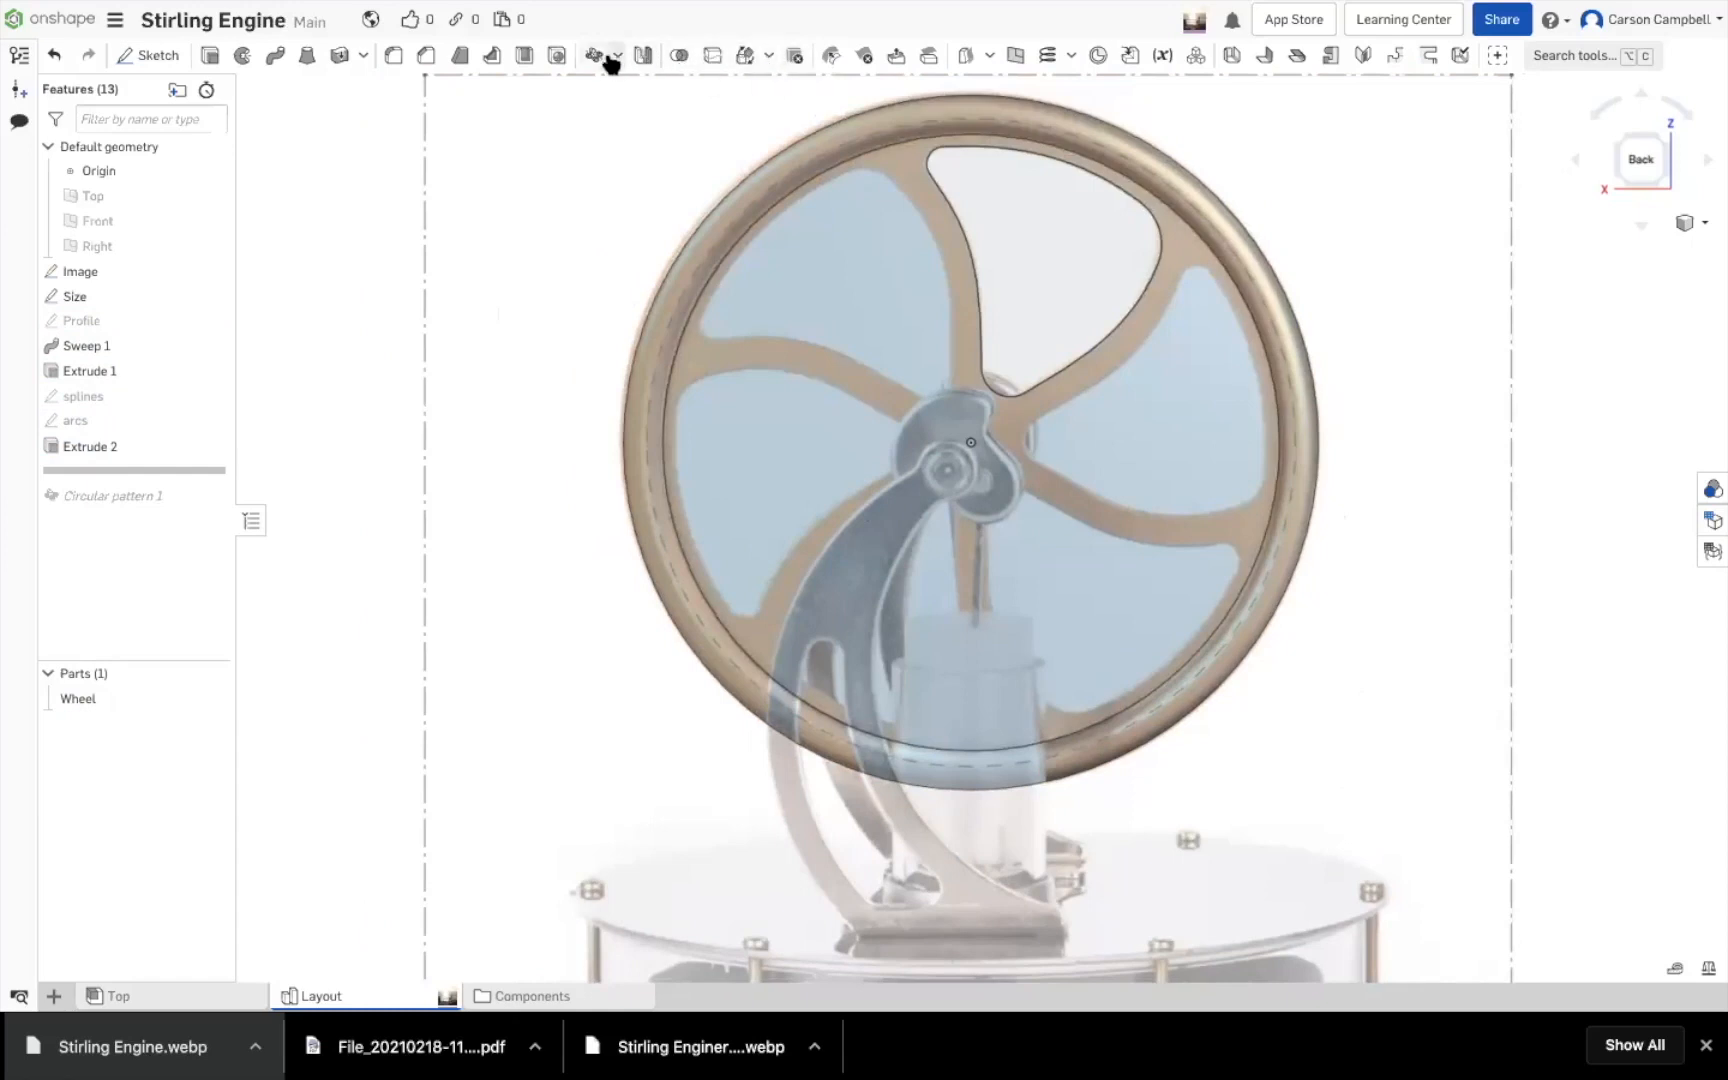
click(396, 56)
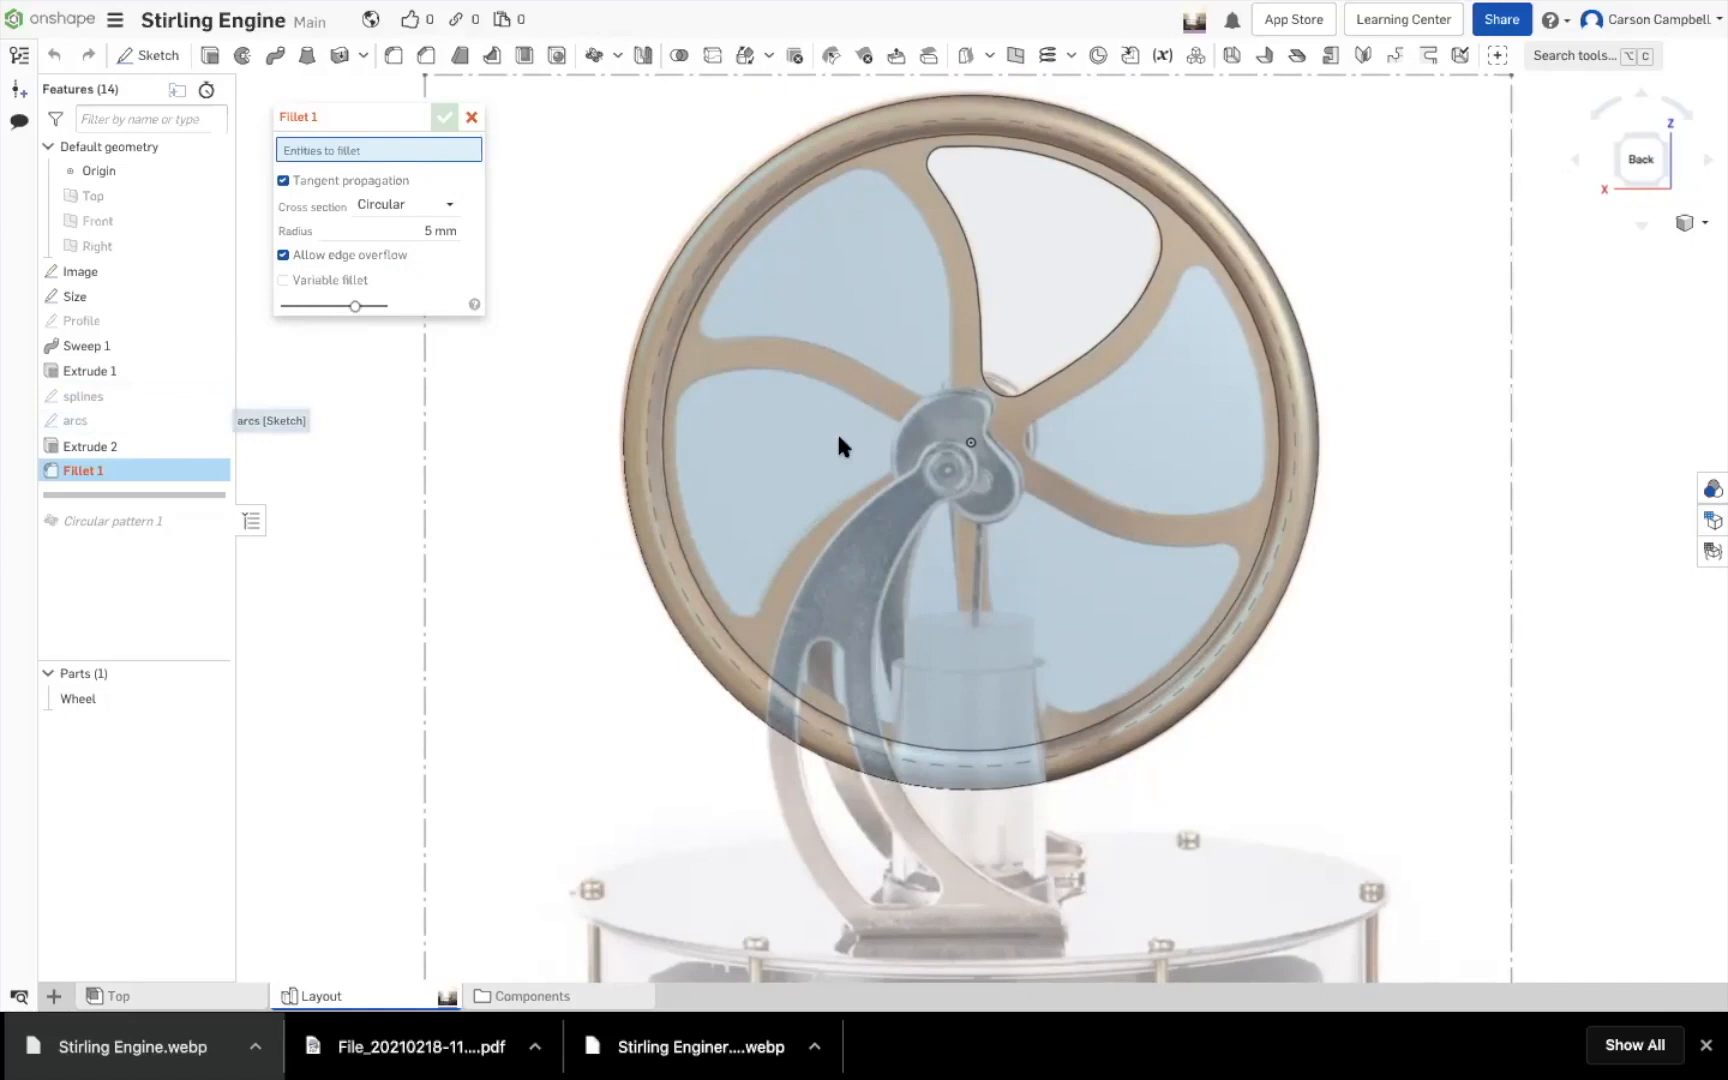
right_drag(1481, 414, 1404, 422)
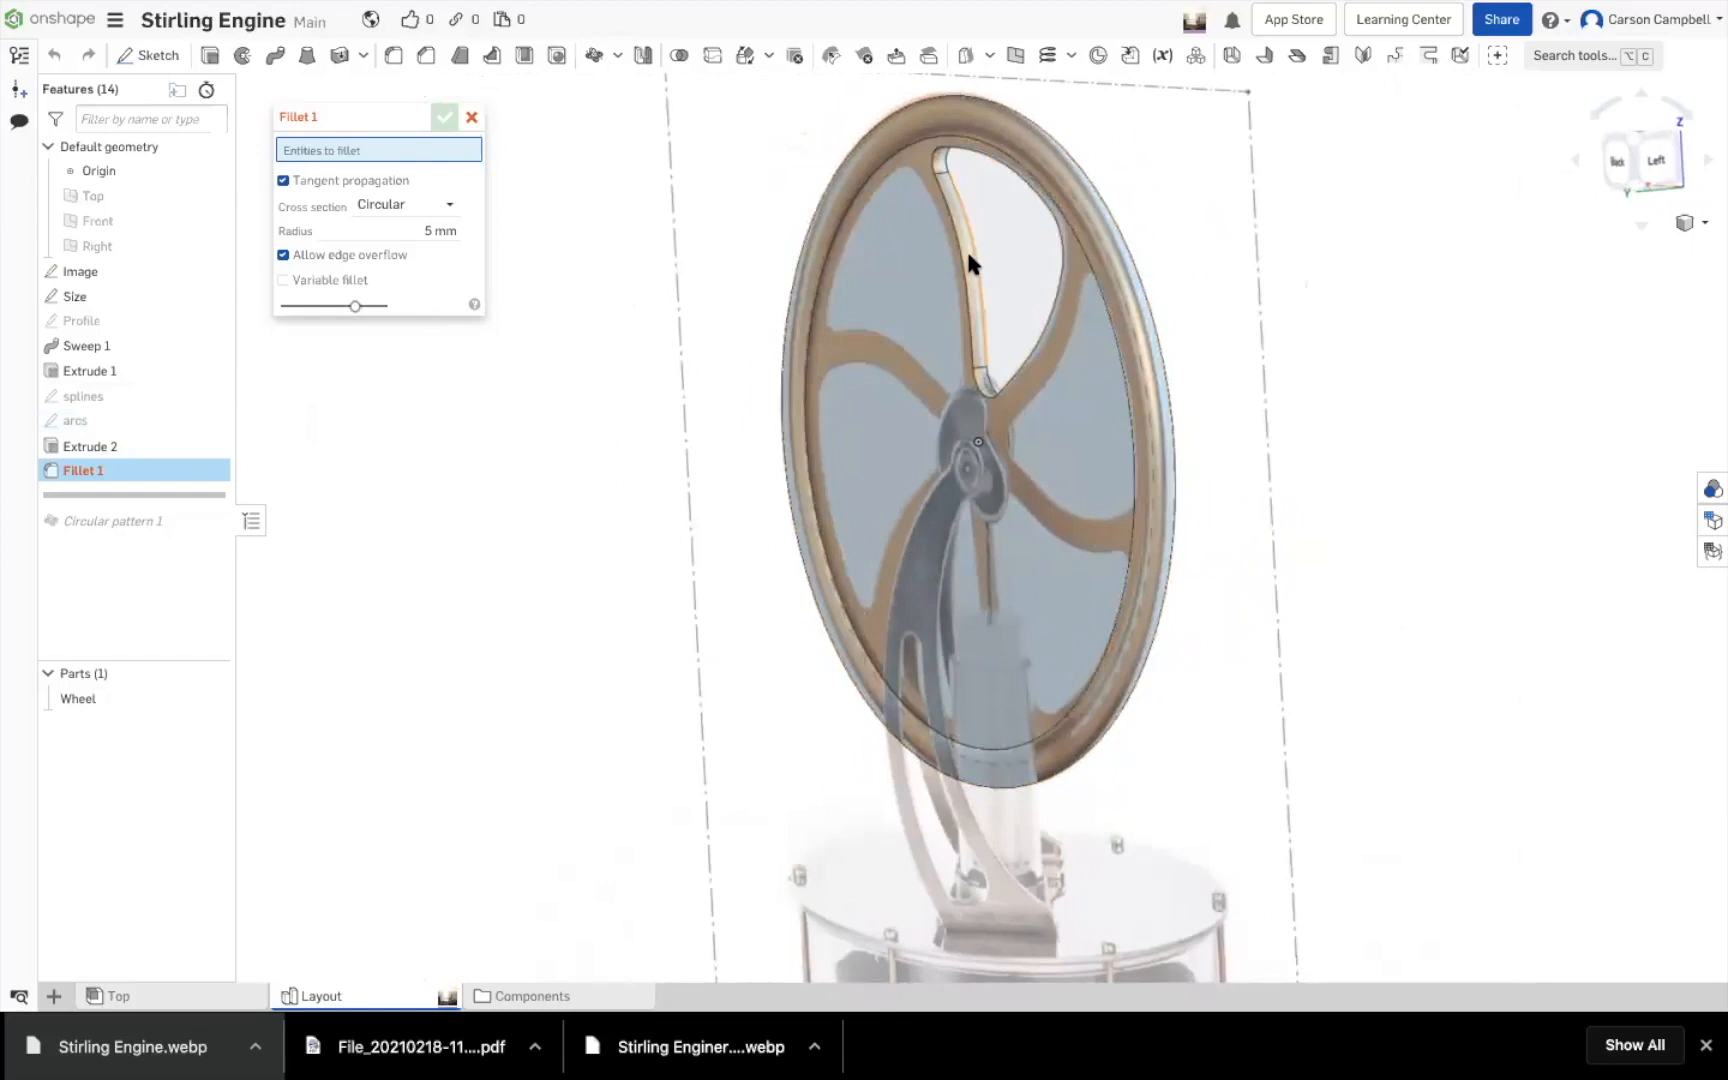
scroll(967, 248, up, 5)
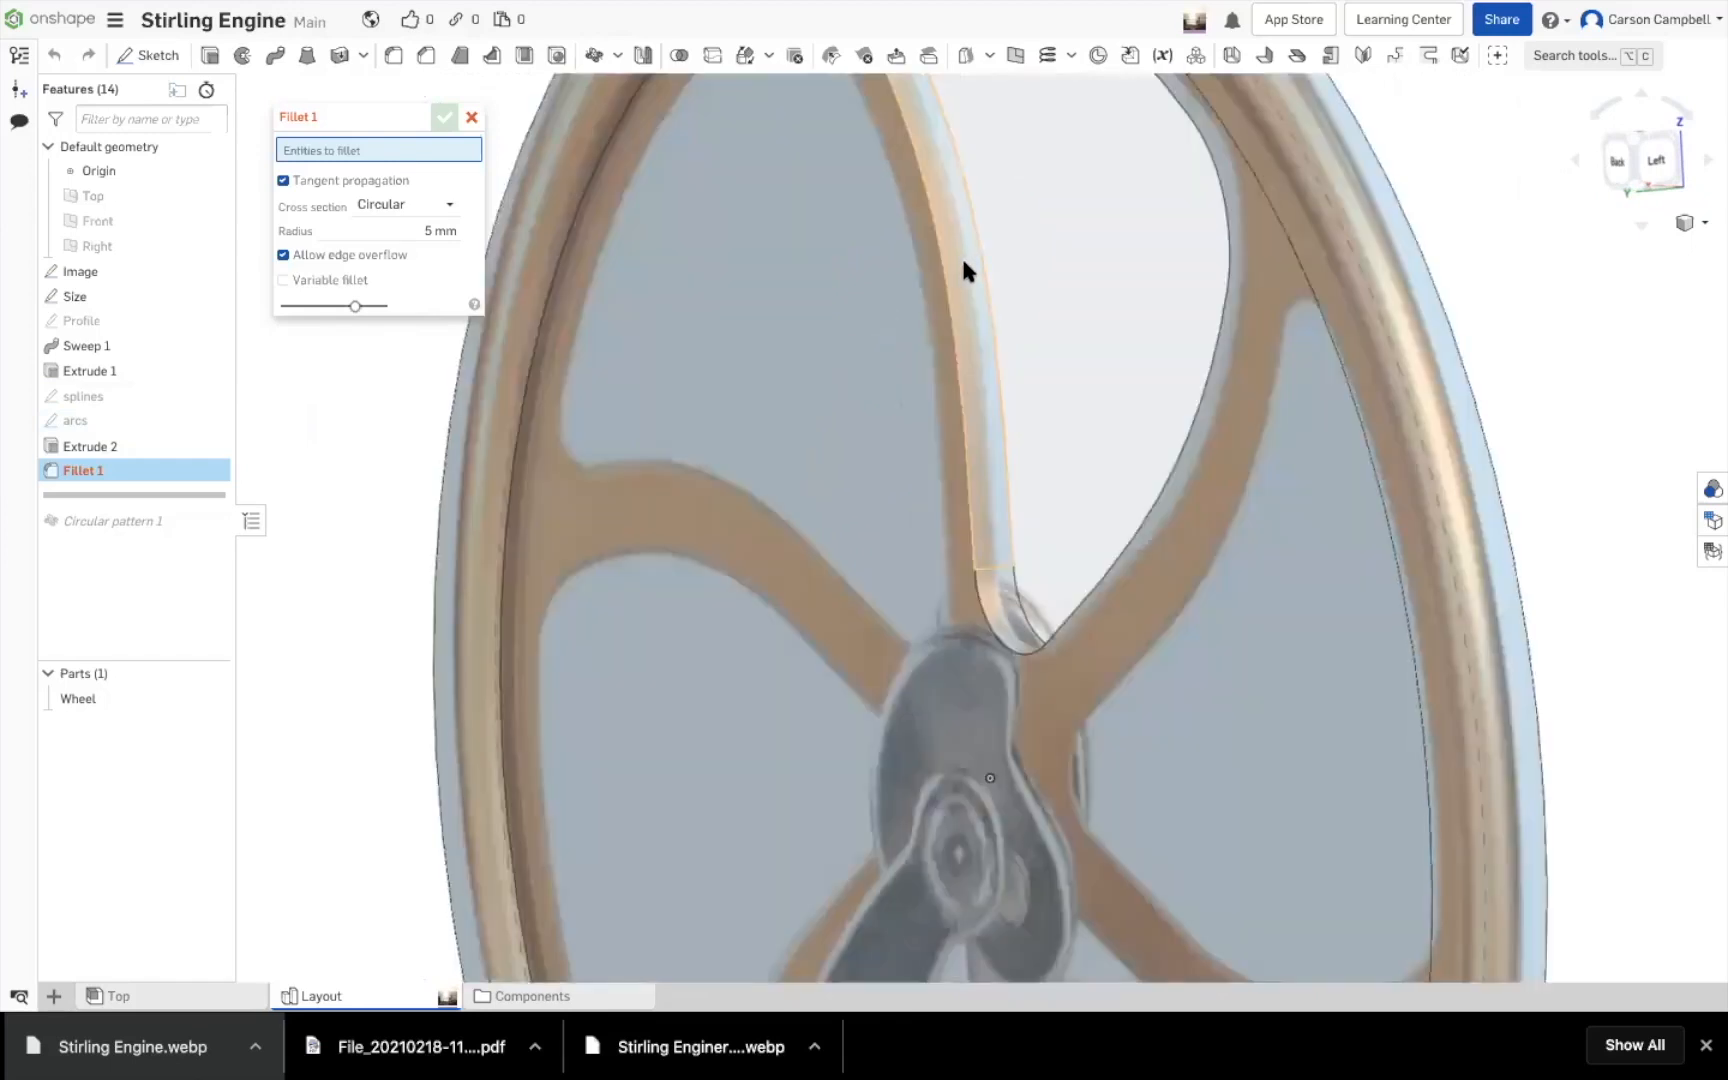
click(965, 272)
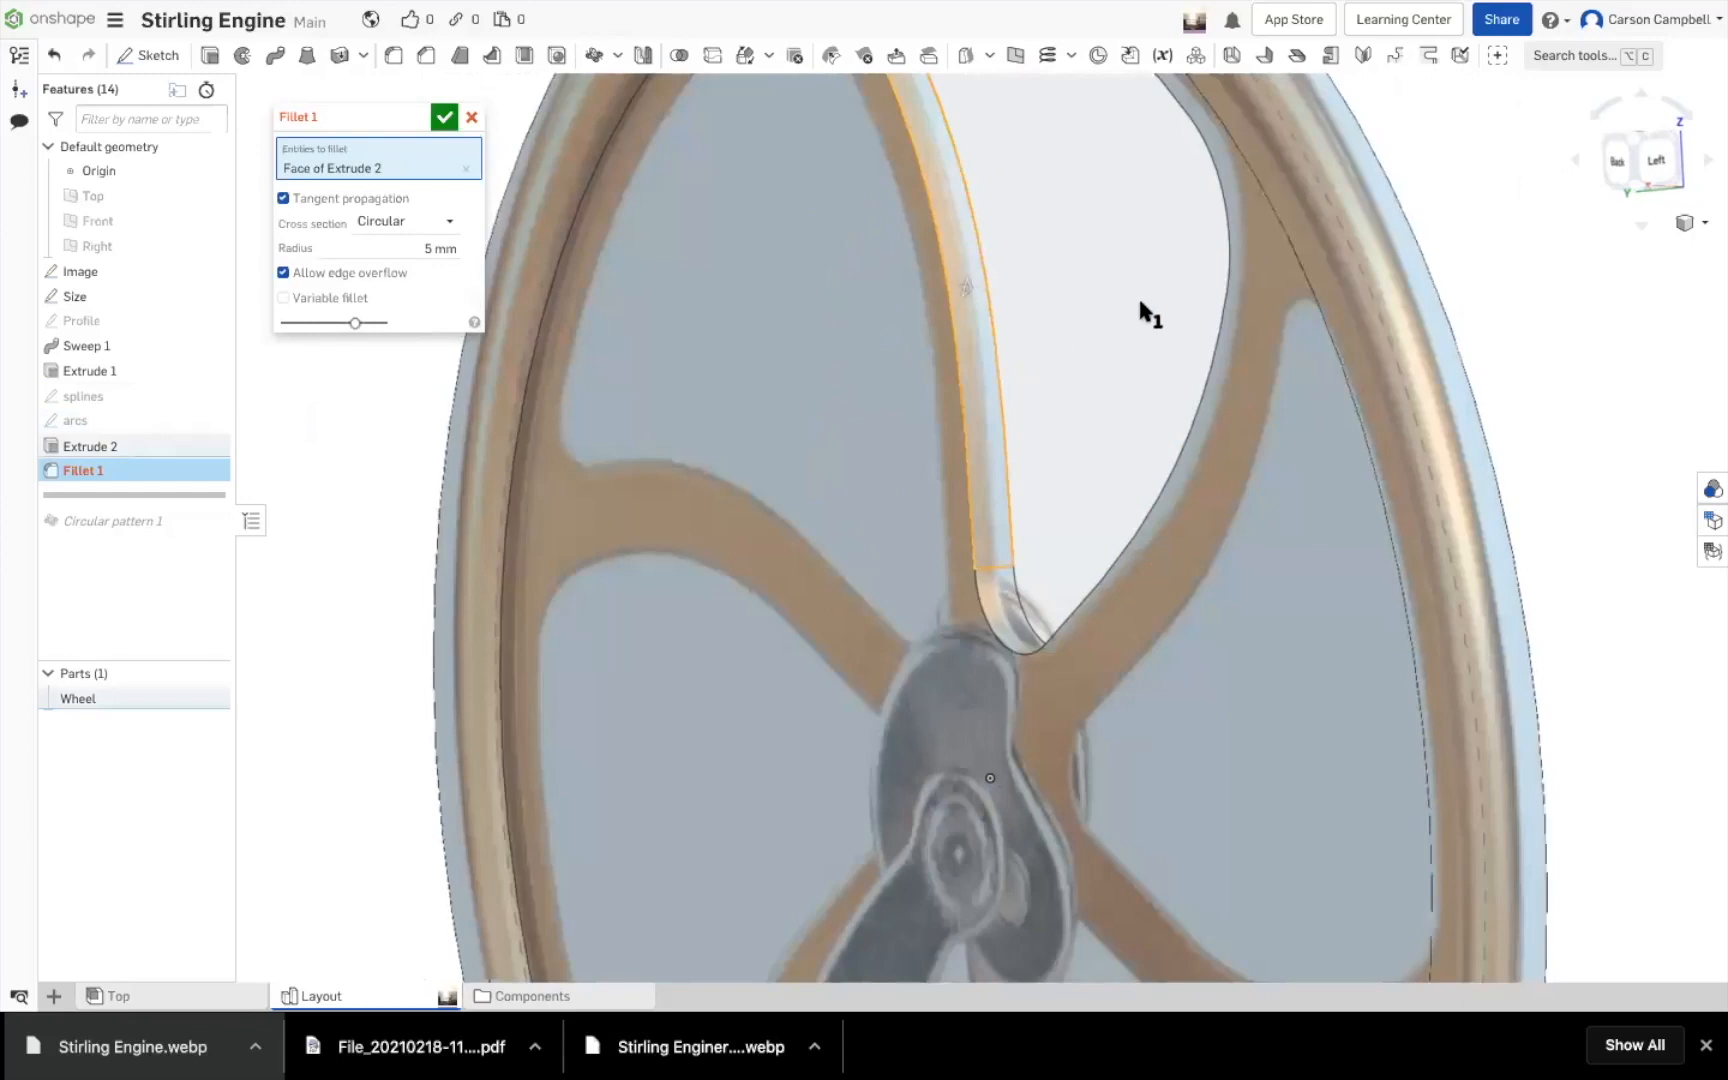
click(432, 250)
text(1)
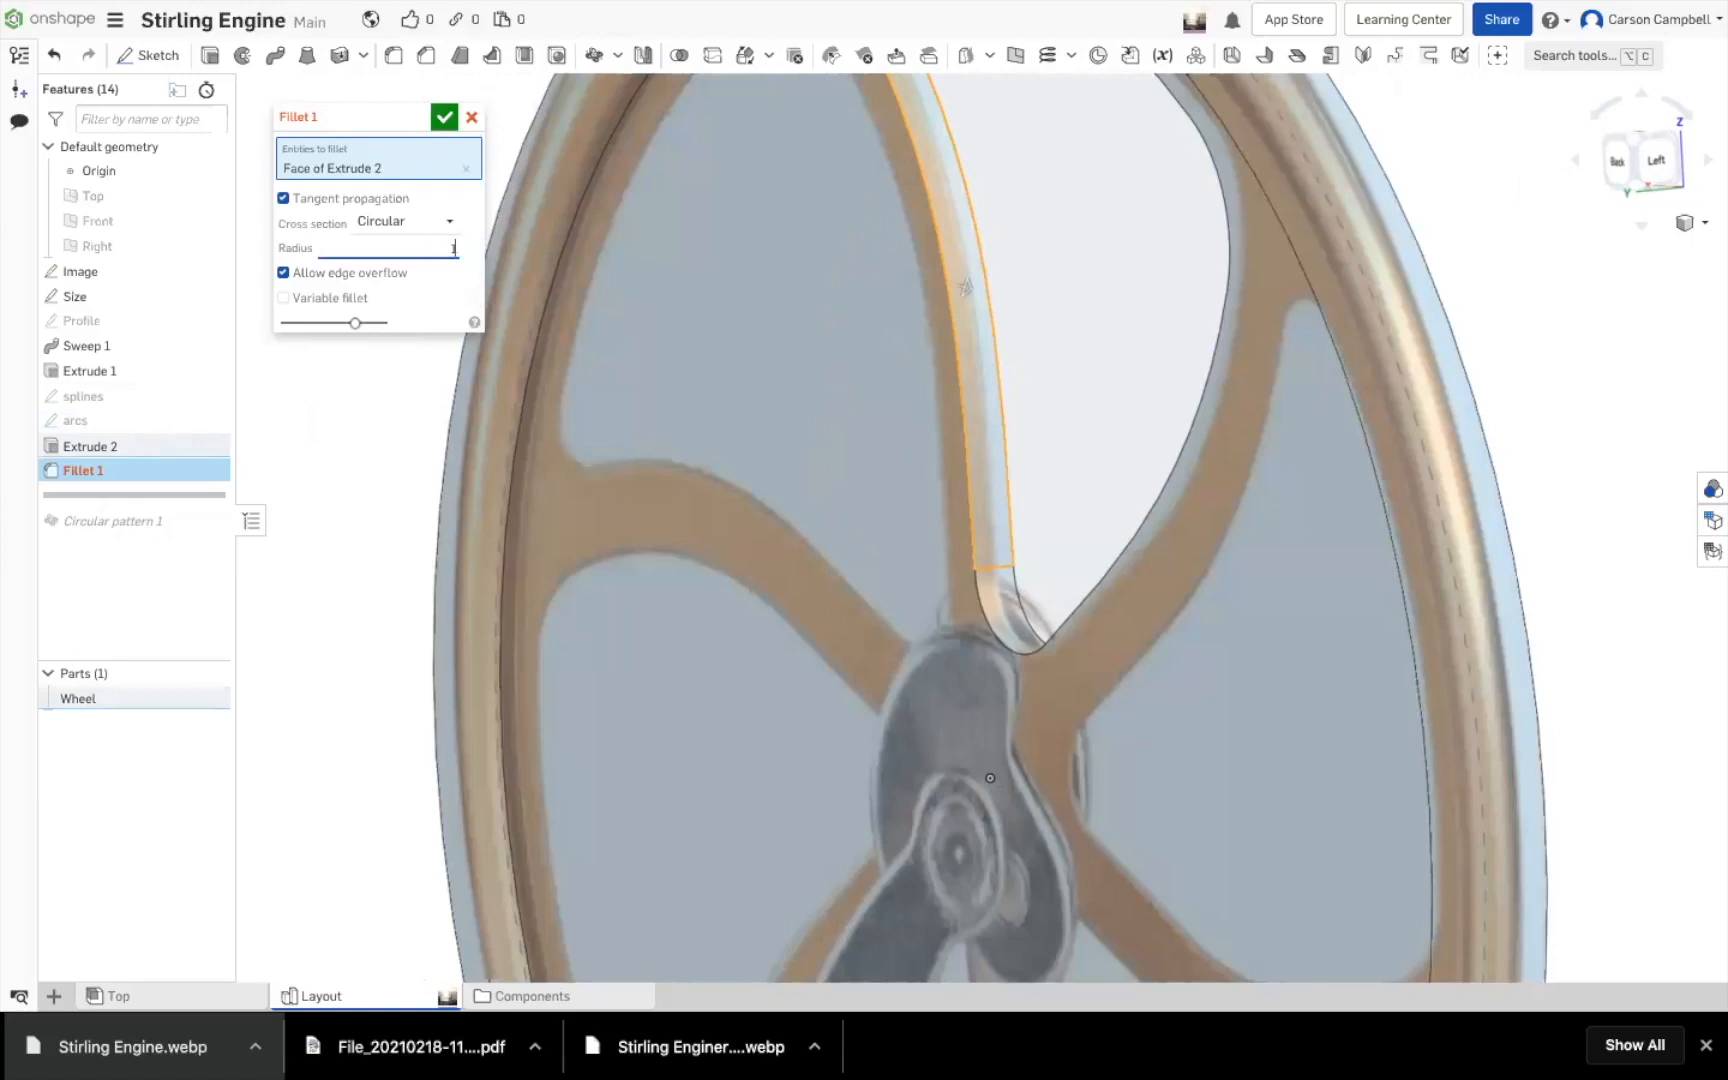
key(Return)
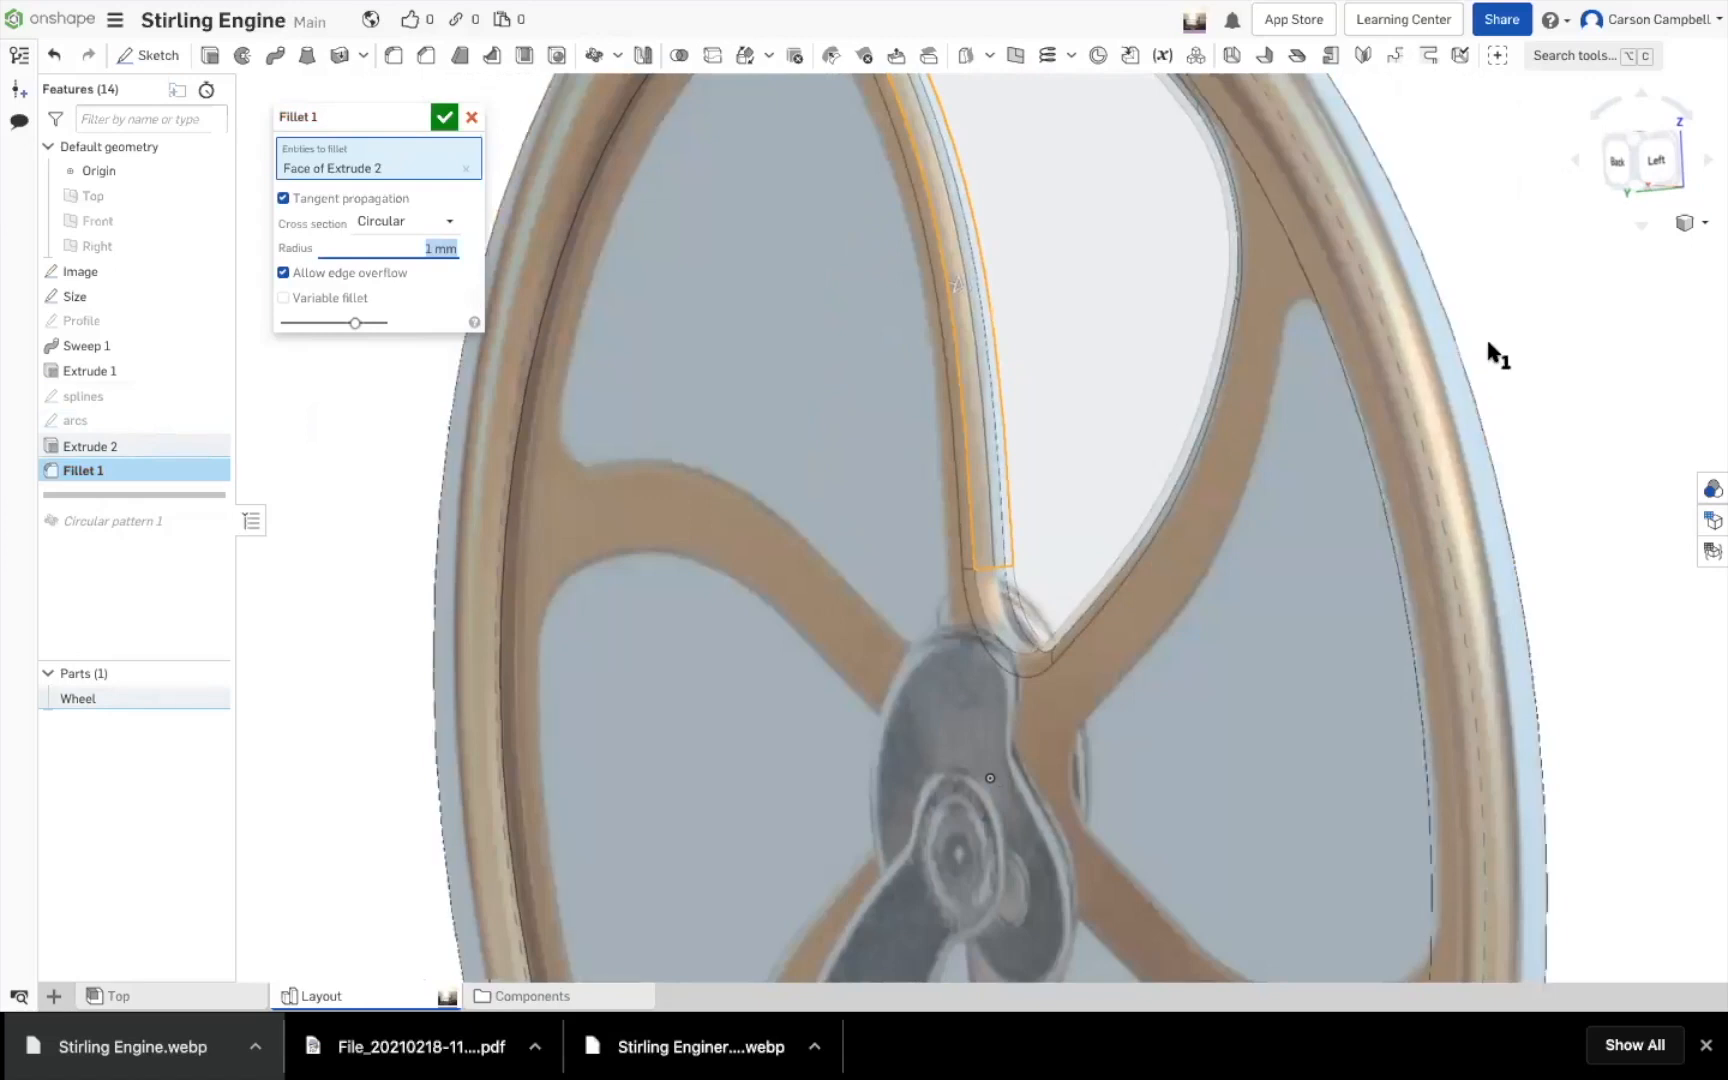
Turn the fillet's tangent propagation off and back on to compare its effect around the spoke opening
mouse_move(1530, 344)
right_down()
mouse_move(1548, 343)
mouse_move(1473, 351)
mouse_move(1498, 359)
mouse_move(1498, 342)
right_up()
scroll(1541, 462, down, 1)
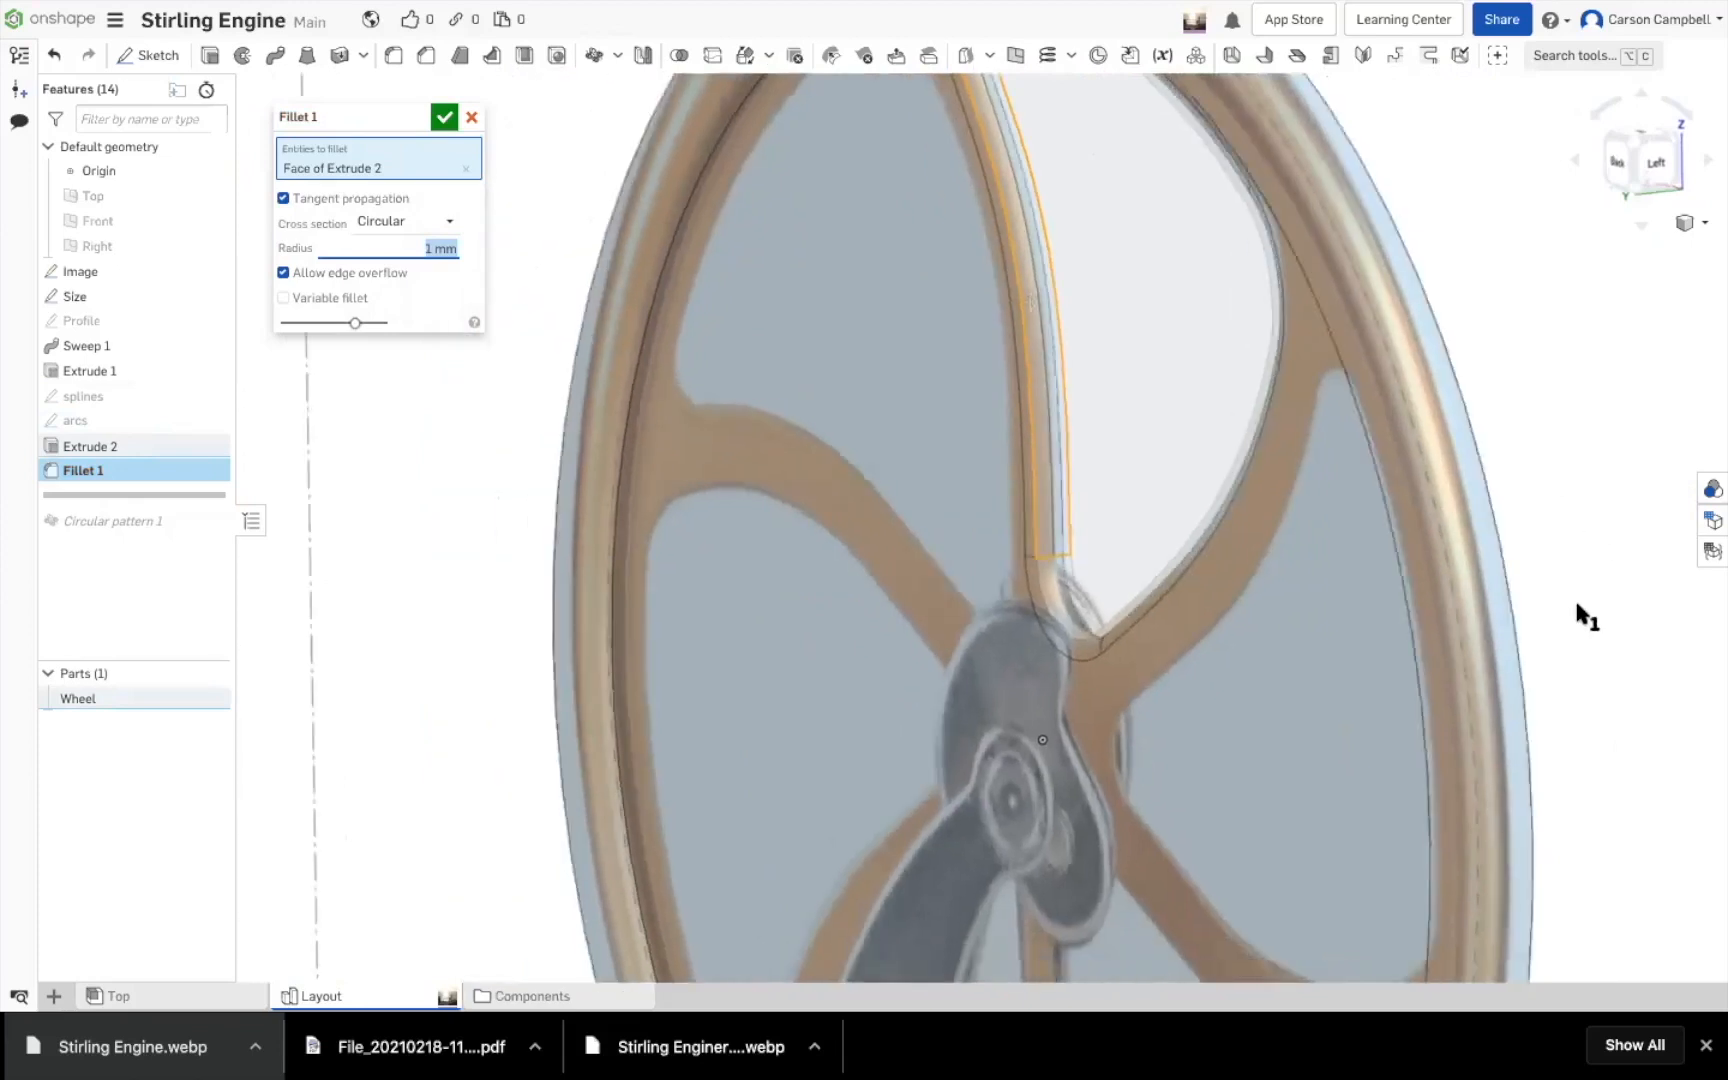
scroll(1578, 608, down, 1)
scroll(612, 310, down, 1)
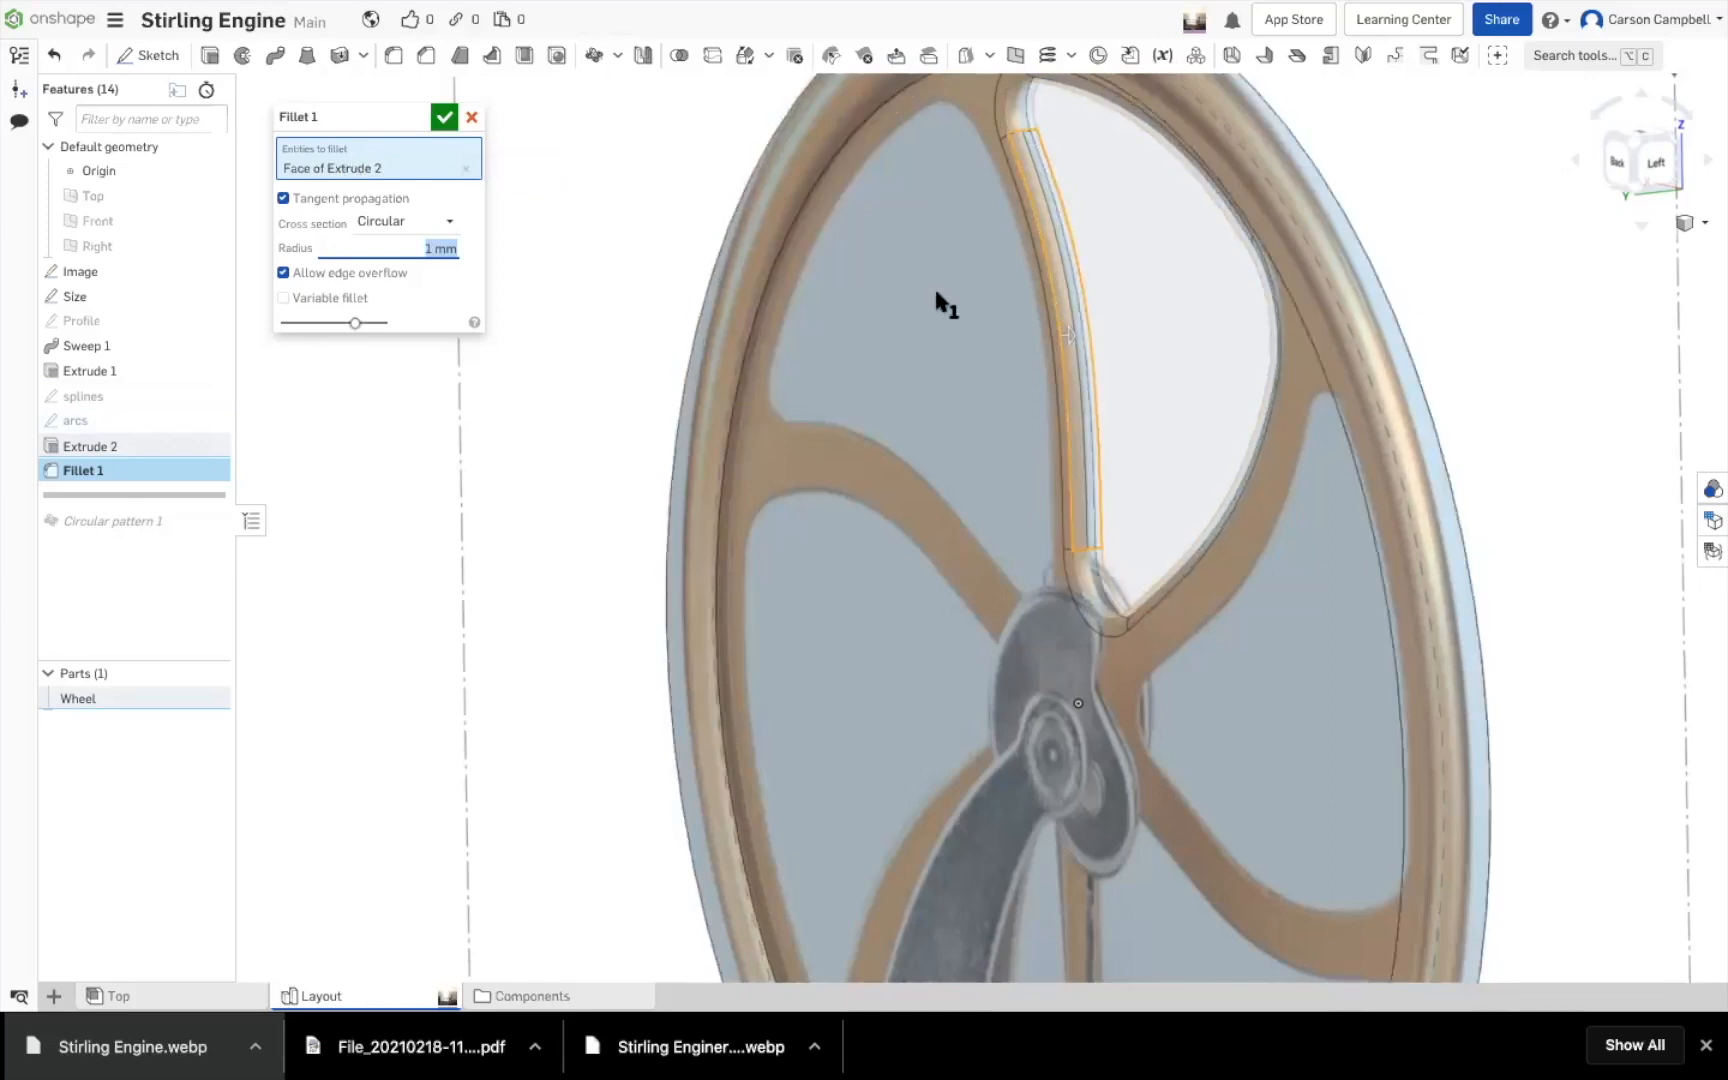
click(284, 199)
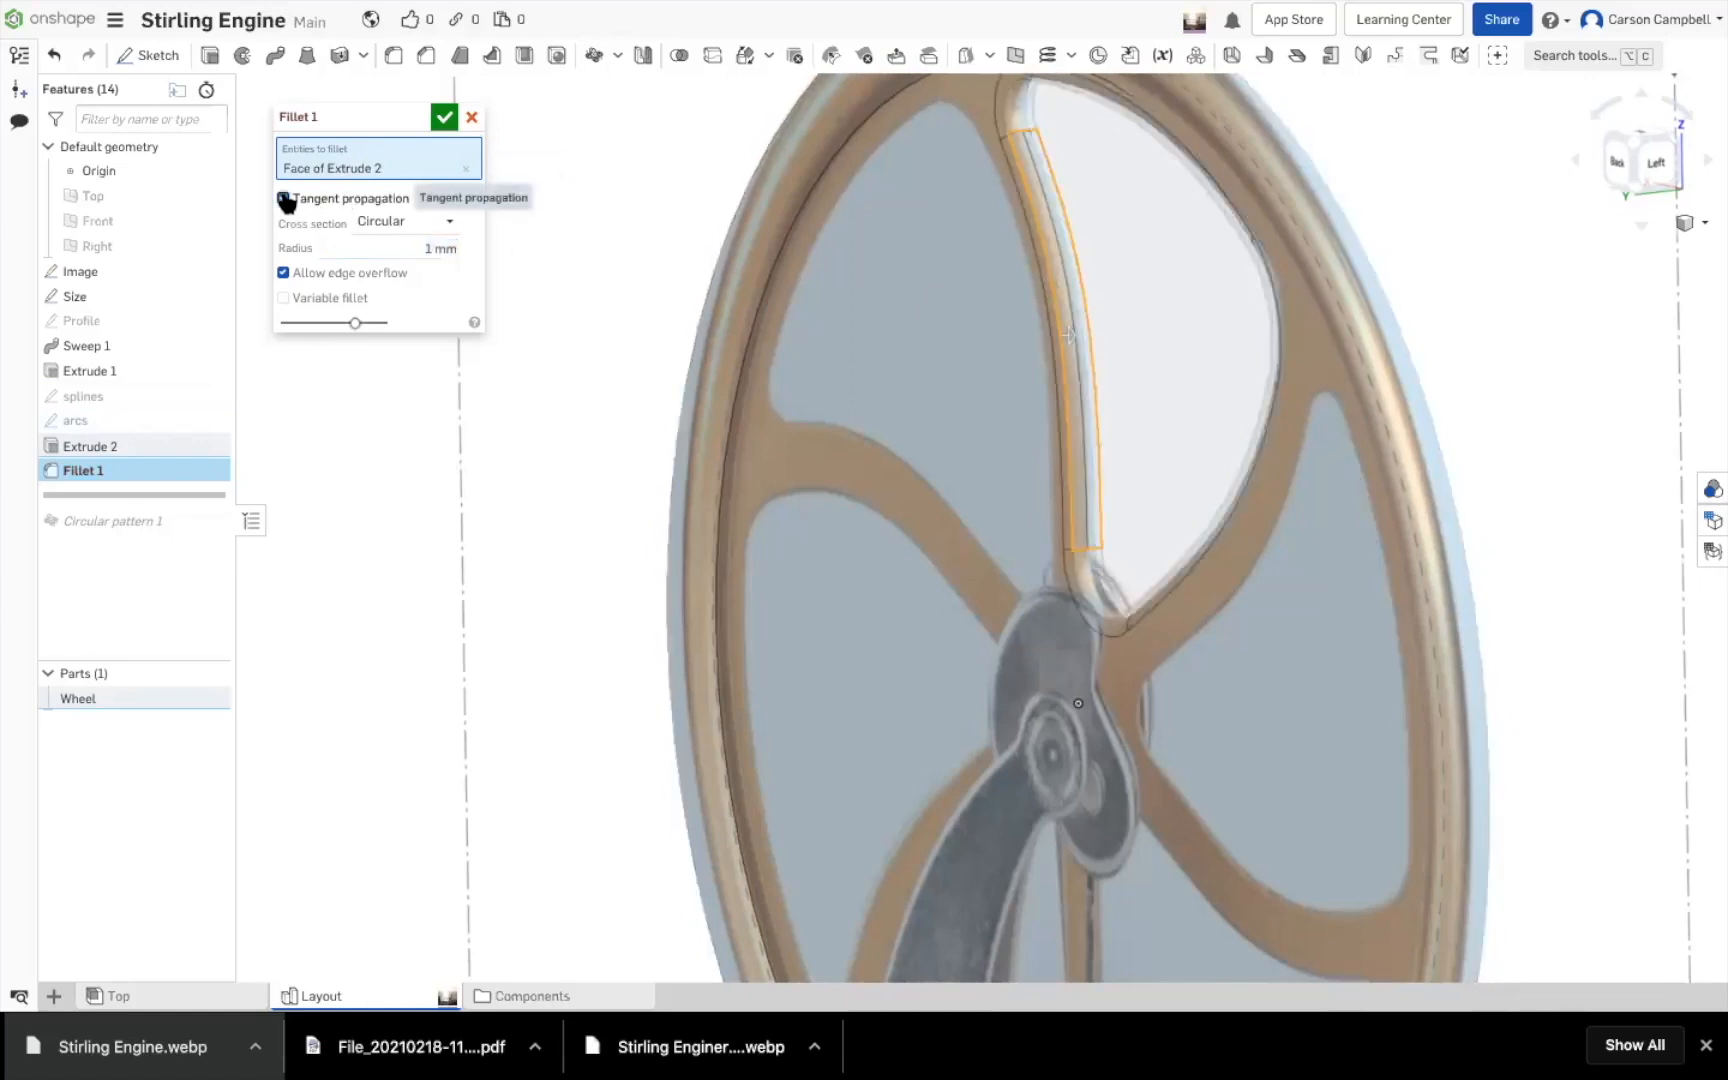
click(284, 199)
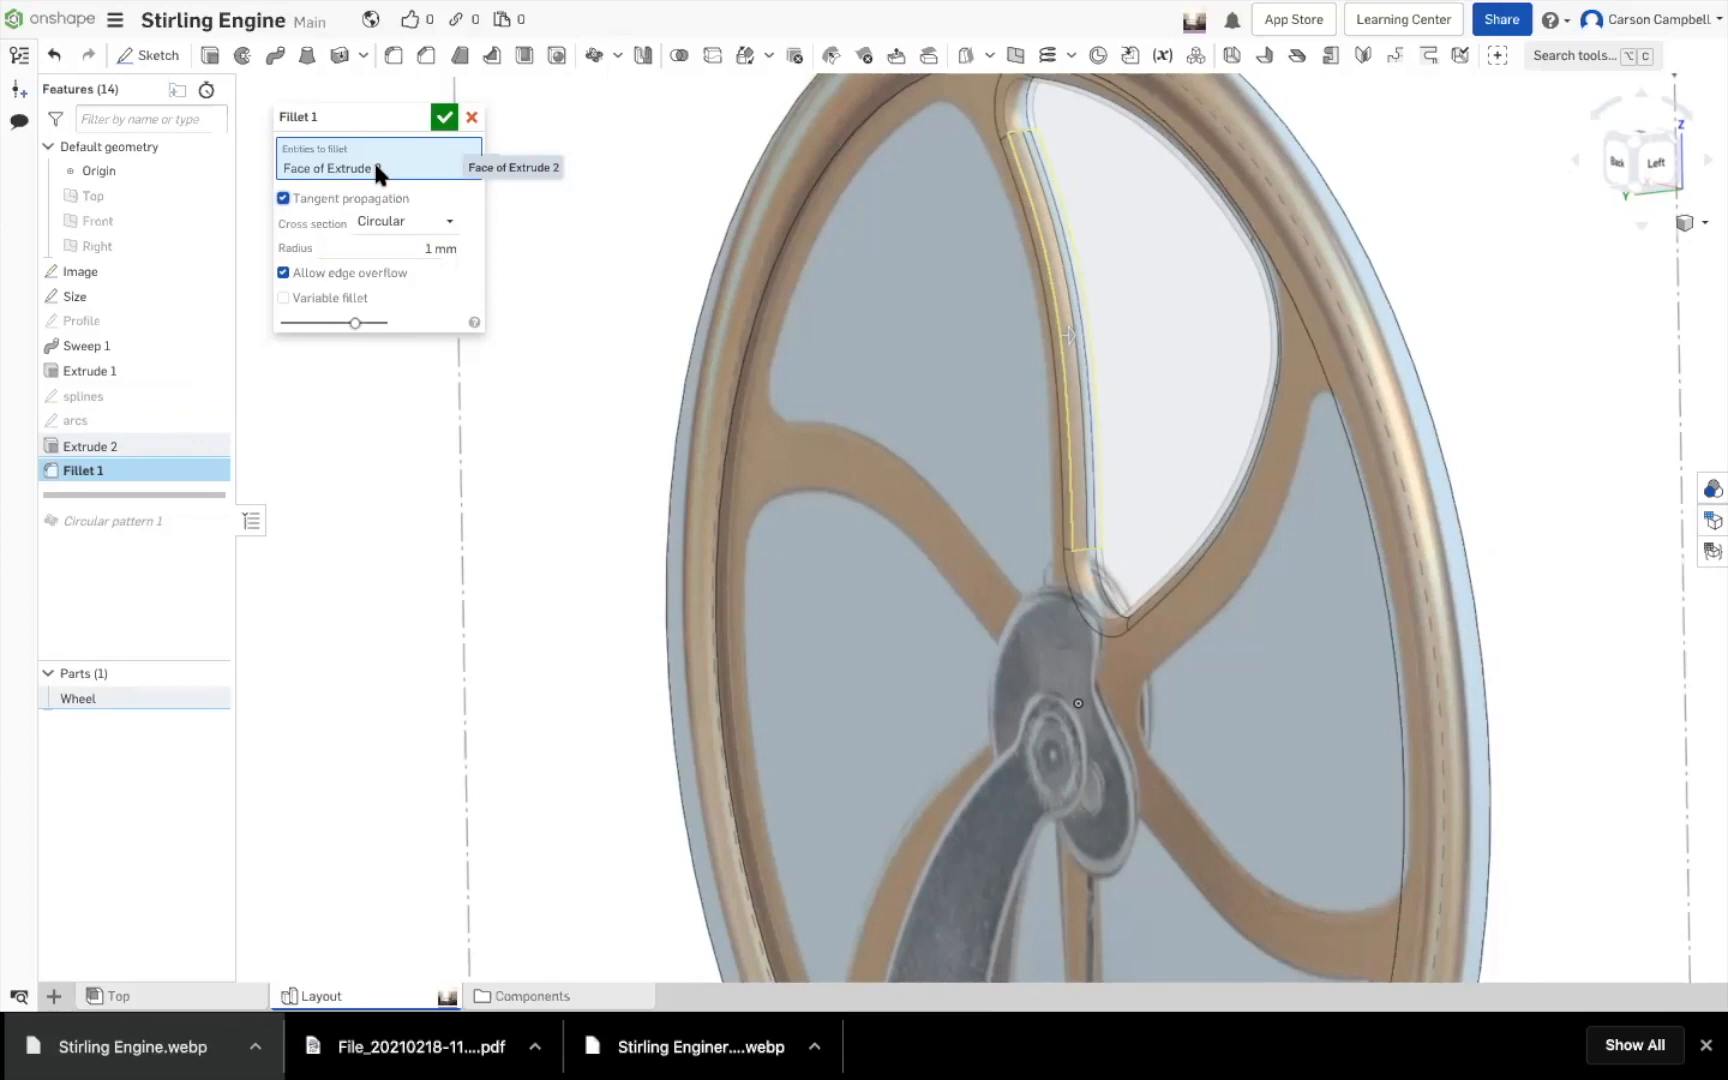
Set the spoke opening's fillet radius to 0.7 mm and accept the fillet
right_drag(1535, 318, 1315, 609)
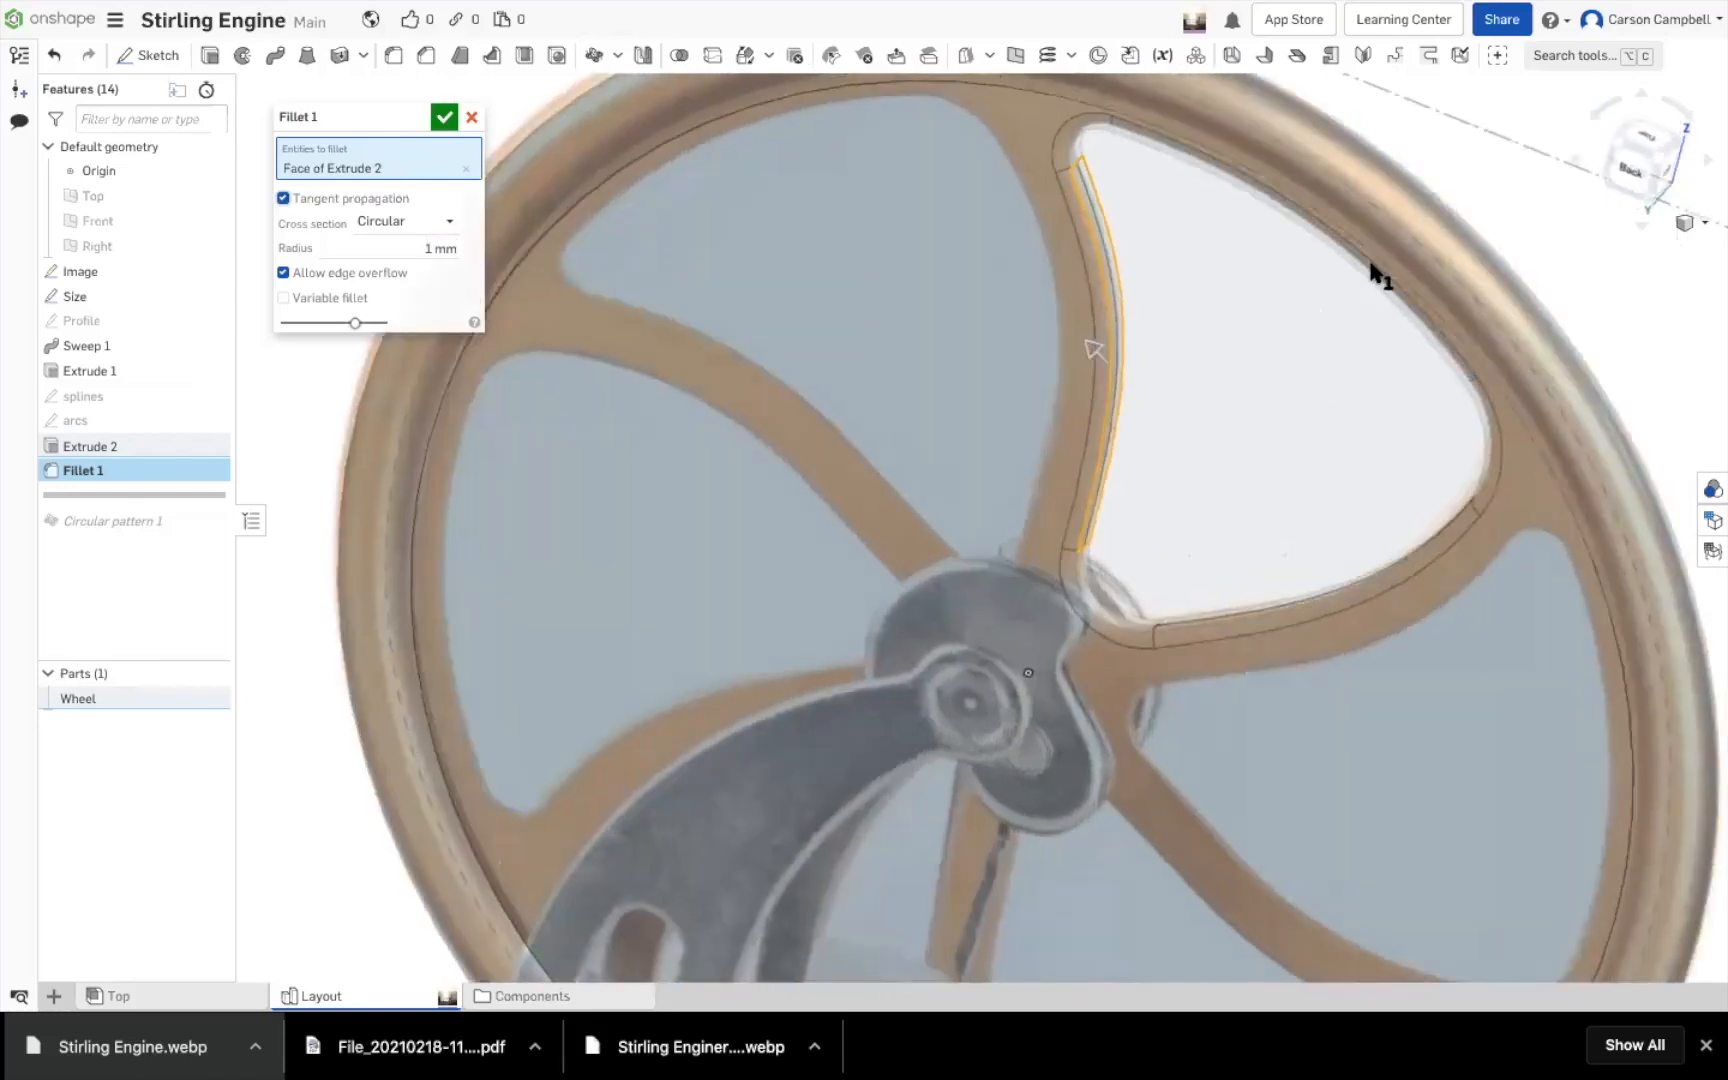
right_drag(1375, 275, 1342, 231)
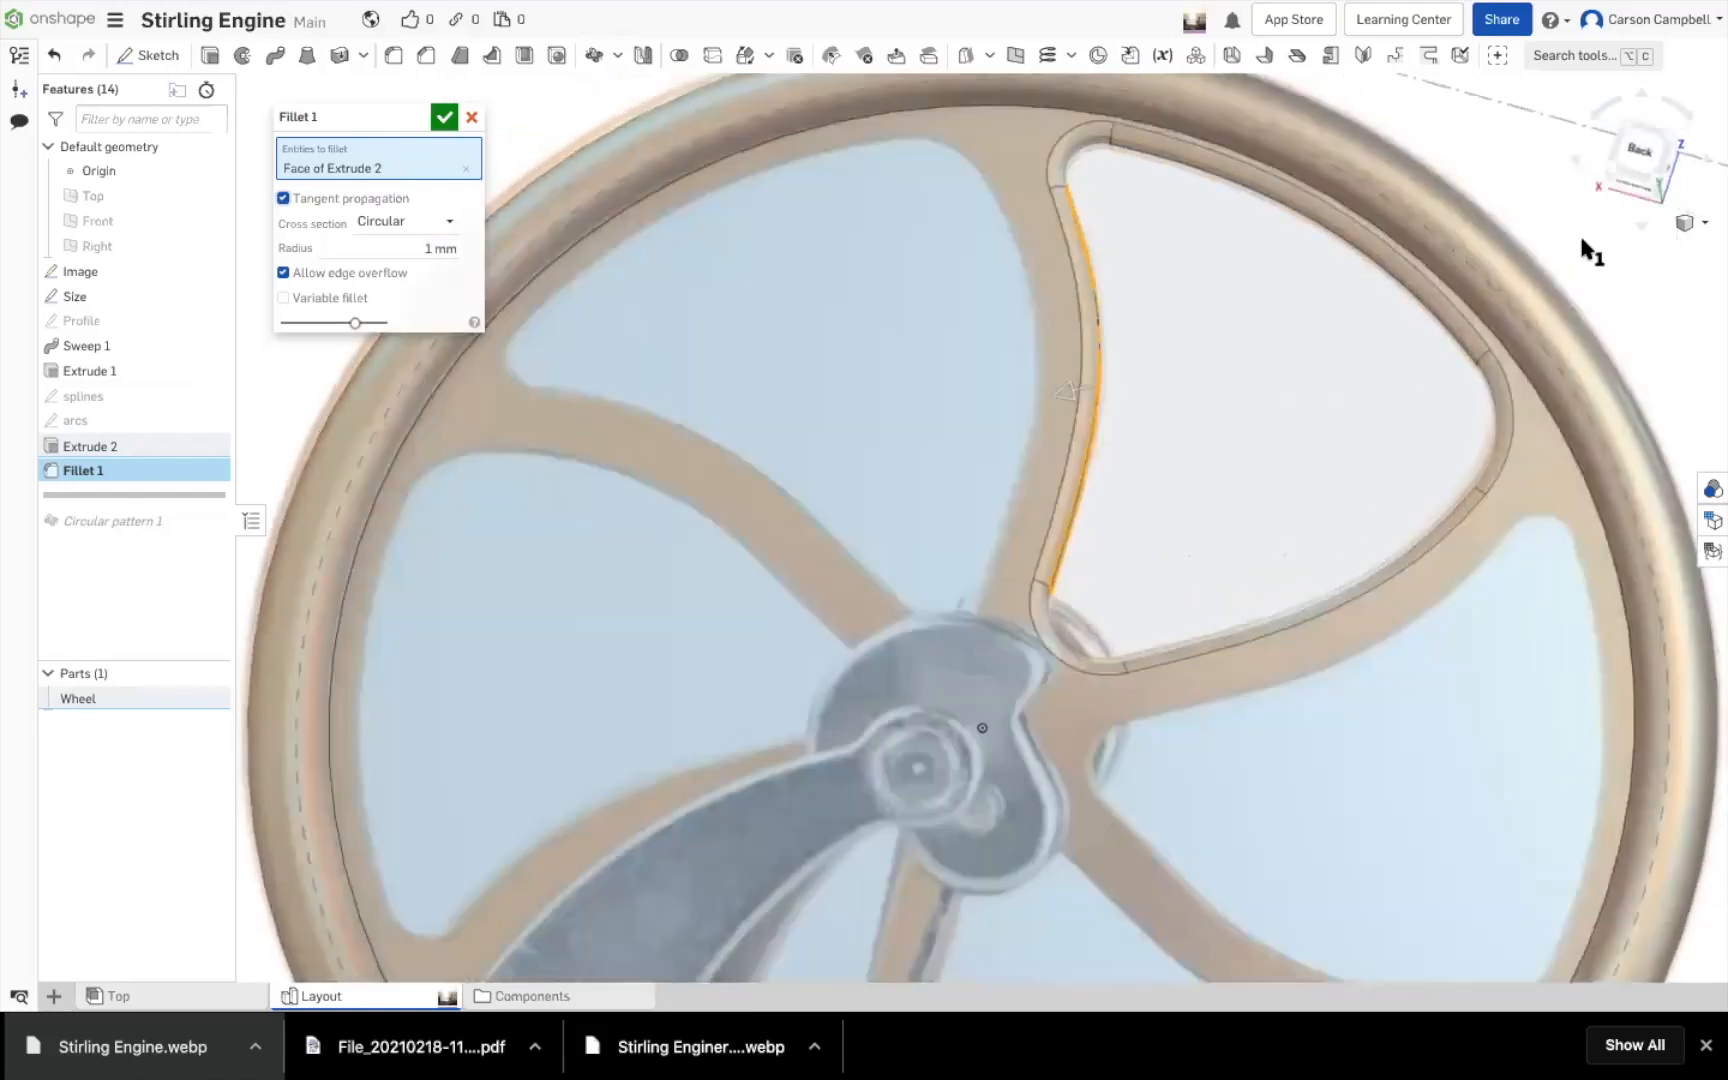
right_drag(1524, 232, 1534, 237)
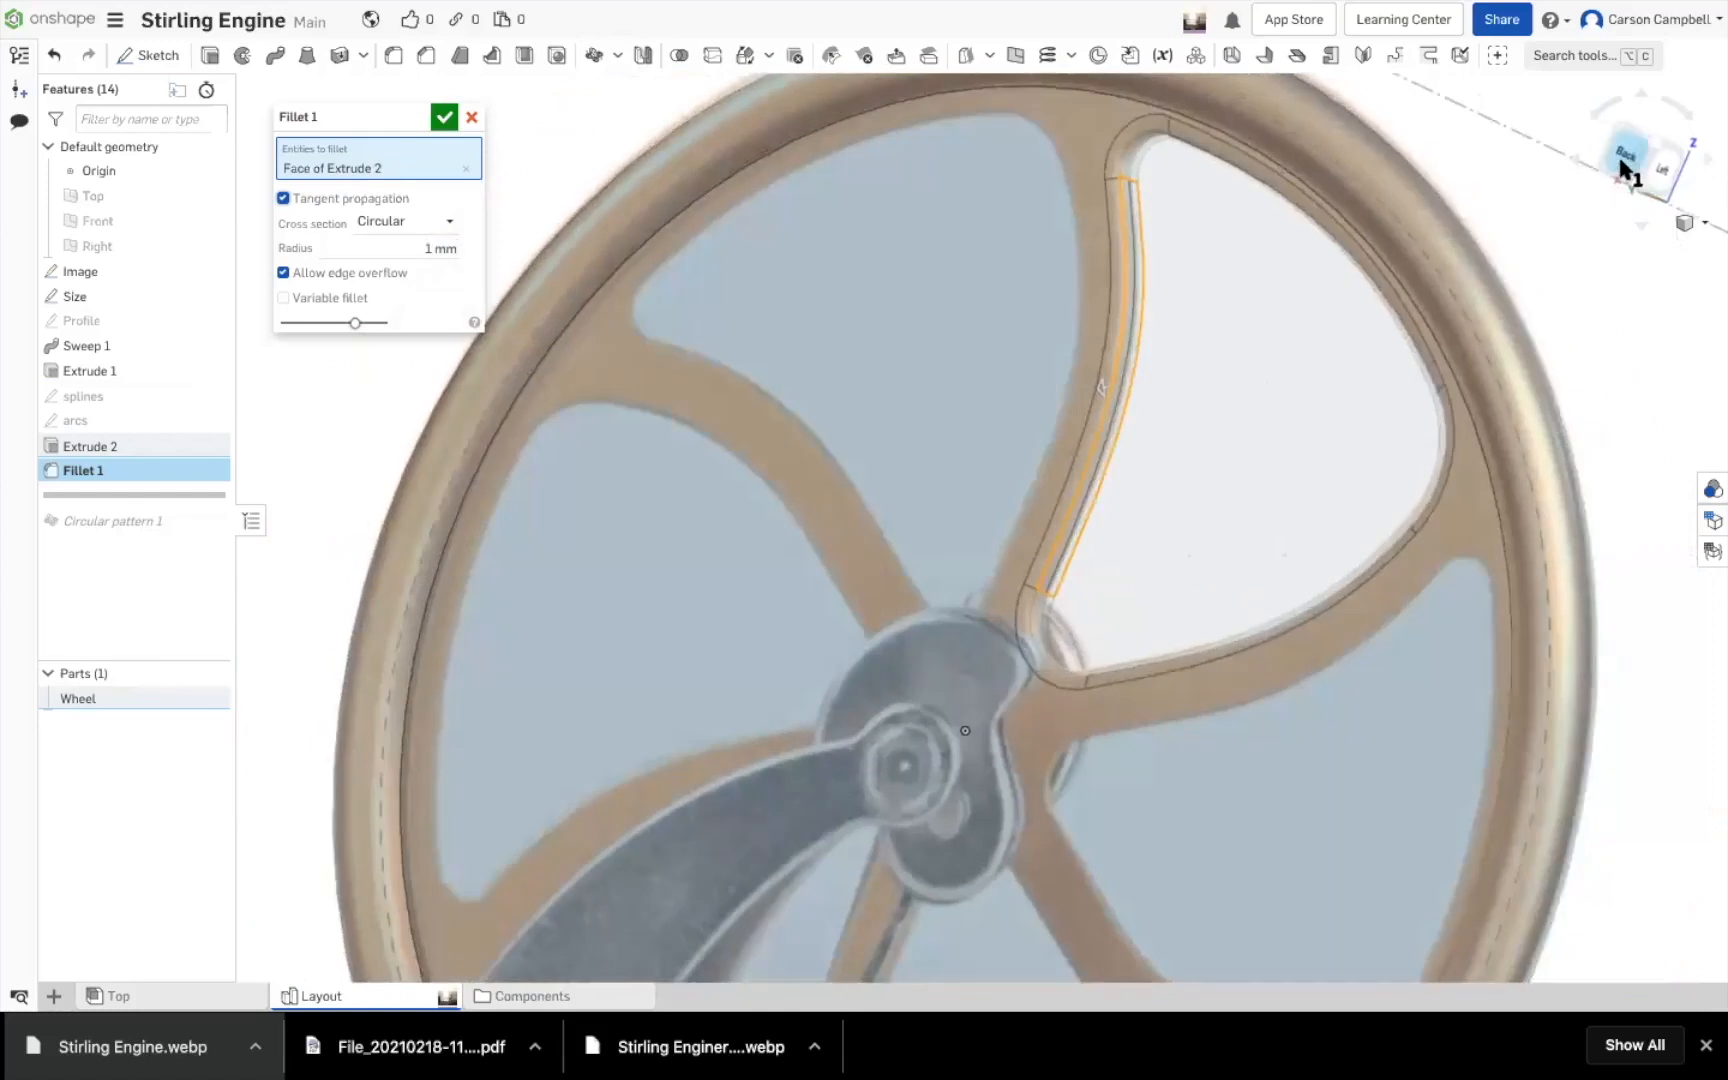
key(f)
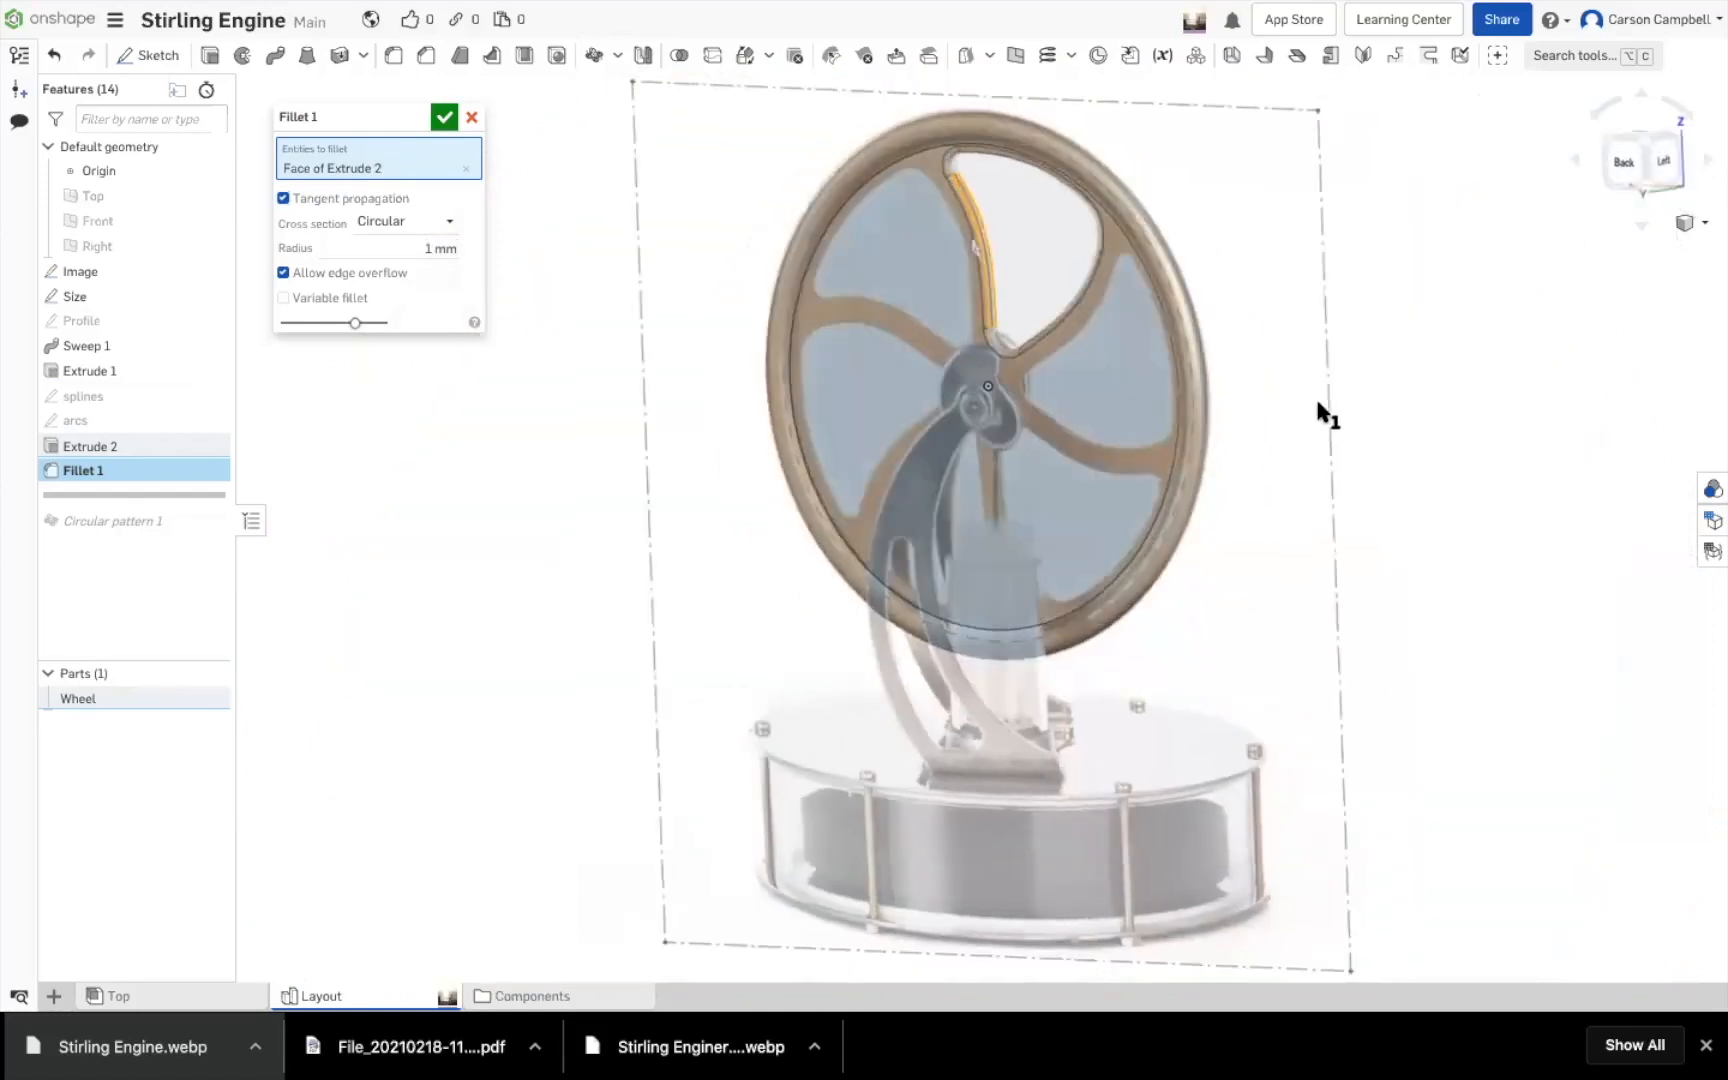
scroll(1072, 258, down, 5)
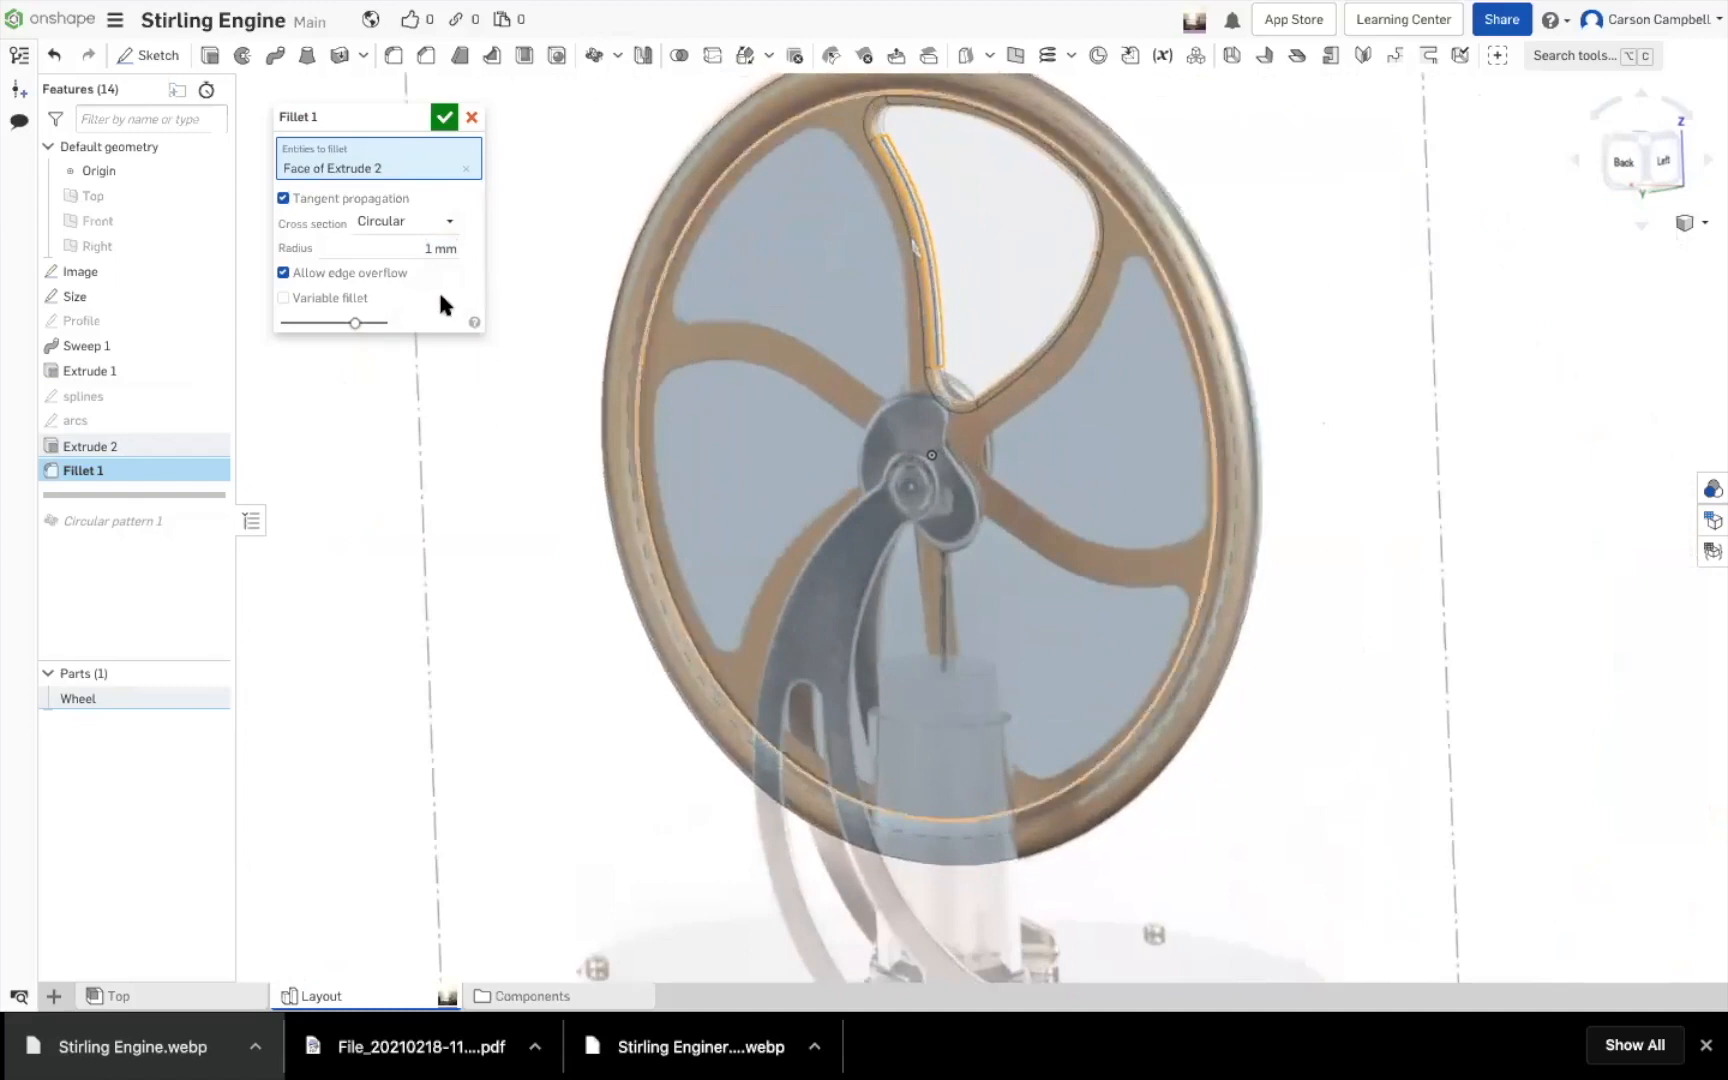
click(418, 247)
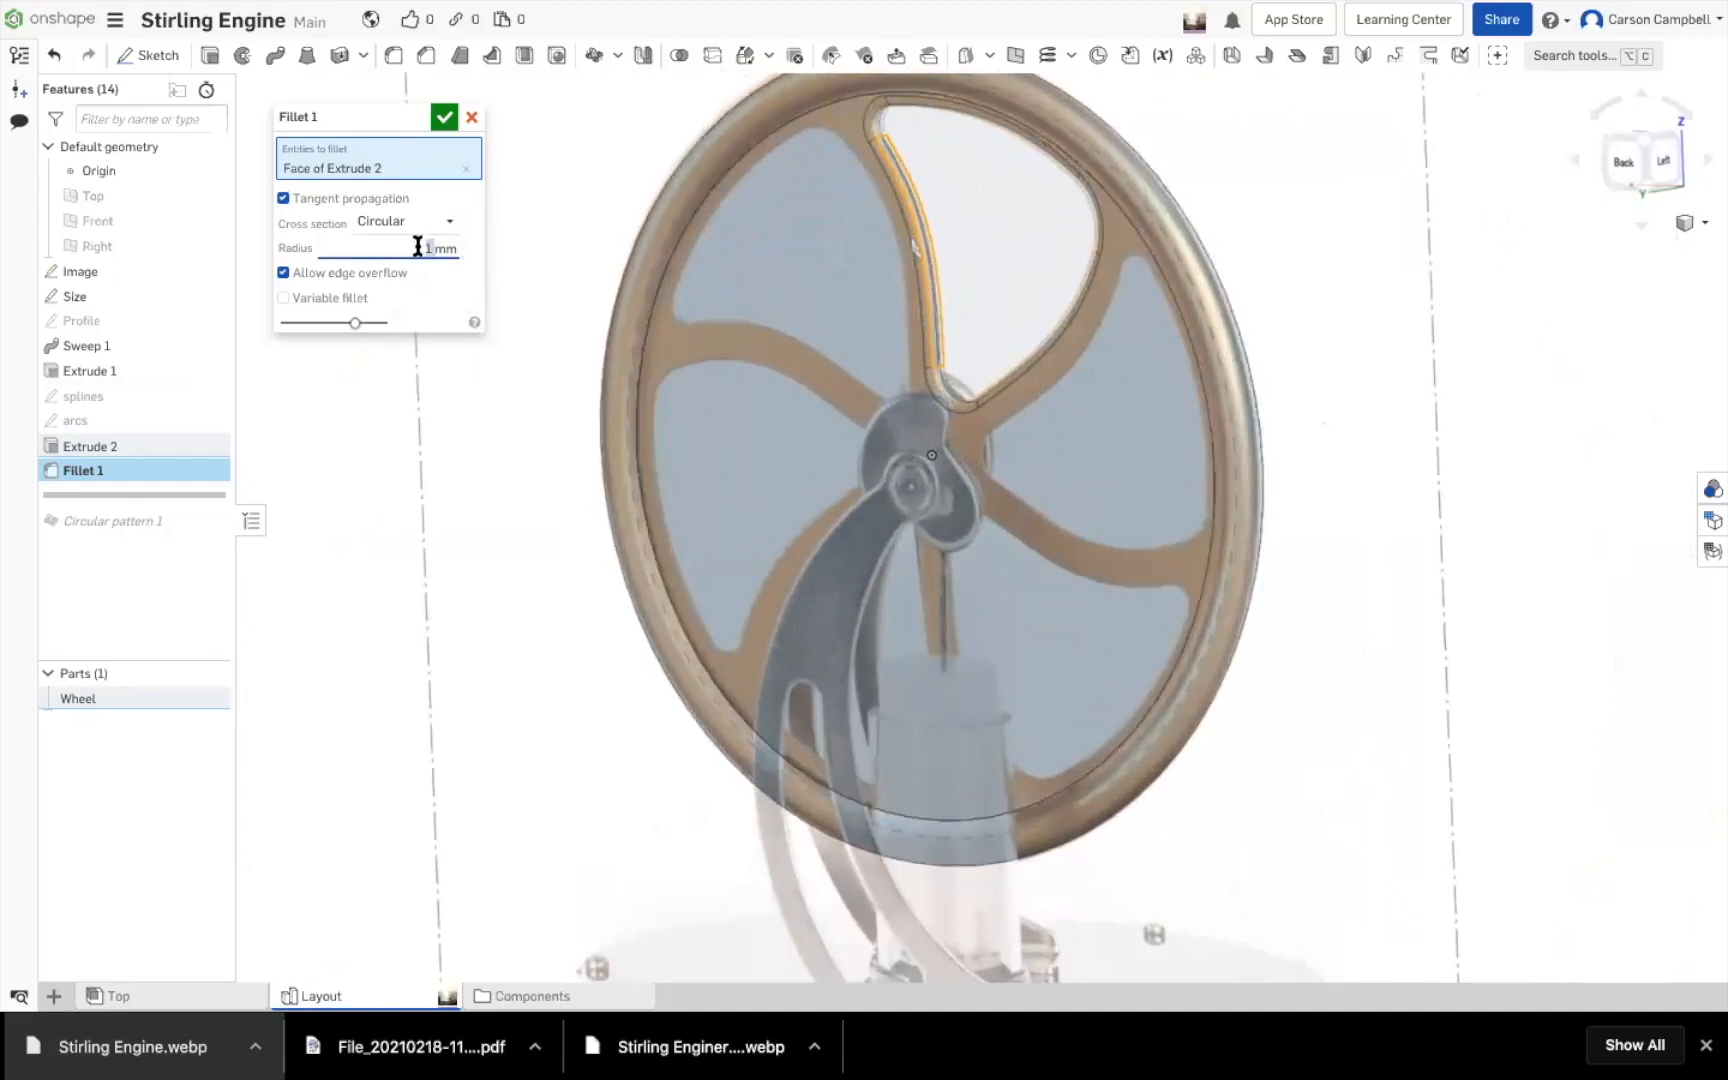
text(0.7)
key(Return)
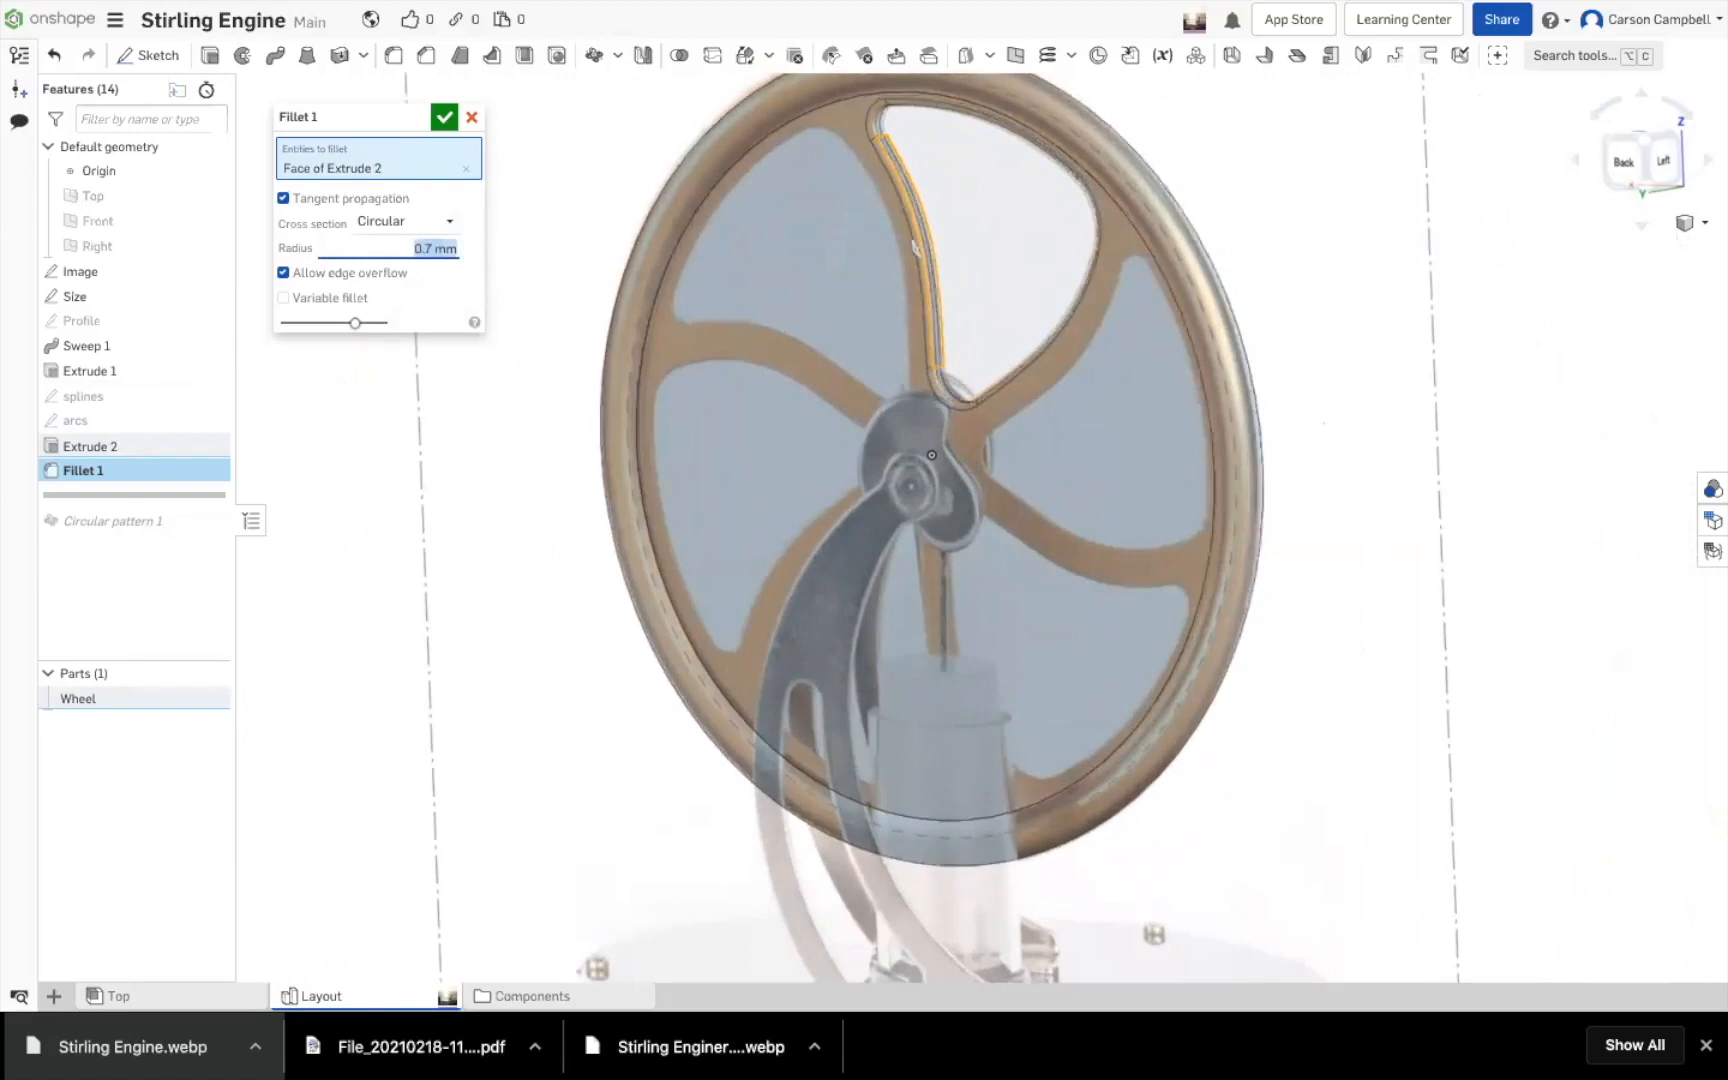
click(444, 117)
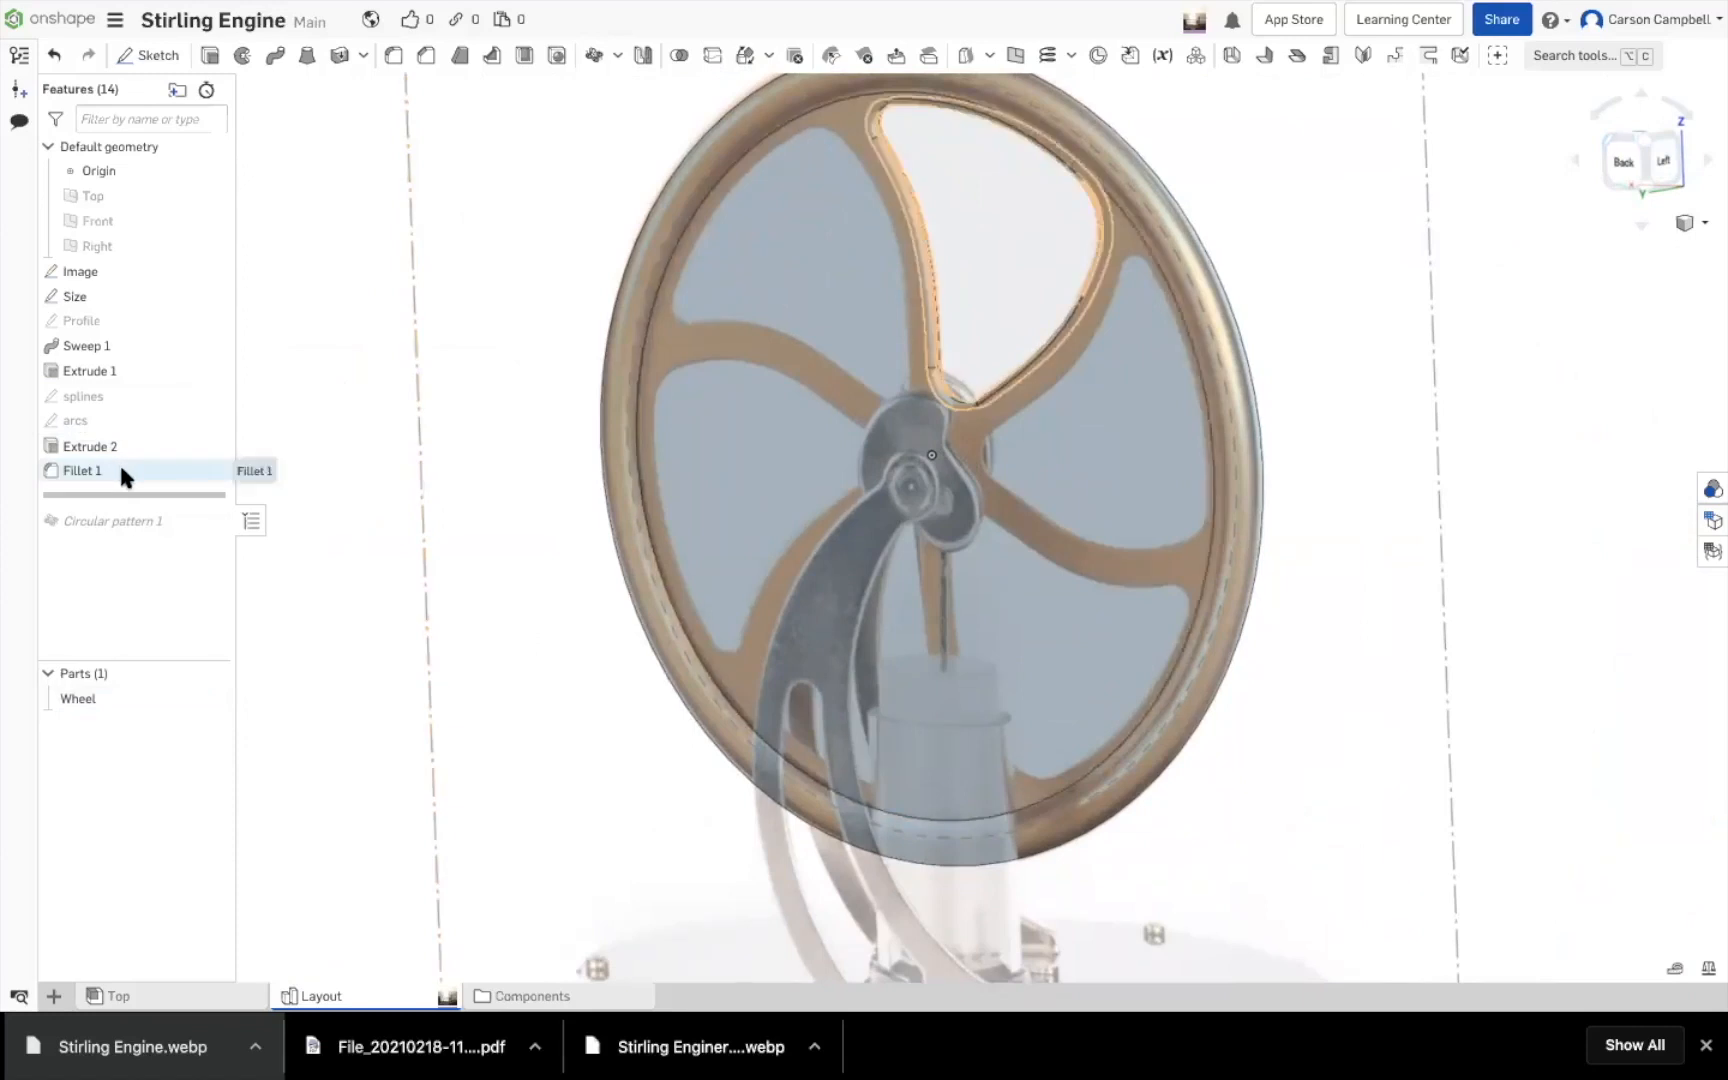
Roll the feature history forward past Circular pattern 1 and add Fillet 1 to that pattern's features
drag(123, 492, 126, 556)
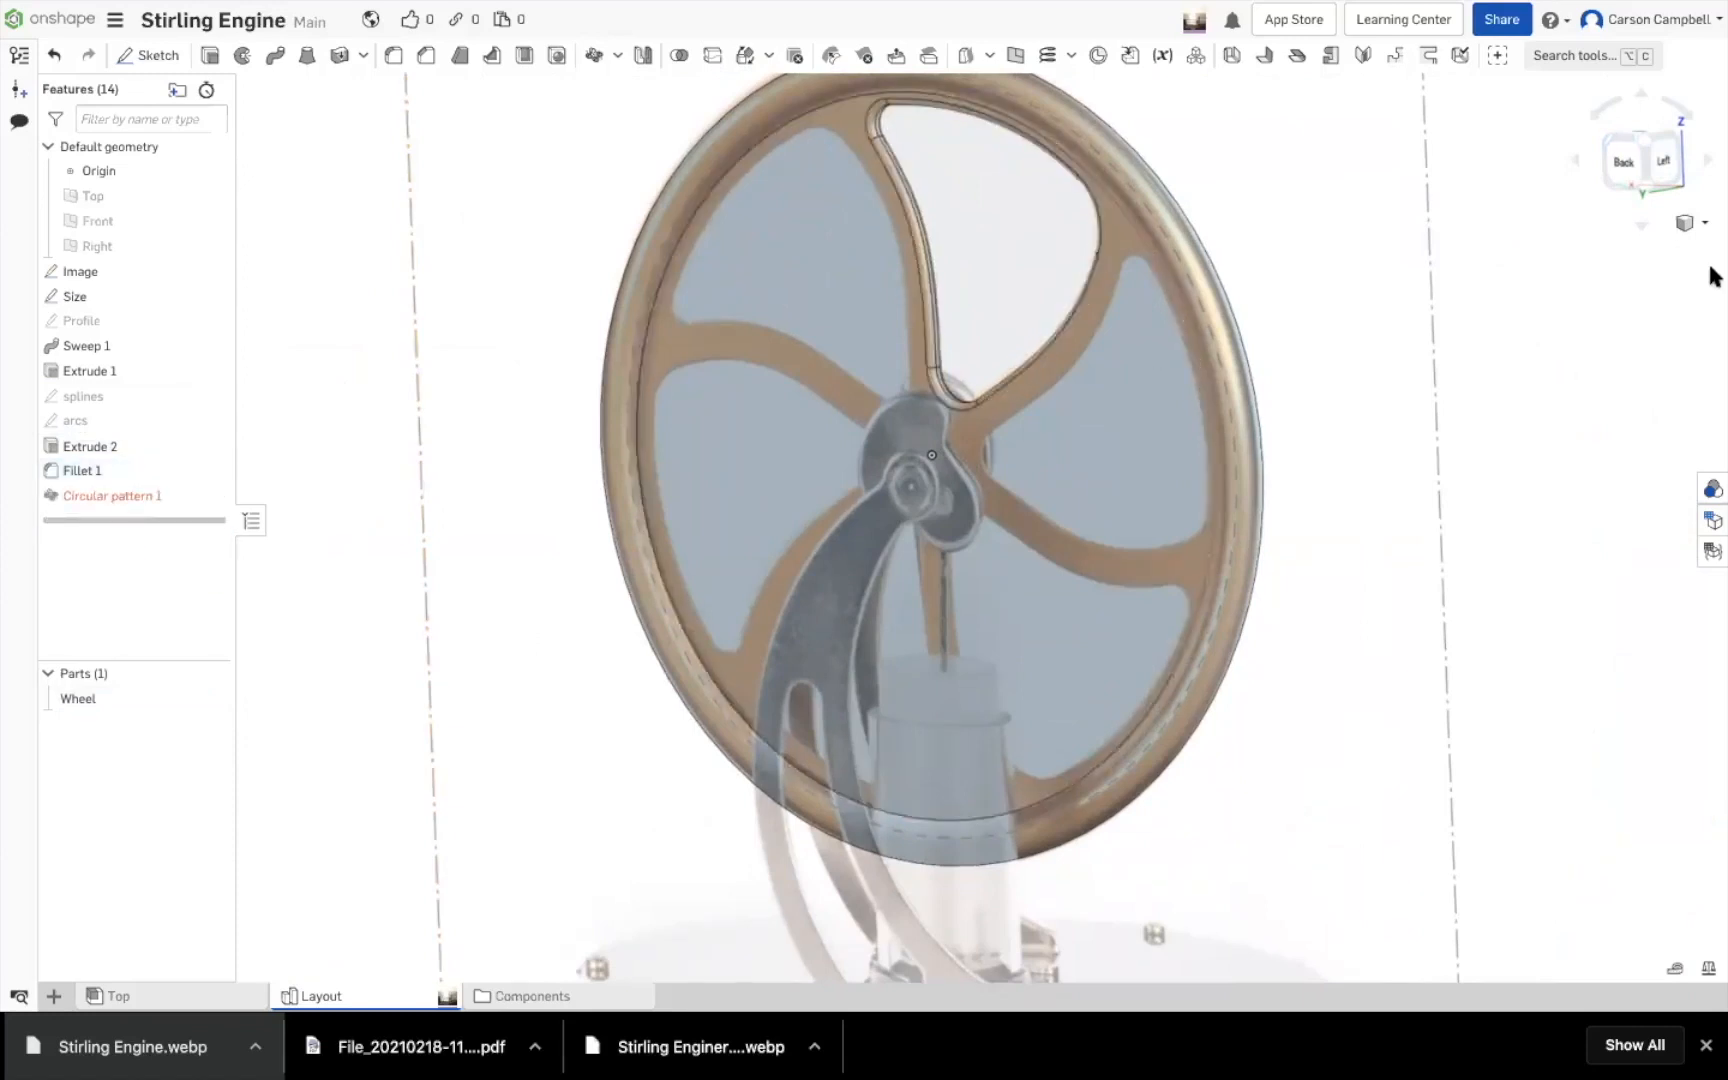
right_click(118, 495)
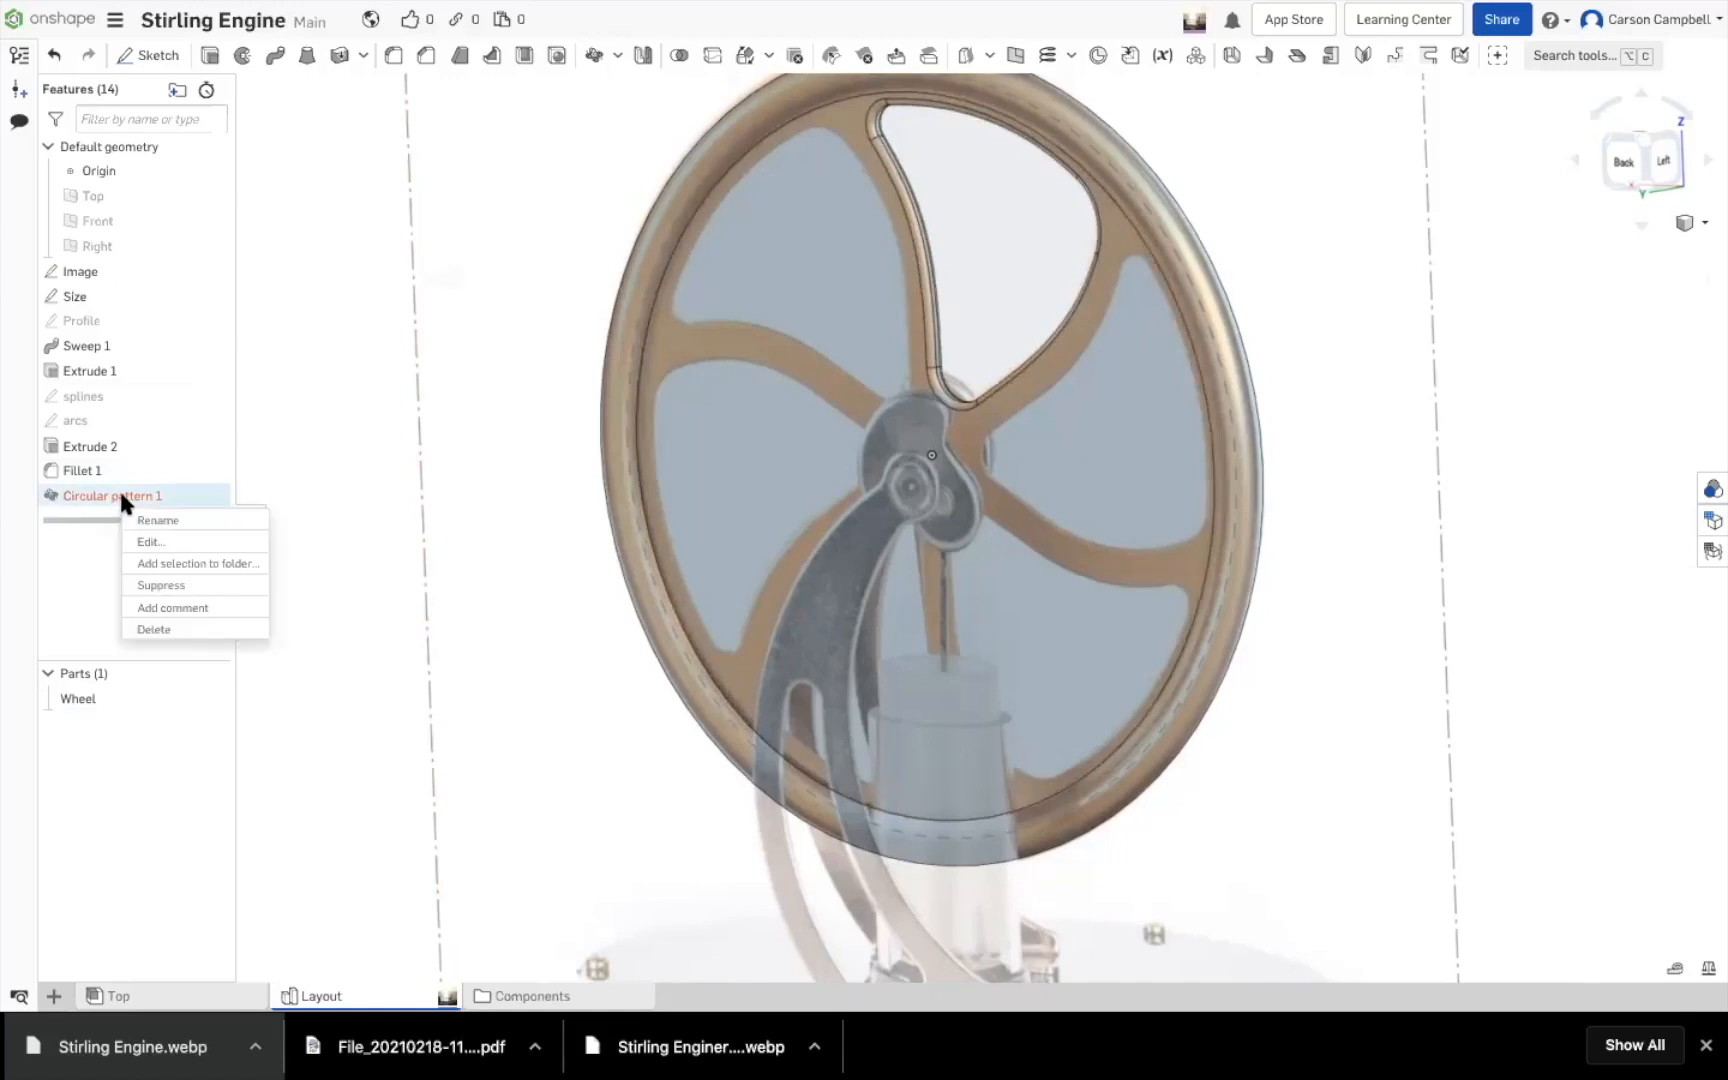
click(152, 541)
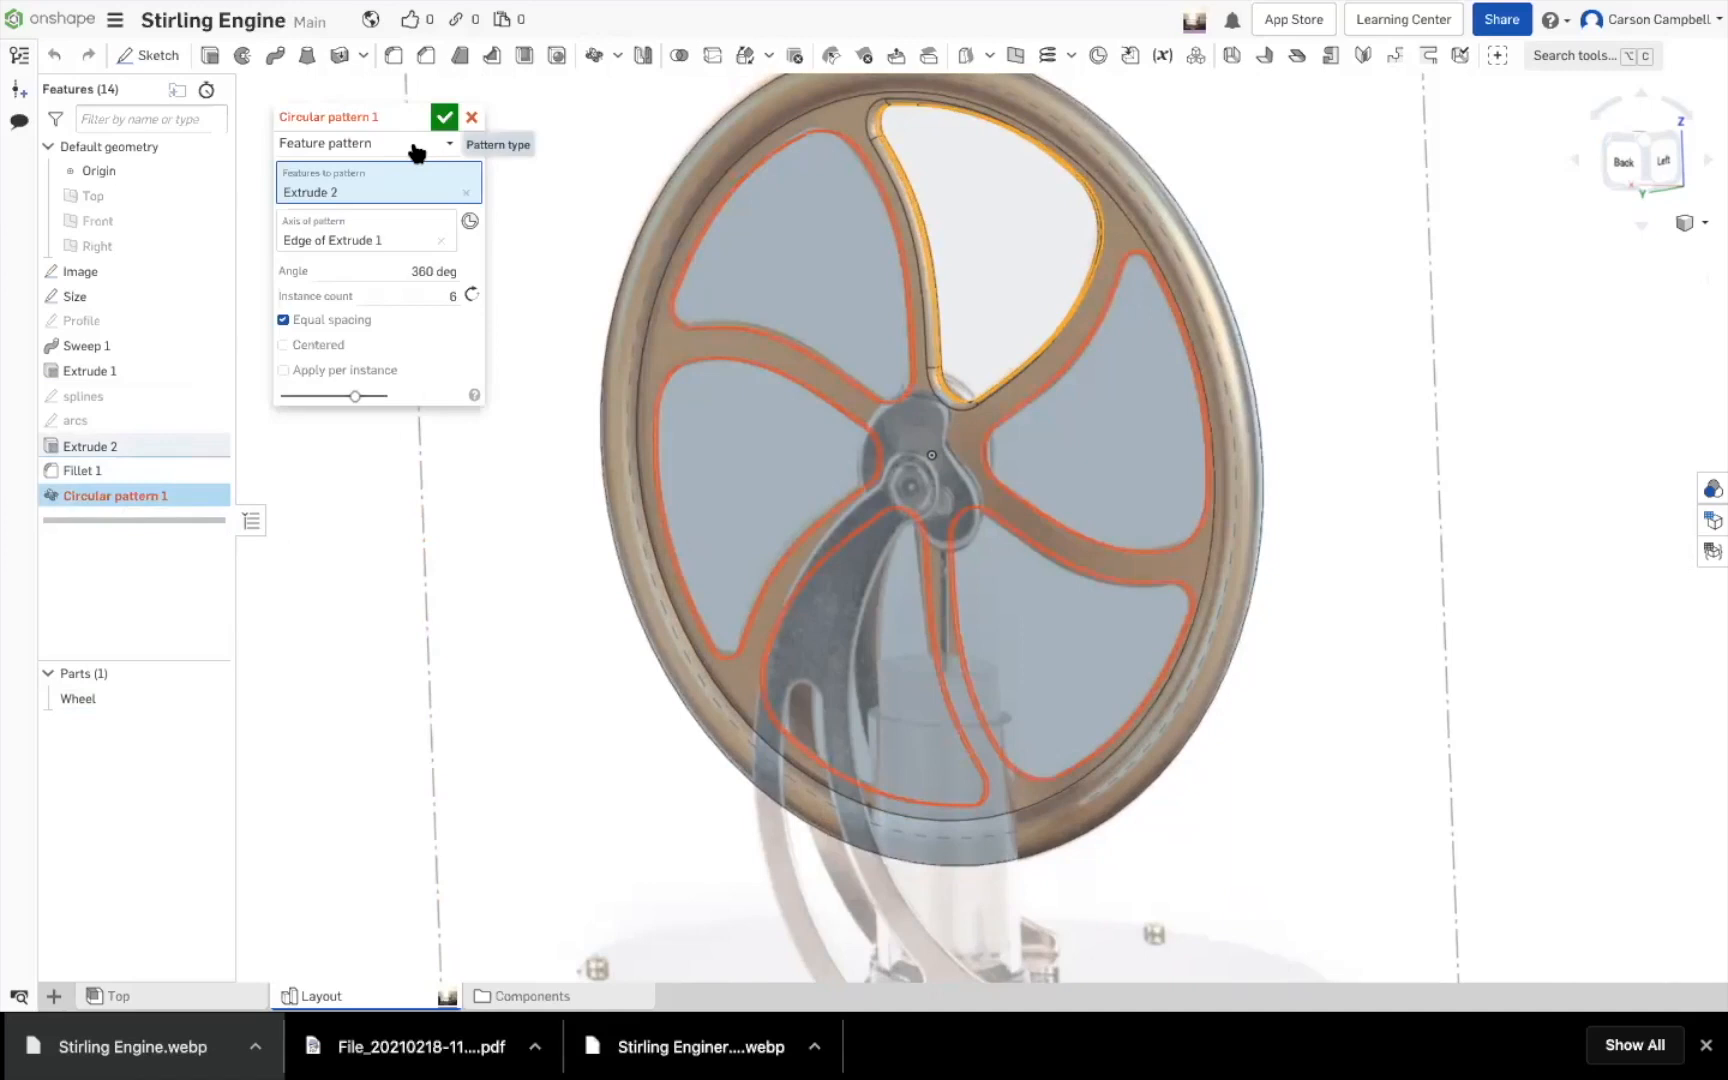
click(103, 469)
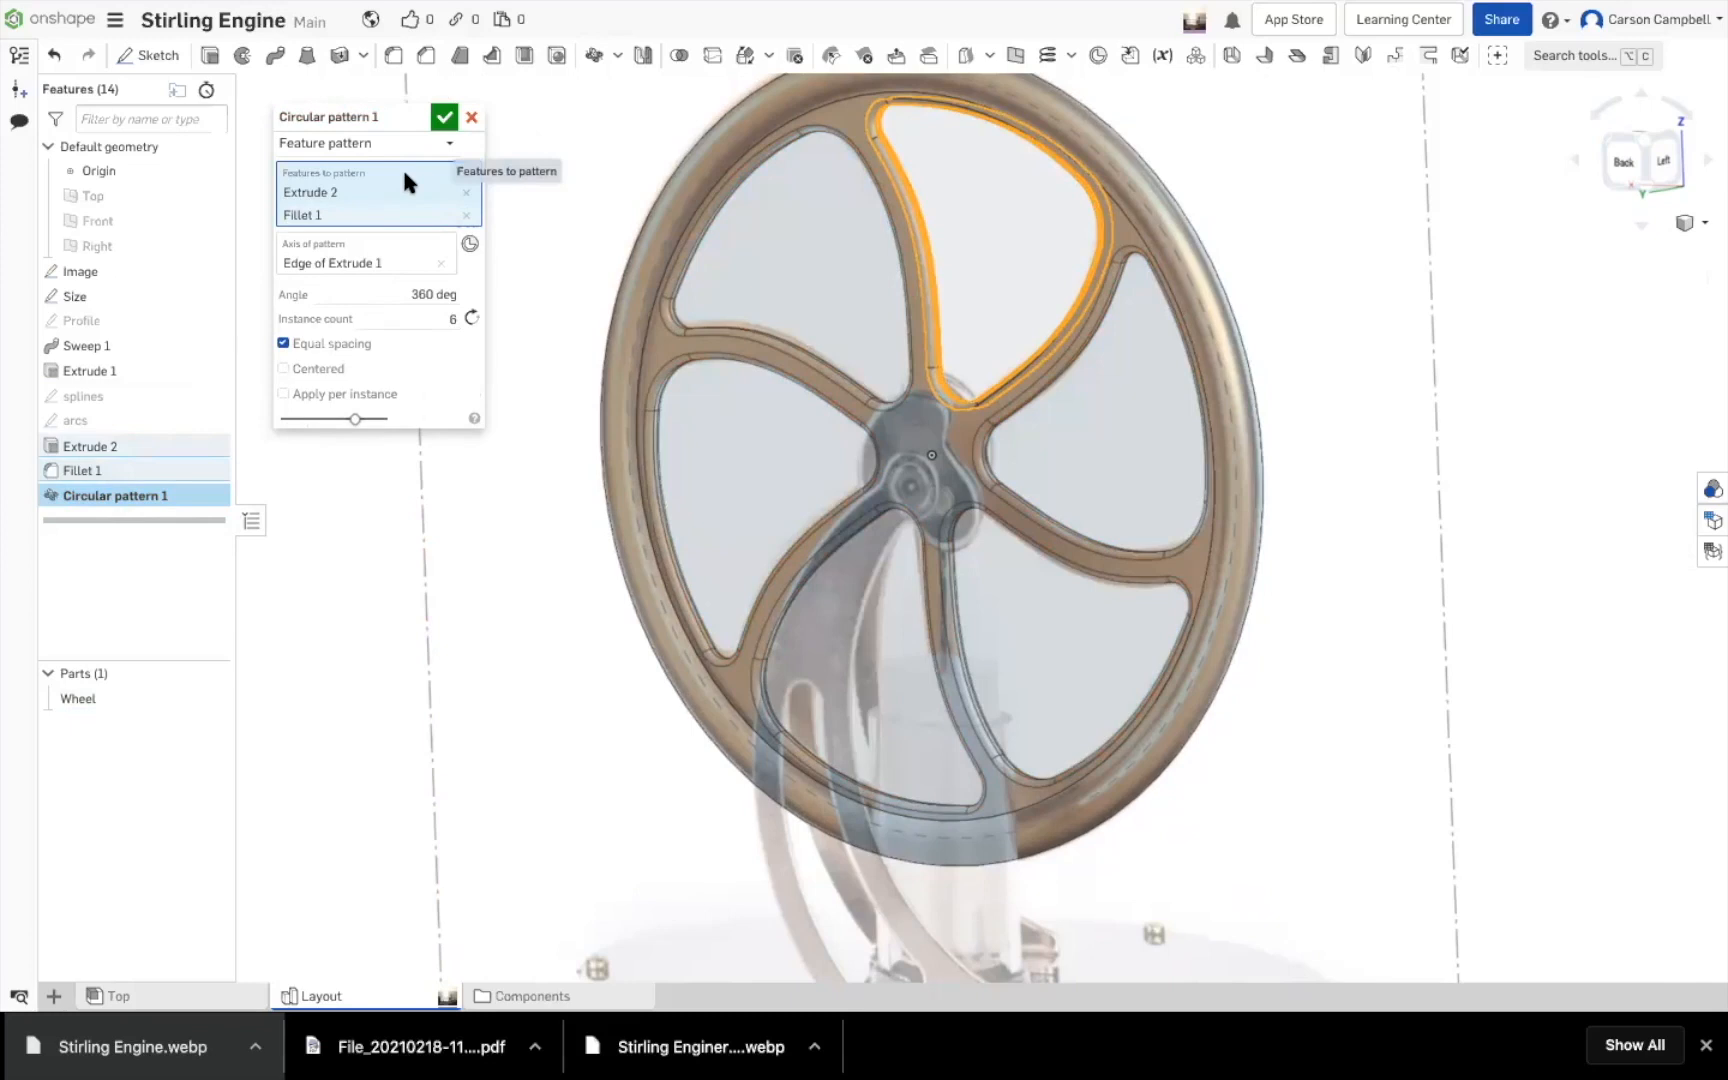
click(443, 119)
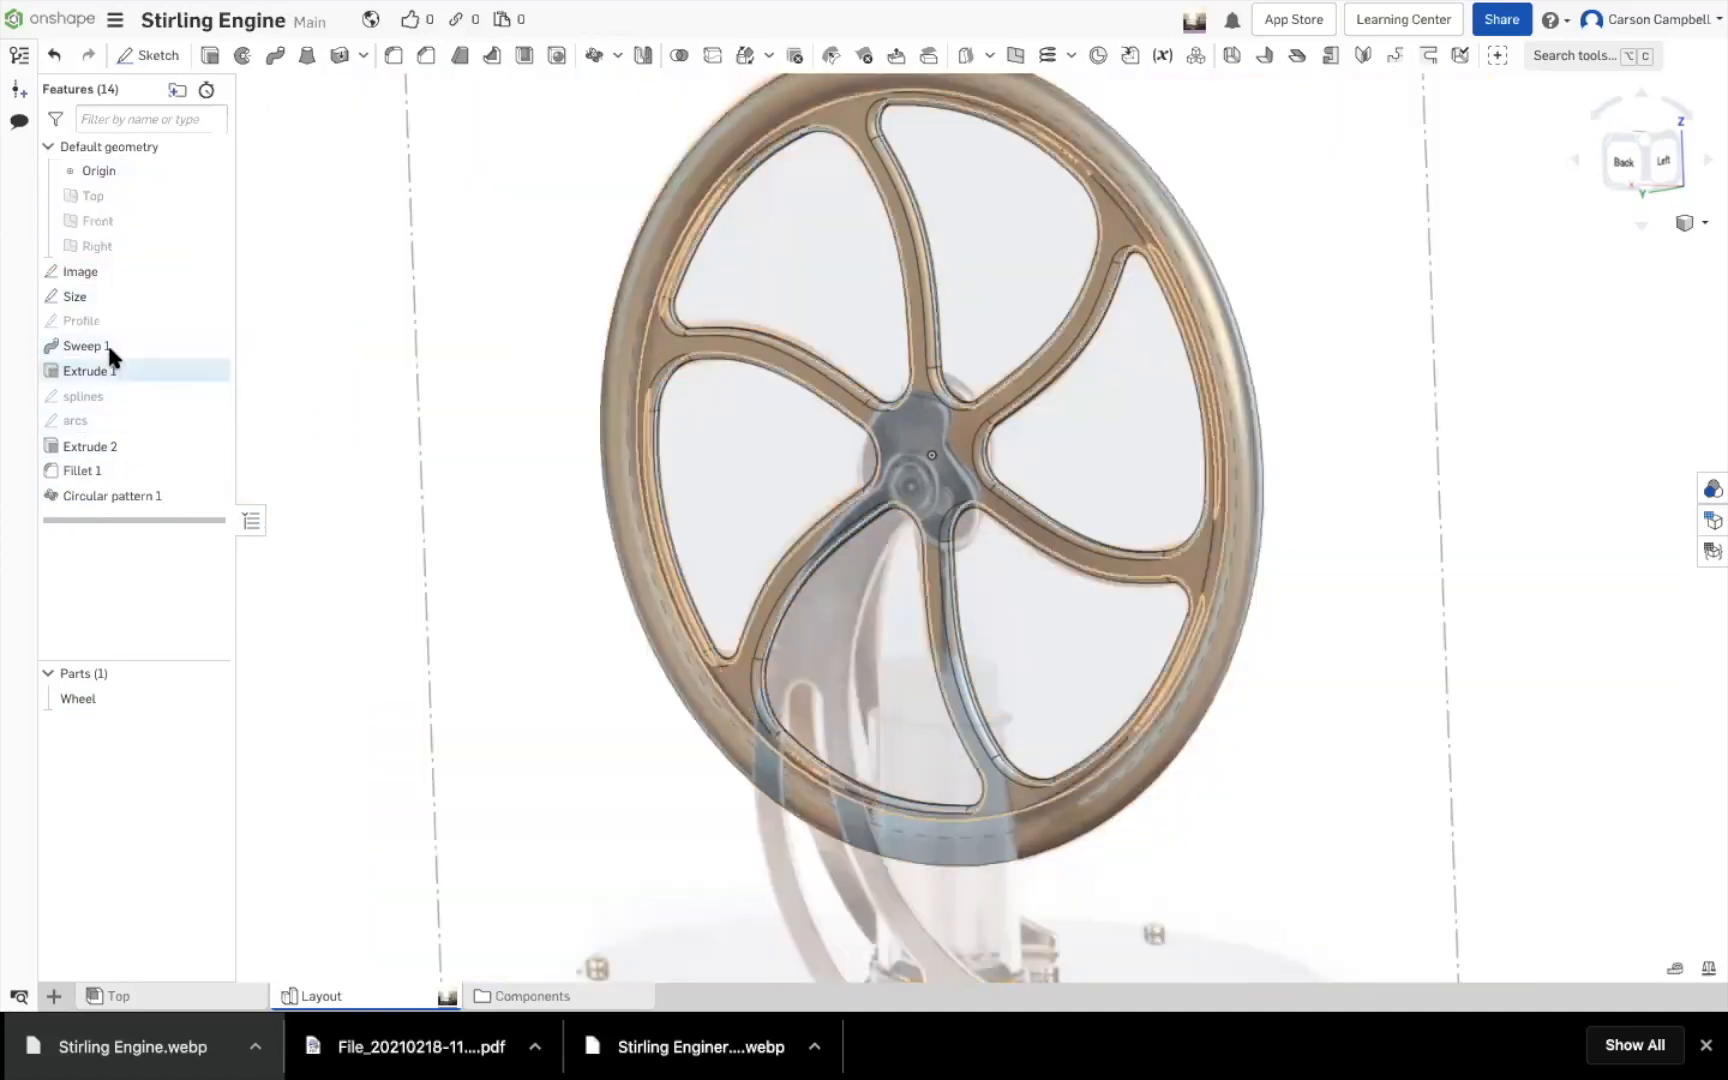
Group the features from Sweep 1 through Circular pattern 1 in a folder named Wheel, and move the Profile and Size sketches into it
click(90, 346)
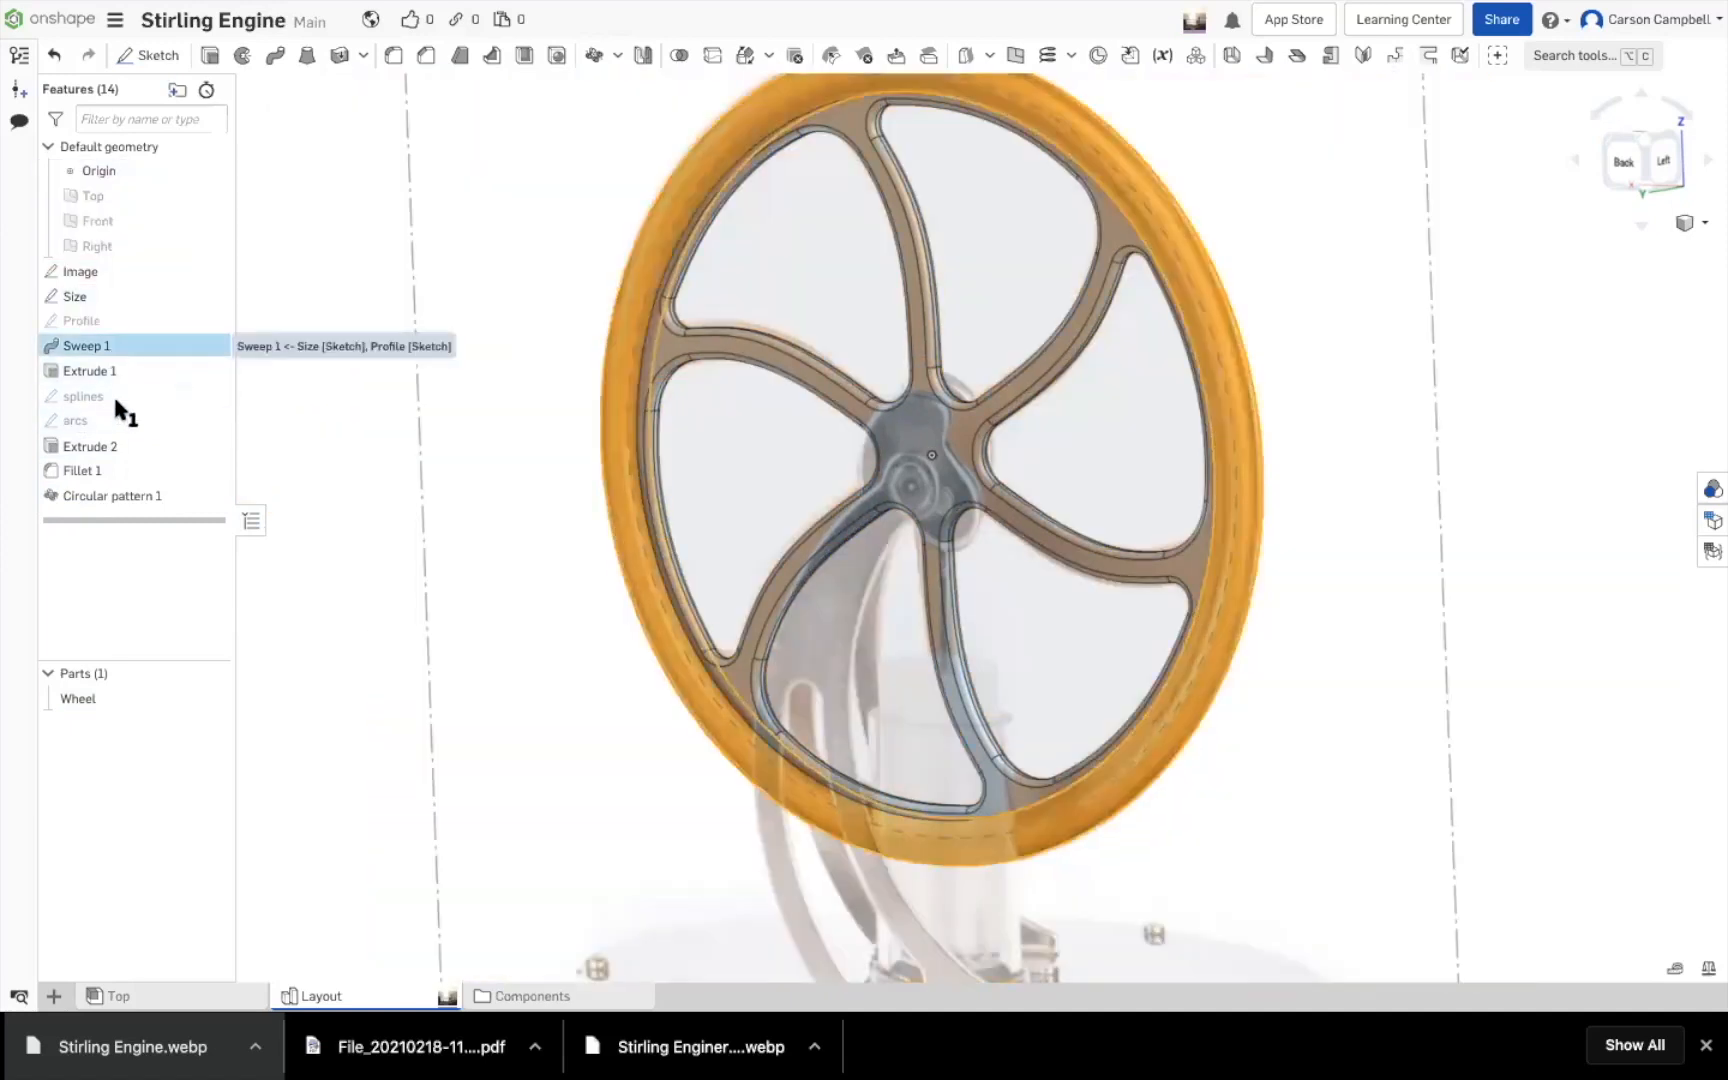
shift+drag(135, 497, 149, 425)
right_click(154, 430)
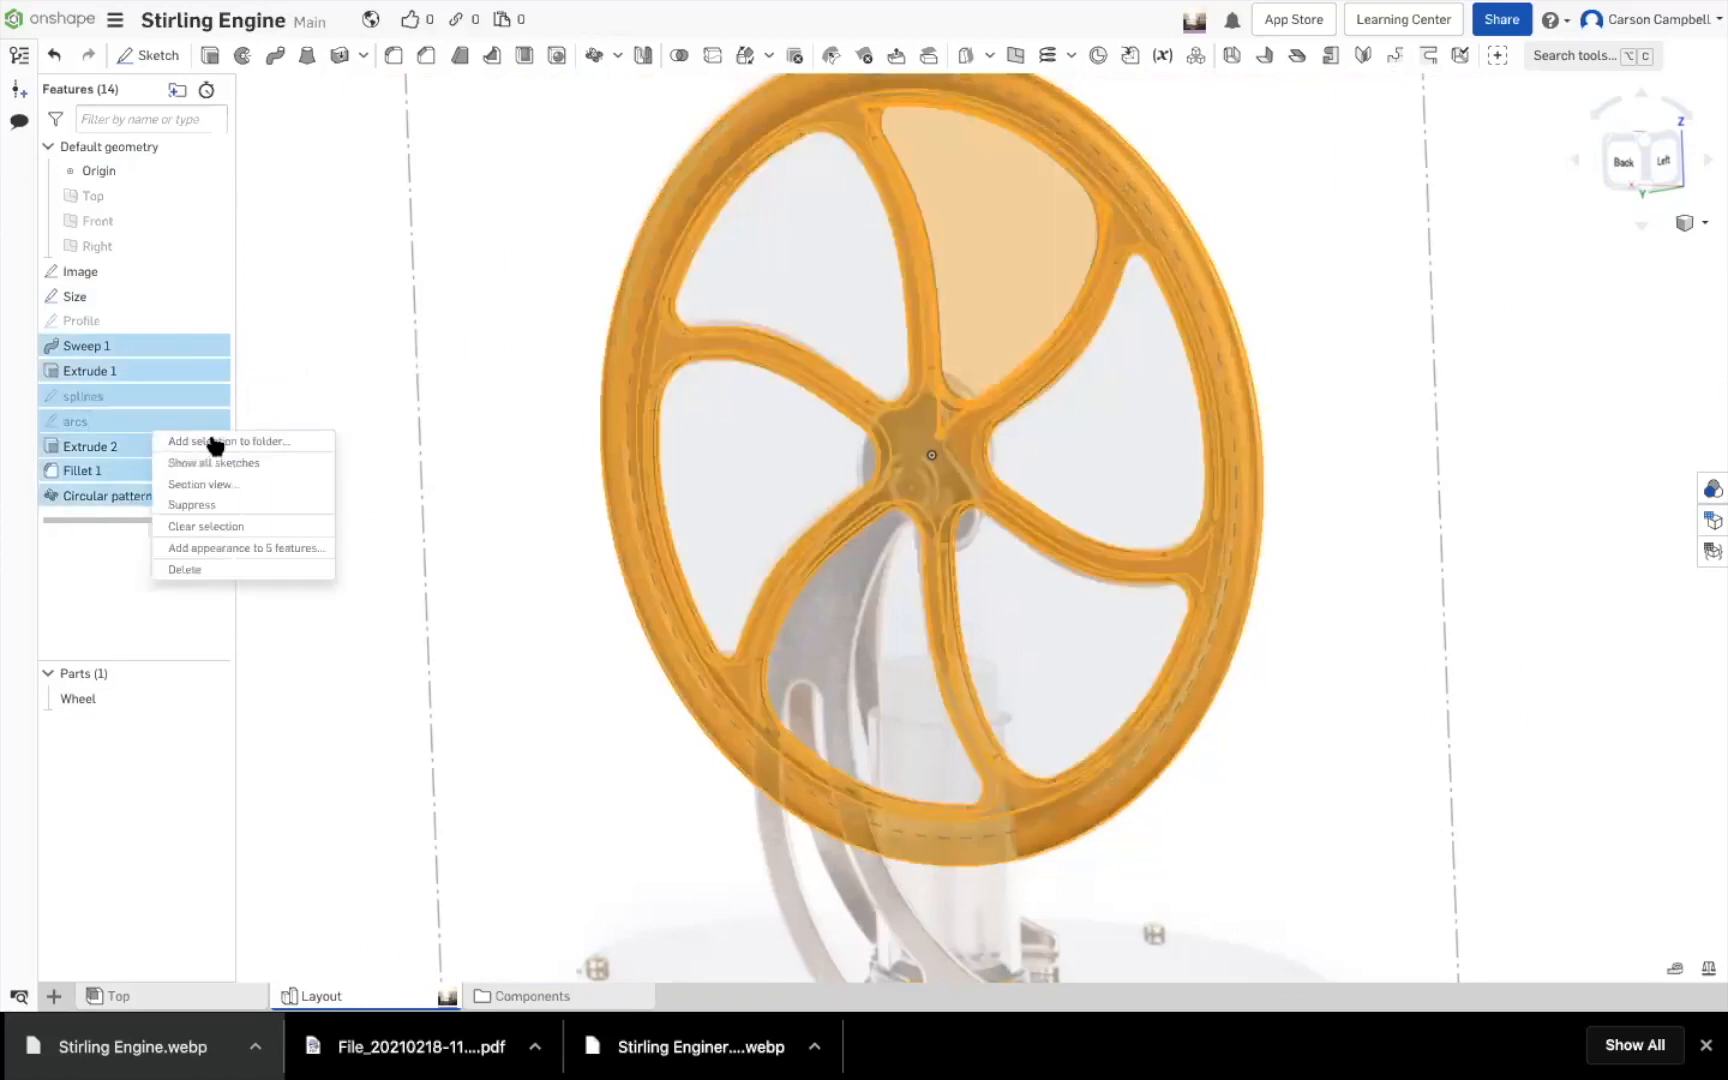
click(224, 452)
text(Wheel)
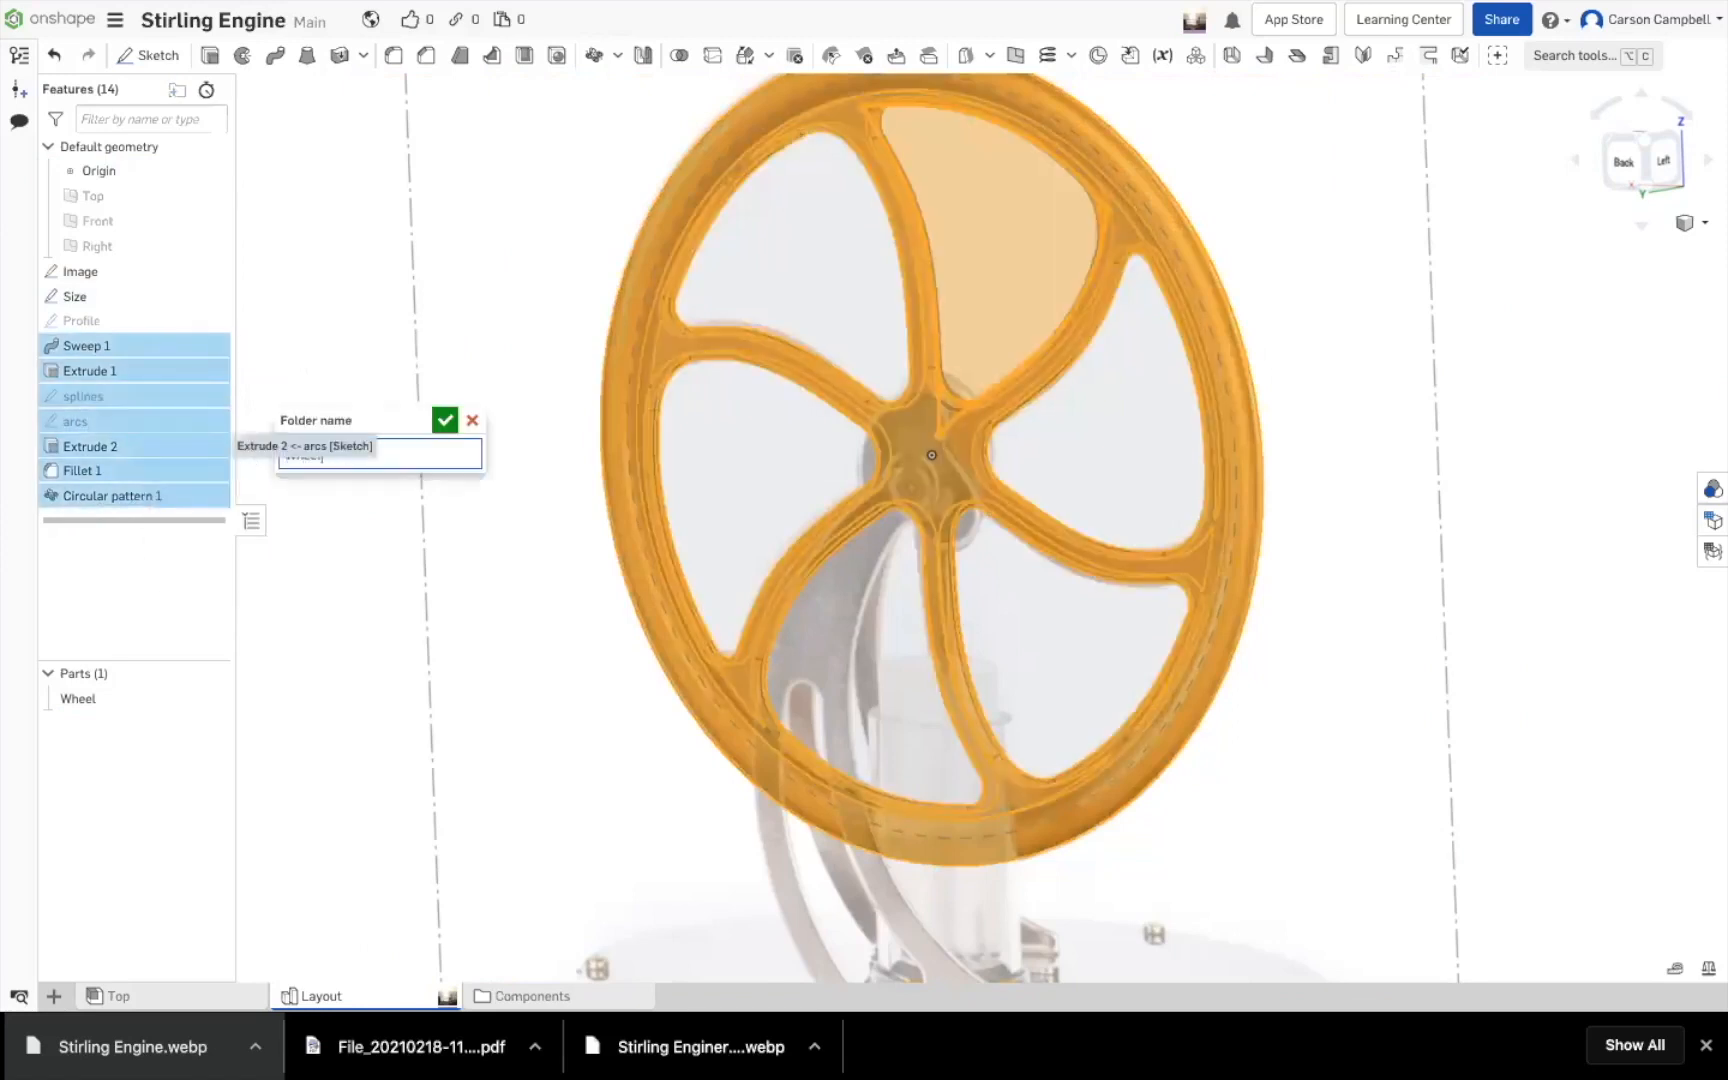
key(Return)
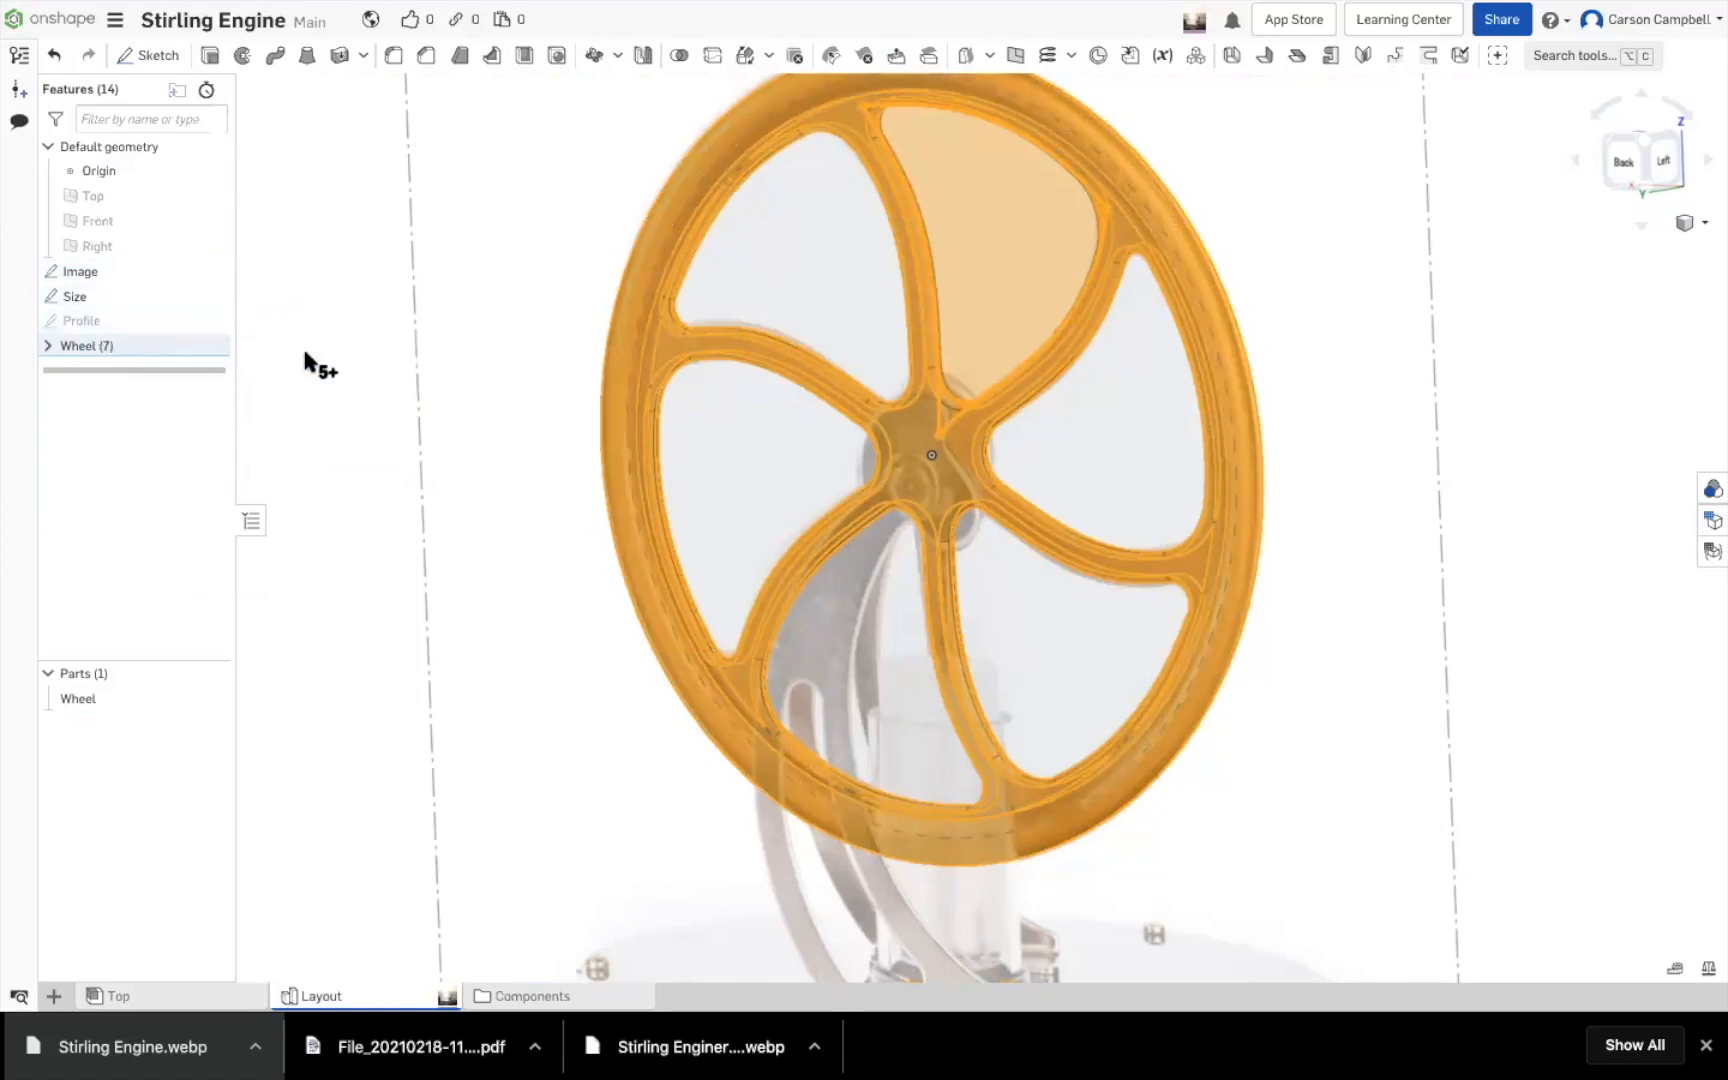
drag(305, 360, 110, 325)
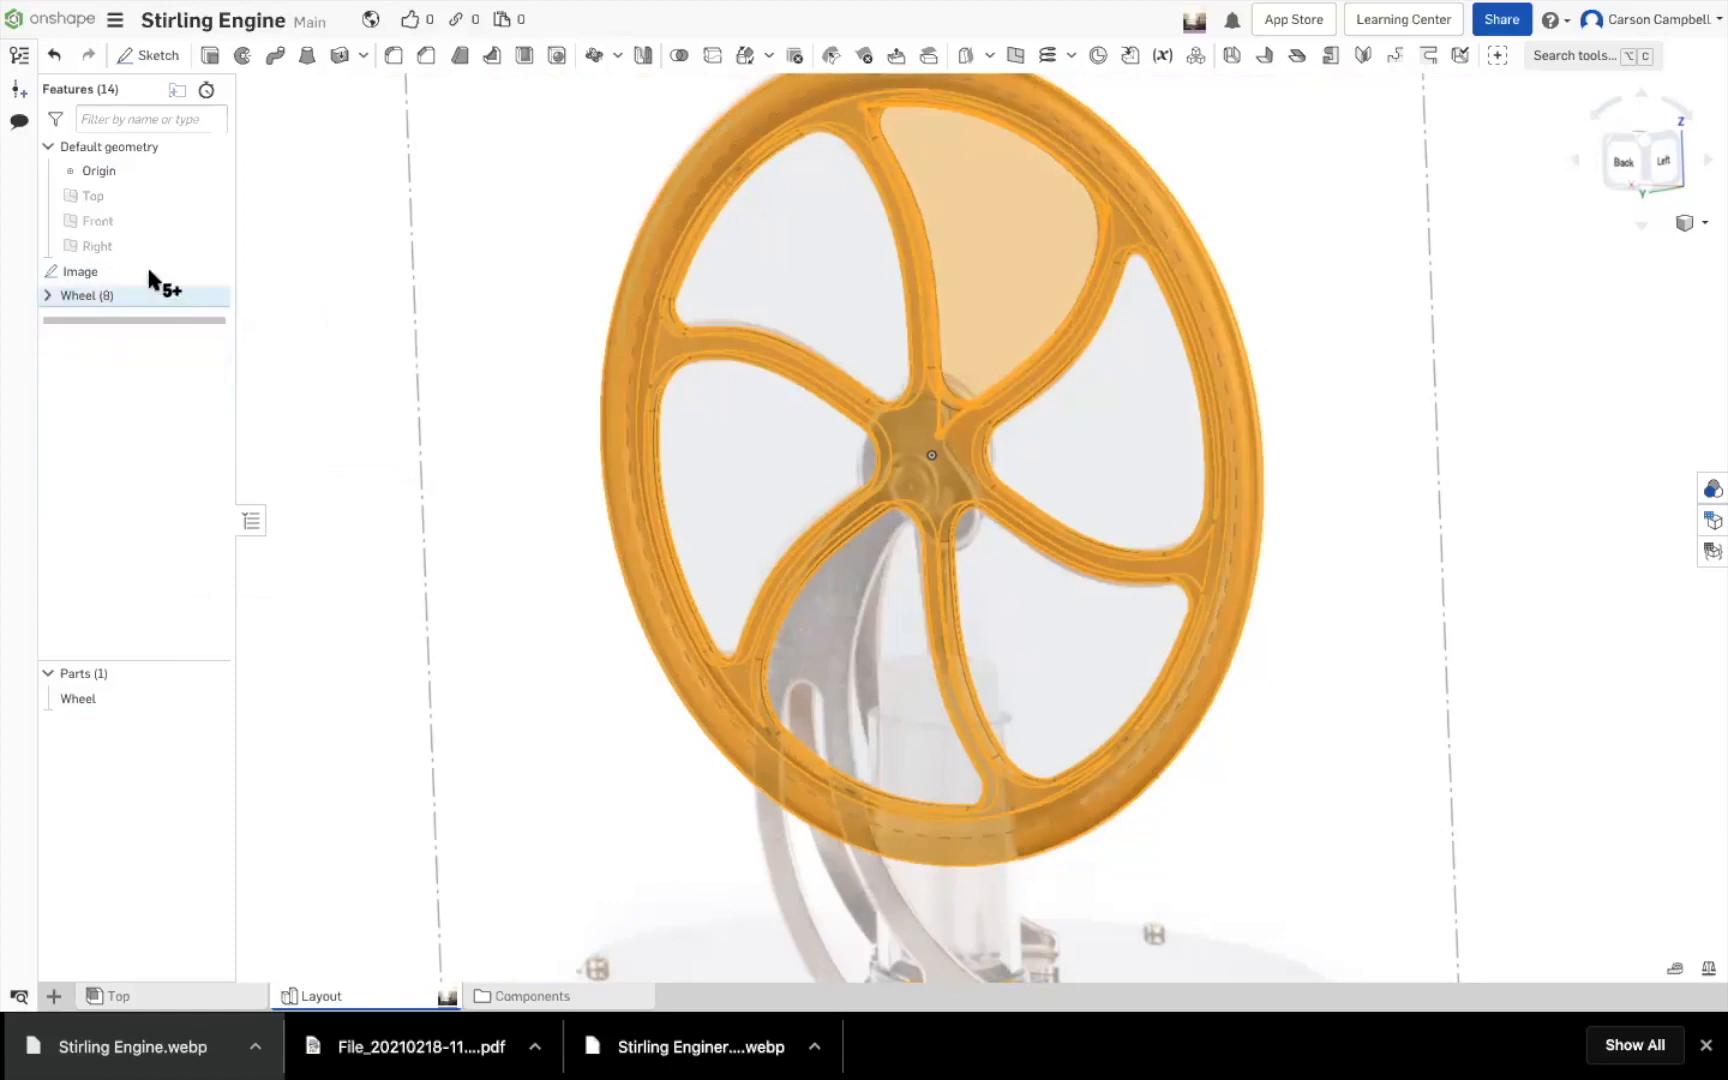
click(497, 262)
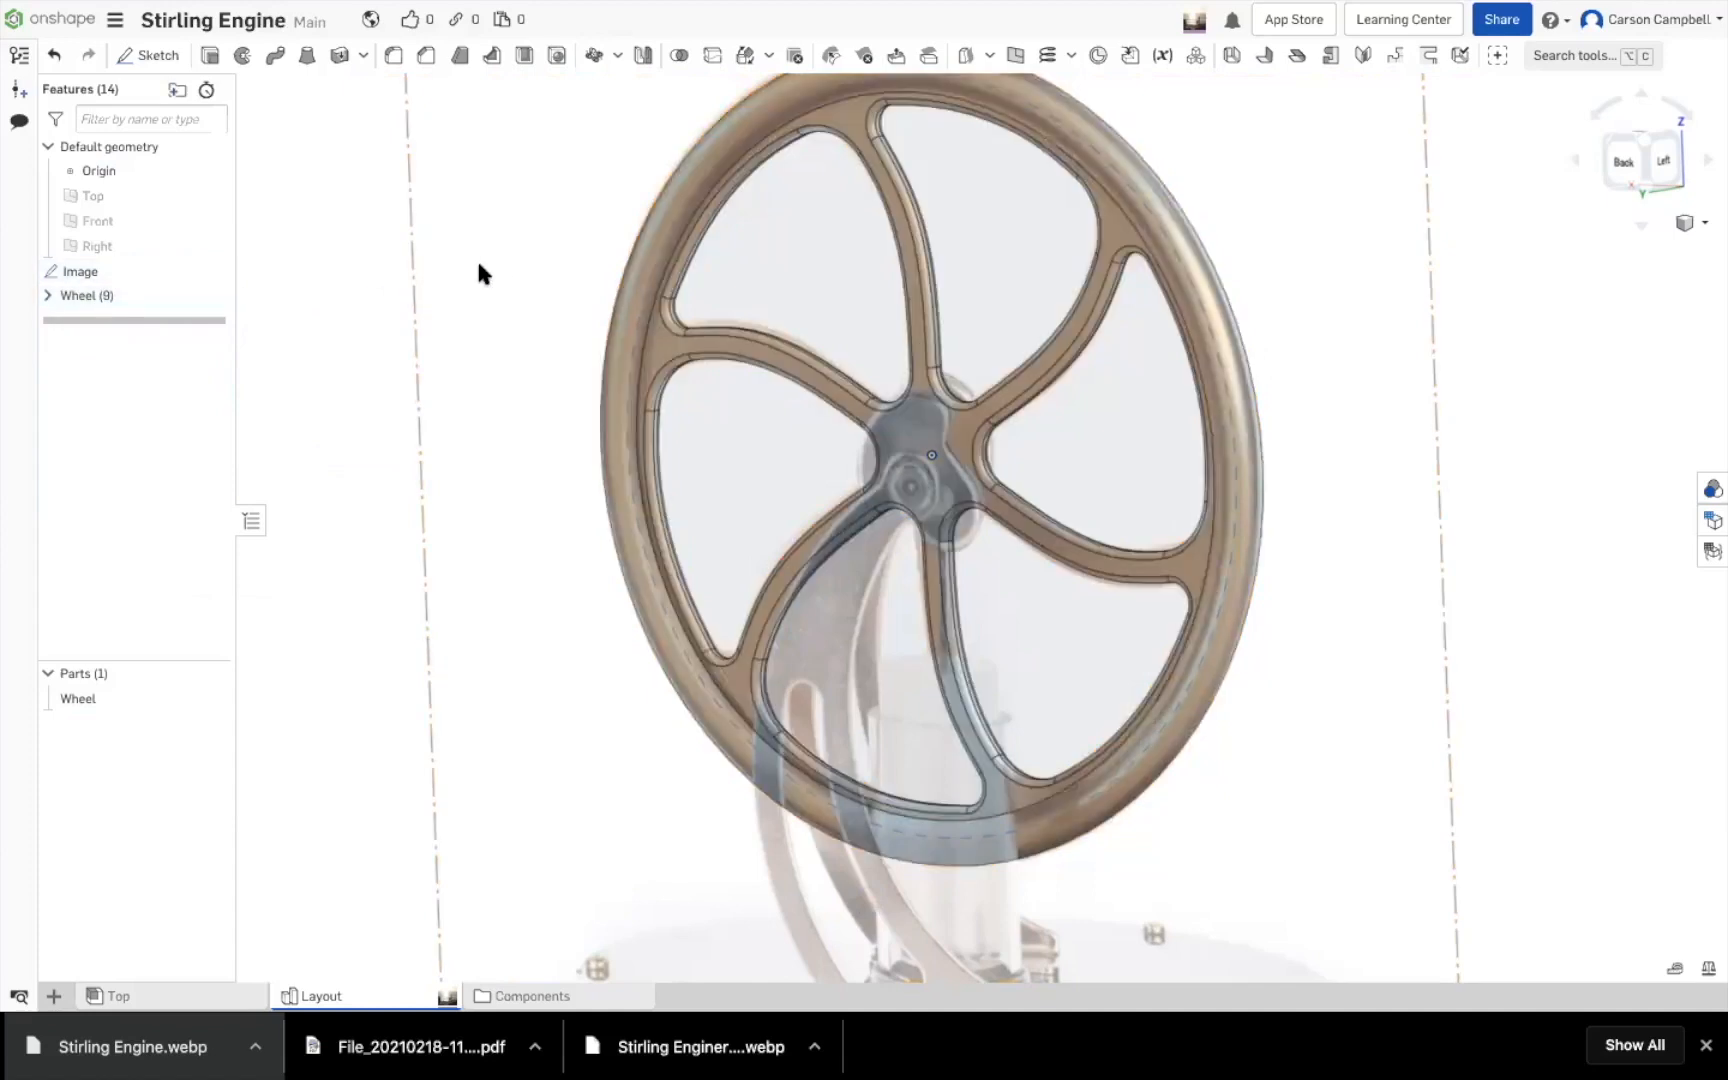
Orbit around the wheel and view it from the front over the reference image
click(1627, 162)
right_drag(1404, 370, 1088, 404)
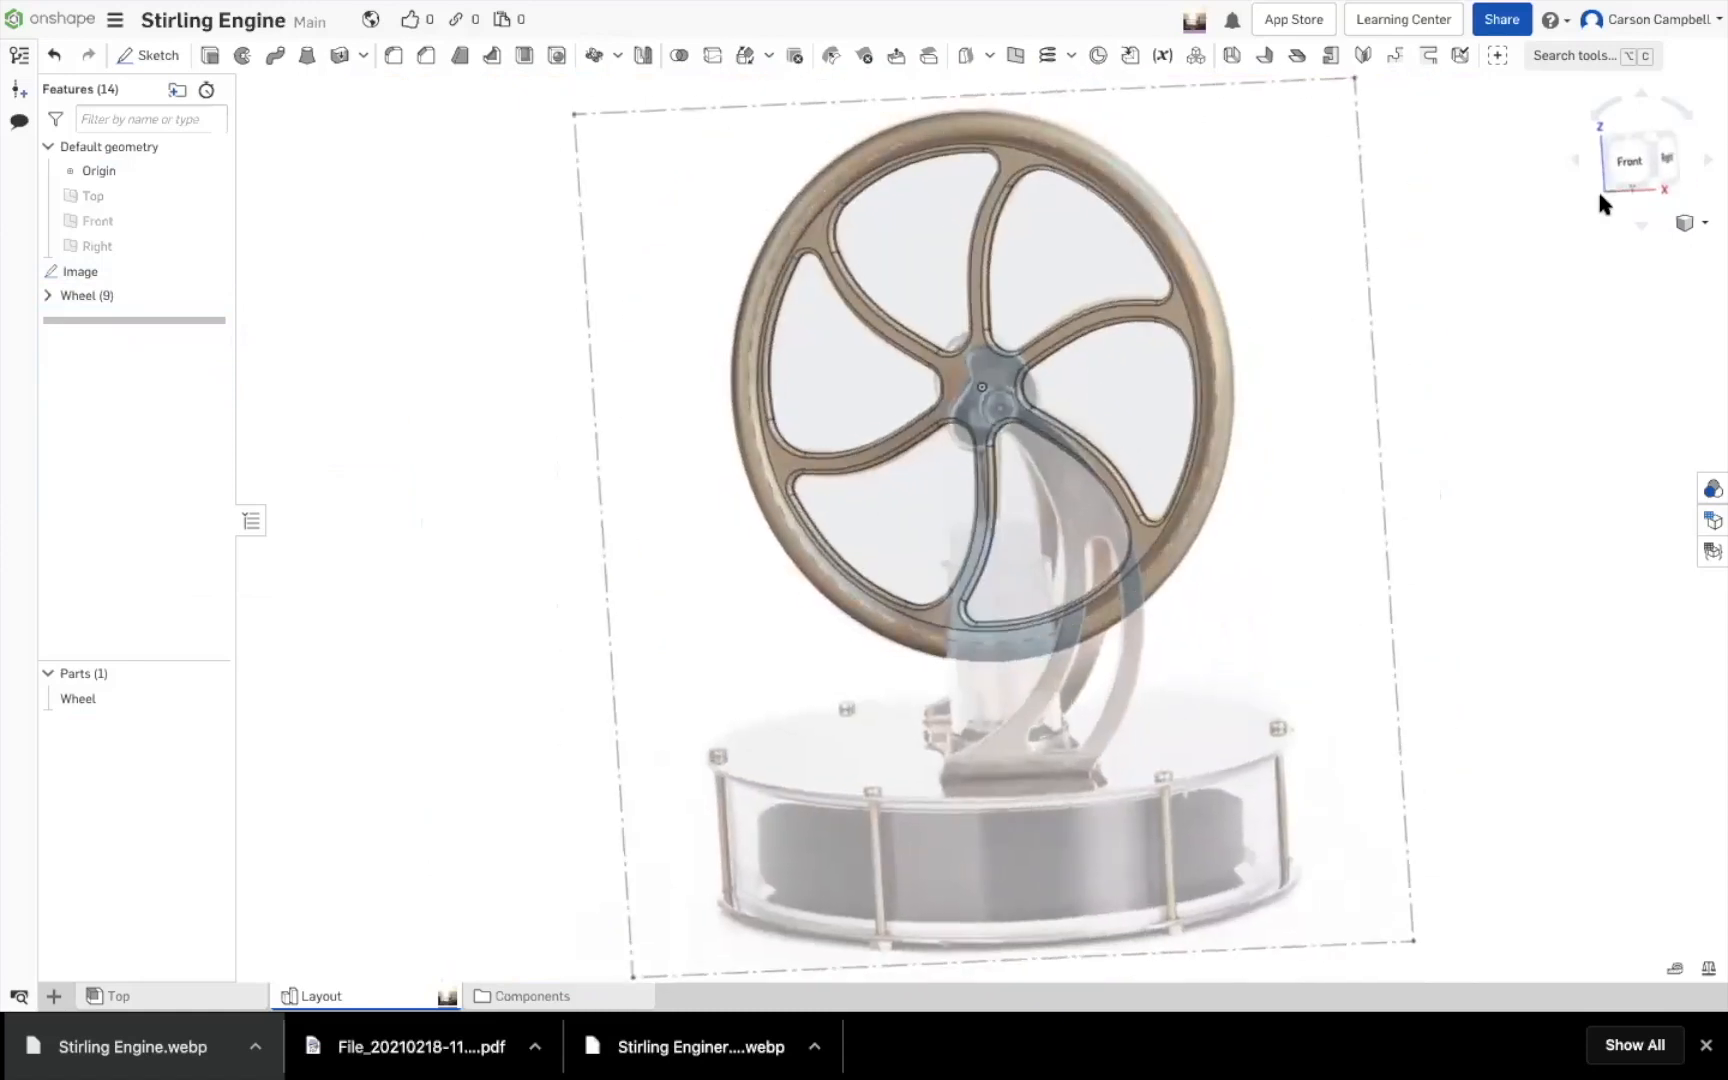
click(1627, 165)
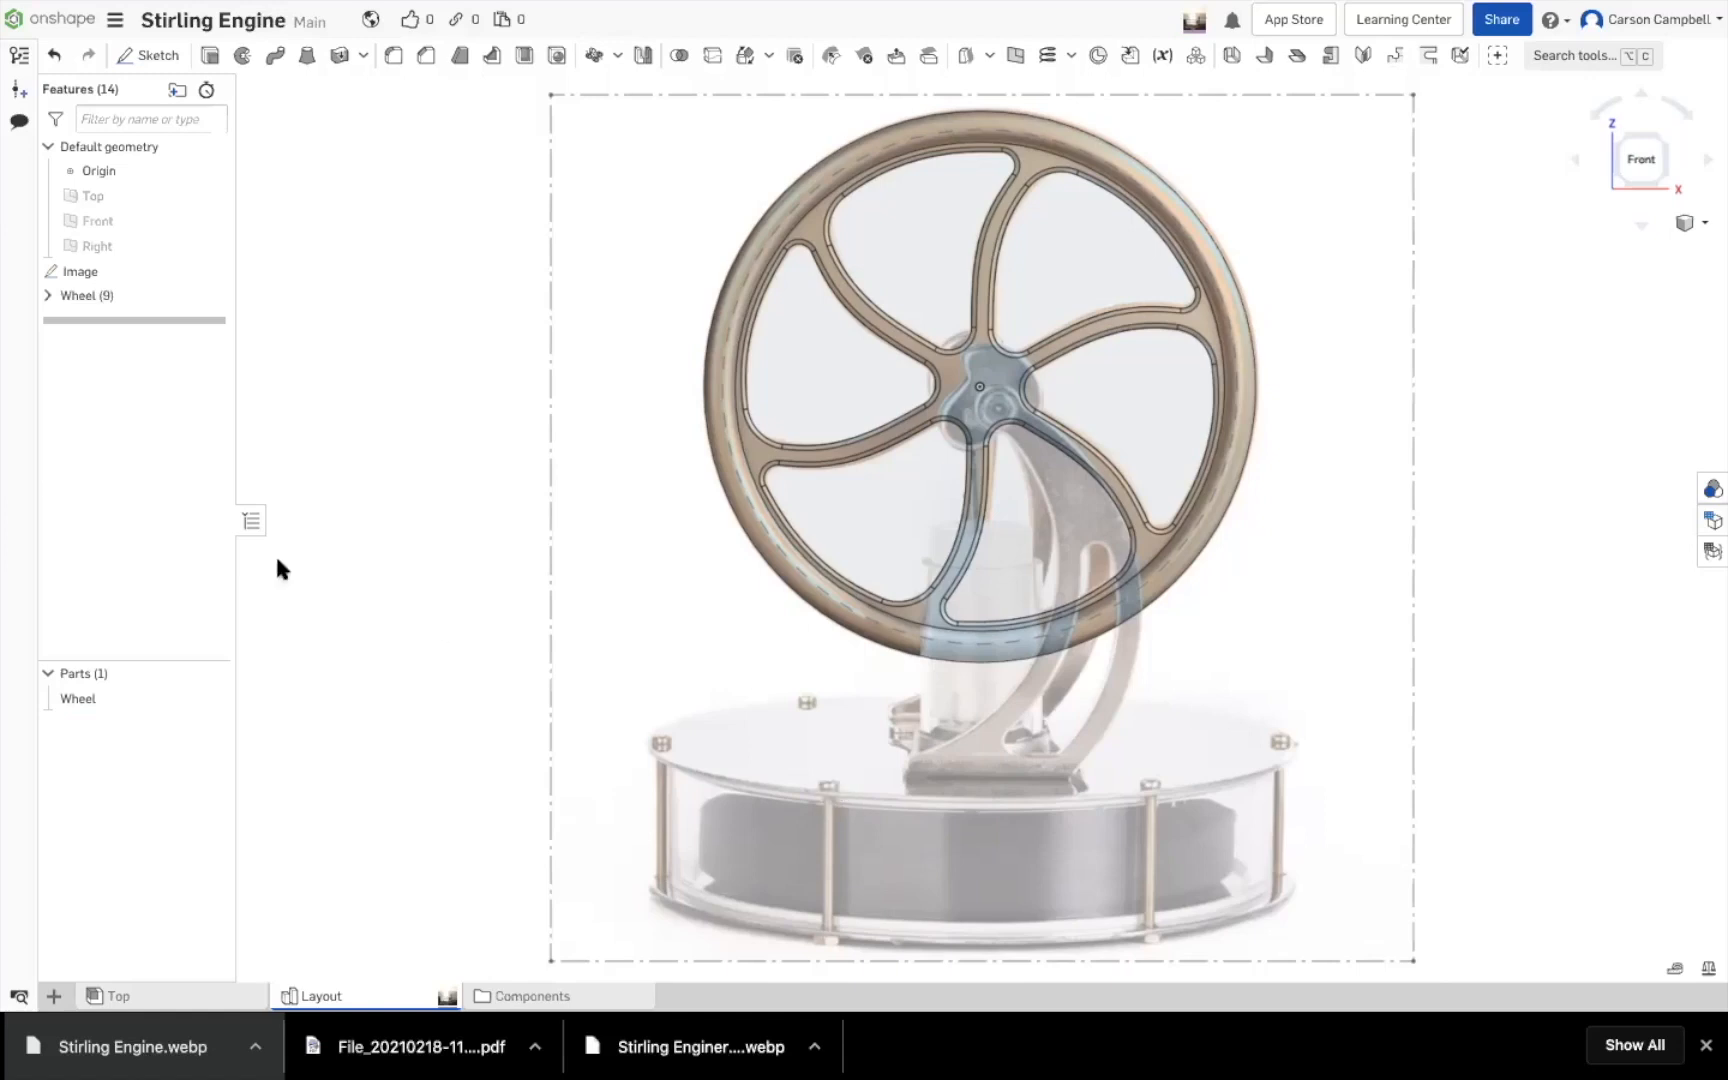
Switch to the Top assembly and start inserting parts from the current document
click(216, 1000)
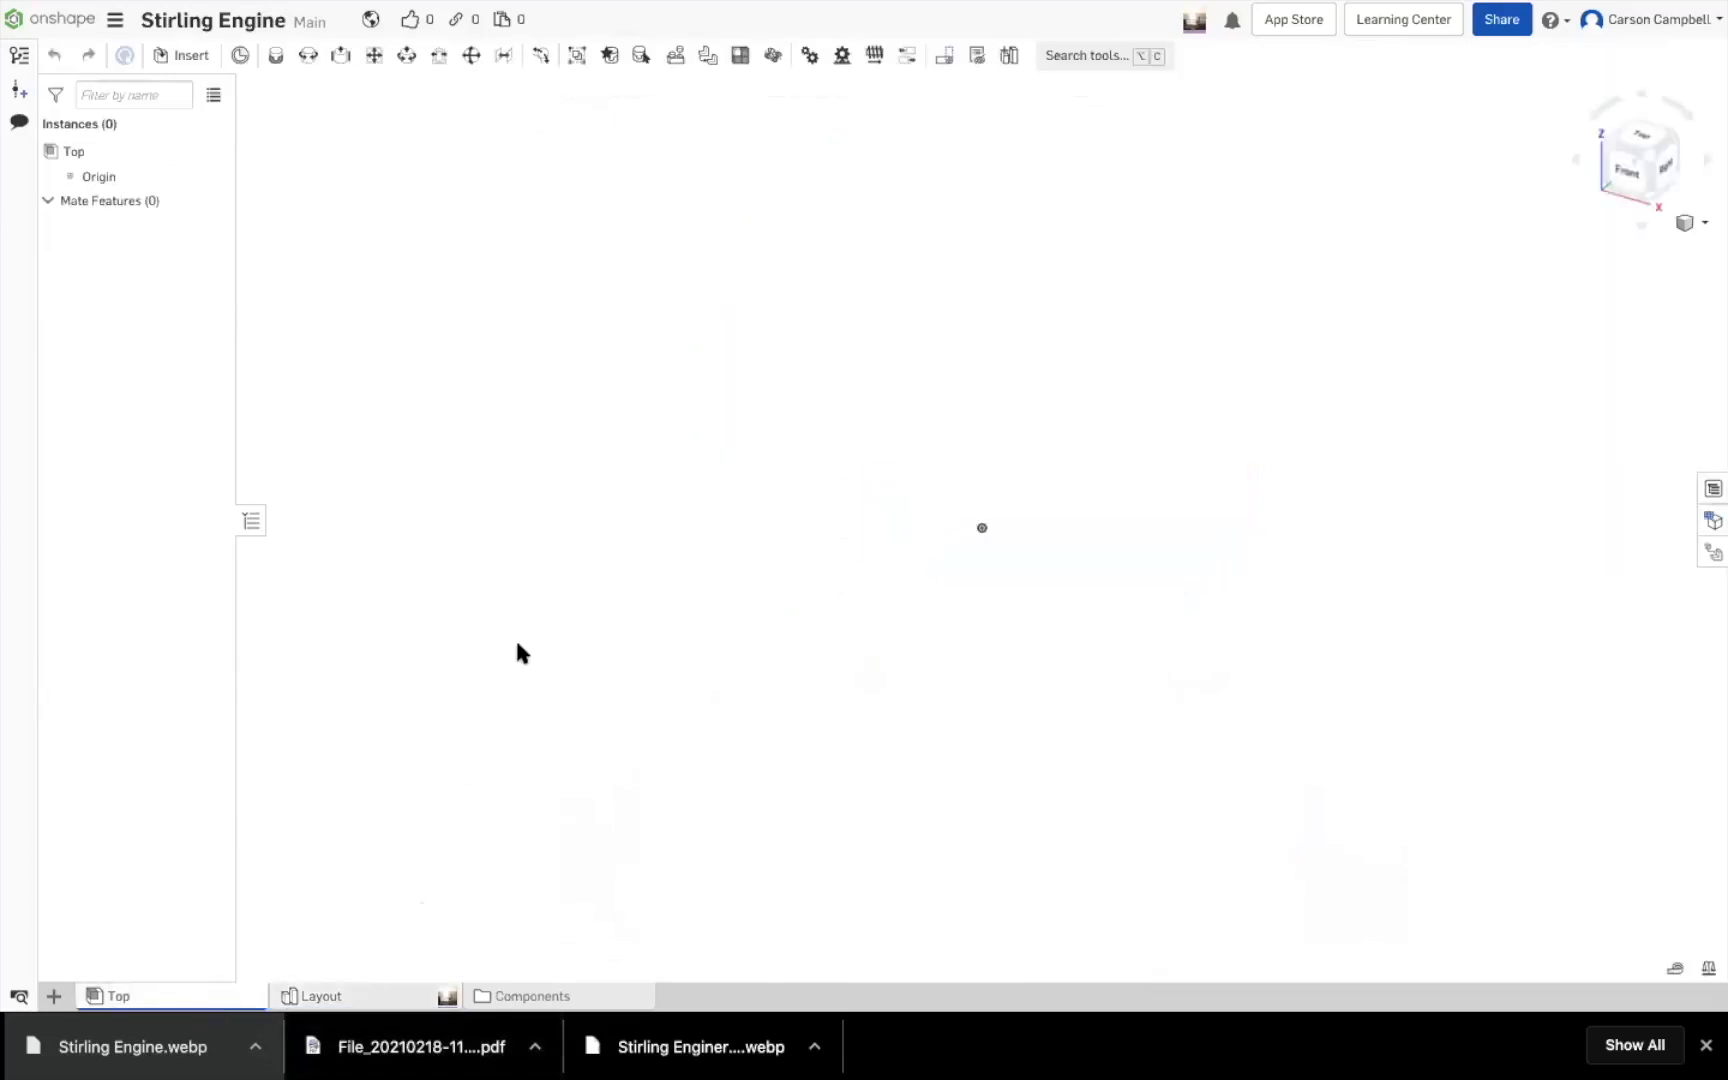
click(195, 56)
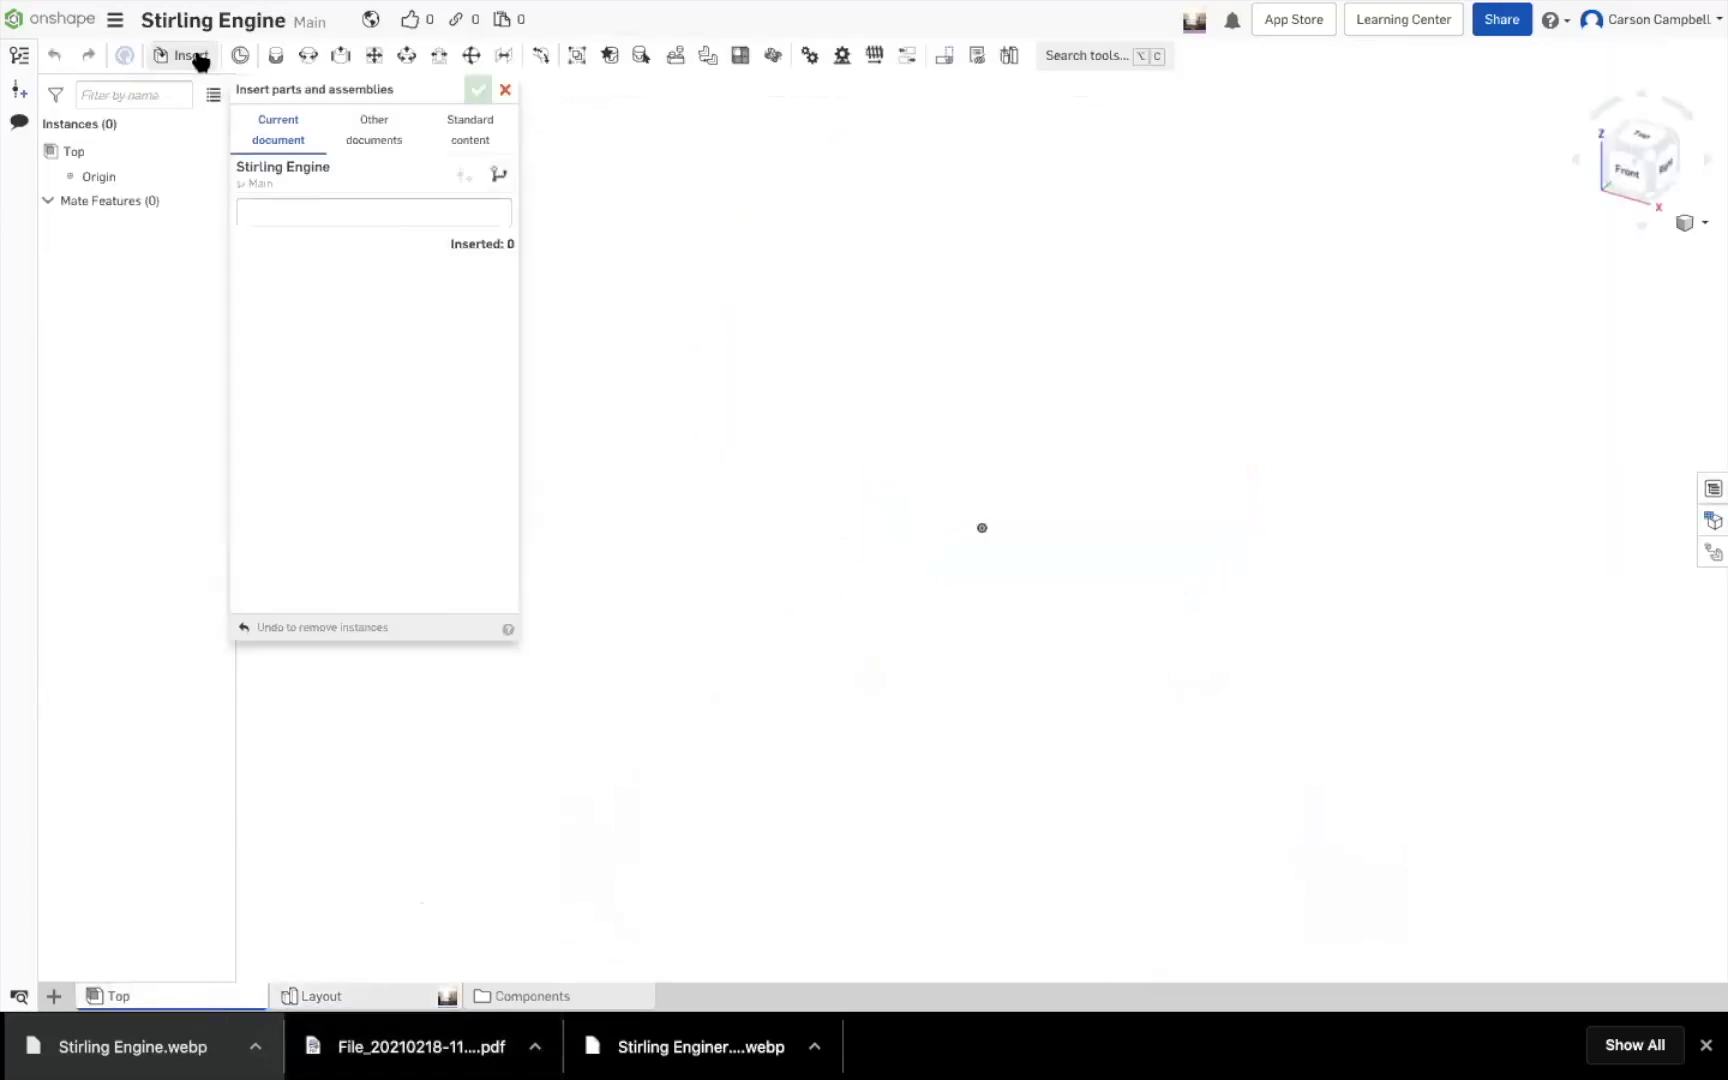
click(350, 376)
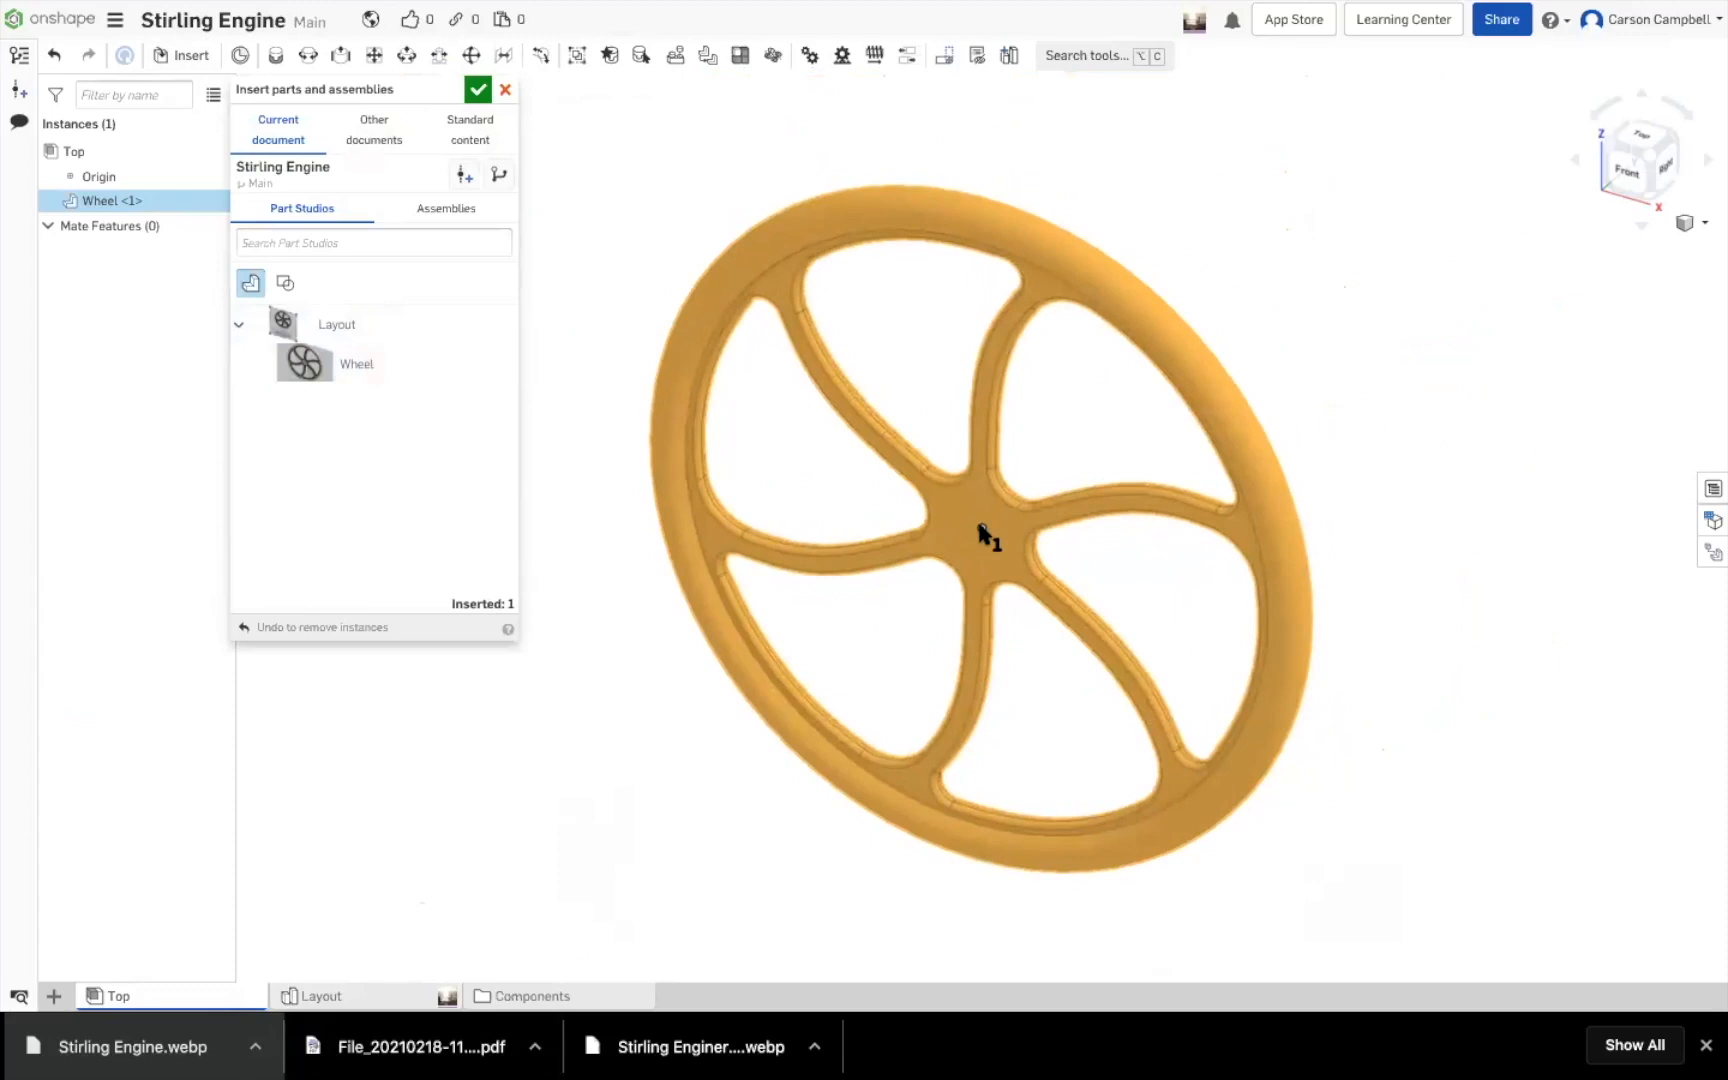
click(980, 528)
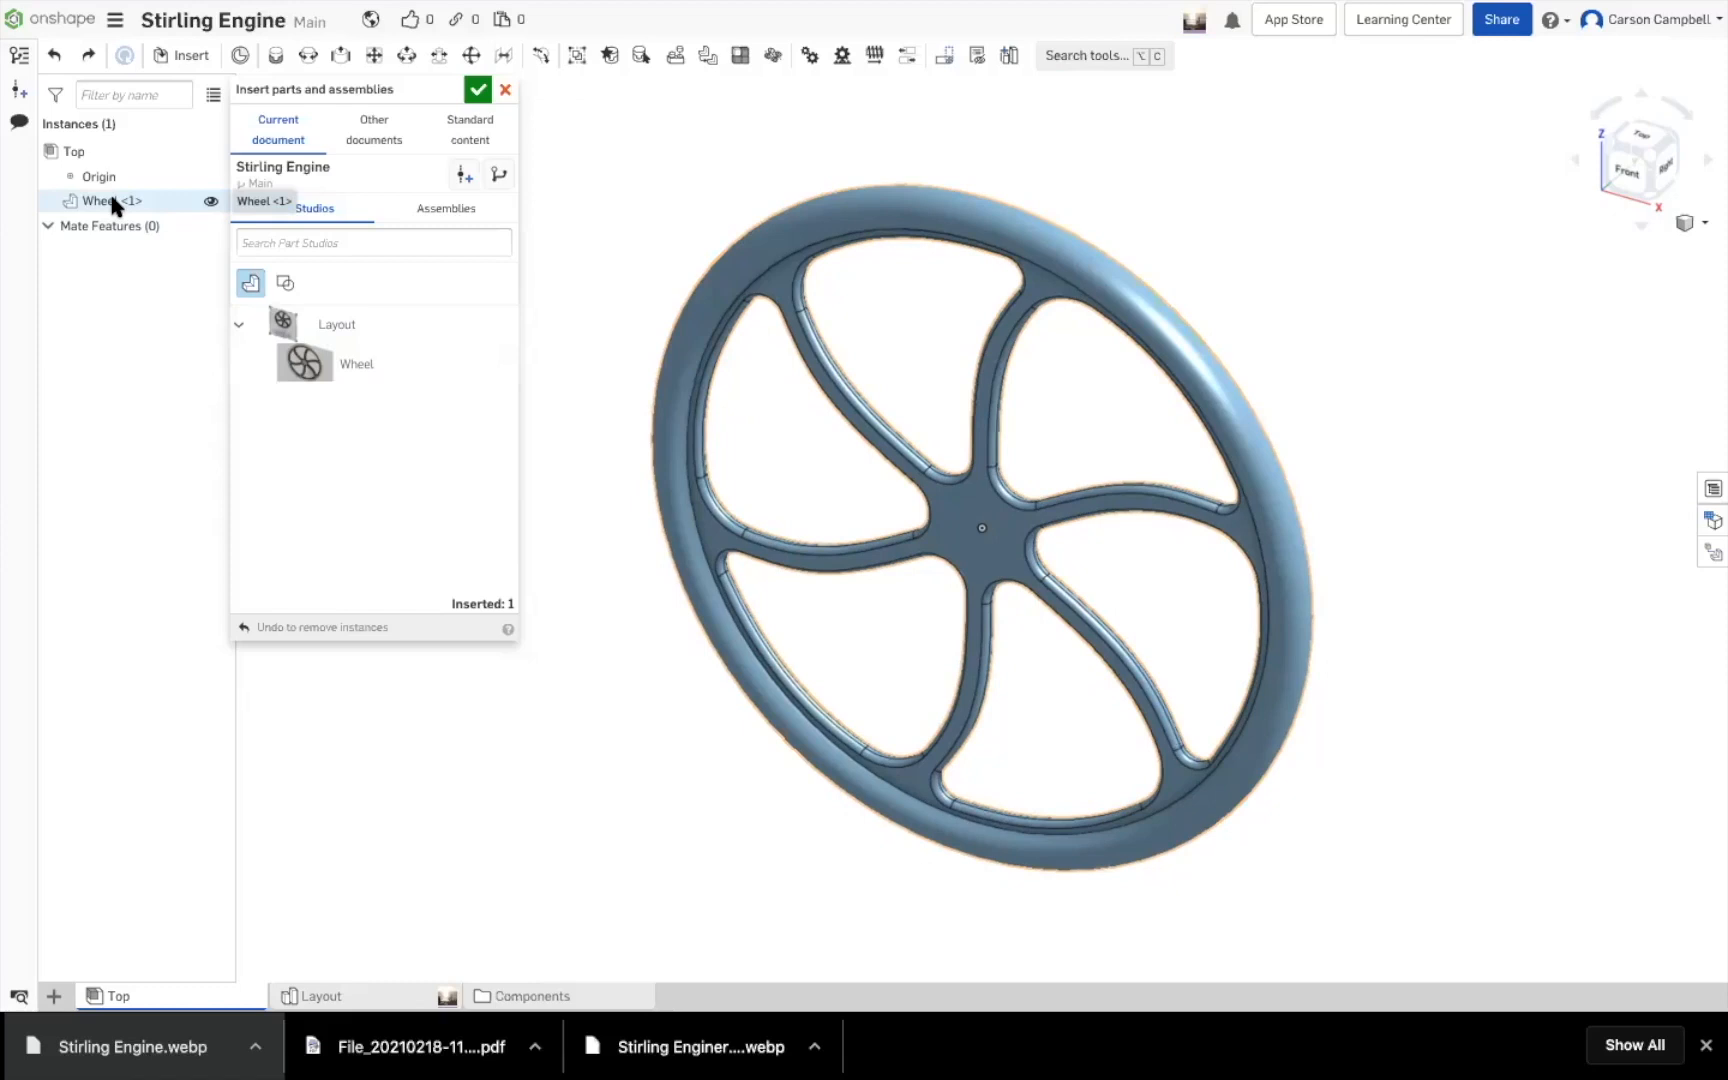
key(ctrl+z)
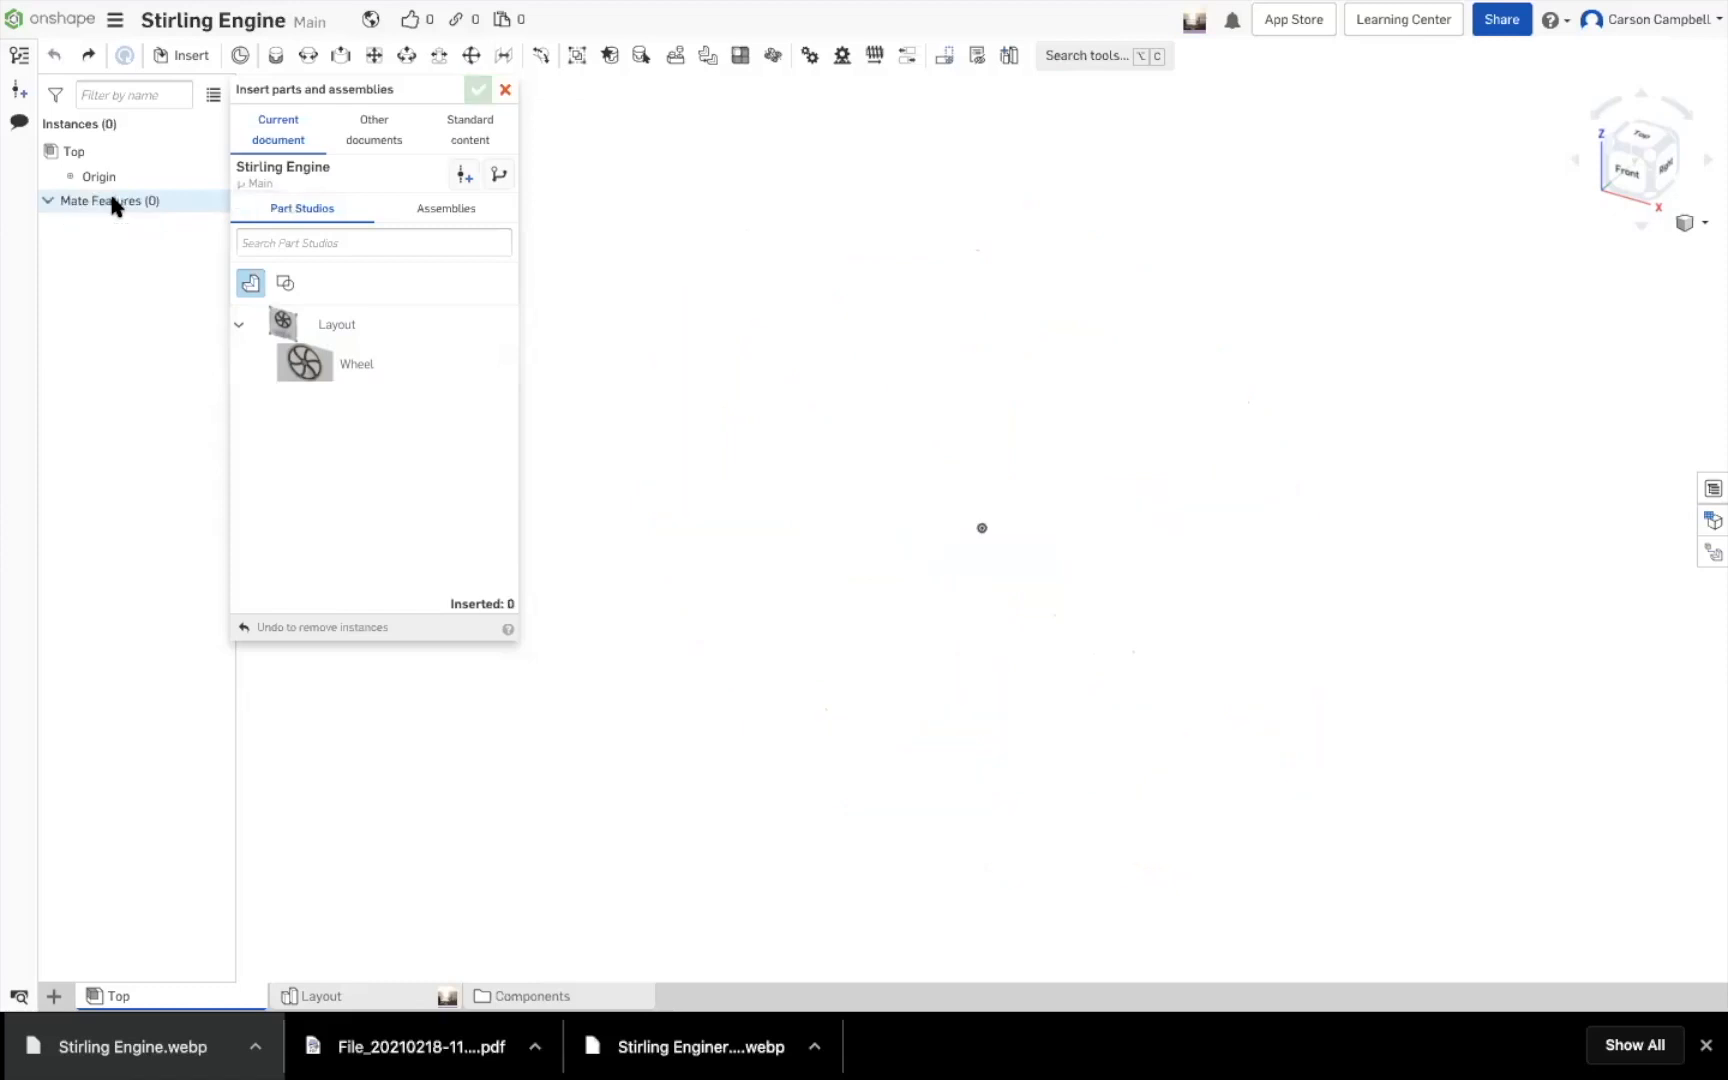
Insert the Wheel part from Layout at its default position in the Top assembly and fix it in place
click(377, 366)
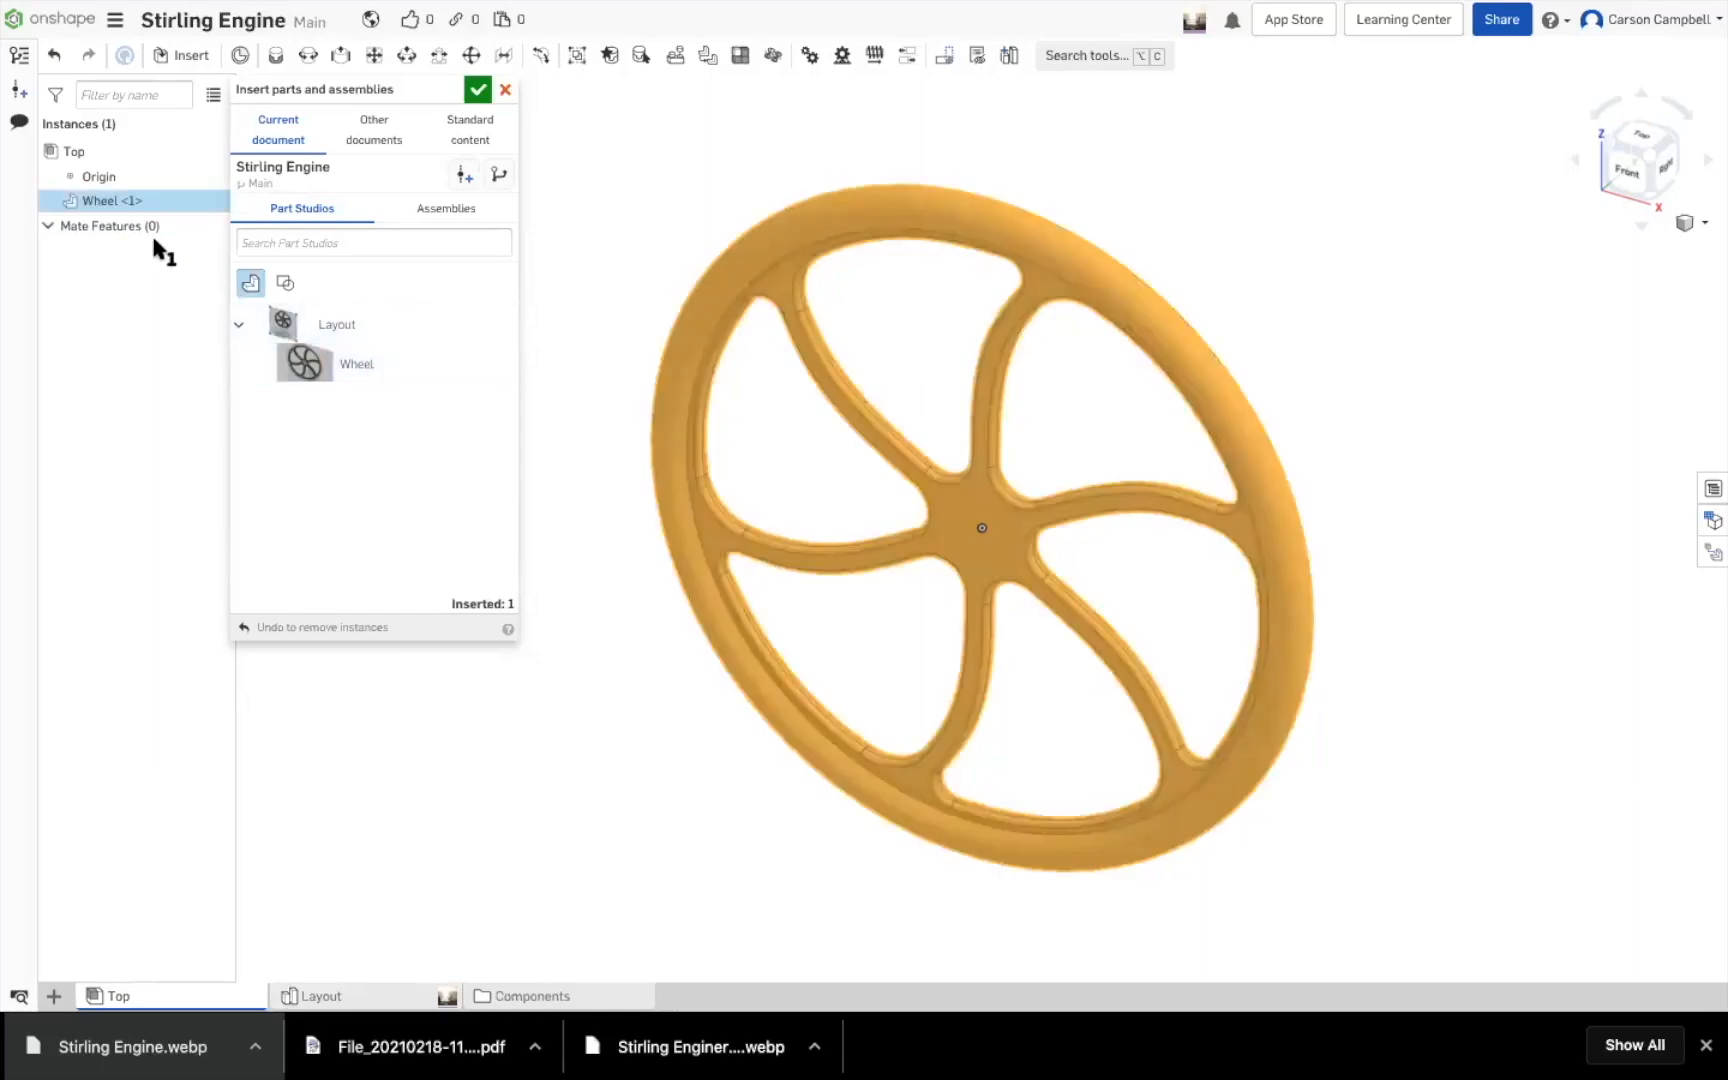
click(475, 92)
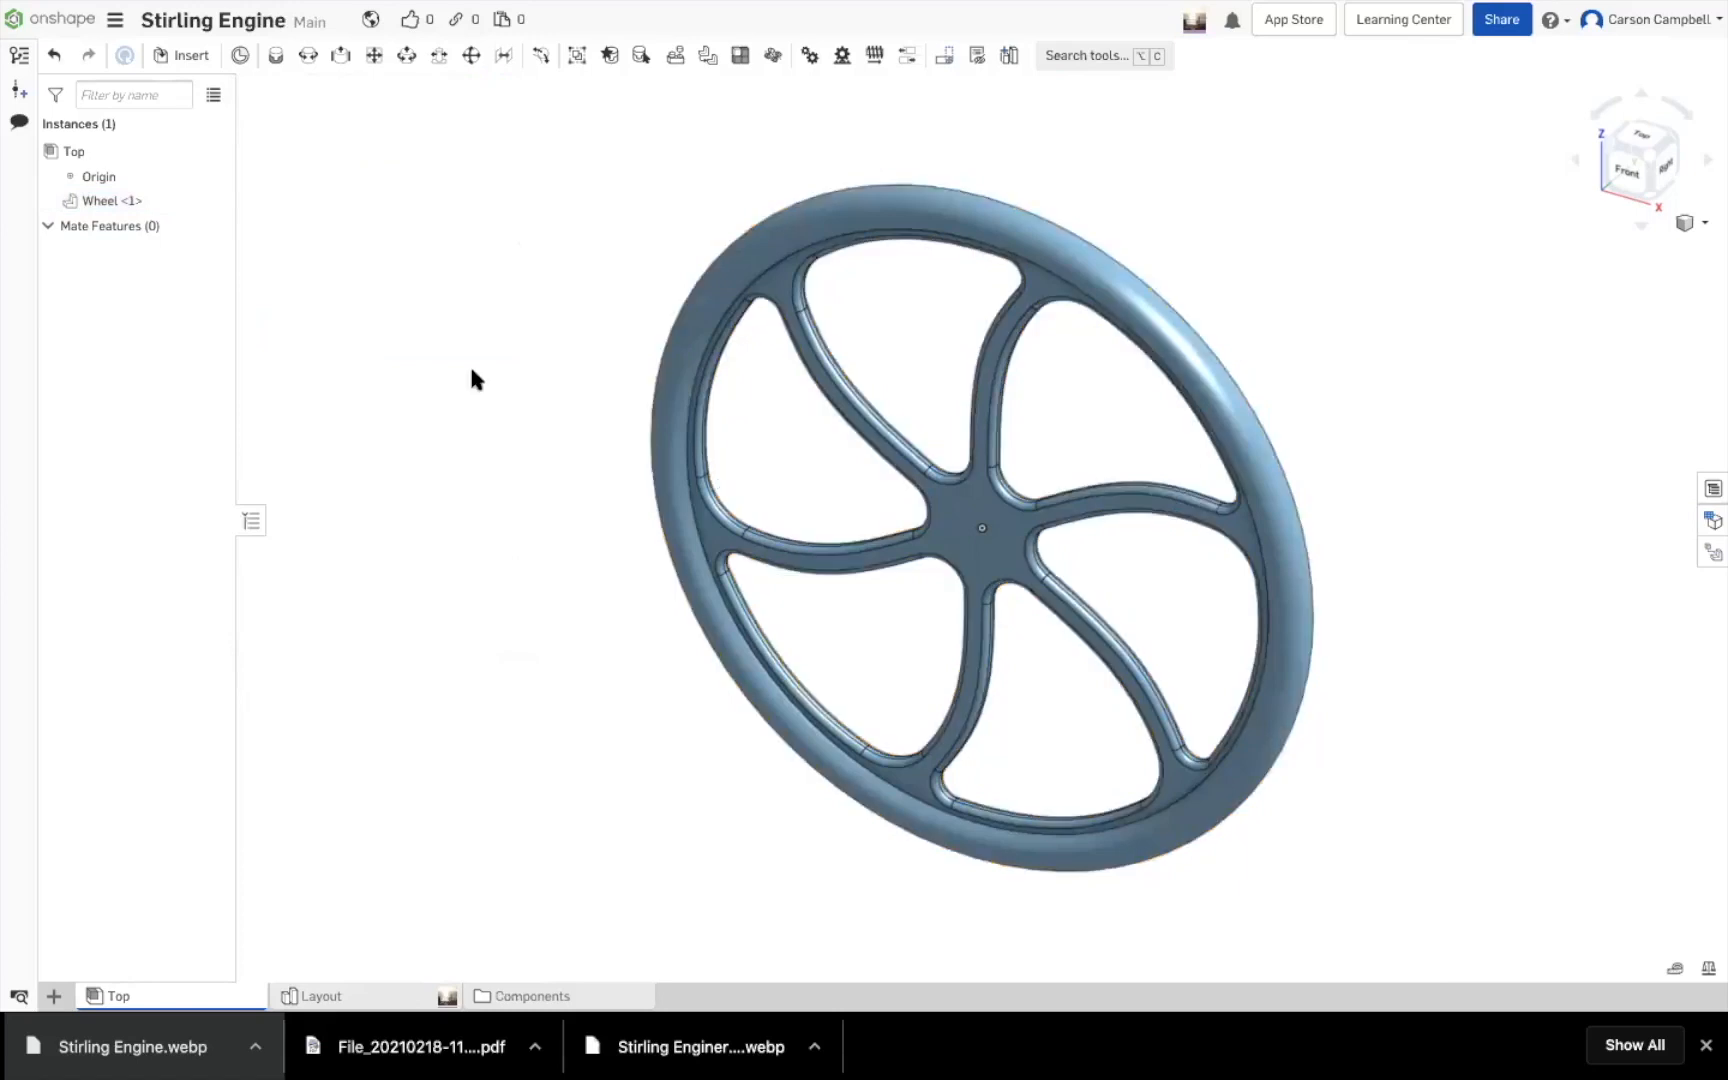
right_click(117, 202)
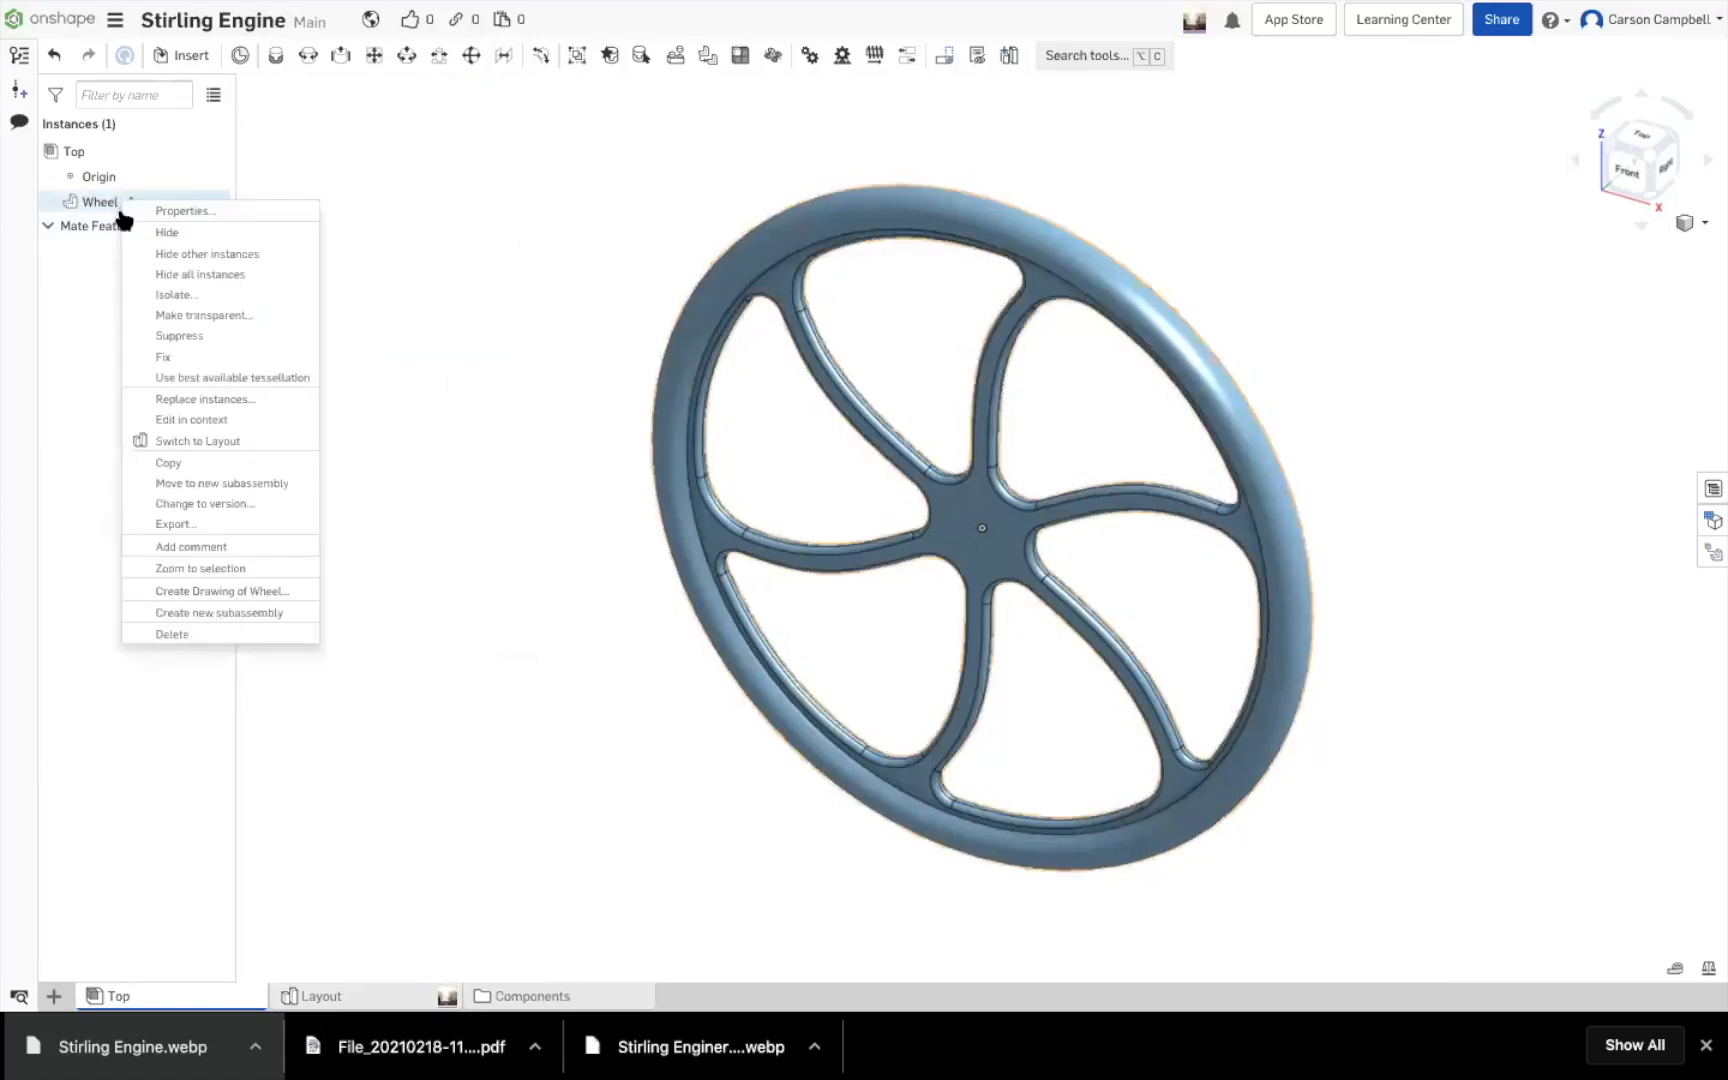
click(178, 356)
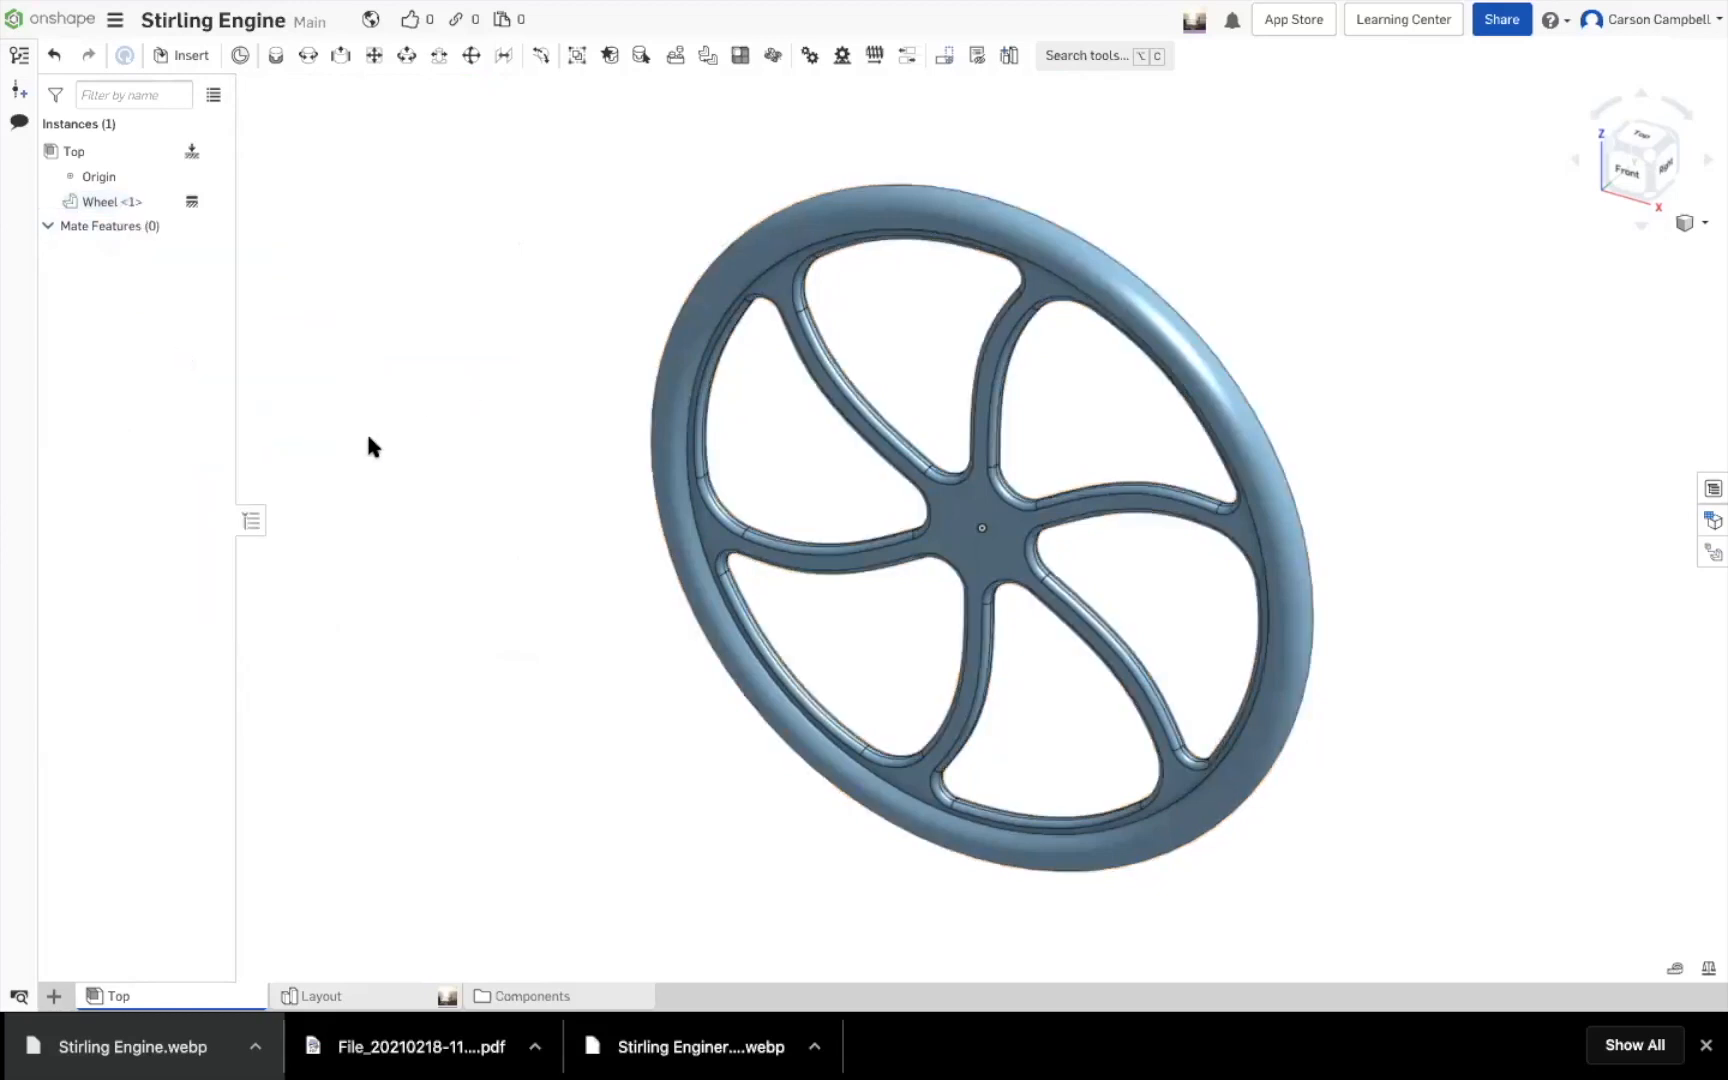
key(shift+1)
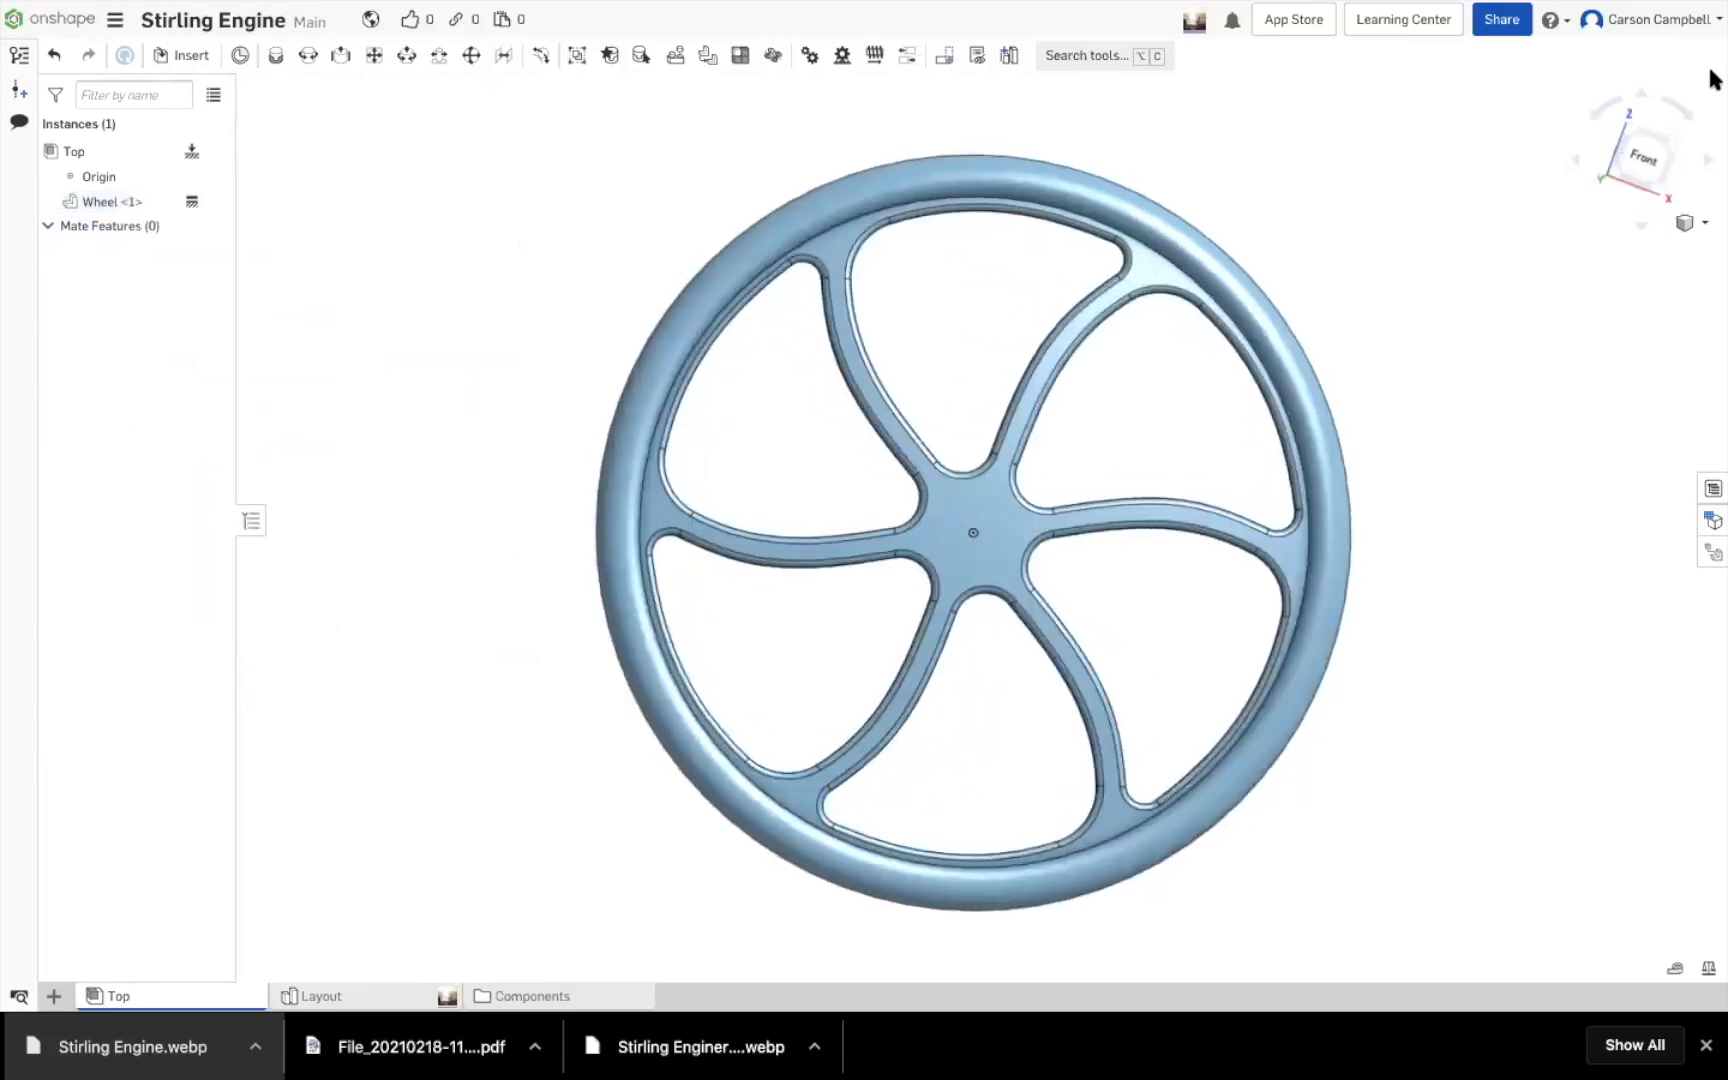
click(1645, 158)
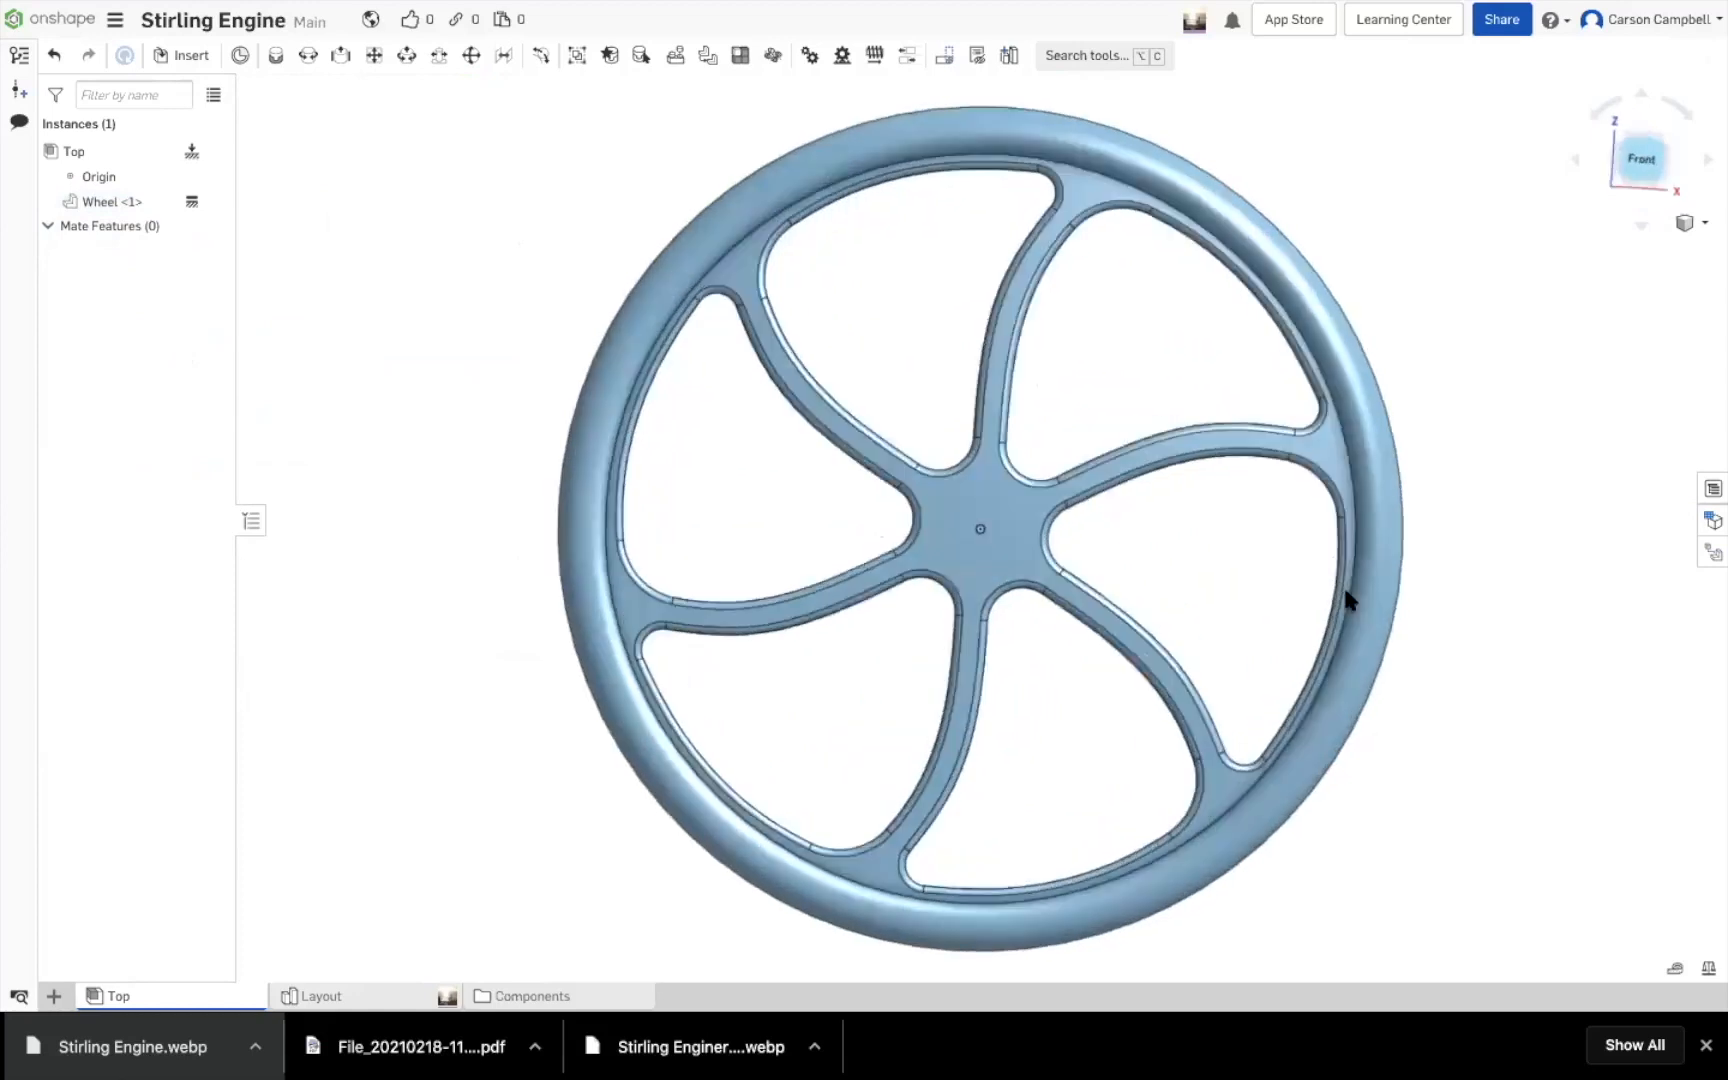
scroll(1250, 615, down, 3)
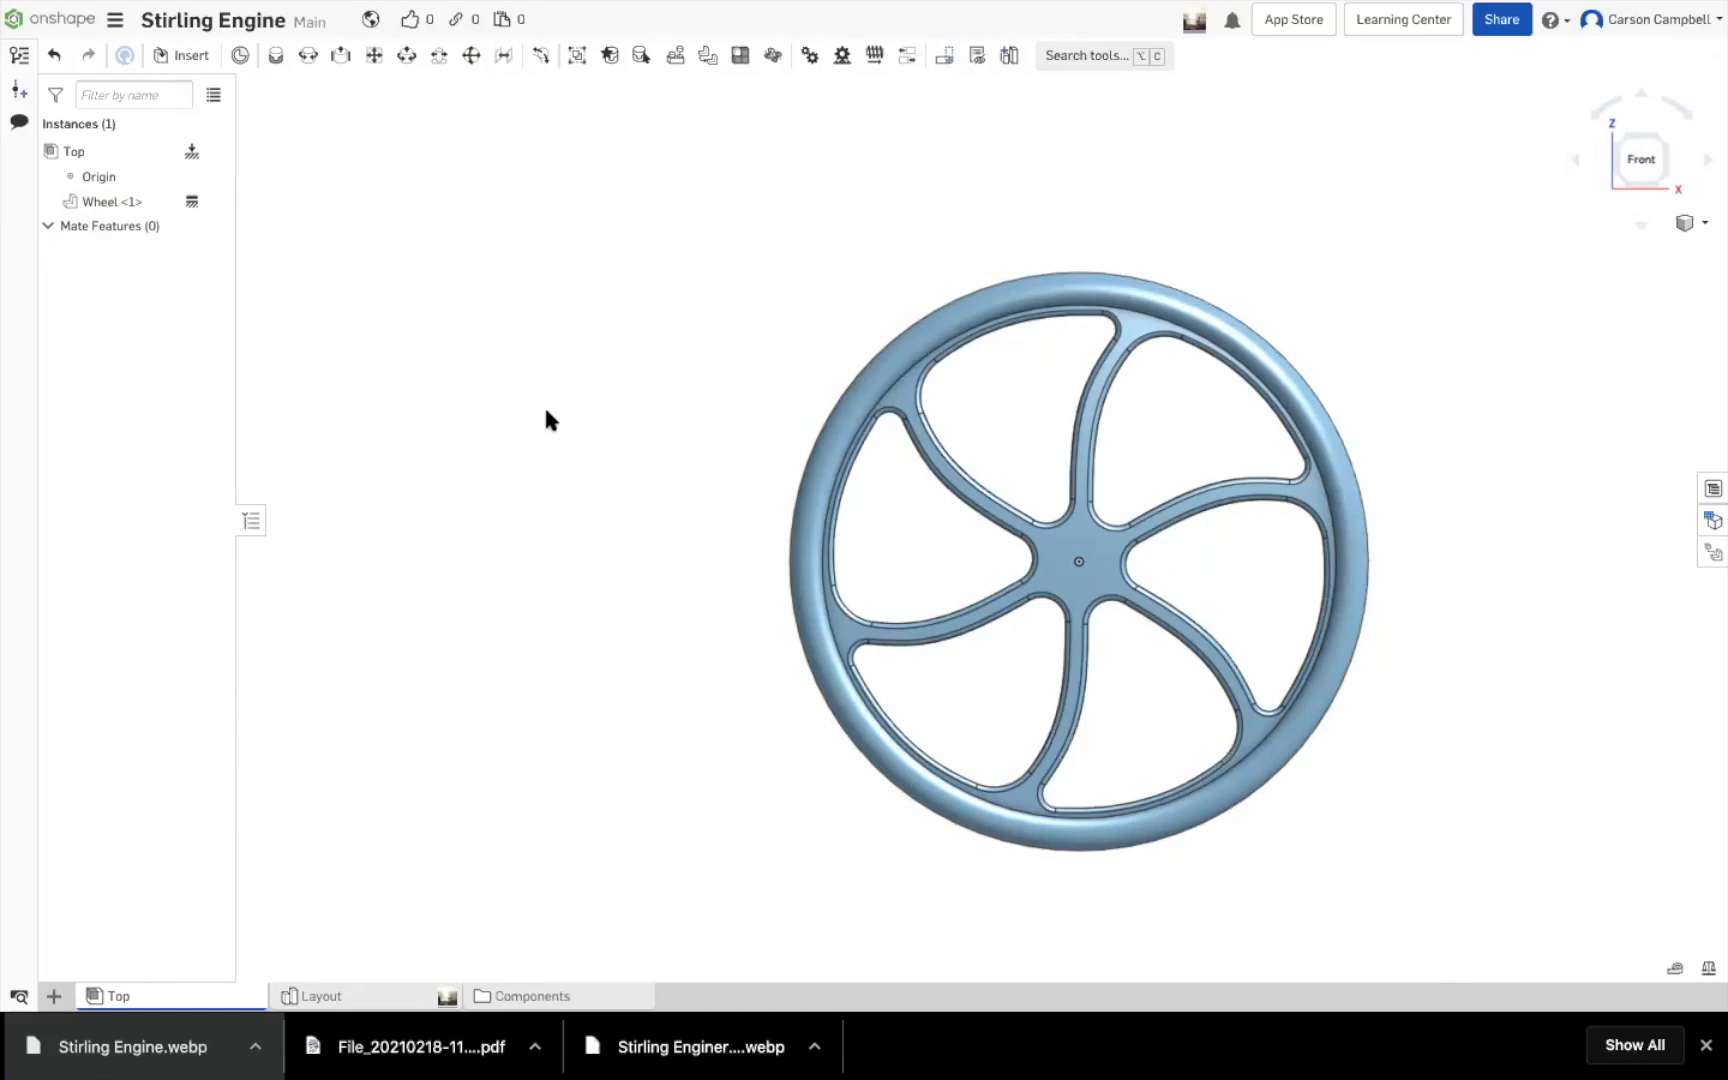
key(f)
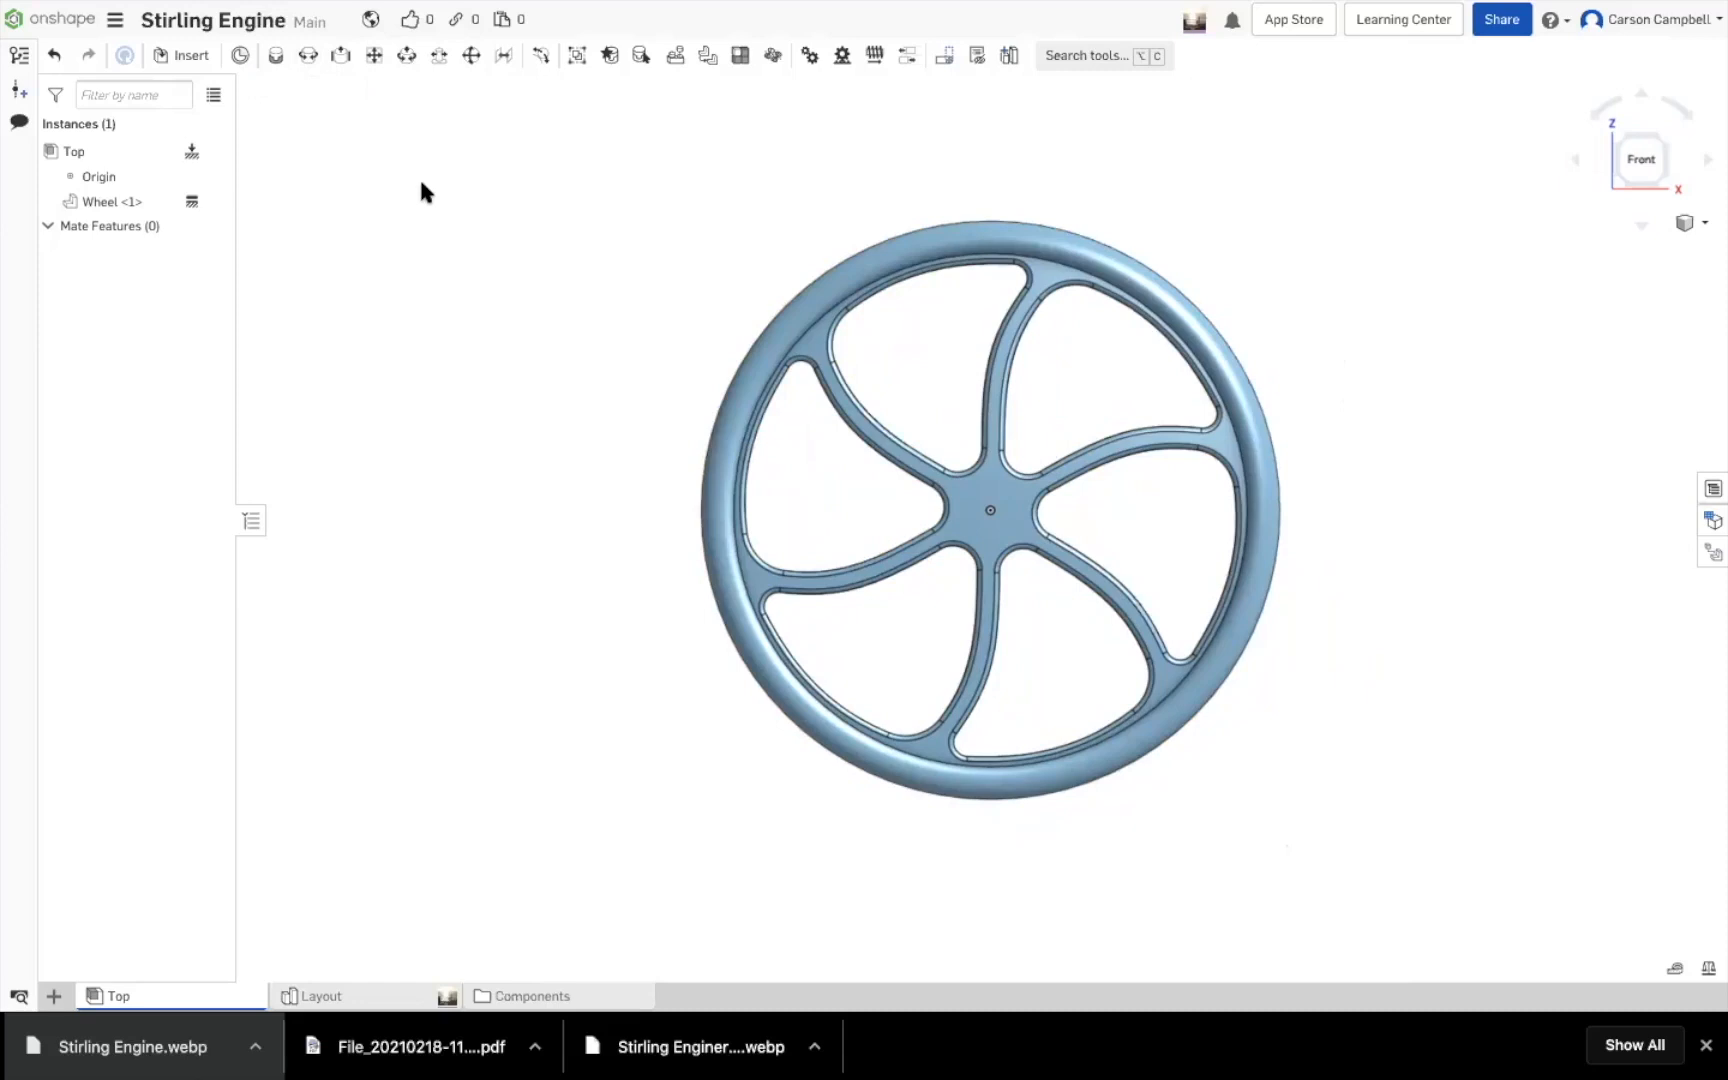
Return to the Layout part studio and examine the wheel and its hub against the reference image from the front and back
click(353, 996)
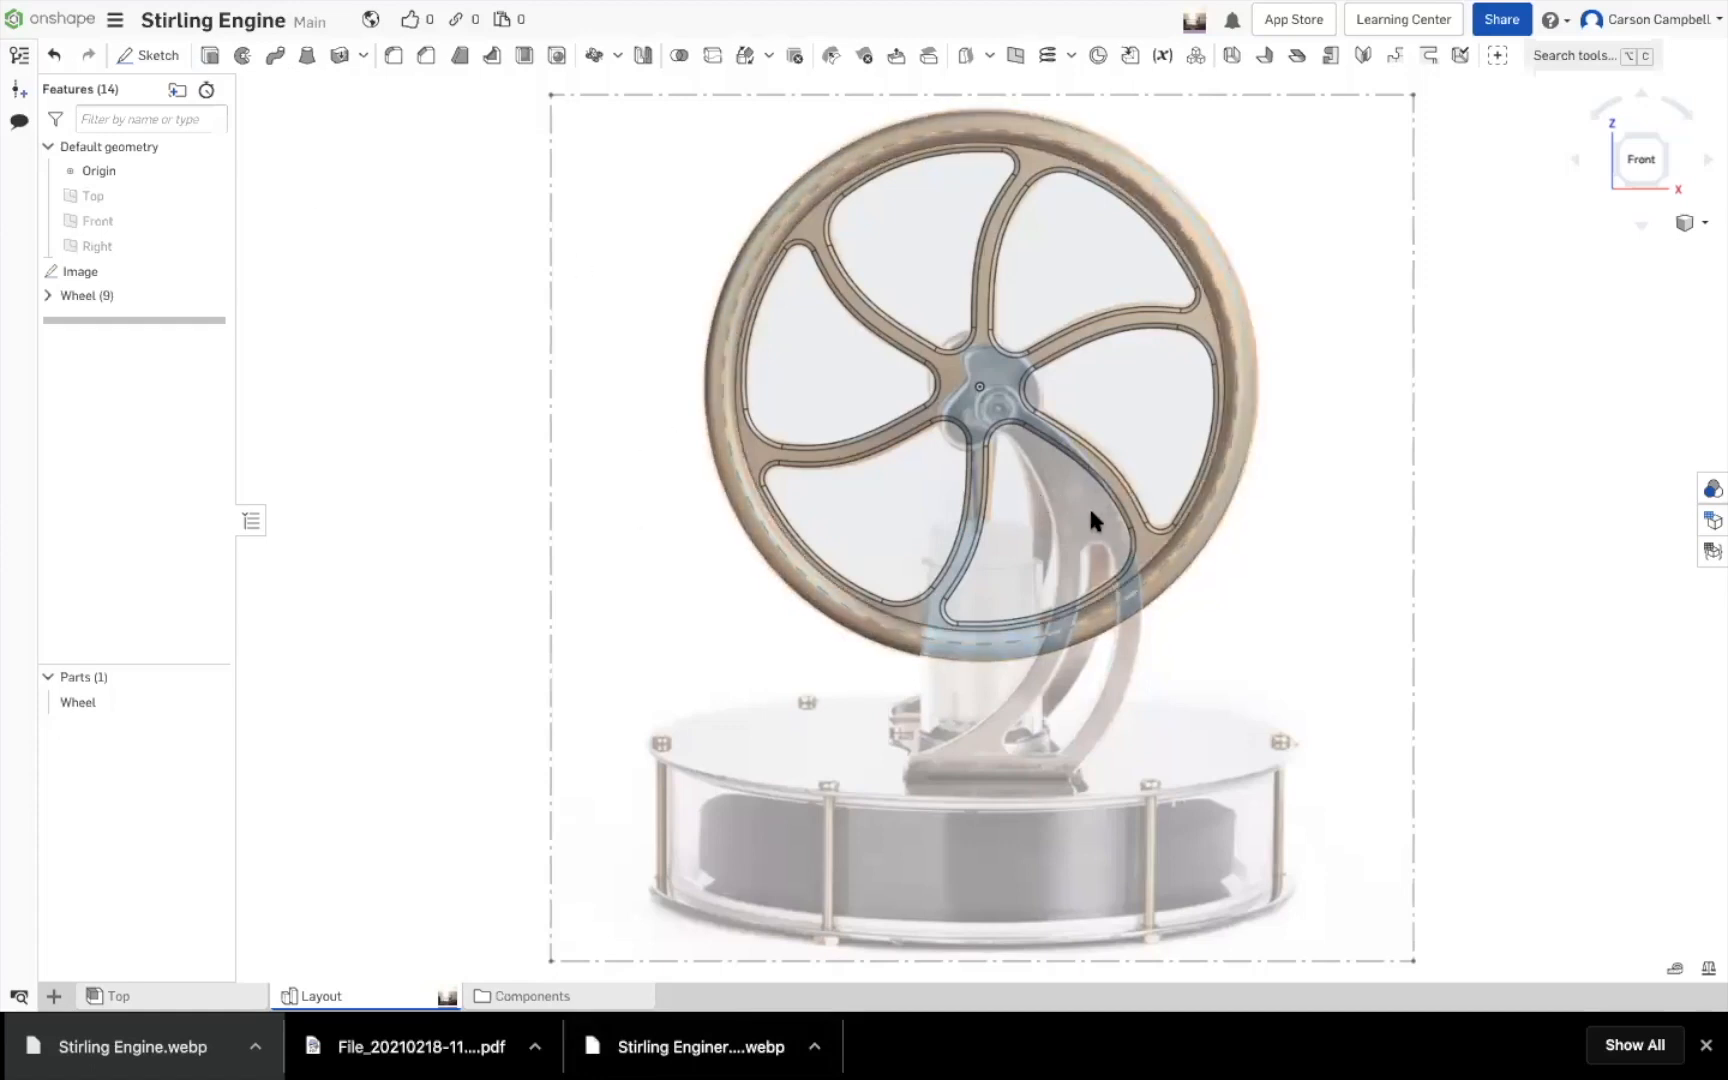
mouse_move(1297, 605)
right_down()
mouse_move(1347, 605)
mouse_move(1297, 612)
right_up()
key(shift+1)
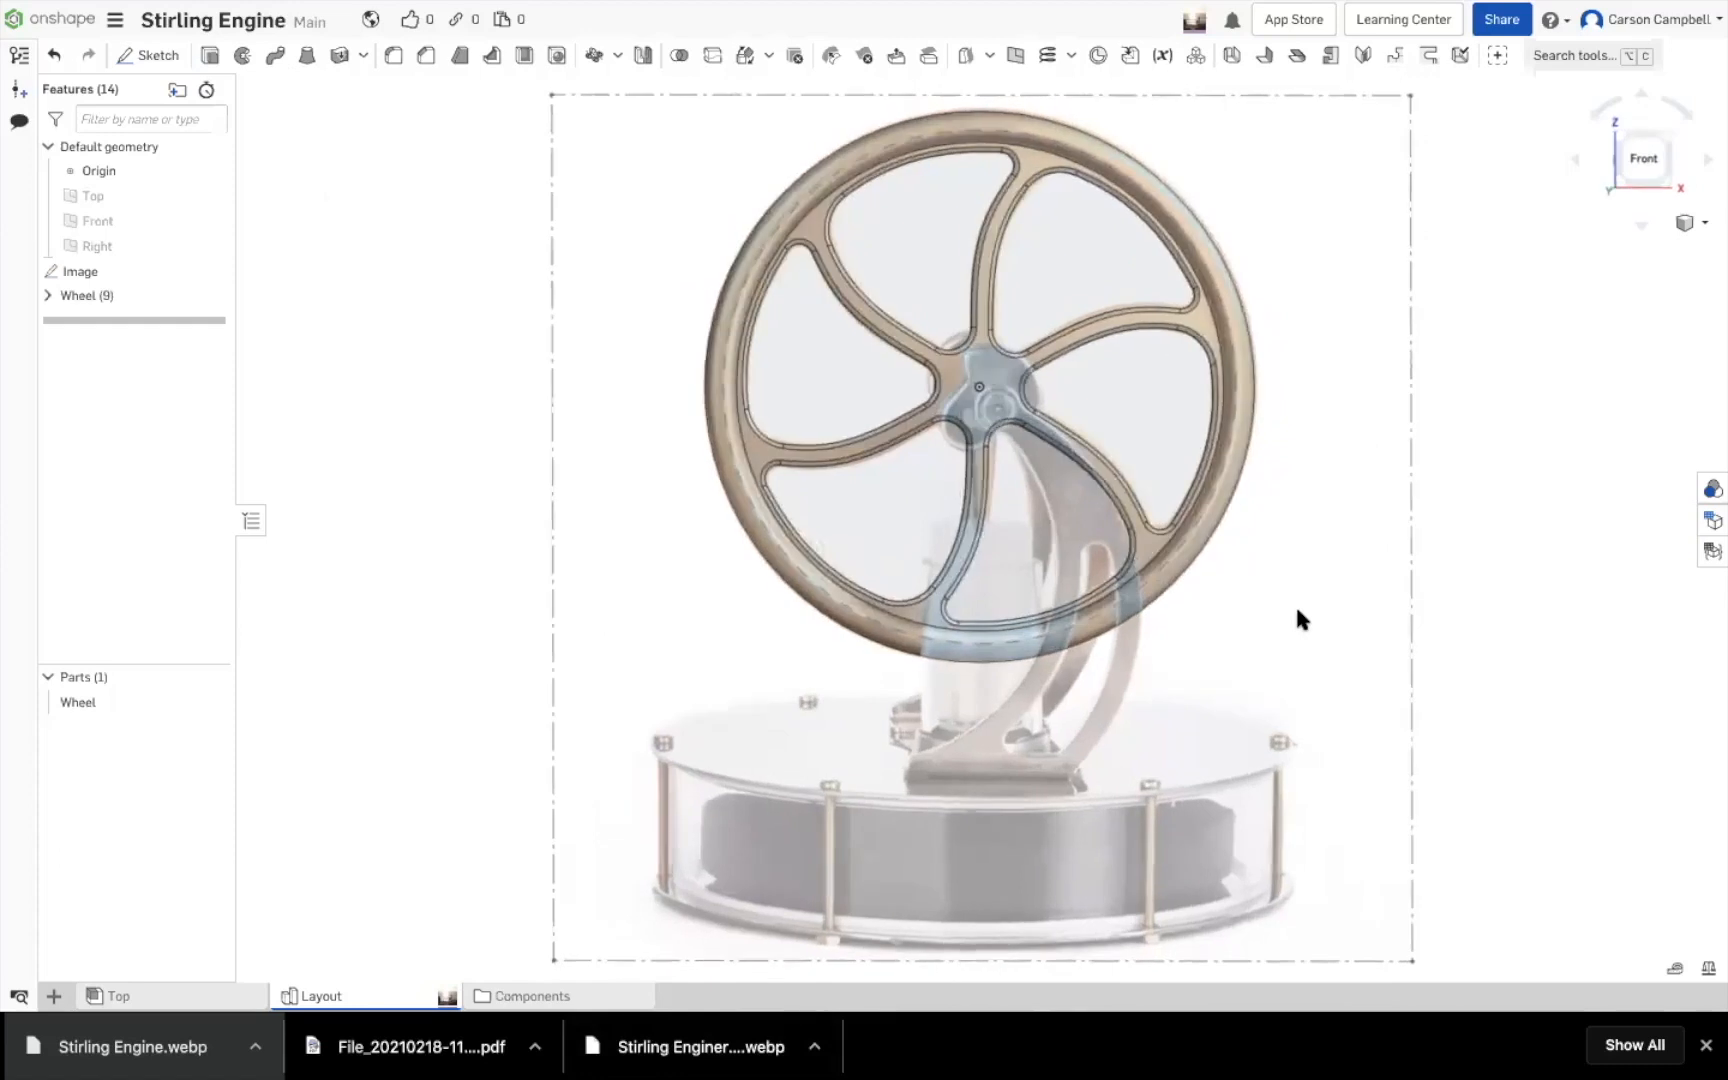
scroll(1080, 440, up, 6)
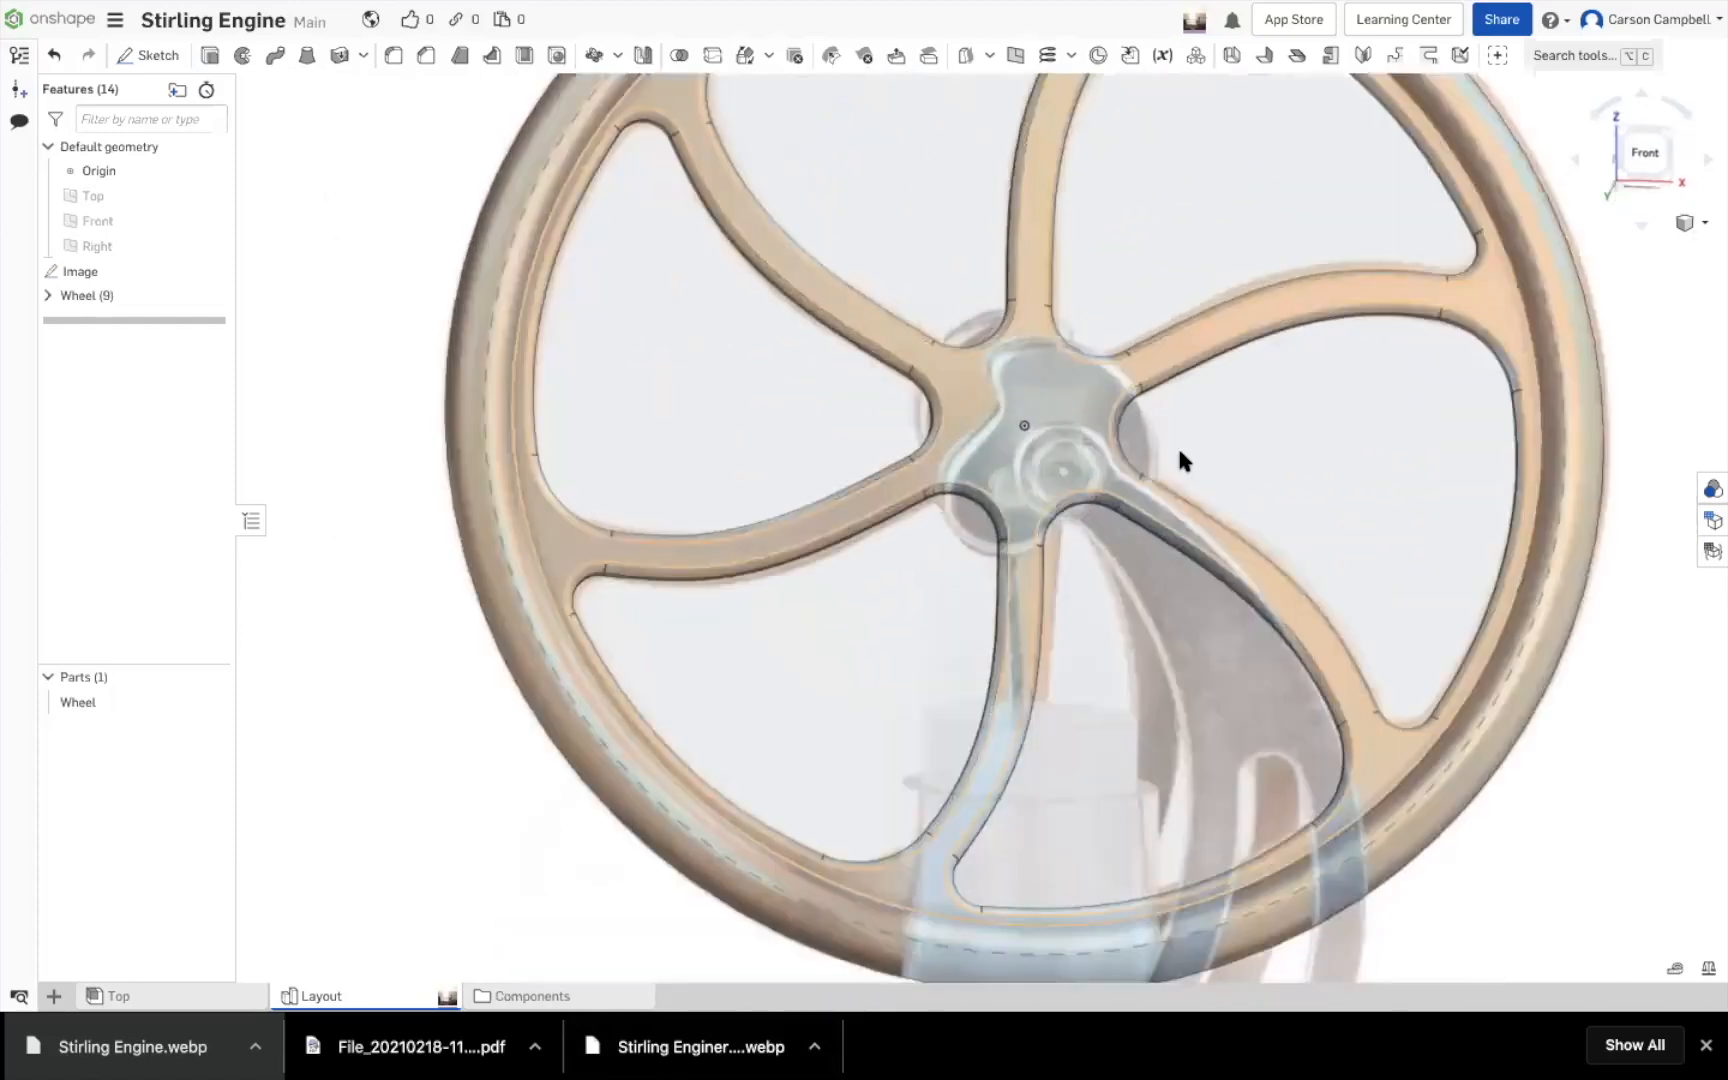
right_drag(1180, 460, 1142, 571)
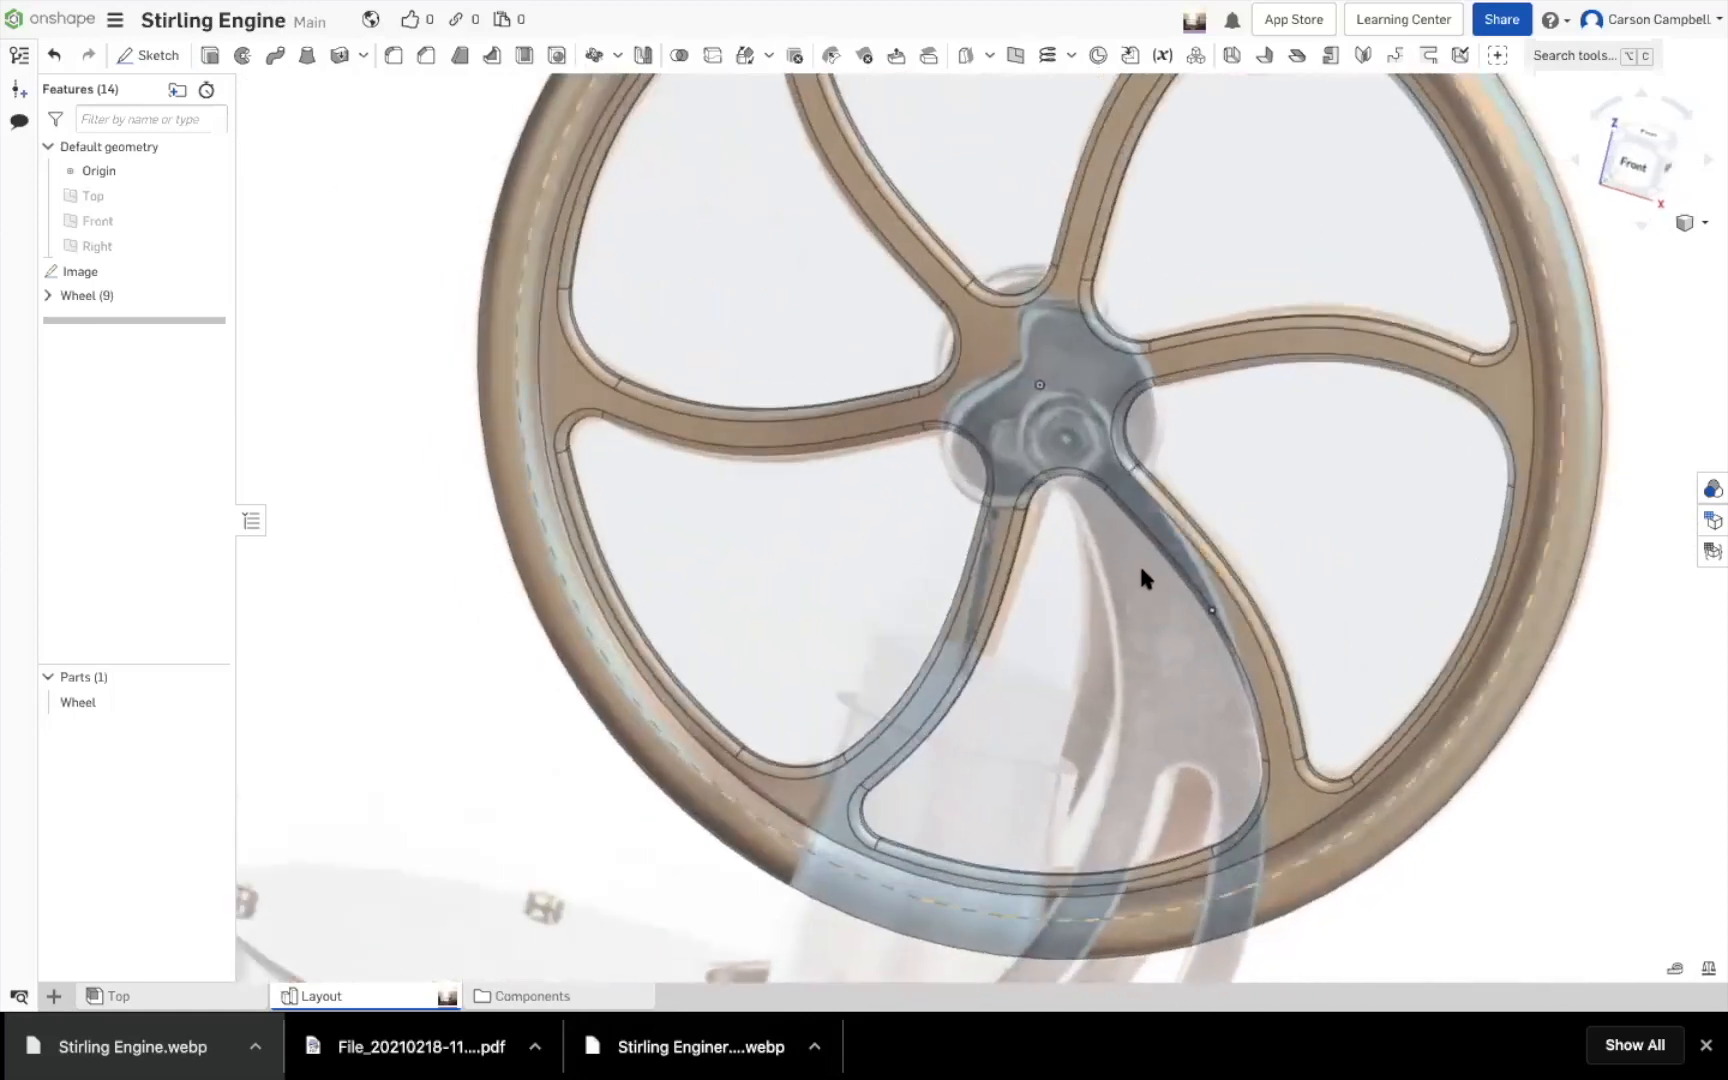
scroll(1143, 660, down, 3)
scroll(1378, 754, down, 2)
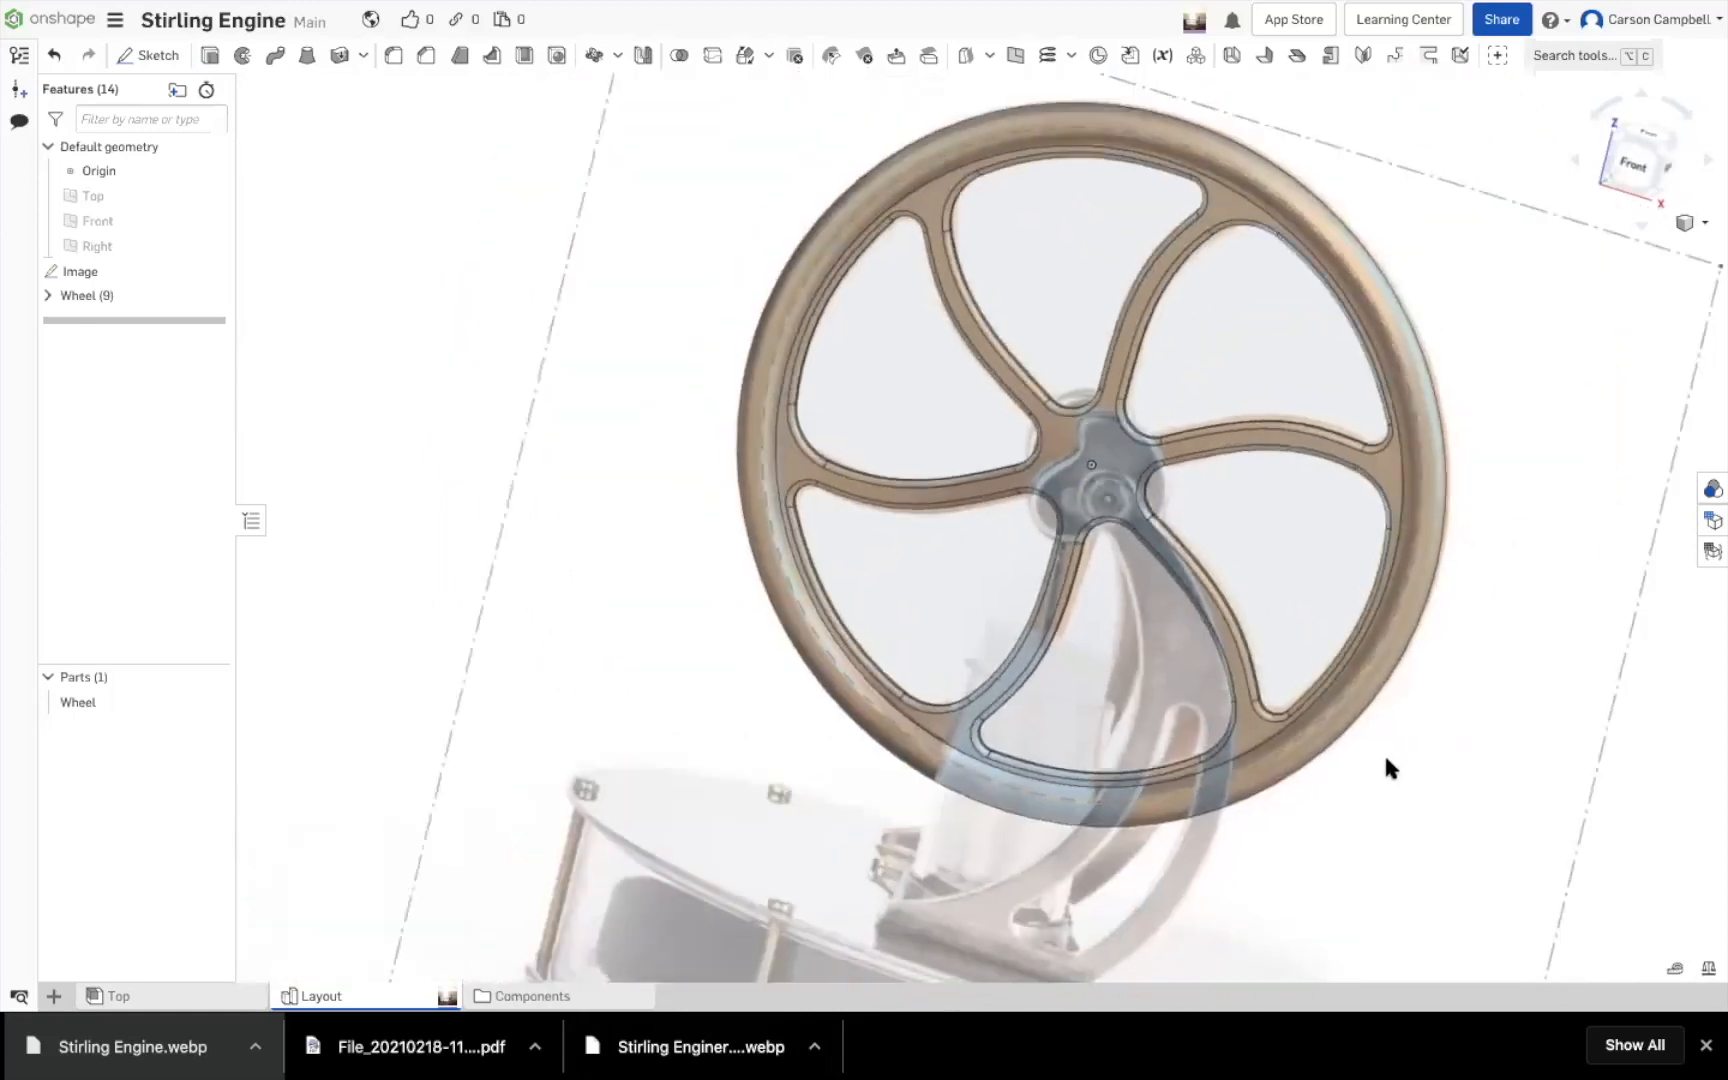
mouse_move(1414, 770)
right_down()
mouse_move(1162, 776)
mouse_move(1118, 800)
mouse_move(1194, 793)
mouse_move(1166, 765)
right_up()
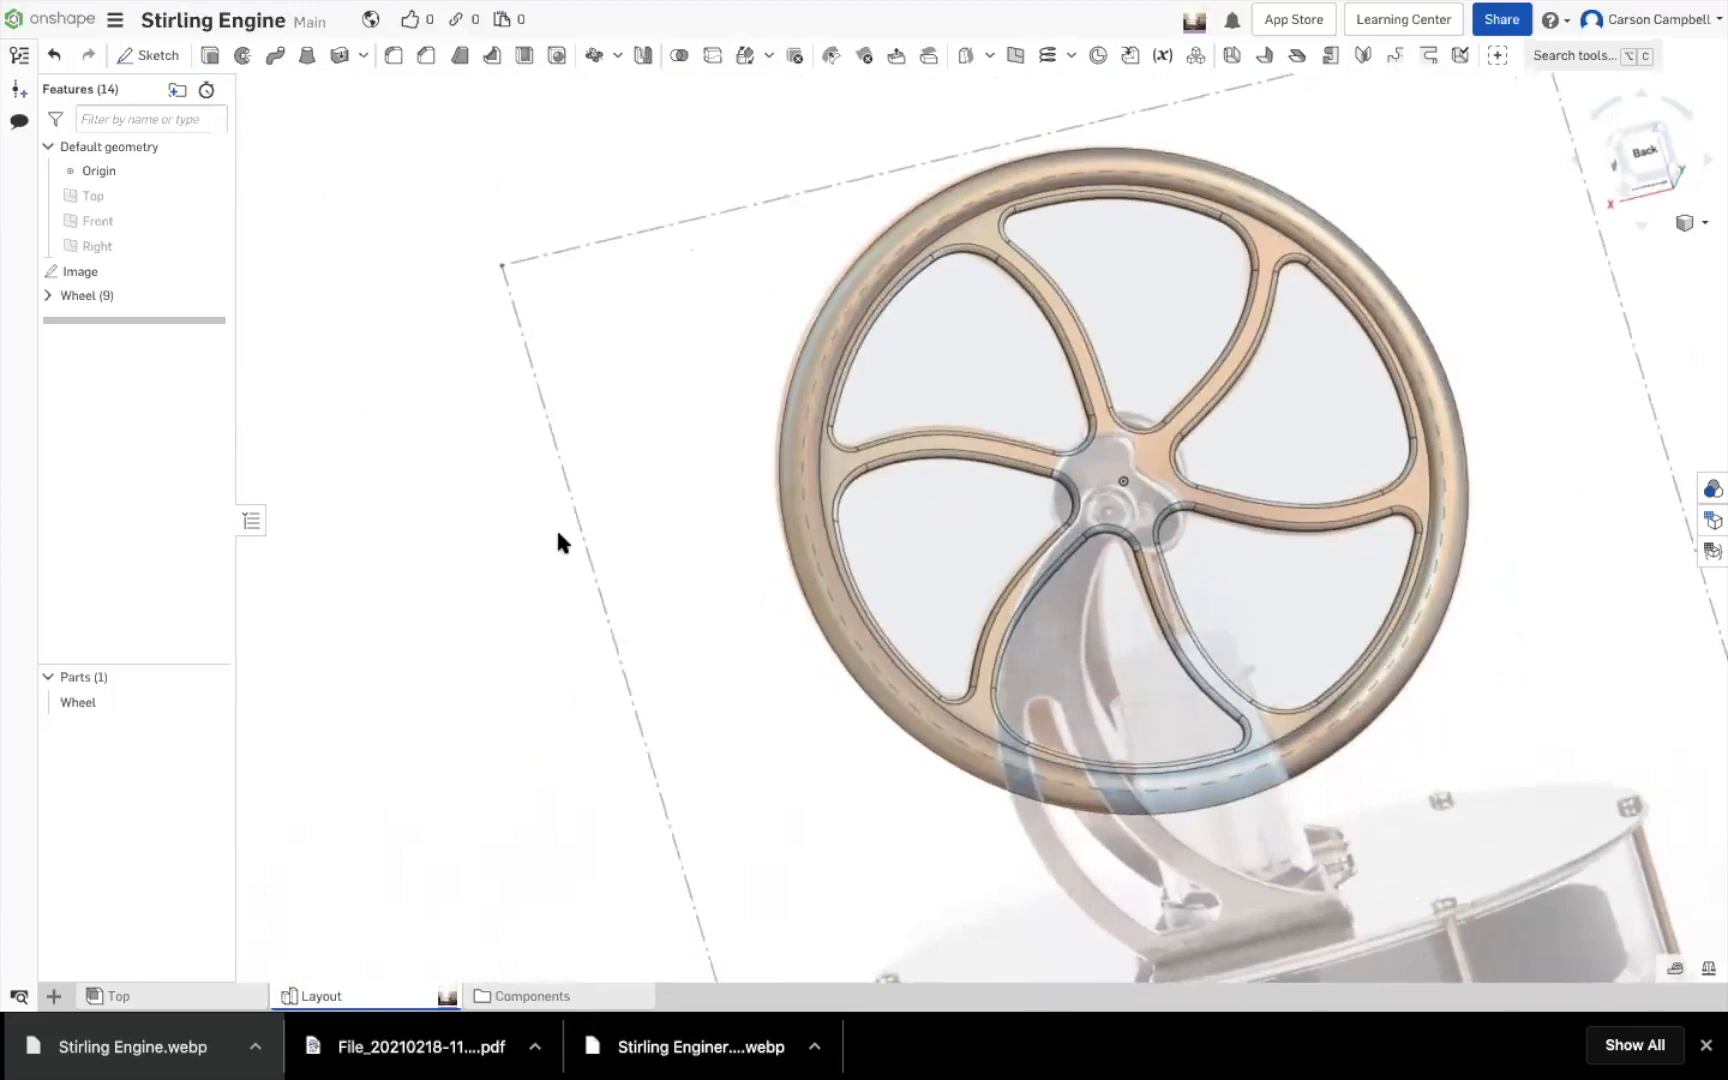
right_drag(1116, 688, 205, 430)
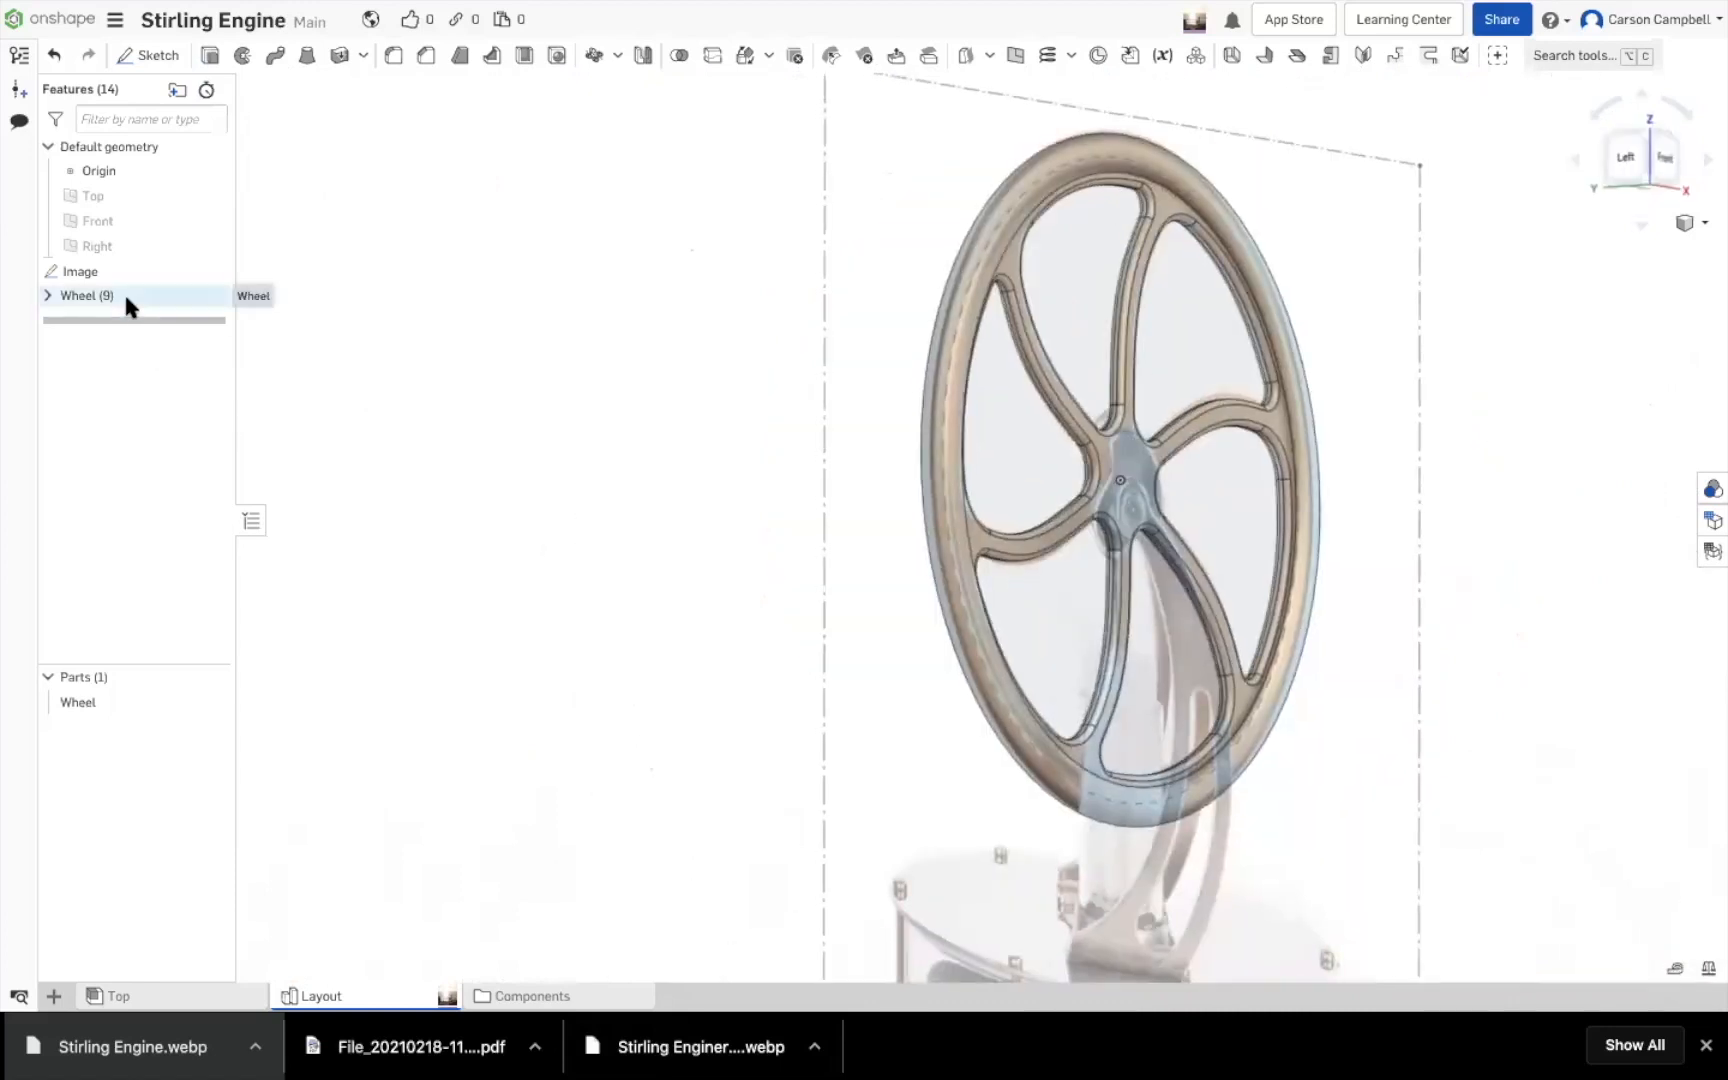
Expand the Wheel folder to show its features and view the wheel's hub up close from the back
click(47, 295)
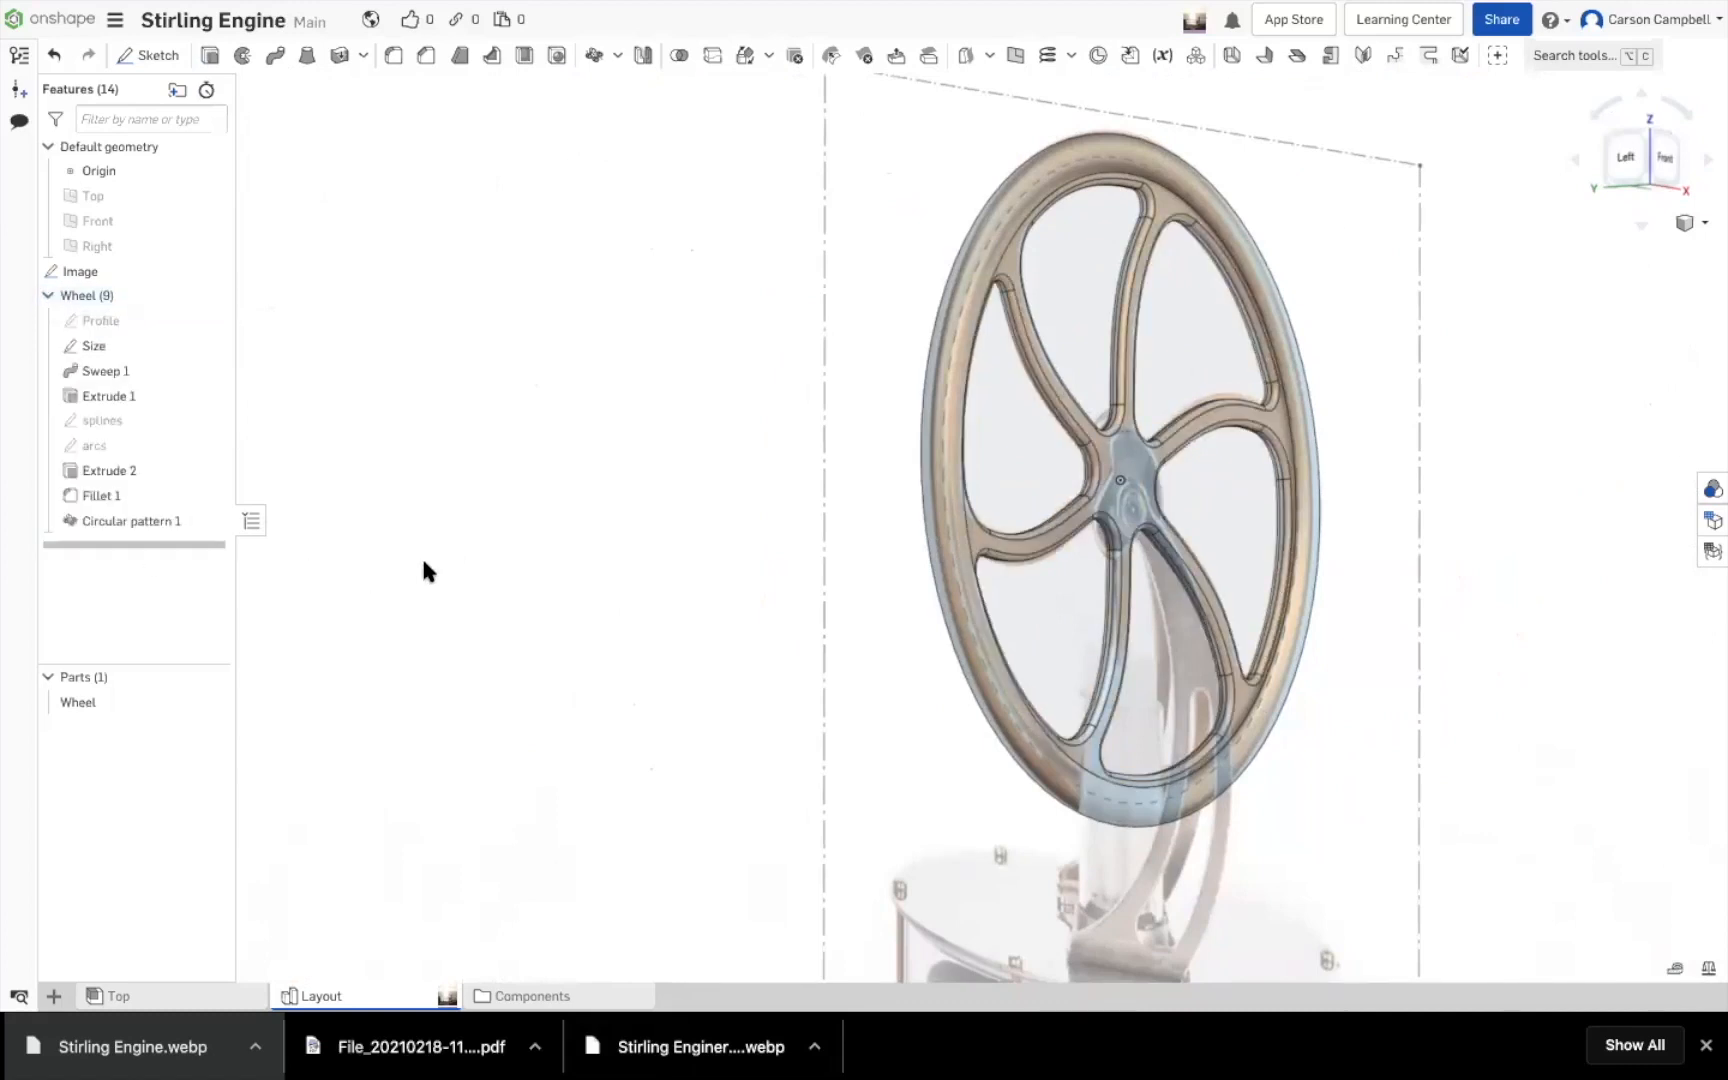
click(1621, 165)
right_drag(1316, 337, 1499, 305)
click(1628, 160)
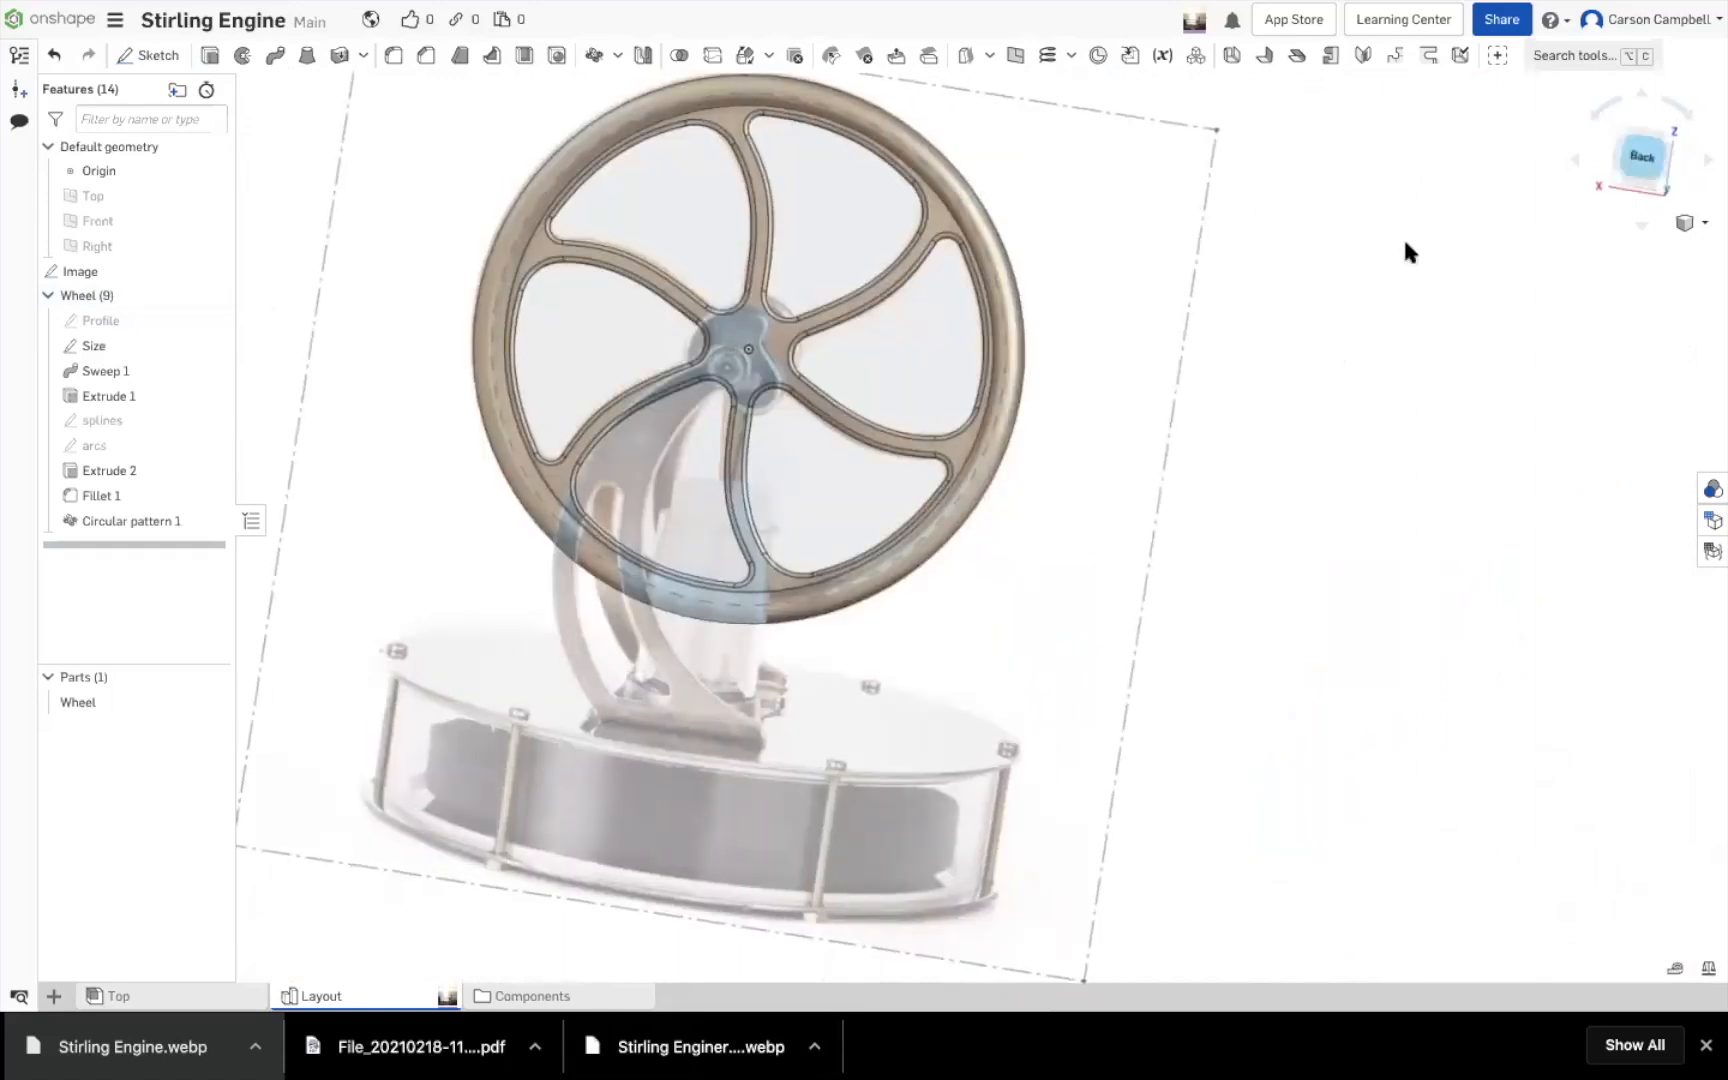
scroll(976, 415, up, 3)
scroll(975, 415, up, 2)
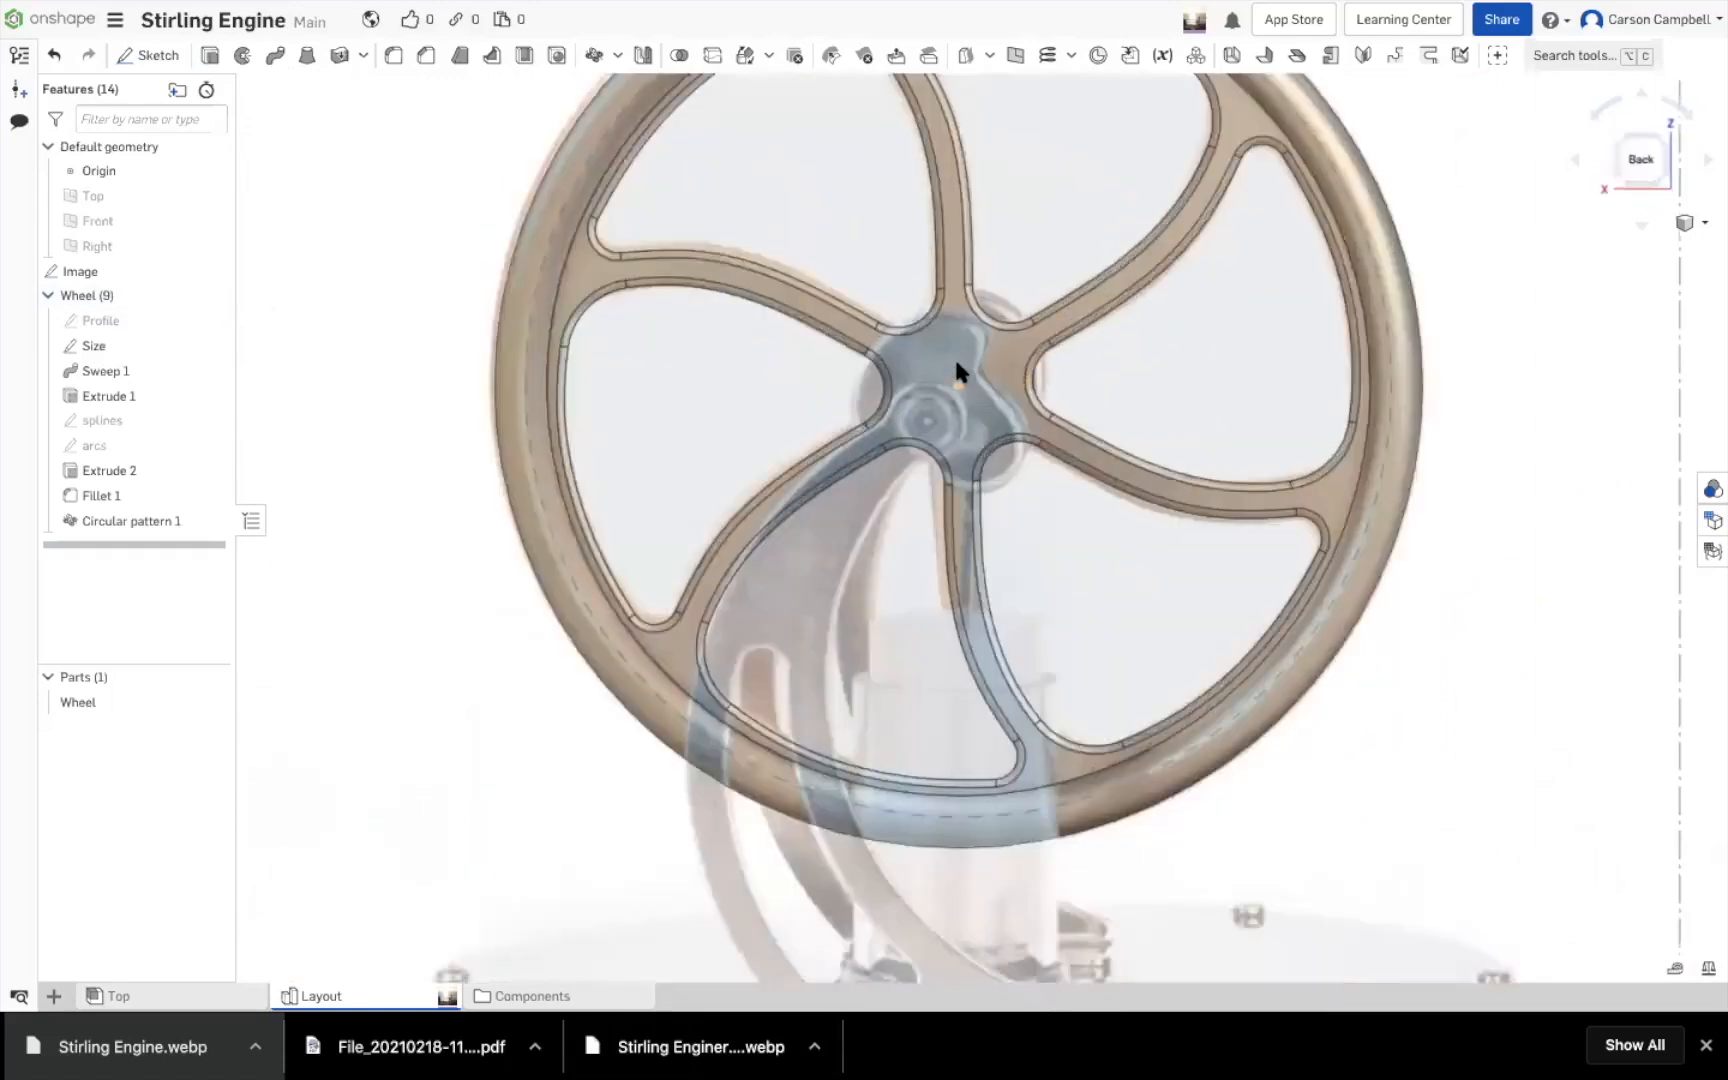